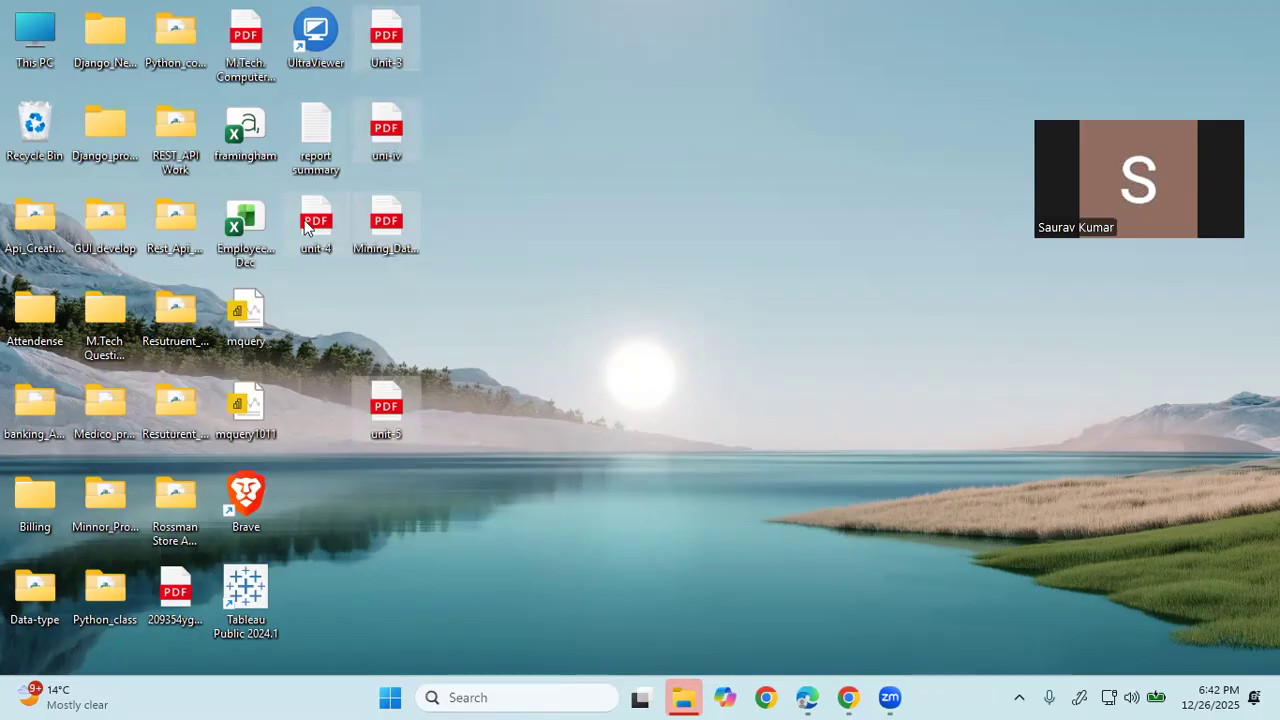
pyautogui.click(248, 34)
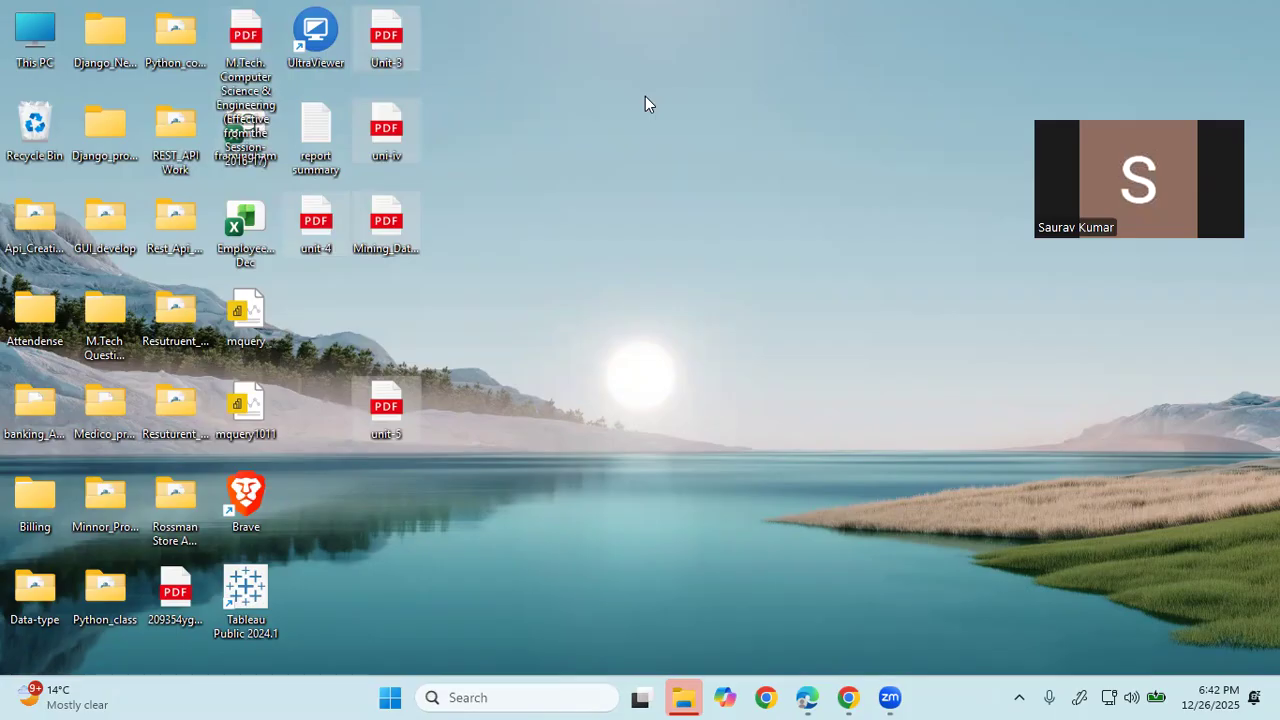
pyautogui.press('Delete')
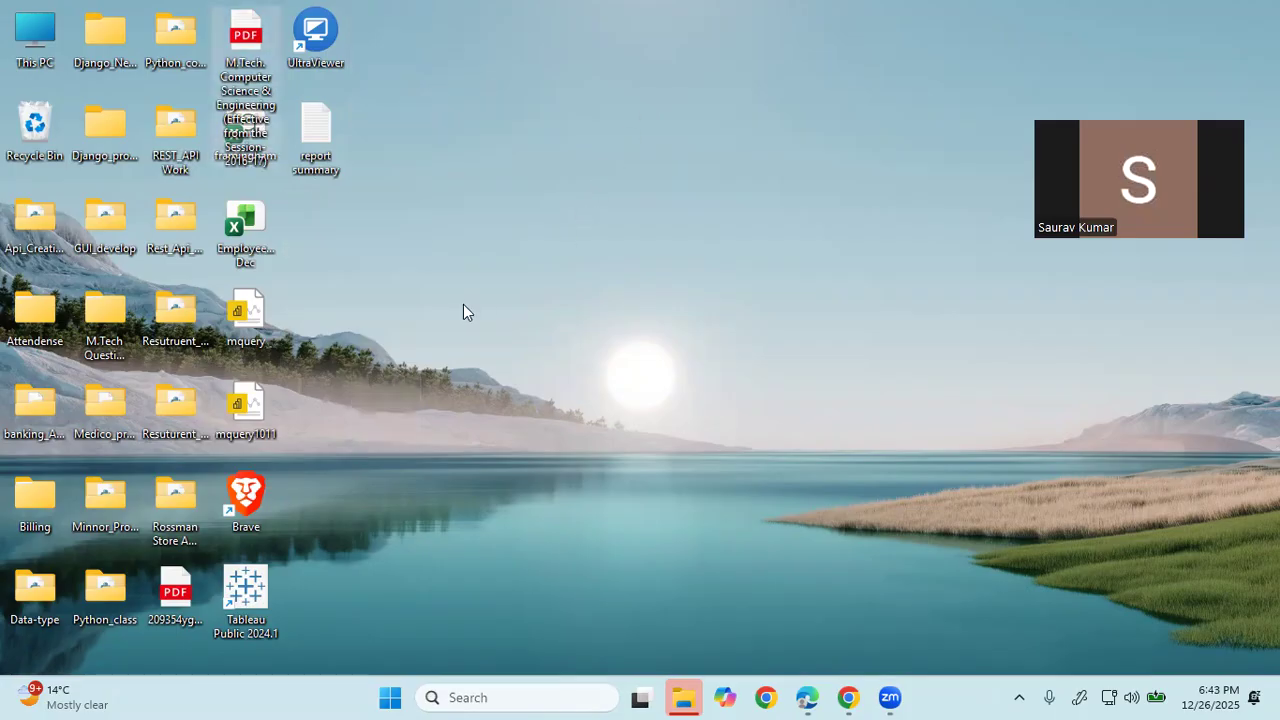
# - Open the mquery1011 report from the desktop and keep its Visualizations pane expanded
pyautogui.doubleClick(250, 340)
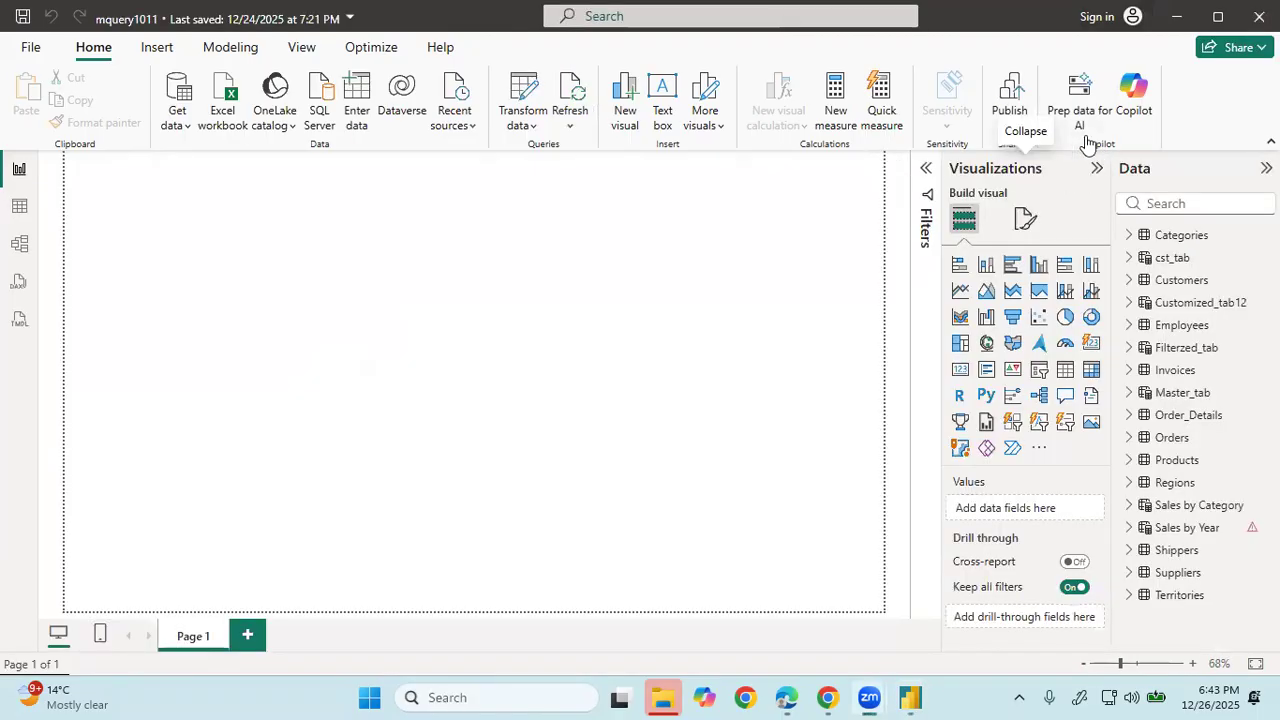
pyautogui.click(1097, 171)
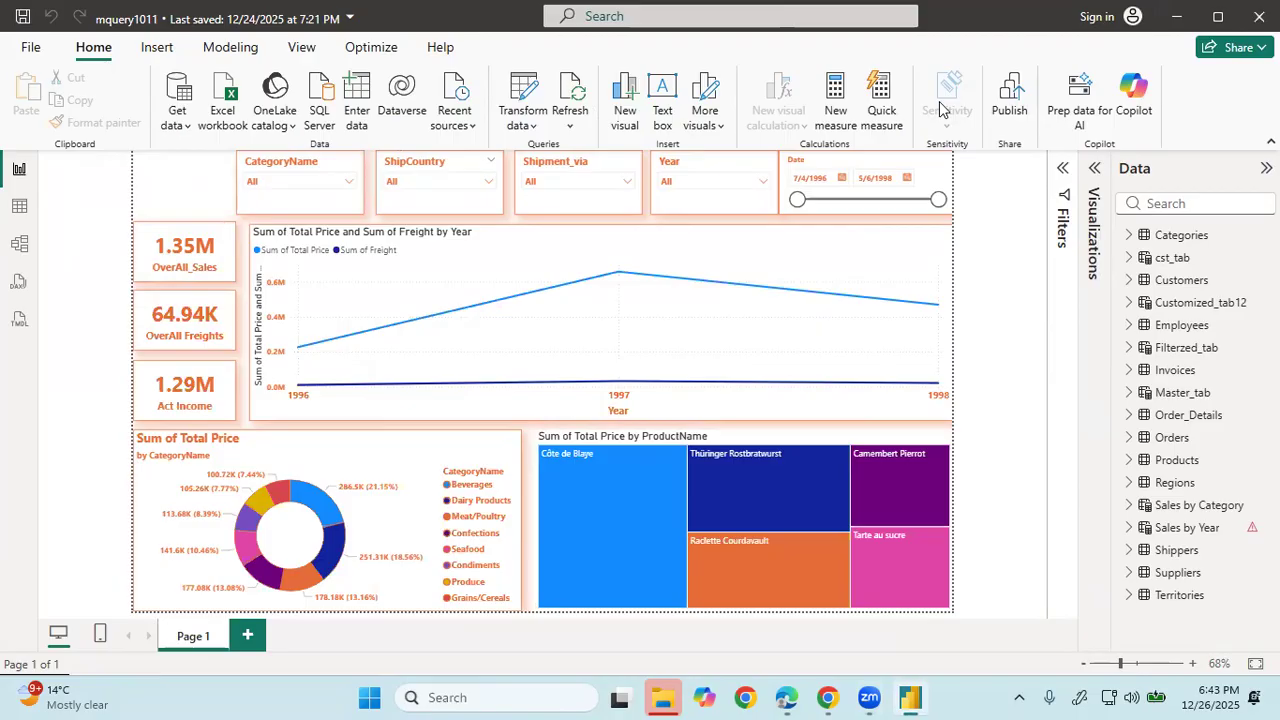
pyautogui.click(1094, 168)
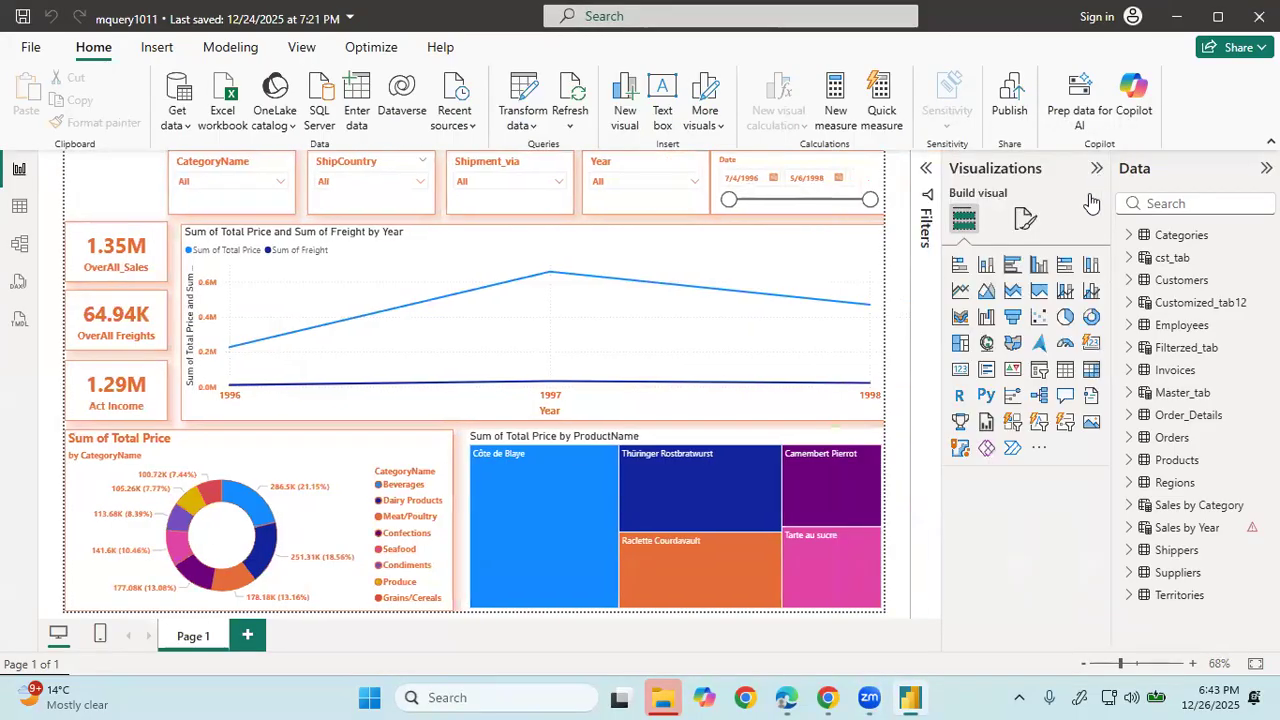
# - Add the backgroundimg picture from New Volume (E:) as the report page's canvas background image
pyautogui.click(1030, 220)
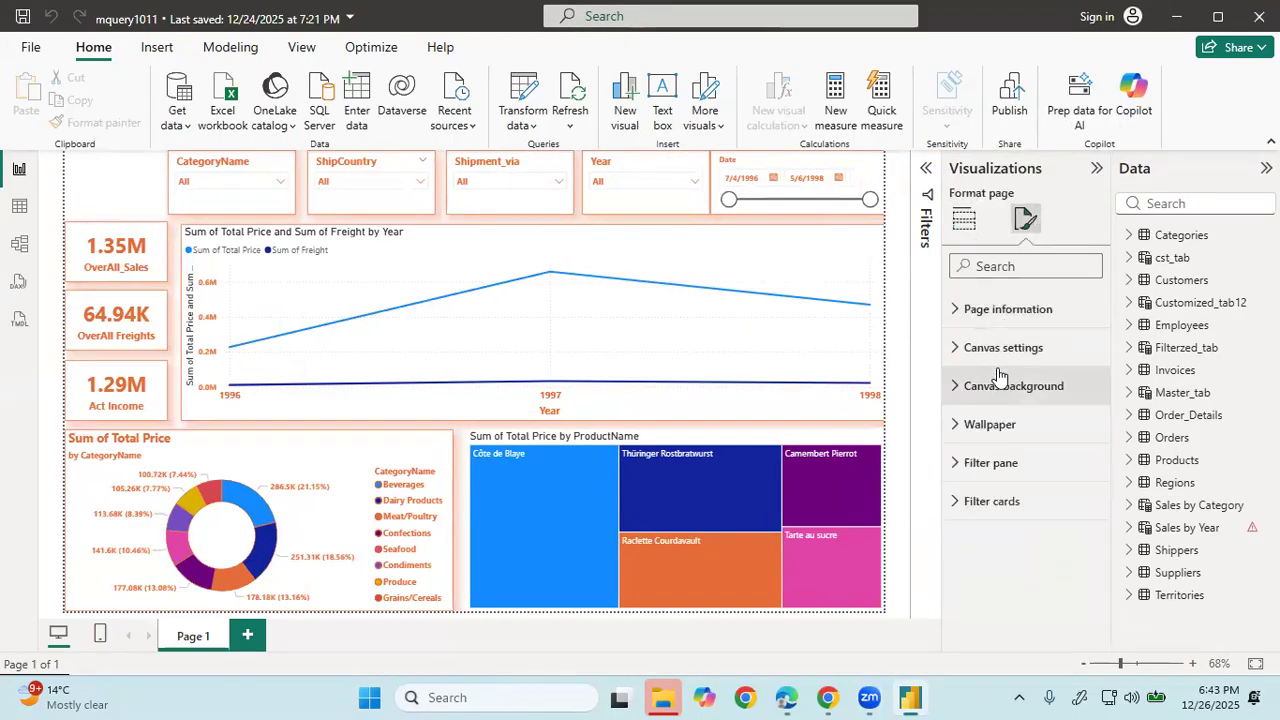
pyautogui.click(1000, 385)
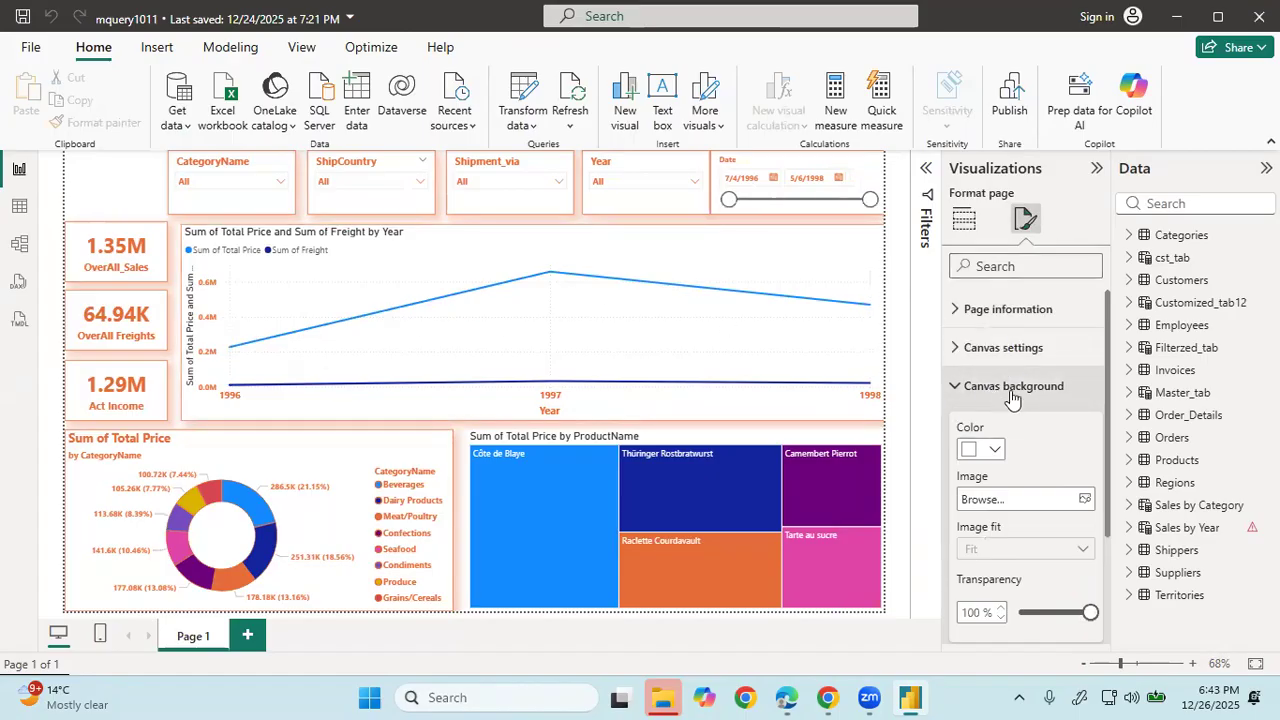
pyautogui.click(1087, 499)
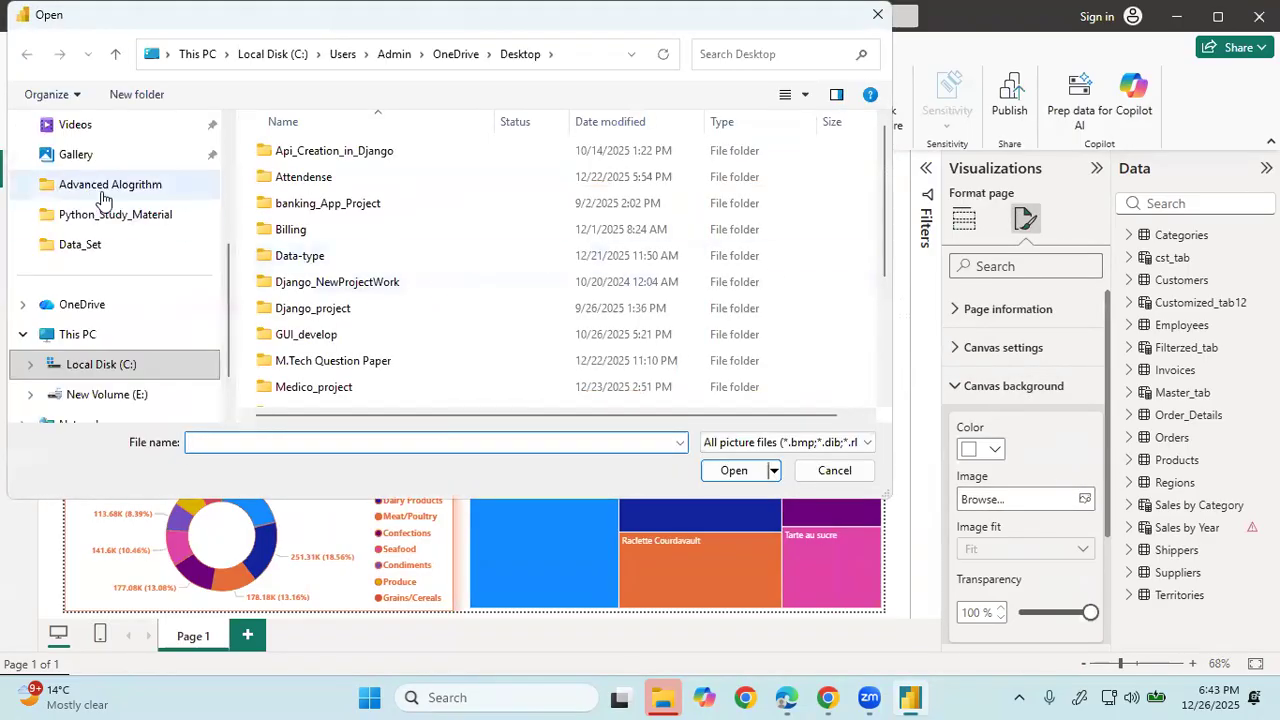
pyautogui.scroll(3, 98, 194)
pyautogui.click(88, 130)
pyautogui.scroll(-5, 106, 251)
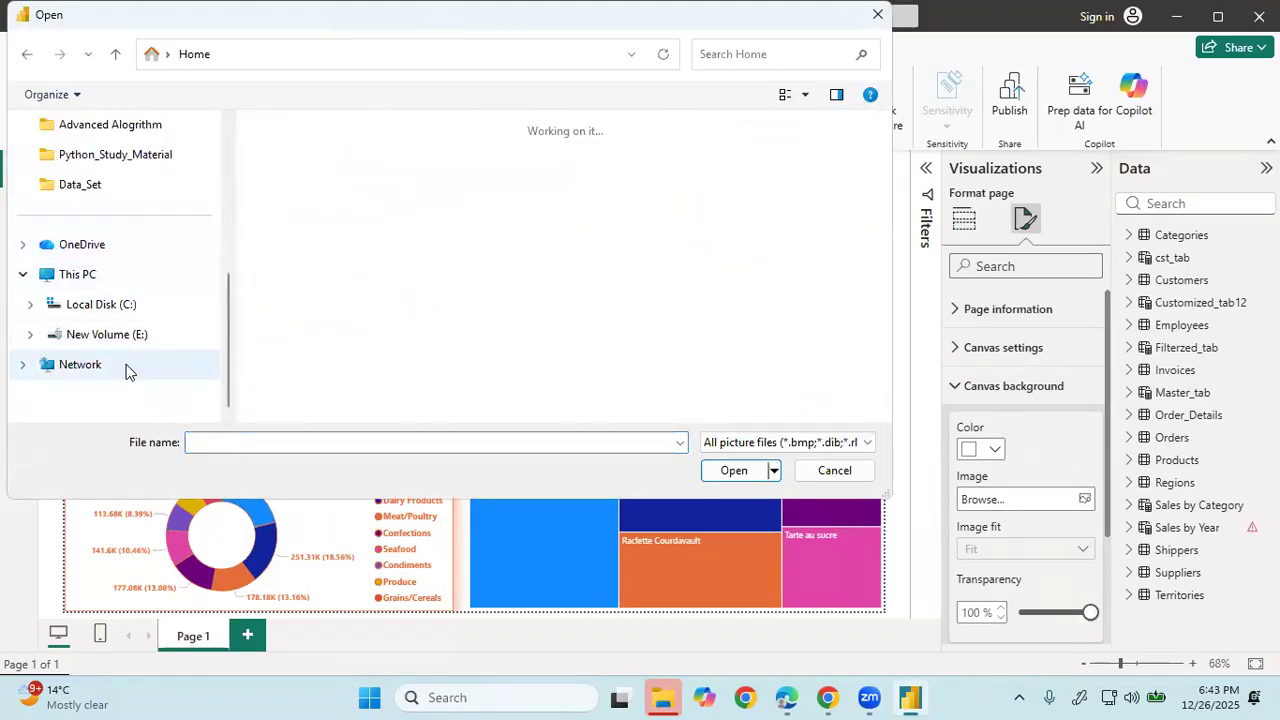
pyautogui.click(138, 340)
pyautogui.scroll(-3, 624, 225)
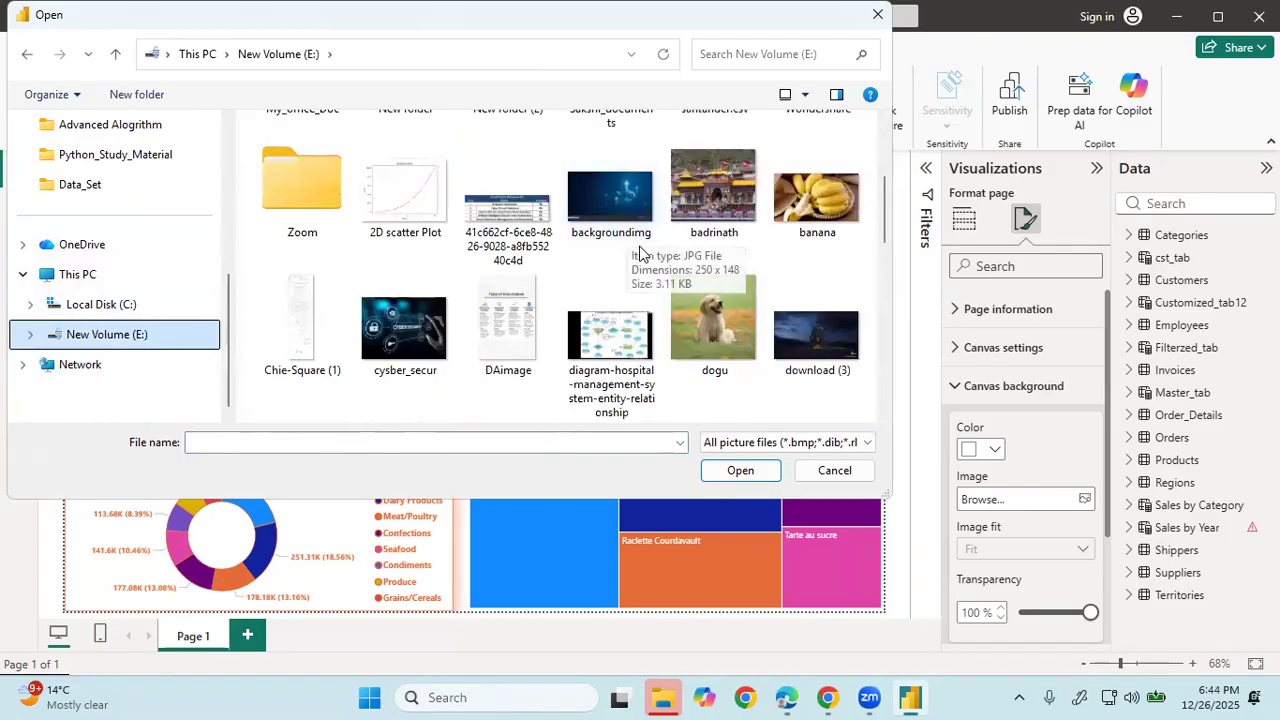
pyautogui.click(604, 201)
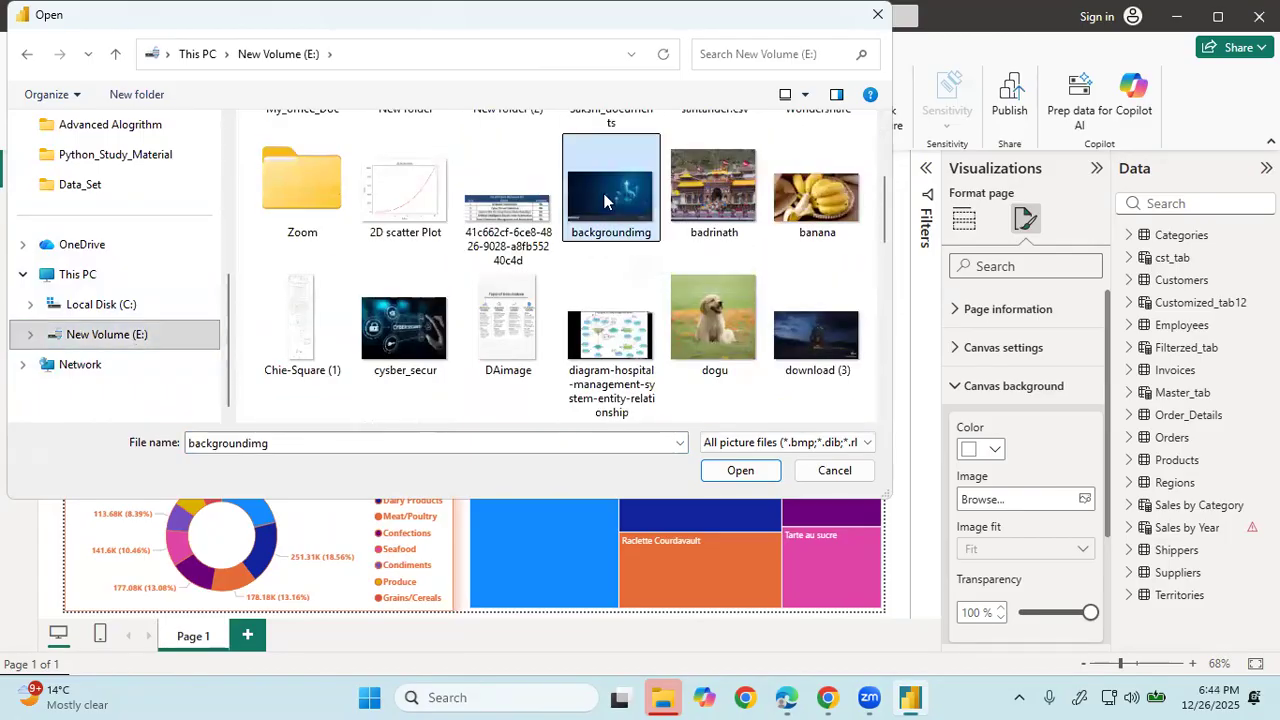
pyautogui.click(740, 472)
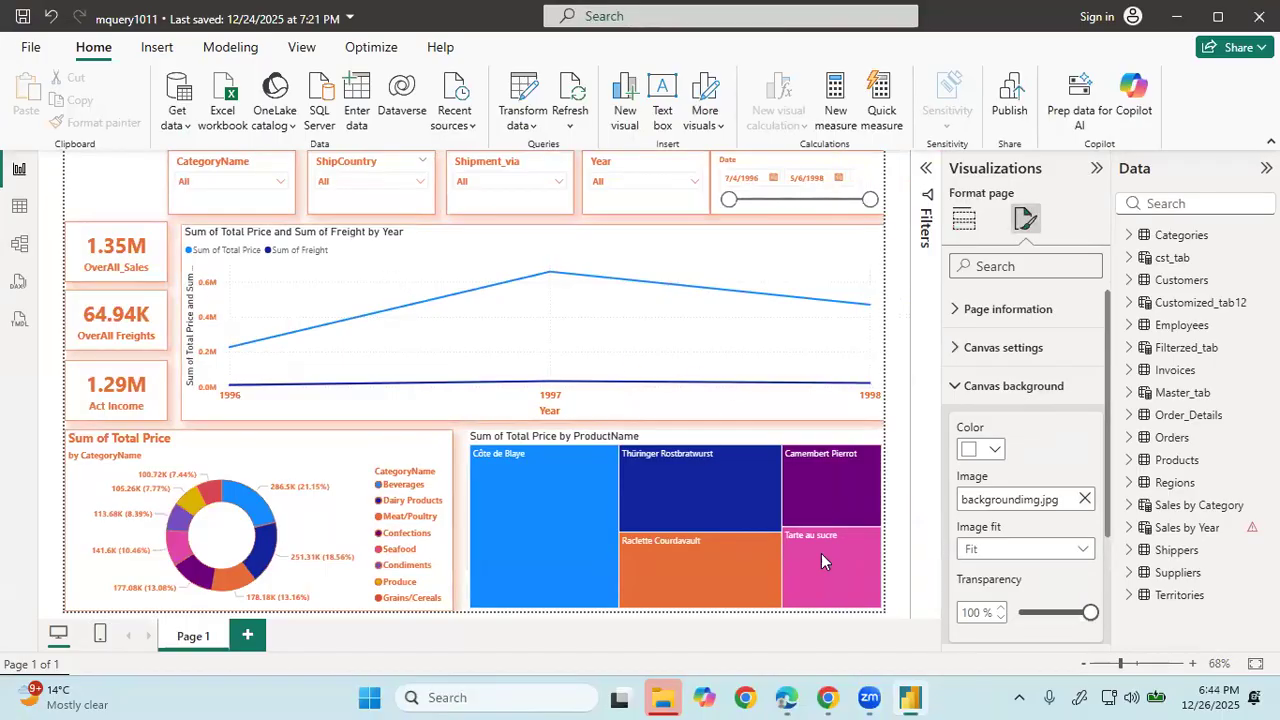
# - Set the canvas background to 0% transparency with image fit Fill, and collapse the Visualizations and Data panes
pyautogui.moveTo(1083, 617); pyautogui.dragTo(1008, 616)
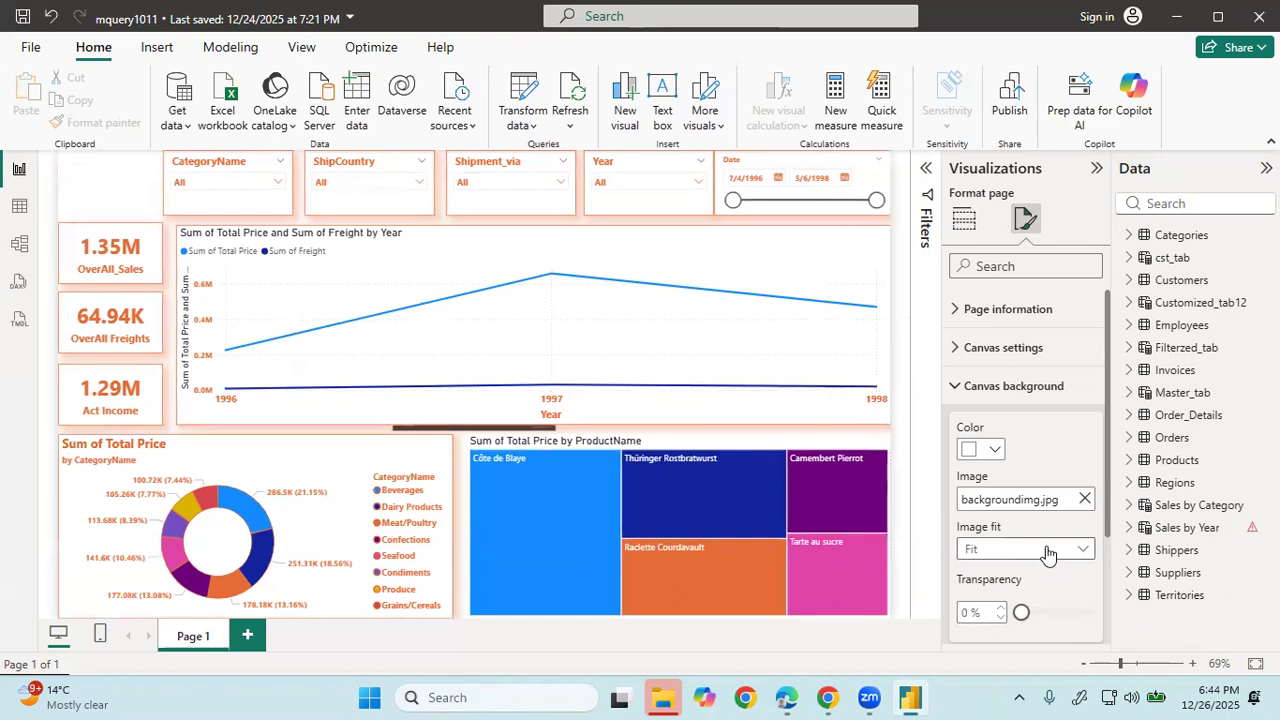
pyautogui.click(1044, 548)
pyautogui.click(1005, 618)
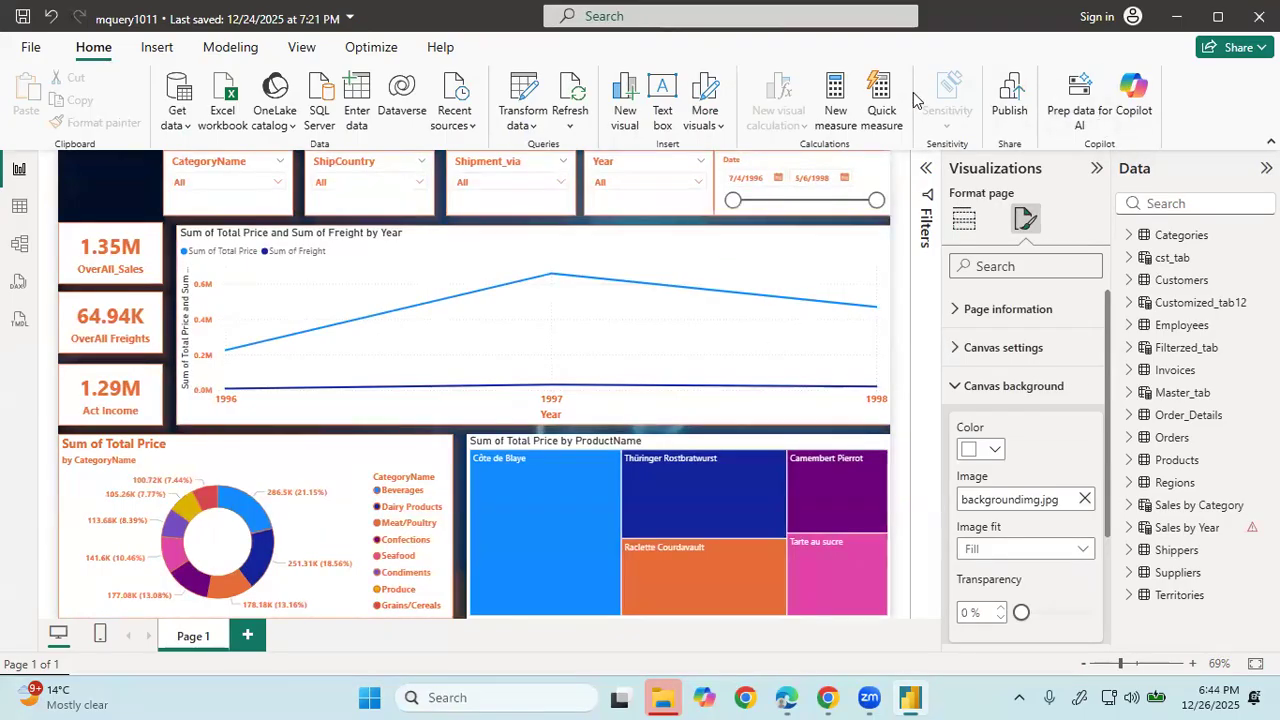
pyautogui.click(1097, 169)
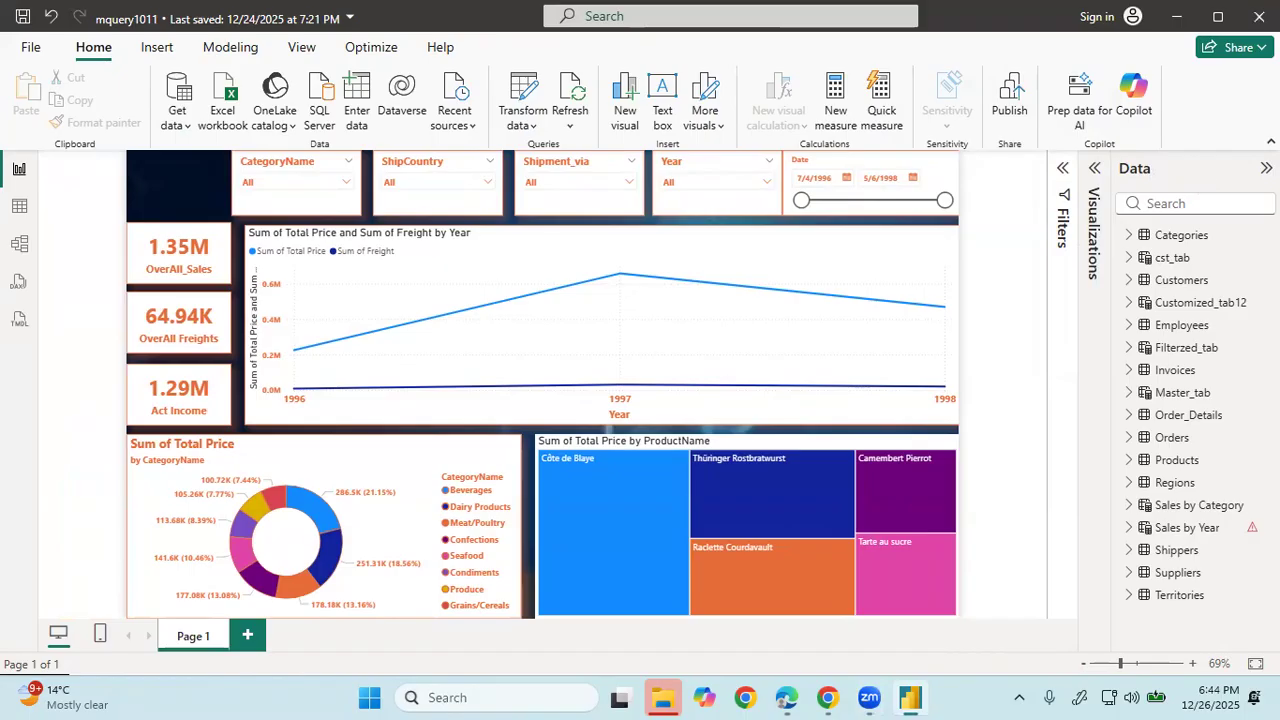
pyautogui.click(1266, 169)
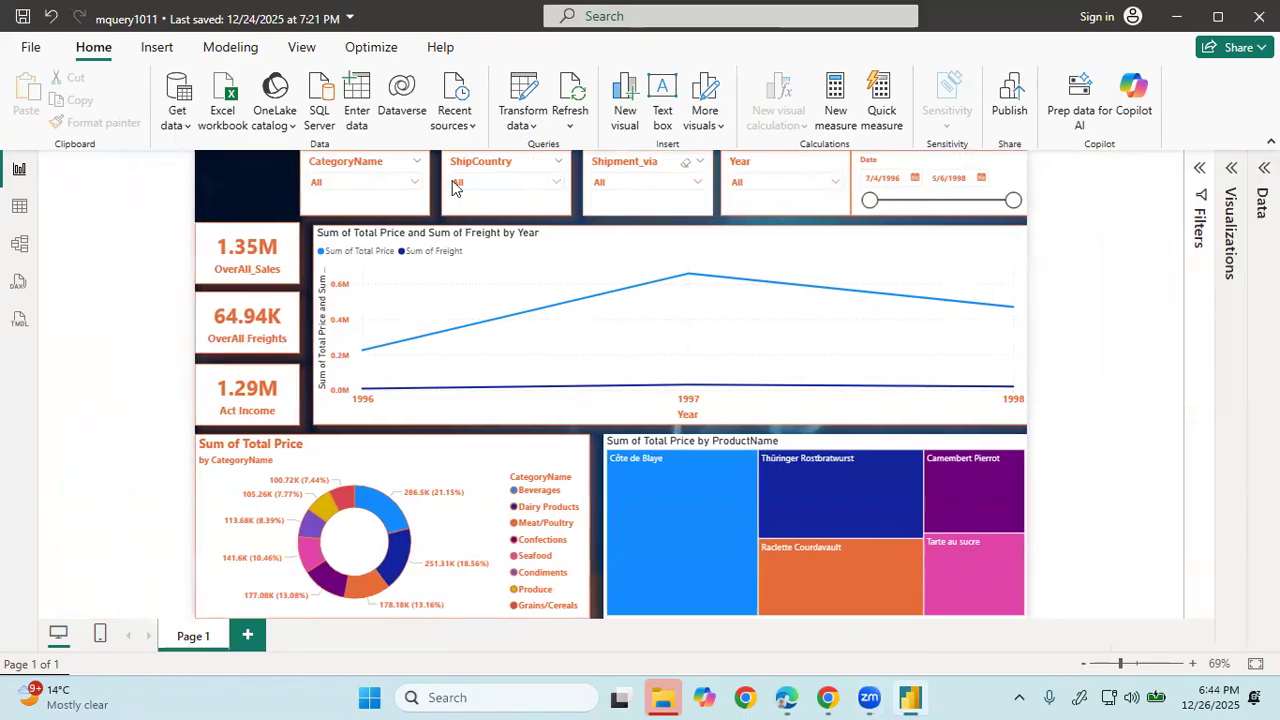
# - Set the CategoryName slicer's background transparency to 100%
pyautogui.click(362, 163)
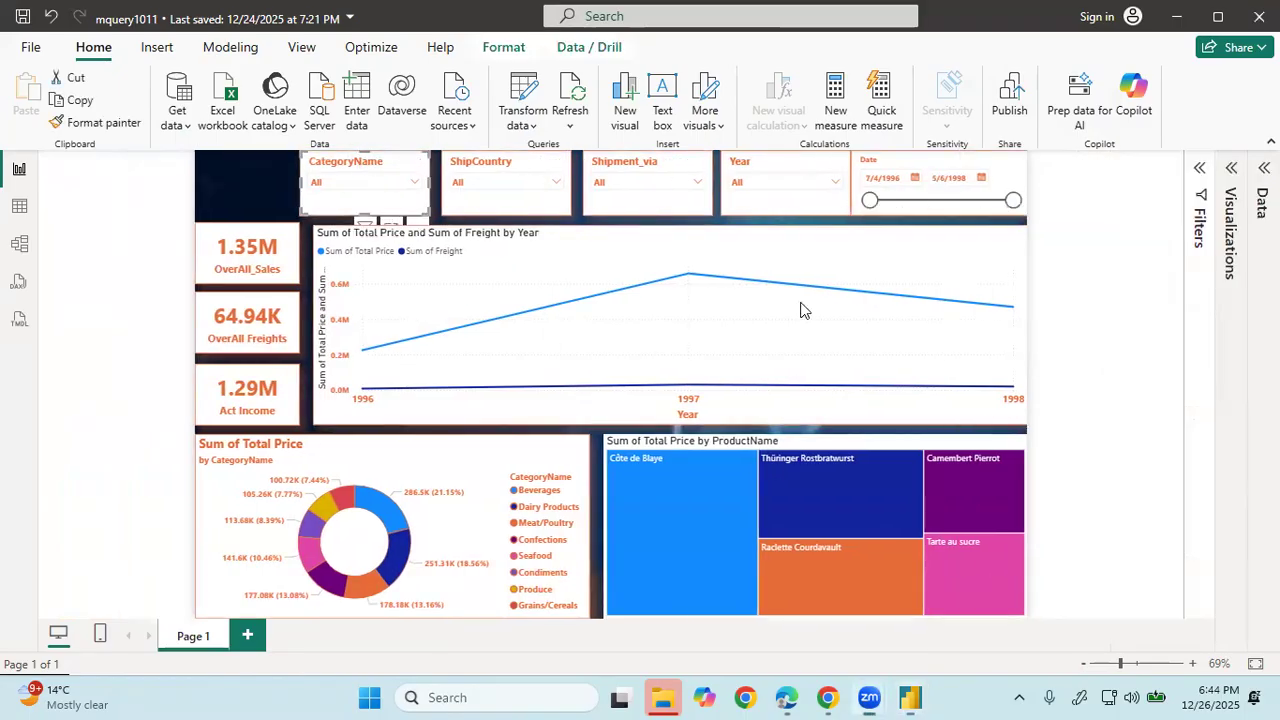
pyautogui.click(1236, 196)
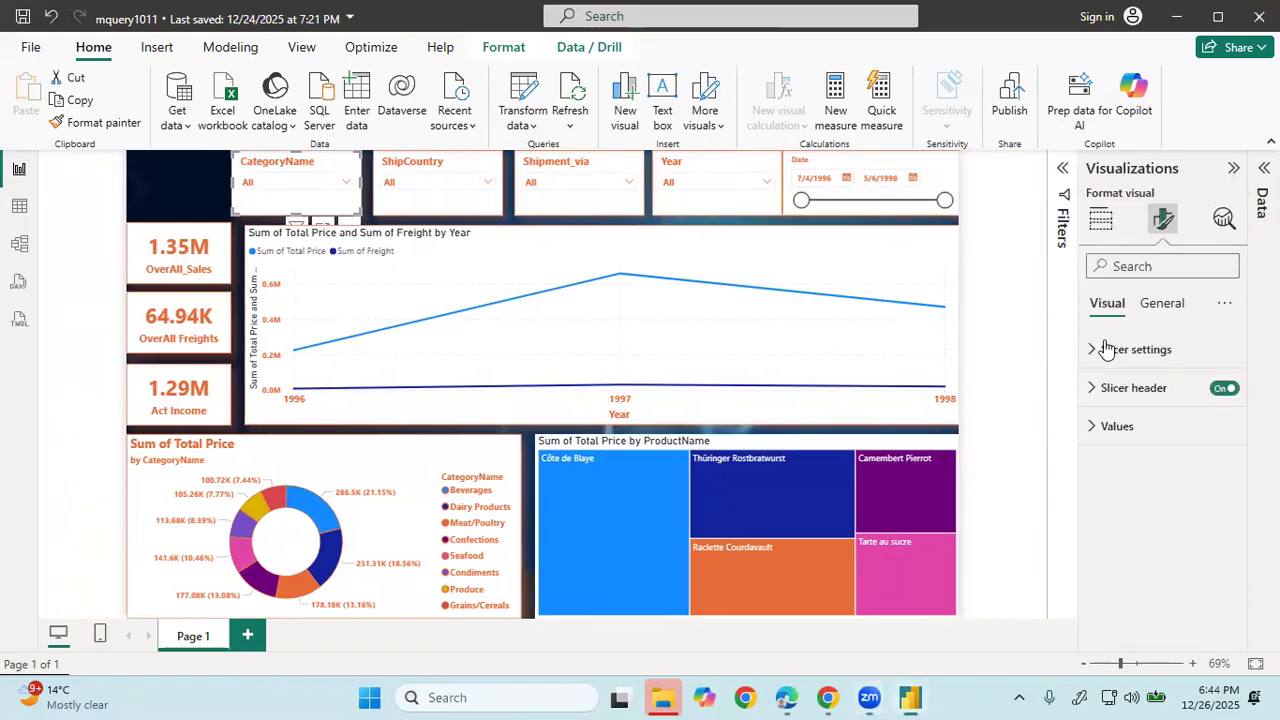
pyautogui.click(1148, 305)
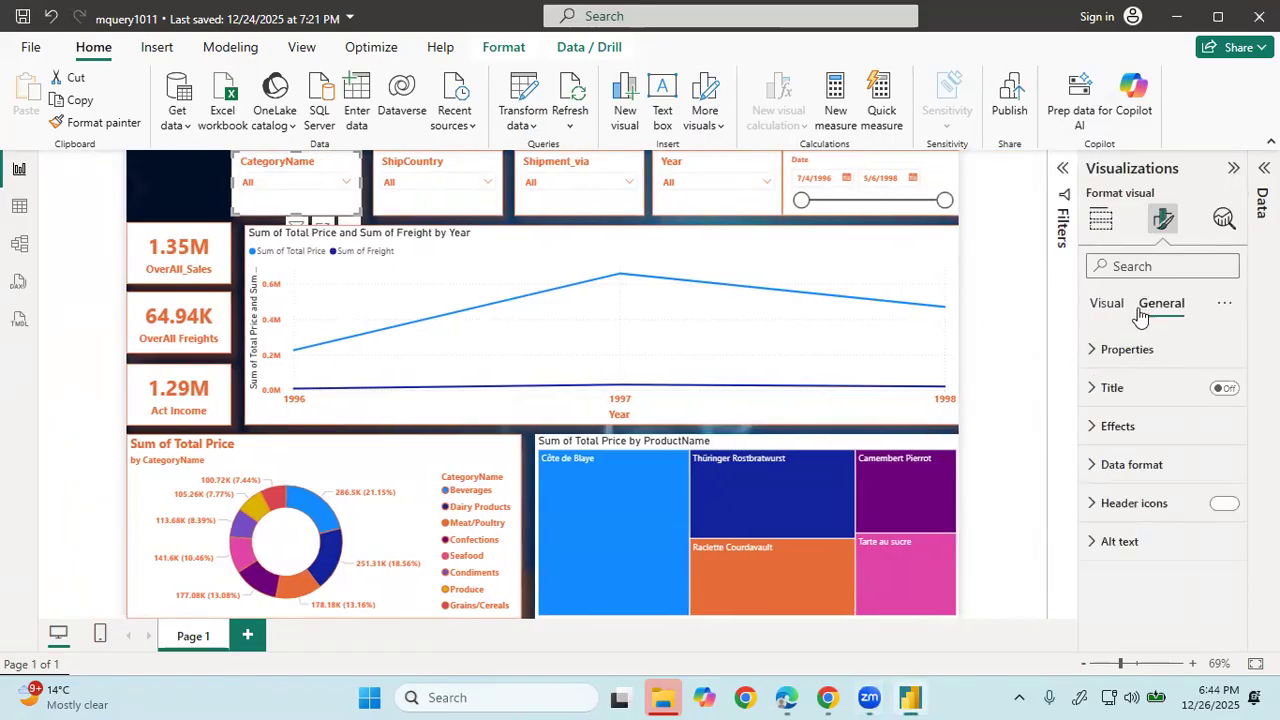
pyautogui.click(1100, 430)
pyautogui.scroll(-3, 1113, 448)
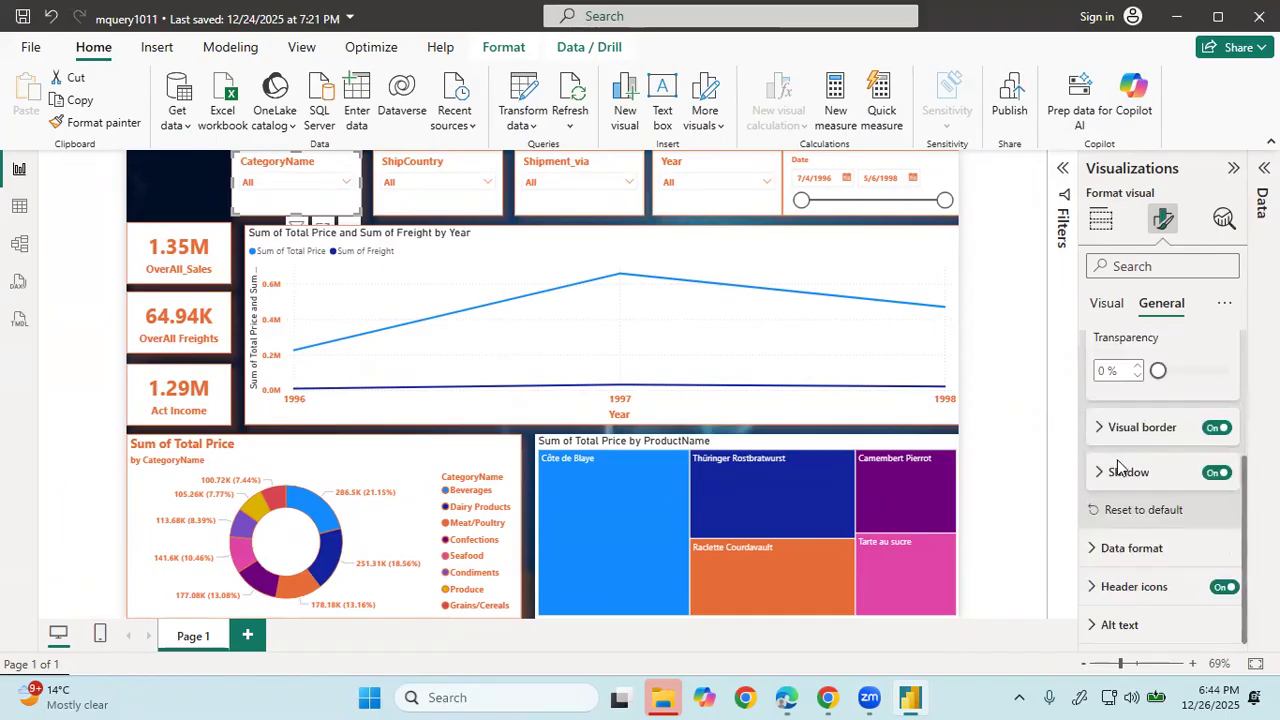
pyautogui.moveTo(1158, 371); pyautogui.dragTo(1230, 372)
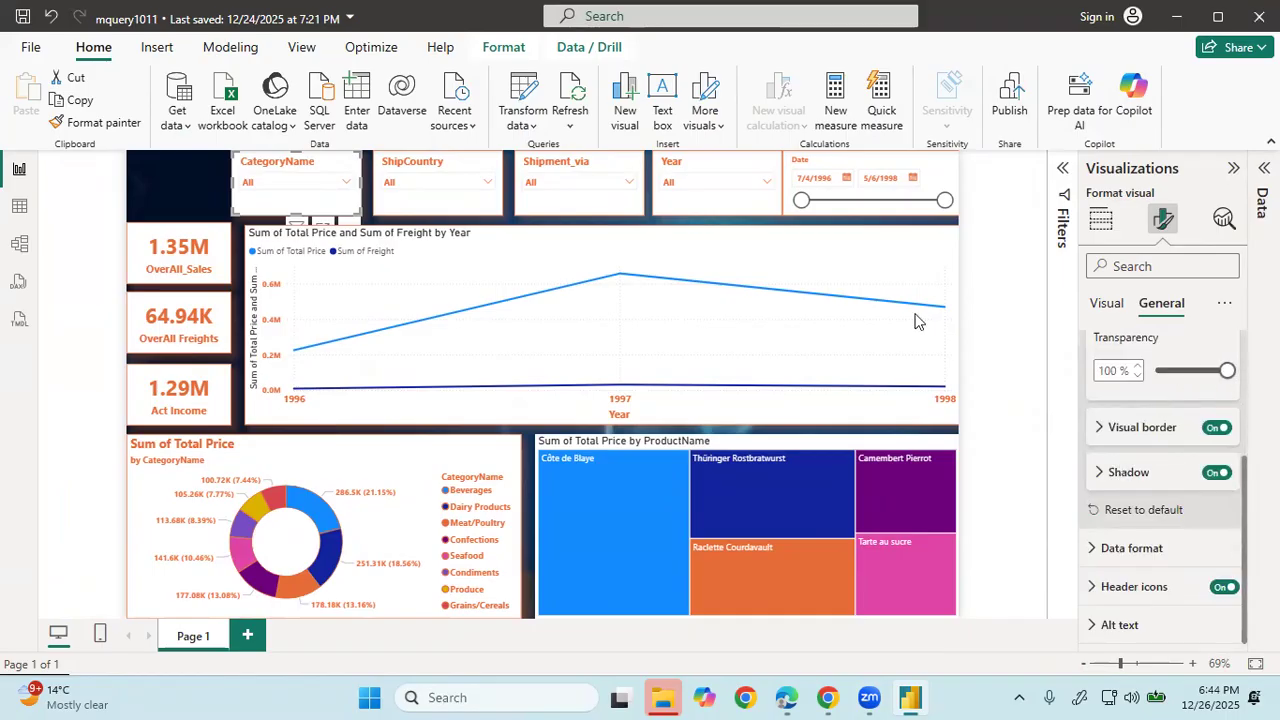
# - Set the background transparency of the ShipCountry, Shipment_via, Year and Date slicers to 100%
pyautogui.click(460, 175)
pyautogui.moveTo(1158, 371); pyautogui.dragTo(1228, 371)
pyautogui.click(586, 190)
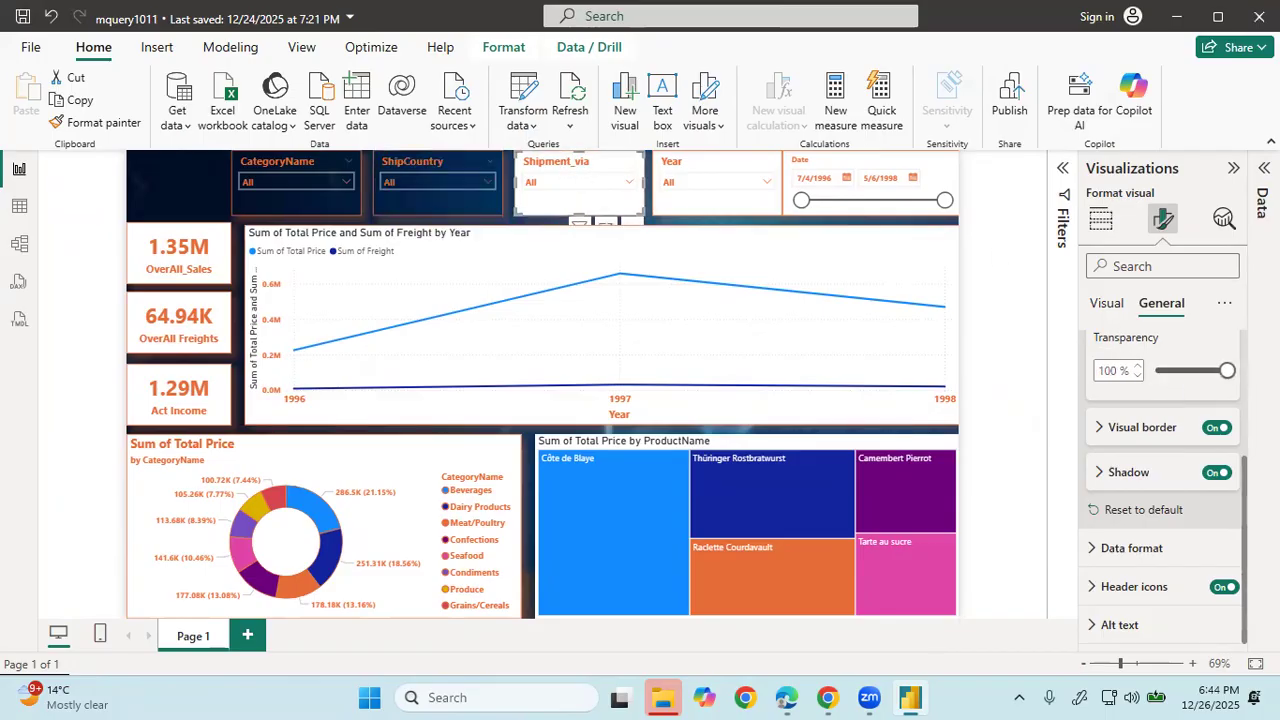
pyautogui.scroll(1, 1126, 443)
pyautogui.click(735, 170)
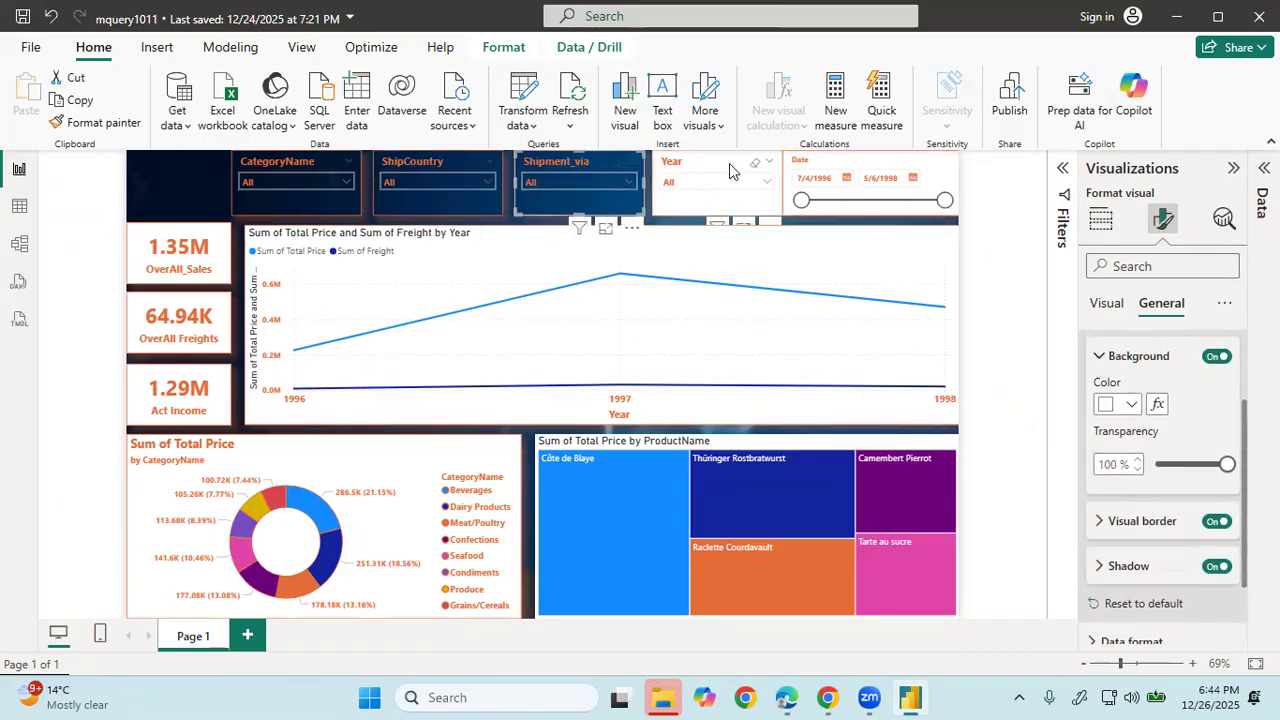
pyautogui.moveTo(1170, 466); pyautogui.dragTo(1228, 465)
pyautogui.click(847, 163)
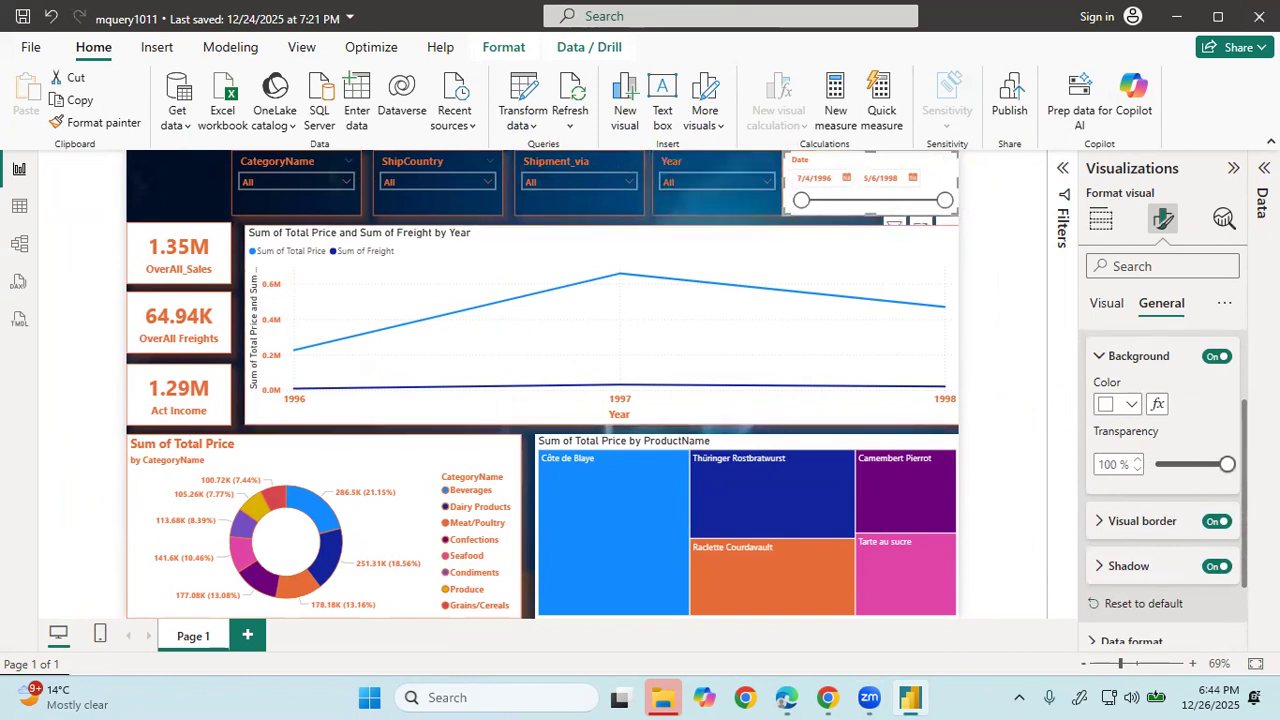
# - Make the backgrounds of the OverAll_Sales, OverAll Freights and Act Income cards fully transparent
pyautogui.click(153, 248)
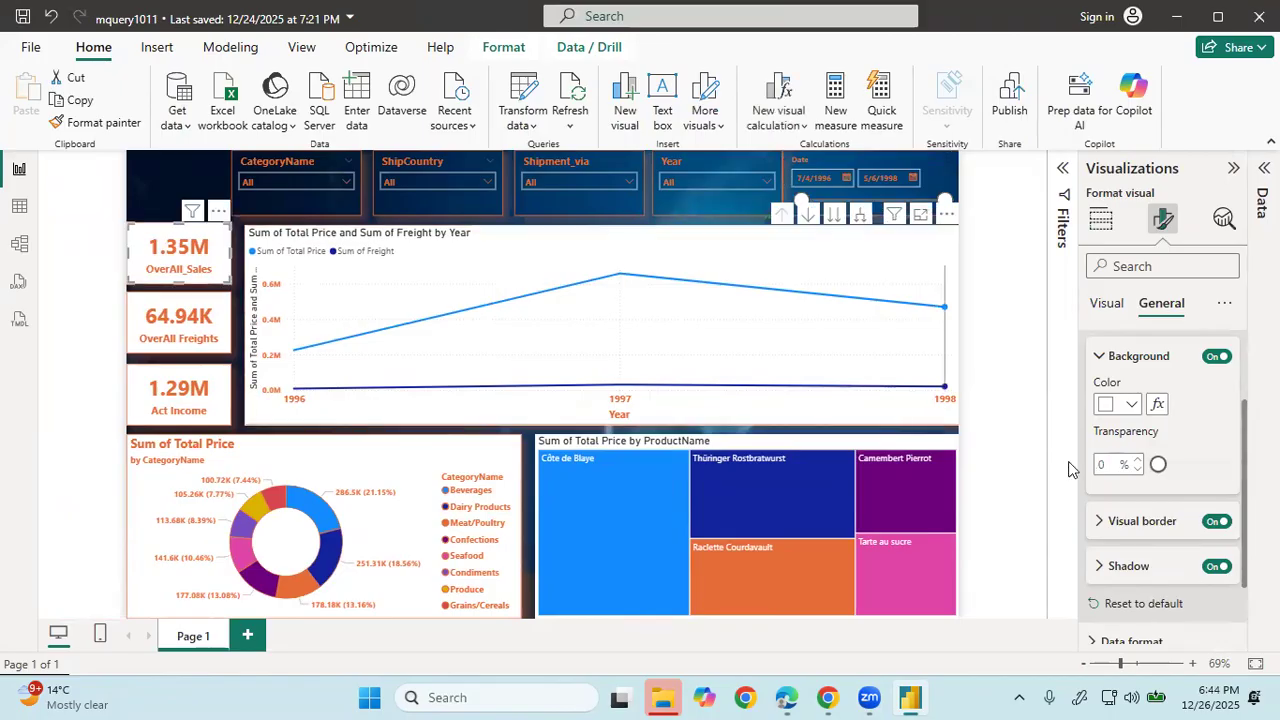
pyautogui.moveTo(1160, 465); pyautogui.dragTo(1228, 465)
pyautogui.click(200, 328)
pyautogui.click(153, 390)
# - Make the backgrounds of the category donut chart, product treemap and yearly line chart 100% transparent
pyautogui.click(322, 471)
pyautogui.click(555, 470)
pyautogui.click(600, 252)
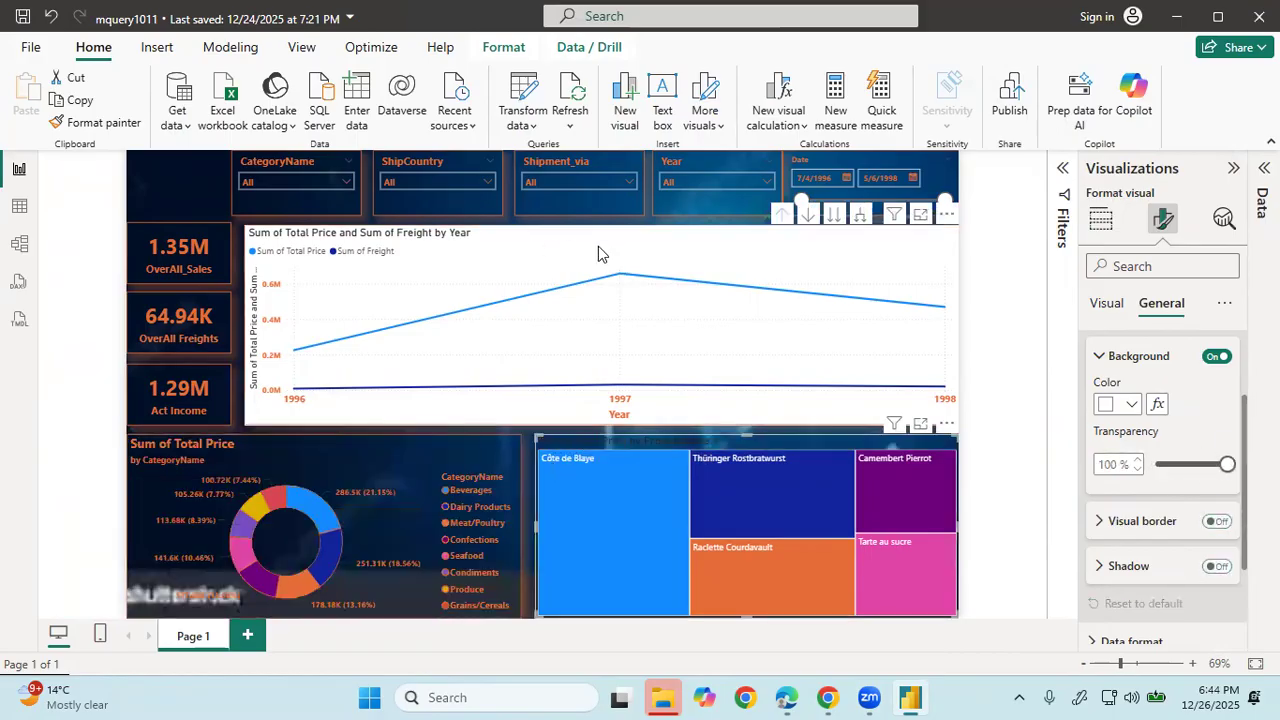
pyautogui.moveTo(1158, 464); pyautogui.dragTo(1228, 464)
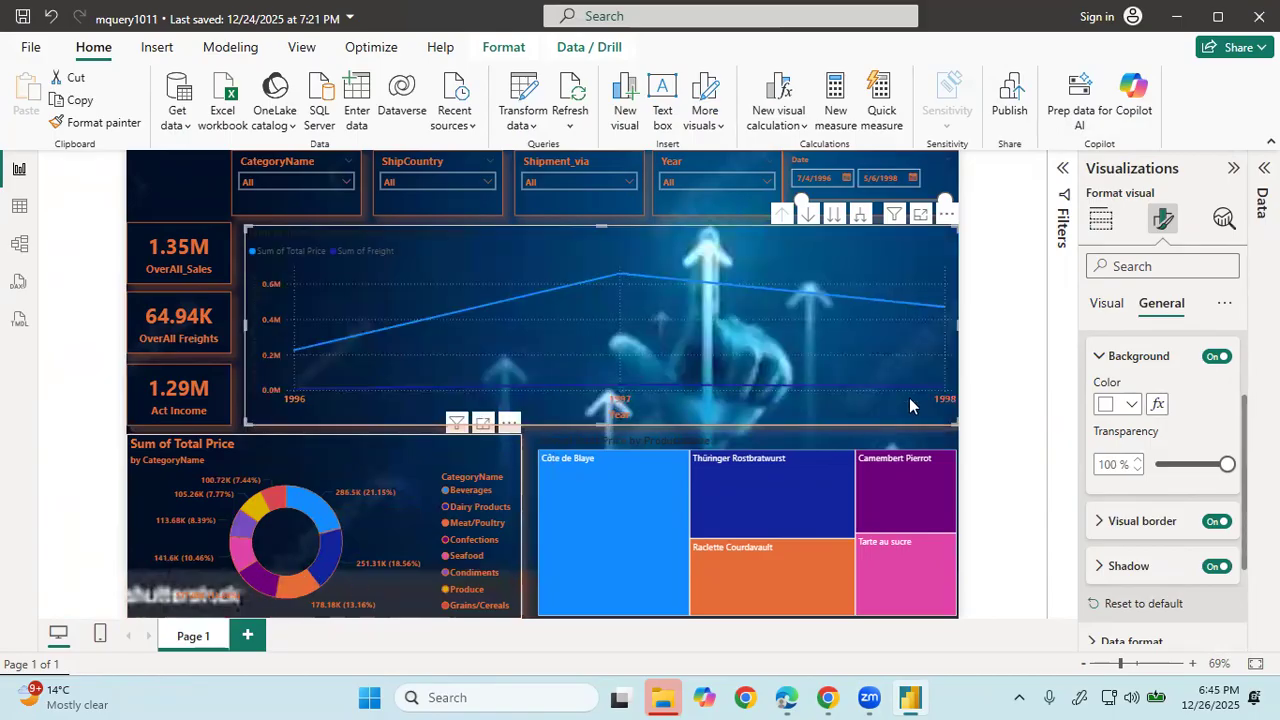
pyautogui.click(216, 171)
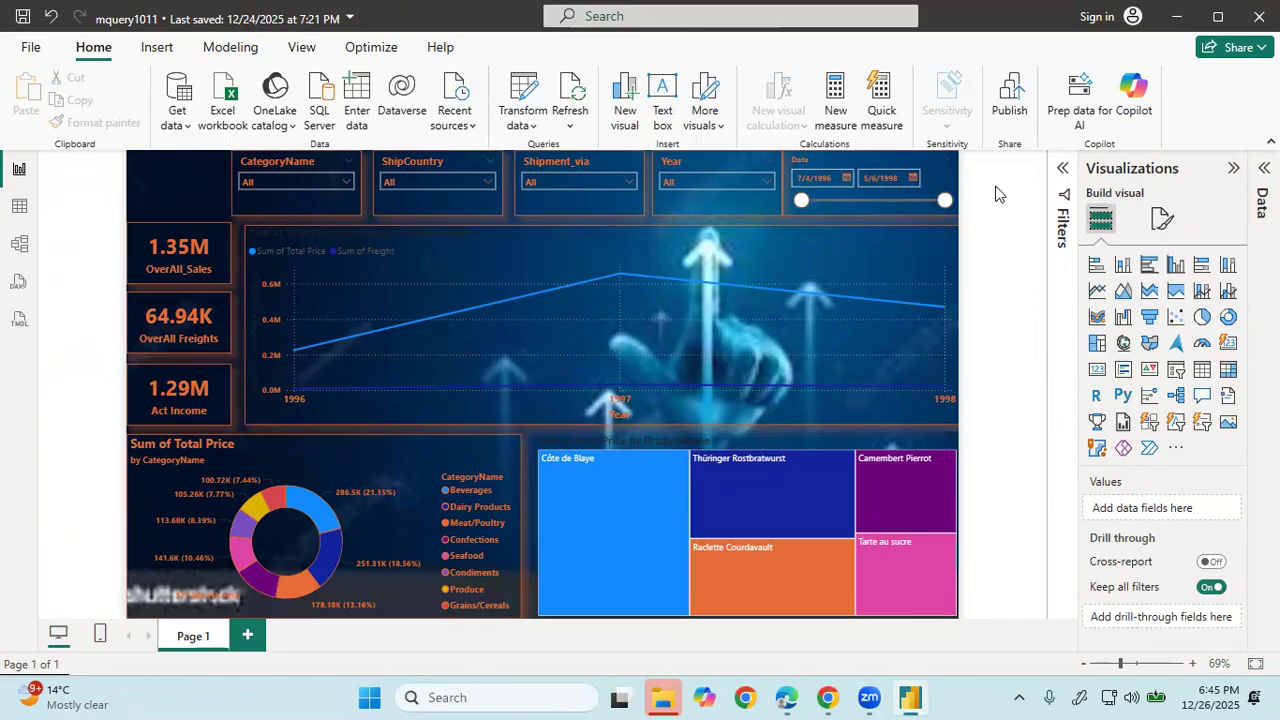
# - Shift the CategoryName slicer slightly toward ShipCountry and narrow it until its outer edge lines up with the line chart
pyautogui.click(233, 180)
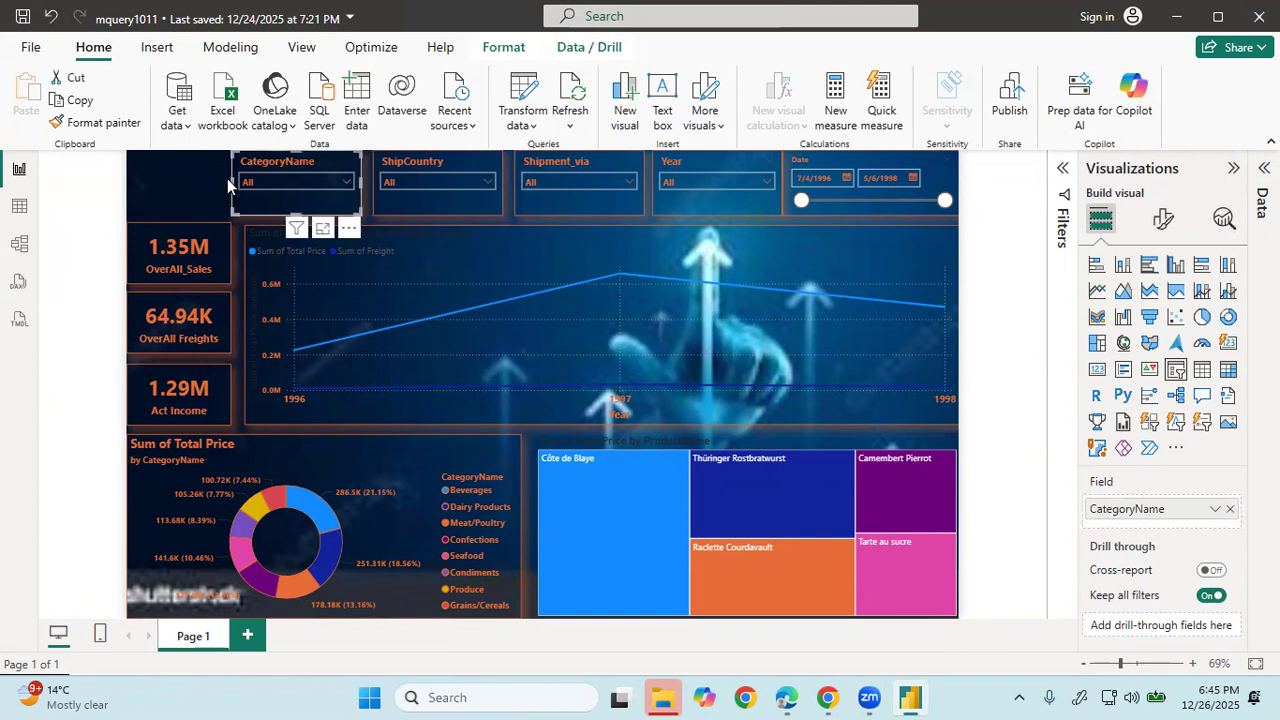
pyautogui.moveTo(227, 178); pyautogui.dragTo(229, 180)
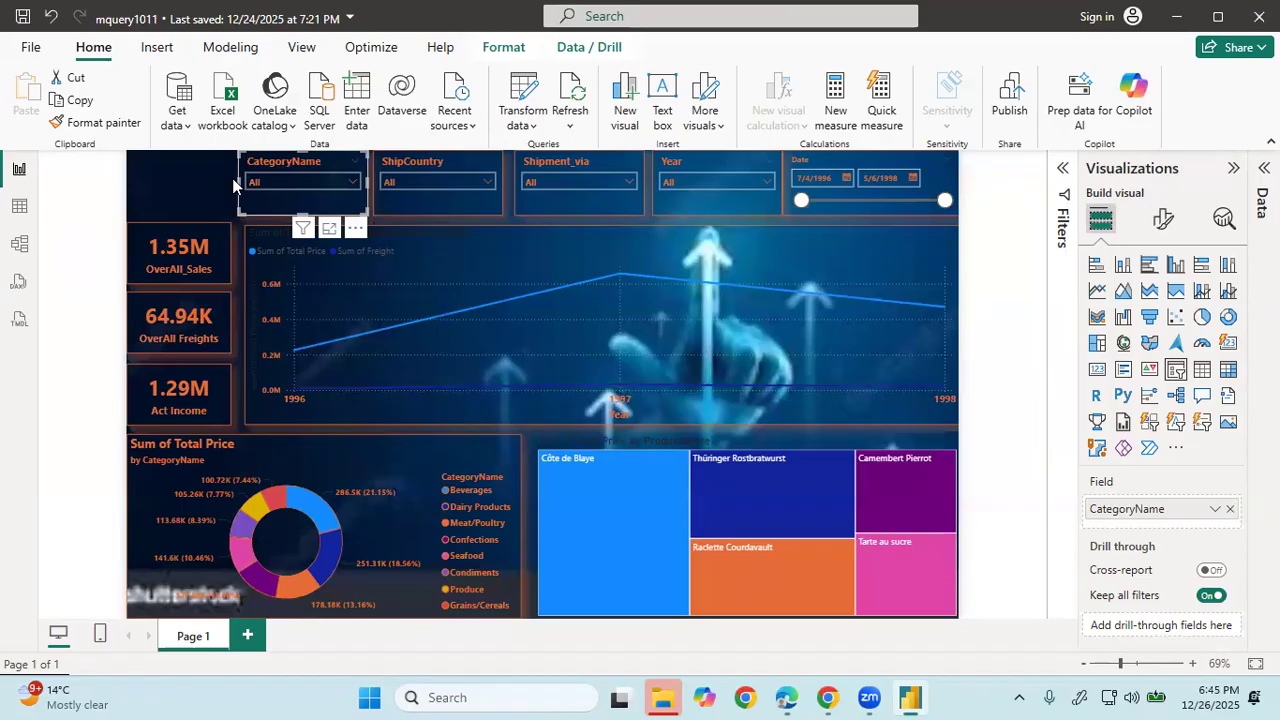
pyautogui.moveTo(244, 187); pyautogui.dragTo(250, 180)
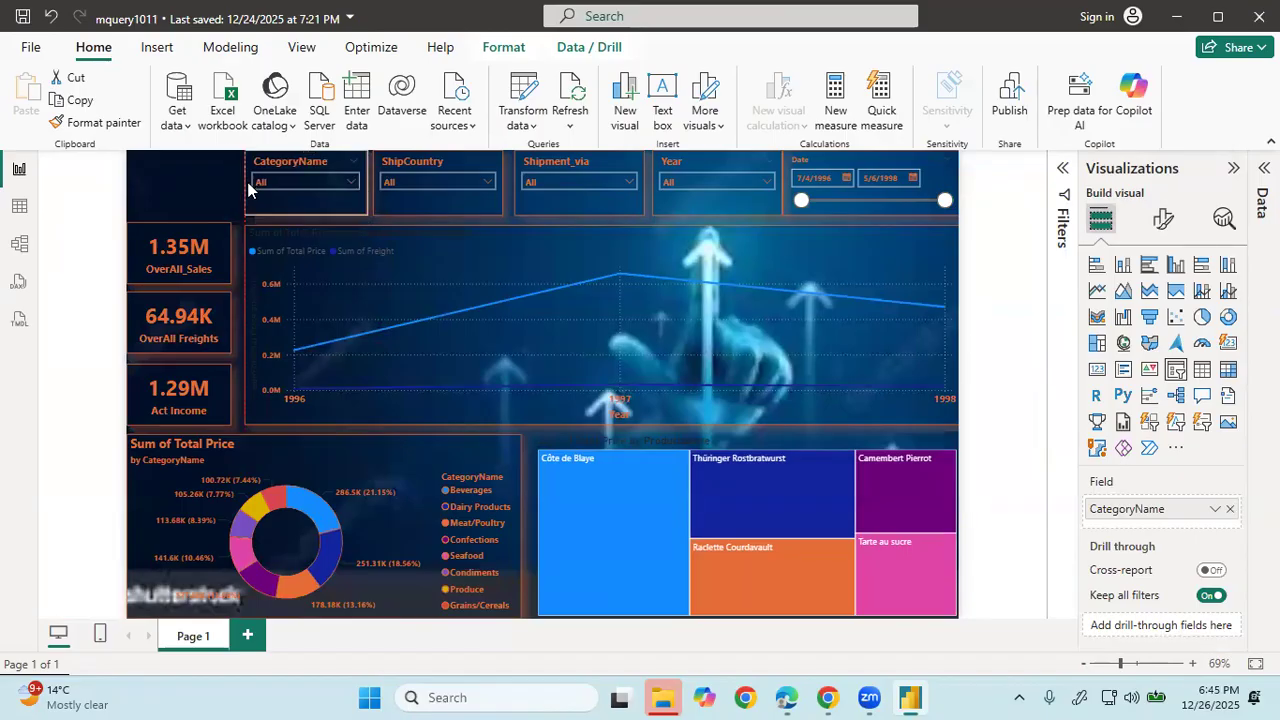
pyautogui.click(187, 174)
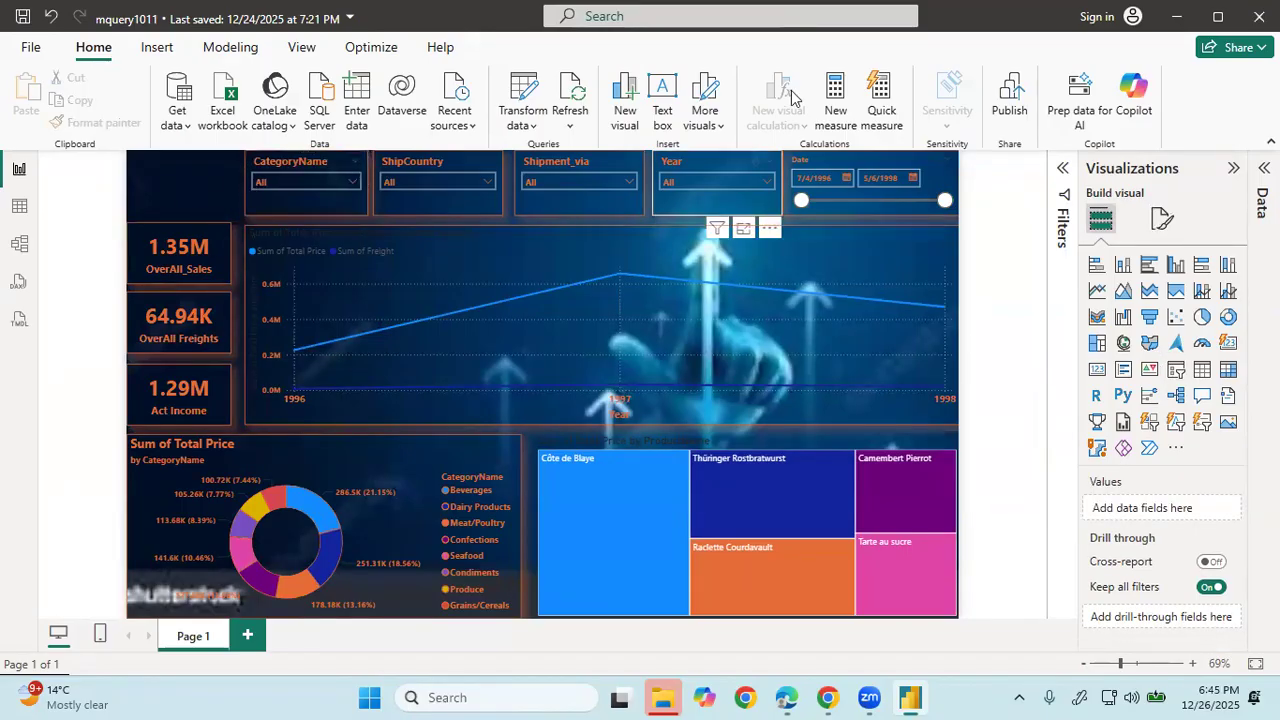
# - Find the Image action by searching for "image", insert an empty image element on the page, and dismiss the sign-in request
pyautogui.click(686, 17)
pyautogui.write('image')
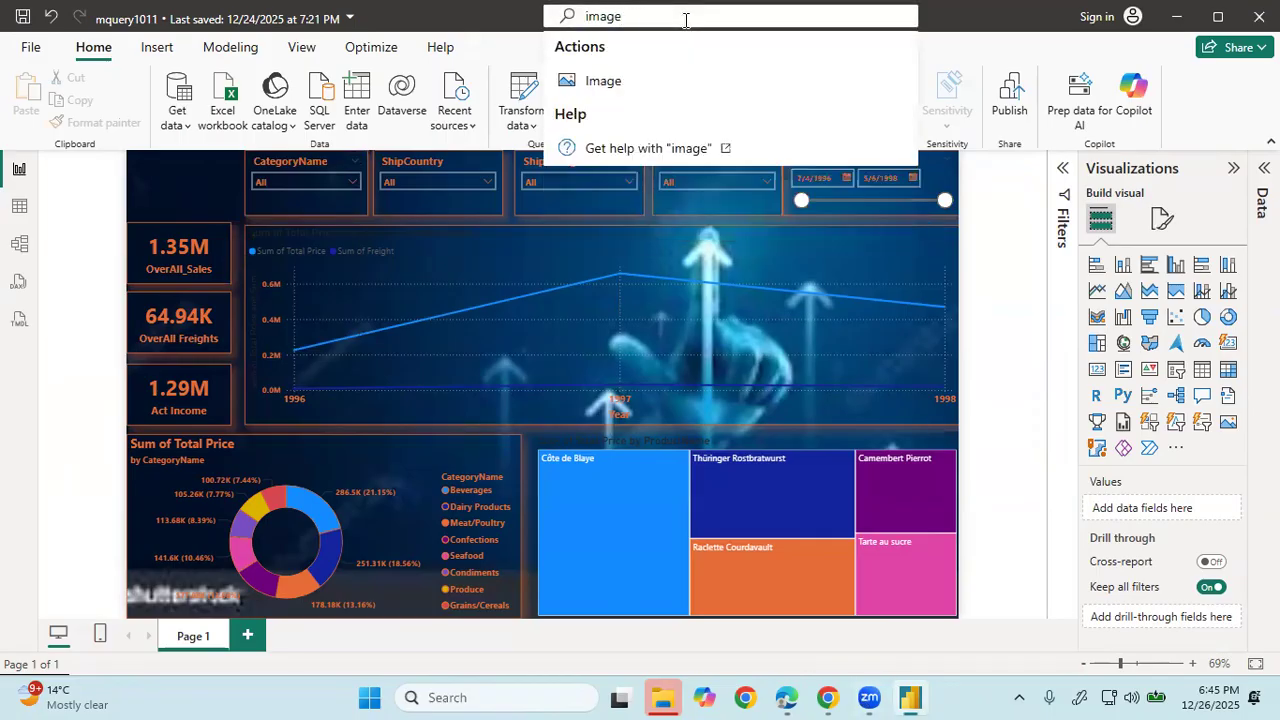
pyautogui.click(603, 84)
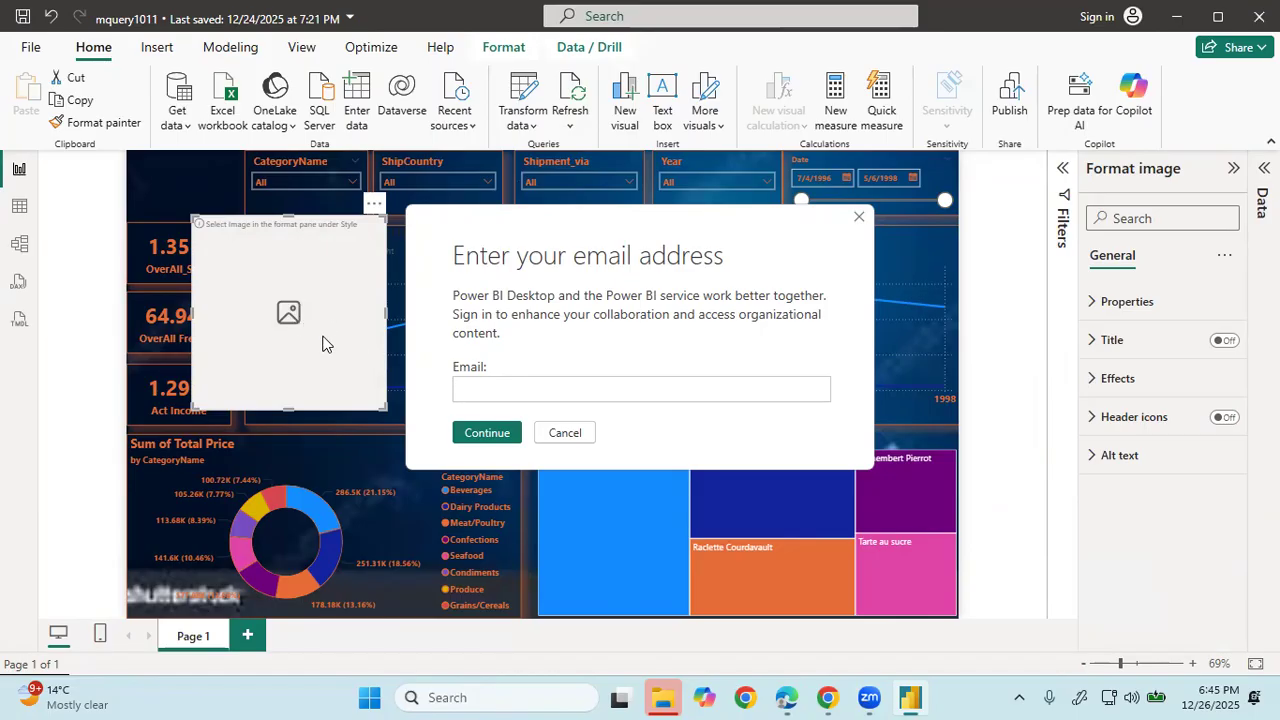
pyautogui.click(566, 432)
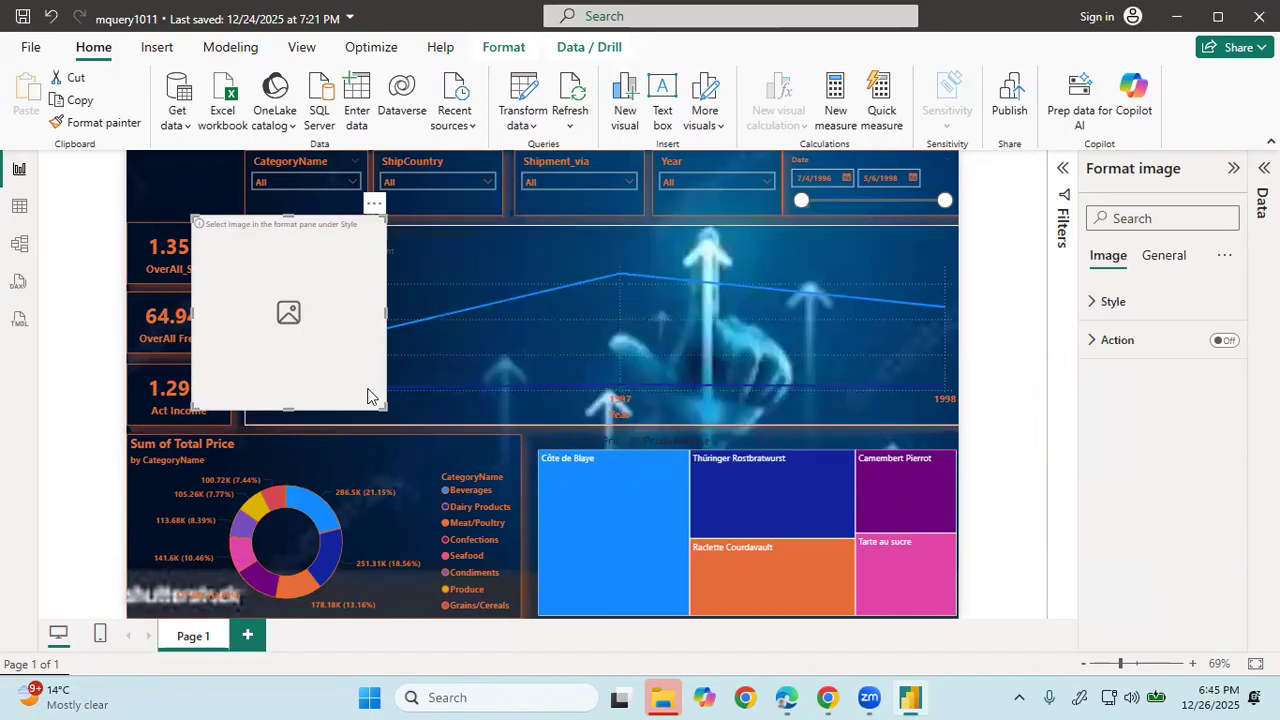
# - Remove the empty image element covering the cards and line chart from the page
pyautogui.click(373, 203)
pyautogui.click(348, 278)
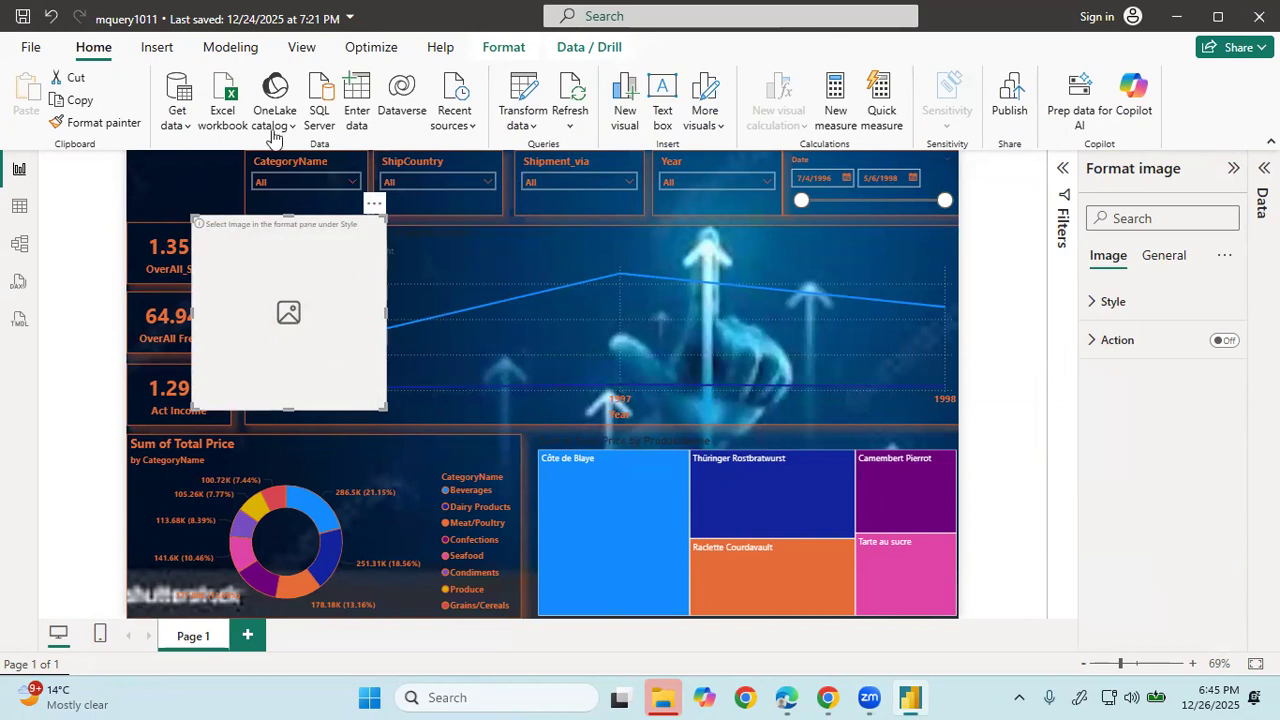
pyautogui.click(373, 204)
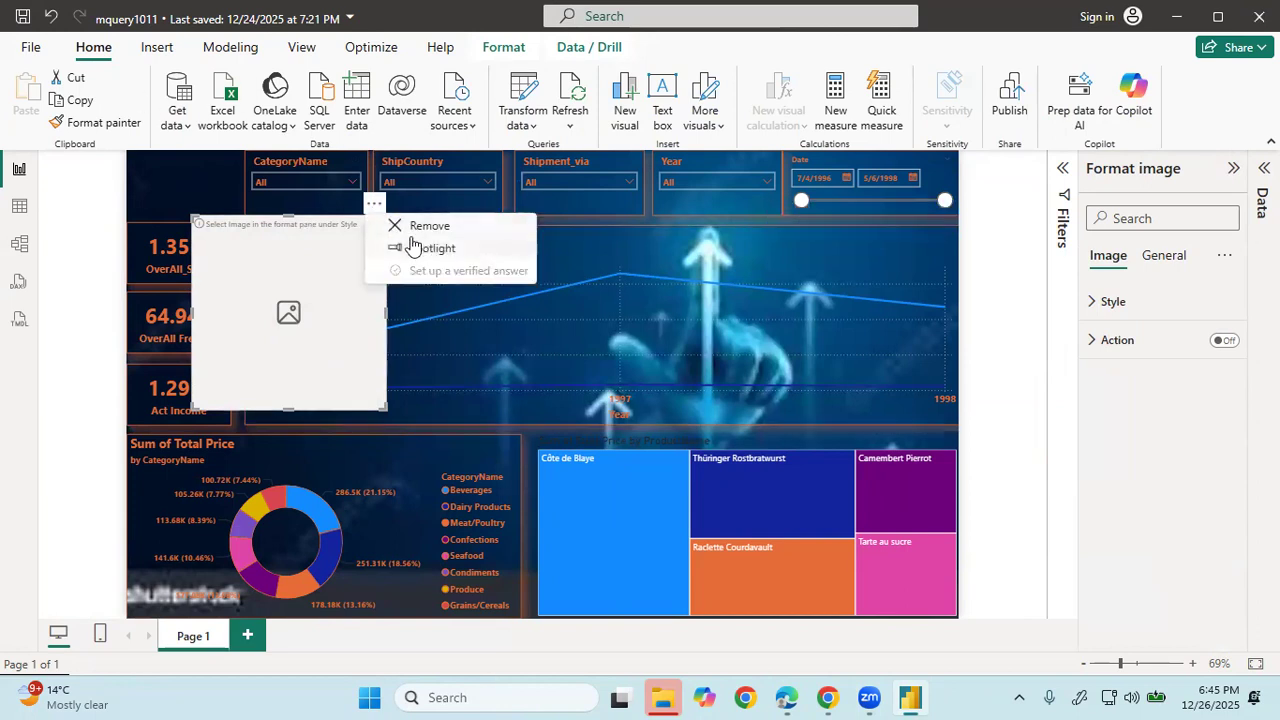
pyautogui.click(418, 226)
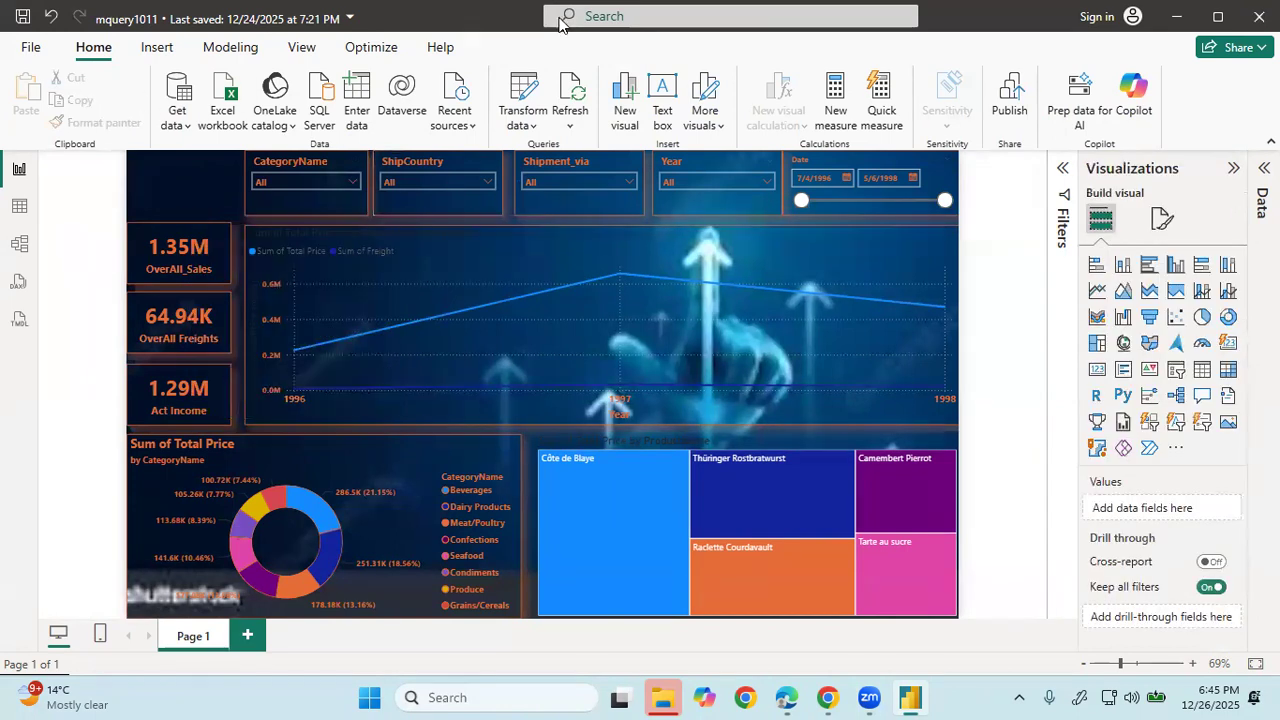
pyautogui.click(612, 14)
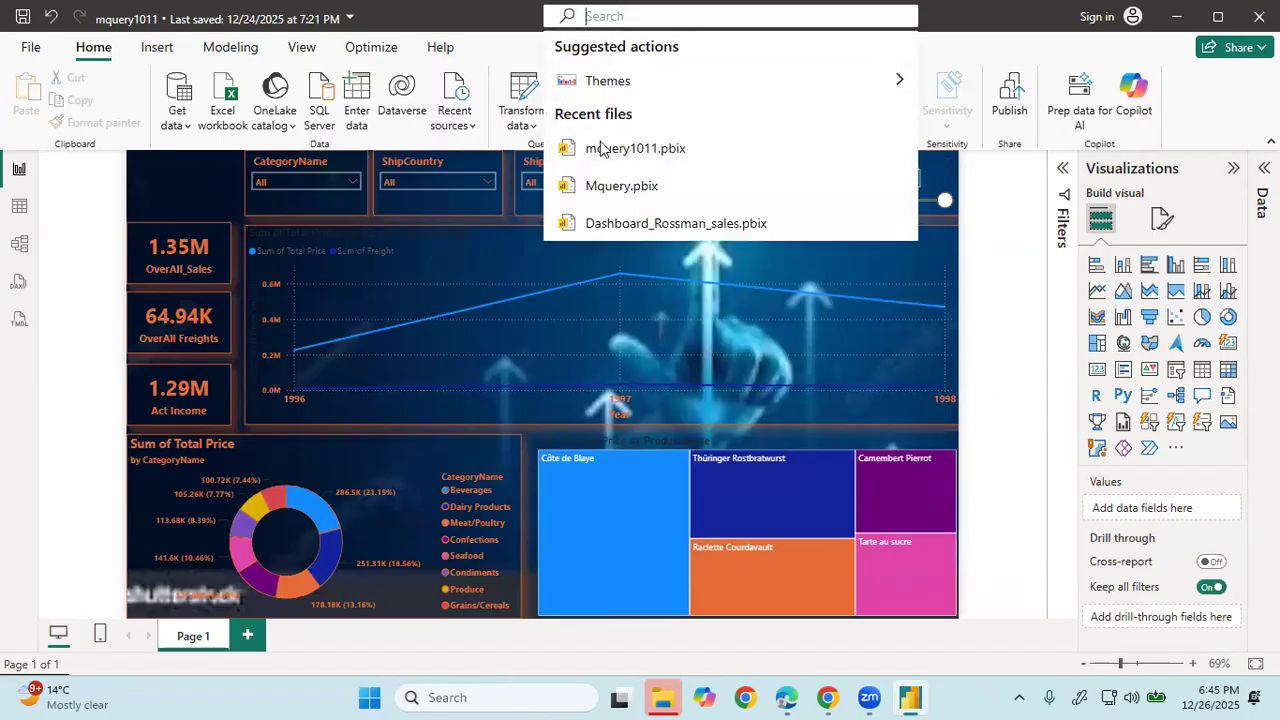
pyautogui.click(900, 82)
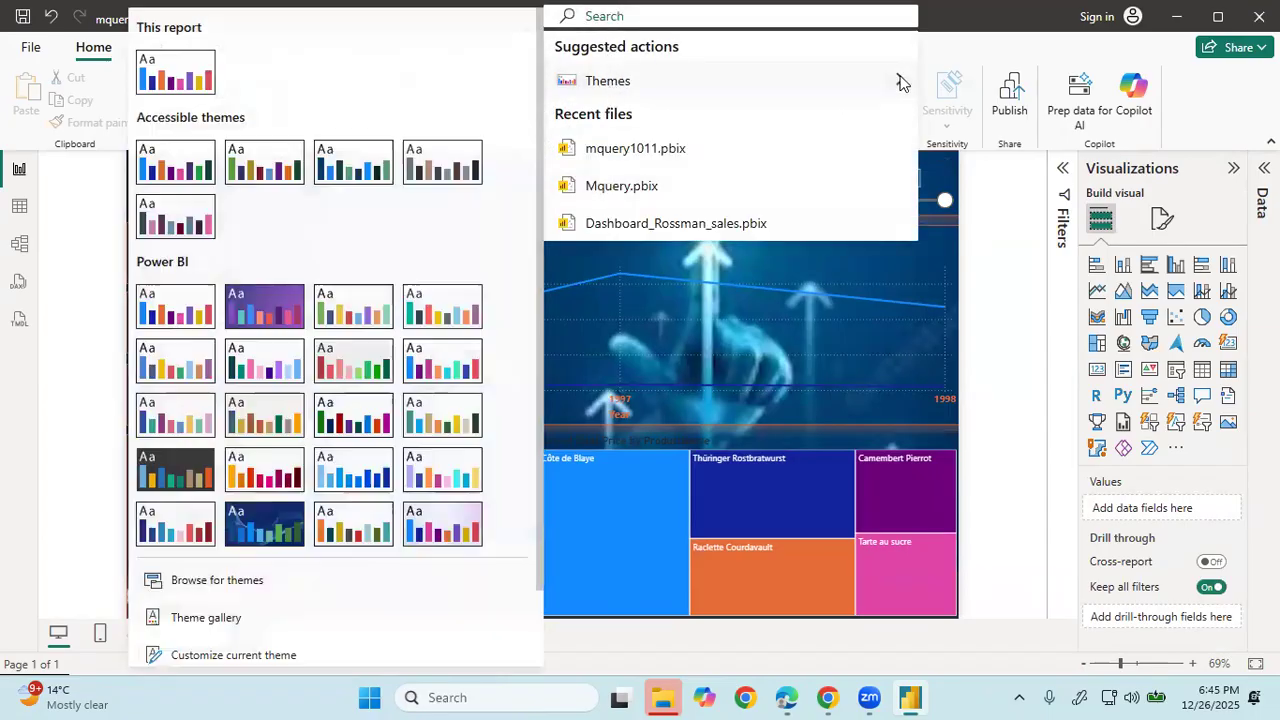
pyautogui.click(100, 207)
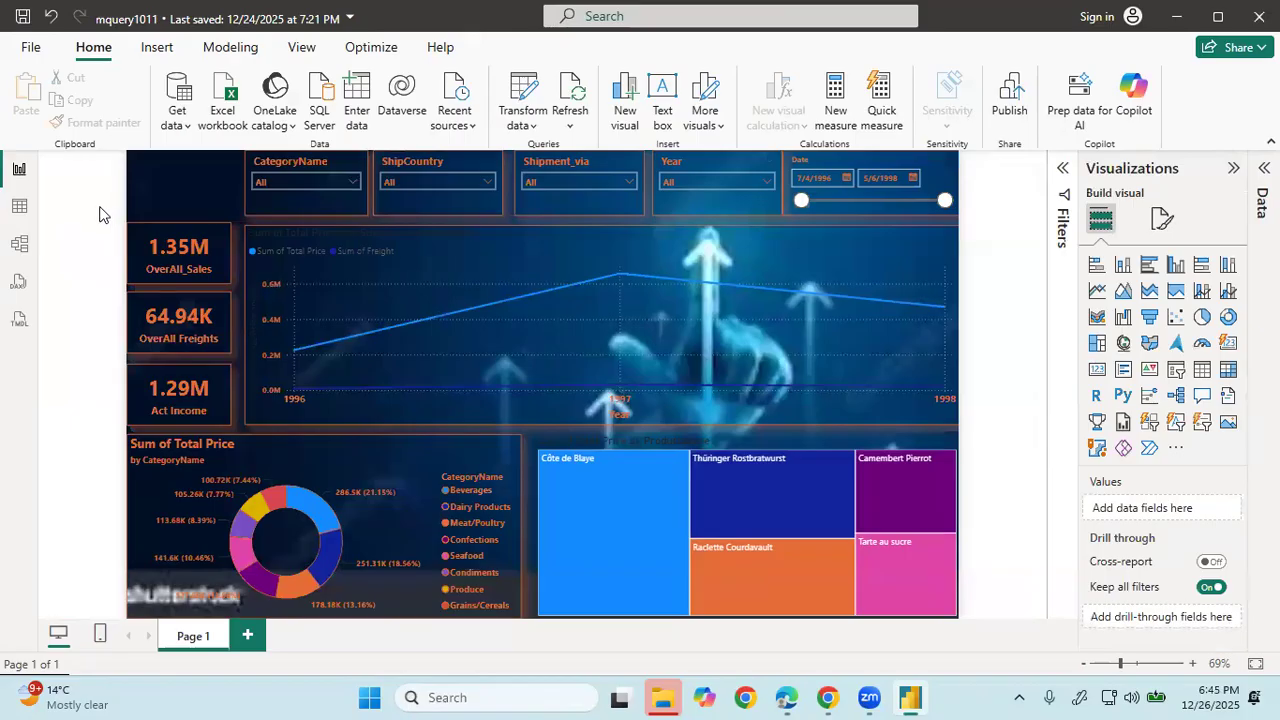
# - Try to insert an image on the page, decline the sign-in request, and remove the empty image element
pyautogui.click(156, 47)
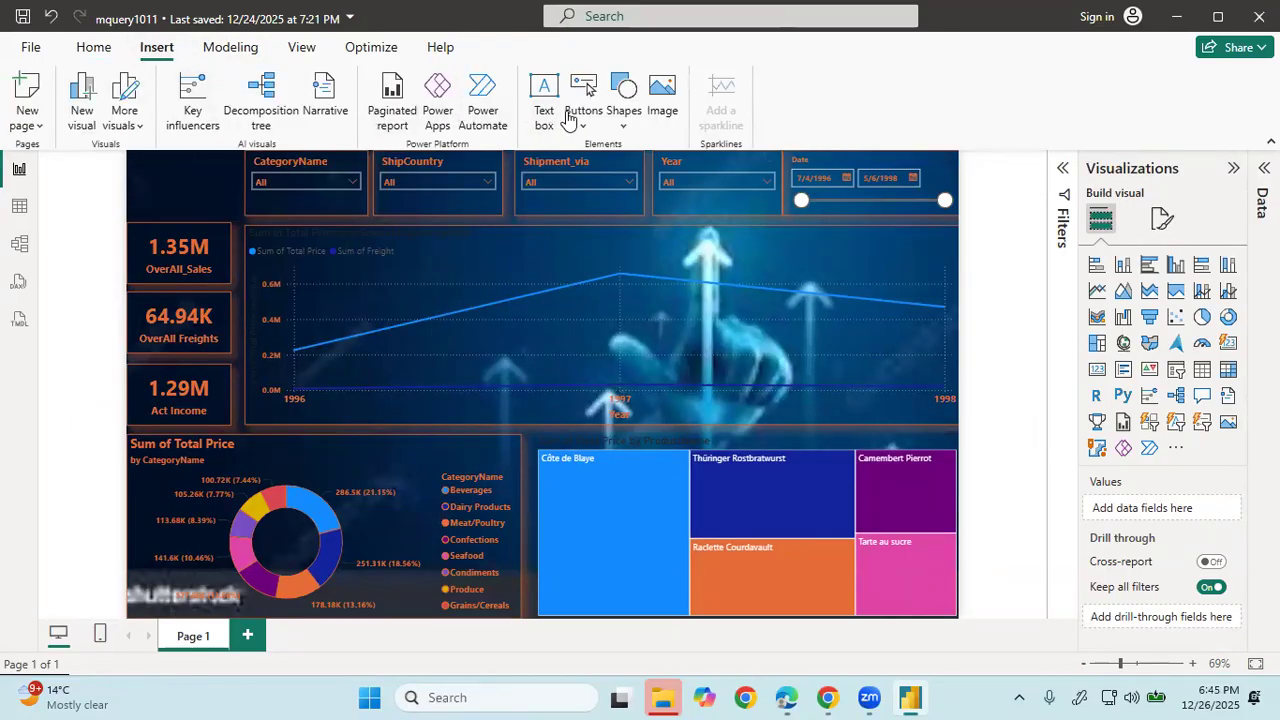
pyautogui.click(660, 90)
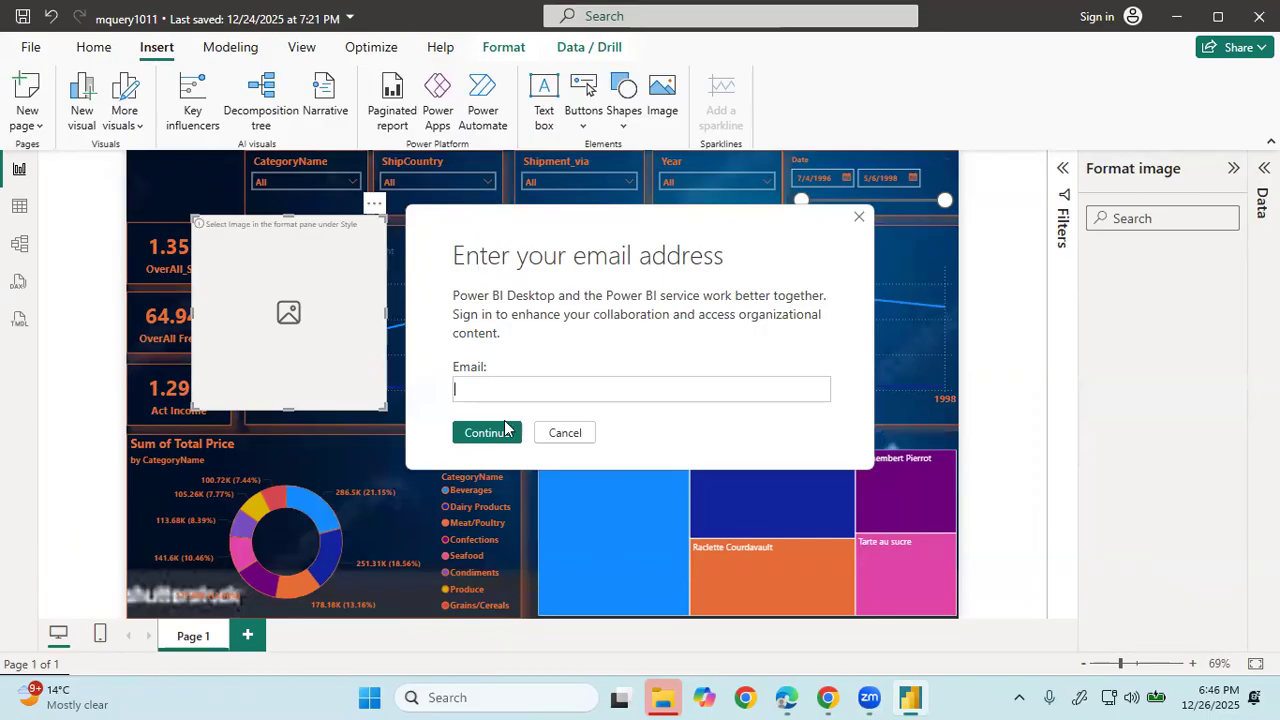
pyautogui.click(560, 433)
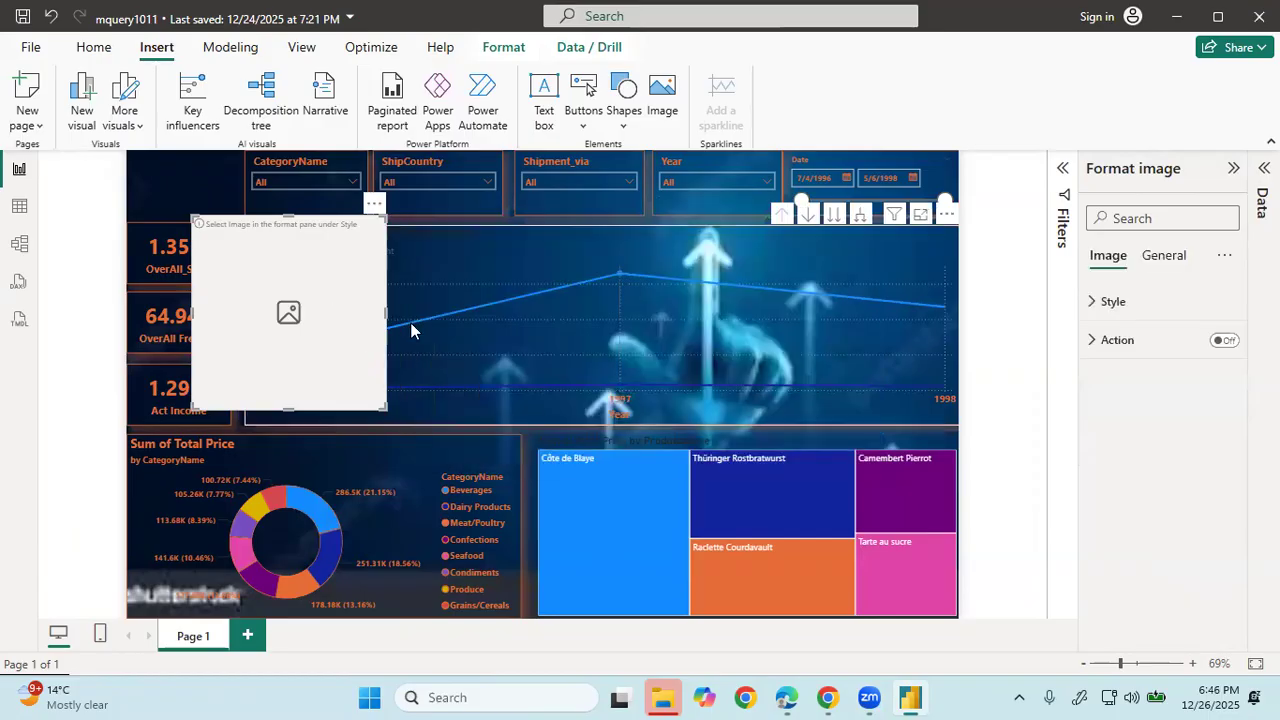
pyautogui.click(374, 206)
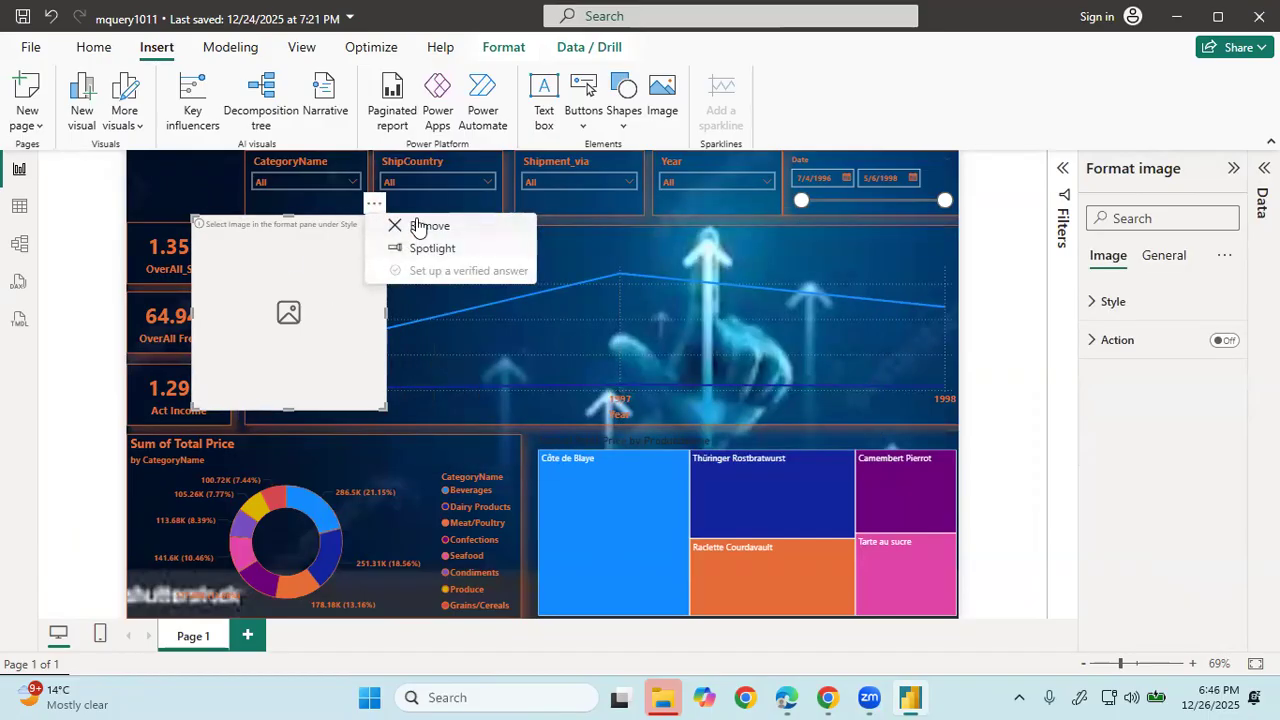
pyautogui.click(415, 223)
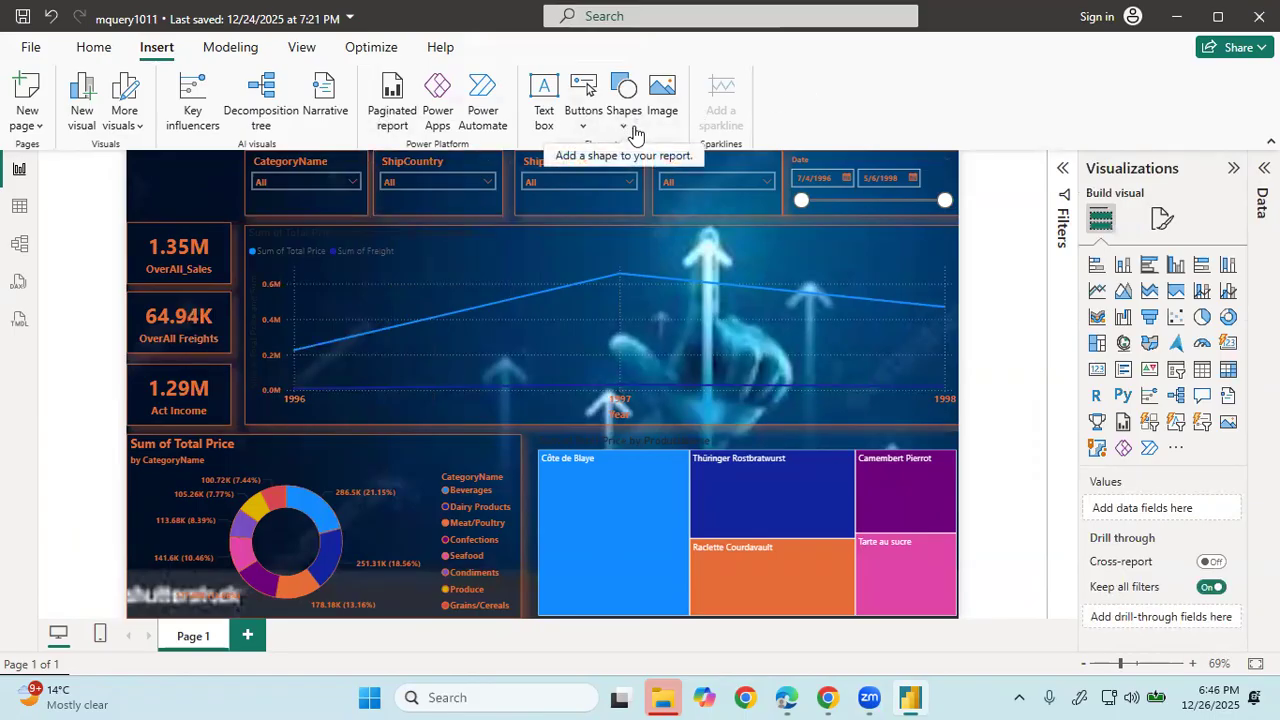
# - Insert another image element and continue the sign-in request with the account e-mail, picking the listed work account
pyautogui.click(650, 108)
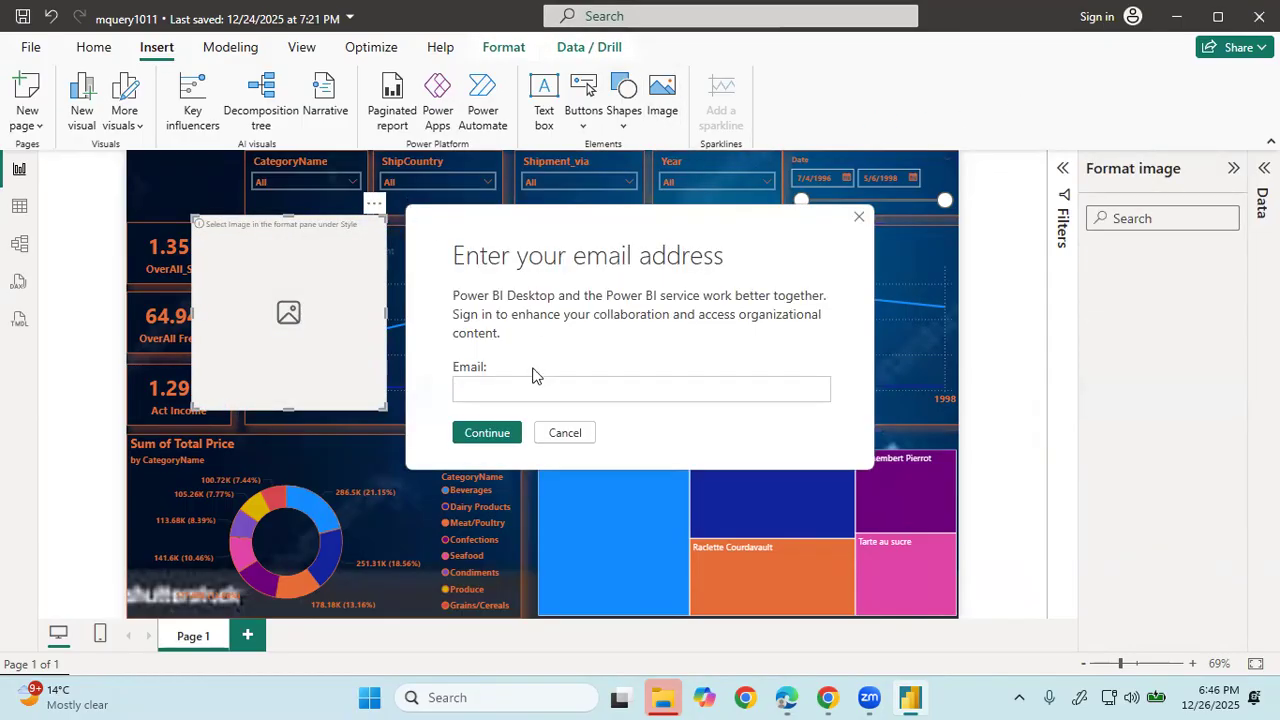
pyautogui.write('sa')
pyautogui.write('b')
pyautogui.click(511, 432)
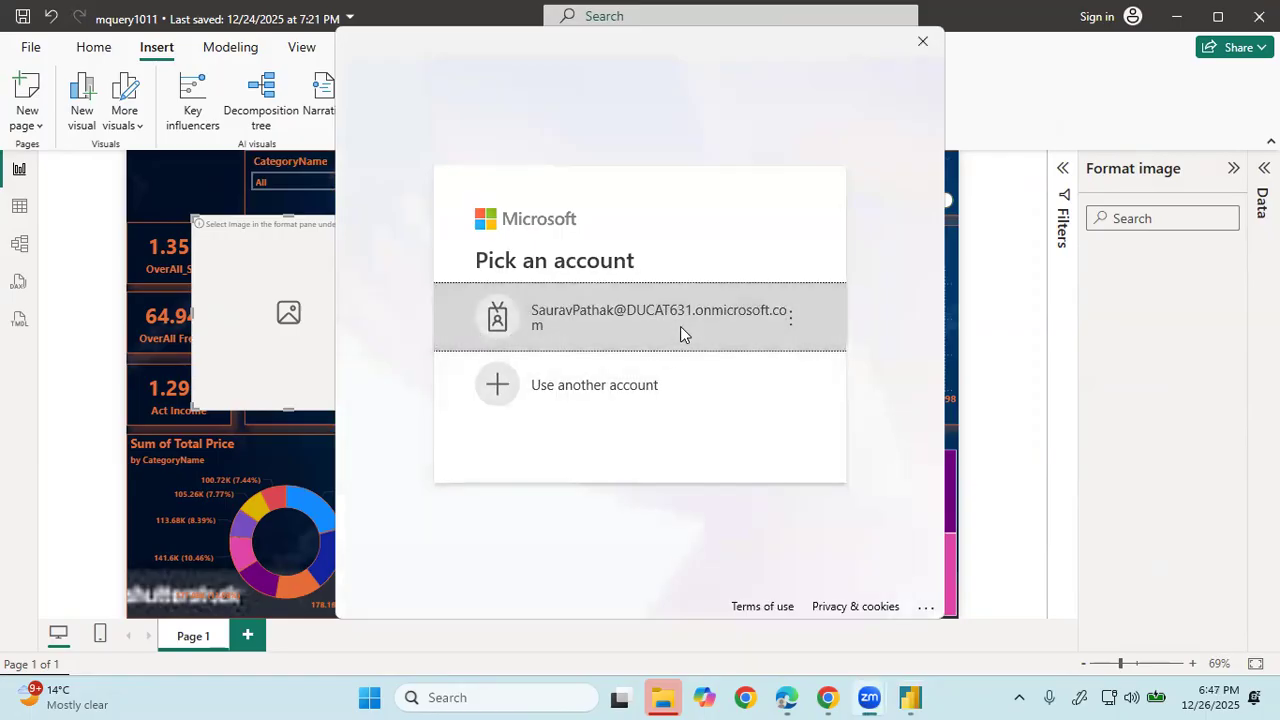
pyautogui.click(680, 326)
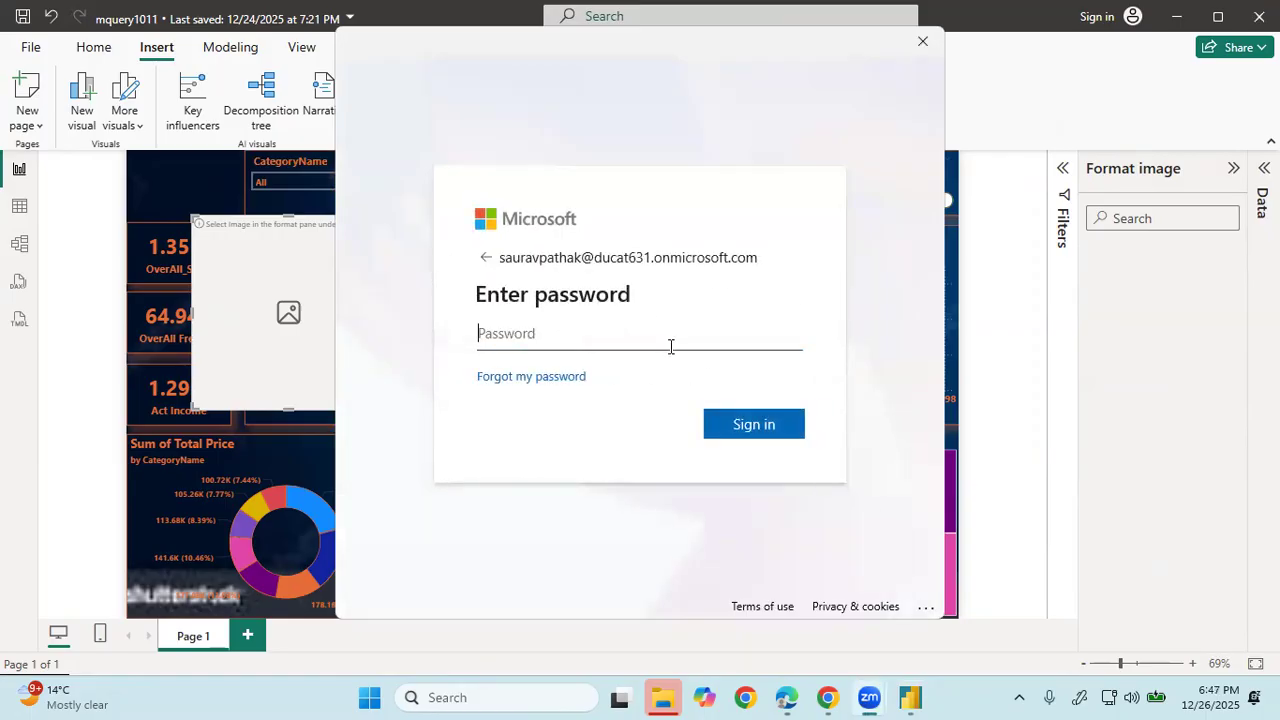
# - Enter the account password and submit it for the Microsoft sign-in
pyautogui.write('••')
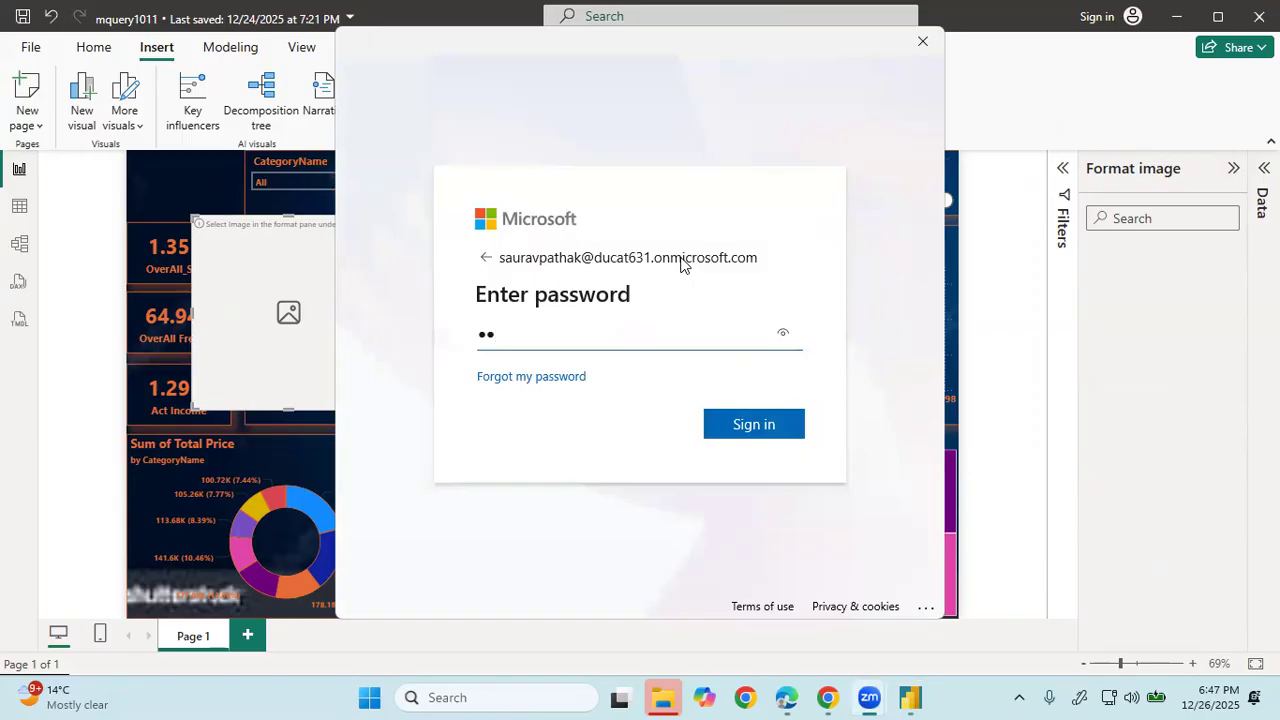
pyautogui.write('••••••')
pyautogui.press('Return')
# - Clear the mistyped password entry, re-enter the account password and submit the sign-in again
pyautogui.write('•')
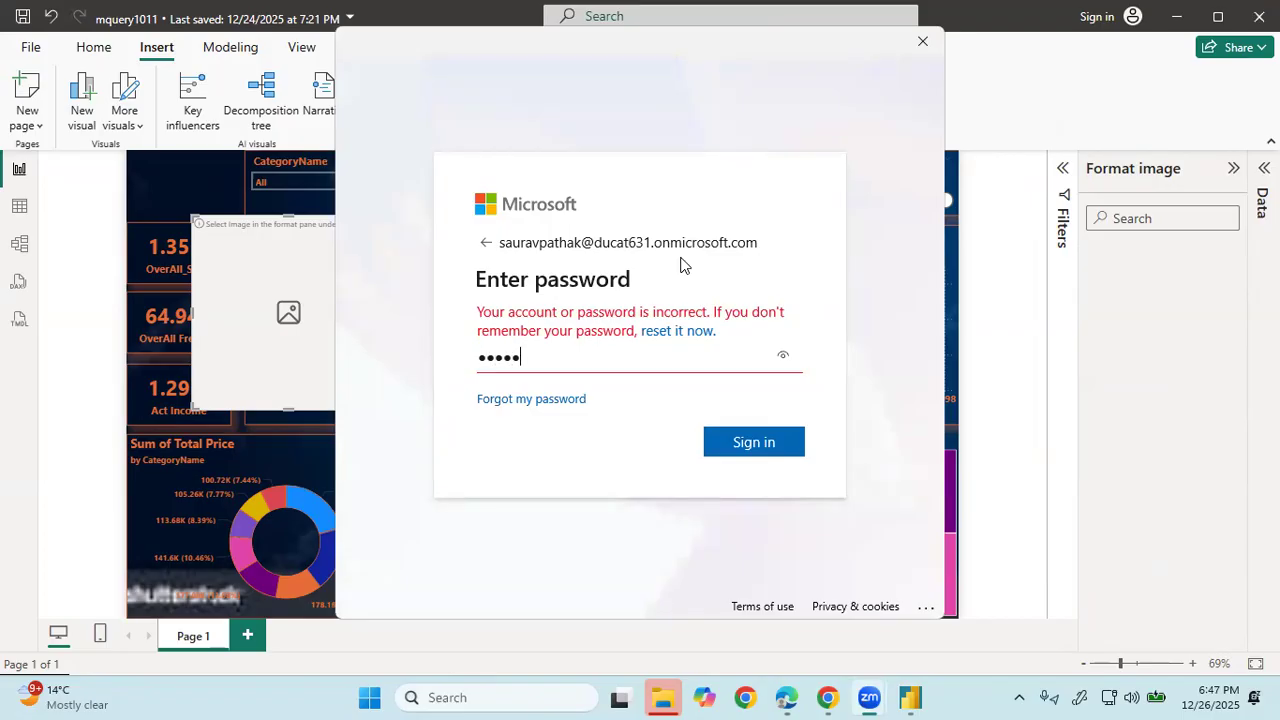
pyautogui.press('BackSpace')
pyautogui.press('BackSpace')
pyautogui.press('BackSpace')
pyautogui.press('BackSpace')
pyautogui.press('BackSpace')
pyautogui.write('•••')
pyautogui.press('BackSpace')
pyautogui.press('BackSpace')
pyautogui.press('BackSpace')
pyautogui.write('••••••••')
pyautogui.press('Return')
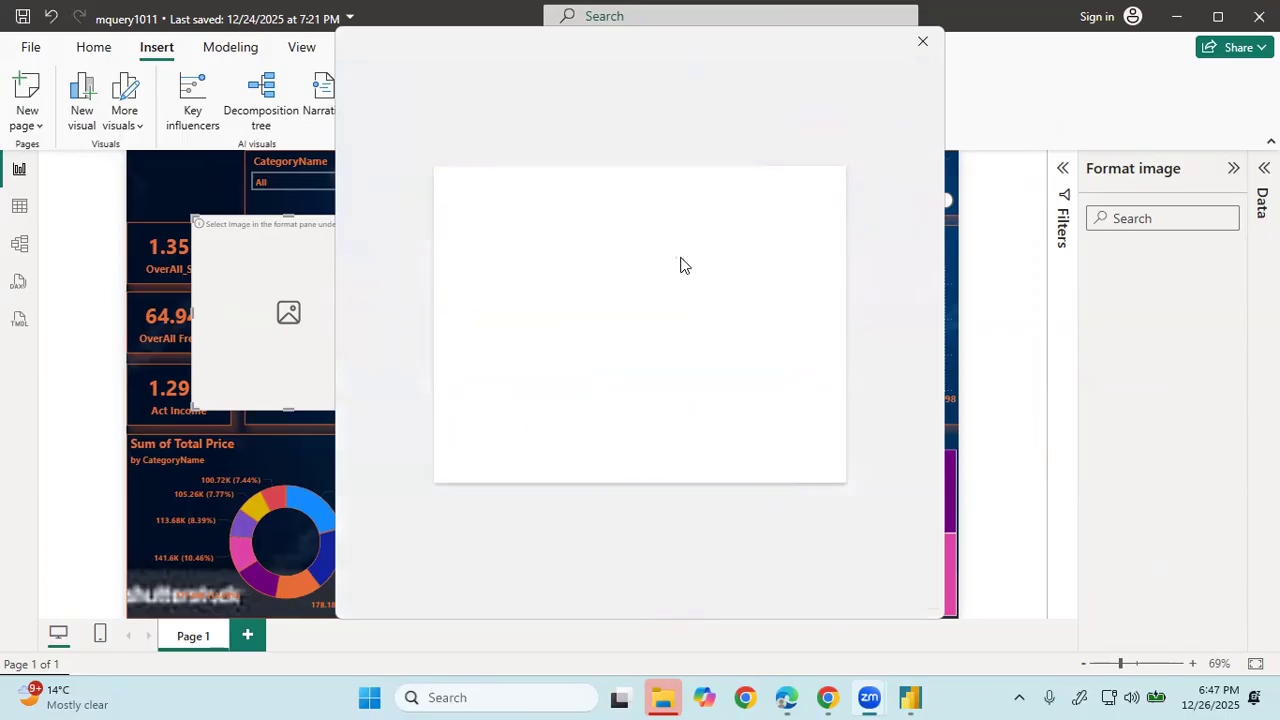
# - Go through the Microsoft Authenticator setup past the QR code page, and close the sign-in window
pyautogui.click(783, 458)
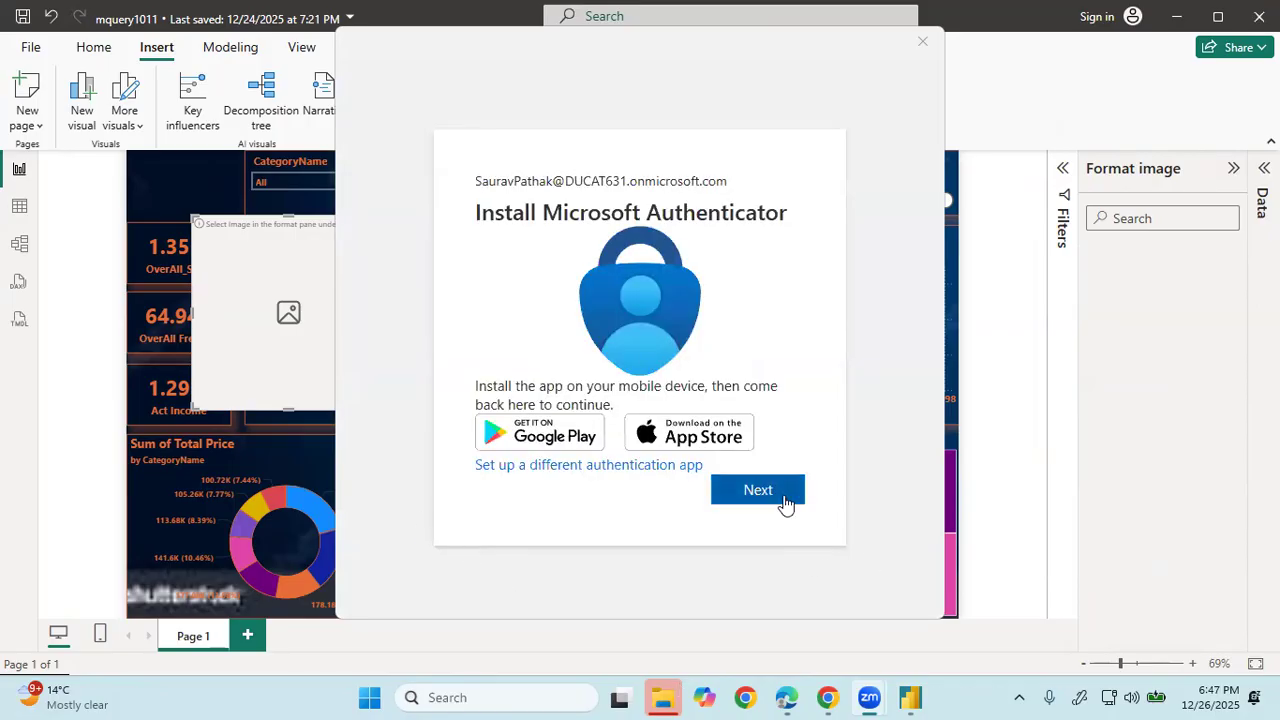
pyautogui.click(787, 504)
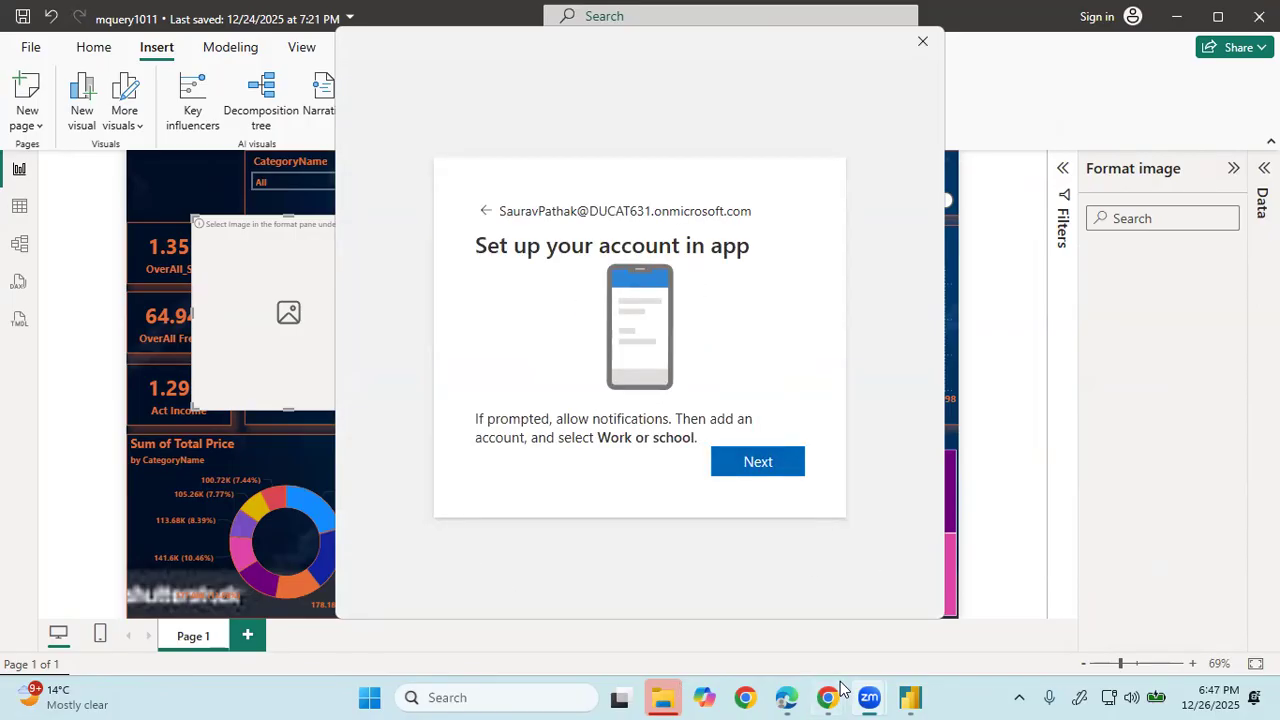
pyautogui.click(759, 466)
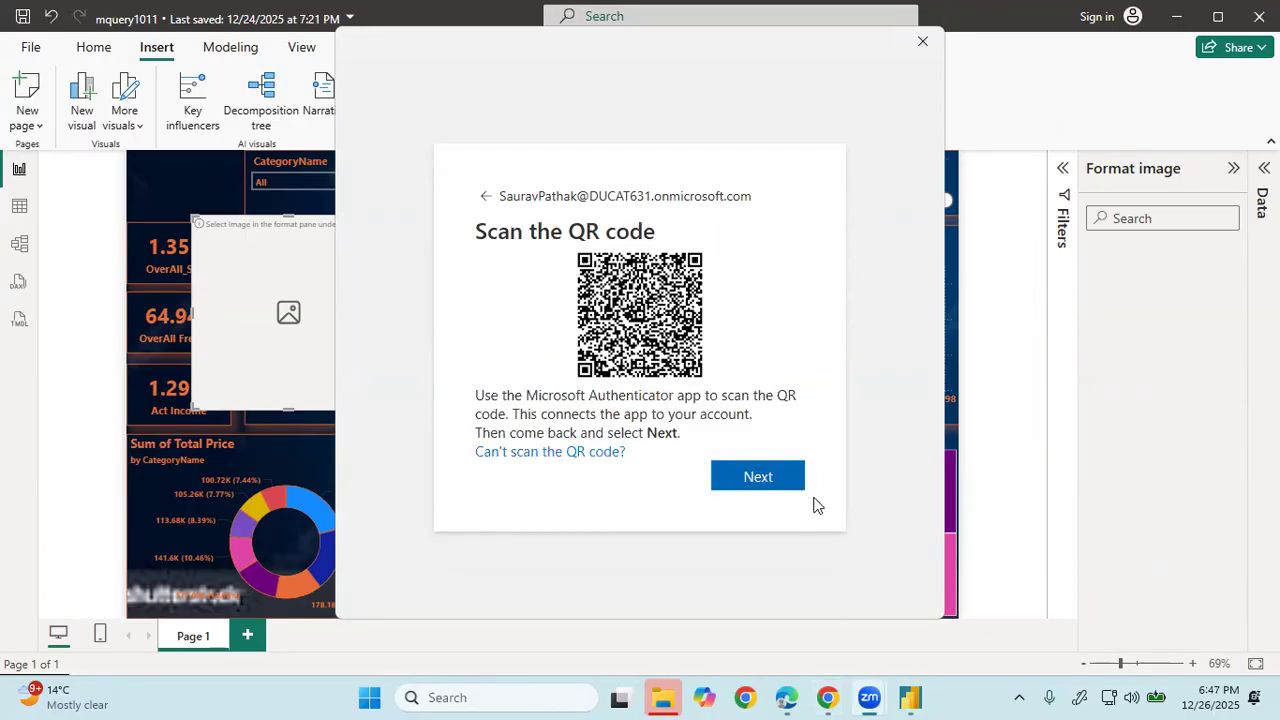
pyautogui.click(800, 480)
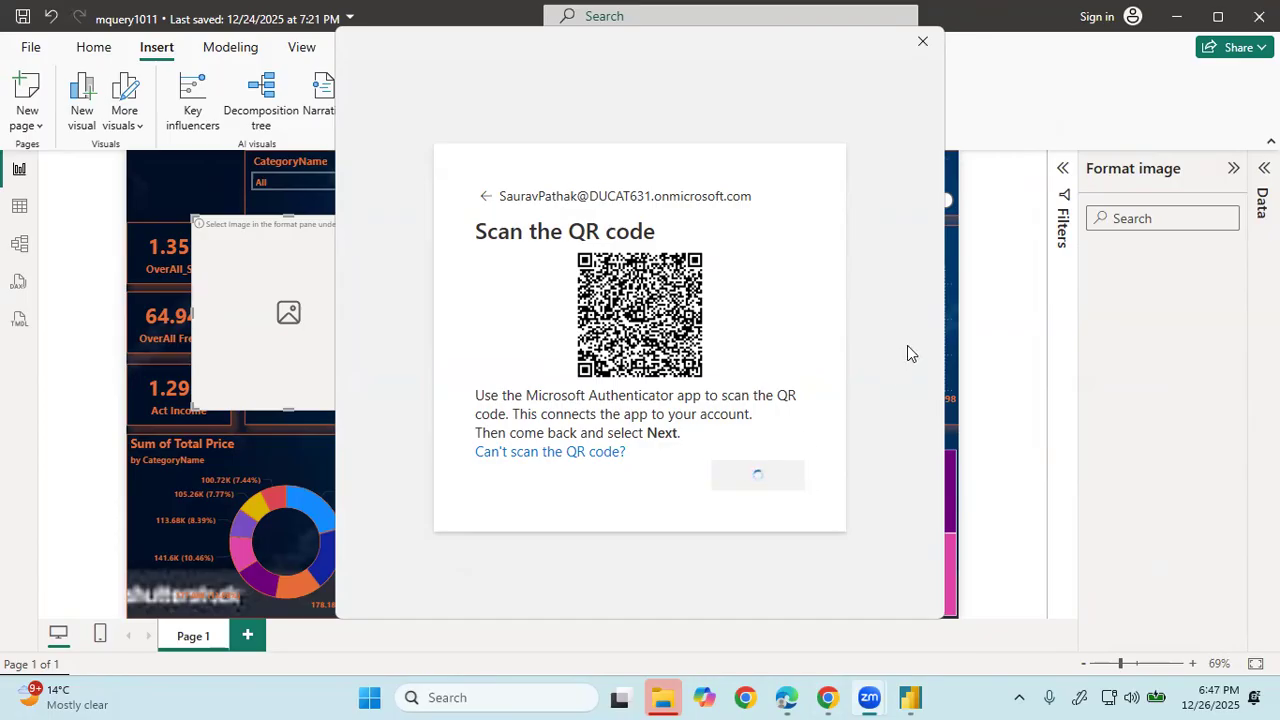
pyautogui.click(905, 48)
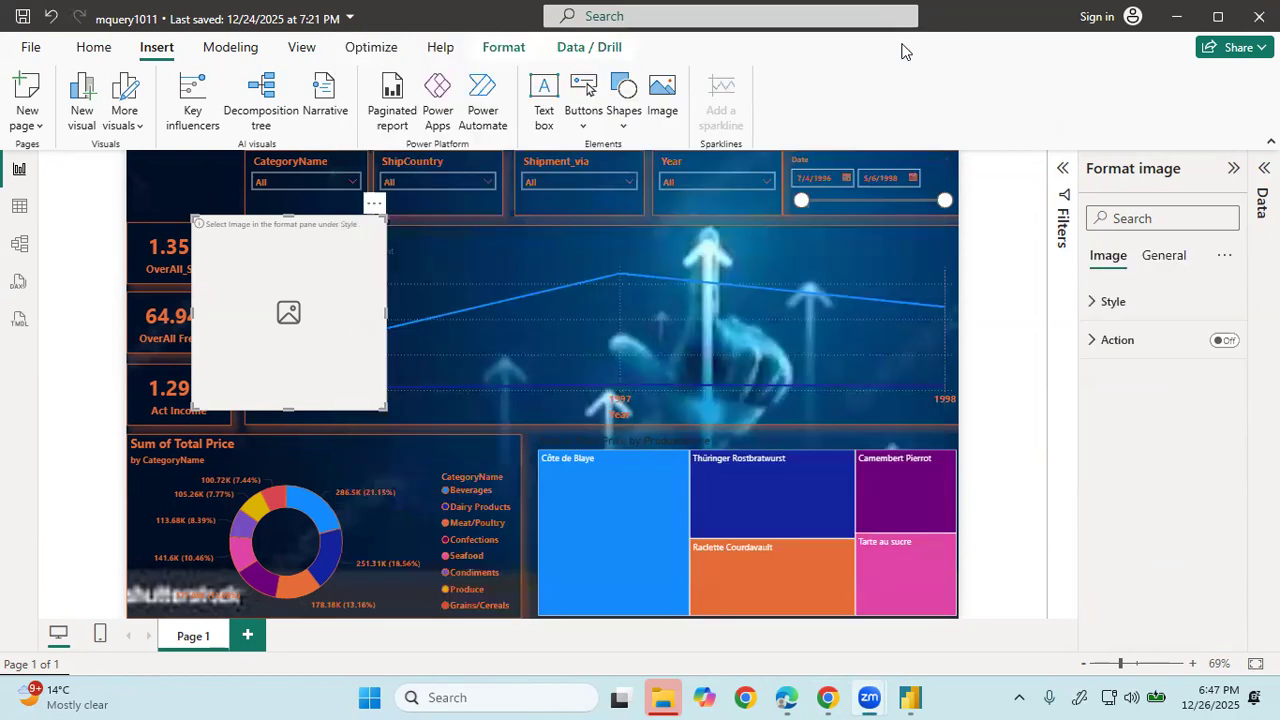
# - Spotlight the empty image element and delete it from the page
pyautogui.rightClick(263, 354)
pyautogui.click(296, 292)
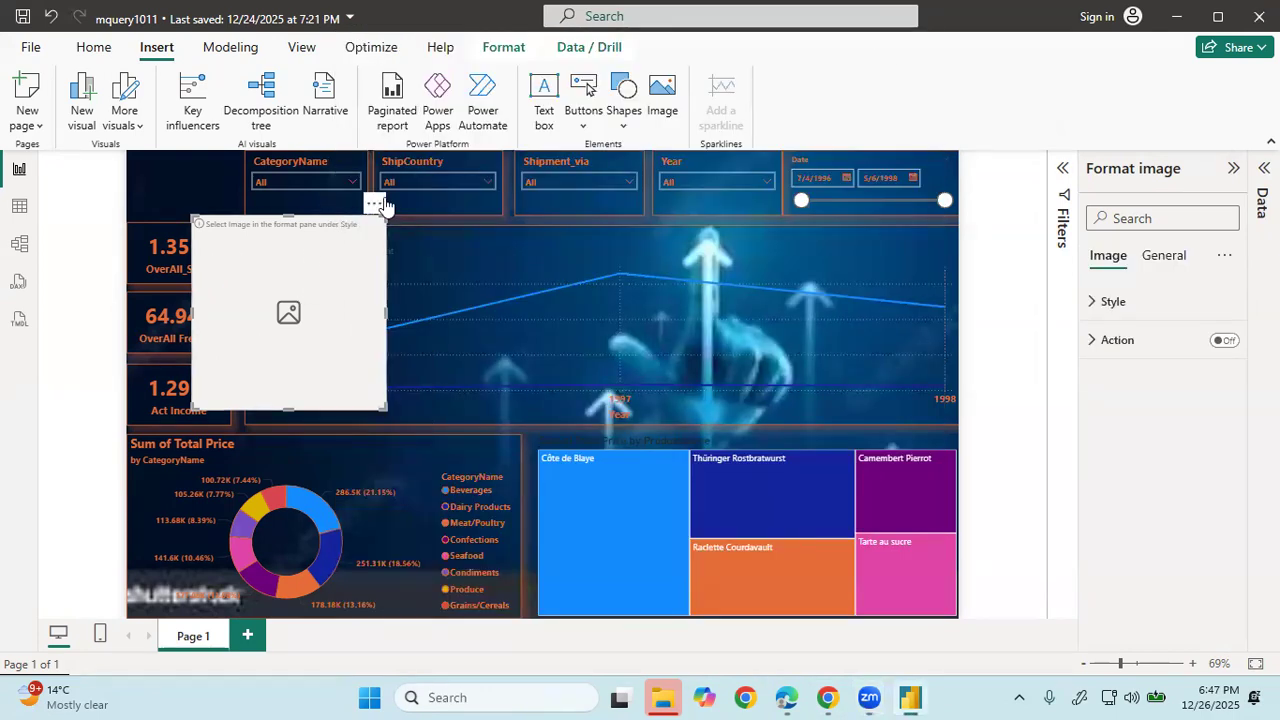
pyautogui.click(375, 204)
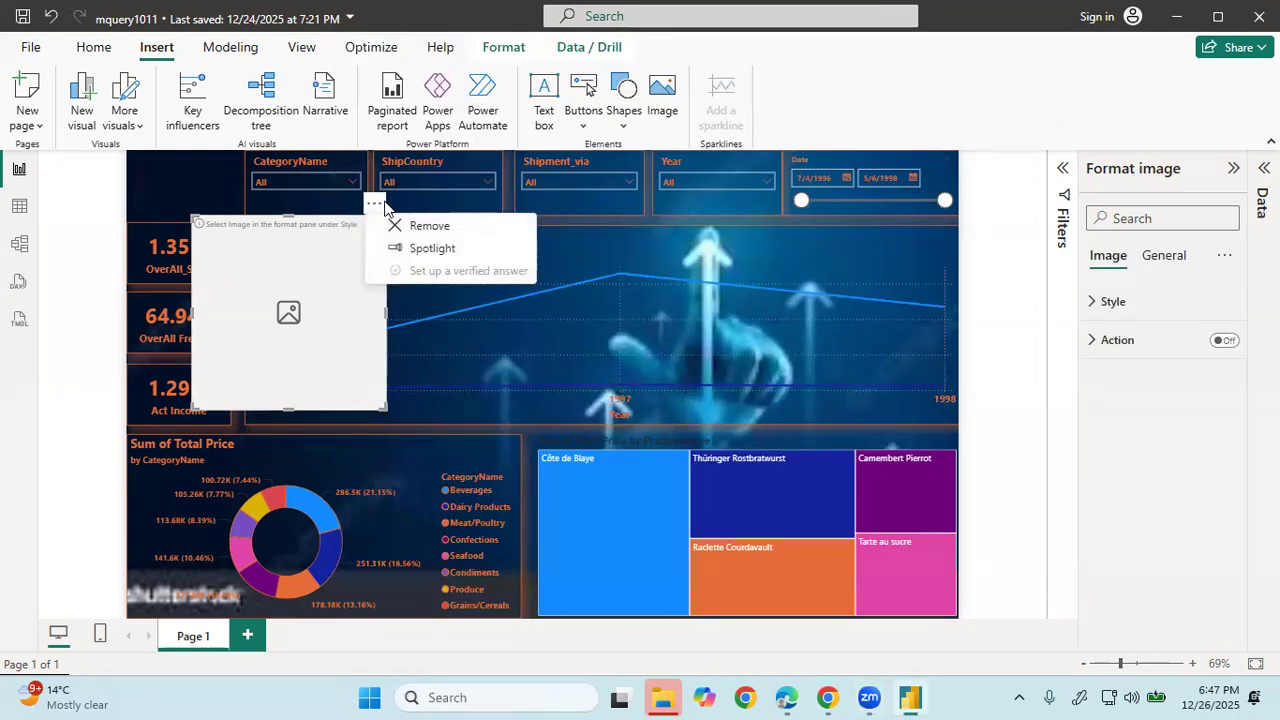
pyautogui.click(341, 307)
pyautogui.click(373, 203)
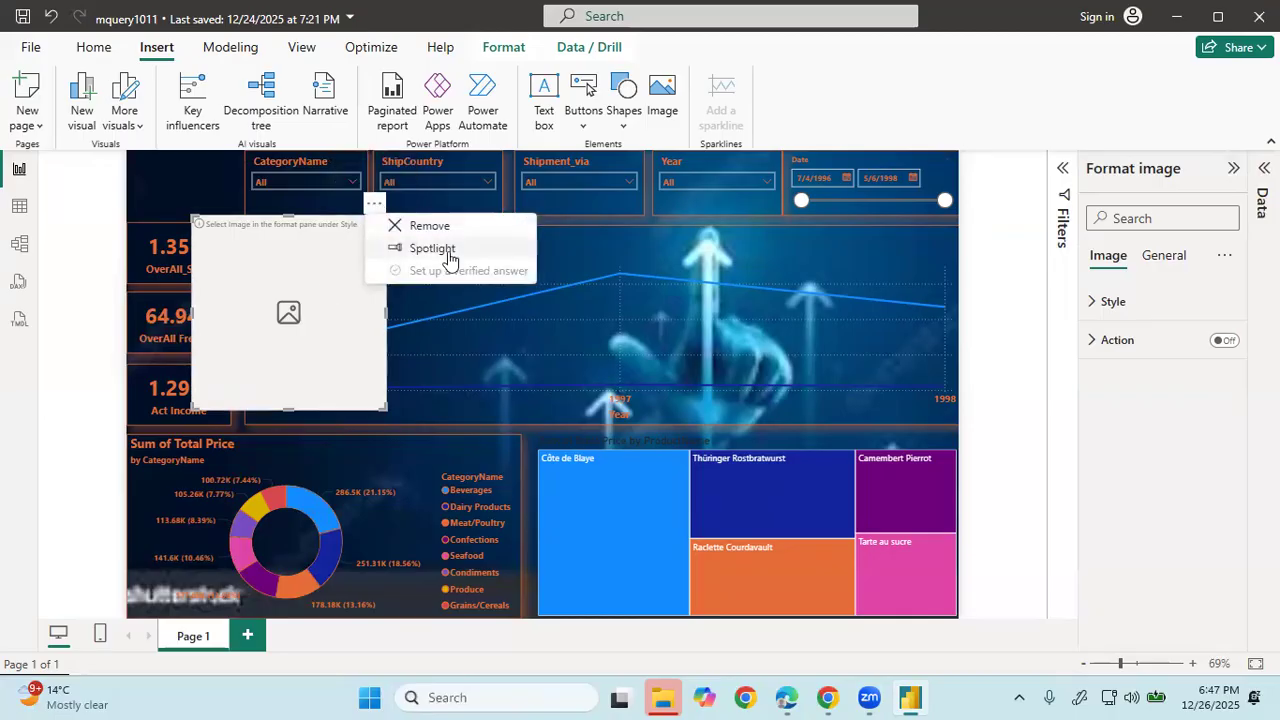
pyautogui.click(448, 249)
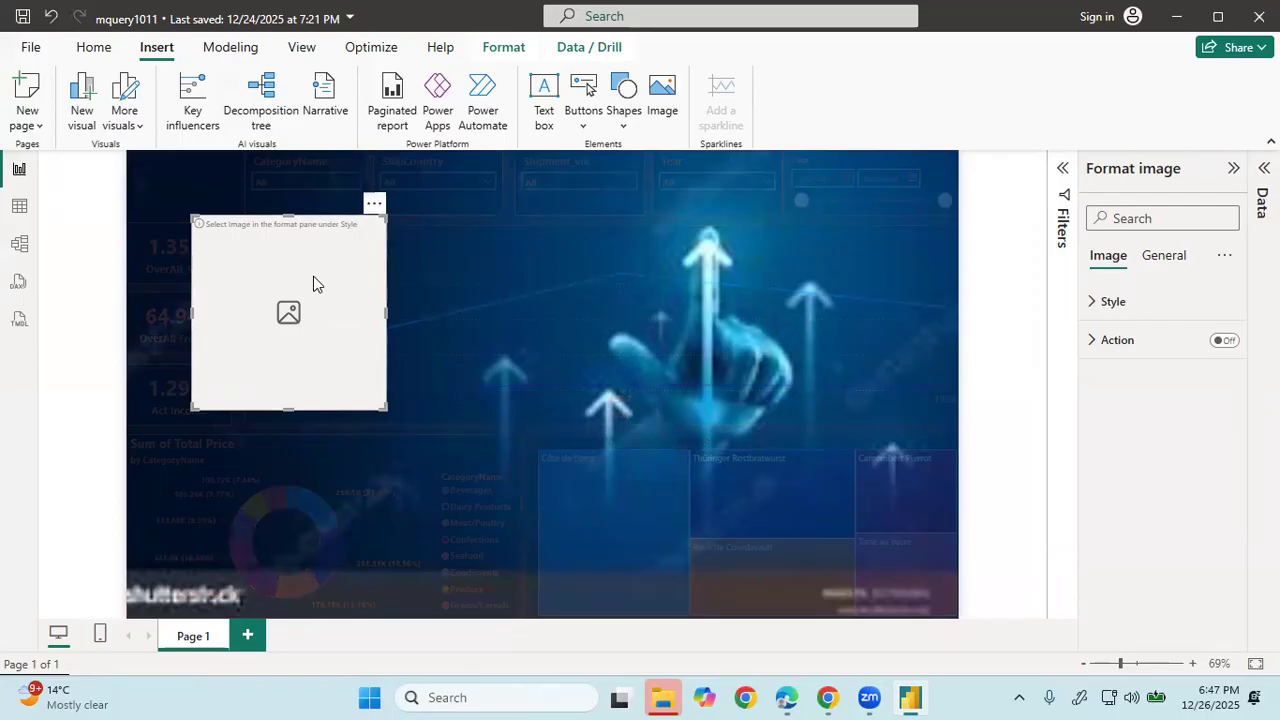
pyautogui.press('Delete')
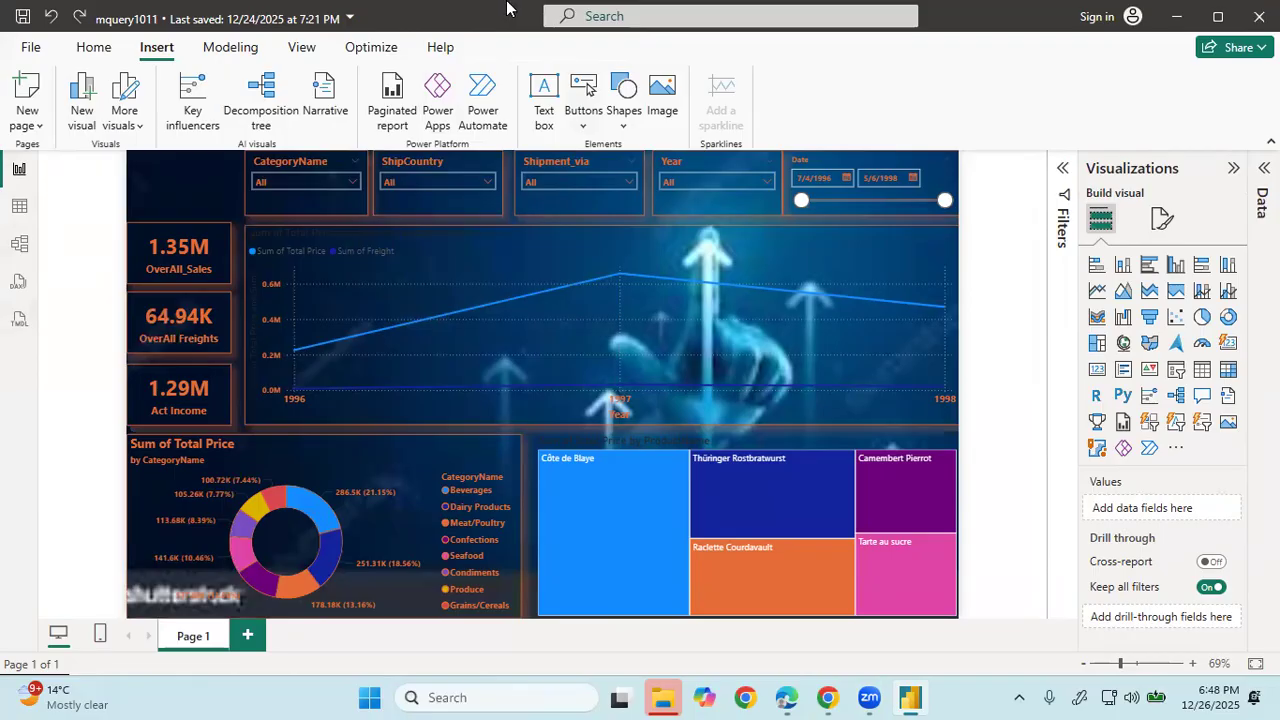
# - Insert a blank text box, look at its dynamic value settings without saving, and remove the text box
pyautogui.click(543, 97)
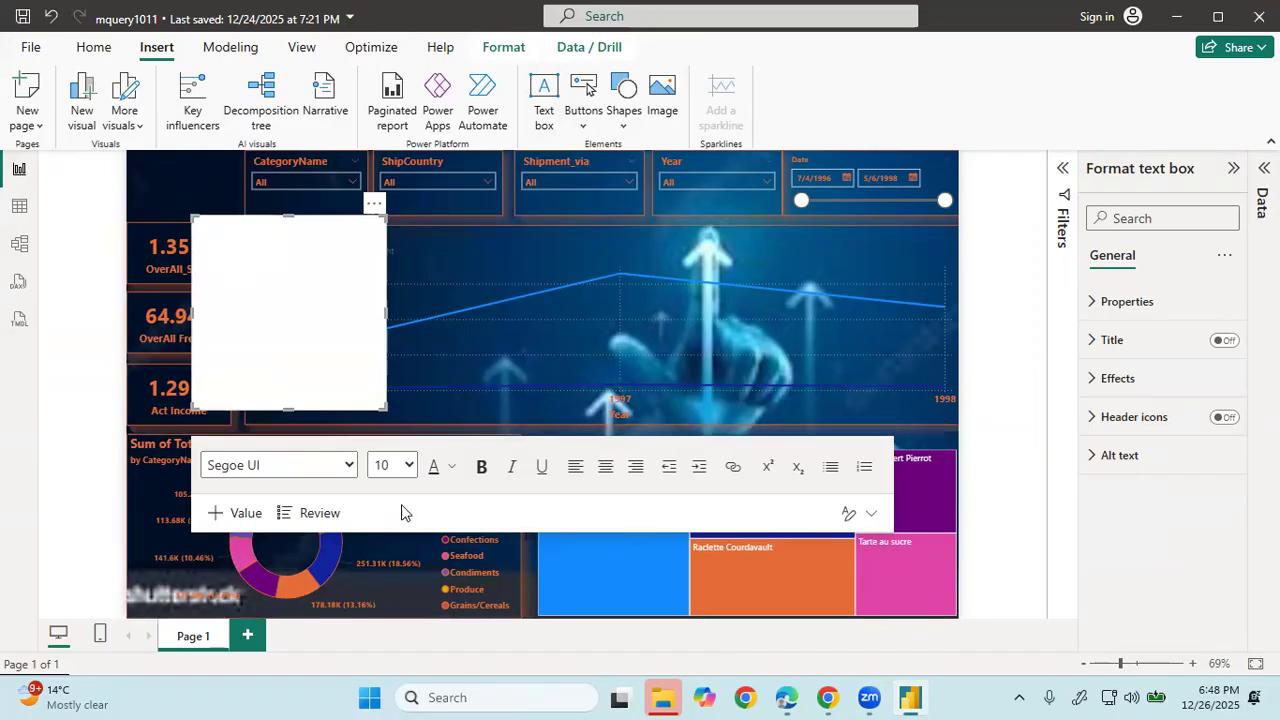
pyautogui.click(226, 513)
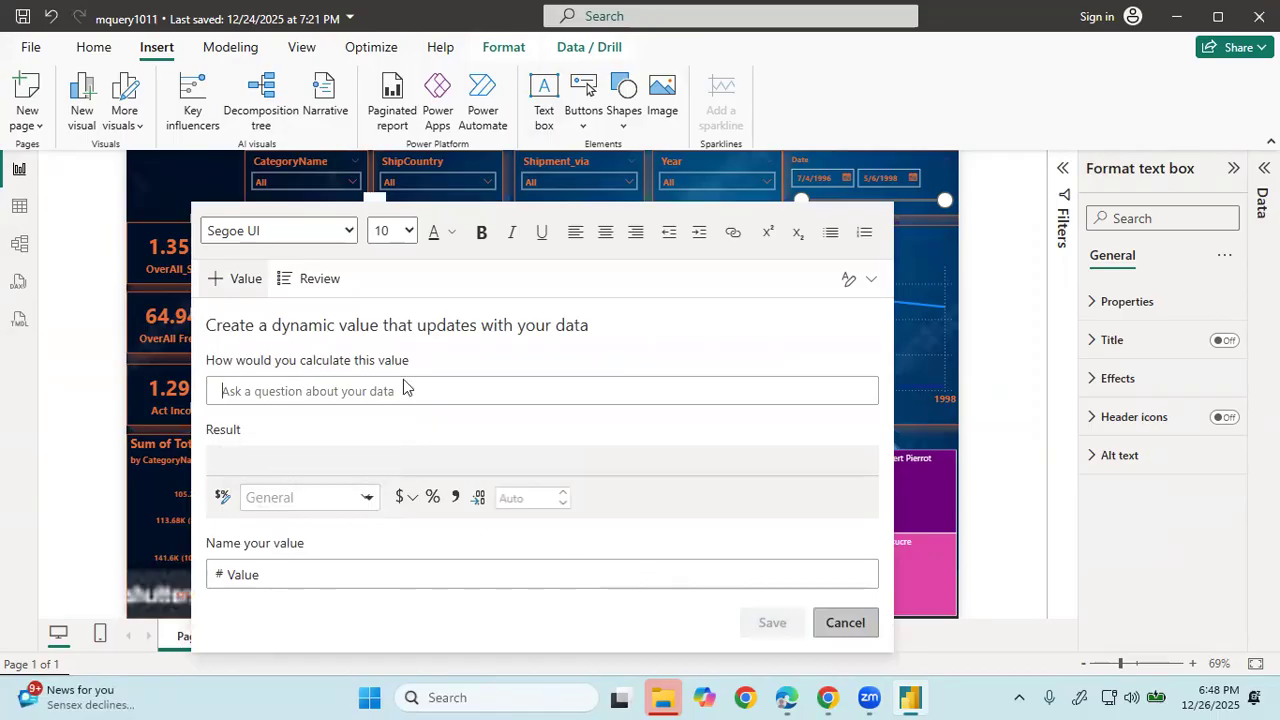
pyautogui.click(232, 282)
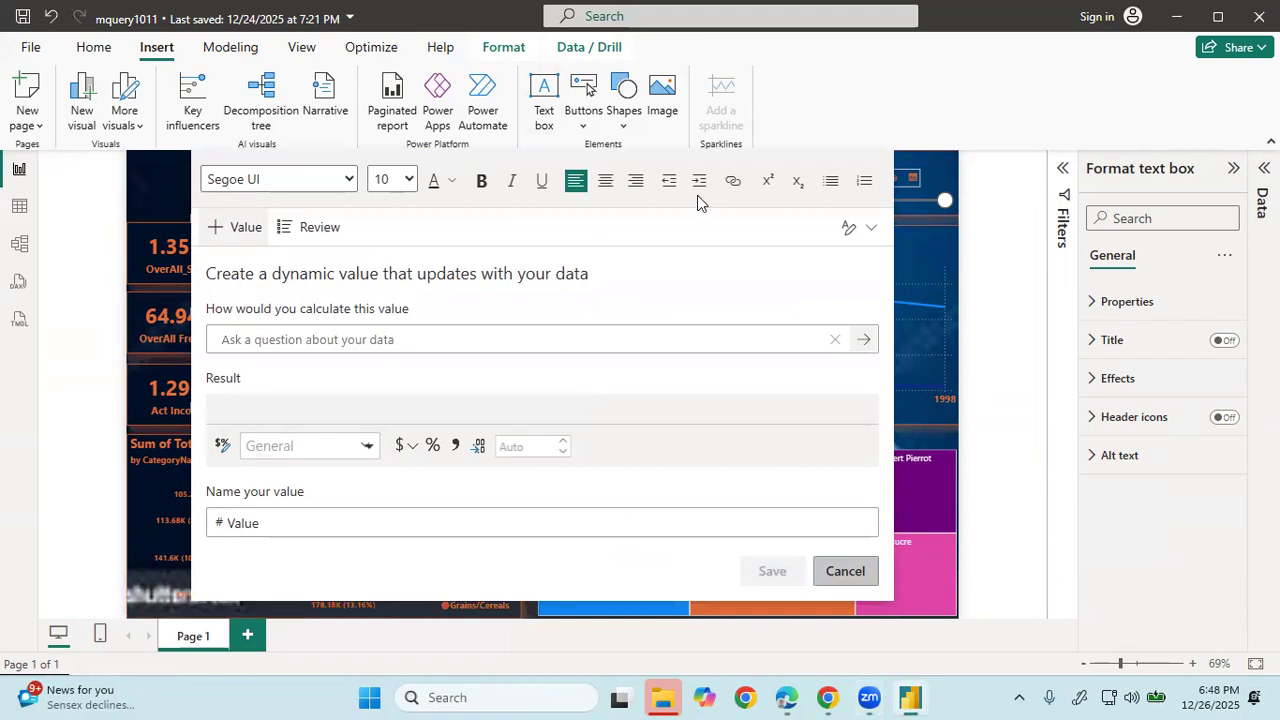
pyautogui.click(850, 574)
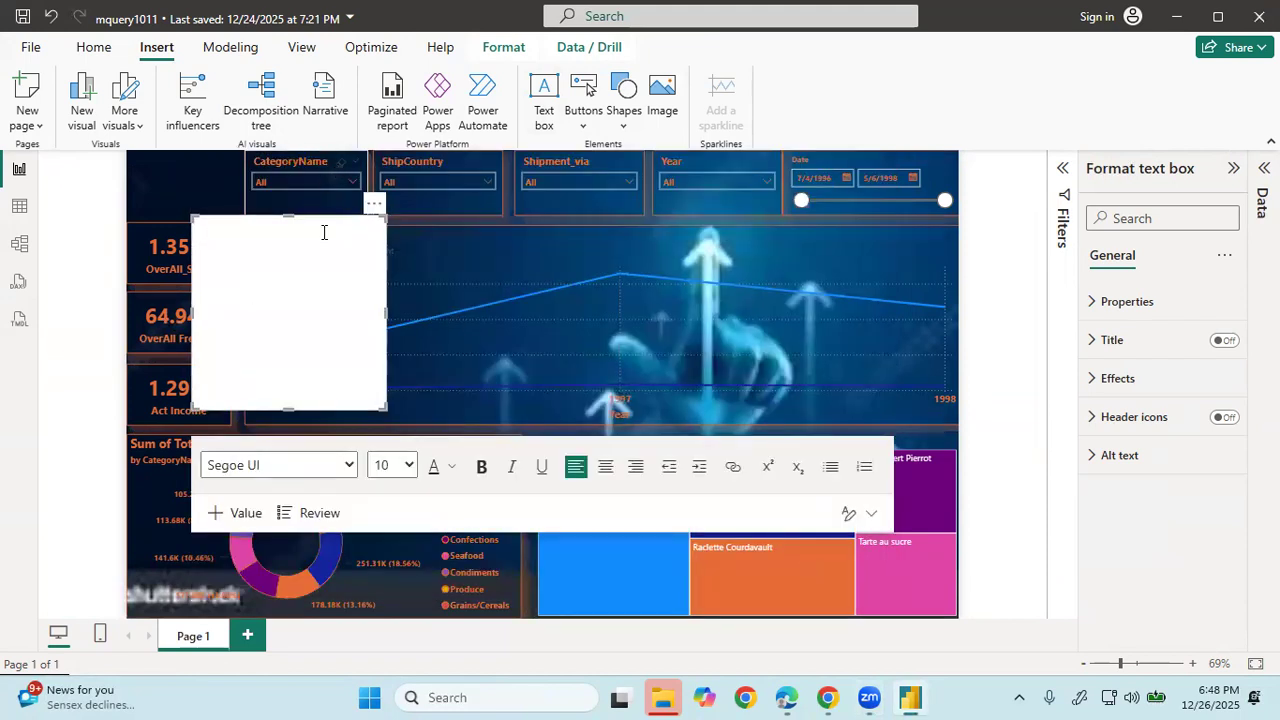
pyautogui.click(374, 204)
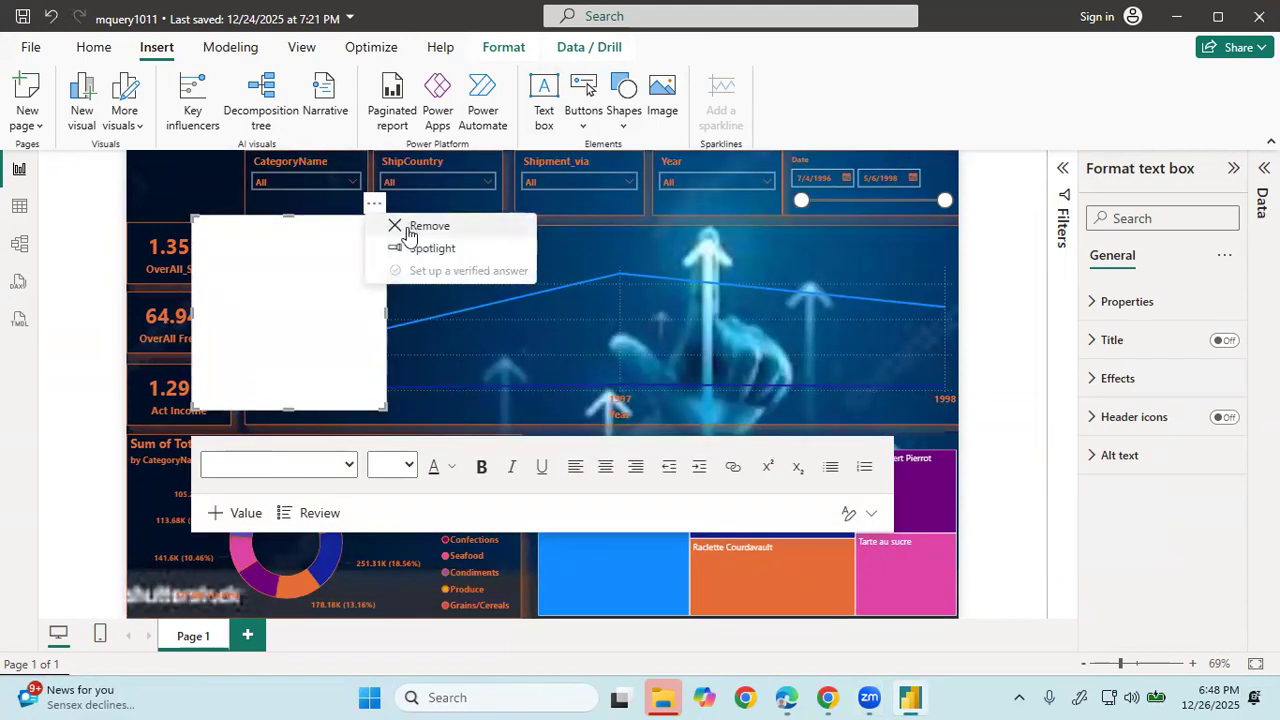
pyautogui.click(398, 226)
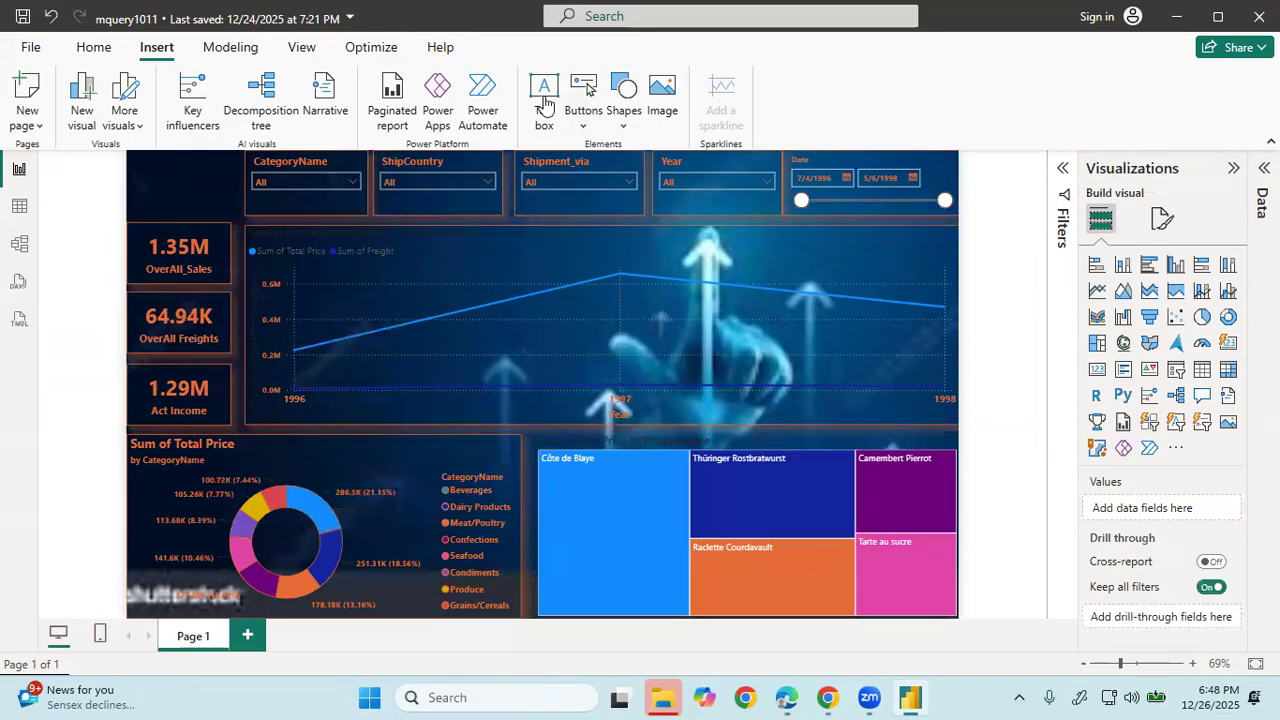
pyautogui.click(614, 120)
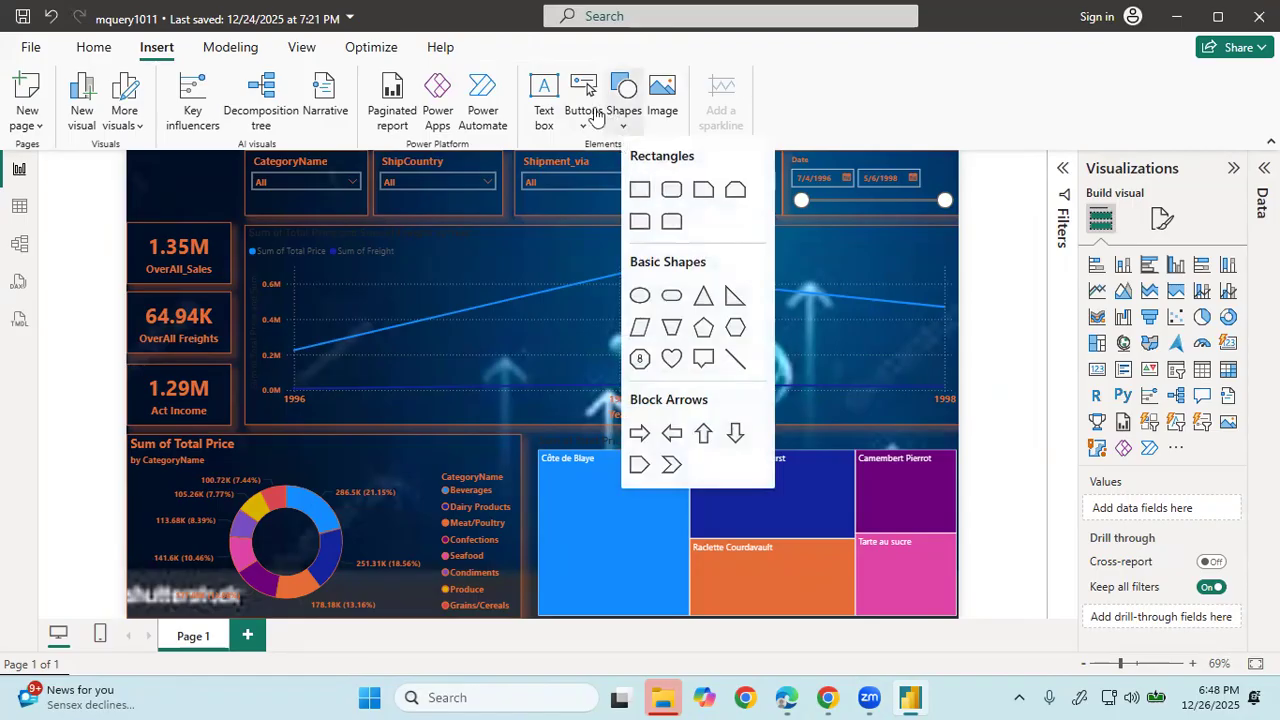
pyautogui.click(583, 121)
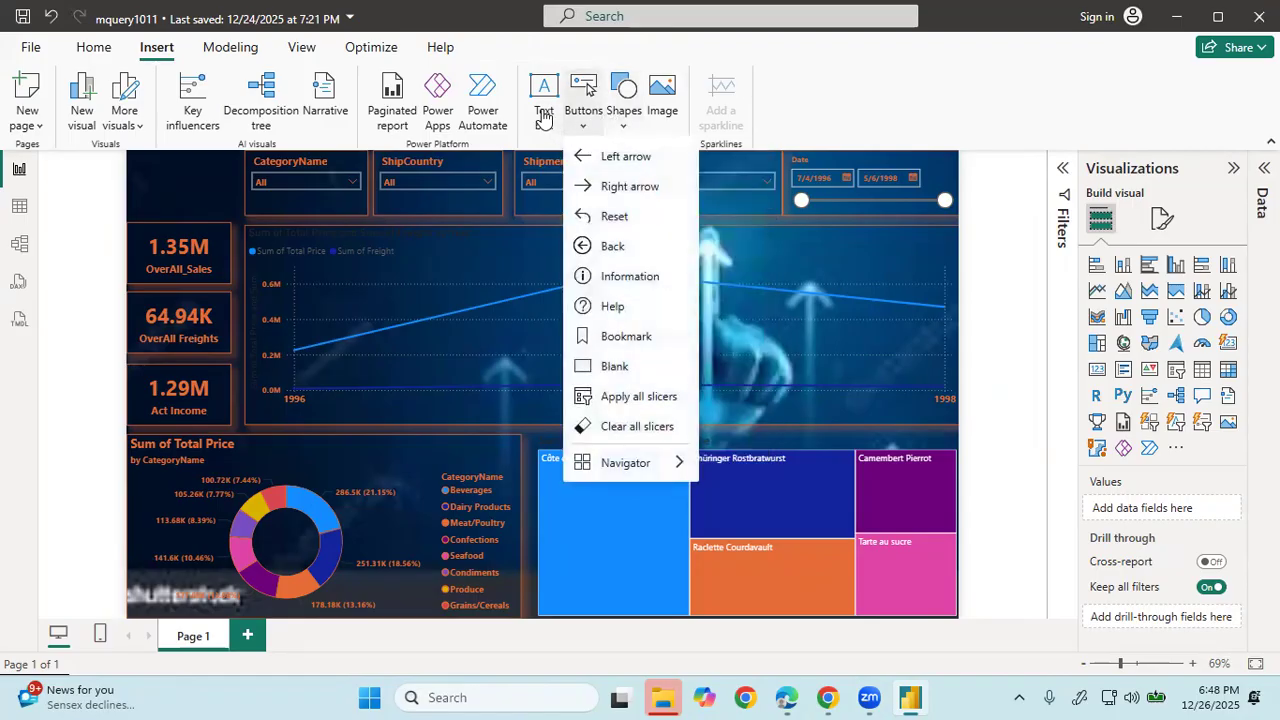
# - Insert another blank text box, look at its dynamic value and hyperlink options without saving, and remove it
pyautogui.click(543, 118)
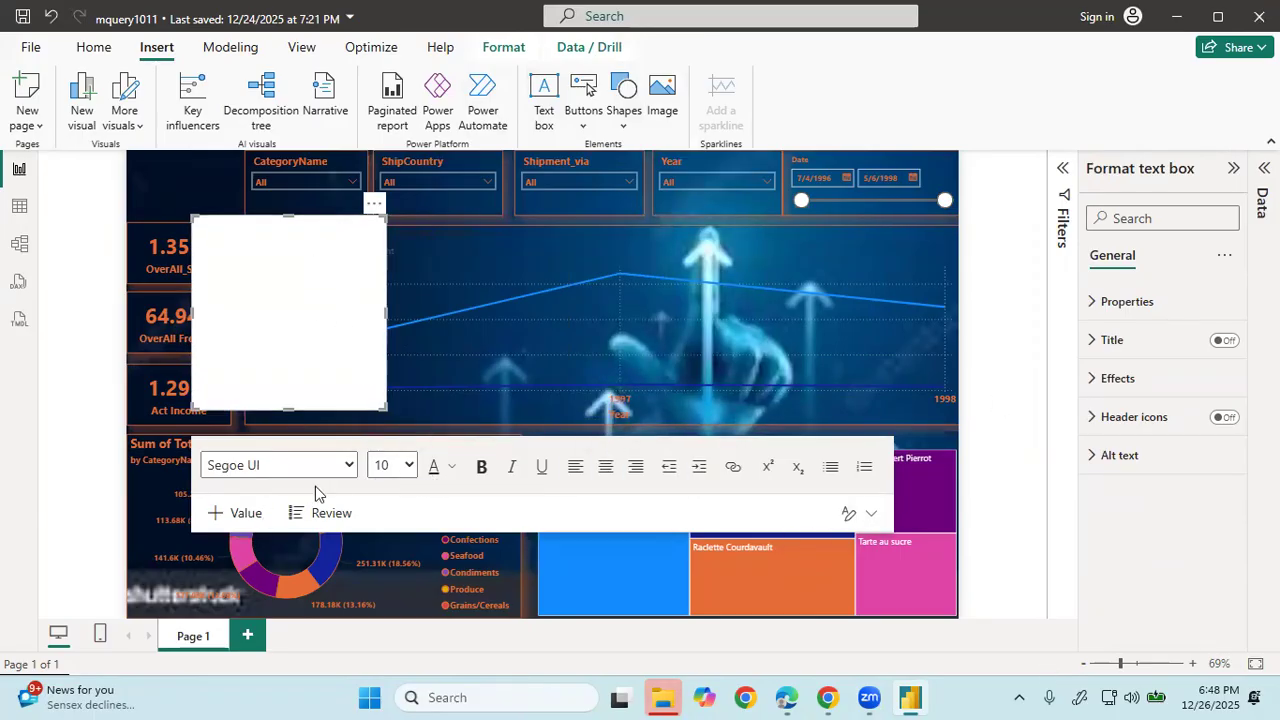
pyautogui.click(241, 516)
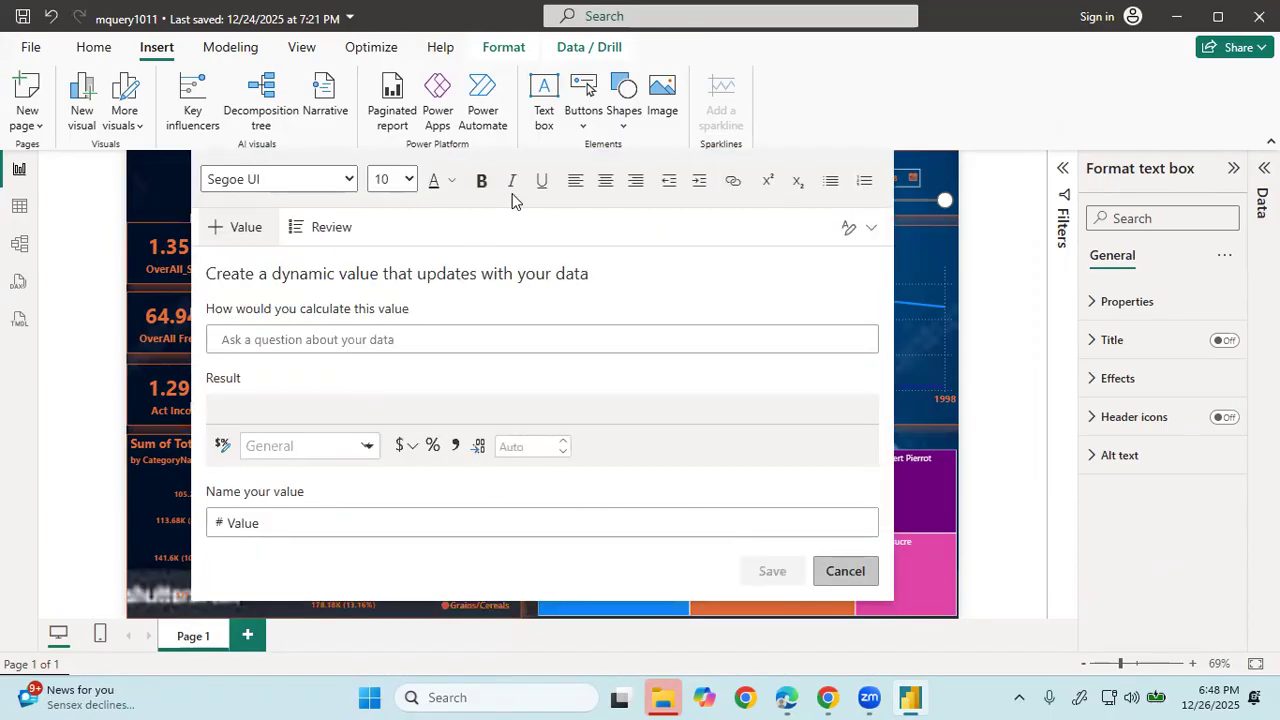
pyautogui.click(733, 185)
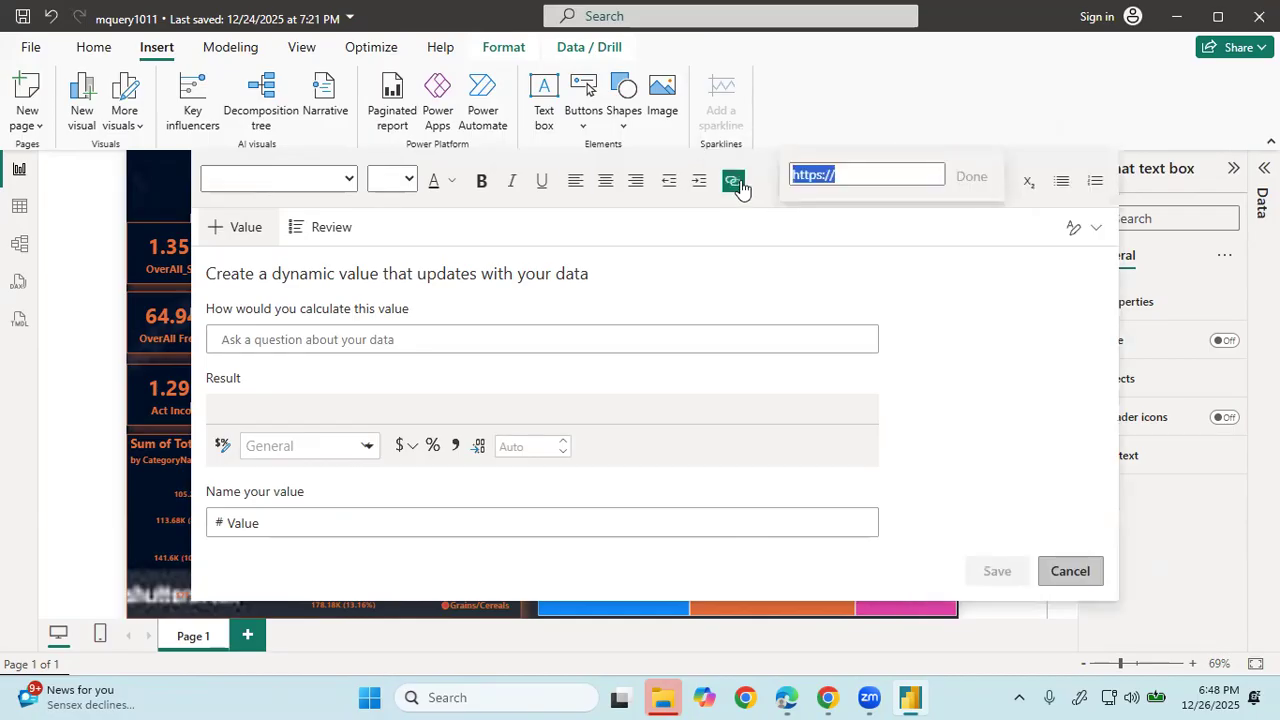
pyautogui.click(742, 189)
pyautogui.click(699, 185)
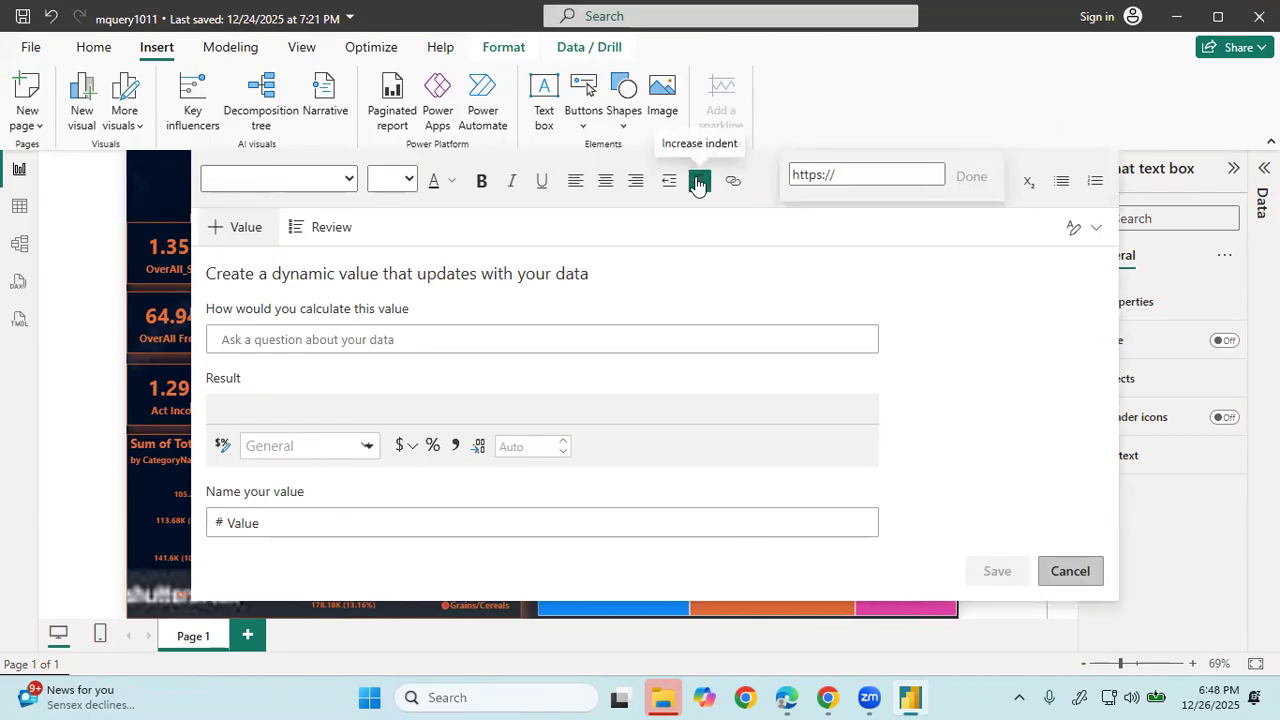
pyautogui.click(830, 570)
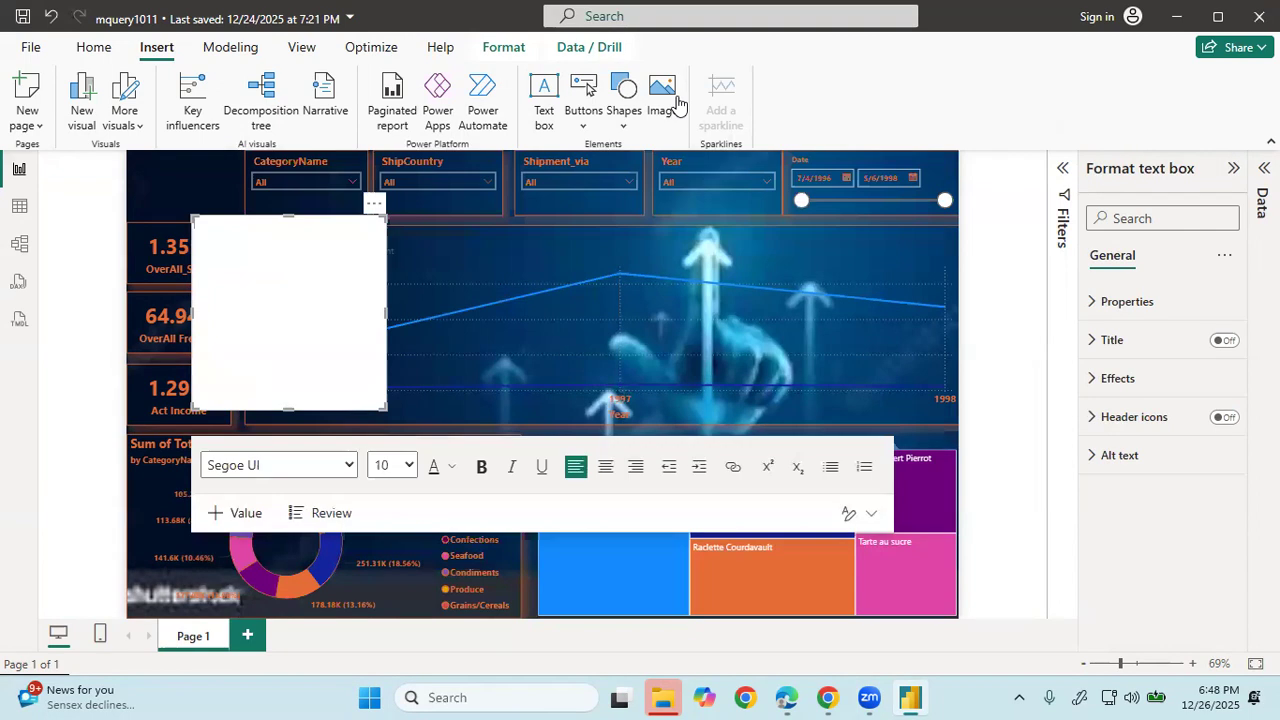
pyautogui.click(373, 203)
pyautogui.click(430, 221)
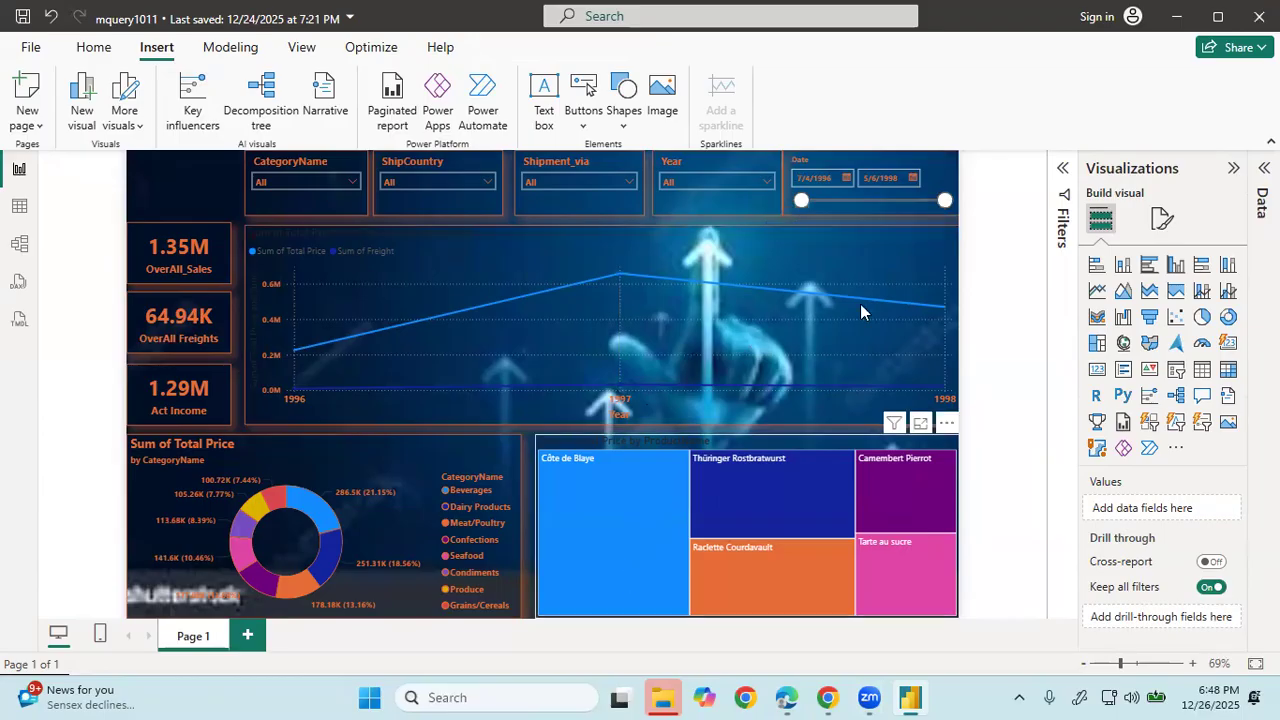
# - Insert an image element by searching the commands for "image", and dismiss the email sign-in prompt
pyautogui.click(94, 47)
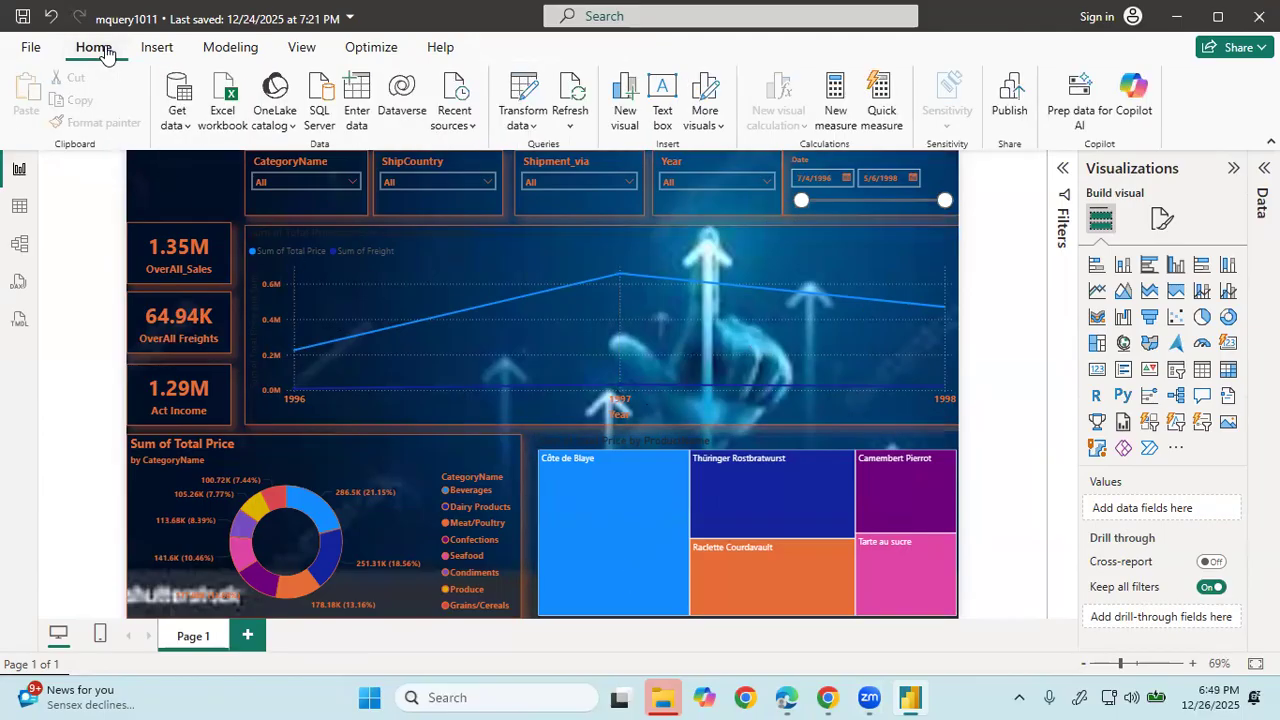
pyautogui.click(685, 18)
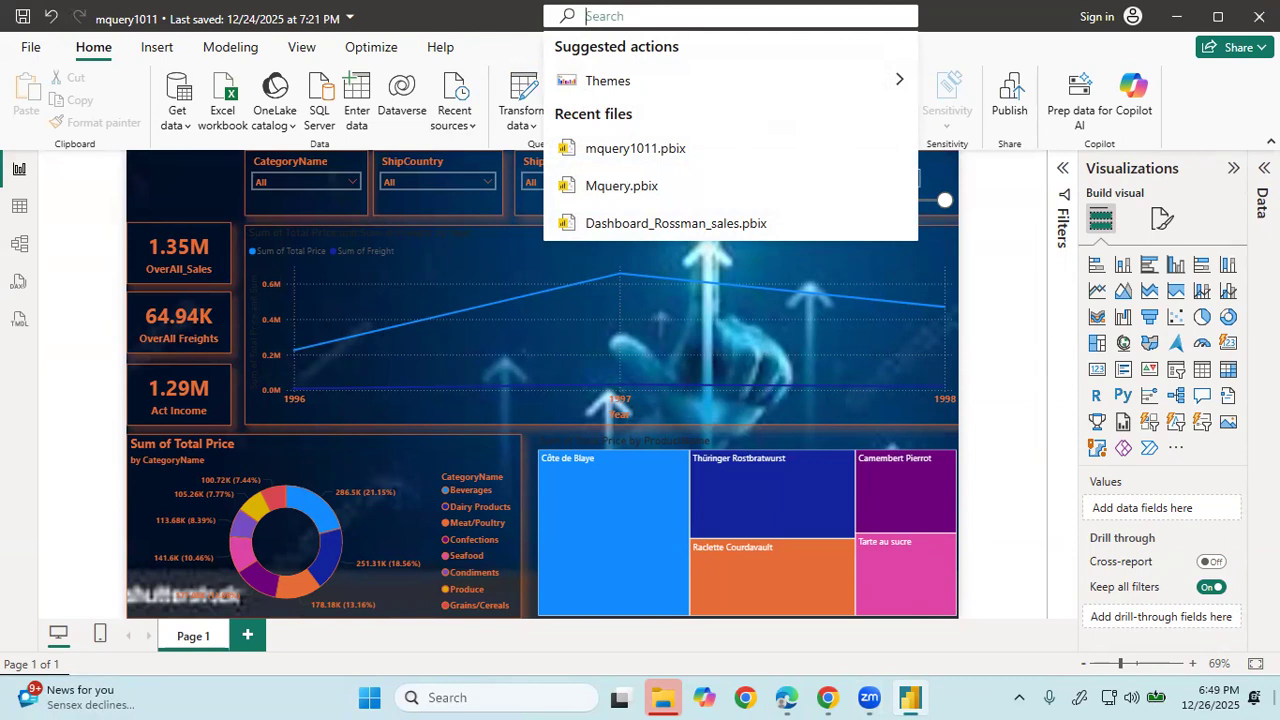
pyautogui.write('image')
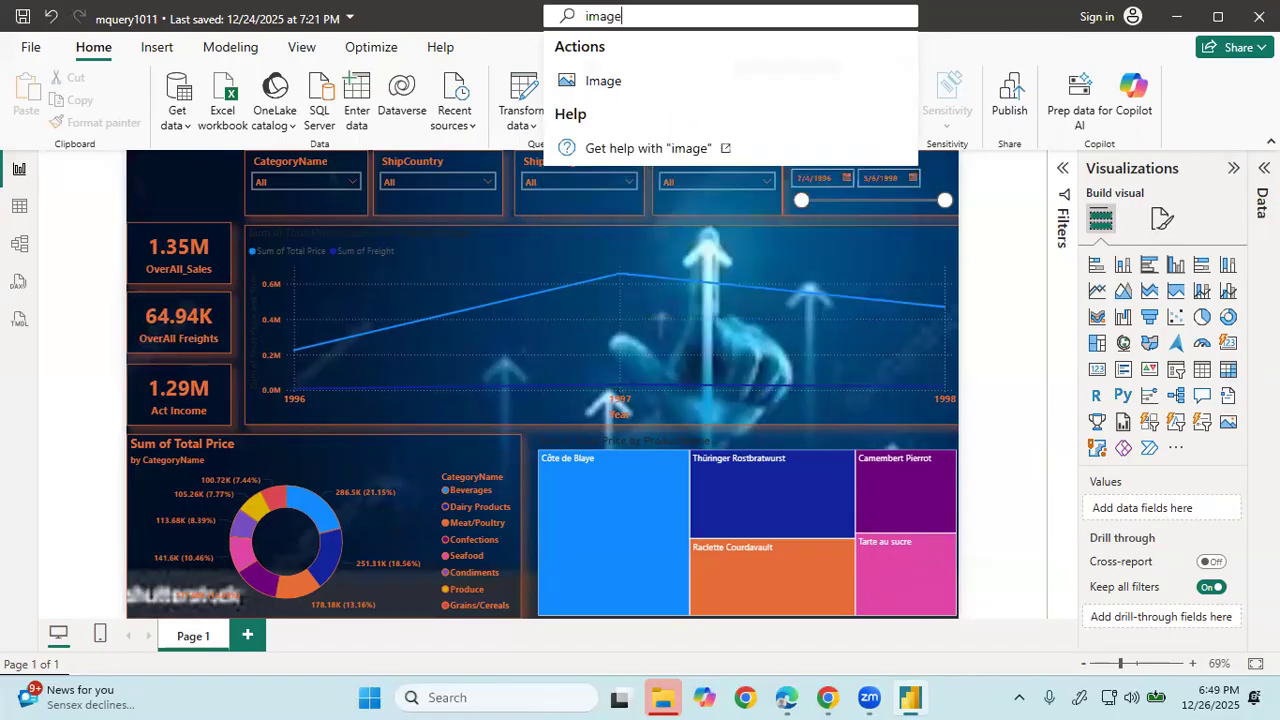
pyautogui.click(600, 80)
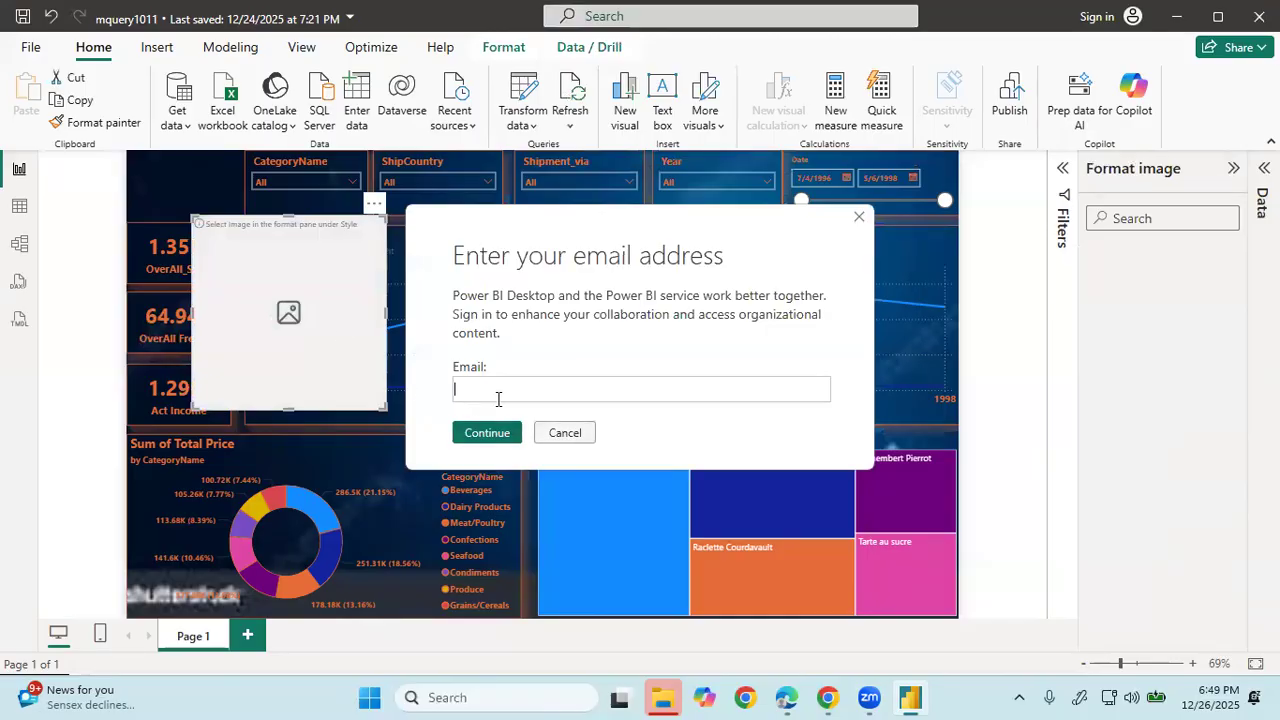
pyautogui.click(862, 215)
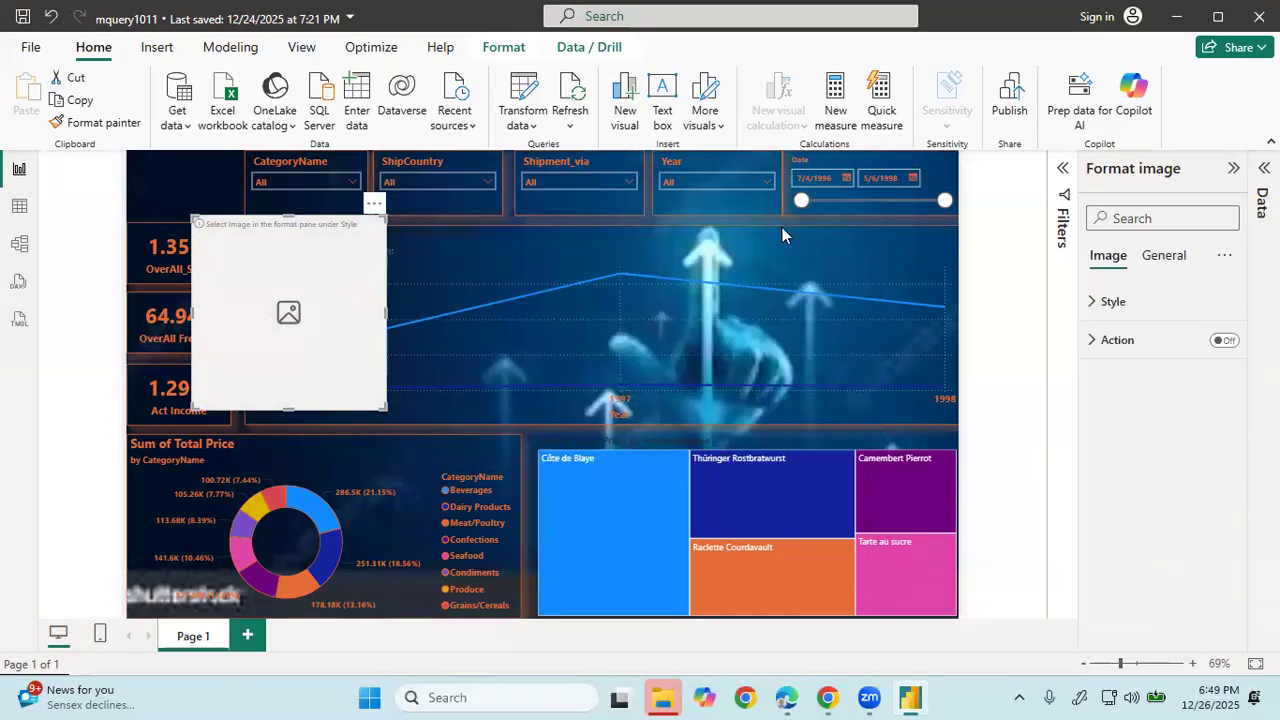
# - Check the empty image element for available options, cancel the repeated sign-in prompt and remove the element from the page
pyautogui.rightClick(287, 287)
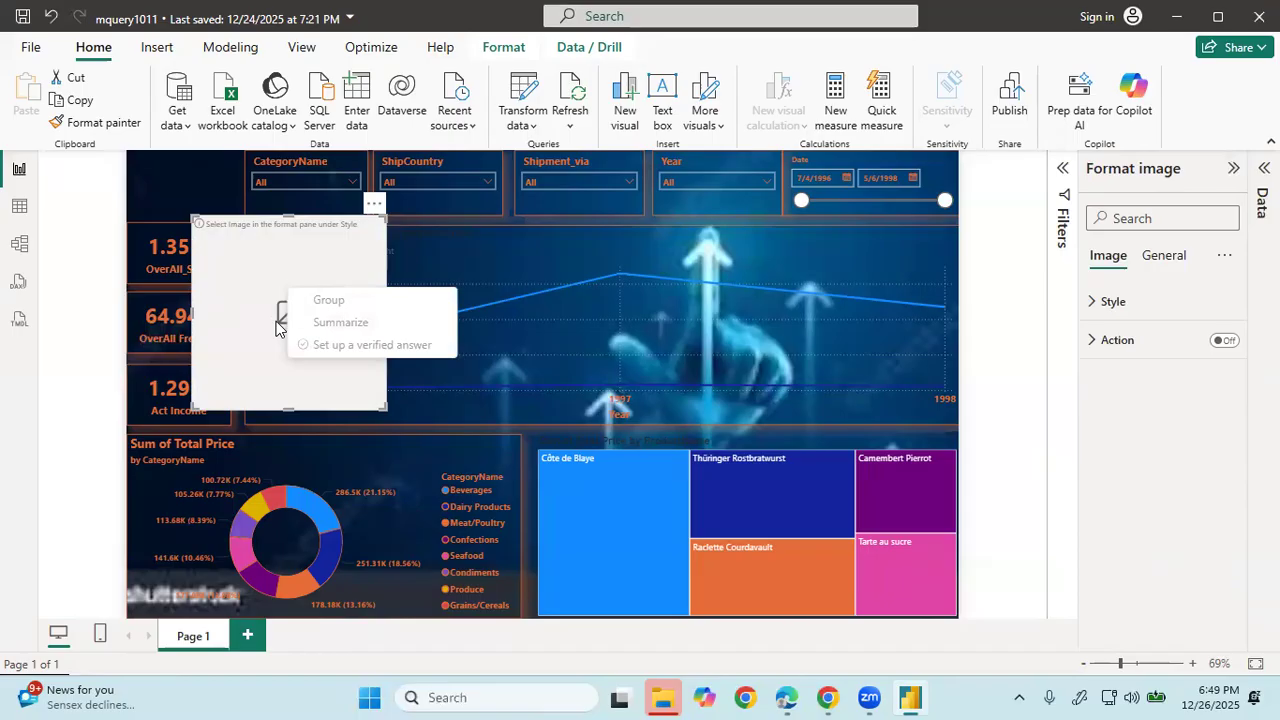
pyautogui.rightClick(272, 324)
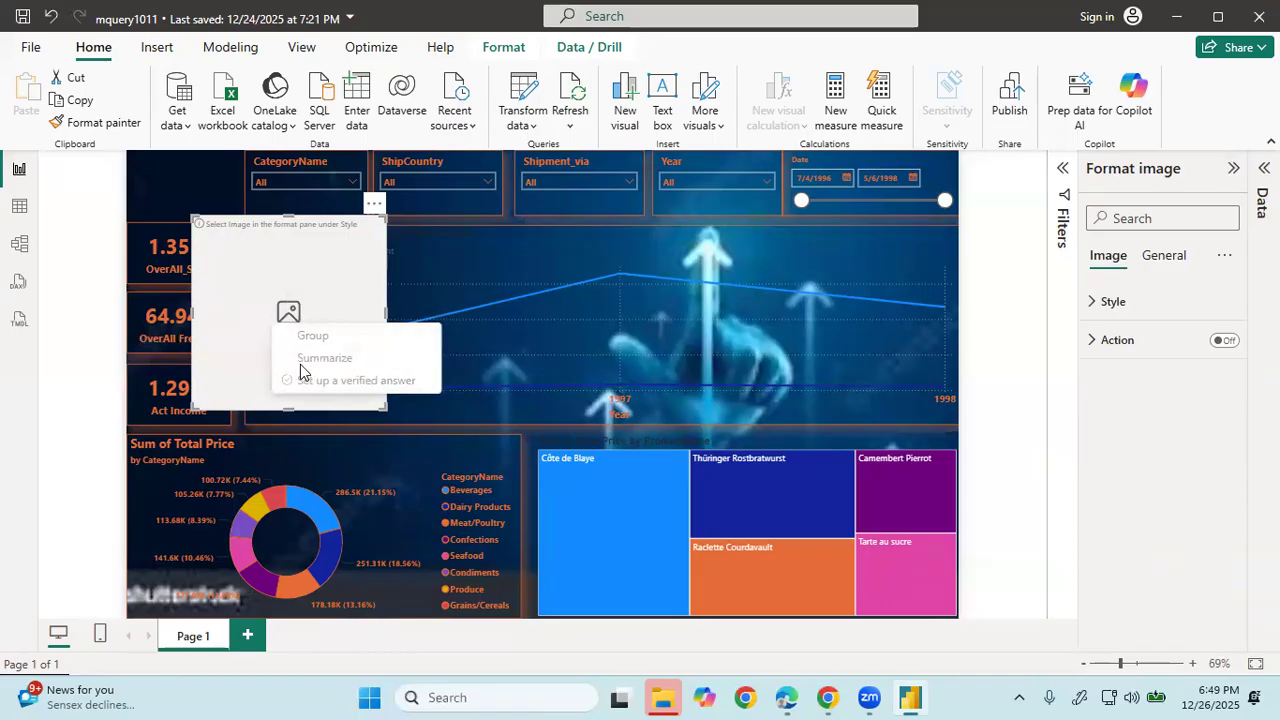
pyautogui.click(313, 312)
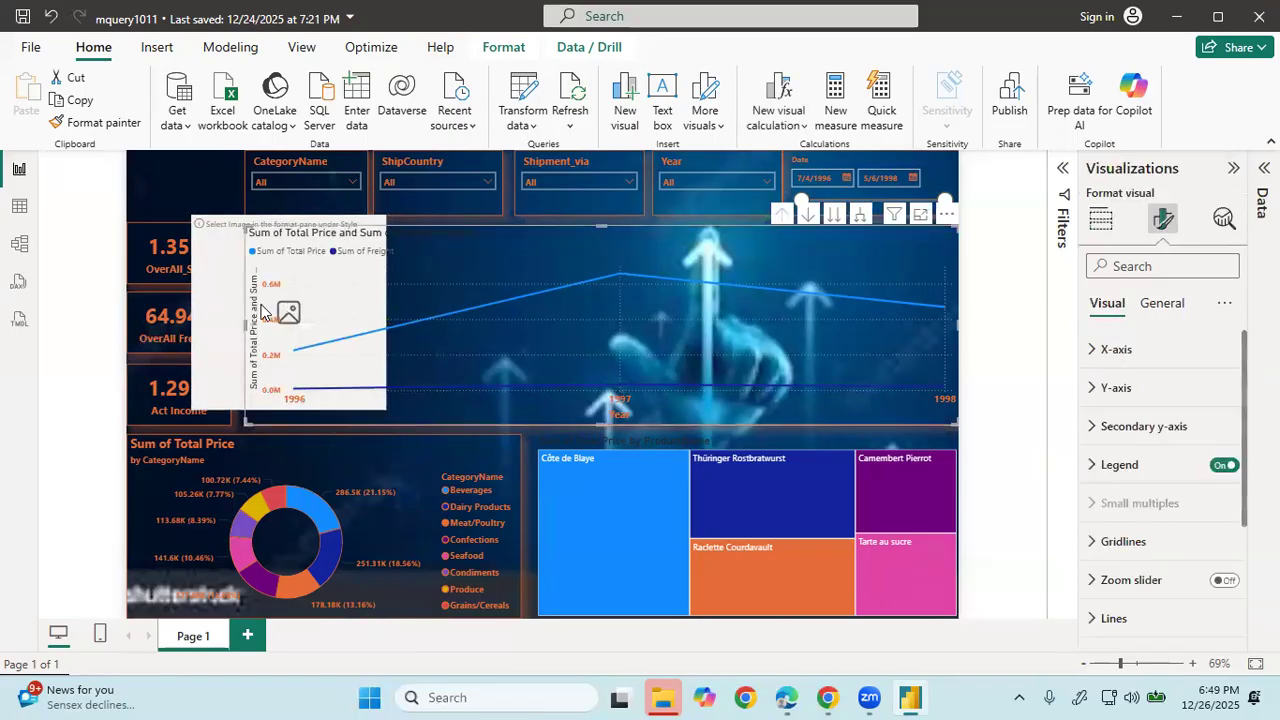
pyautogui.click(221, 306)
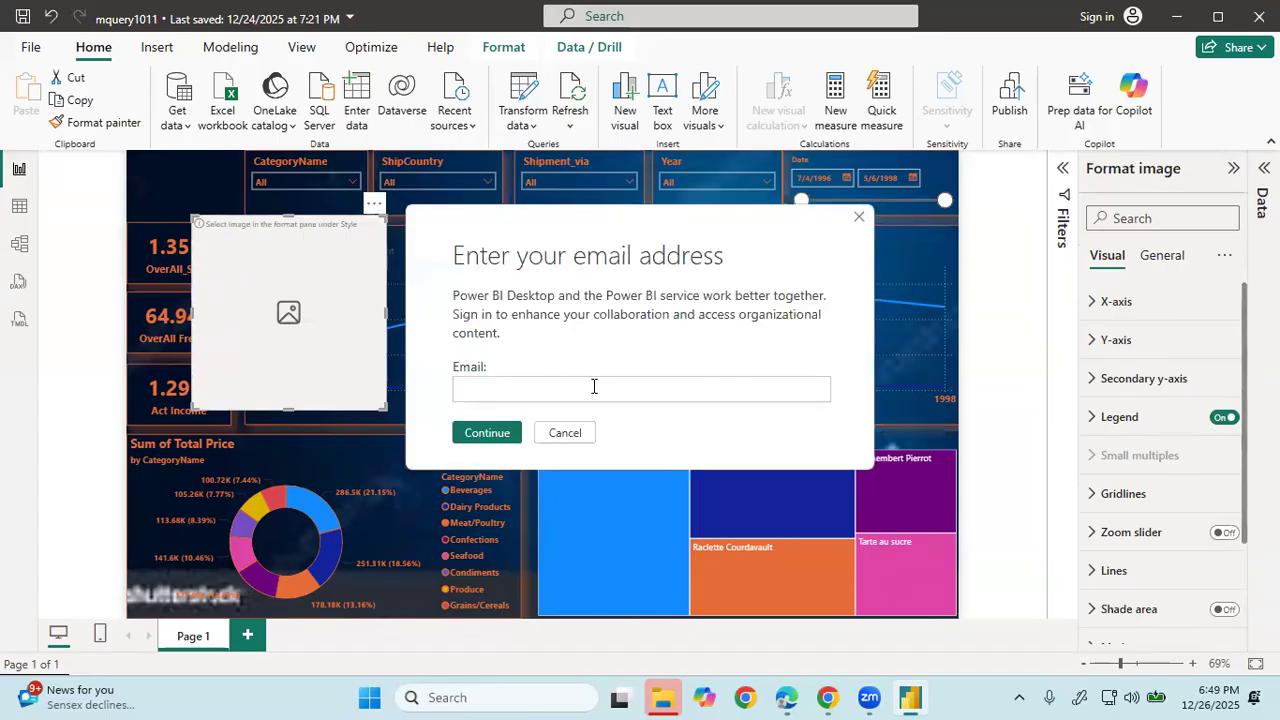
pyautogui.click(565, 433)
pyautogui.click(373, 204)
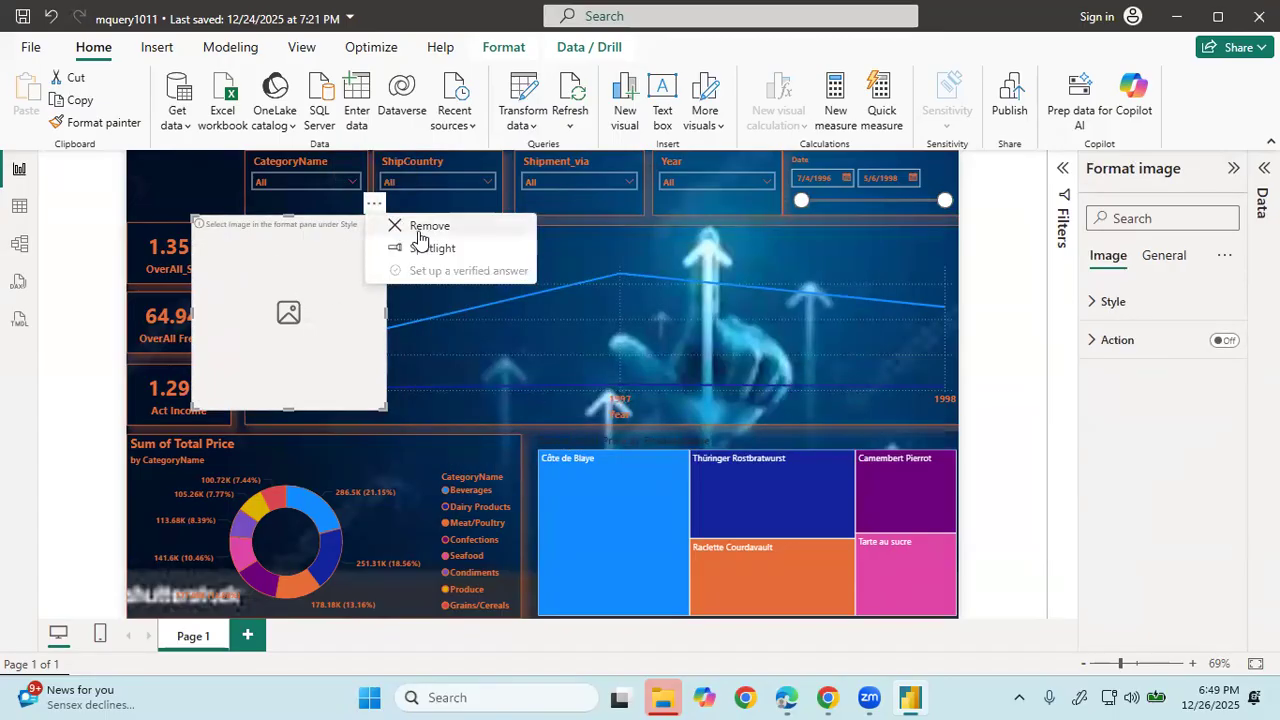
pyautogui.click(419, 226)
pyautogui.click(176, 230)
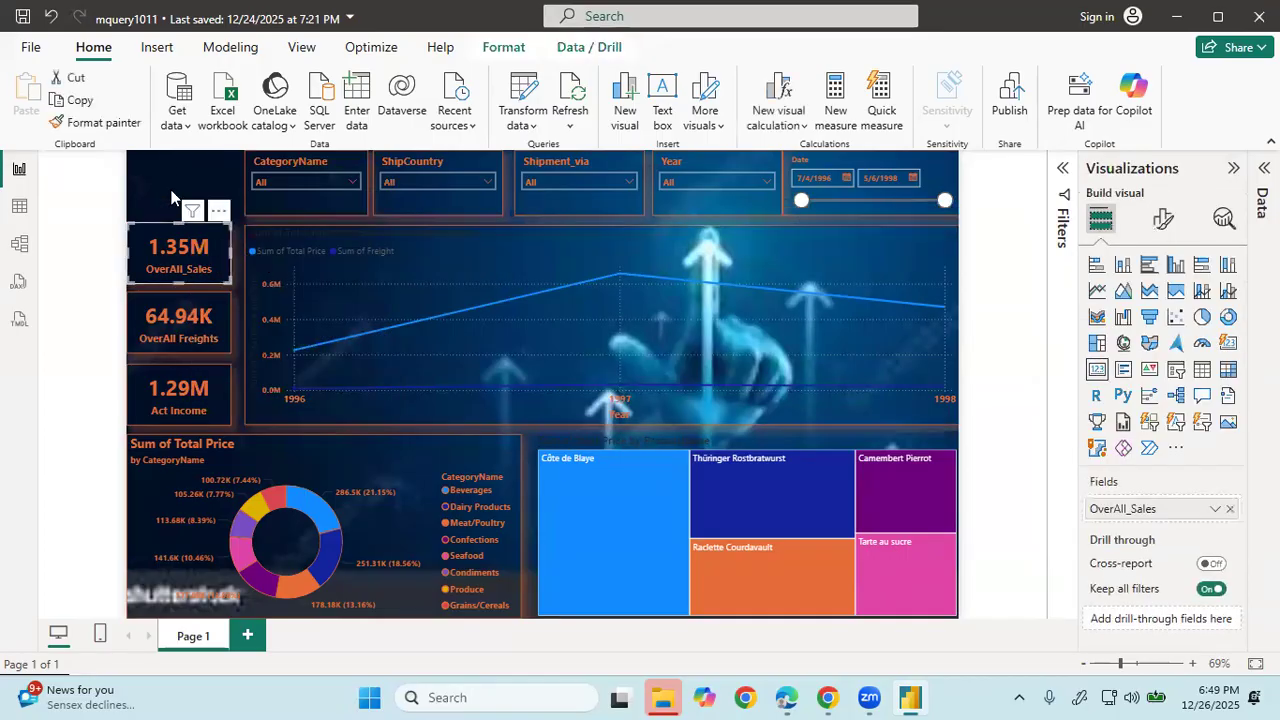
pyautogui.click(166, 182)
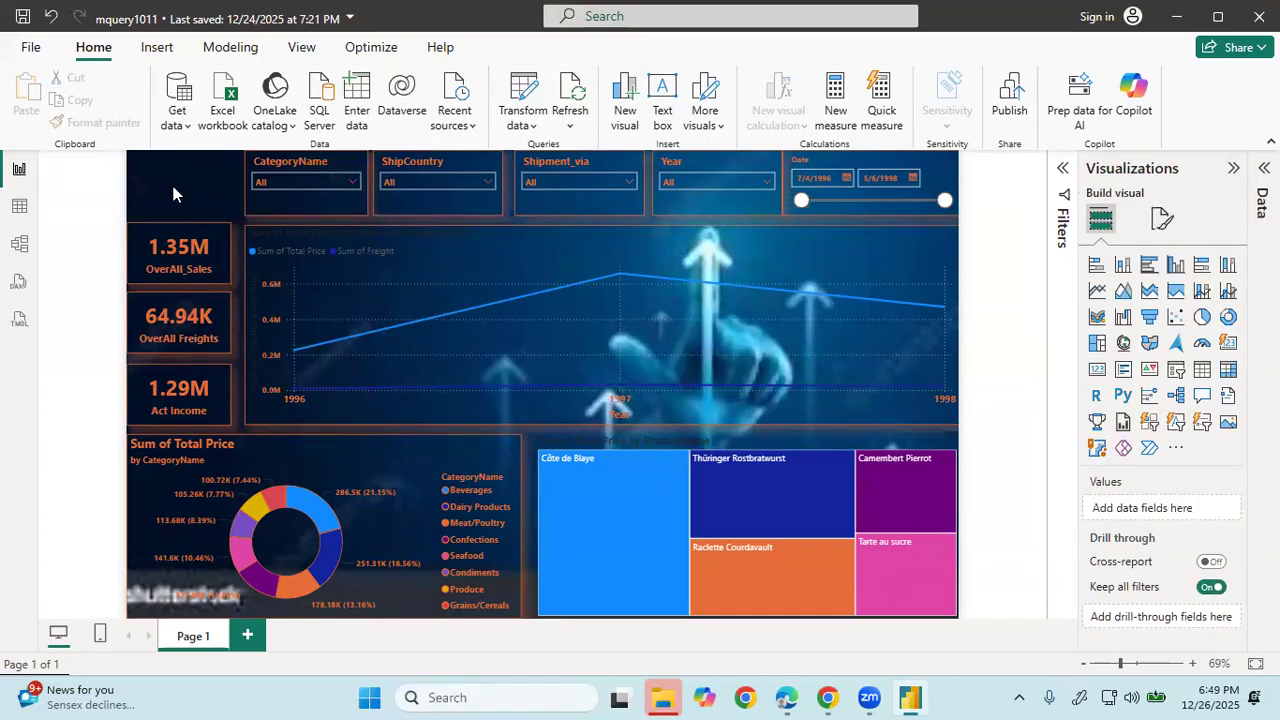
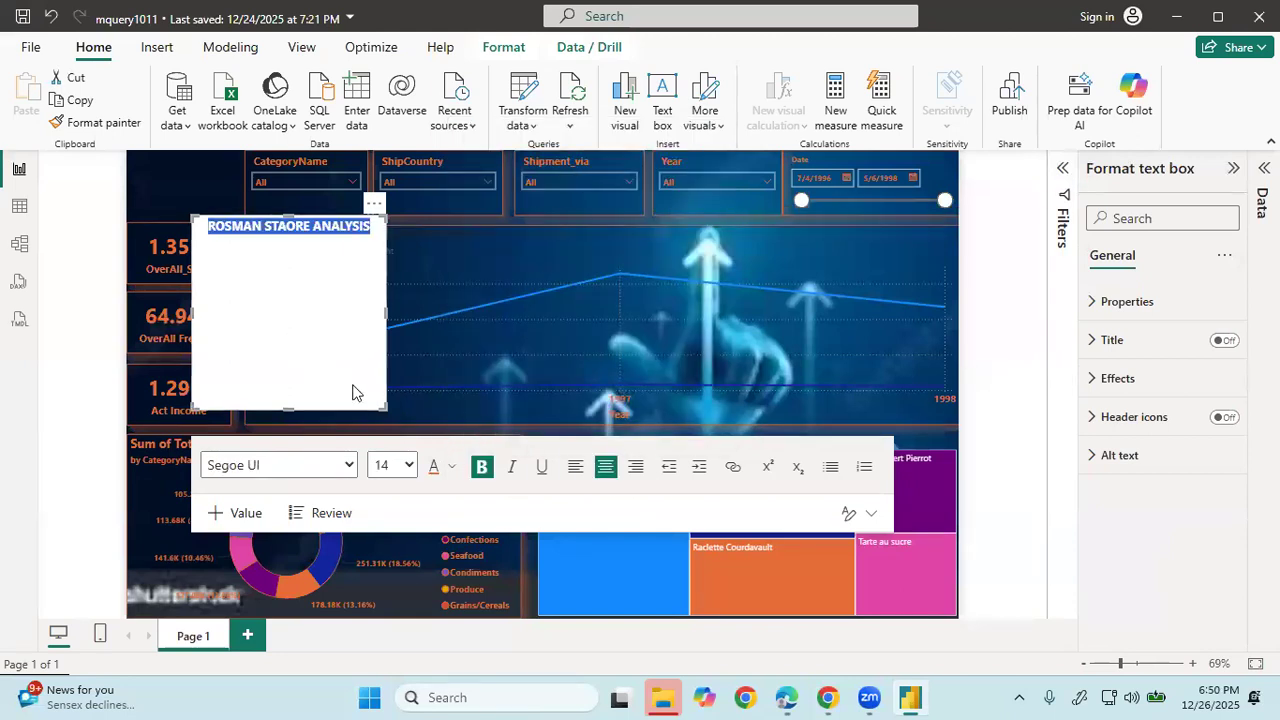
# - Shrink the "ROSMAN STAORE ANALYSIS" text box and fit it into the empty page corner above the OverAll_Sales card
pyautogui.moveTo(384, 407); pyautogui.dragTo(380, 245)
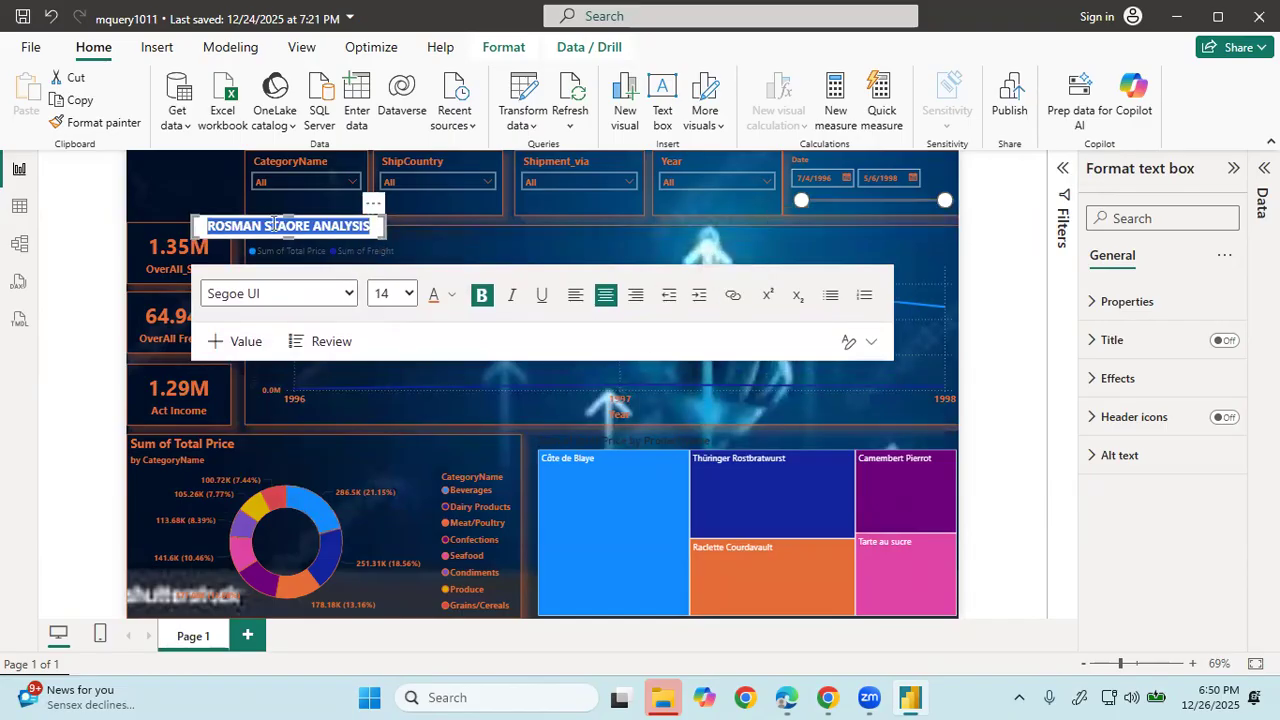
pyautogui.click(166, 202)
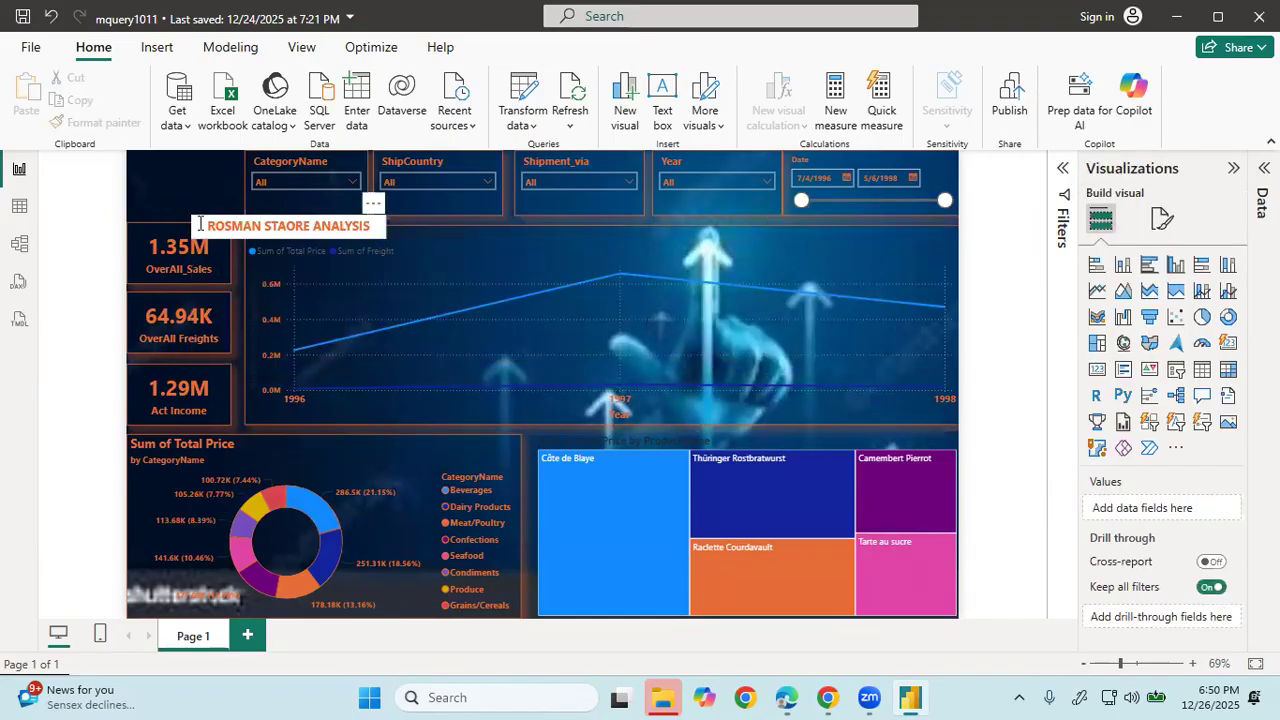
pyautogui.click(247, 228)
pyautogui.moveTo(187, 216); pyautogui.dragTo(128, 151)
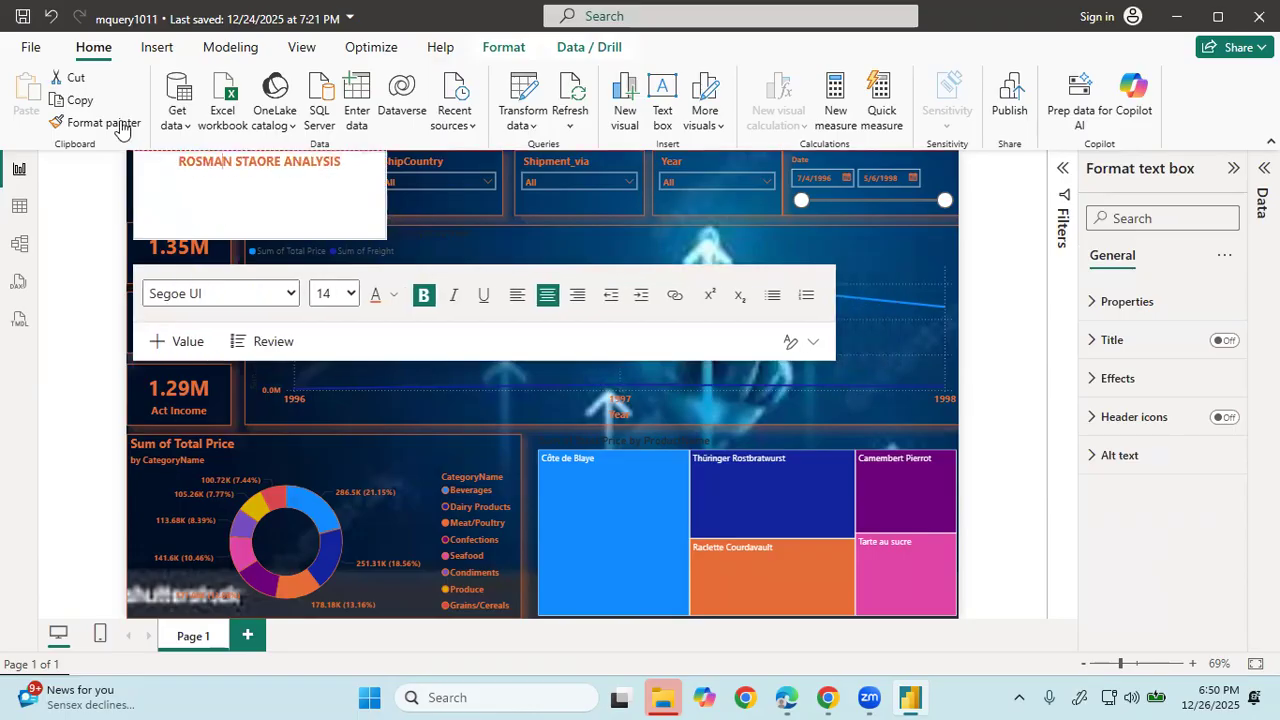
pyautogui.moveTo(381, 232); pyautogui.dragTo(247, 220)
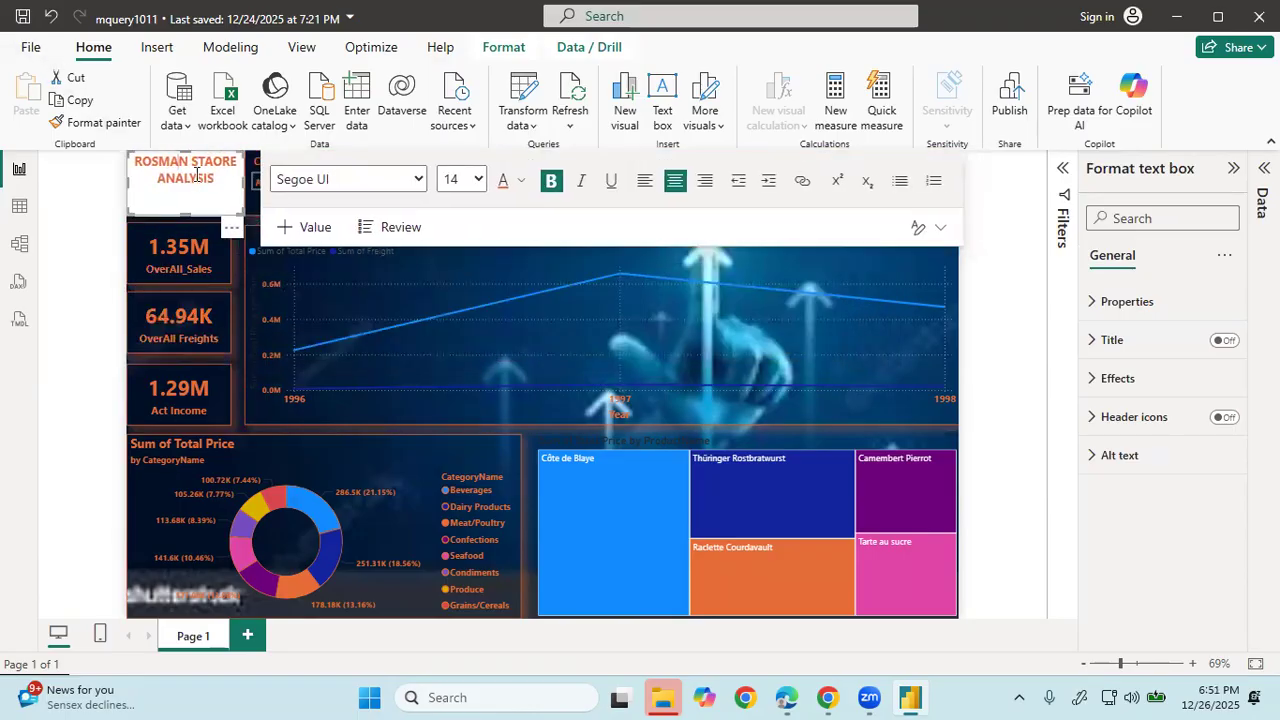
pyautogui.moveTo(245, 183); pyautogui.dragTo(232, 188)
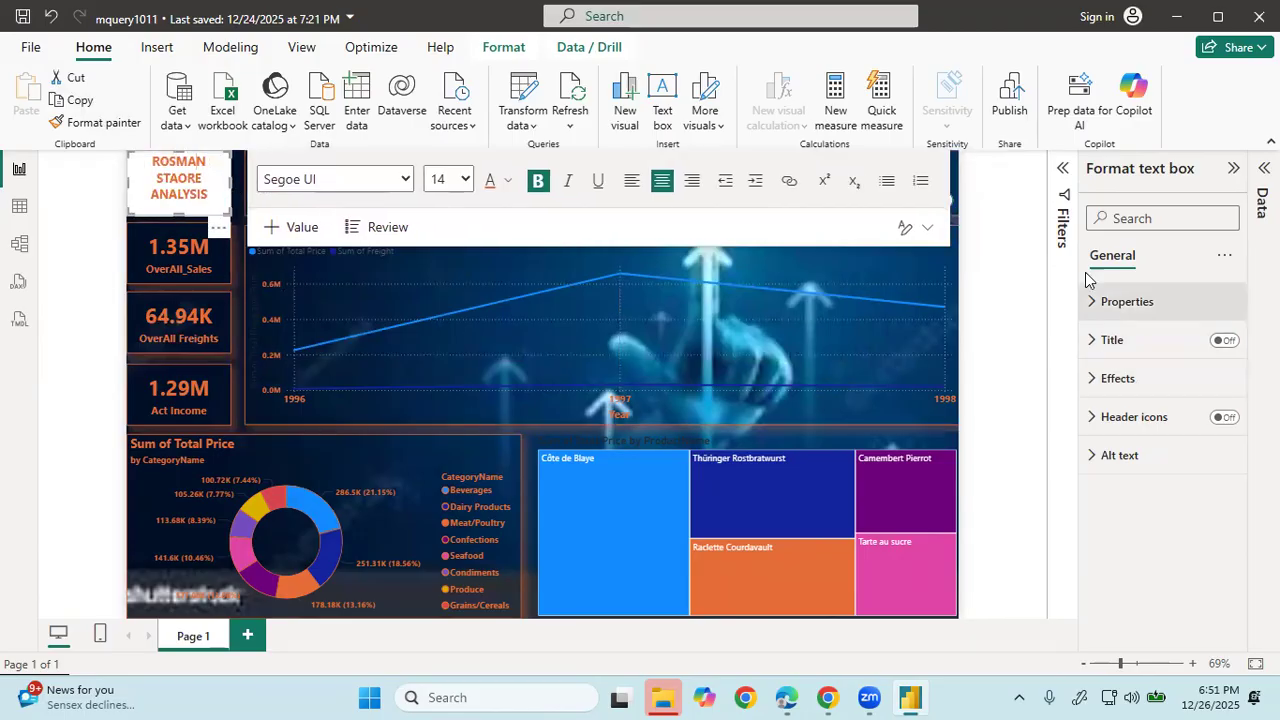
# - Turn on the visual border and the shadow for the "ROSMAN STAORE ANALYSIS" text box
pyautogui.click(1117, 341)
pyautogui.click(1115, 340)
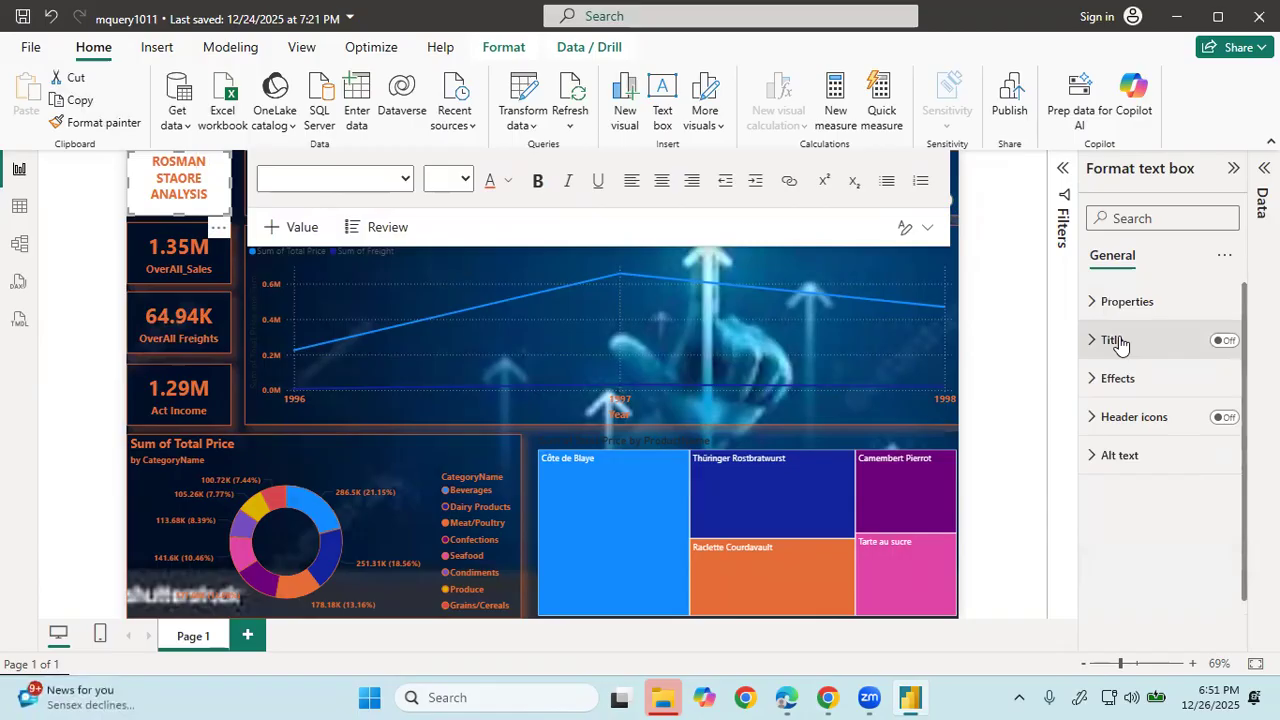
pyautogui.click(1113, 379)
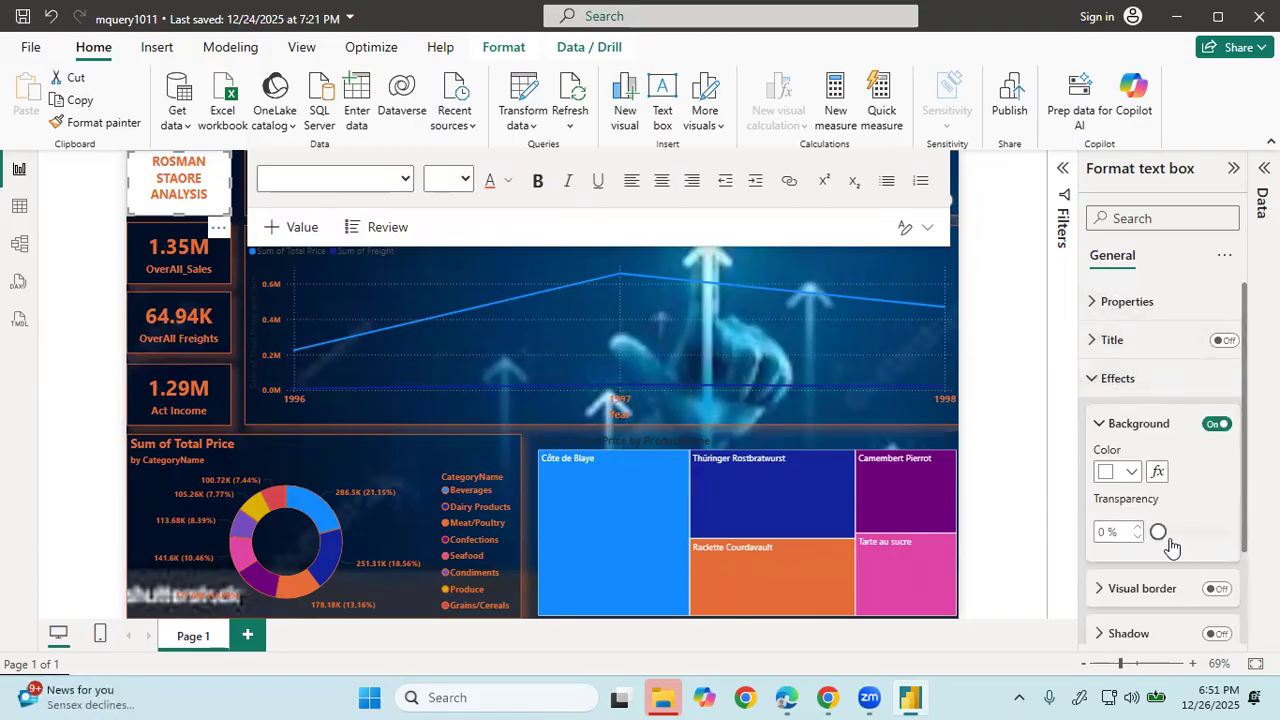
pyautogui.click(1214, 589)
pyautogui.click(1214, 633)
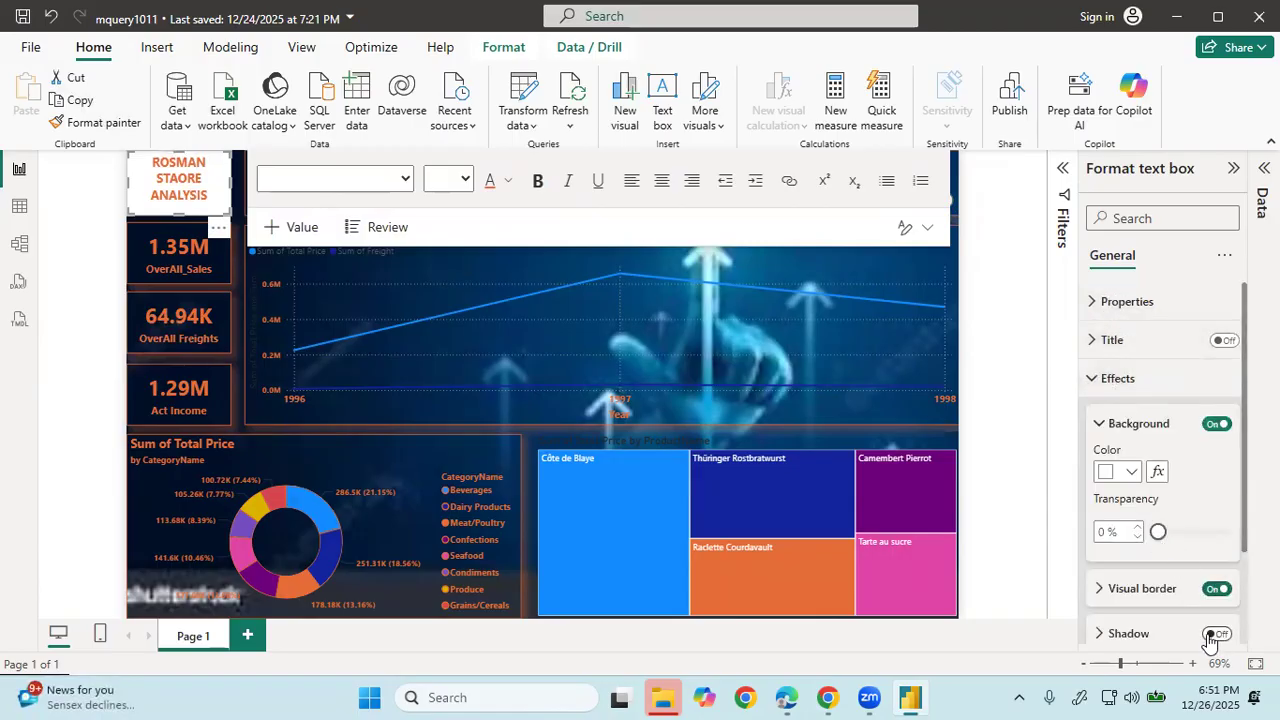
pyautogui.scroll(-2, 1135, 562)
pyautogui.scroll(-1, 1145, 560)
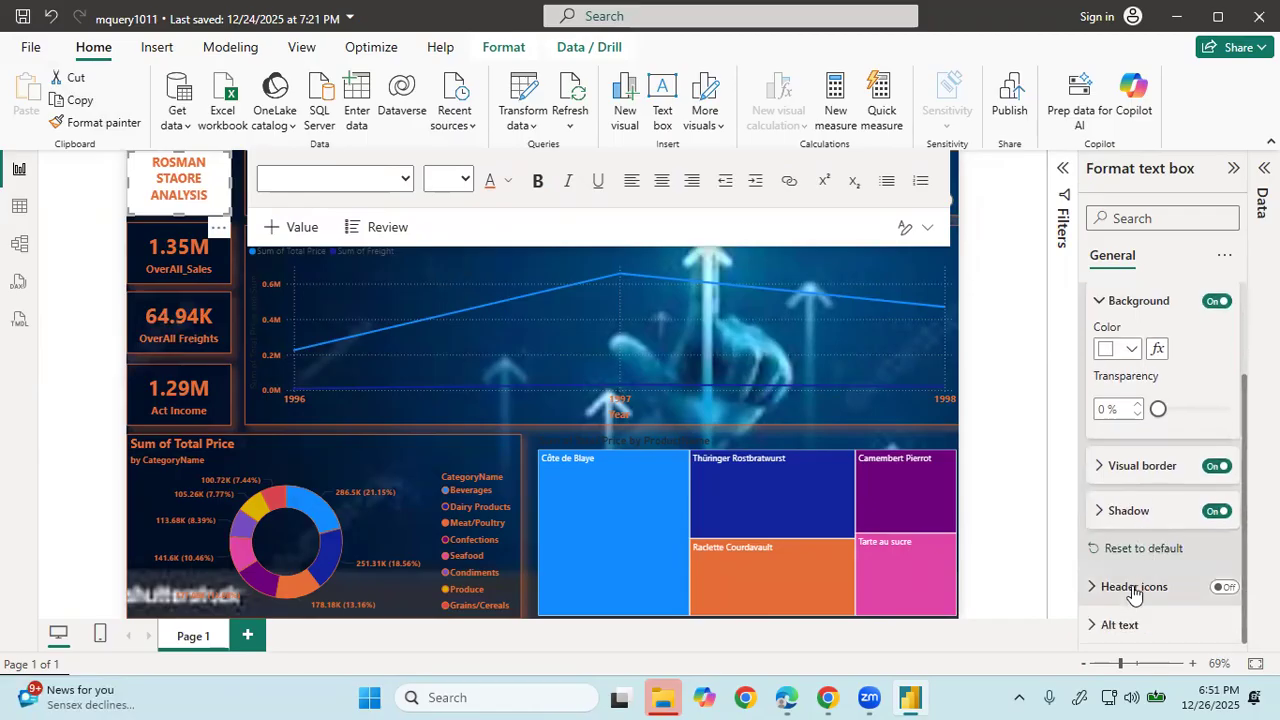
pyautogui.scroll(3, 1155, 558)
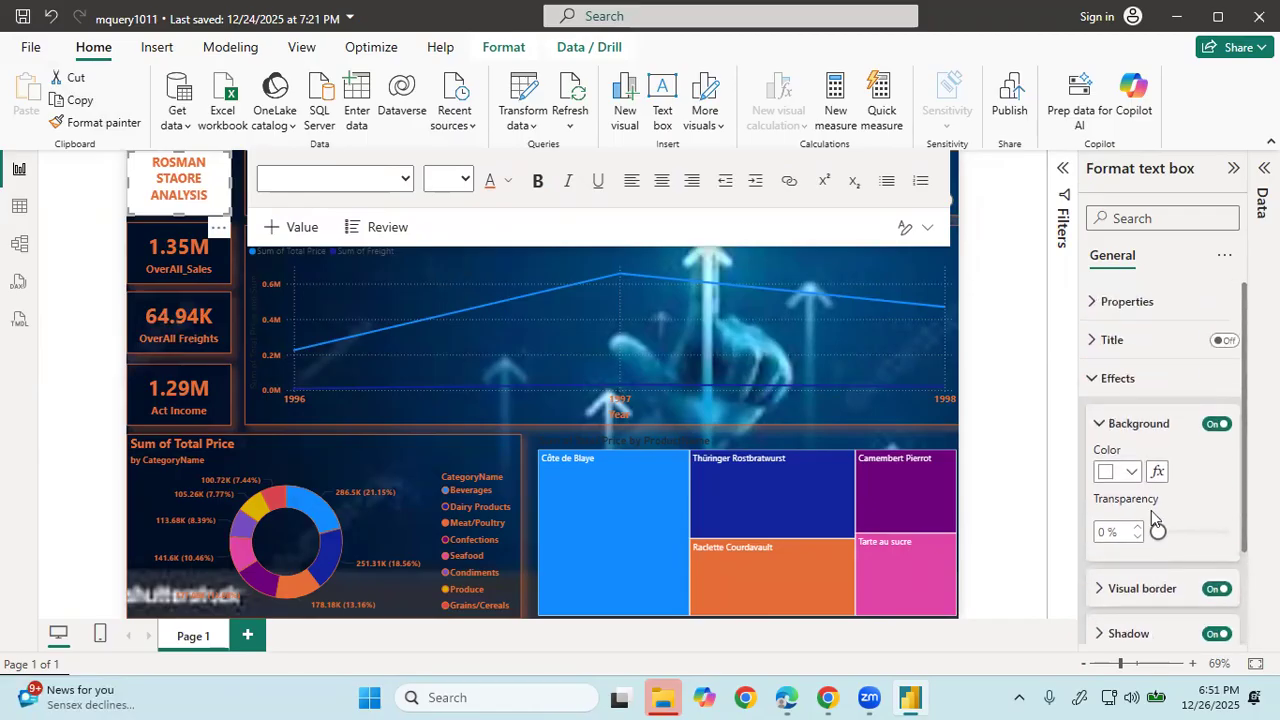
# - Turn on the text box's title and give it a Segoe UI font with orange text
pyautogui.click(1125, 340)
pyautogui.click(1220, 341)
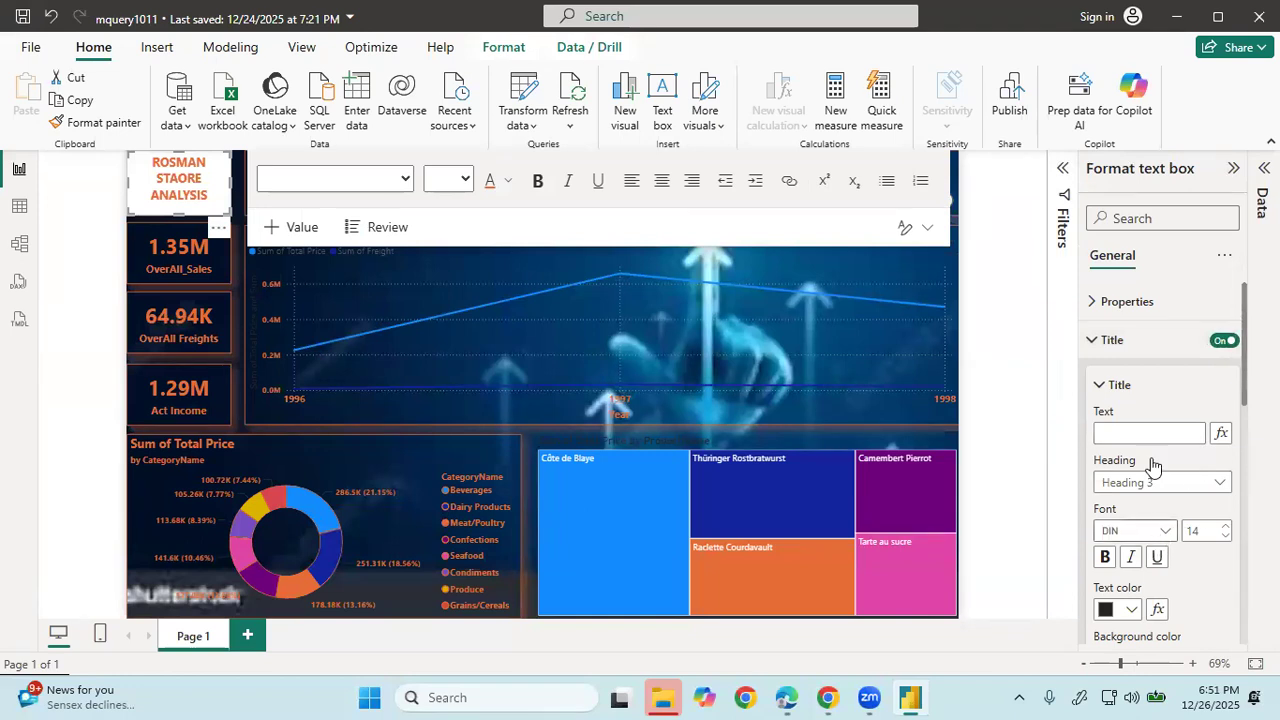
pyautogui.click(1140, 531)
pyautogui.scroll(-4, 1150, 400)
pyautogui.click(1147, 376)
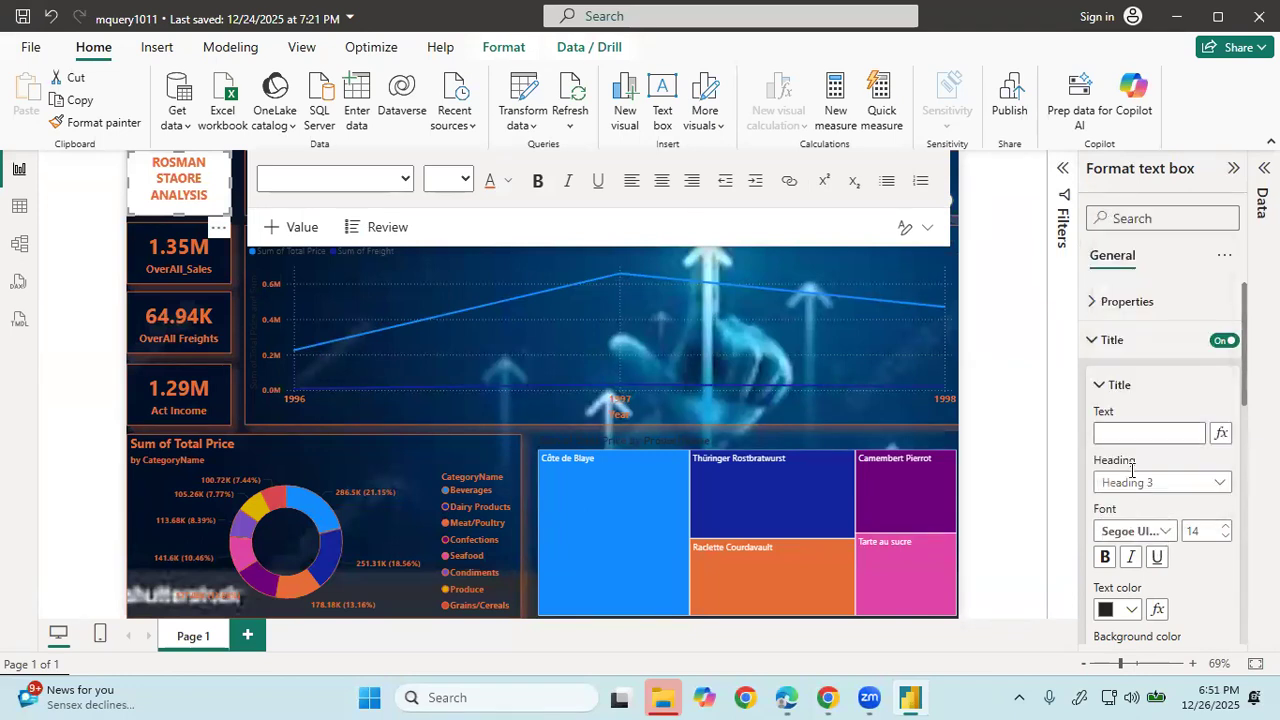
pyautogui.click(1131, 609)
pyautogui.click(1102, 314)
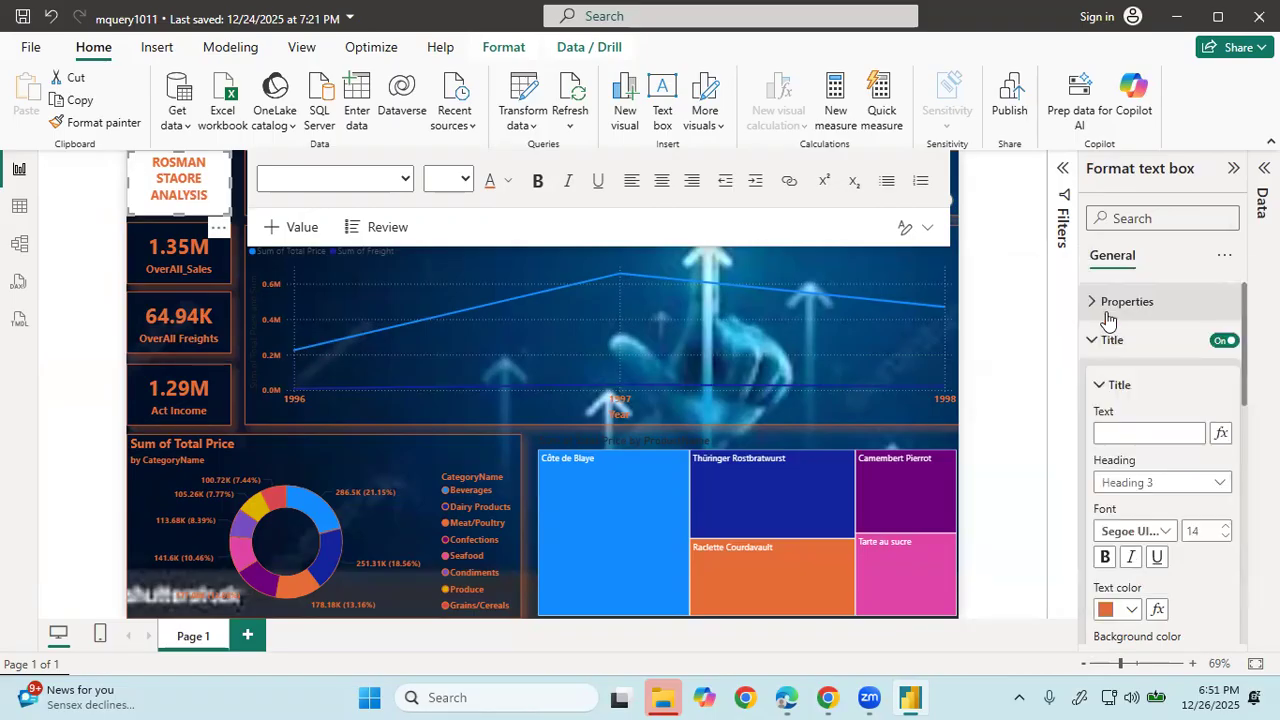
# - Set the background transparency of the "ROSMAN STAORE ANALYSIS" text box to 100%
pyautogui.scroll(-5, 1163, 491)
pyautogui.scroll(-2, 1163, 499)
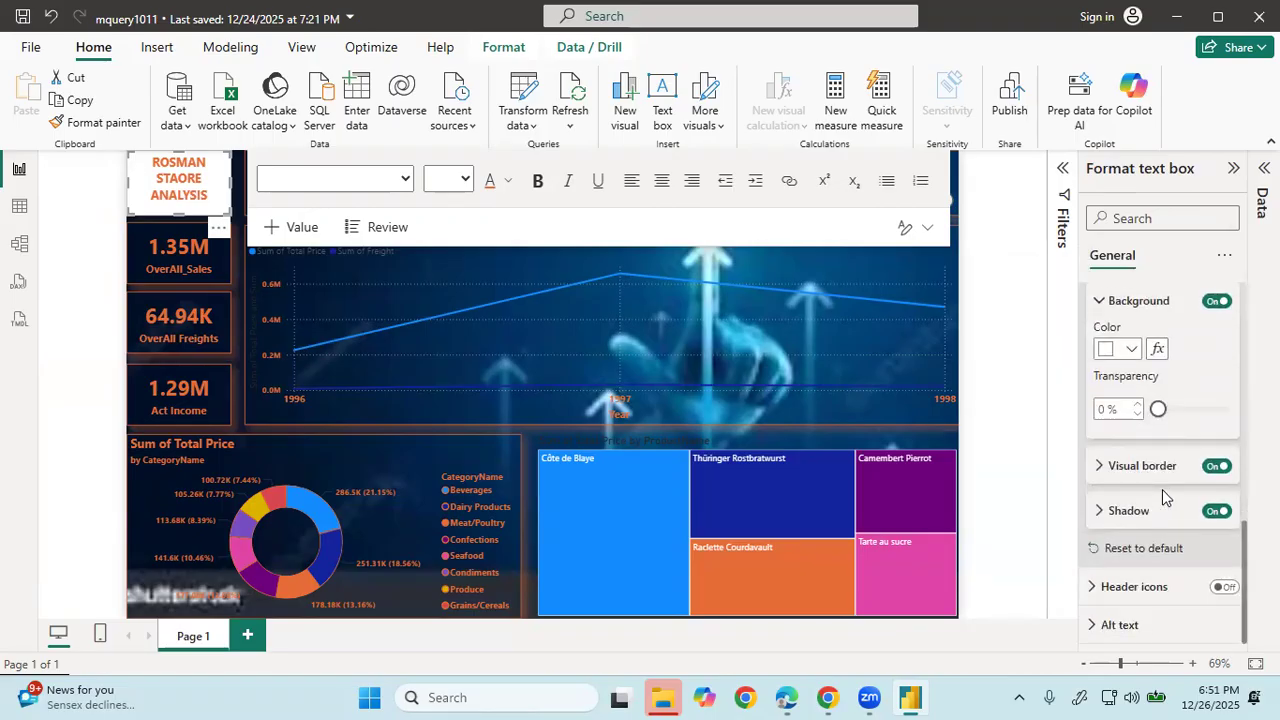
pyautogui.scroll(3, 1149, 392)
pyautogui.scroll(4, 1149, 395)
pyautogui.click(1141, 300)
pyautogui.click(1123, 306)
pyautogui.click(1101, 337)
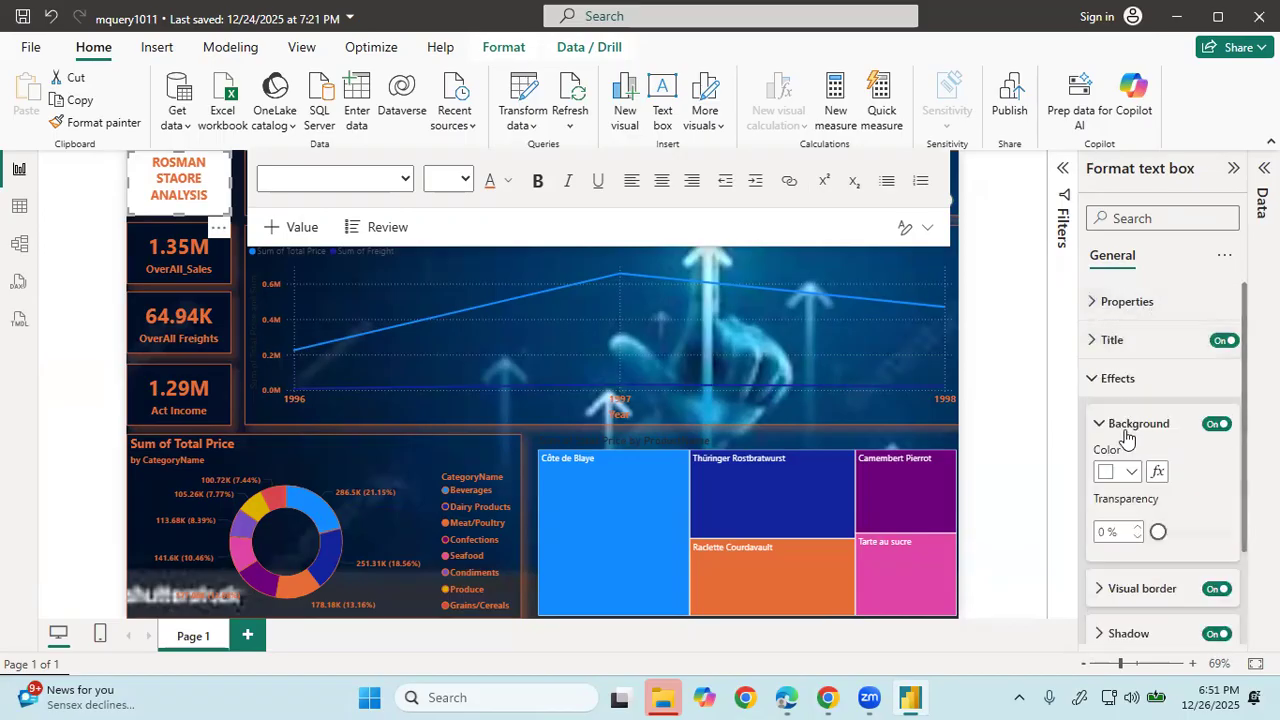
pyautogui.click(1131, 472)
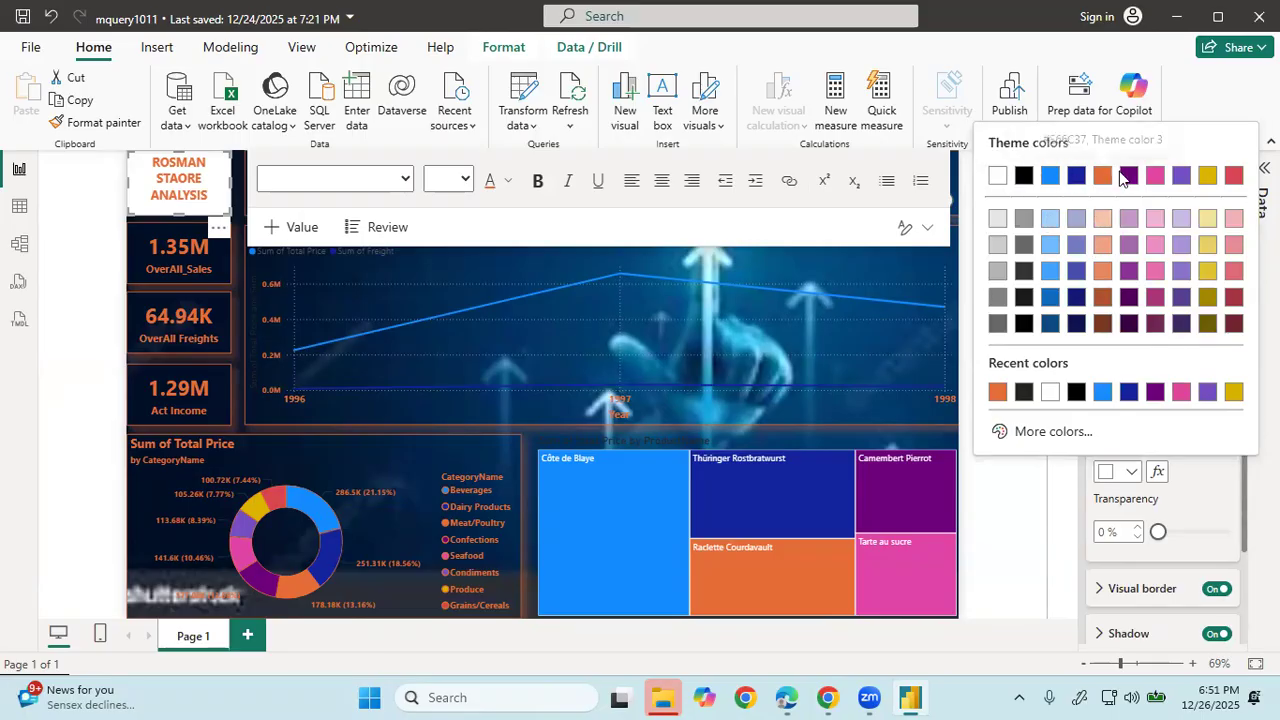
pyautogui.click(1177, 499)
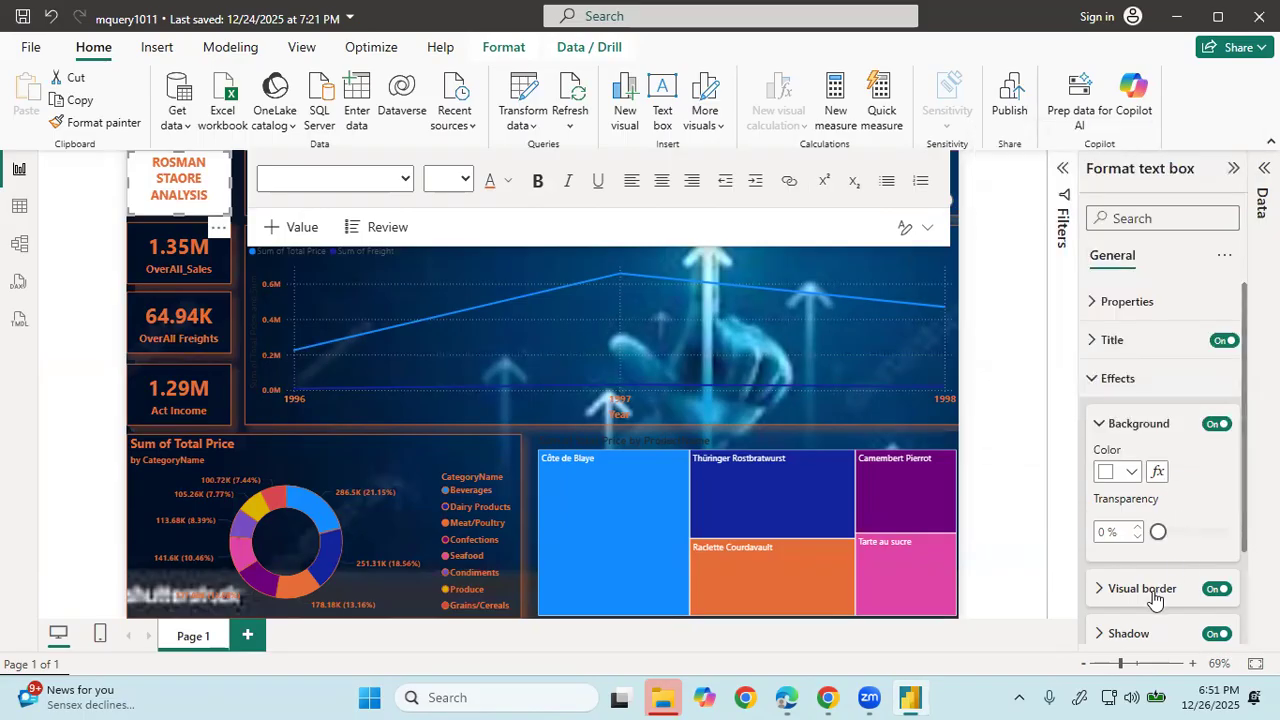
pyautogui.click(1104, 387)
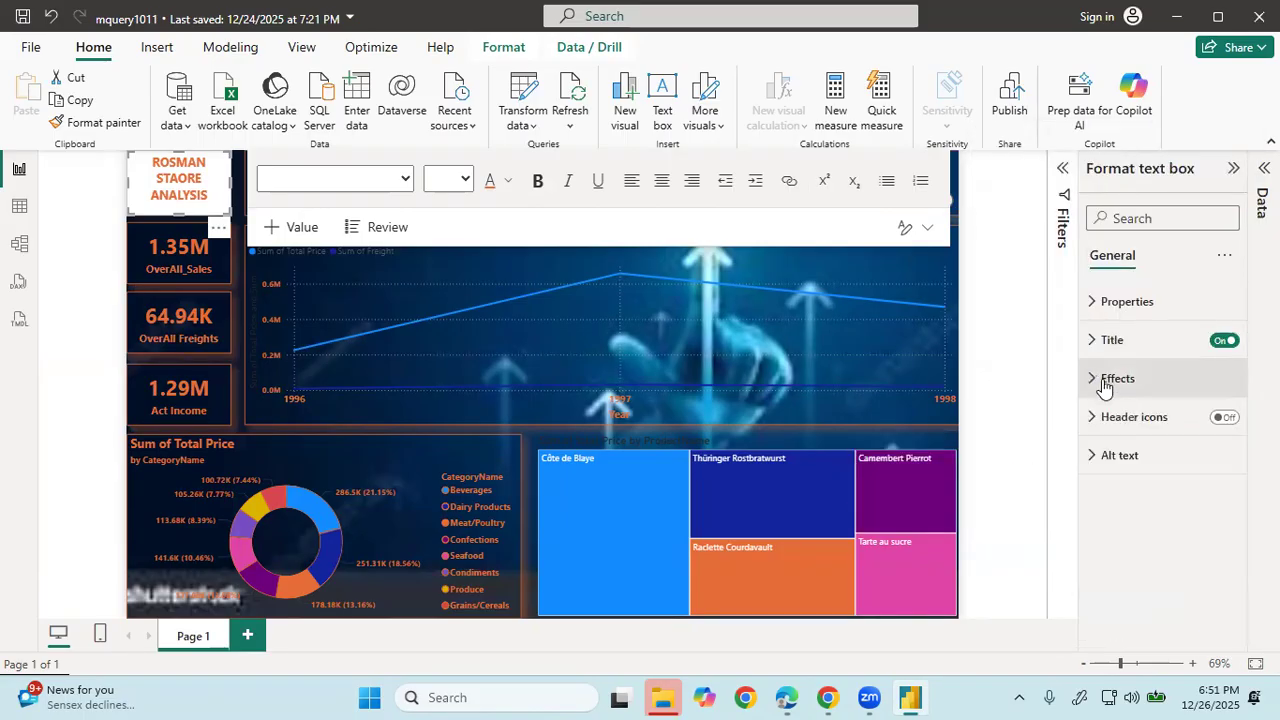
pyautogui.click(1104, 384)
pyautogui.moveTo(1160, 531); pyautogui.dragTo(1245, 514)
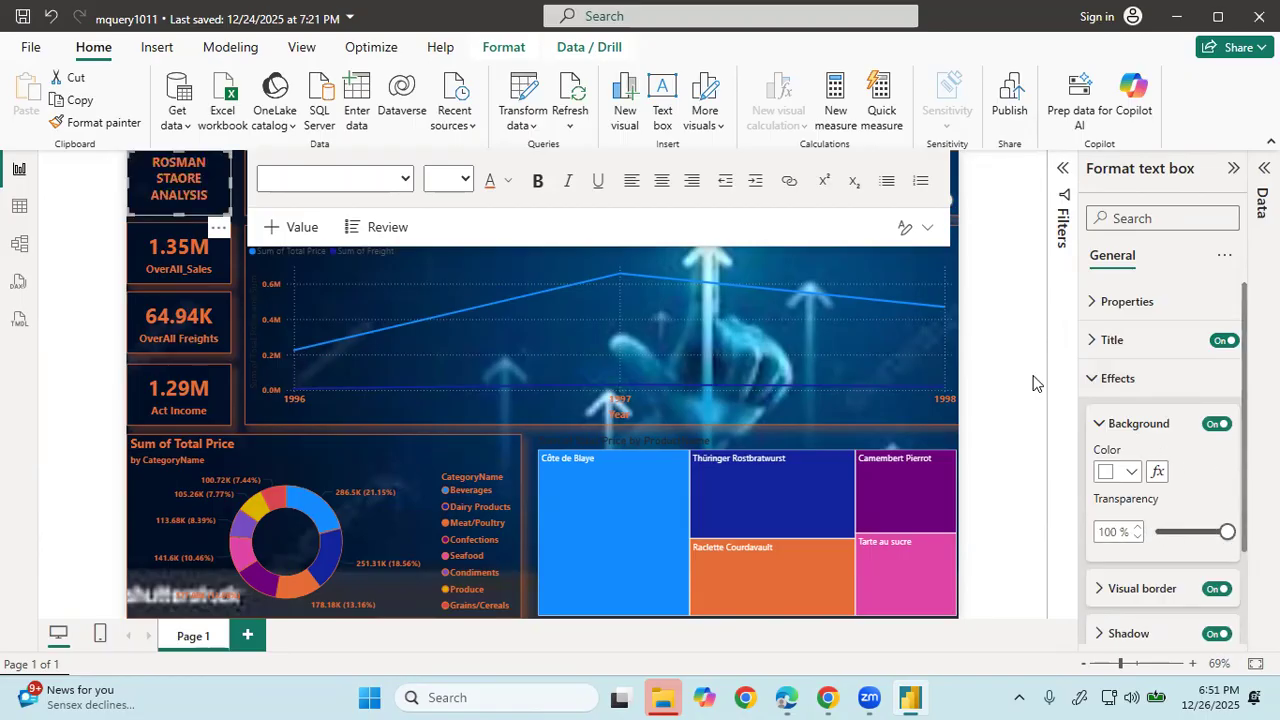
pyautogui.click(1035, 383)
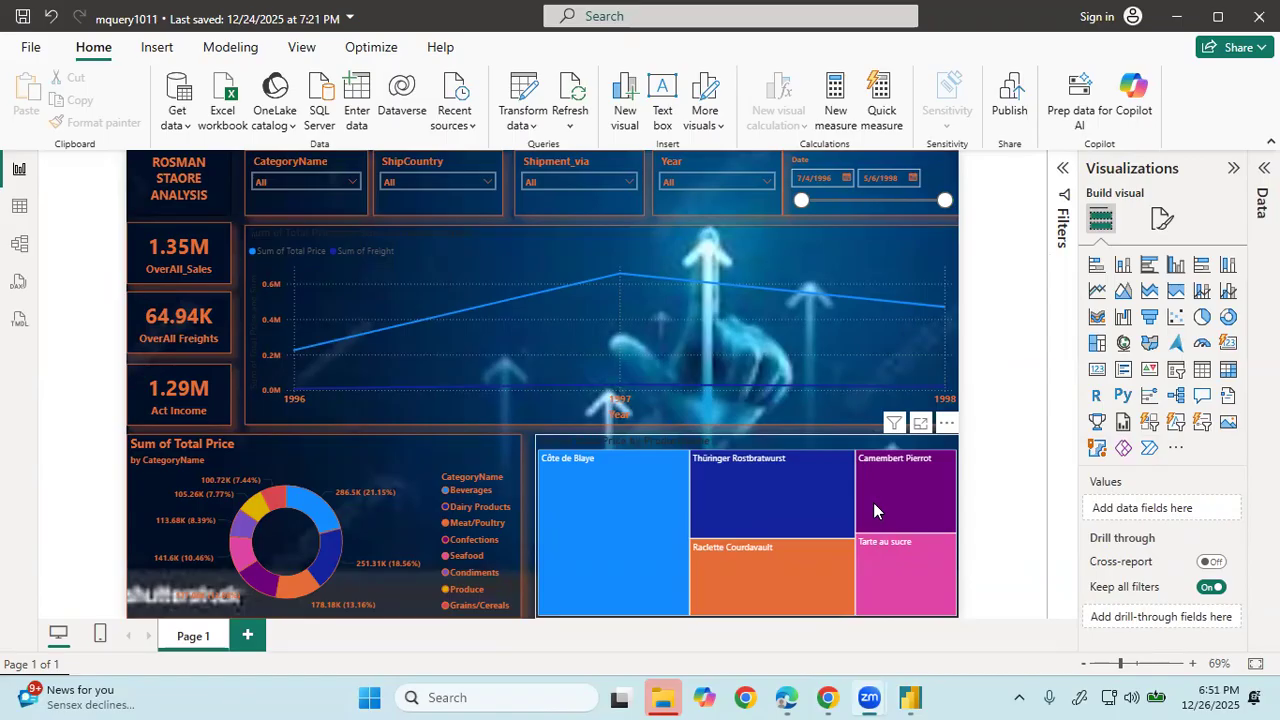
# - Test the CategoryName slicer by filtering the dashboard to Beverages and switching the selection to Confections
pyautogui.click(295, 181)
pyautogui.click(288, 203)
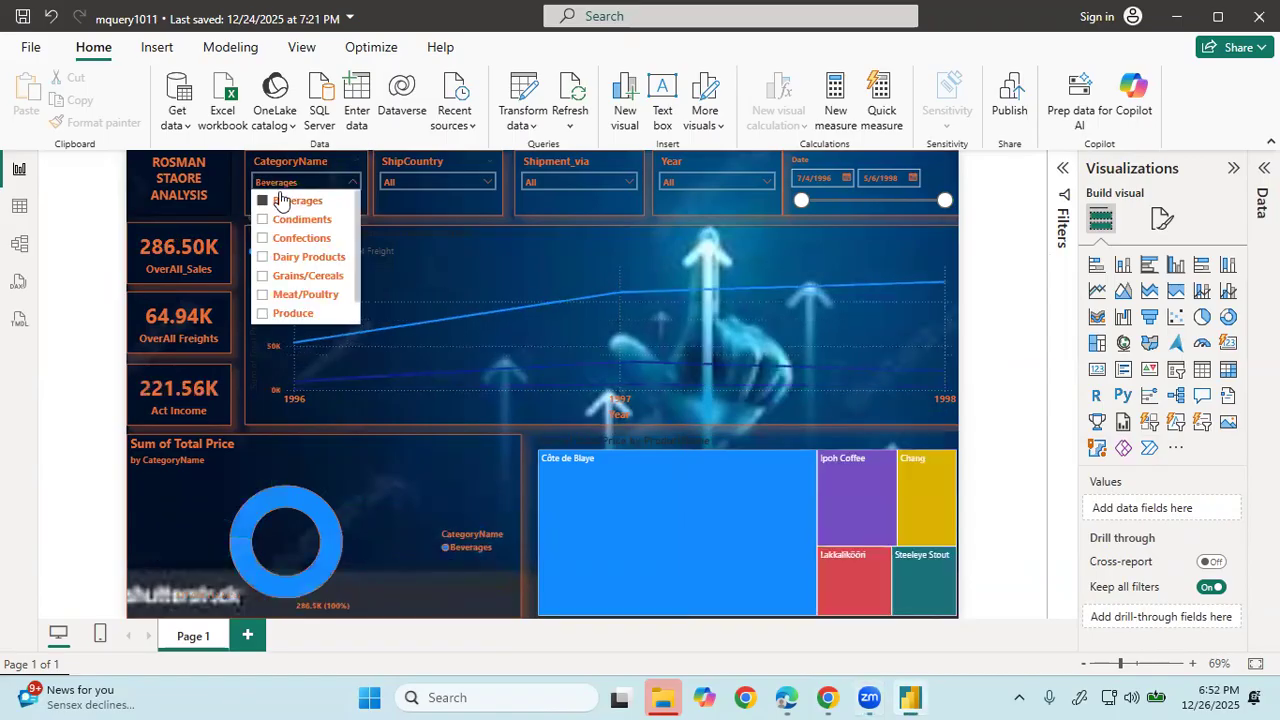
pyautogui.click(288, 183)
pyautogui.click(288, 183)
pyautogui.click(285, 238)
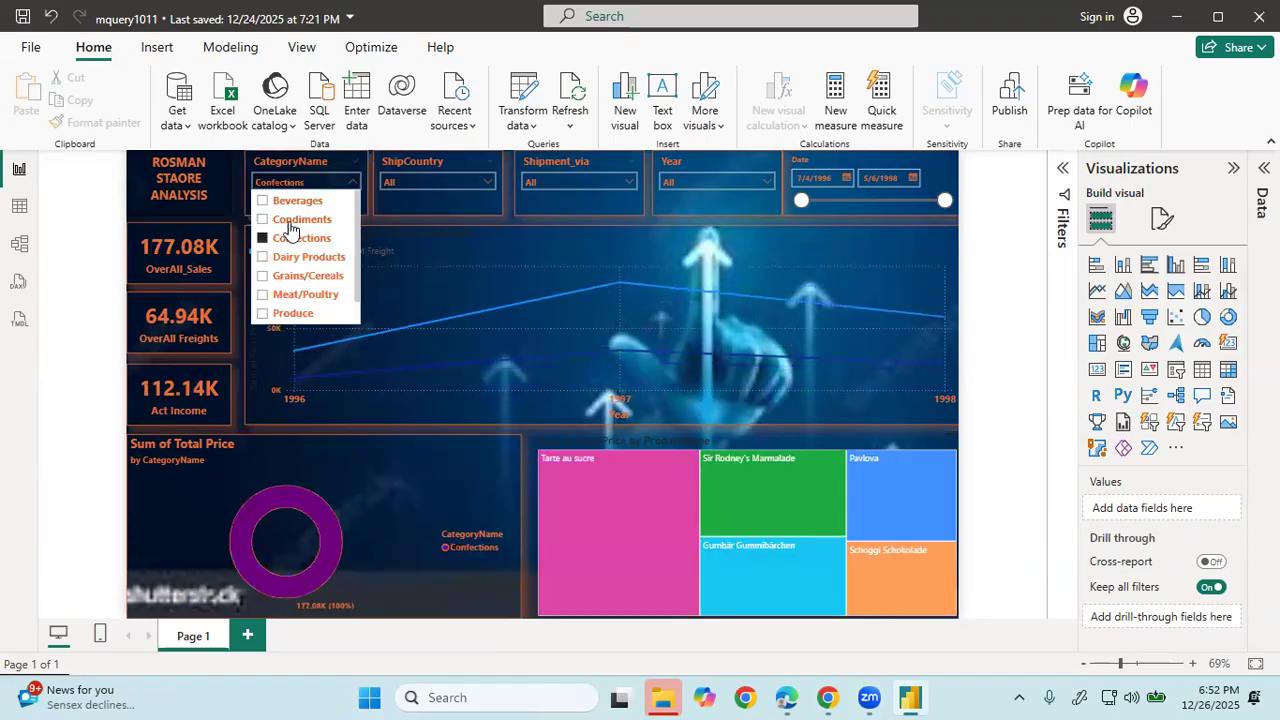
# - Test the ShipCountry slicer with Belgium and the Shipment_via slicer with Air Shipment
pyautogui.click(398, 181)
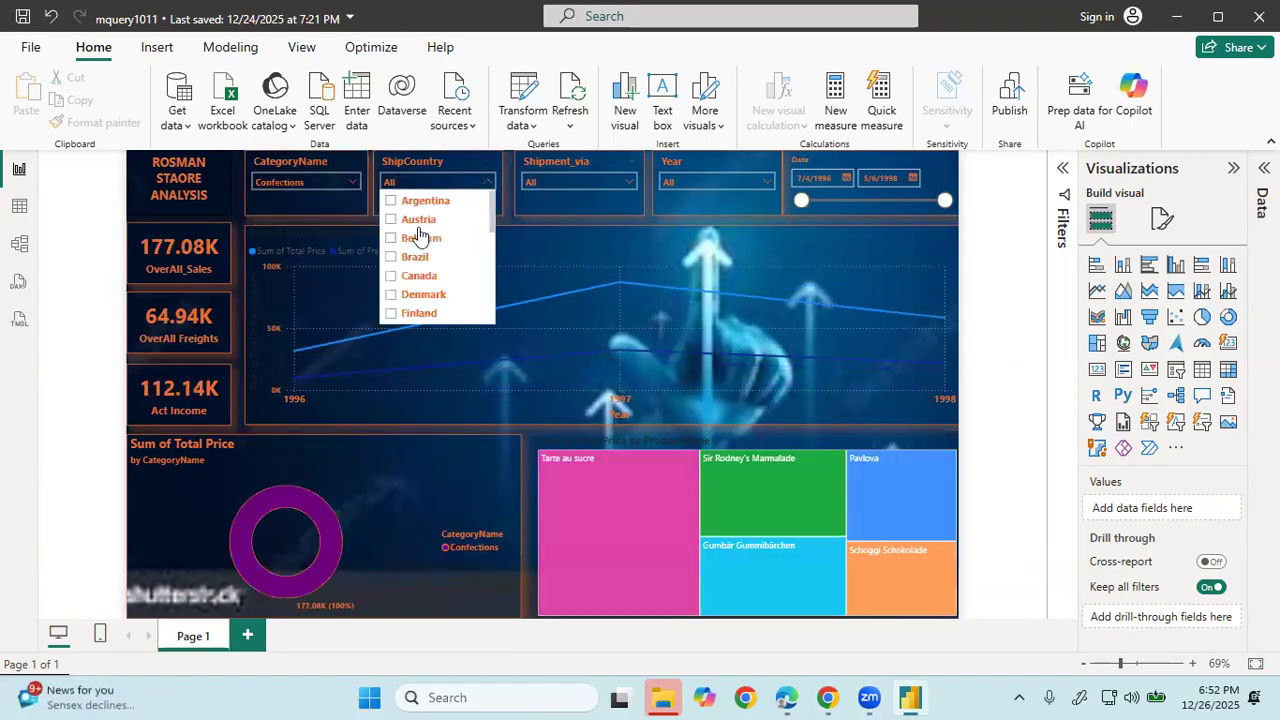
pyautogui.click(998, 273)
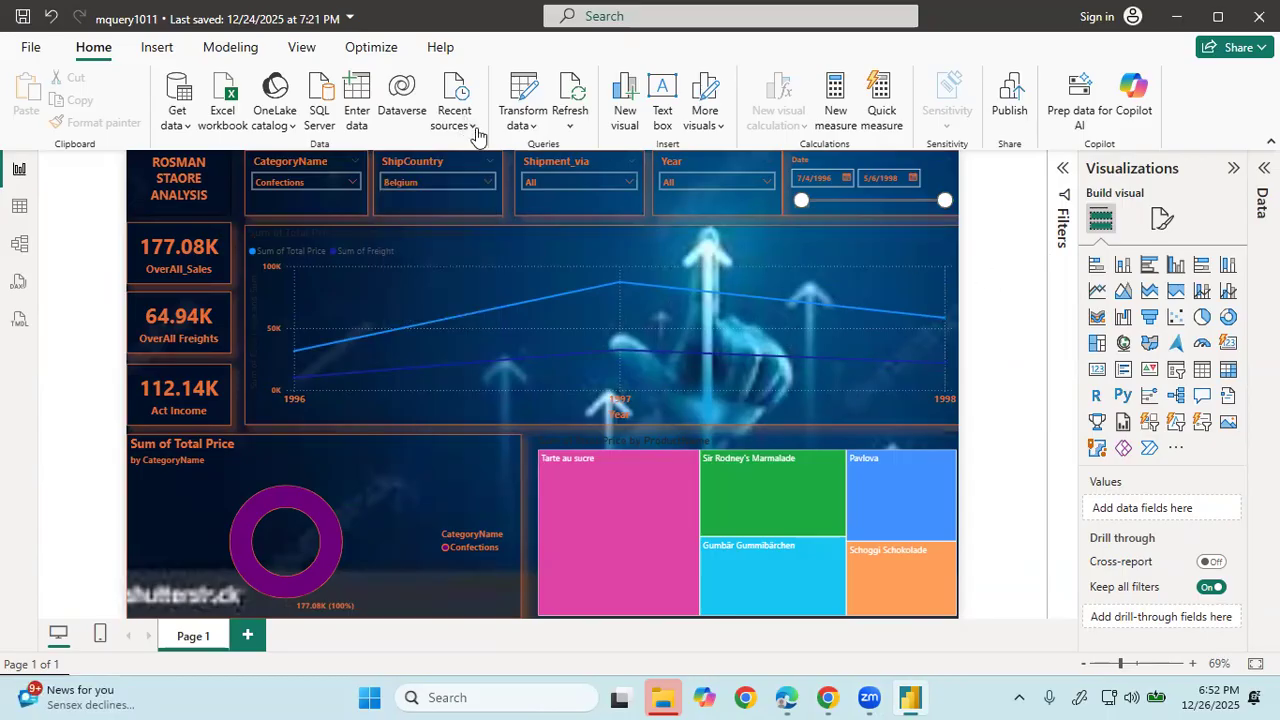
pyautogui.click(579, 182)
pyautogui.click(555, 277)
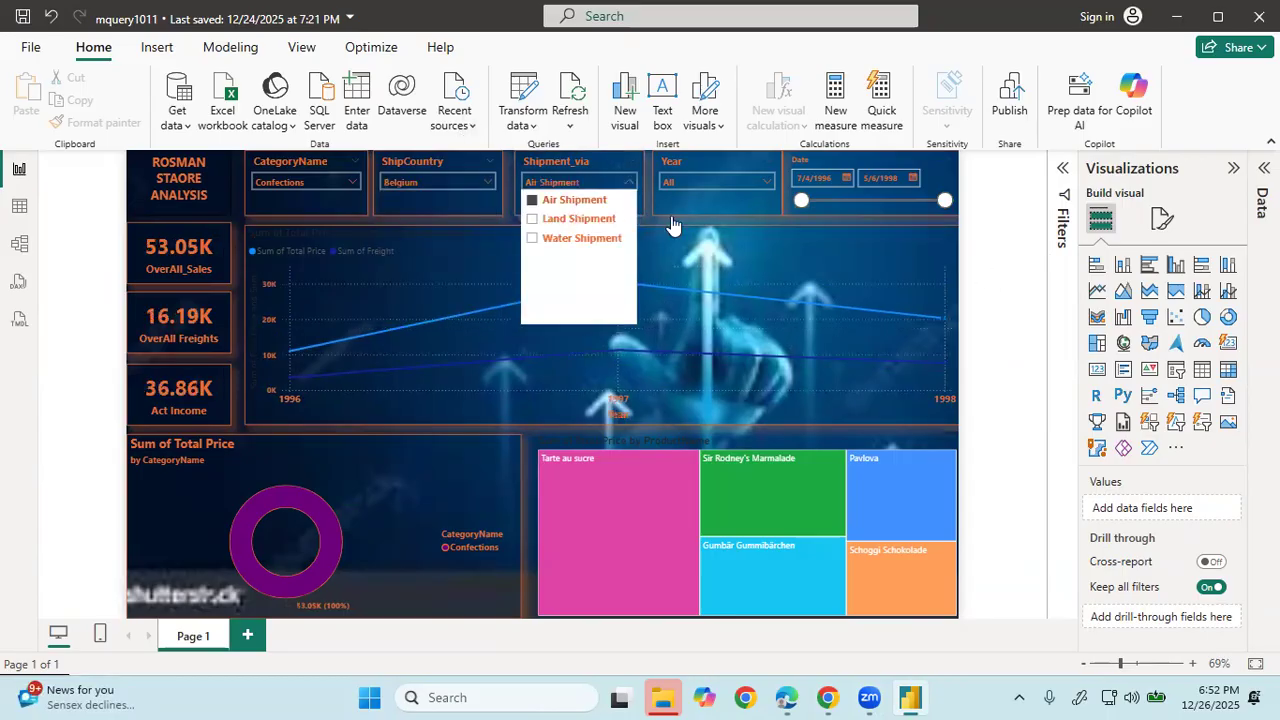
pyautogui.click(971, 268)
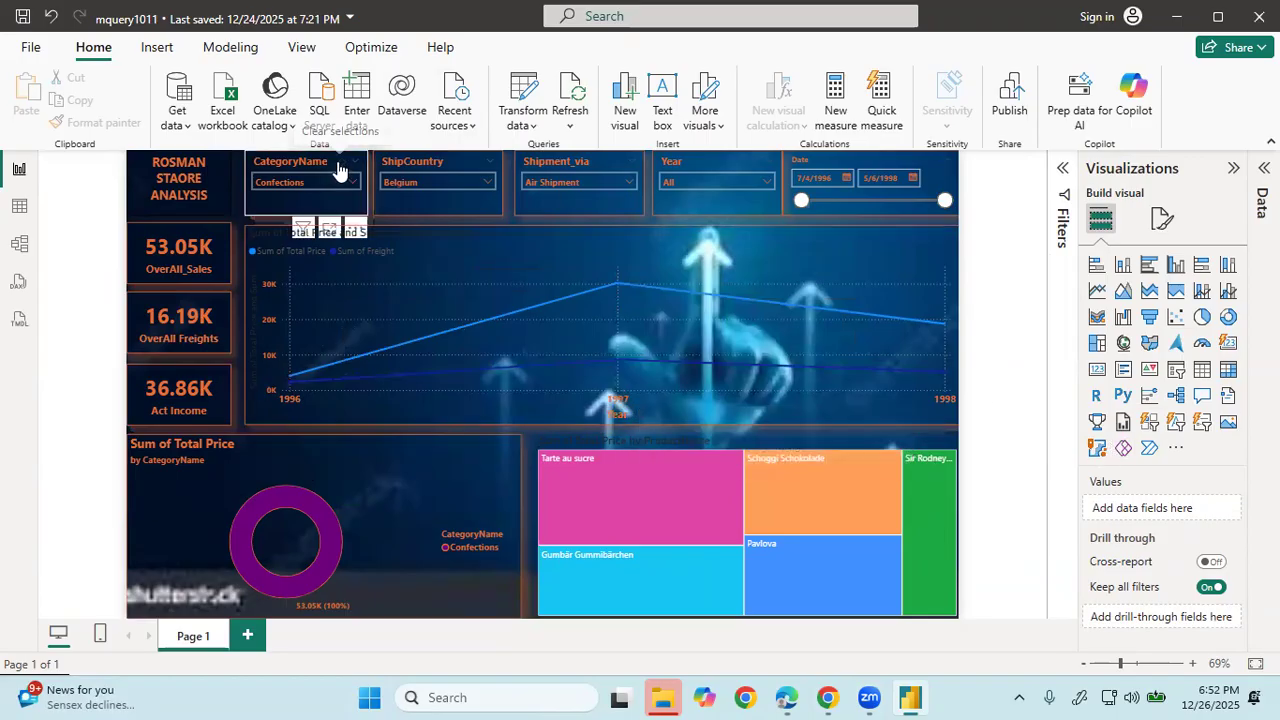
# - Clear the test selections from the slicers above the line chart
pyautogui.click(477, 165)
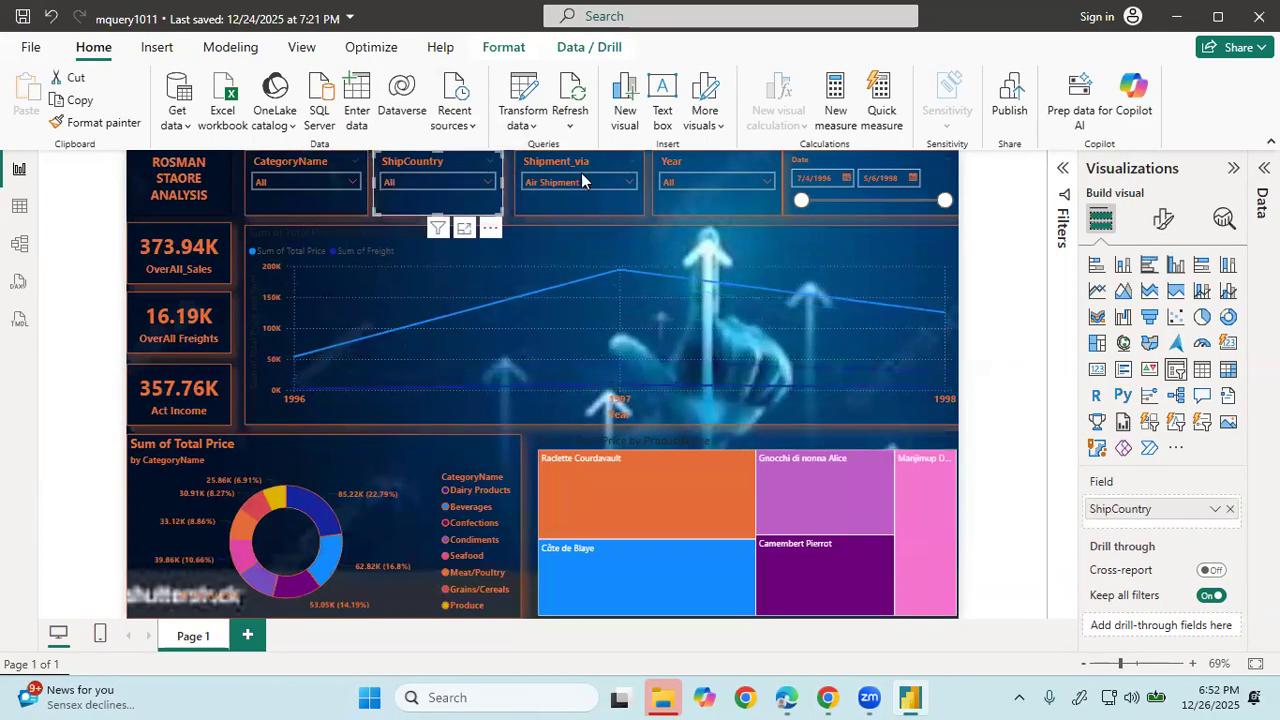
pyautogui.click(624, 165)
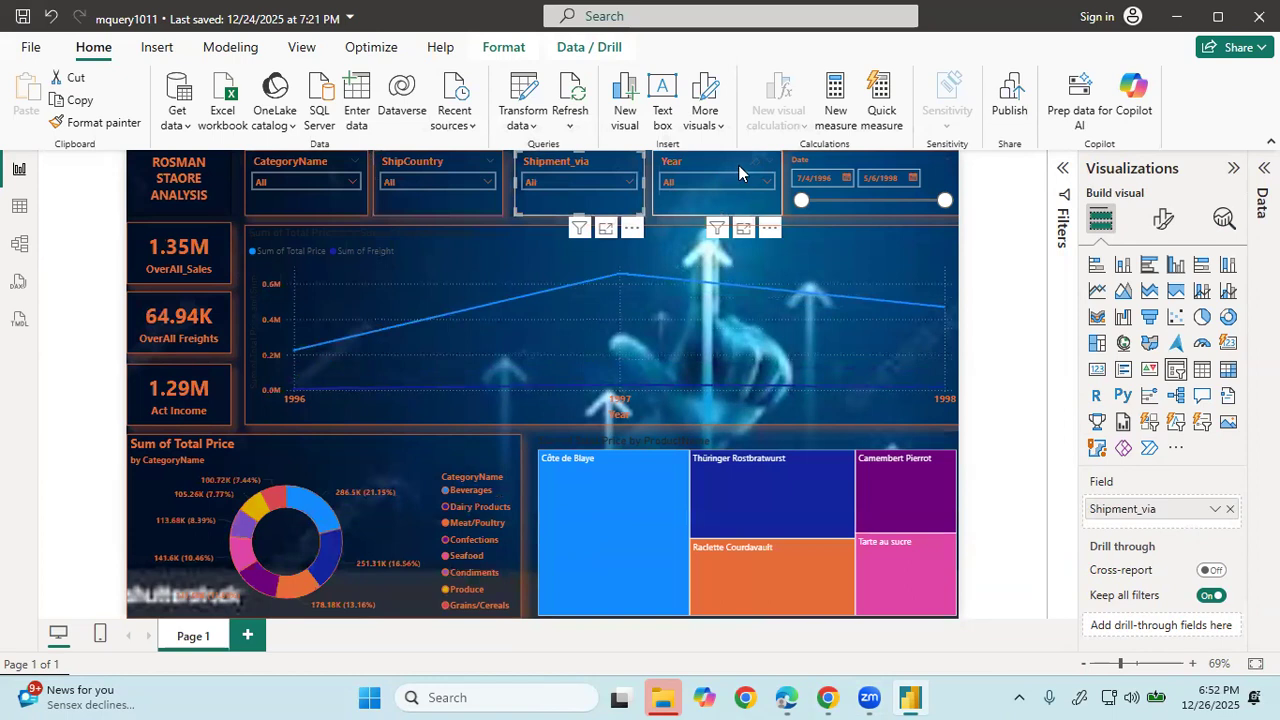
pyautogui.click(755, 174)
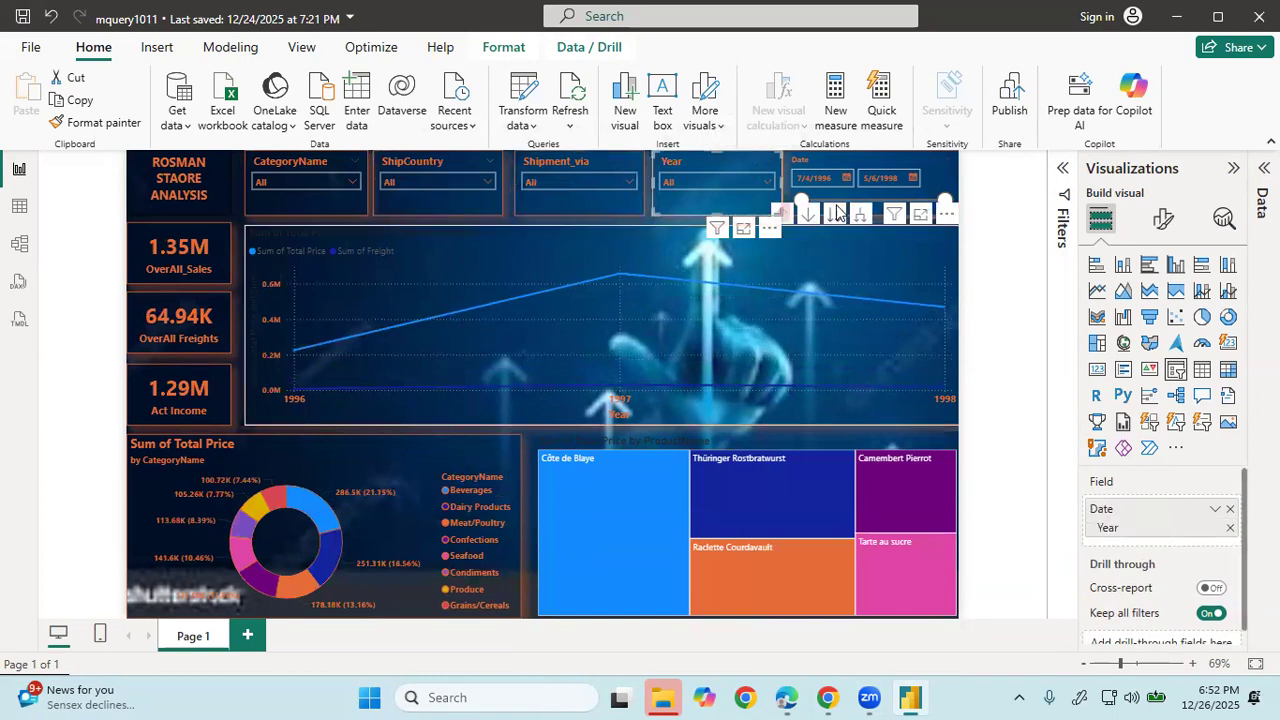
# - Expand the date hierarchy of the Total Price and Freight line chart down to day level
pyautogui.click(859, 216)
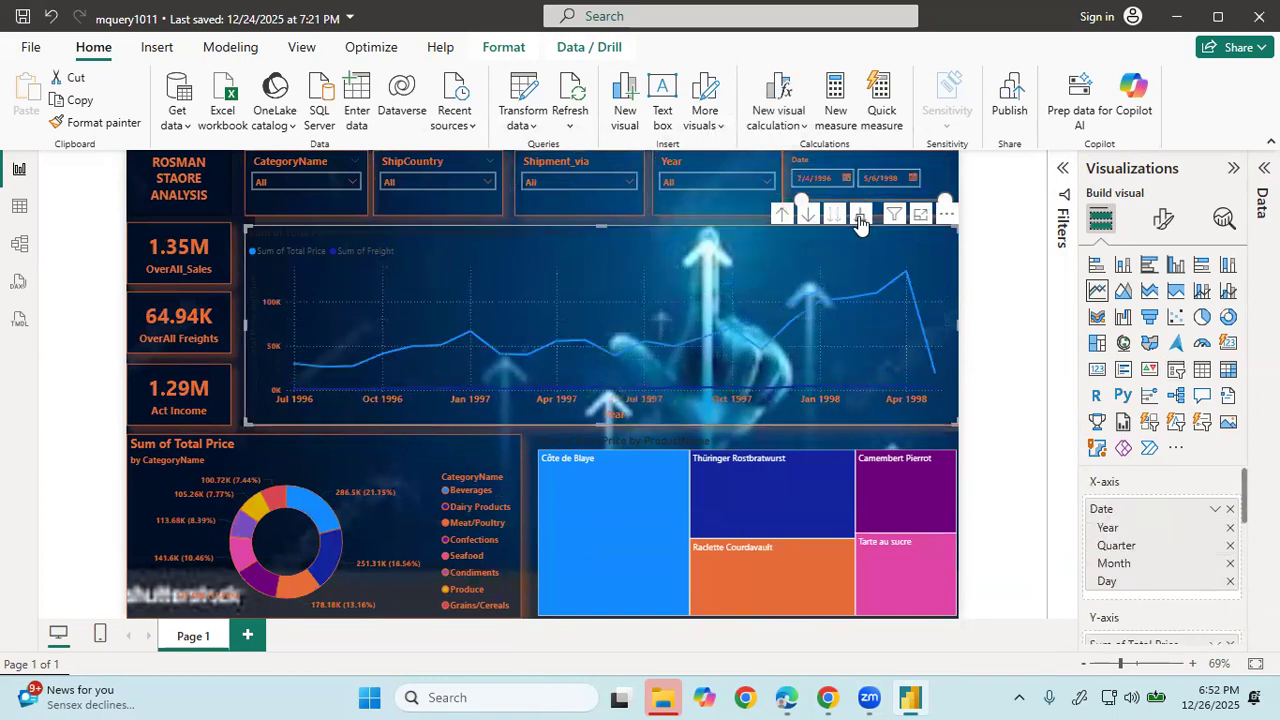
pyautogui.click(859, 218)
pyautogui.click(993, 382)
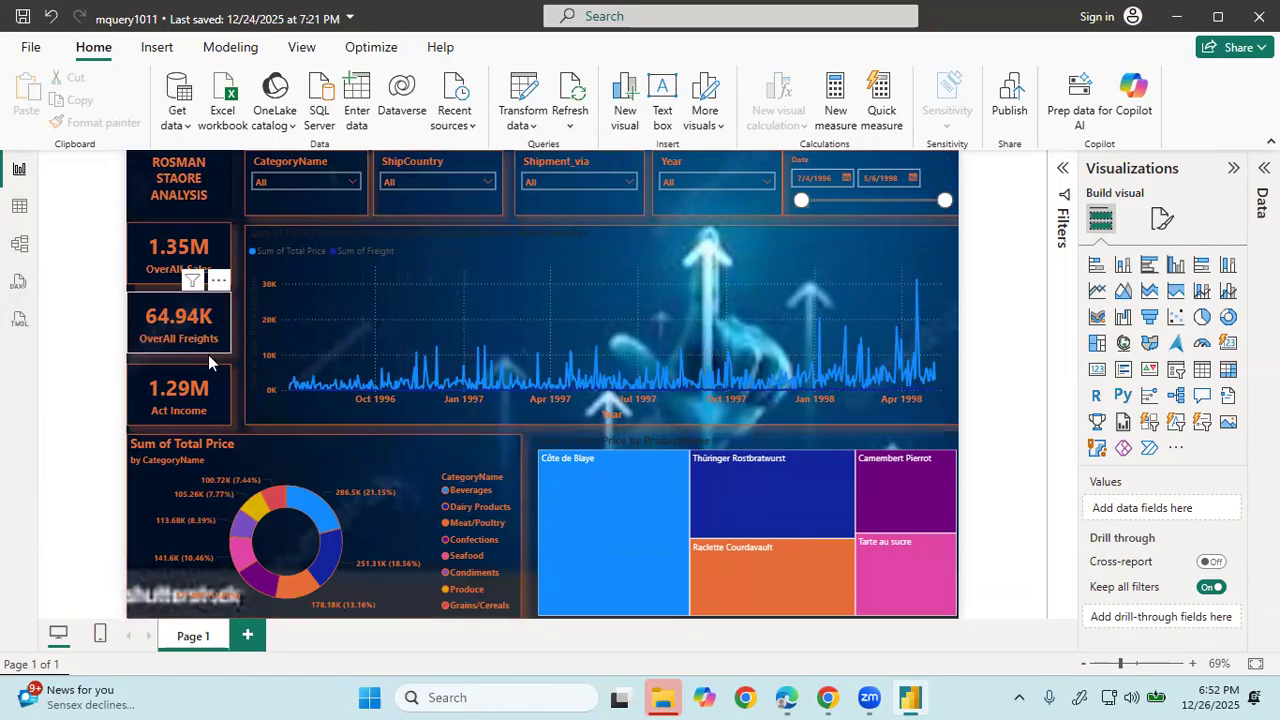
# - Lower the upper edge of the line chart to leave an empty strip beneath the slicers
pyautogui.moveTo(540, 373)
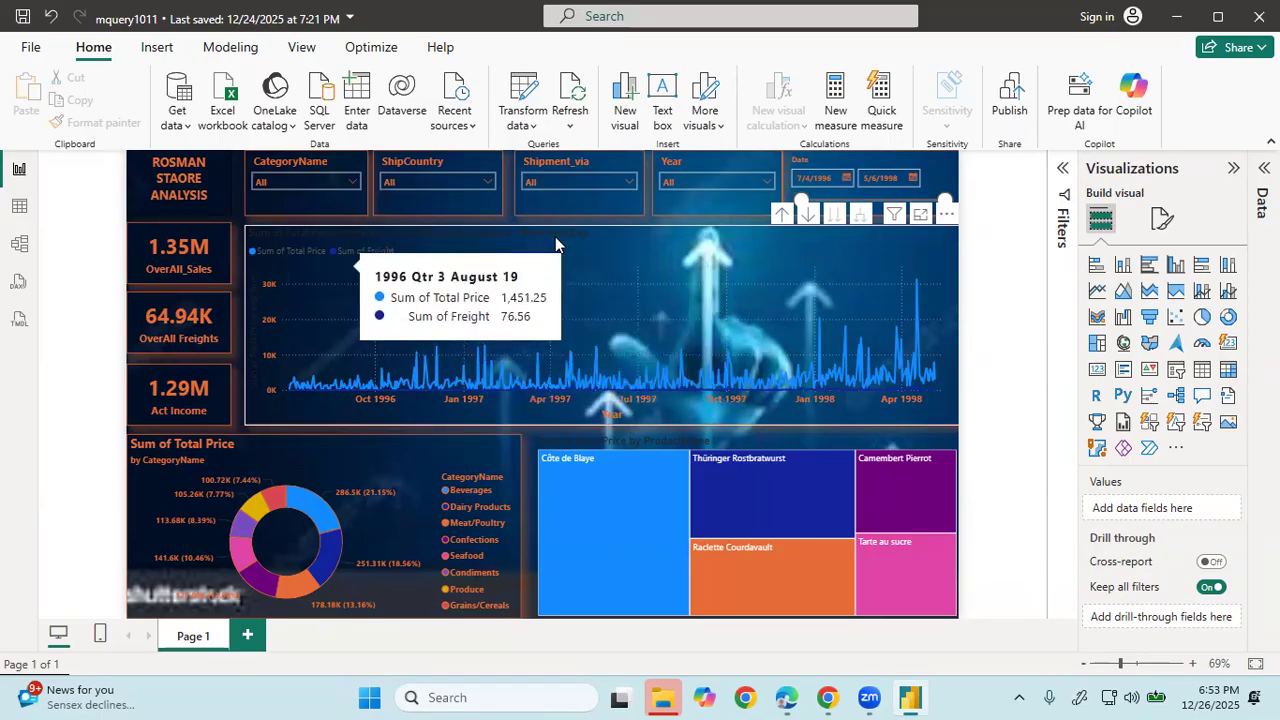
pyautogui.click(617, 234)
pyautogui.moveTo(600, 224); pyautogui.dragTo(594, 255)
pyautogui.click(435, 233)
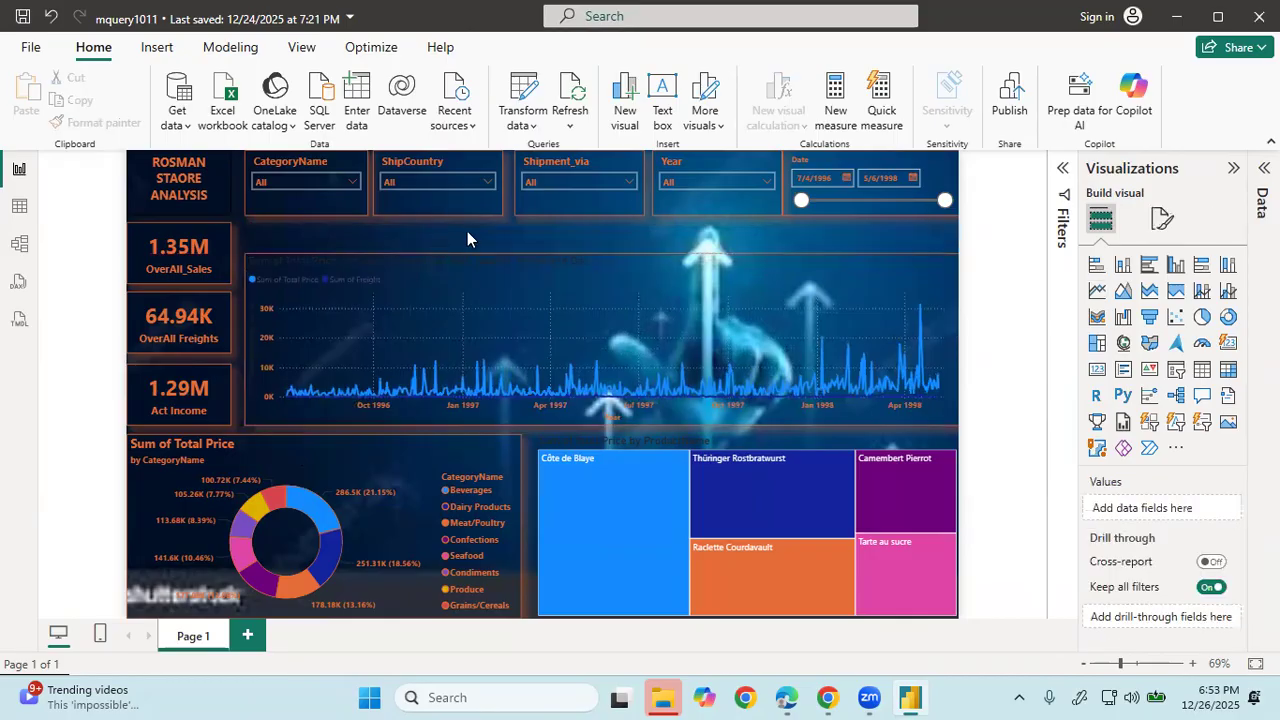
pyautogui.click(594, 258)
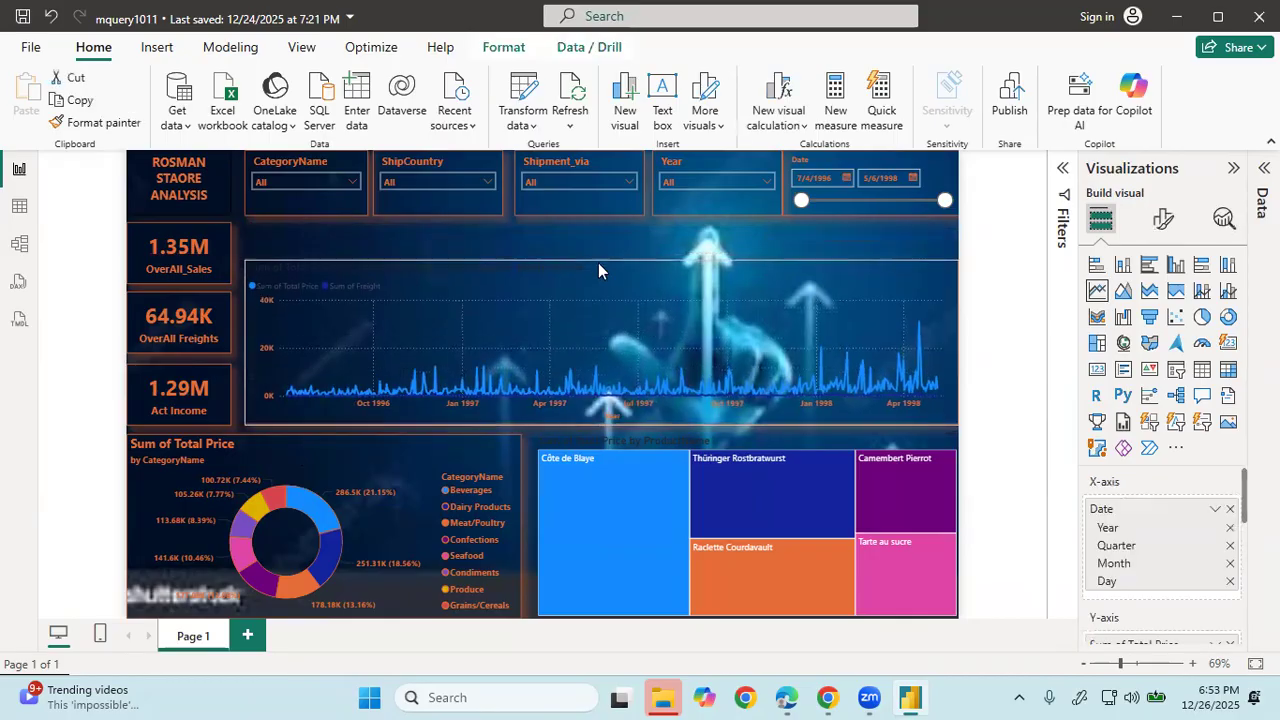
pyautogui.click(418, 225)
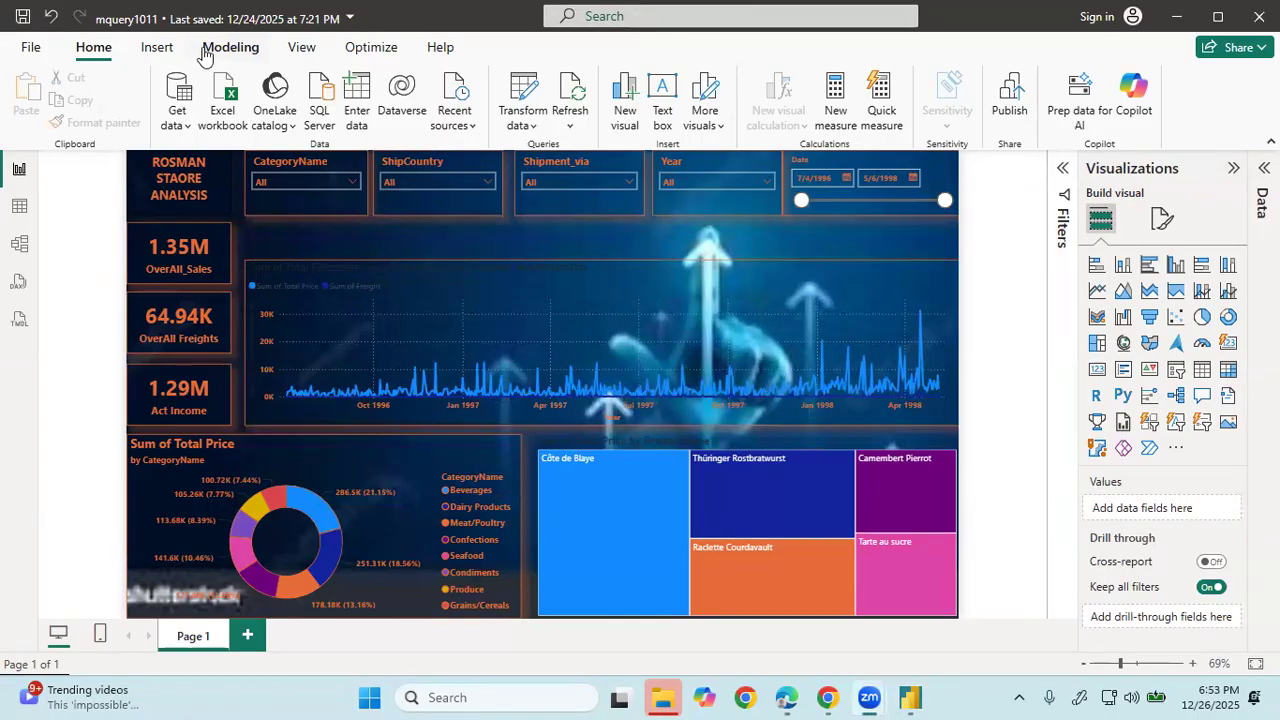
# - Insert a rounded rectangle shape on the page and cancel the sign-in prompt
pyautogui.click(157, 52)
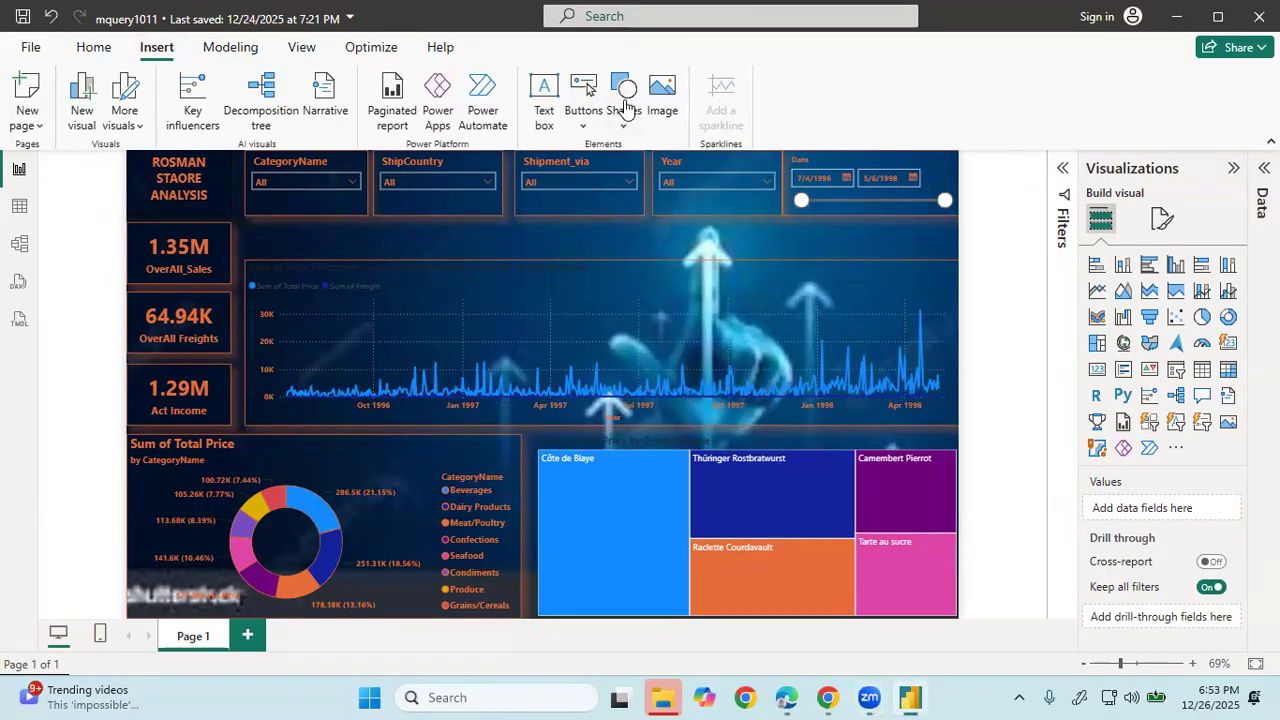
pyautogui.click(626, 110)
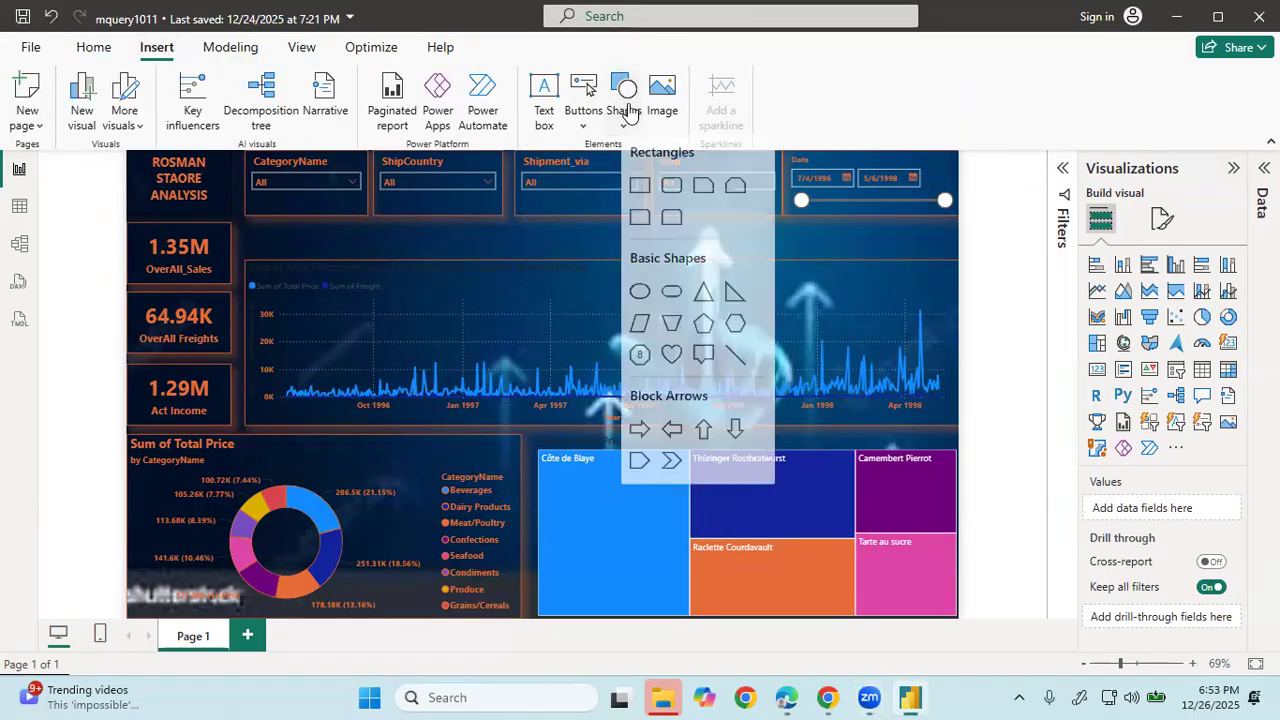
pyautogui.click(671, 196)
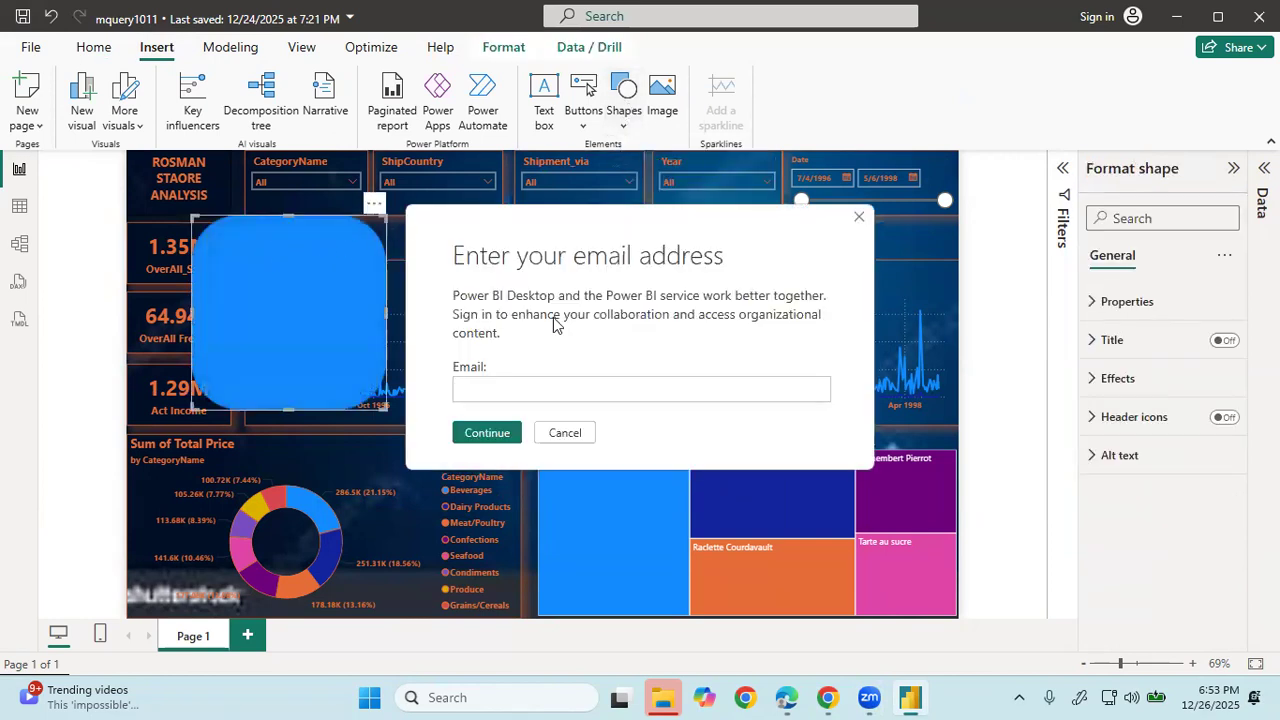
pyautogui.click(566, 433)
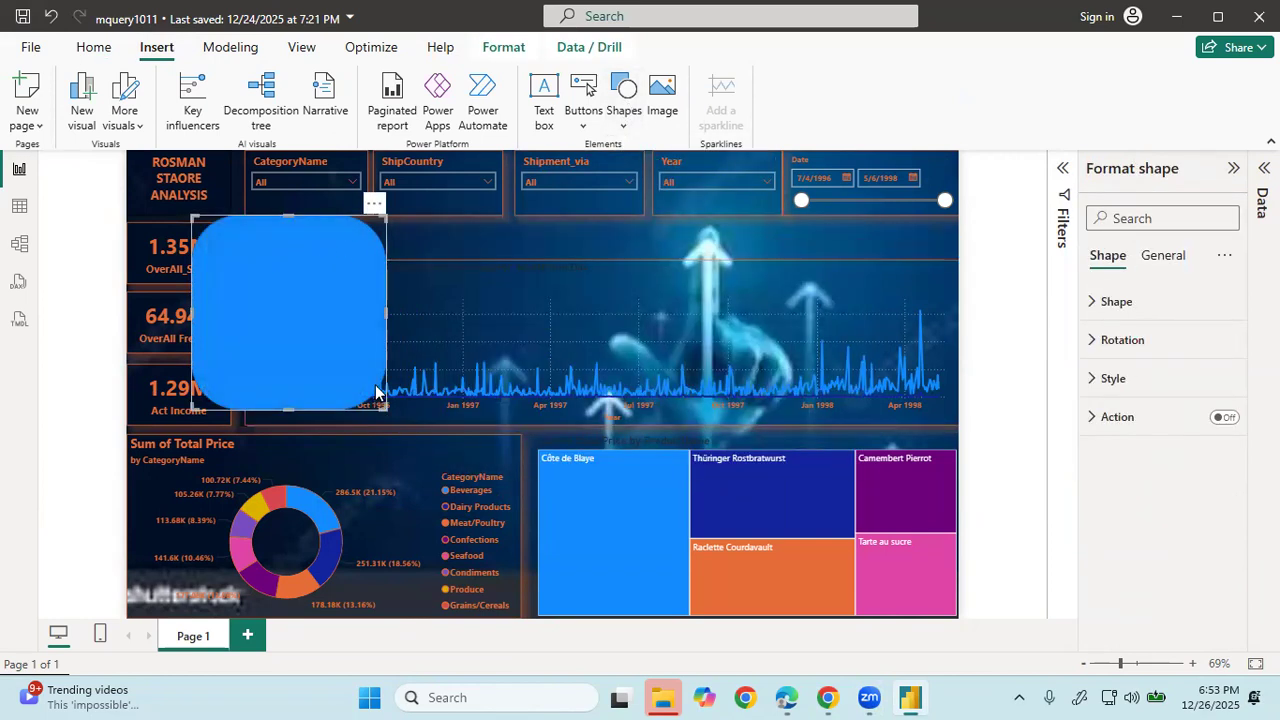
# - Shrink the rounded rectangle into a slim bar and move it off the OverAll_Sales card, cancelling each sign-in prompt
pyautogui.moveTo(378, 393); pyautogui.dragTo(386, 284)
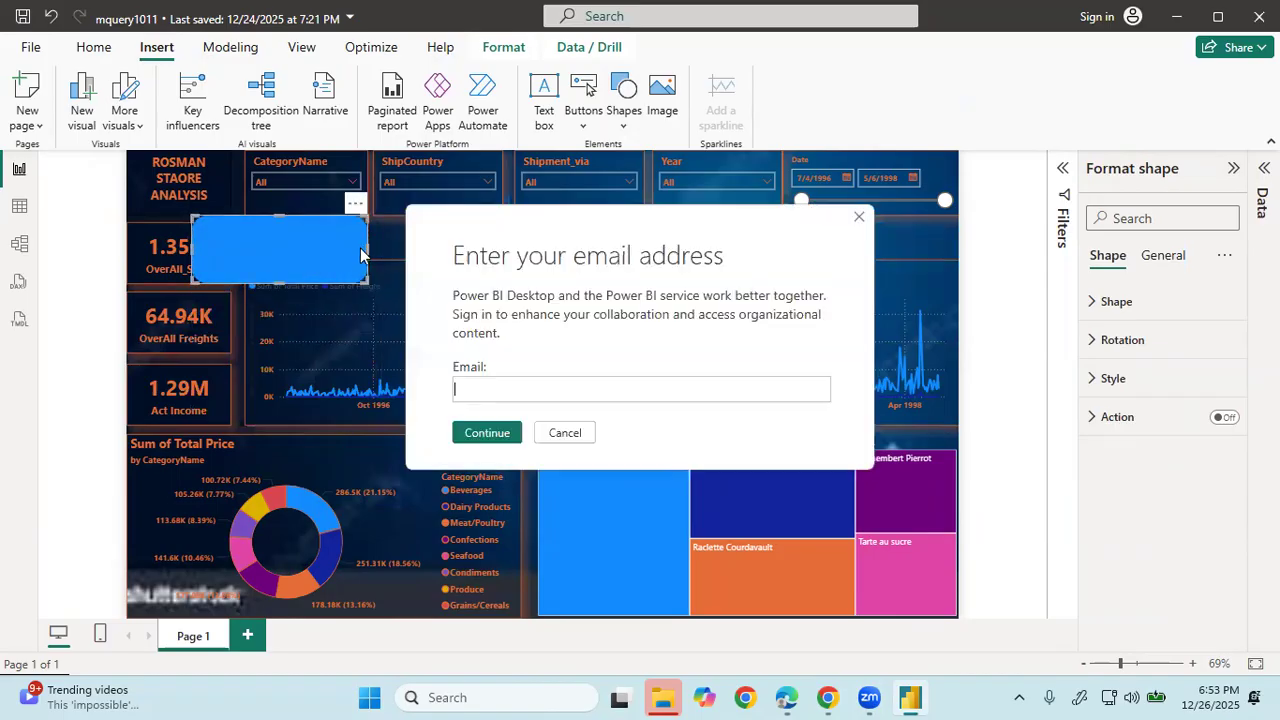
pyautogui.click(565, 433)
pyautogui.moveTo(294, 270); pyautogui.dragTo(364, 270)
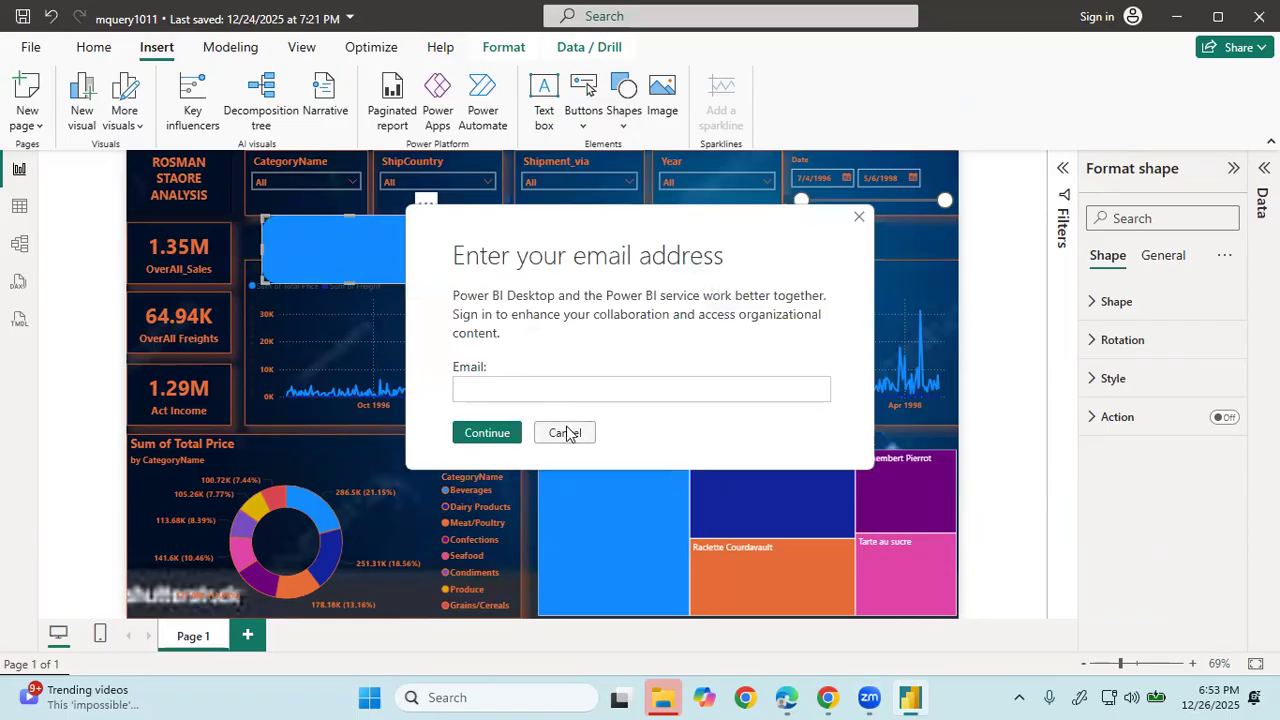
pyautogui.click(565, 433)
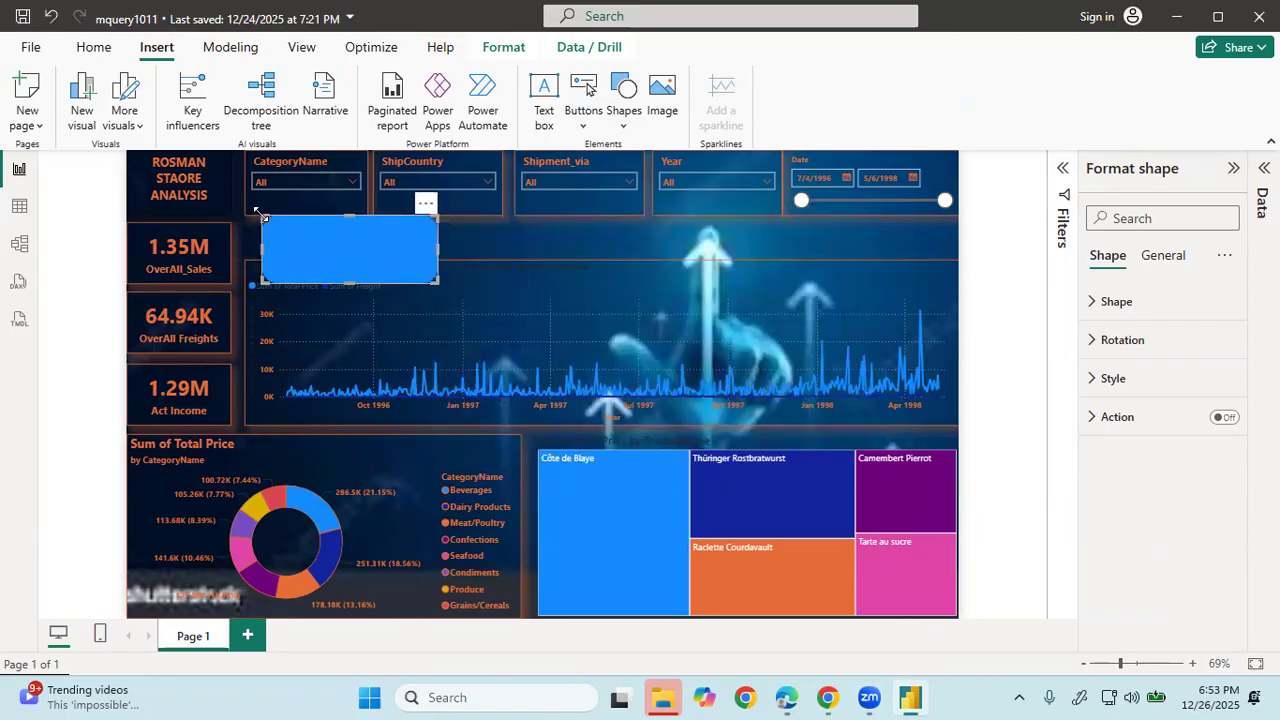
pyautogui.moveTo(256, 212); pyautogui.dragTo(276, 237)
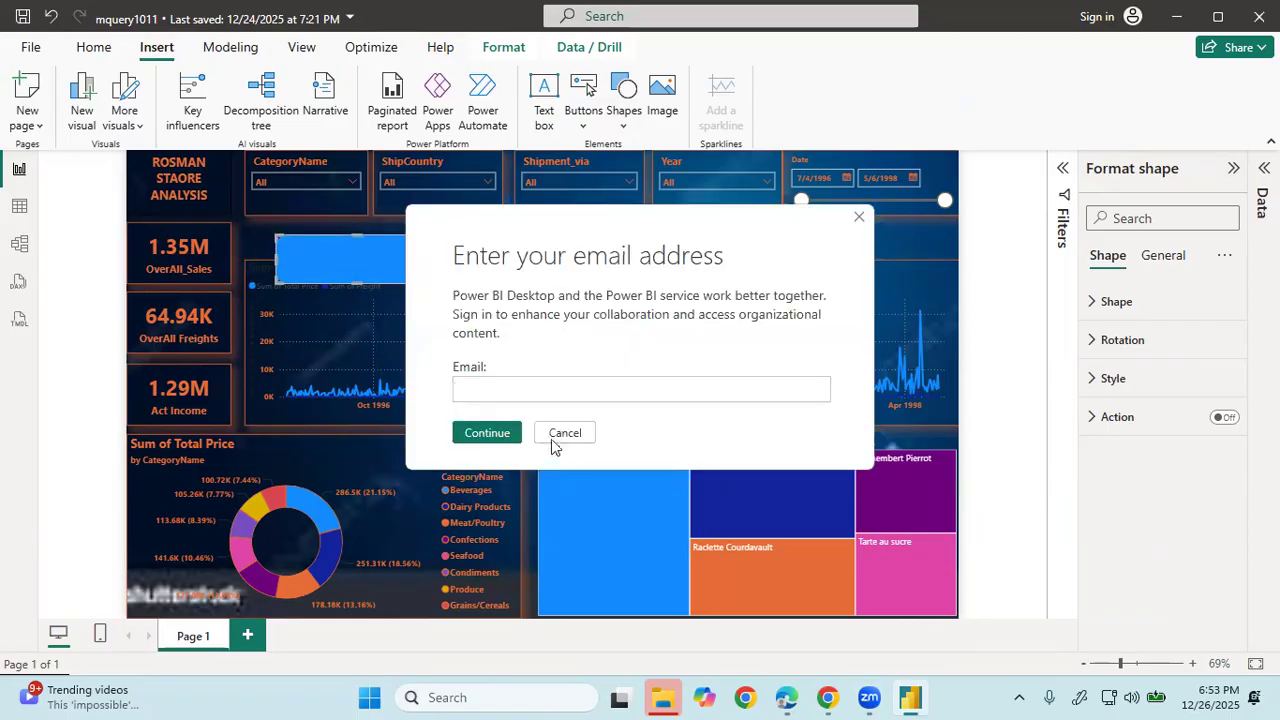
pyautogui.click(552, 438)
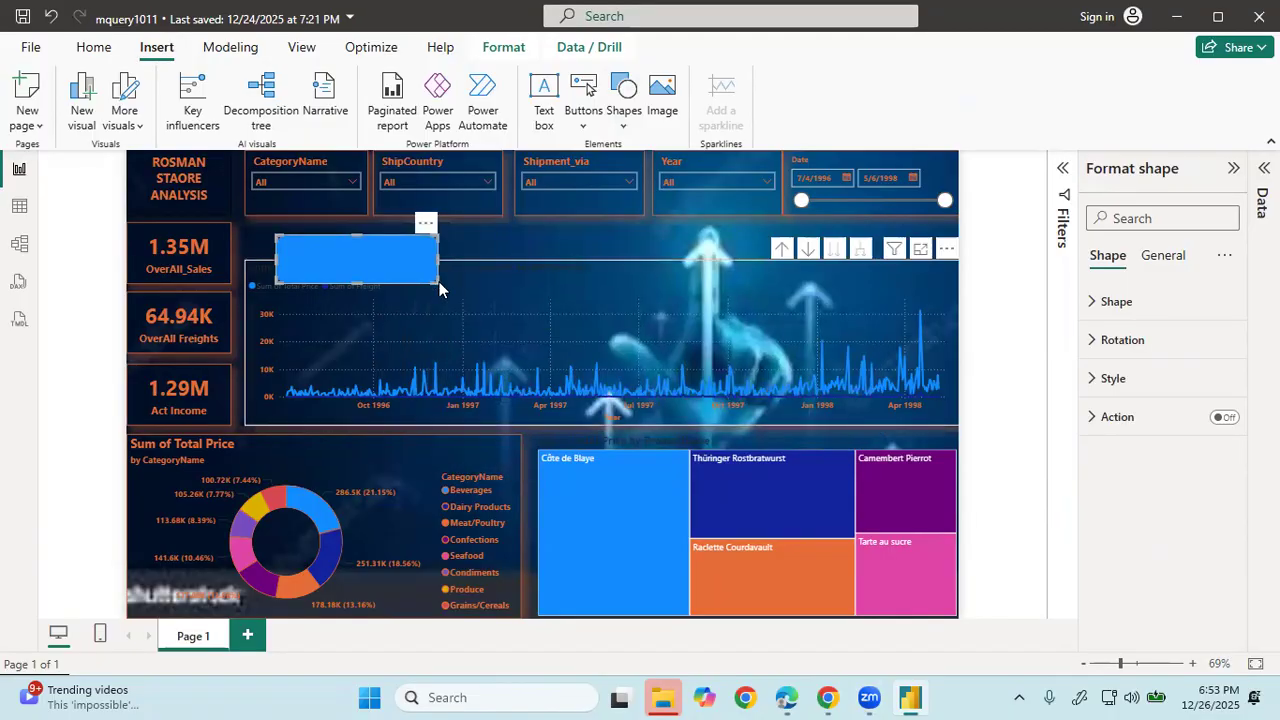
pyautogui.moveTo(441, 290); pyautogui.dragTo(420, 271)
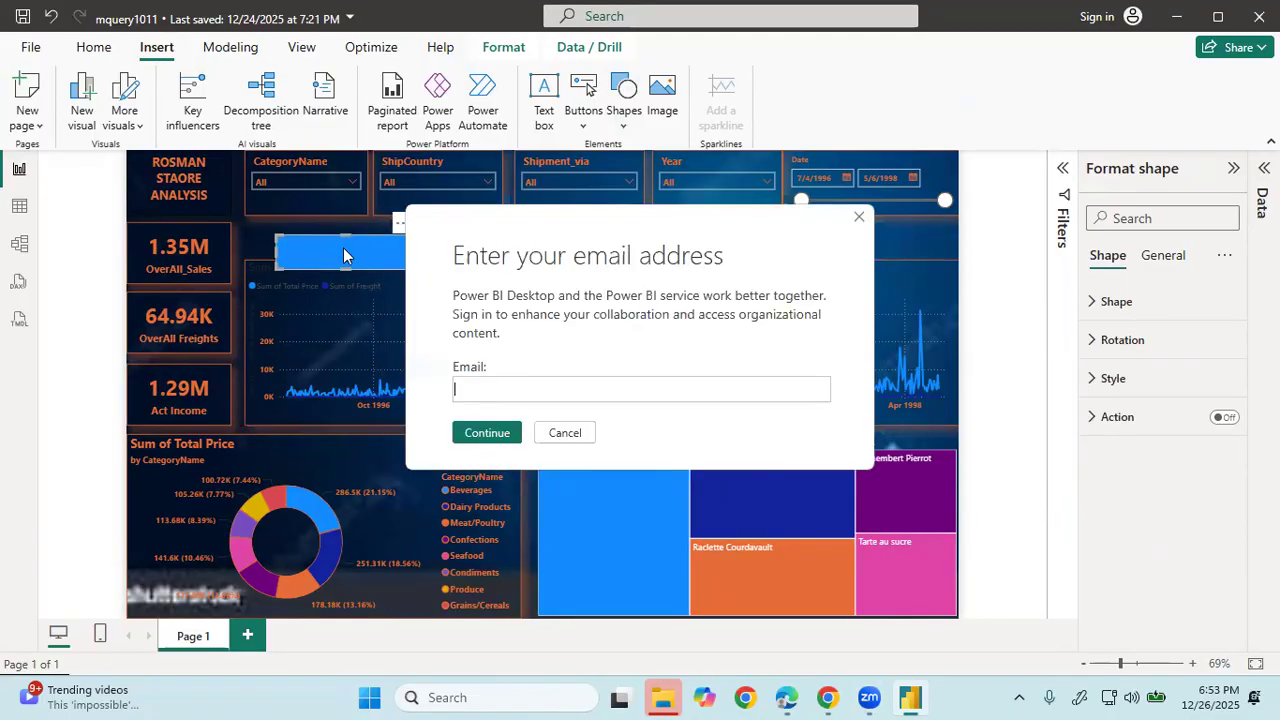
pyautogui.click(560, 433)
# - Fit the blue bar into the strip between the CategoryName slicer and the line chart, and open its general format settings
pyautogui.moveTo(324, 249); pyautogui.dragTo(297, 240)
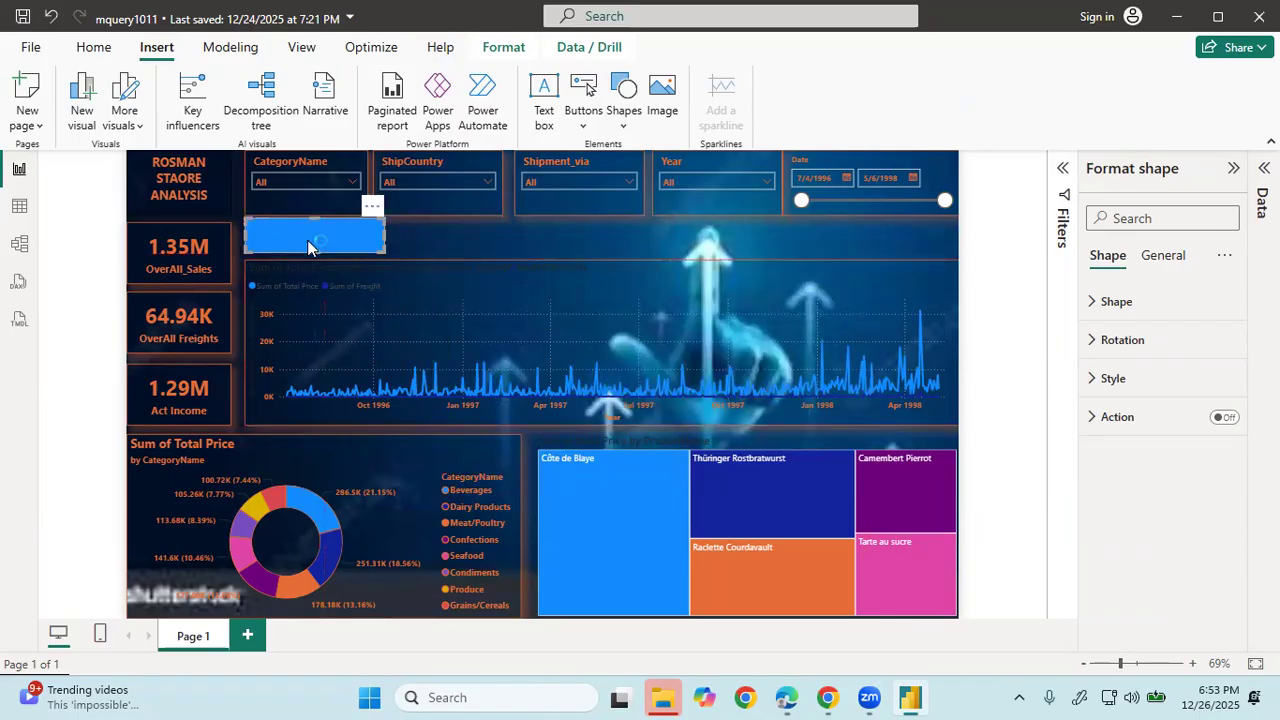
pyautogui.click(564, 434)
pyautogui.moveTo(382, 222); pyautogui.dragTo(377, 227)
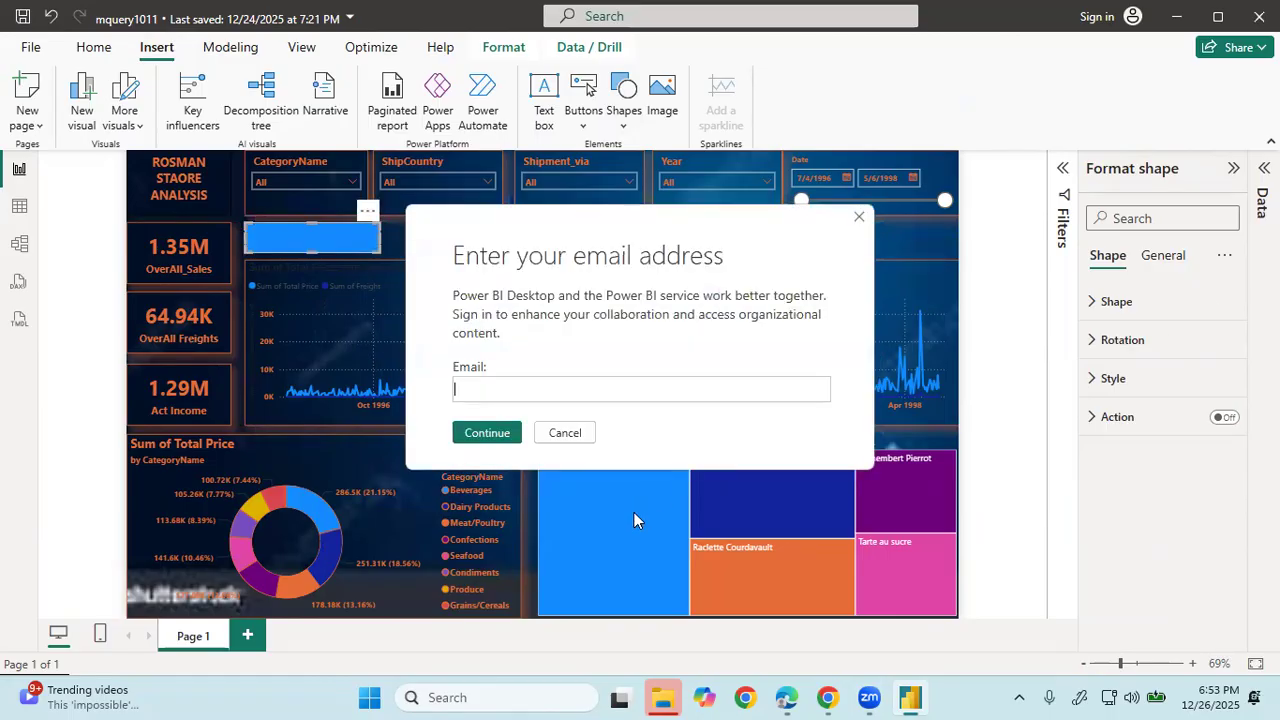
pyautogui.click(564, 432)
pyautogui.click(1160, 262)
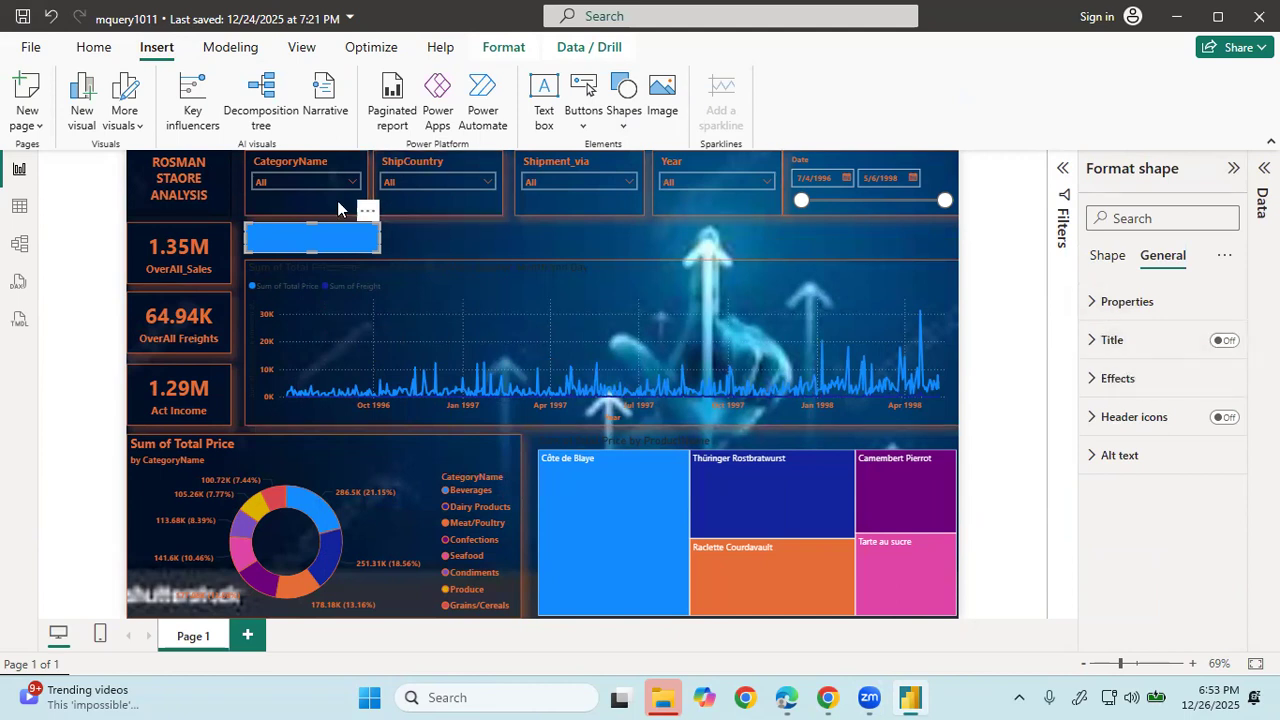
# - Select the blue bar above the line chart and turn on its Action option, dismissing the sign-in prompts
pyautogui.click(447, 238)
pyautogui.click(347, 229)
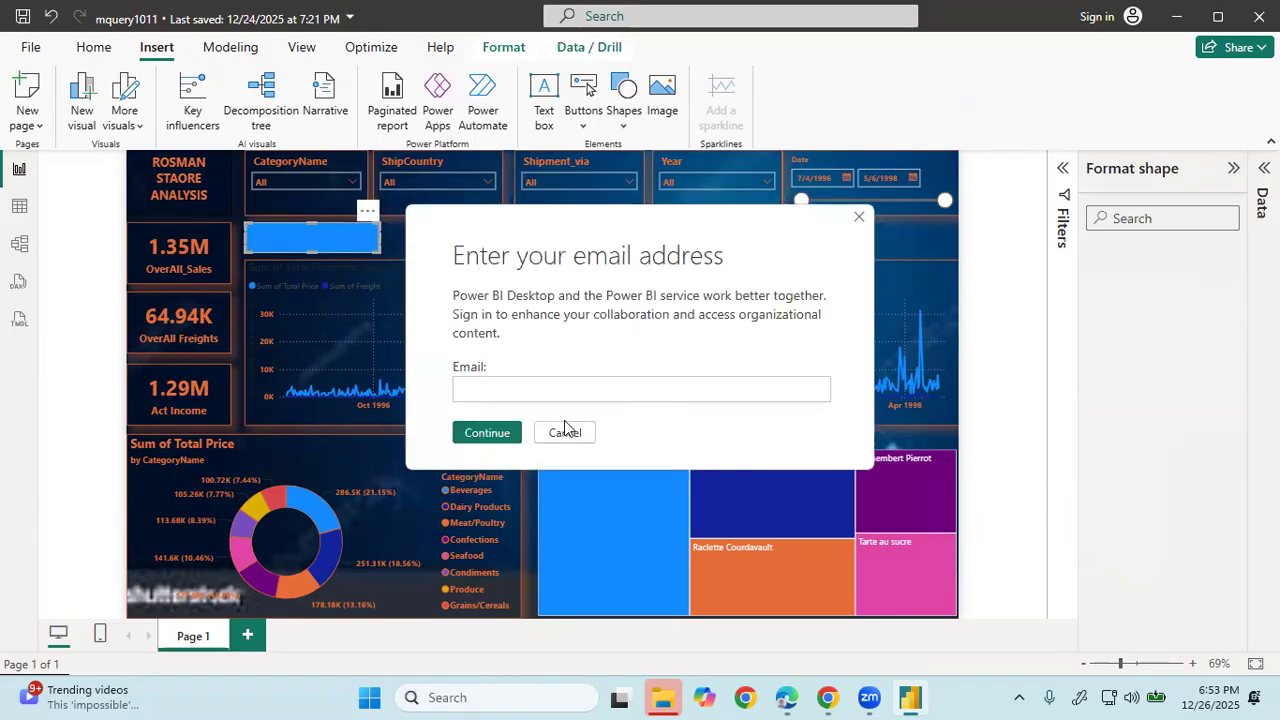
pyautogui.click(565, 430)
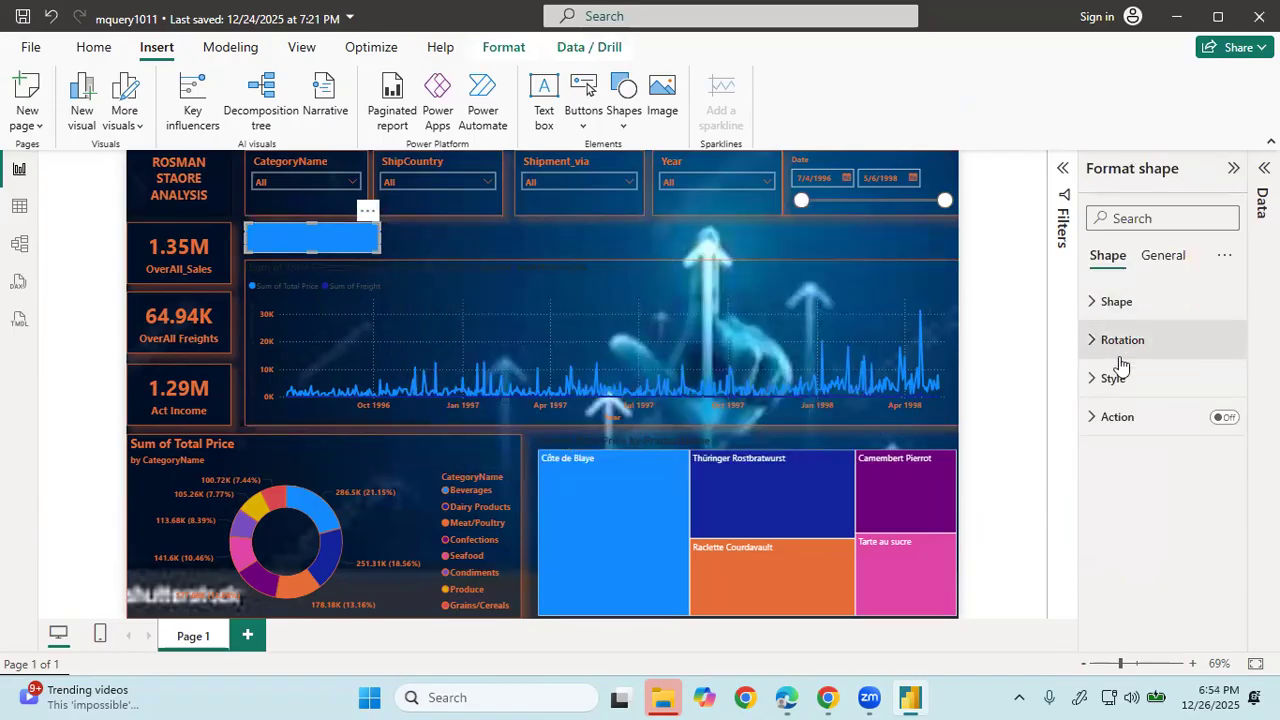
pyautogui.click(1225, 418)
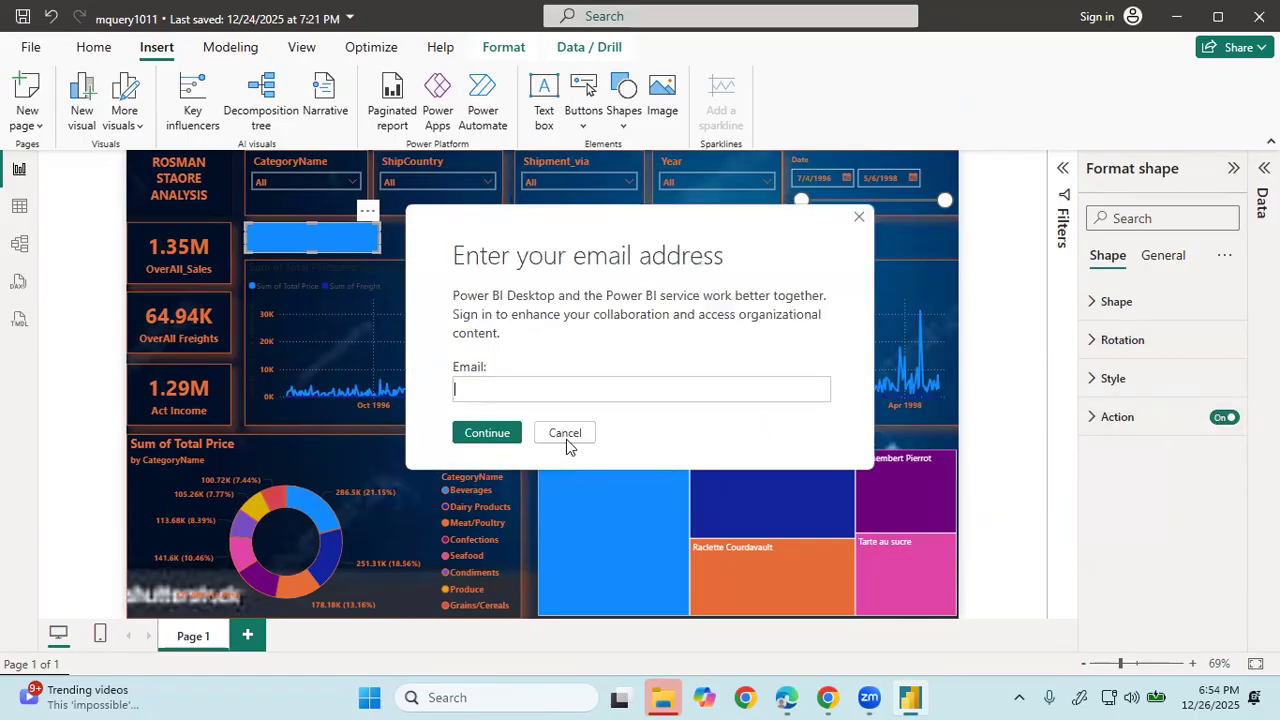
pyautogui.click(565, 433)
# - Turn on the blue bar's title and set its text to HOME, dismissing the sign-in prompts
pyautogui.click(1162, 256)
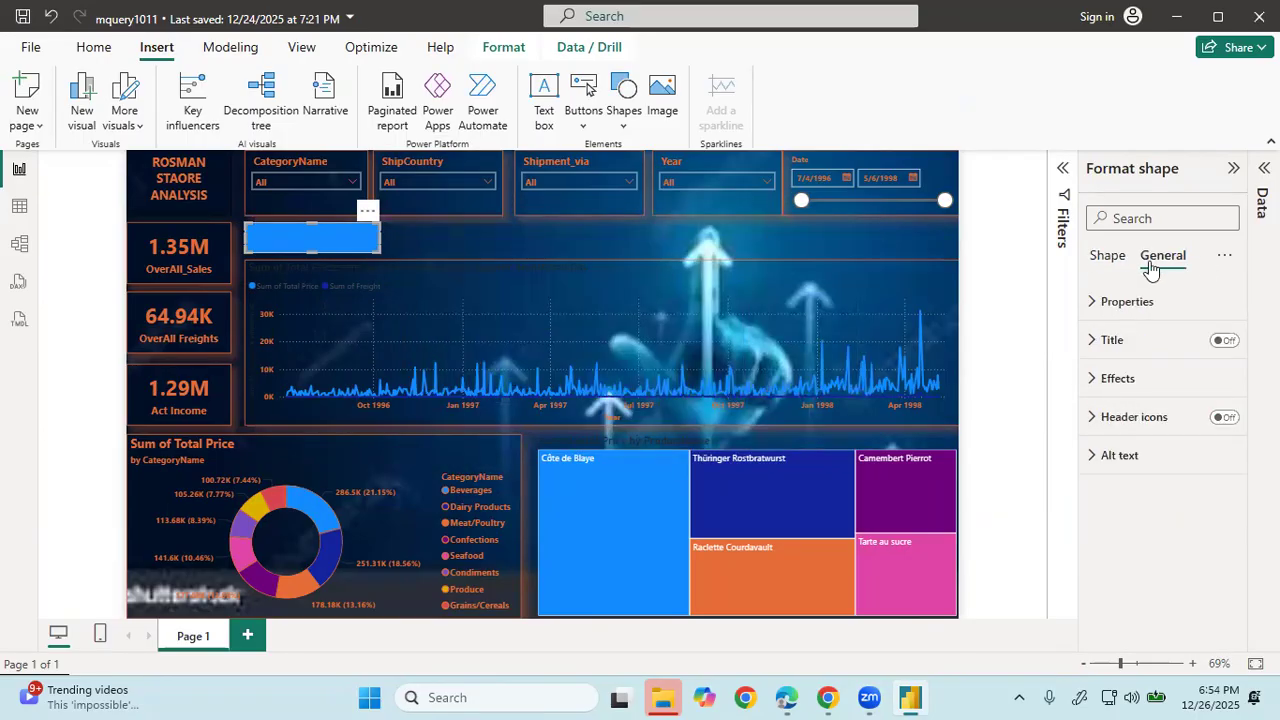
pyautogui.click(1134, 341)
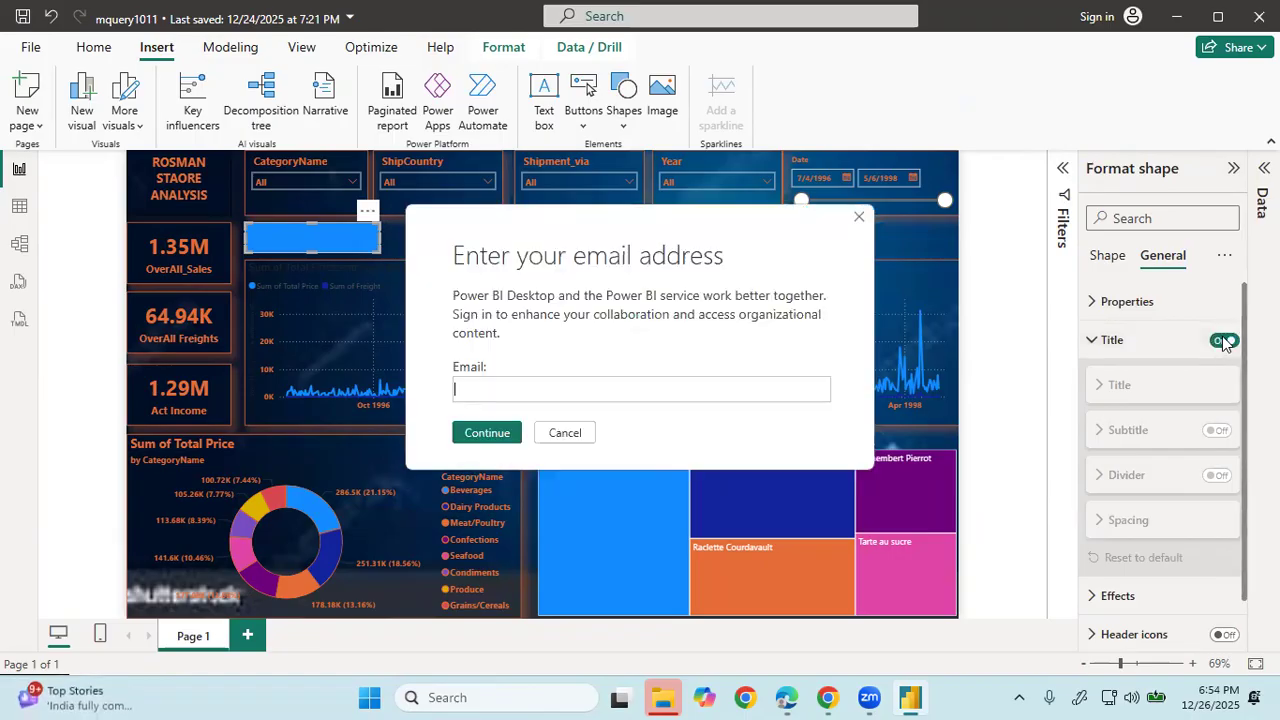
pyautogui.click(563, 433)
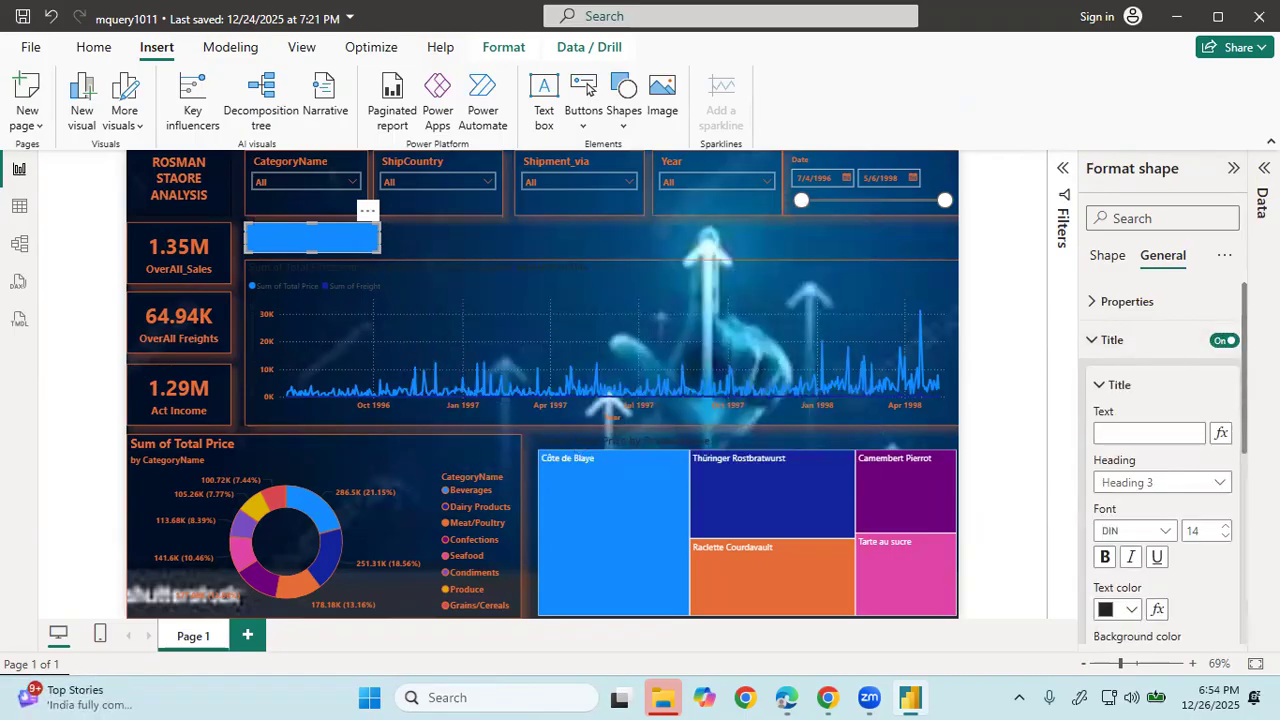
pyautogui.click(1146, 440)
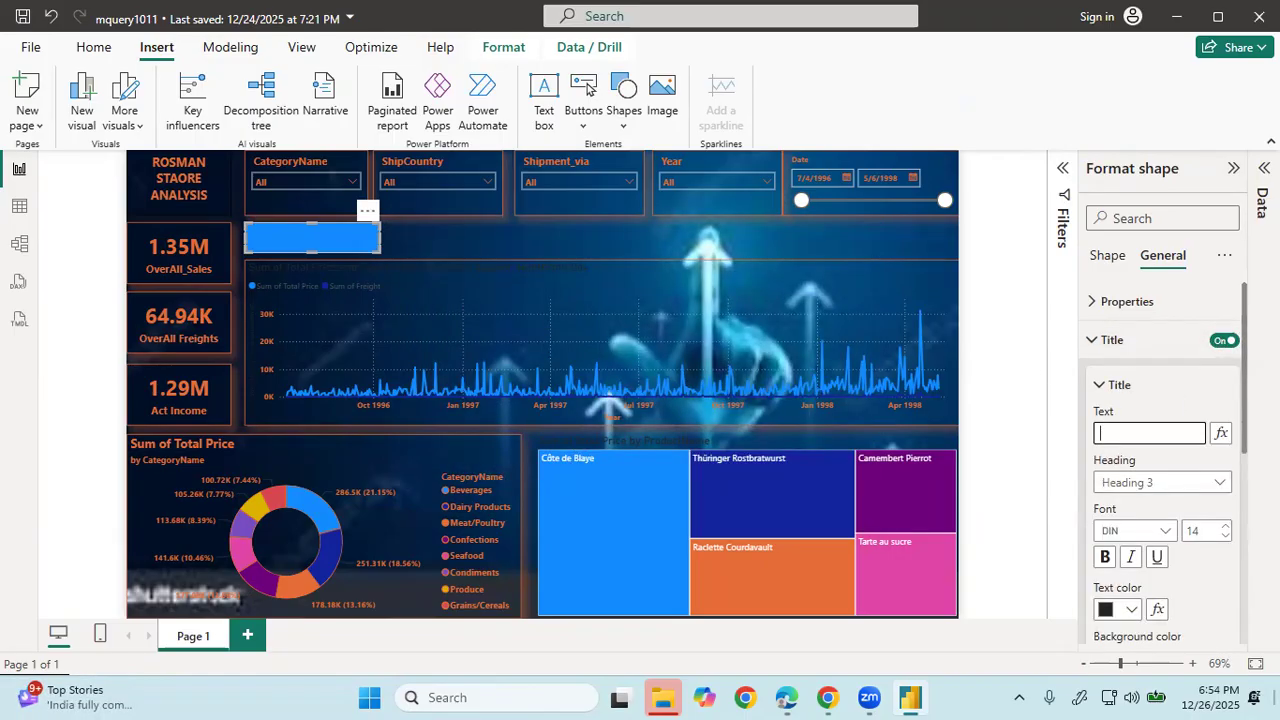
pyautogui.press('Return')
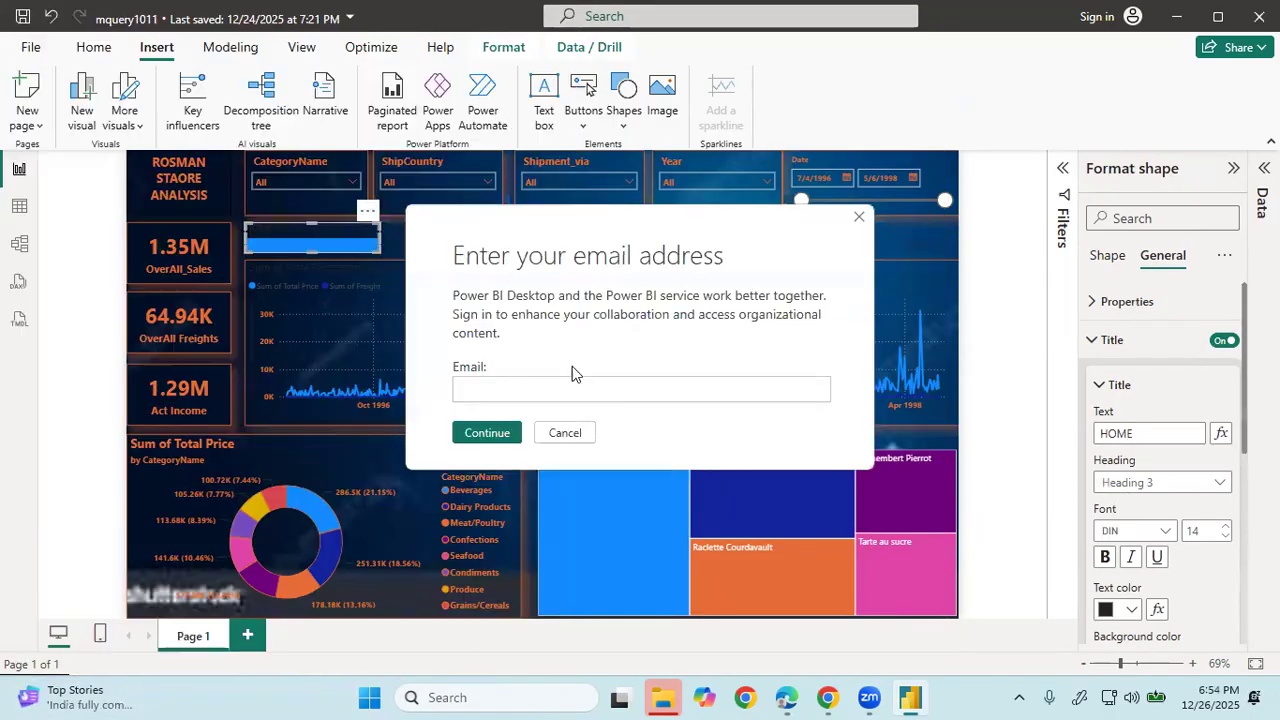
pyautogui.click(563, 433)
# - Set the HOME title's text color to orange and center it horizontally above the blue bar
pyautogui.scroll(-3, 1135, 505)
pyautogui.scroll(-2, 1135, 505)
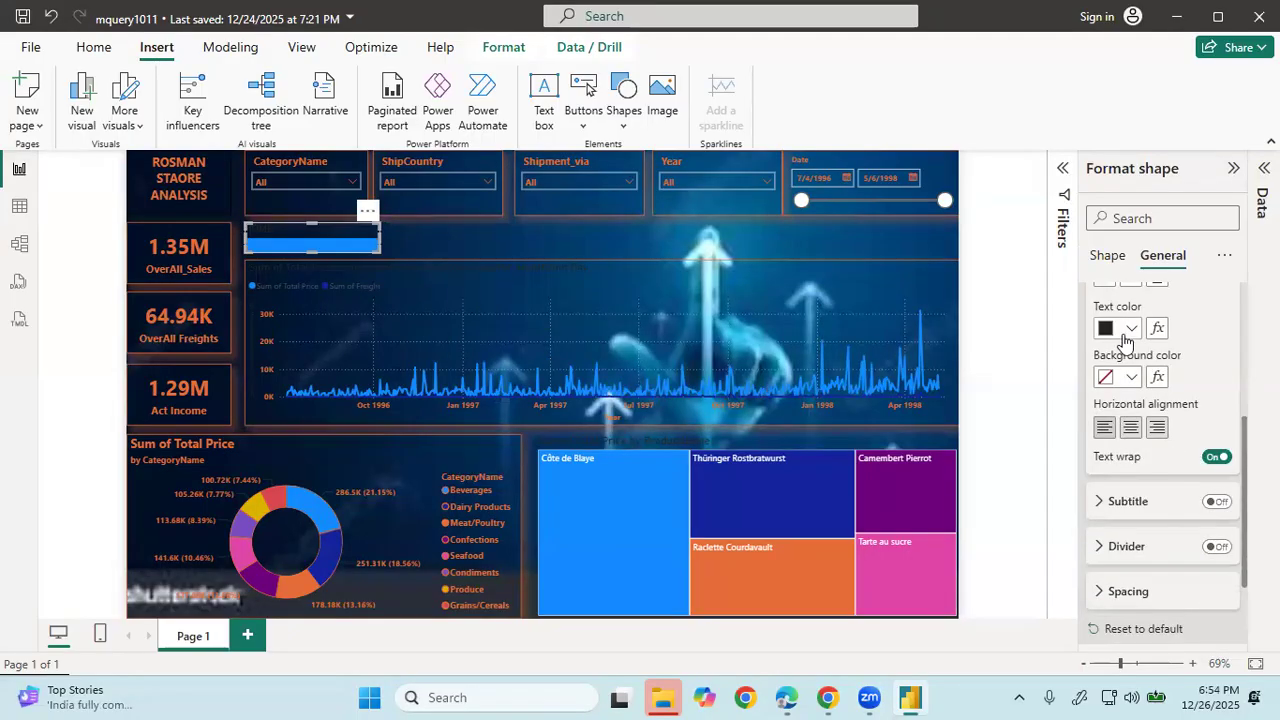
pyautogui.click(1131, 328)
pyautogui.click(1091, 391)
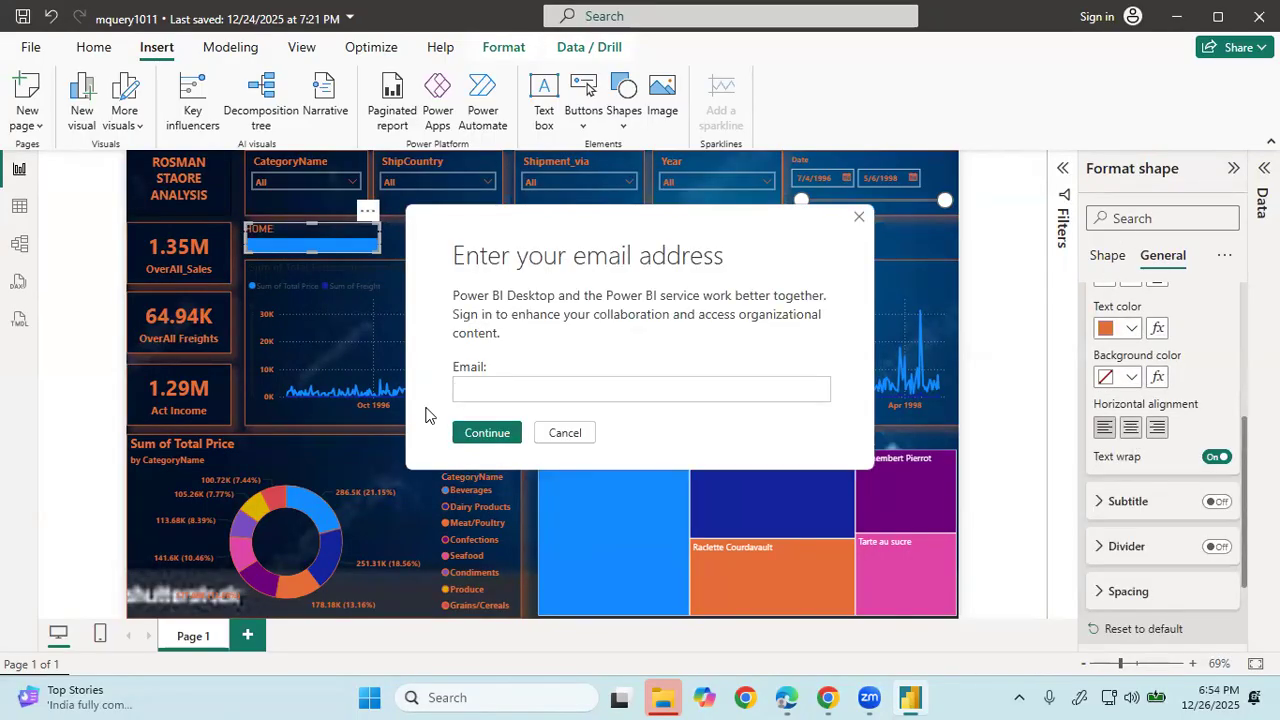
pyautogui.click(588, 433)
pyautogui.click(1131, 427)
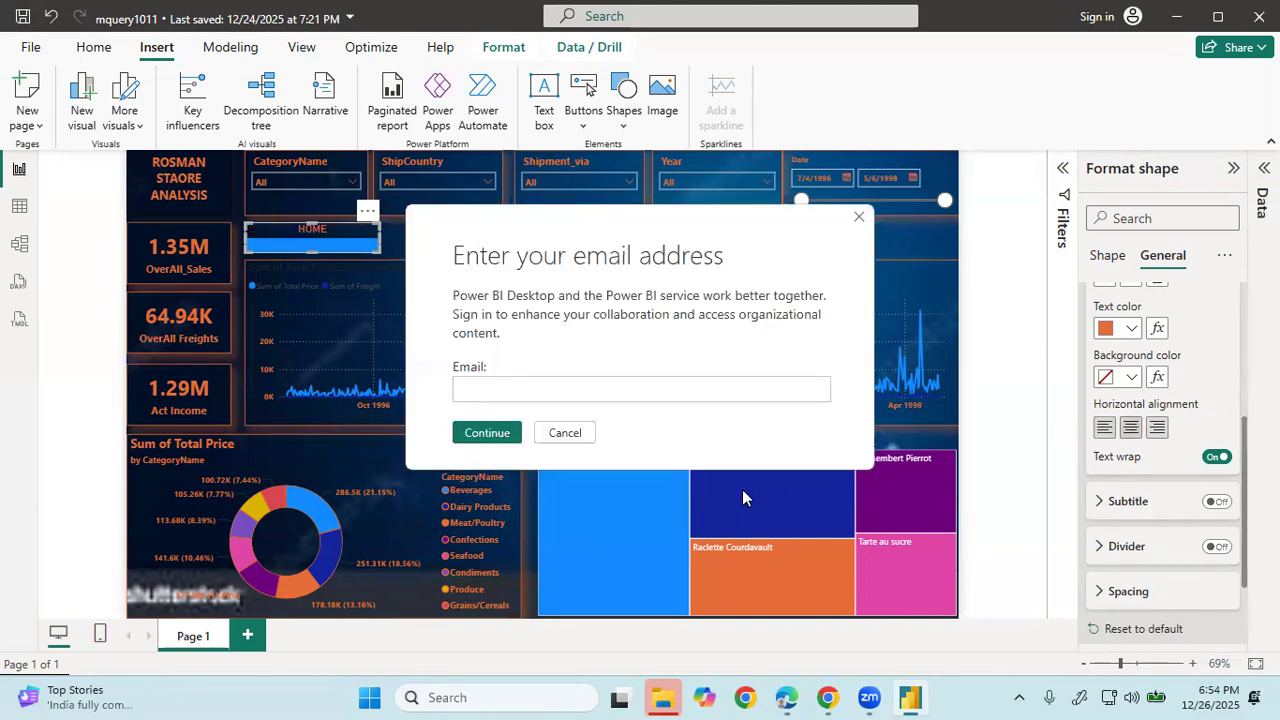
pyautogui.click(548, 437)
pyautogui.scroll(-2, 1175, 497)
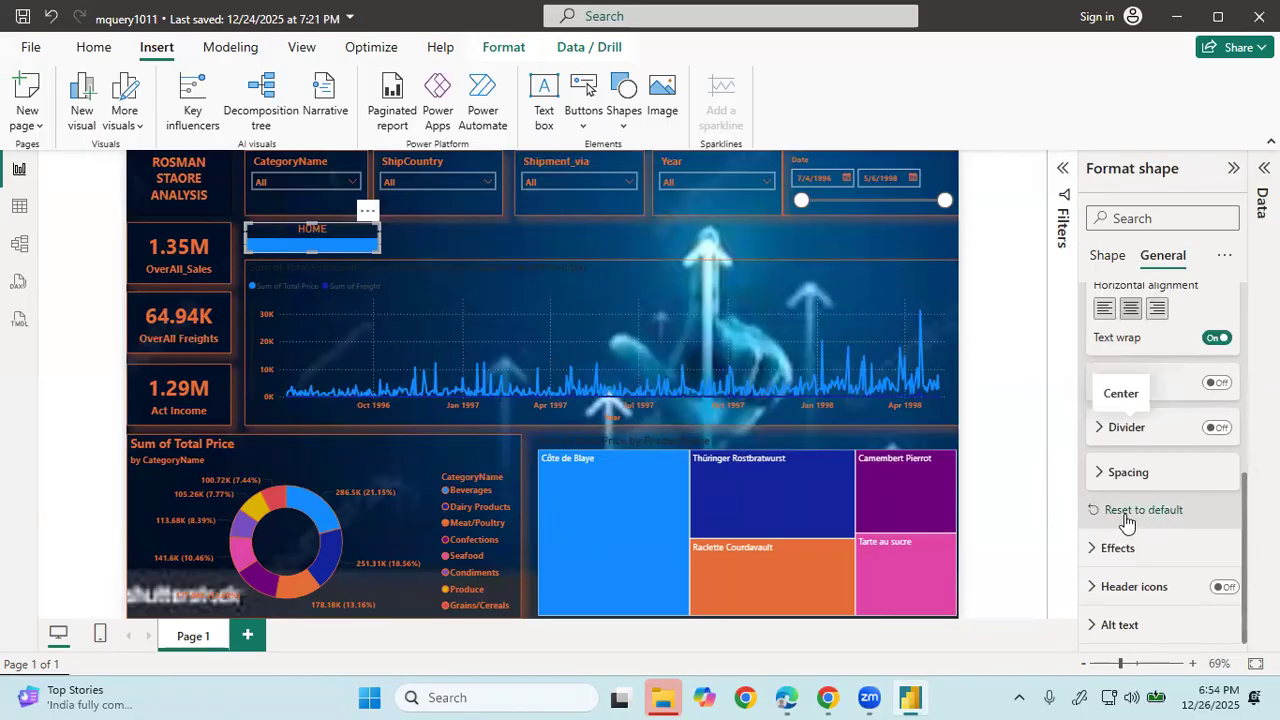
pyautogui.click(437, 230)
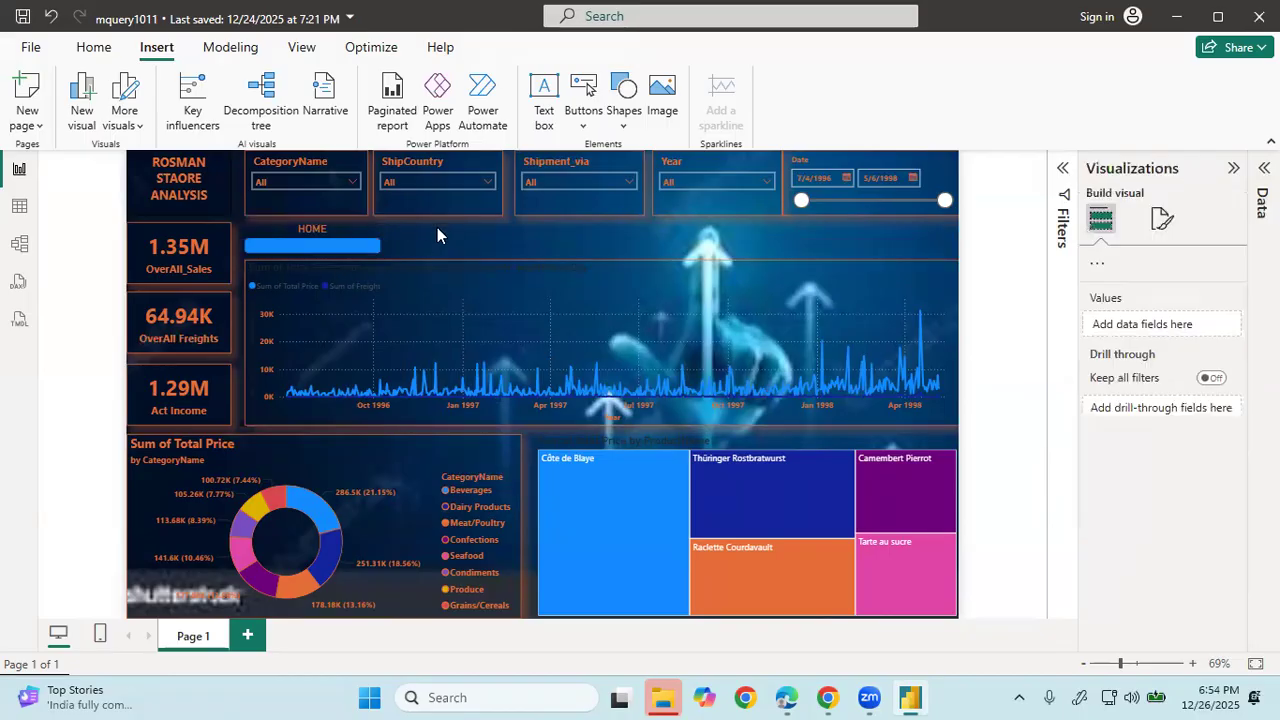
# - Remove the blue bar titled HOME from the report page
pyautogui.click(336, 246)
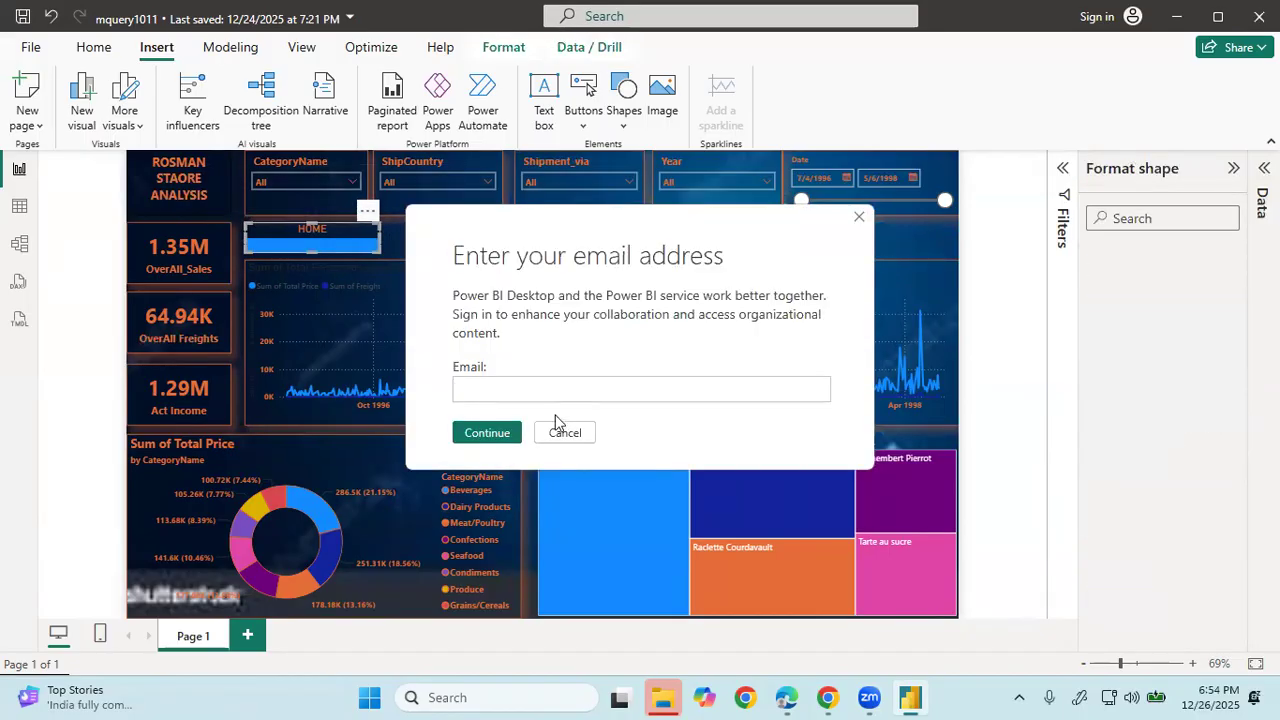
pyautogui.click(557, 426)
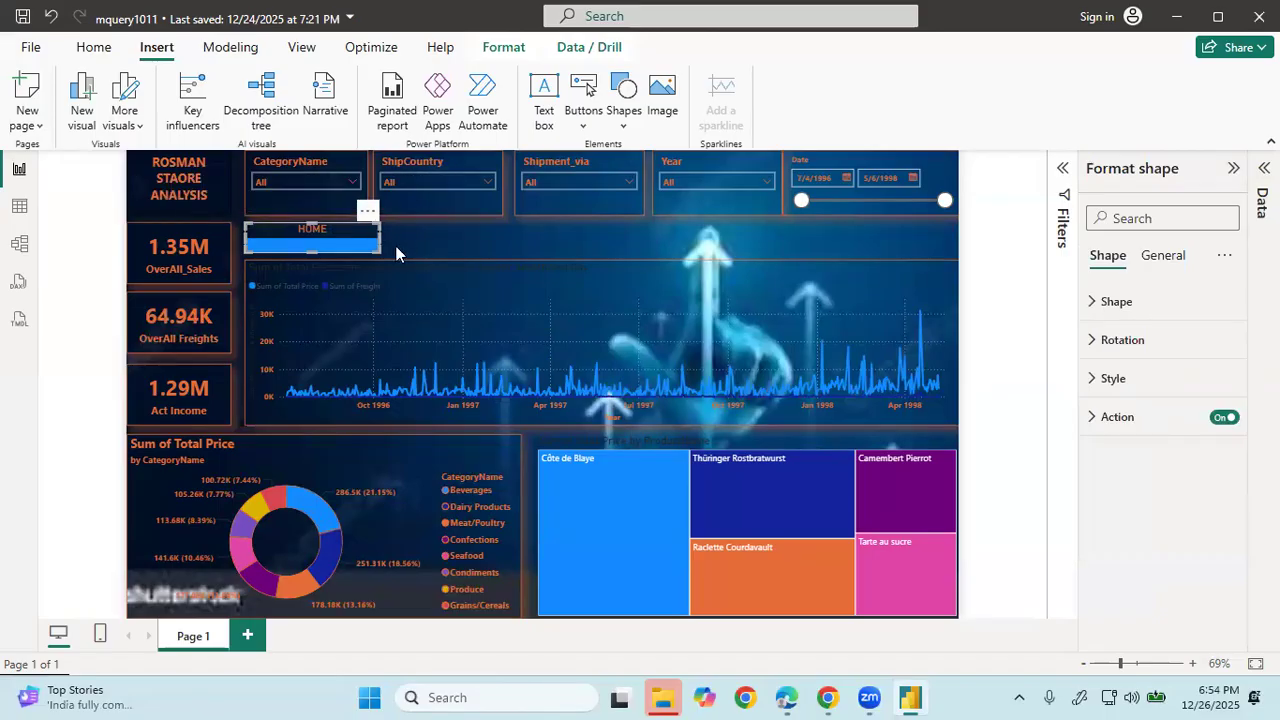
pyautogui.click(367, 210)
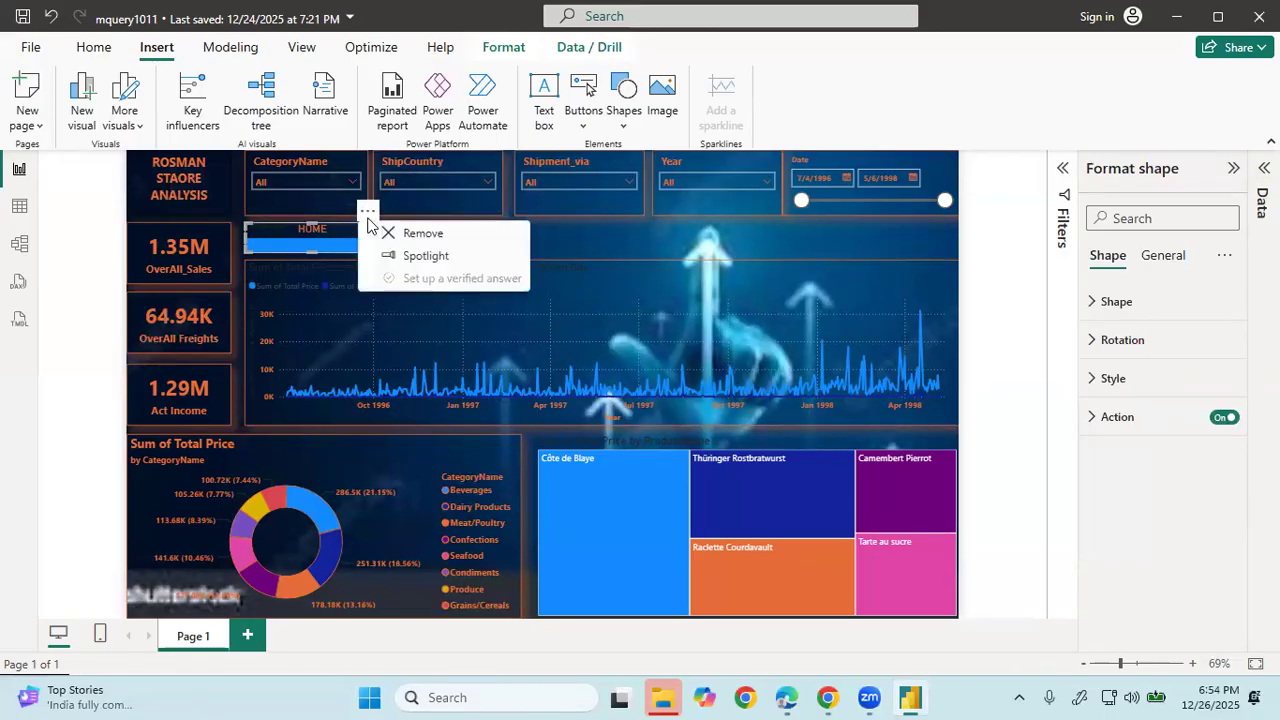
pyautogui.click(420, 234)
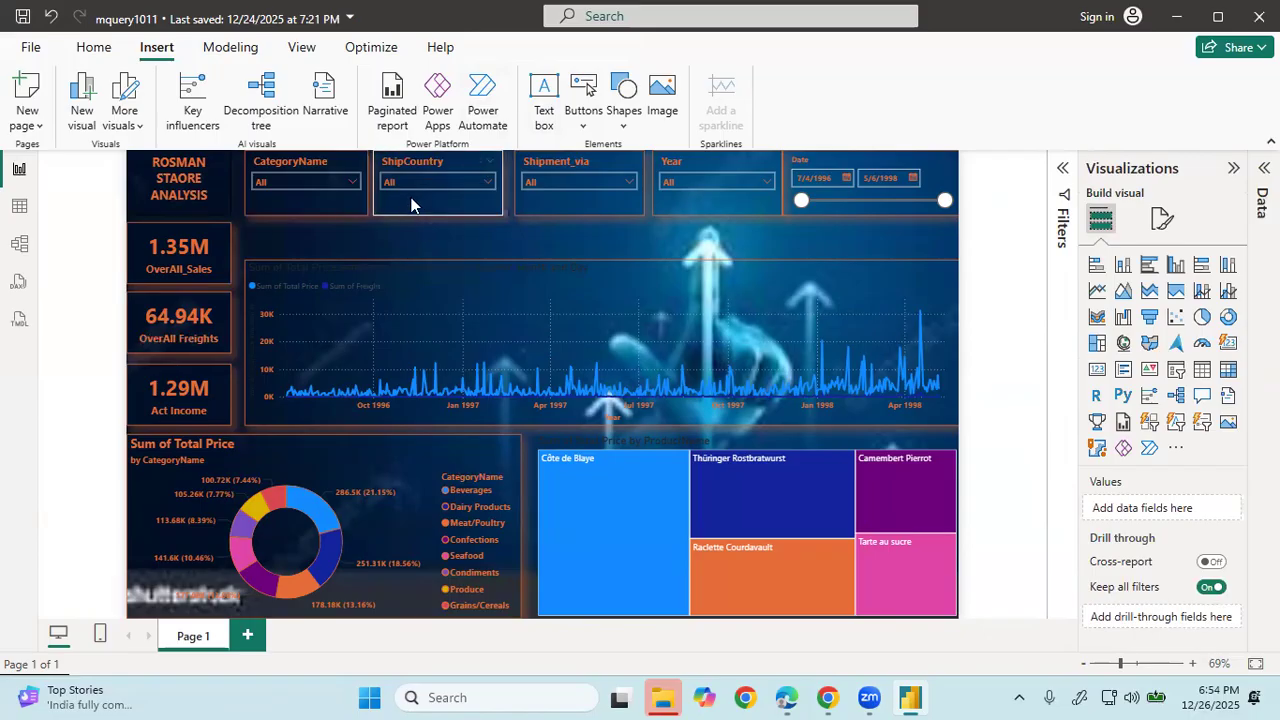
# - Insert a blank button and place it in the strip between the CategoryName slicer and the line chart
pyautogui.click(582, 124)
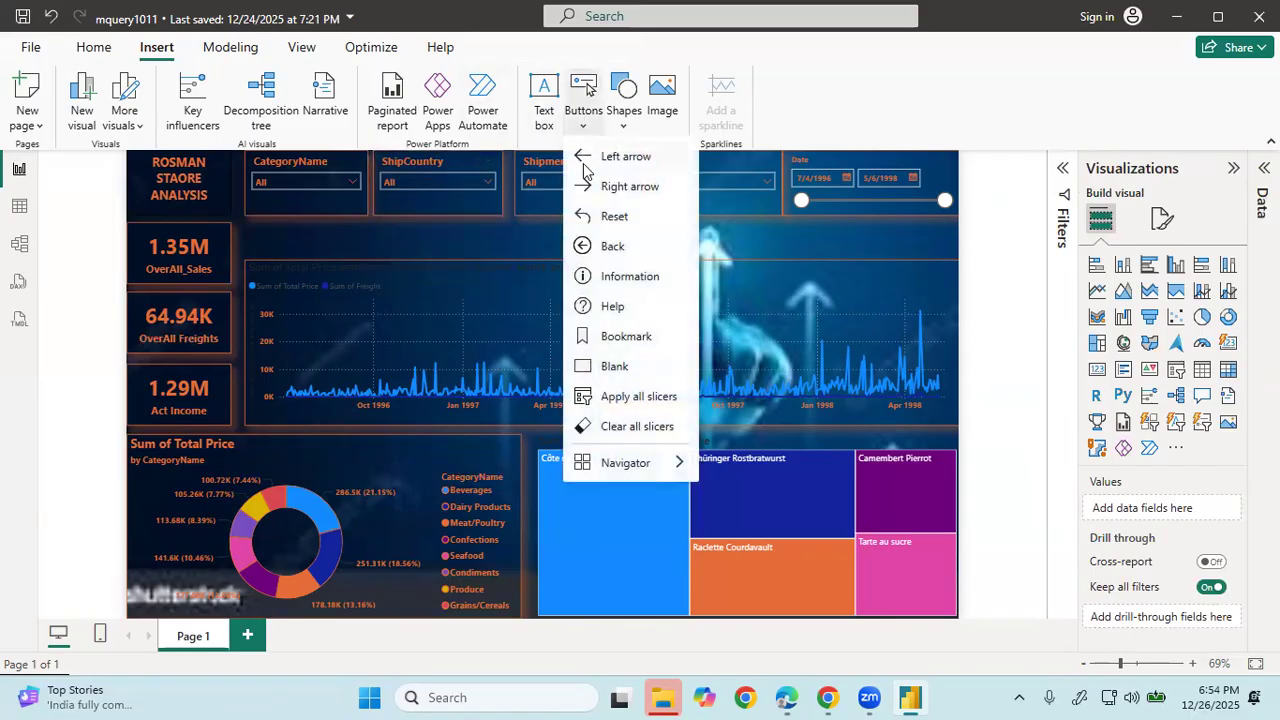
pyautogui.click(598, 368)
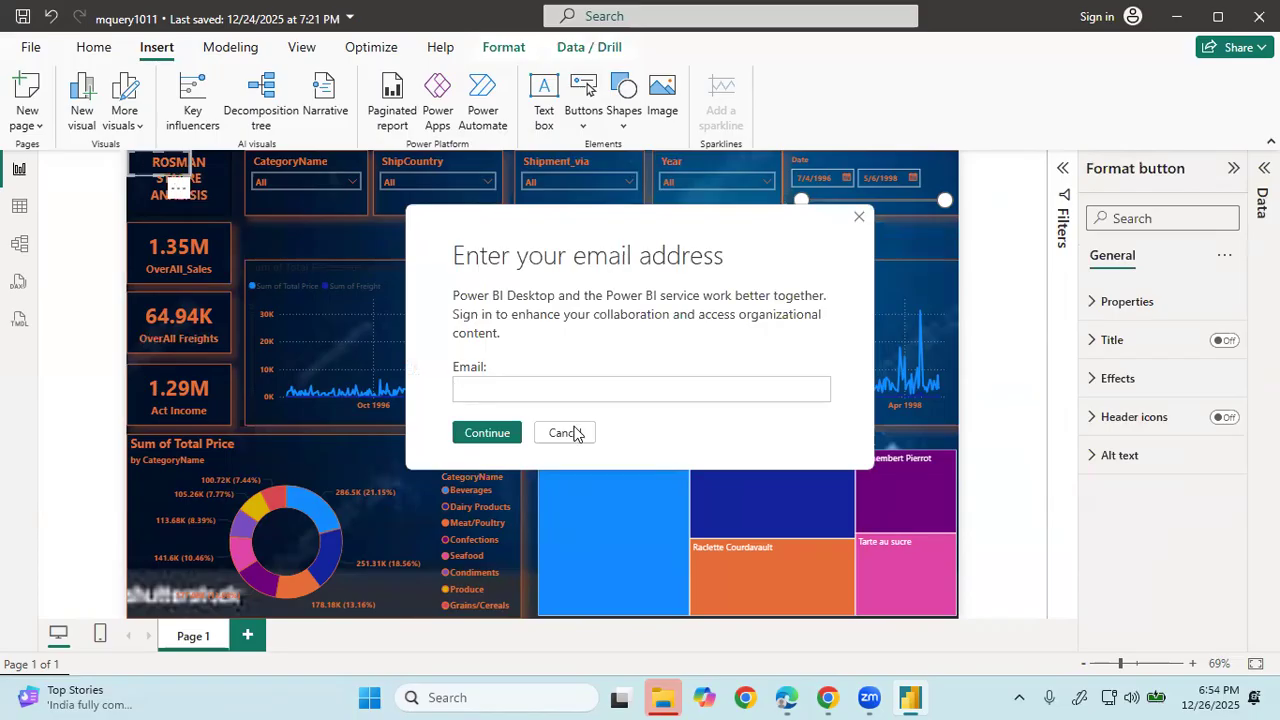
pyautogui.click(565, 433)
pyautogui.moveTo(186, 195); pyautogui.dragTo(327, 233)
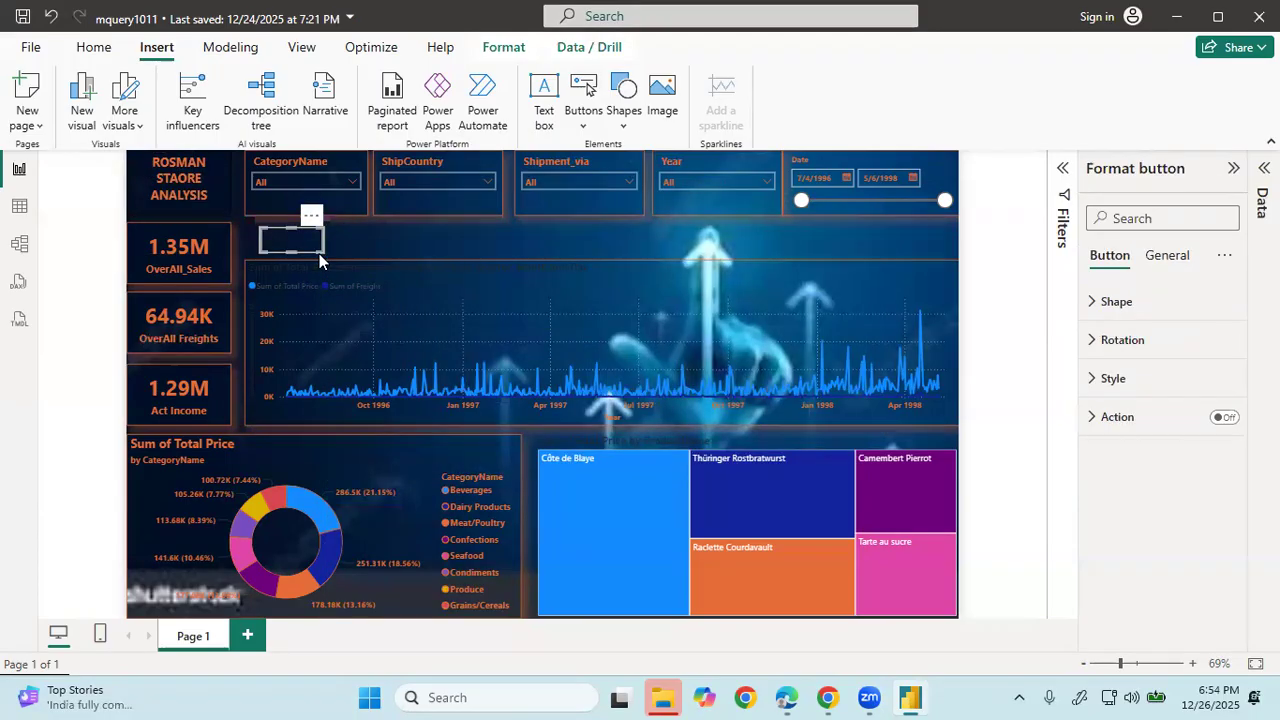
pyautogui.click(553, 437)
# - Insert a rounded rectangle shape on the page and undo the insertion
pyautogui.click(623, 95)
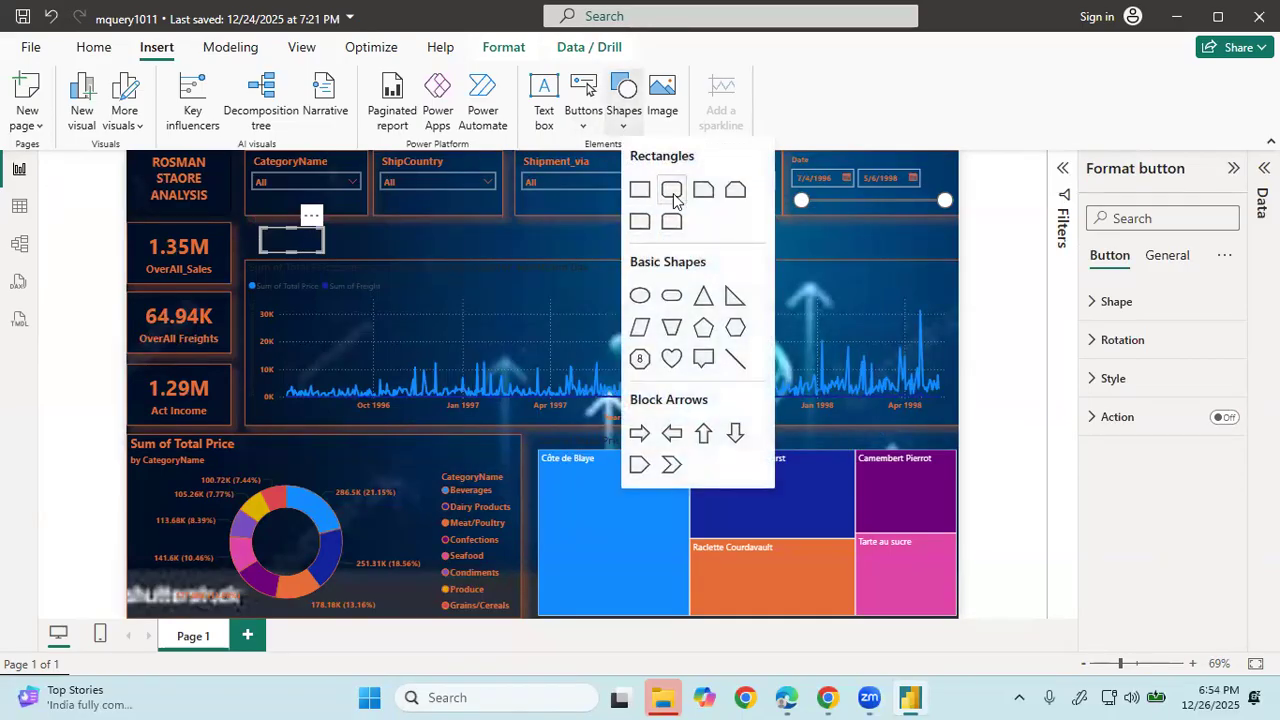
pyautogui.click(672, 191)
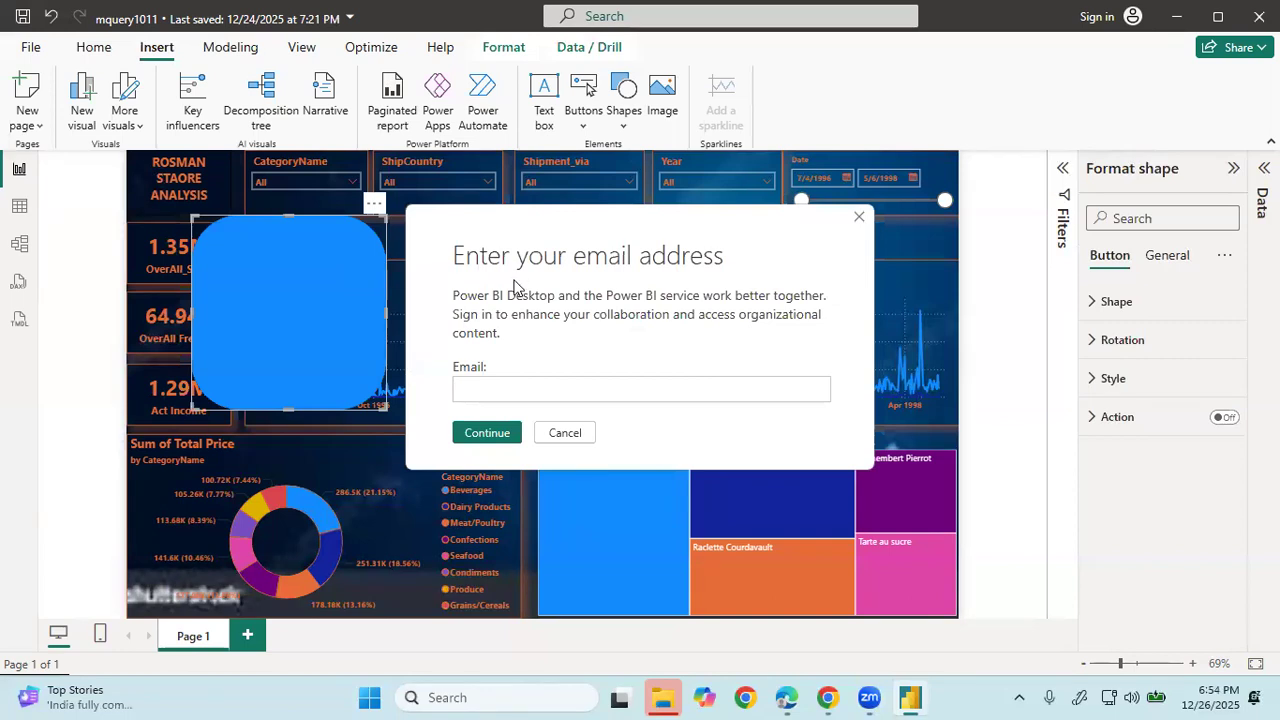
pyautogui.click(564, 429)
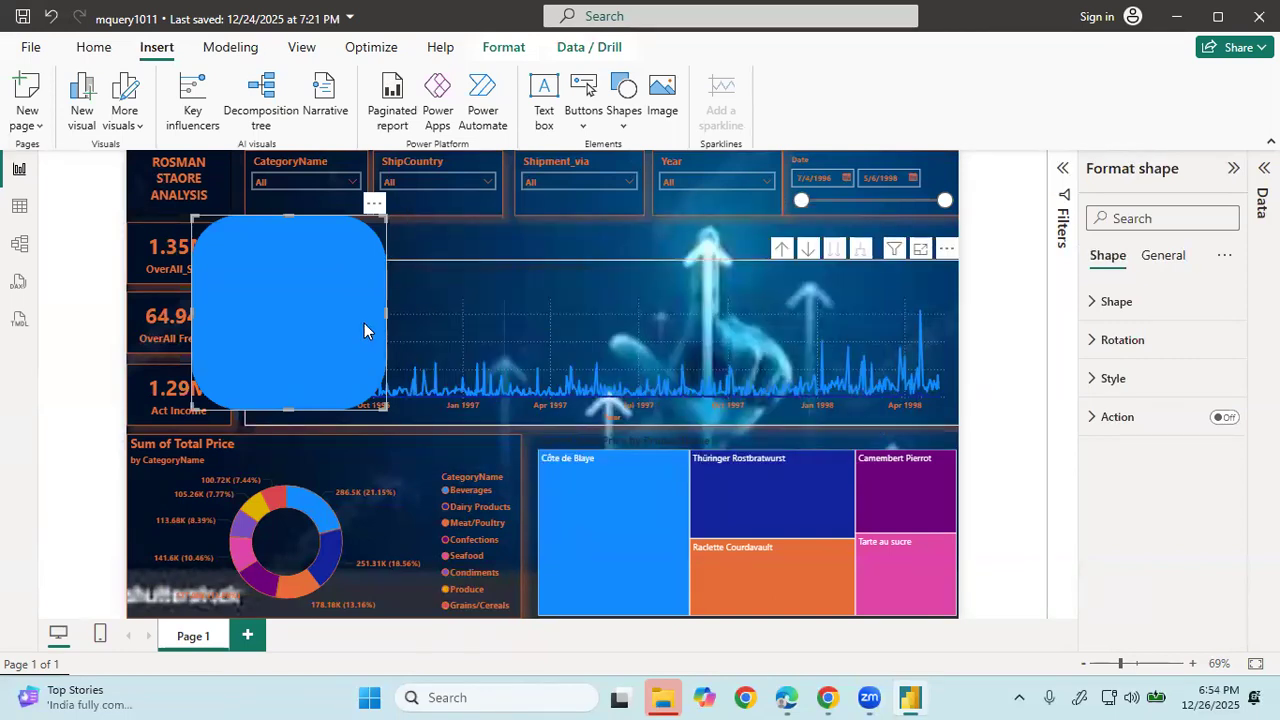
pyautogui.hotkey('ctrl', 'z')
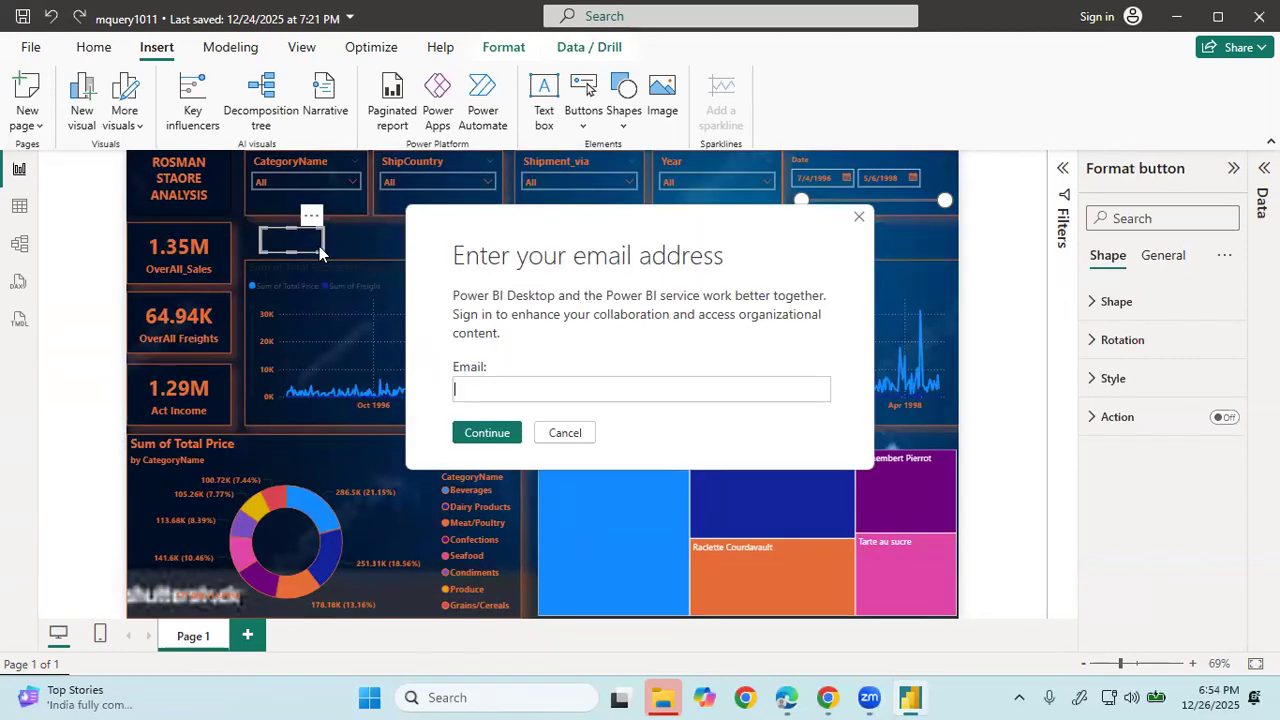
pyautogui.click(550, 434)
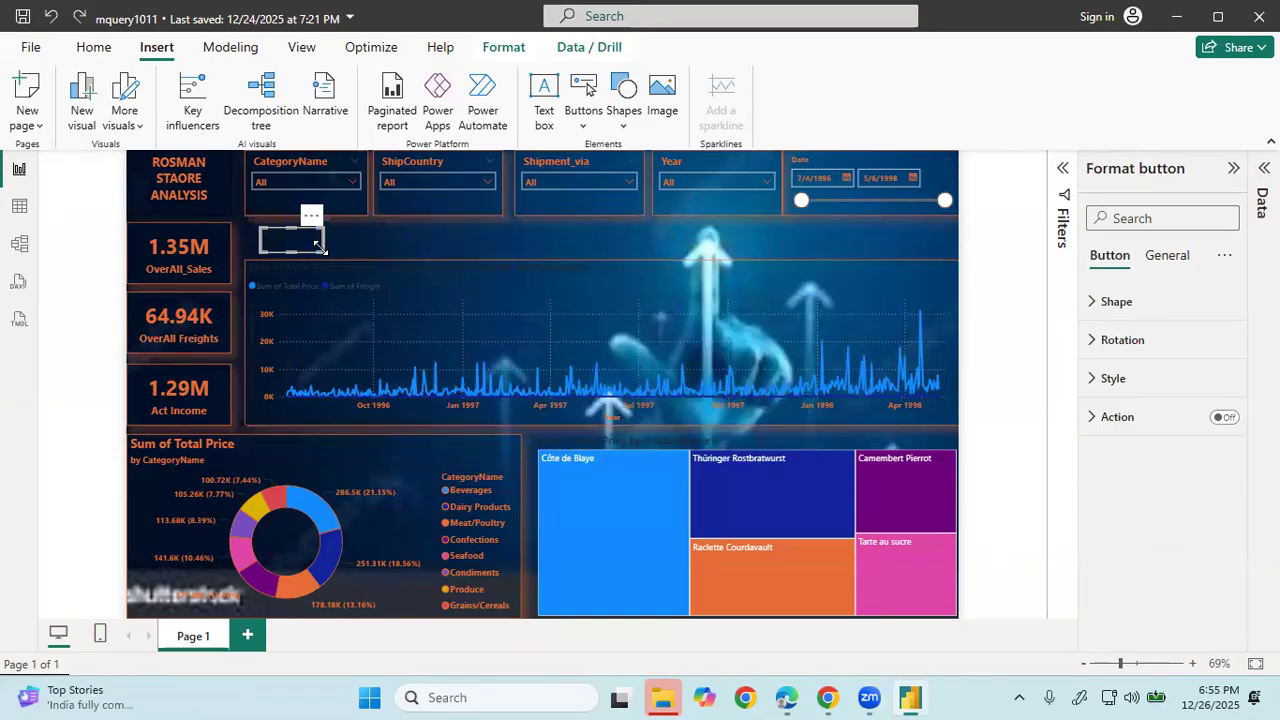
# - Widen the blank button beneath the CategoryName slicer, browse the available shapes, and undo the widening
pyautogui.moveTo(323, 252); pyautogui.dragTo(366, 252)
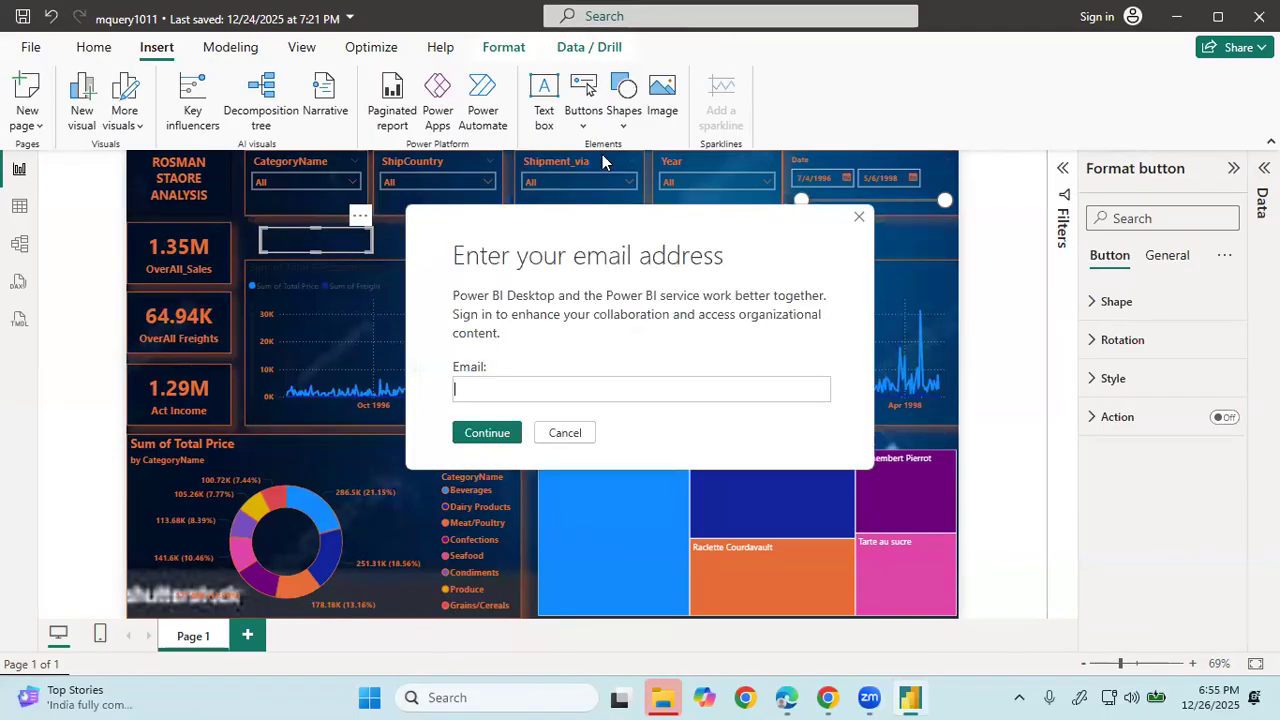
pyautogui.click(856, 219)
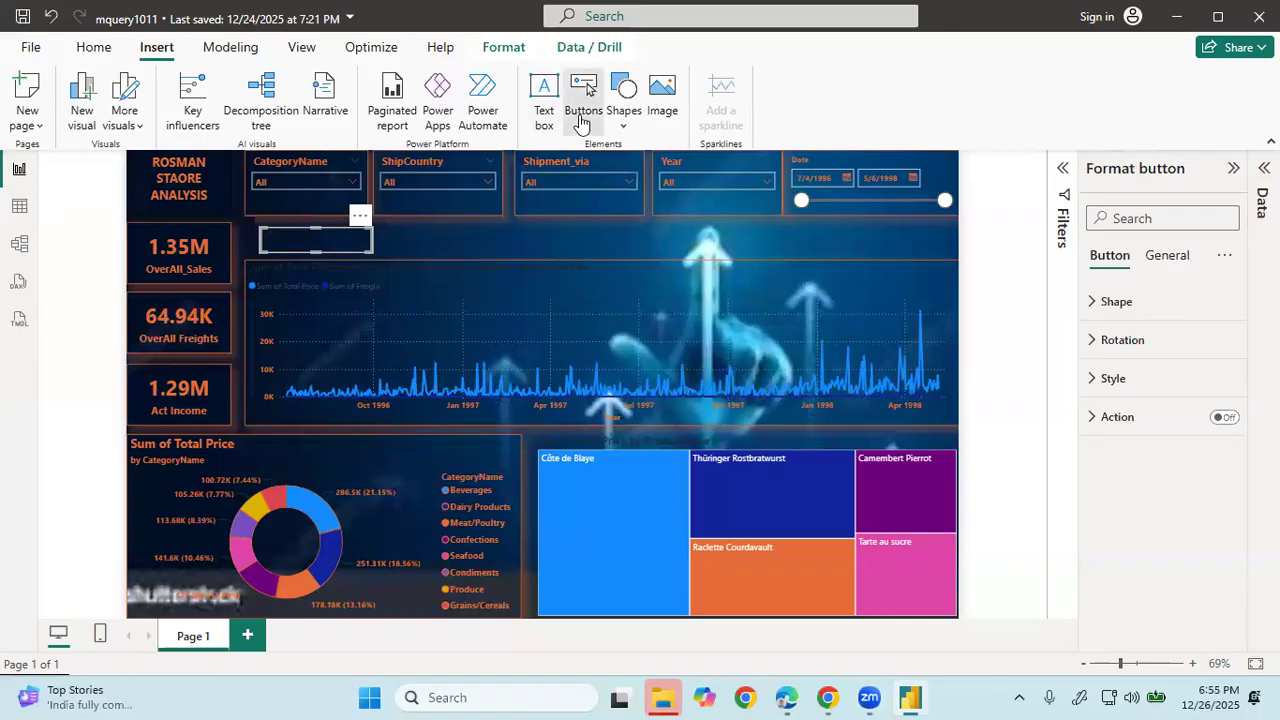
pyautogui.click(583, 118)
pyautogui.click(580, 118)
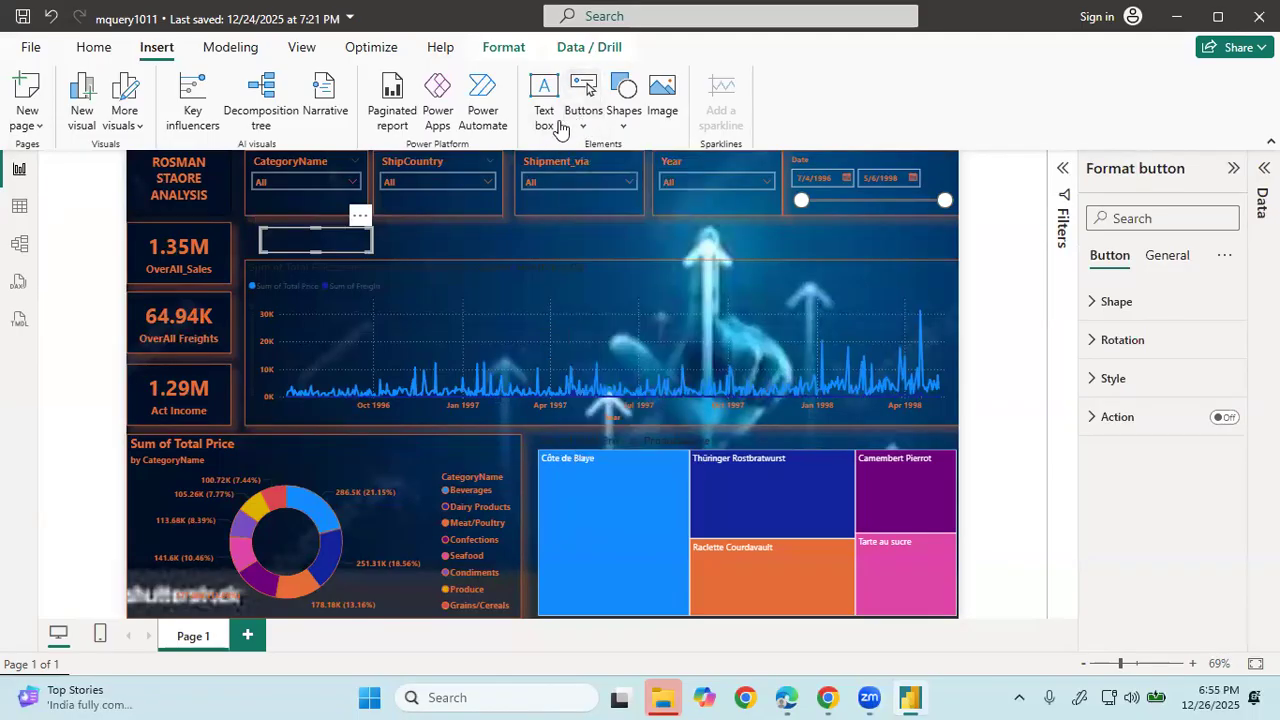
pyautogui.click(620, 126)
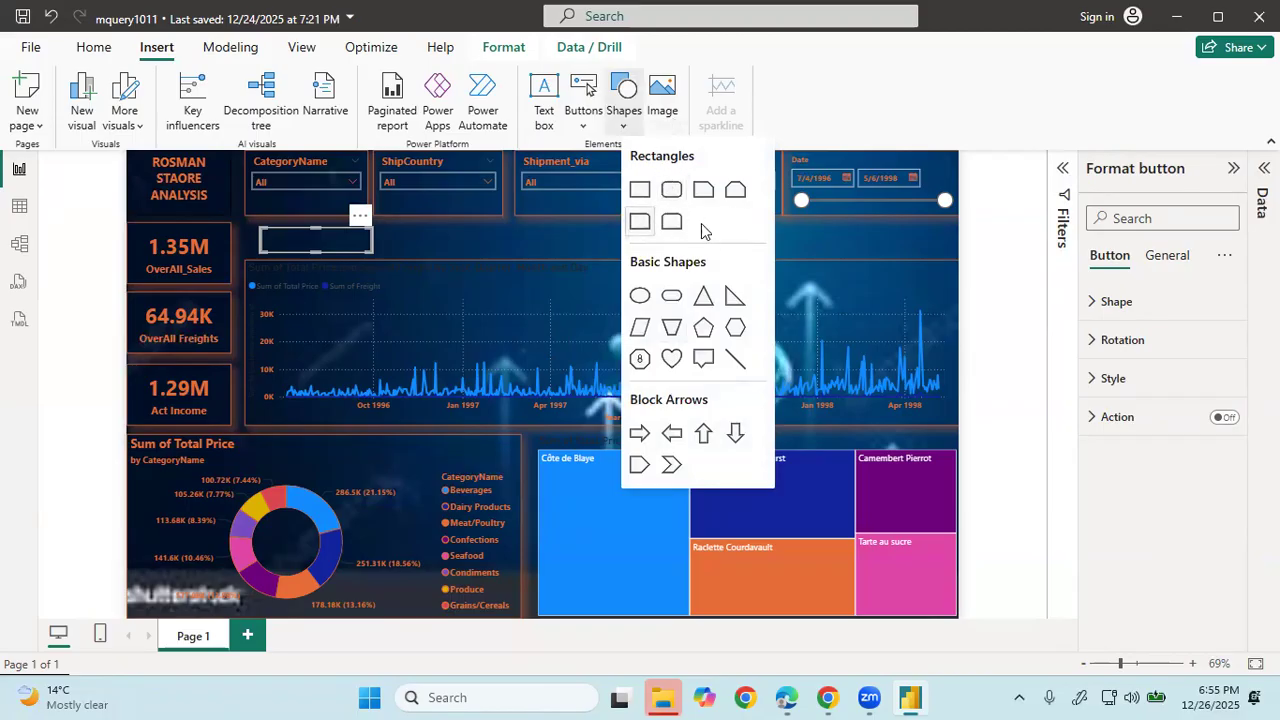
pyautogui.click(456, 226)
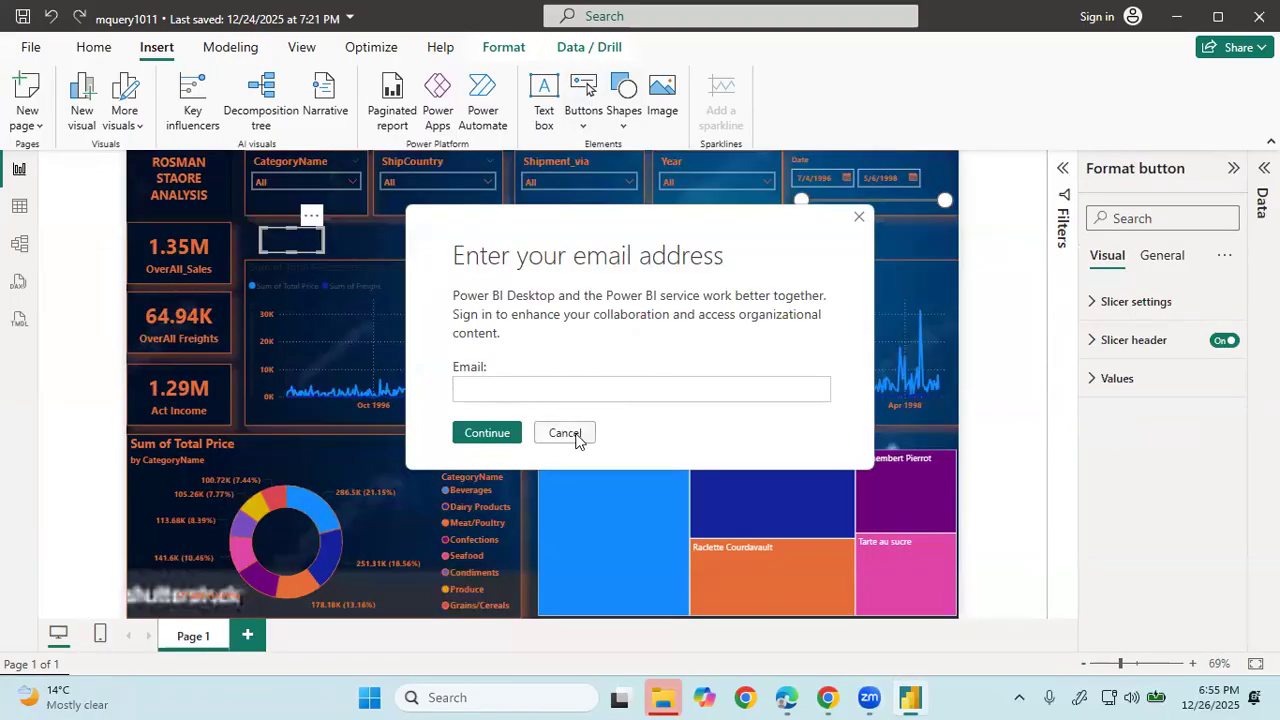
pyautogui.click(566, 434)
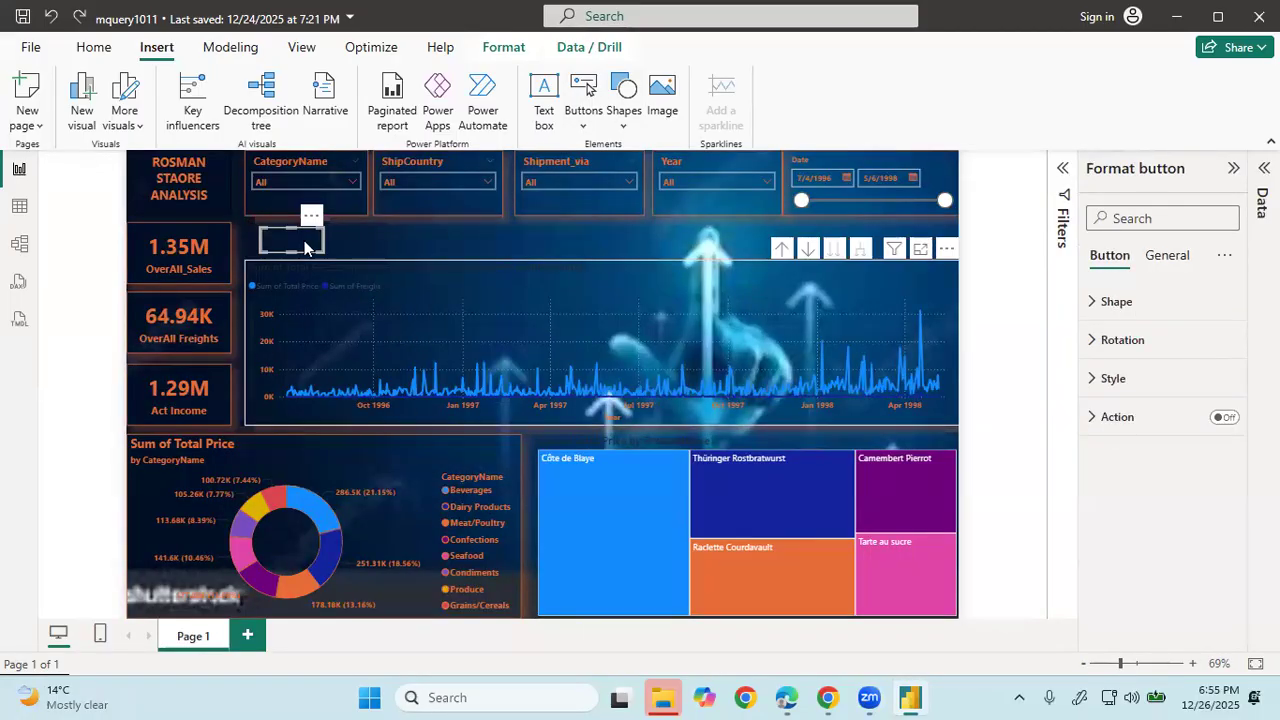
# - Turn on the blank button's title and set its text to HOME, dismissing the sign-in prompts
pyautogui.click(1162, 258)
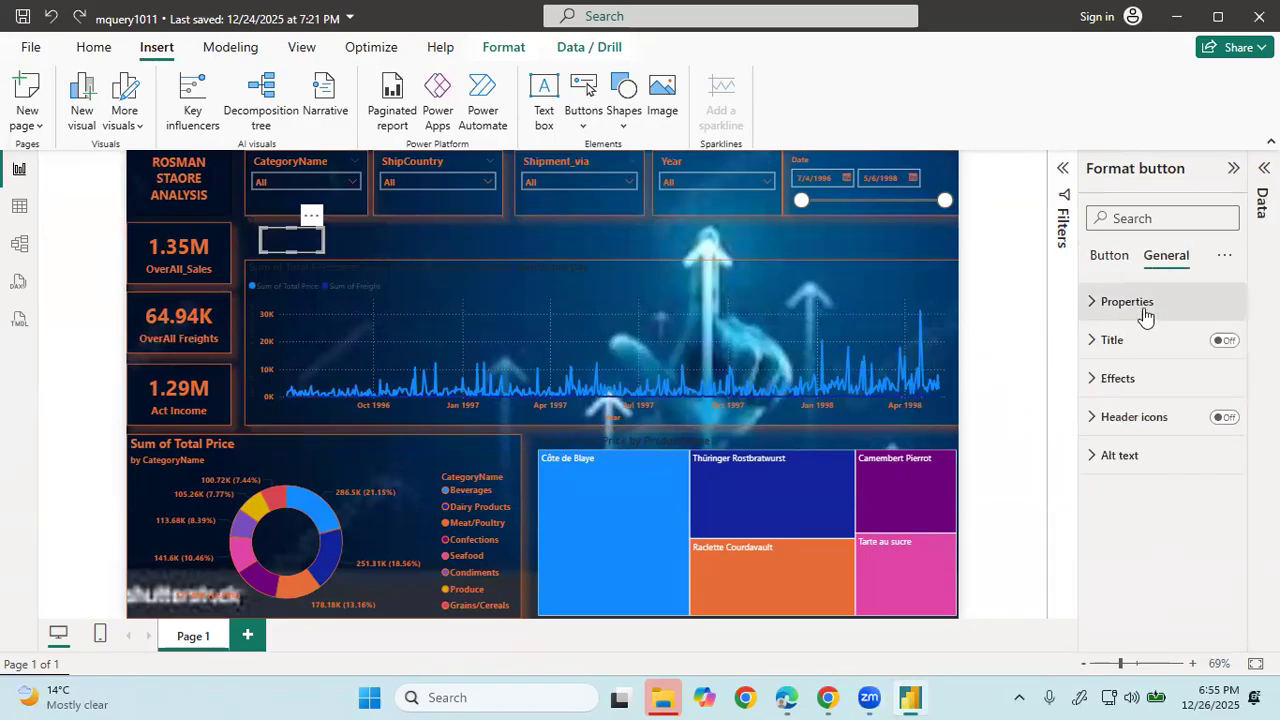
pyautogui.click(1130, 350)
pyautogui.click(1224, 340)
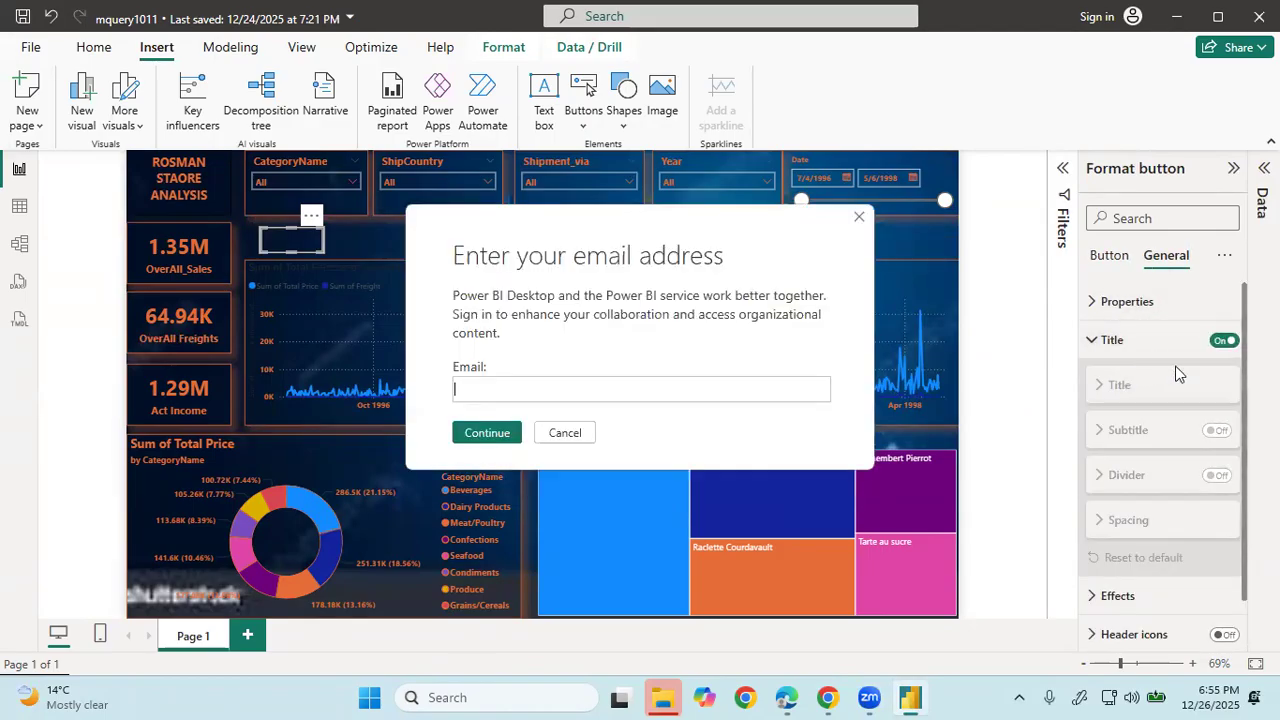
pyautogui.click(566, 434)
pyautogui.click(1119, 384)
pyautogui.click(1125, 431)
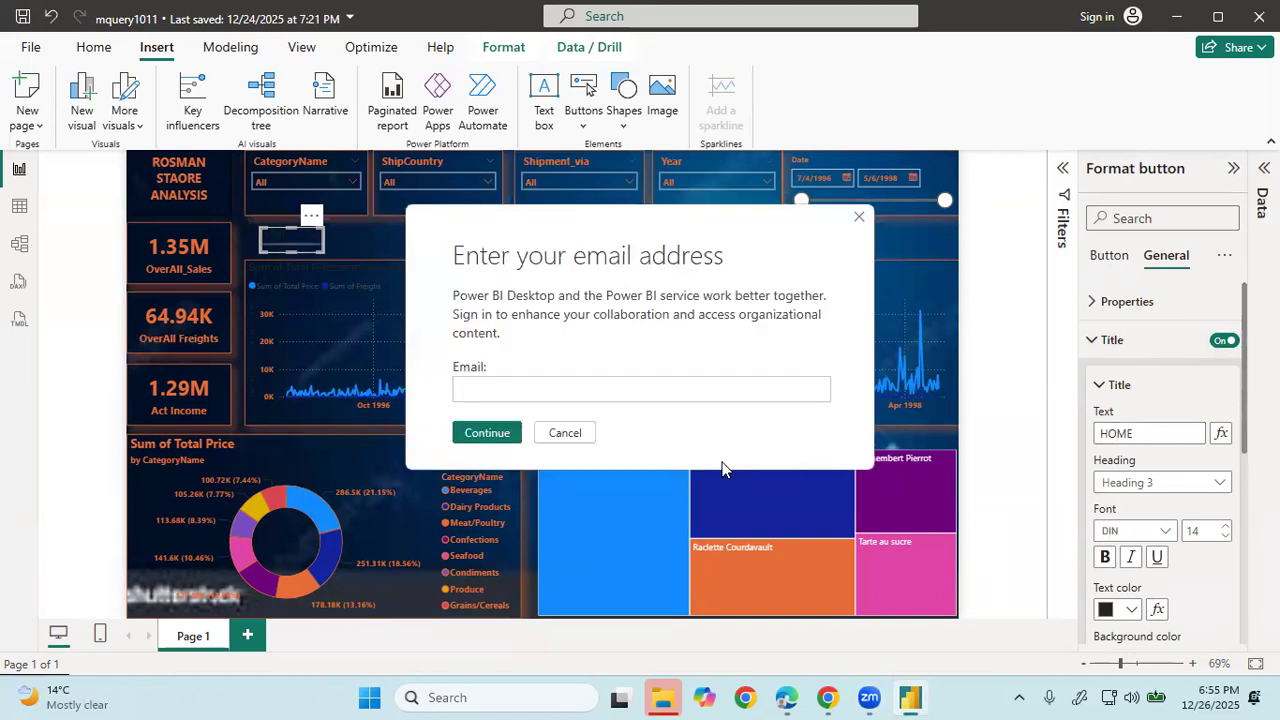
pyautogui.click(572, 435)
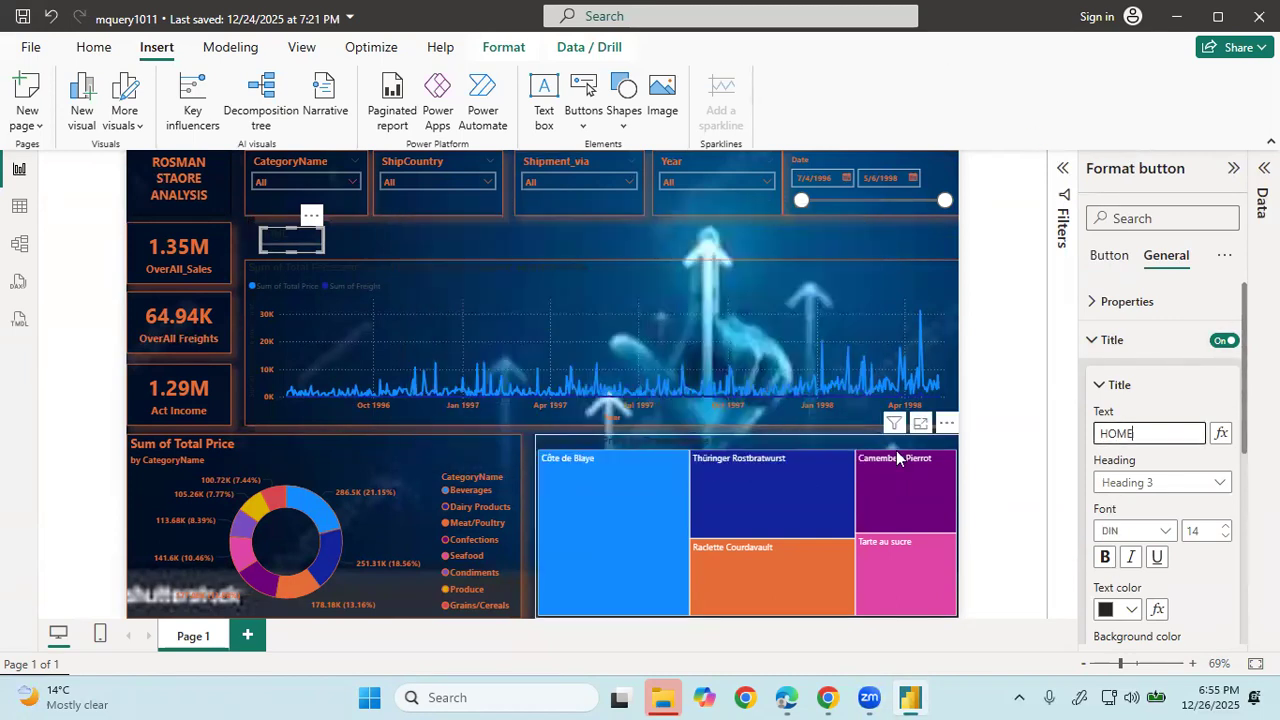
# - Set the font of the HOME button's title to Segoe UI Bold, dismissing the sign-in prompts
pyautogui.click(1150, 531)
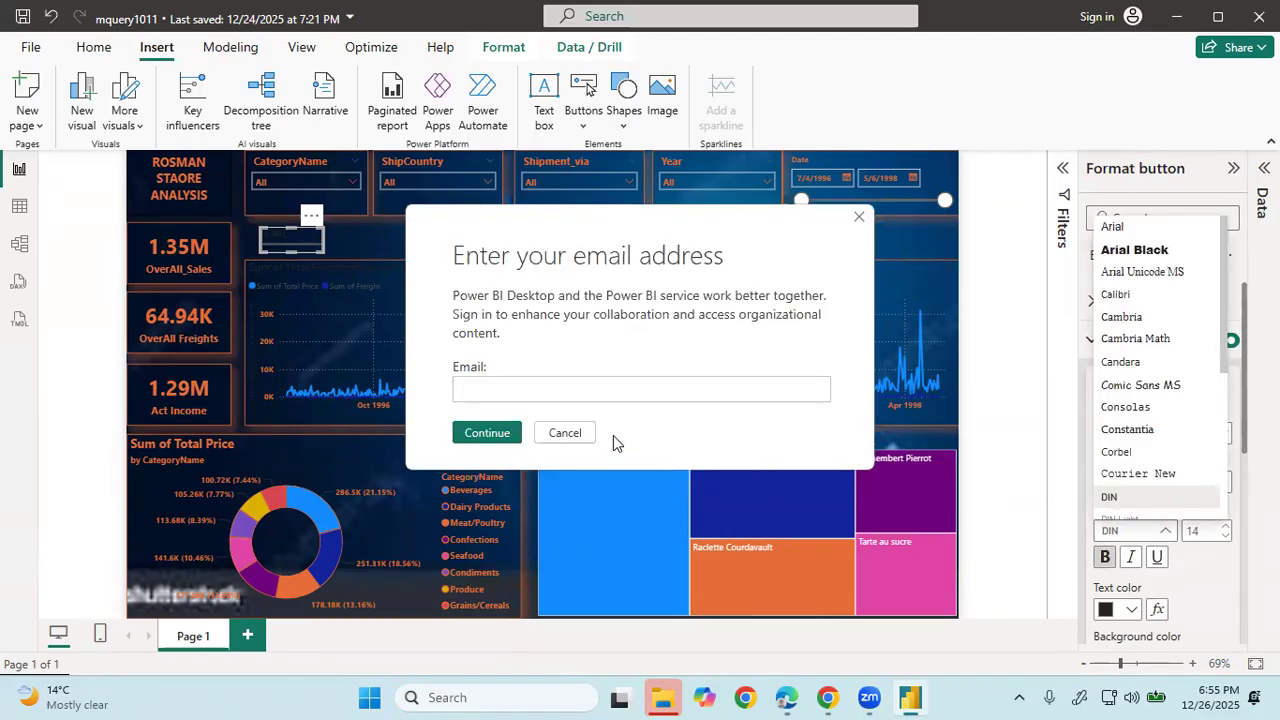
pyautogui.click(570, 434)
pyautogui.scroll(-5, 1150, 450)
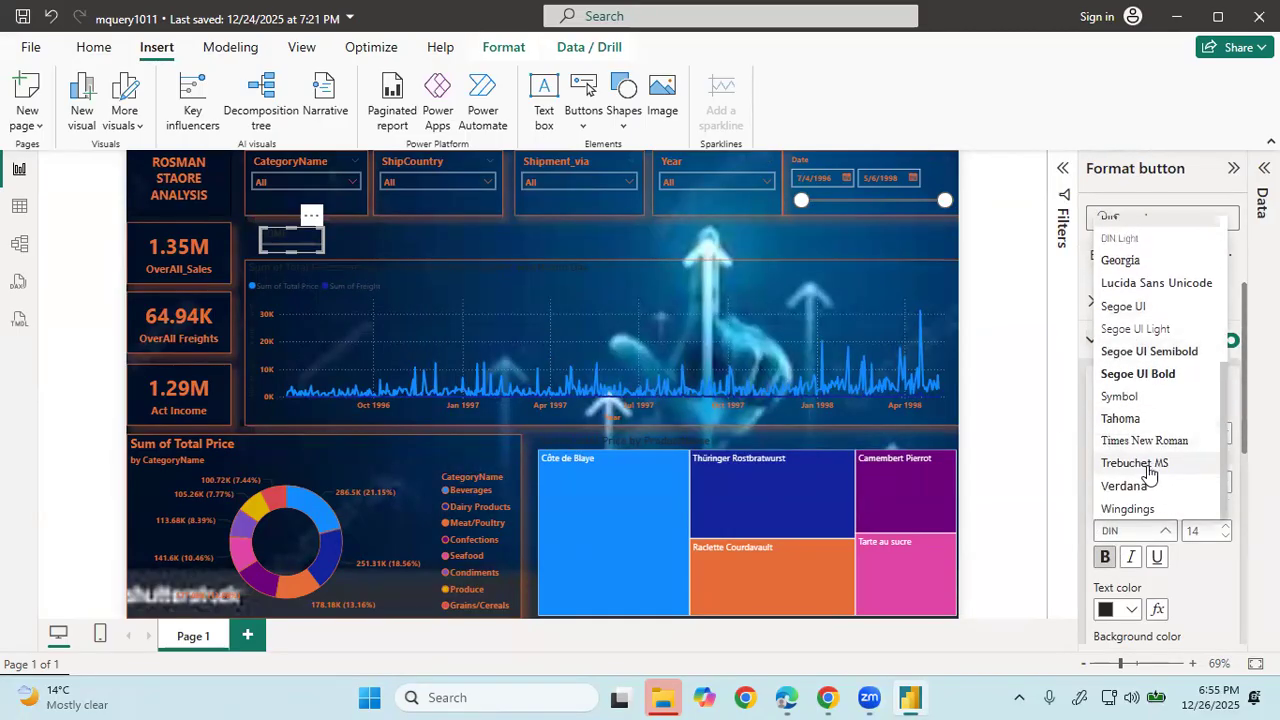
pyautogui.scroll(5, 1148, 473)
pyautogui.scroll(-5, 1140, 470)
pyautogui.scroll(5, 1140, 470)
pyautogui.scroll(-3, 1146, 443)
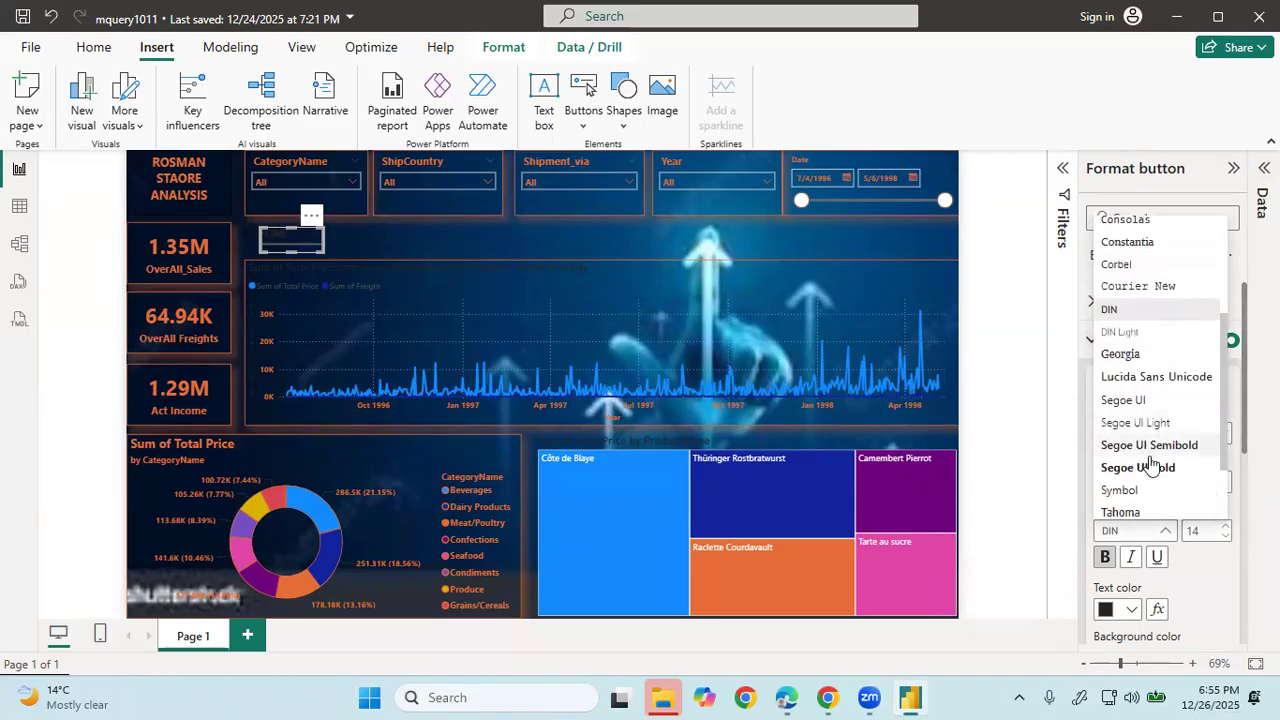
pyautogui.click(1150, 467)
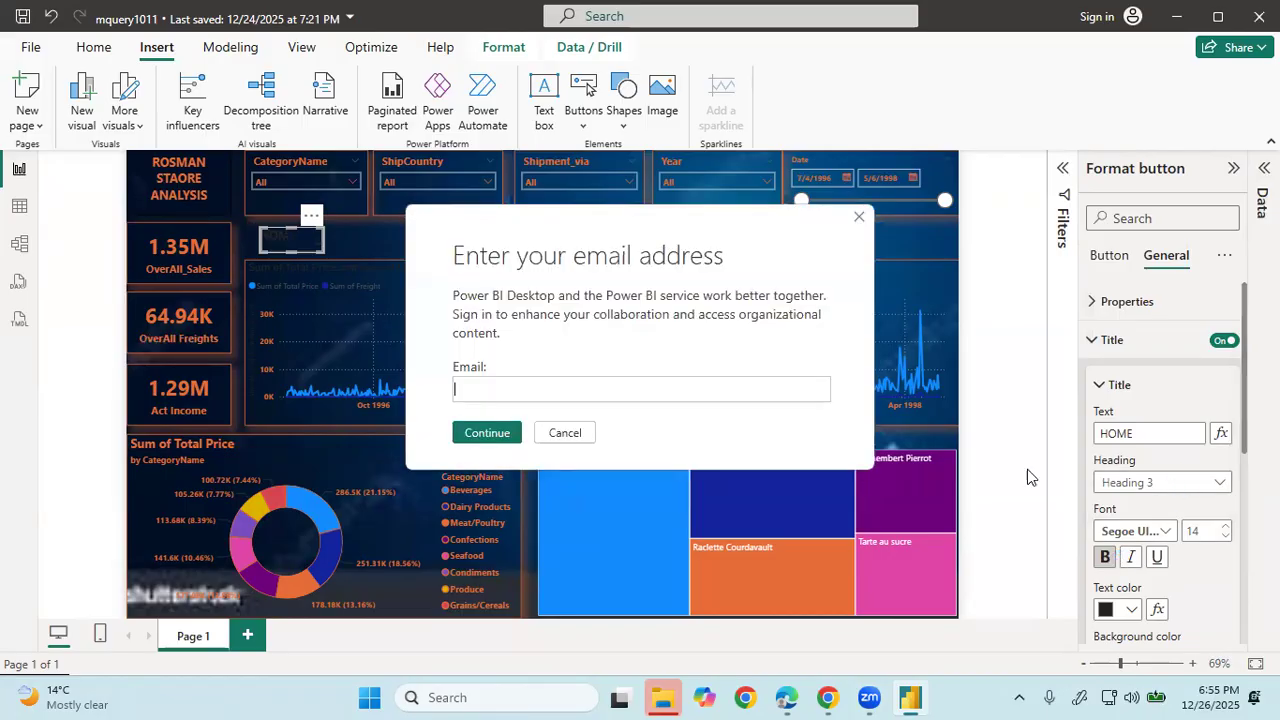
pyautogui.click(565, 433)
# - Colour the HOME title text with the orange theme colour and centre it horizontally, dismissing the sign-in prompts
pyautogui.scroll(-5, 1132, 475)
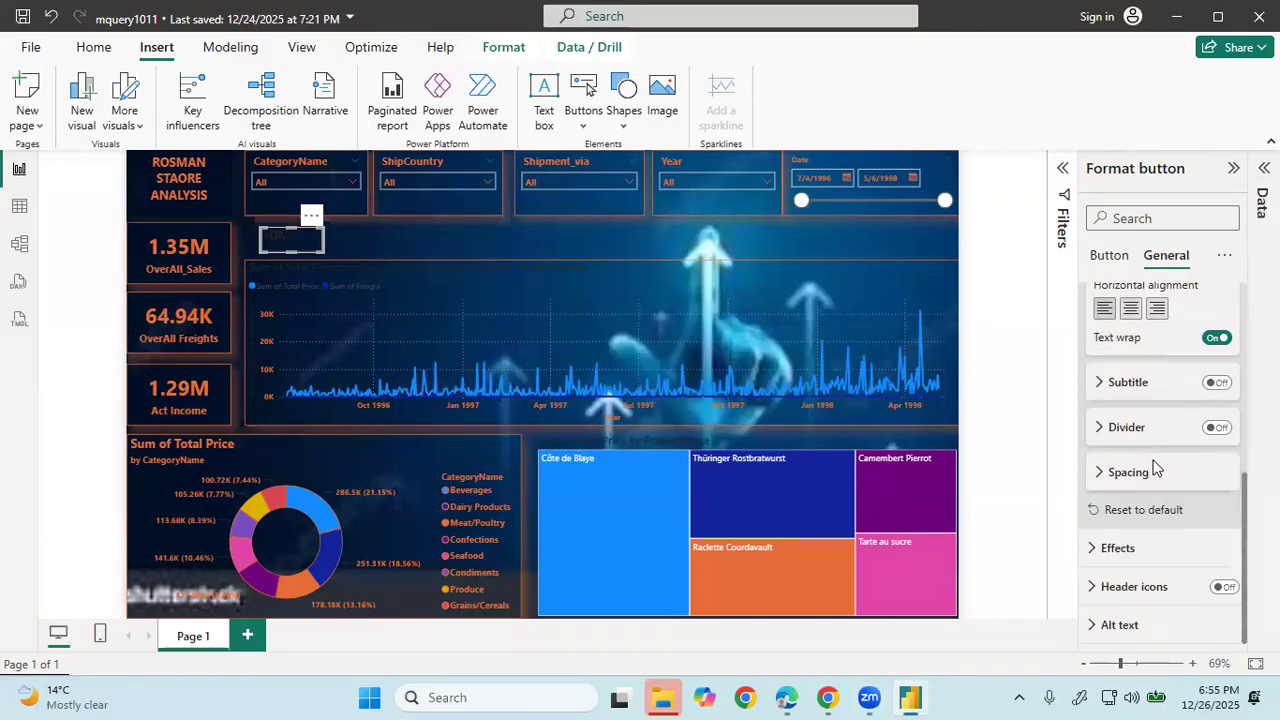
pyautogui.scroll(3, 1138, 450)
pyautogui.click(1131, 396)
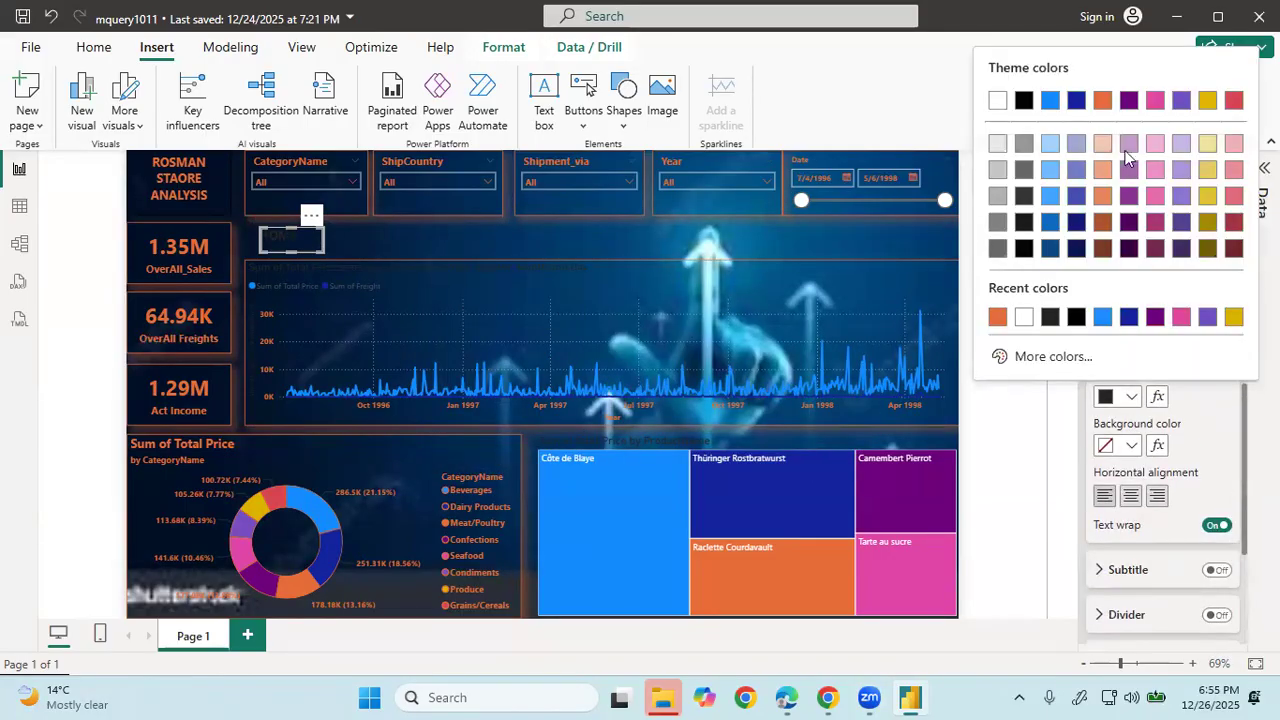
pyautogui.click(1098, 104)
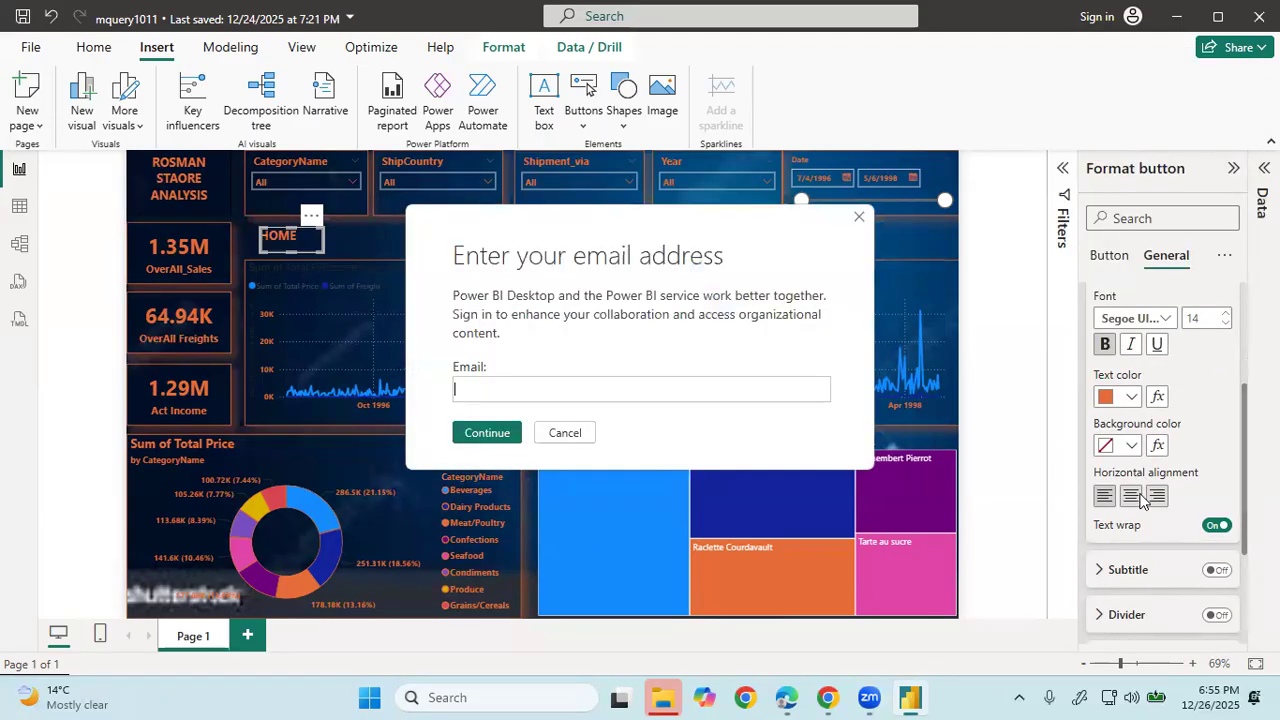
pyautogui.click(586, 438)
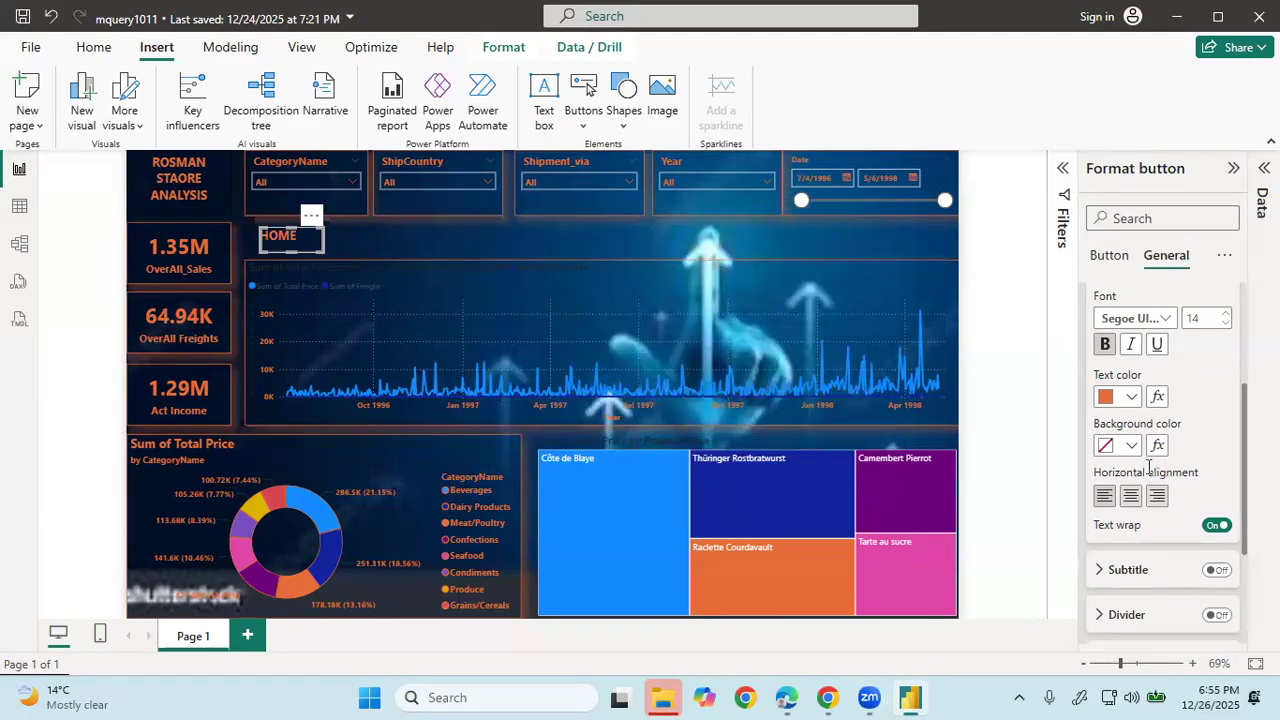
pyautogui.click(1131, 496)
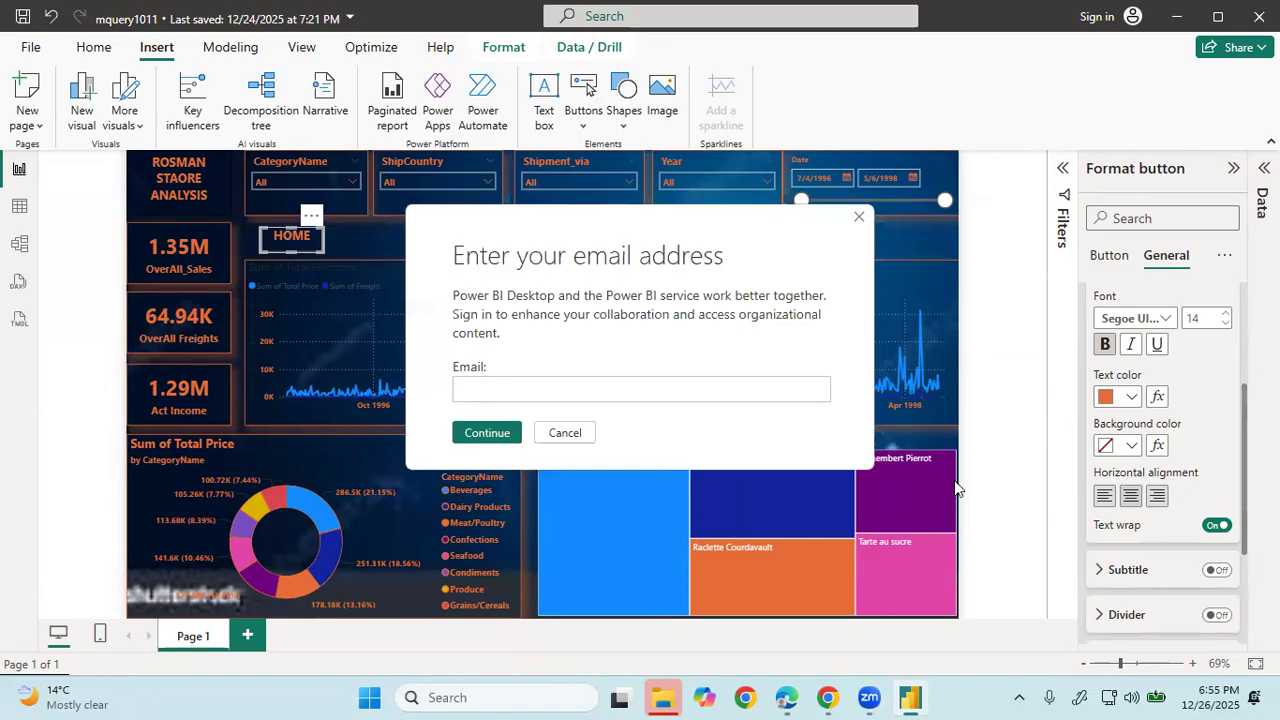
pyautogui.click(566, 433)
# - Turn on the HOME button's subtitle and set its font to Segoe UI Bold with the orange theme colour
pyautogui.click(1212, 572)
pyautogui.click(1213, 574)
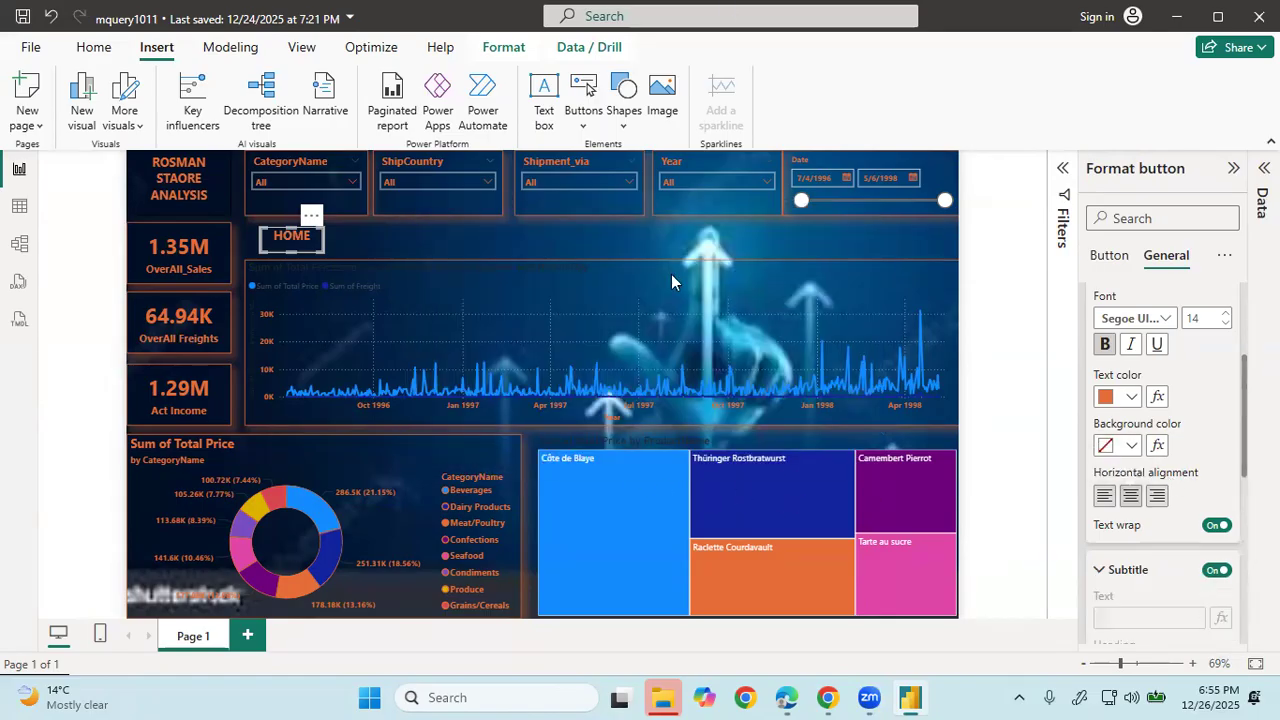
pyautogui.scroll(-3, 1140, 600)
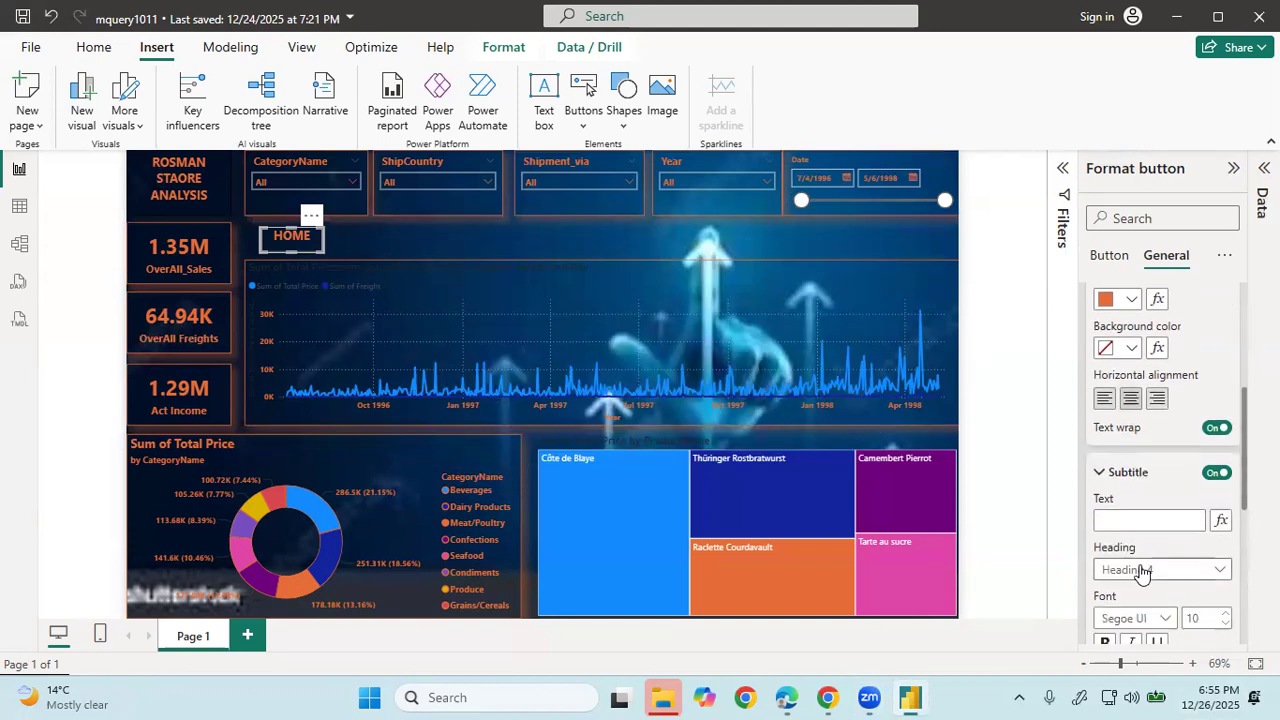
pyautogui.click(1142, 436)
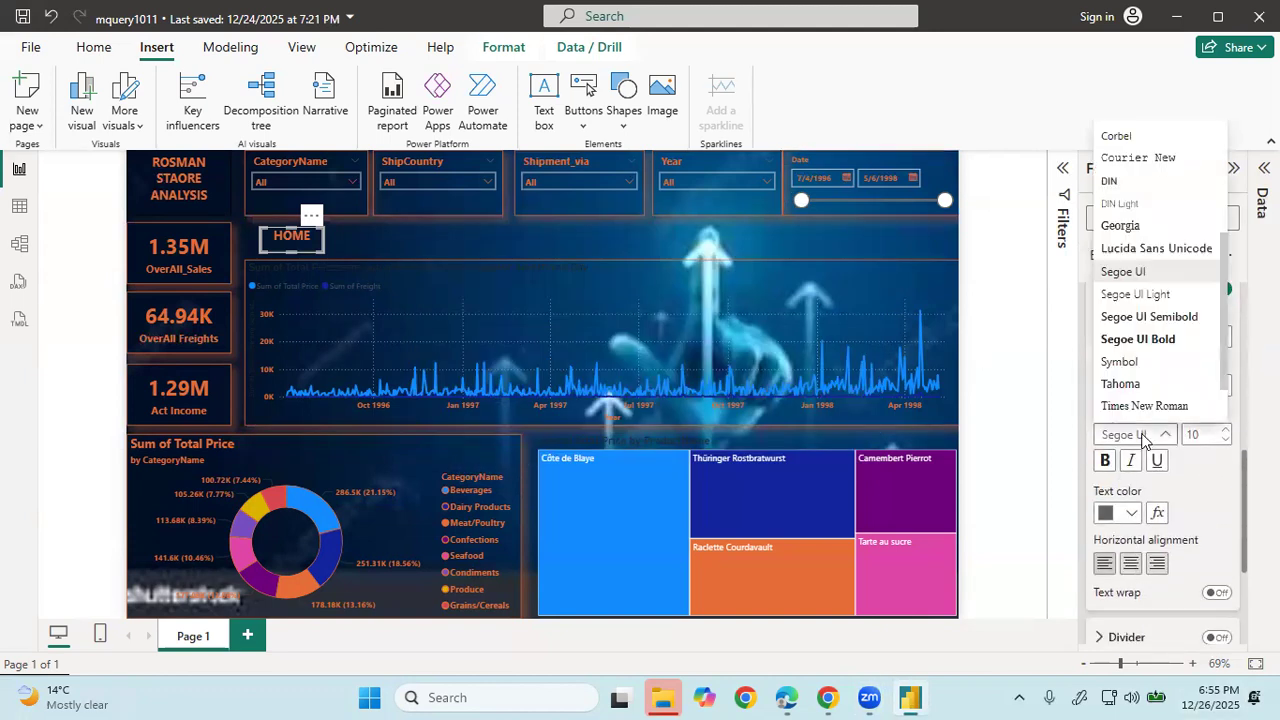
pyautogui.click(1150, 339)
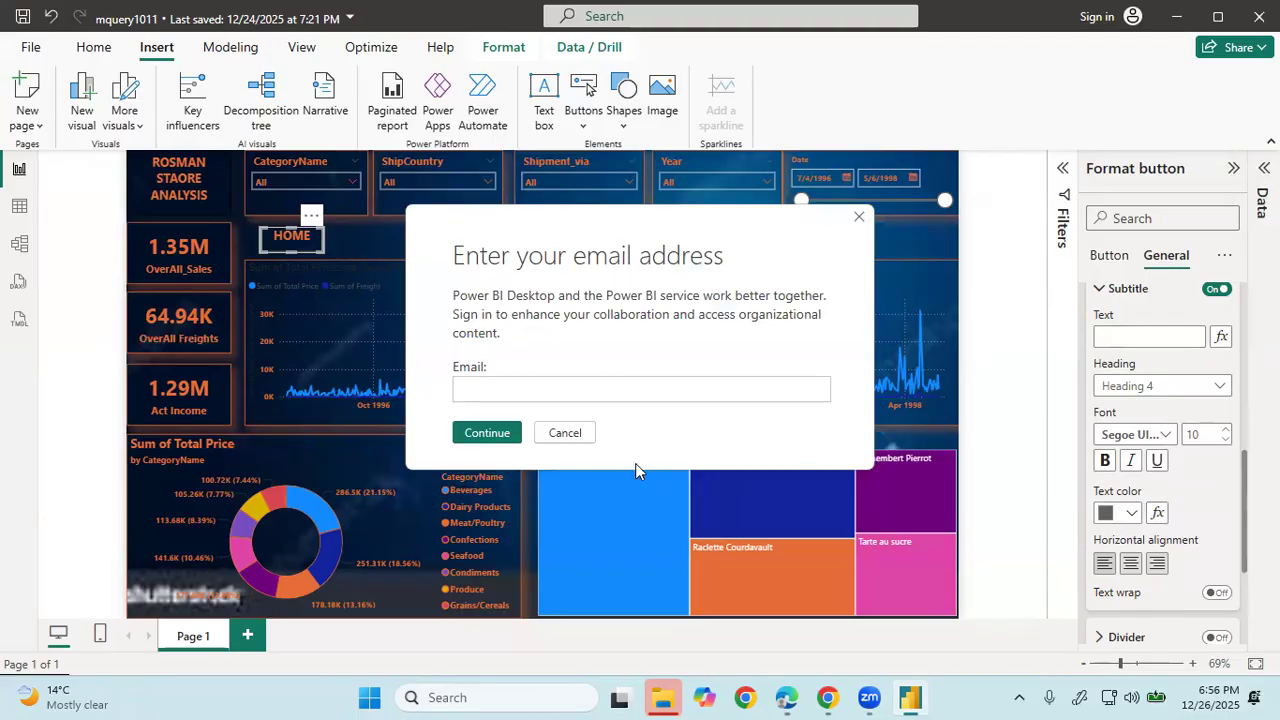
pyautogui.click(564, 433)
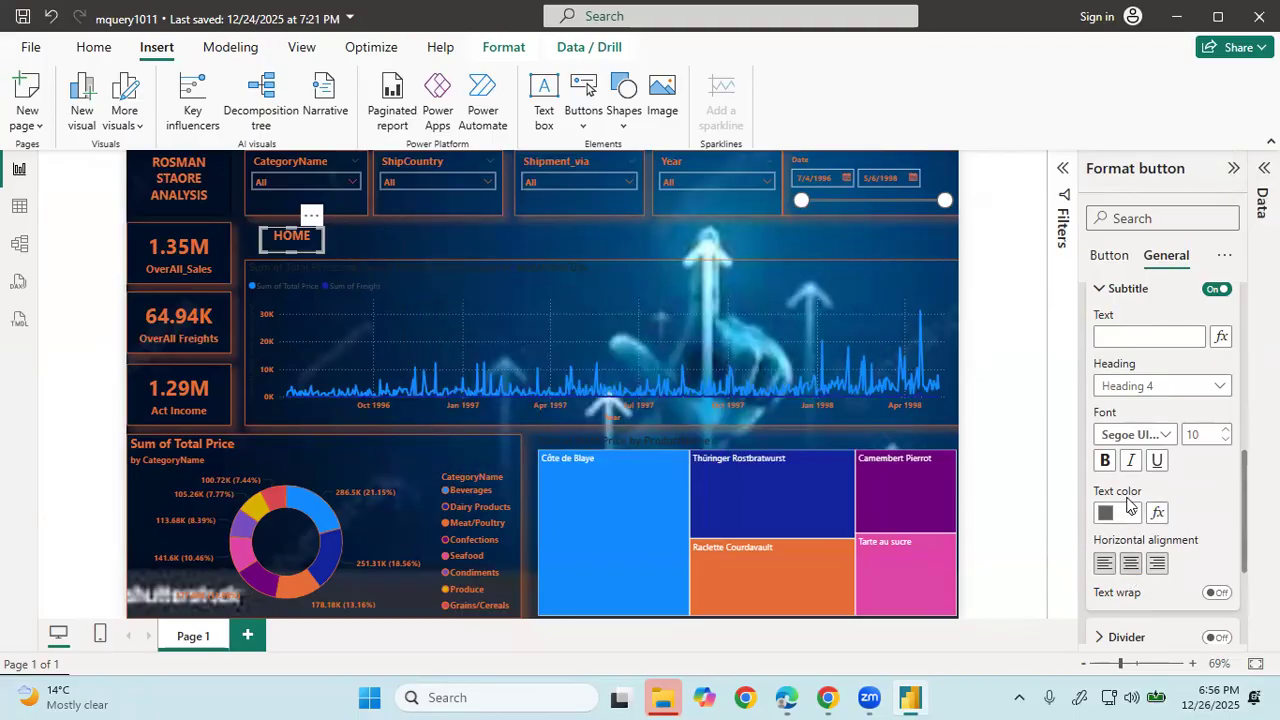
pyautogui.click(565, 436)
pyautogui.click(1130, 514)
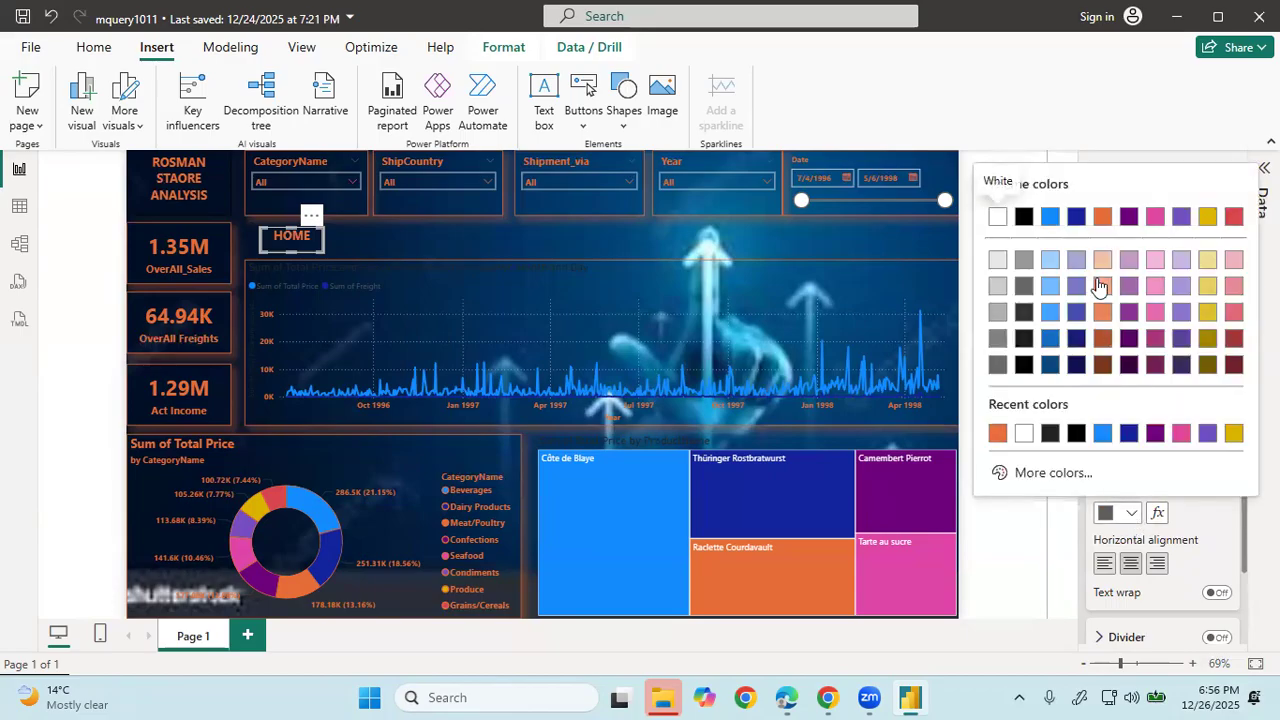
pyautogui.click(1100, 217)
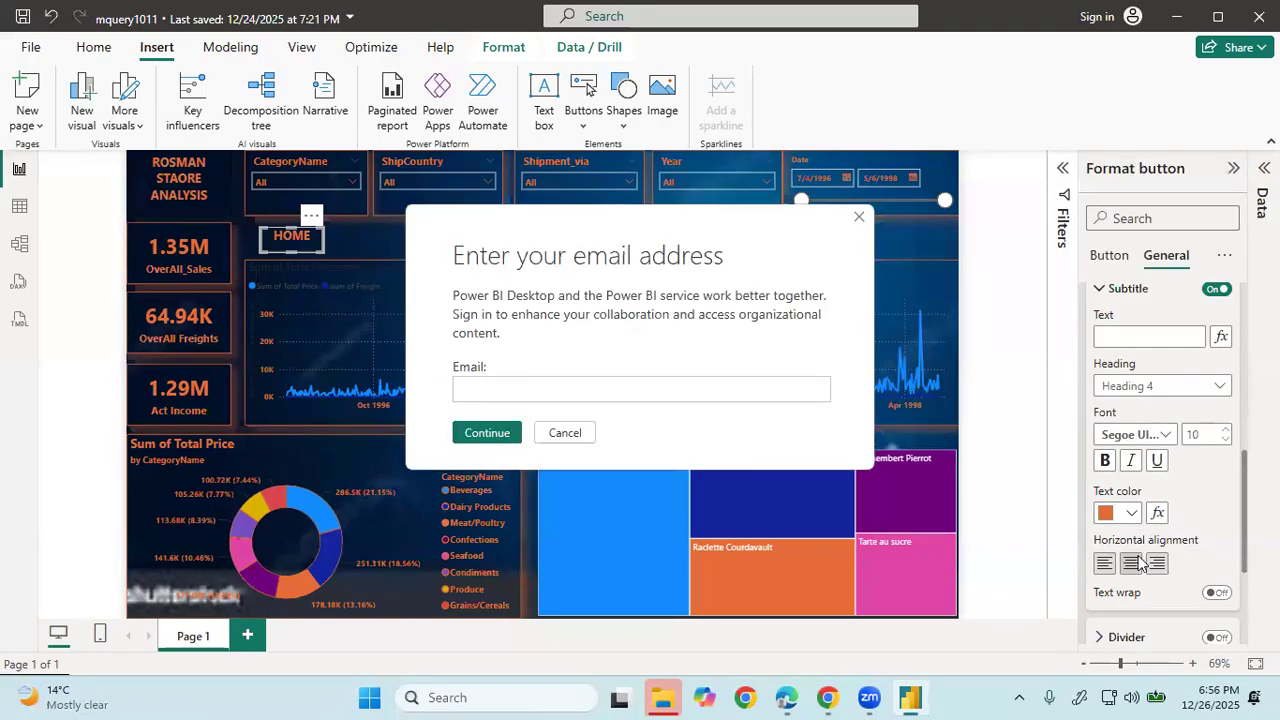
pyautogui.click(565, 432)
# - Try a background effect on the HOME button and turn it off again, dismissing the sign-in prompts
pyautogui.scroll(-5, 1175, 570)
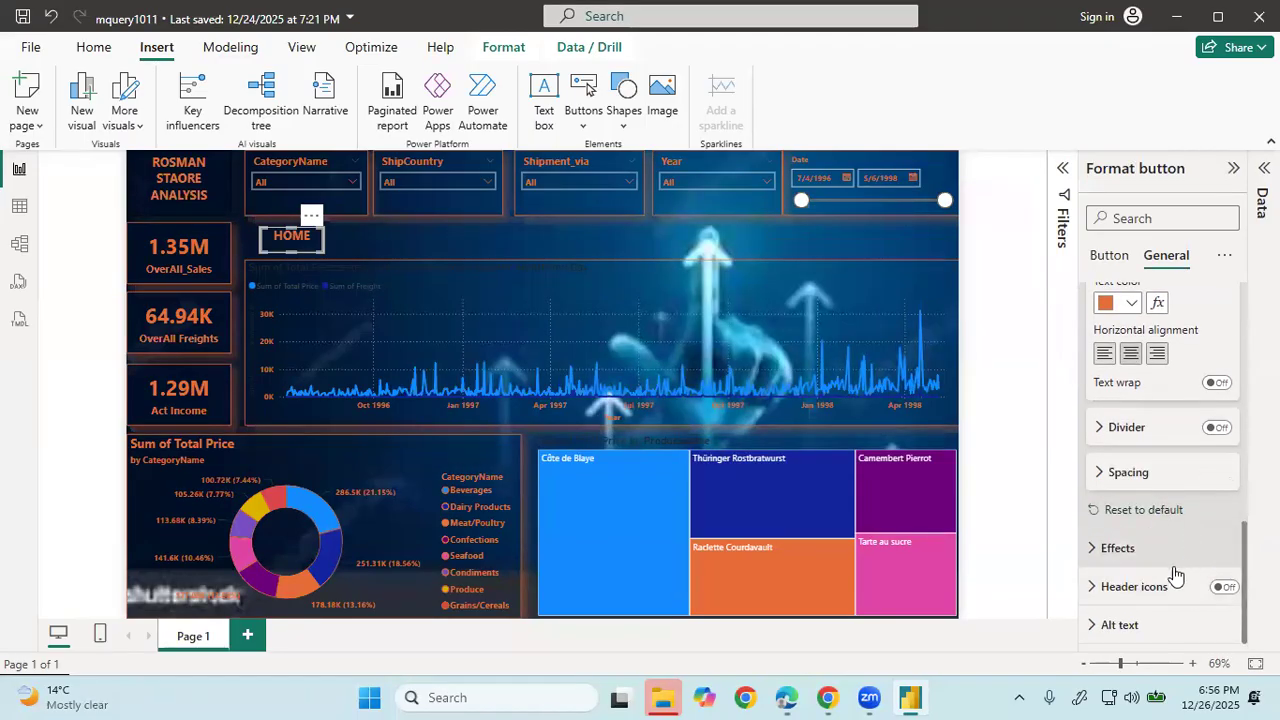
pyautogui.click(1112, 549)
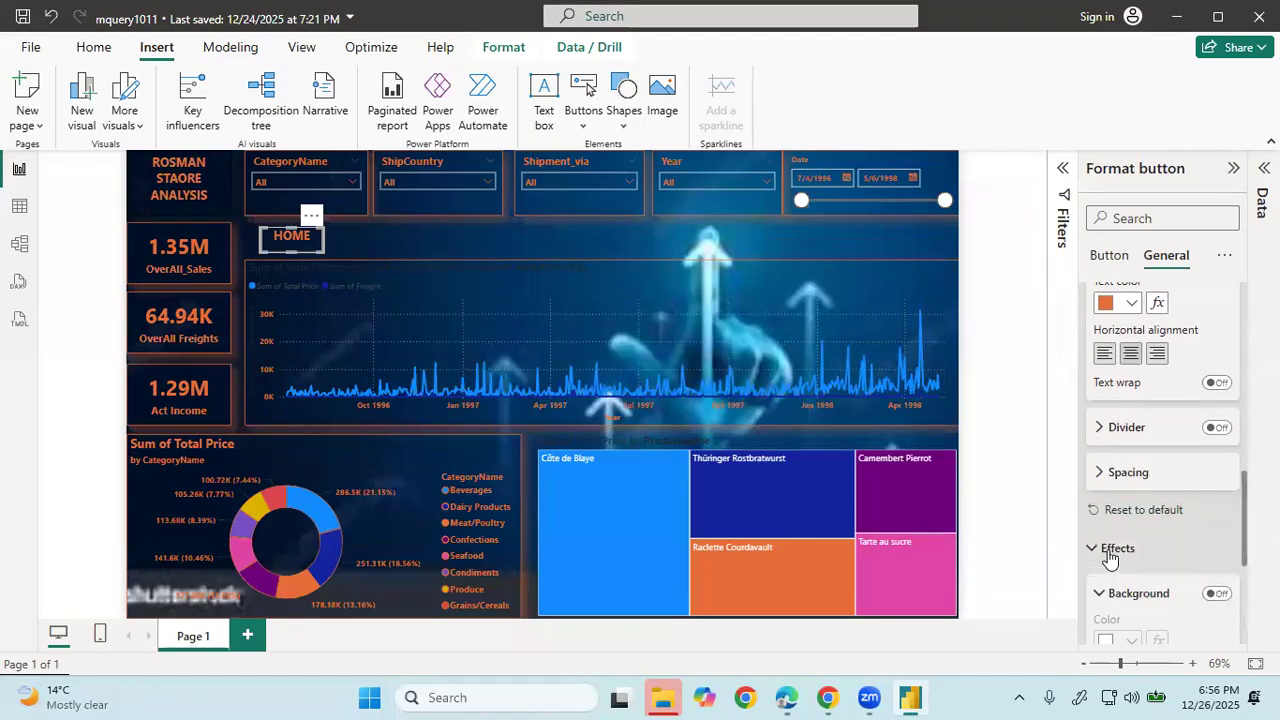
pyautogui.click(1216, 594)
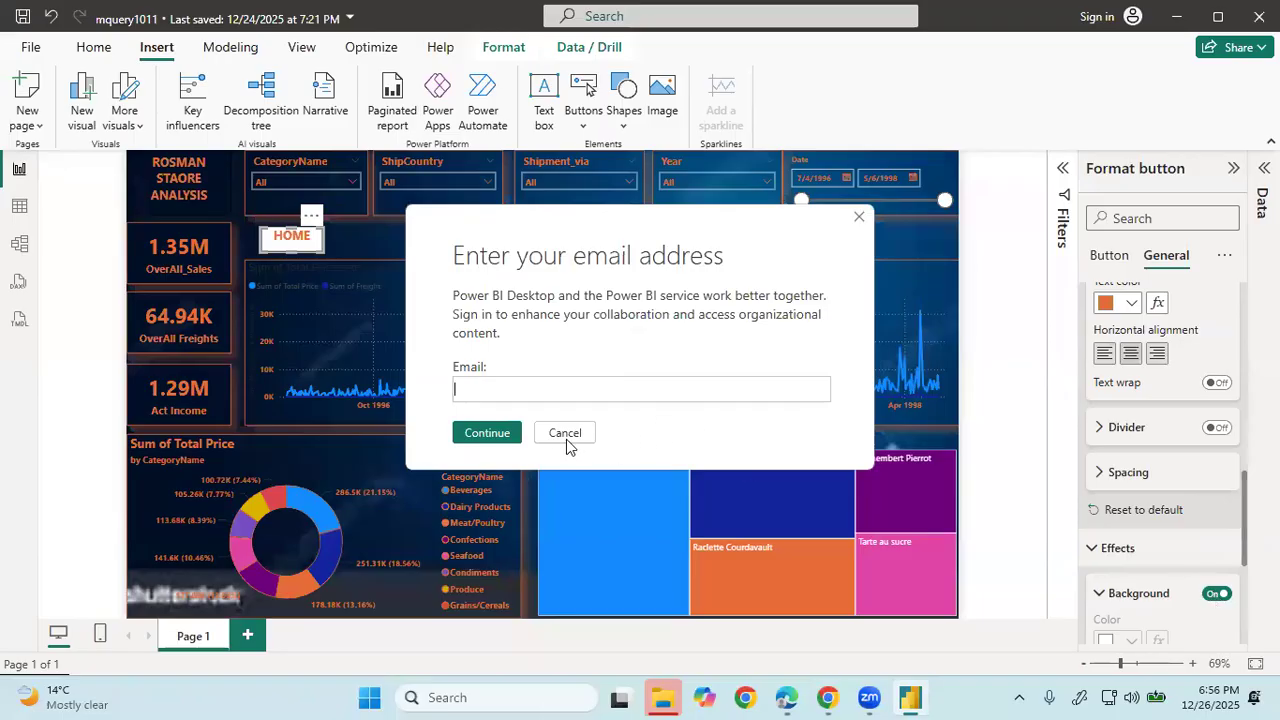
pyautogui.click(566, 439)
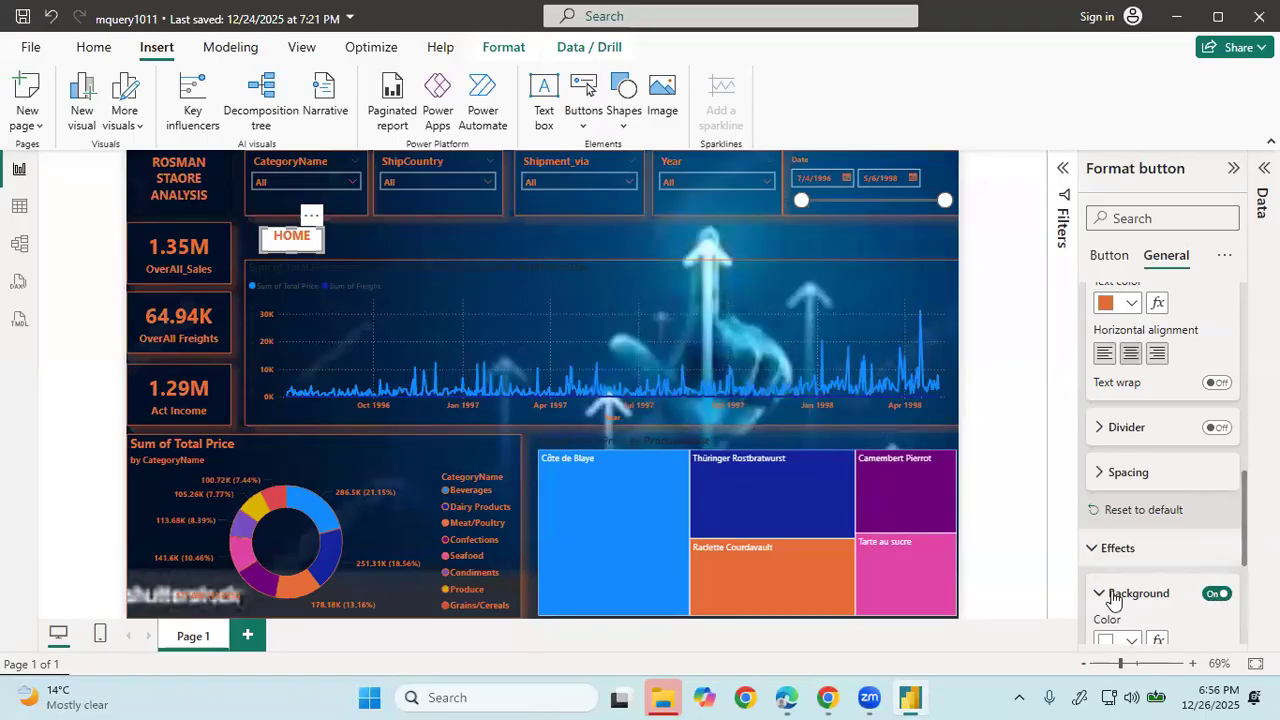
pyautogui.scroll(-2, 1216, 560)
pyautogui.click(1216, 501)
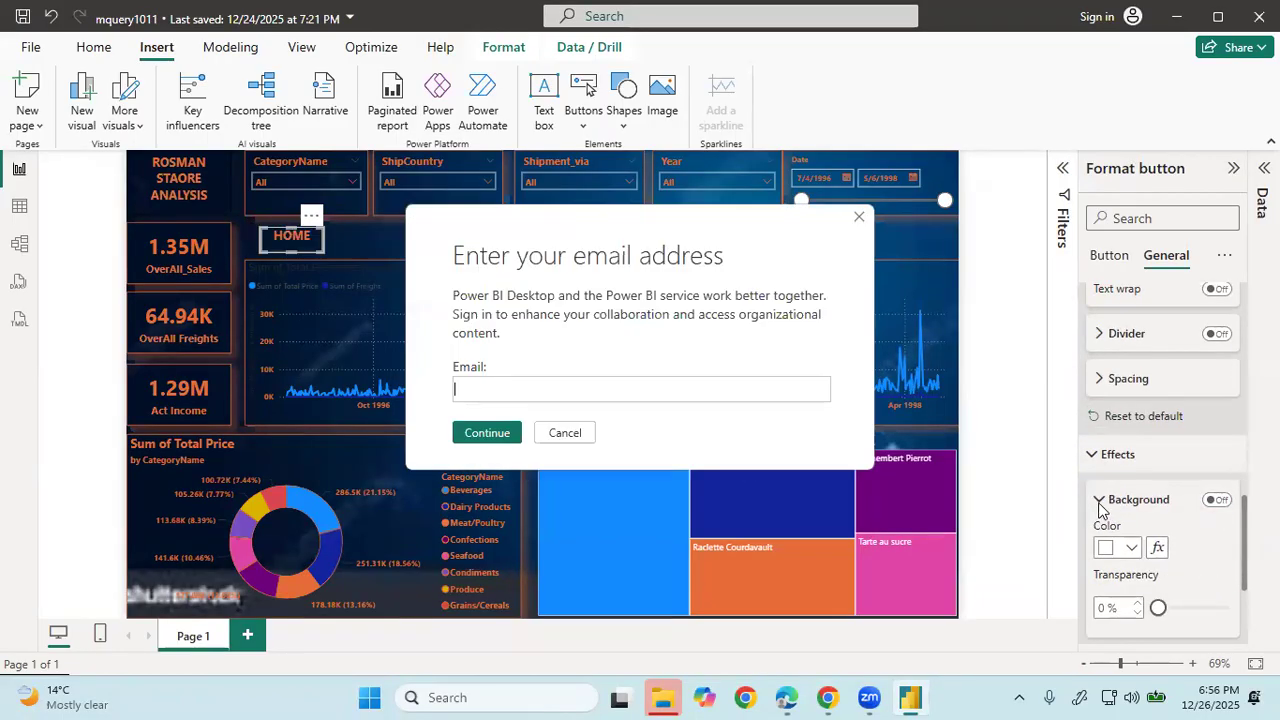
pyautogui.click(566, 435)
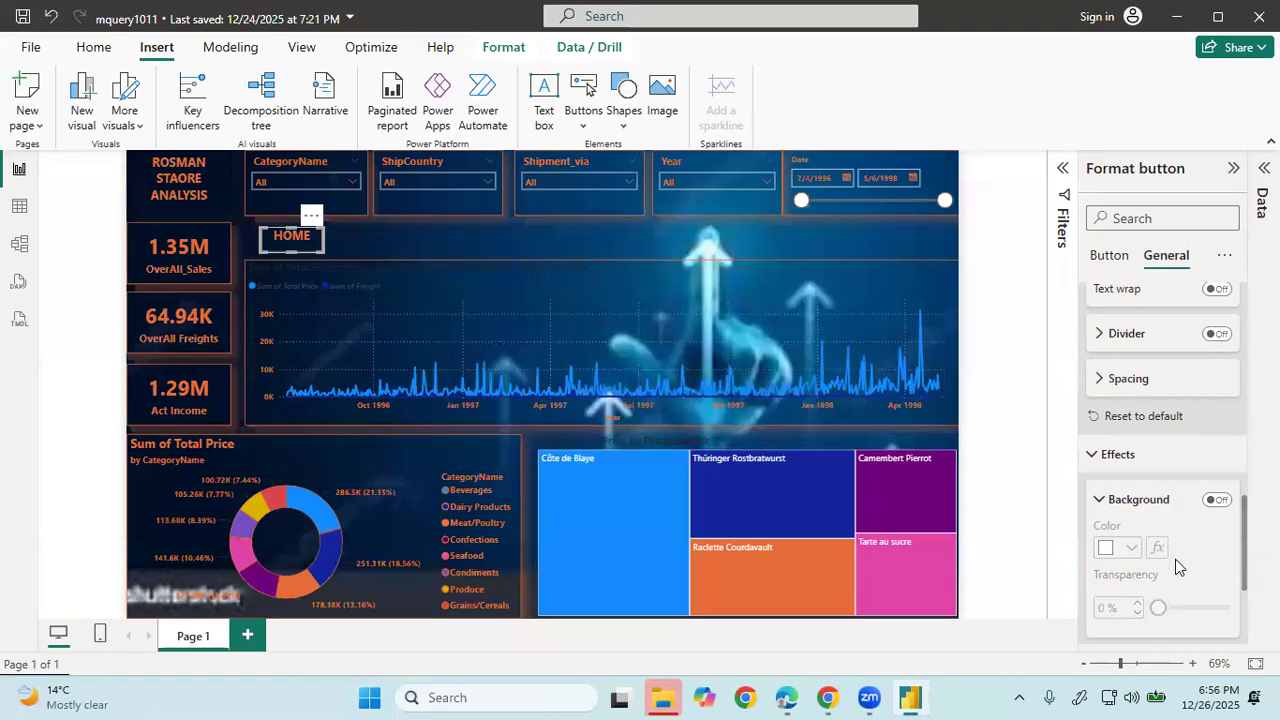
pyautogui.scroll(-2, 1175, 559)
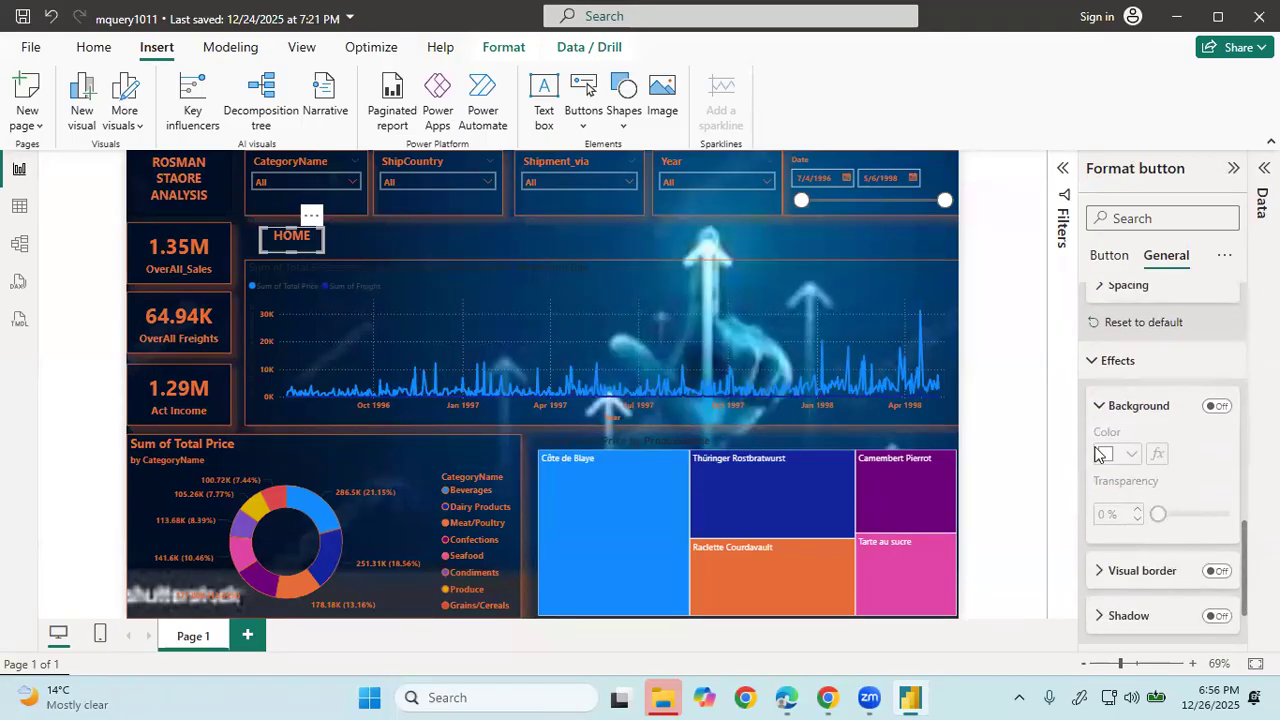
pyautogui.click(1216, 405)
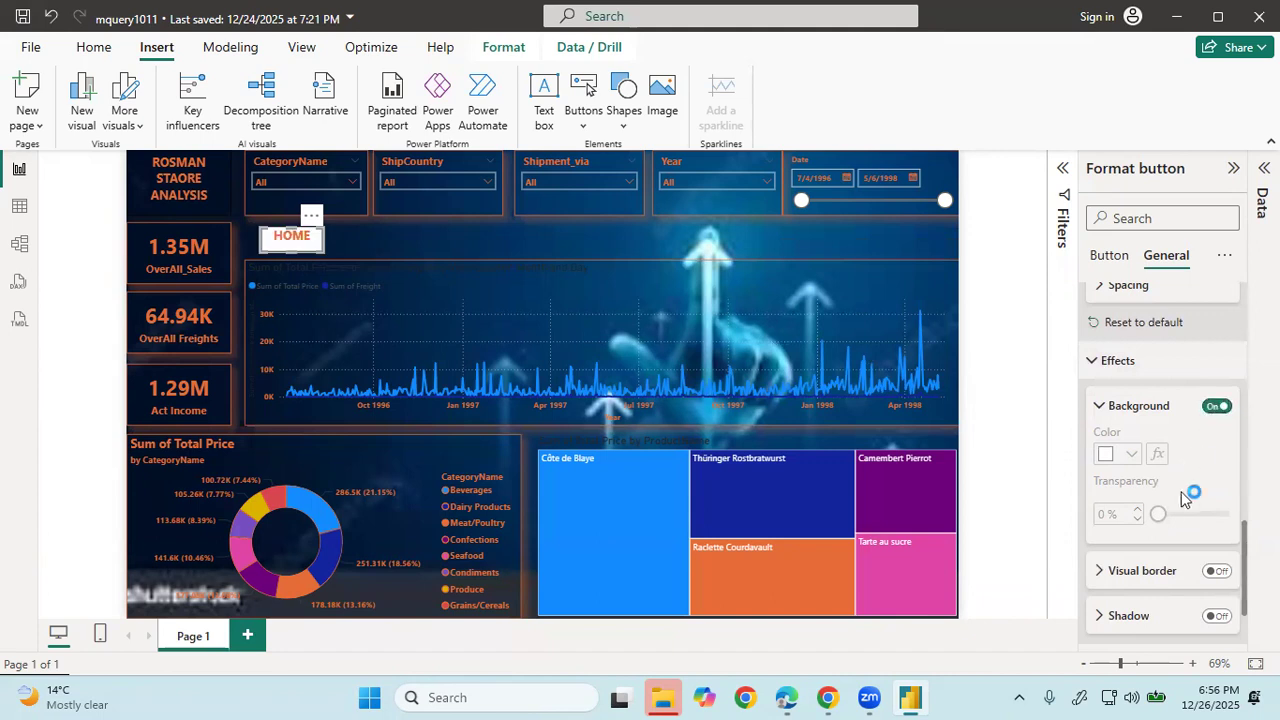
pyautogui.click(564, 432)
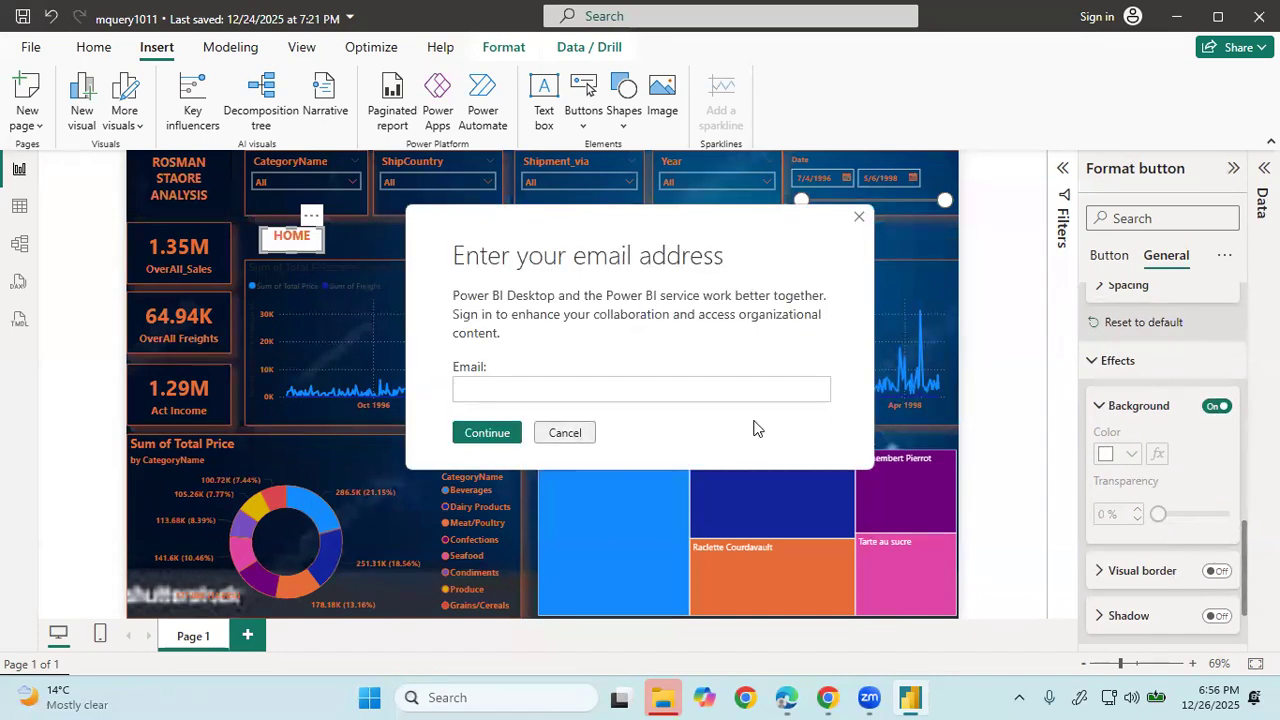
pyautogui.click(1217, 406)
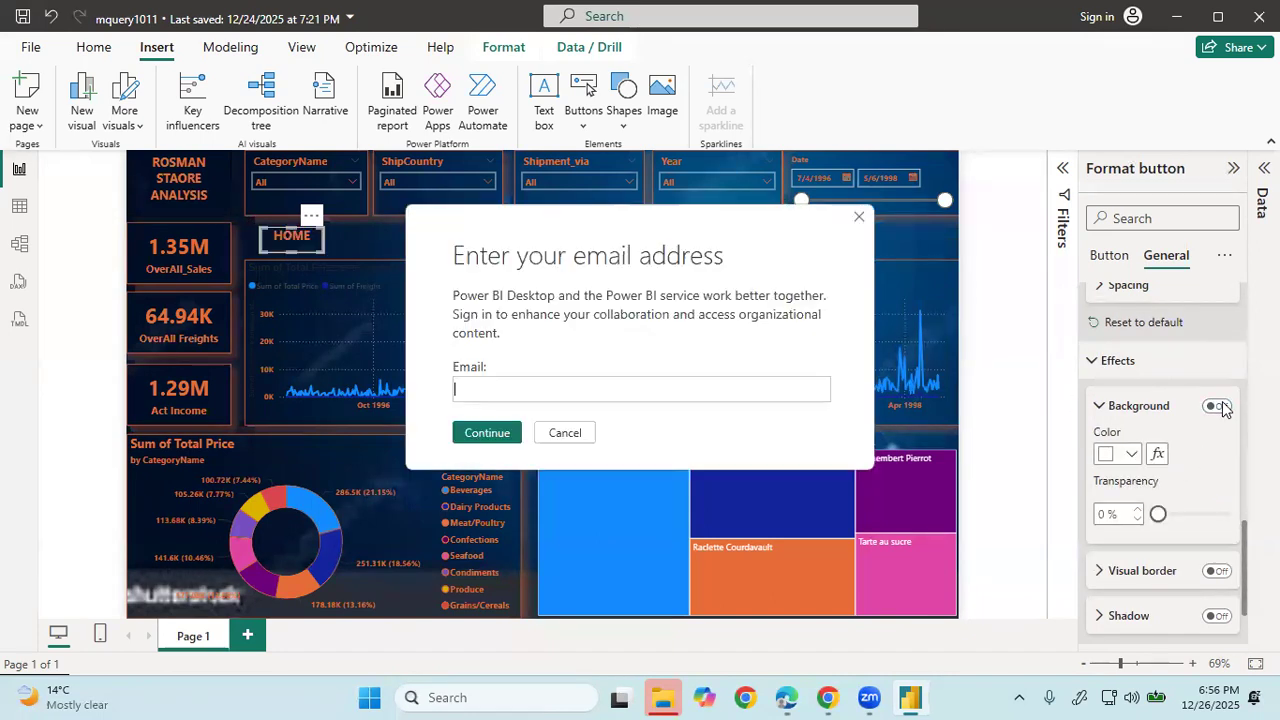
pyautogui.click(556, 433)
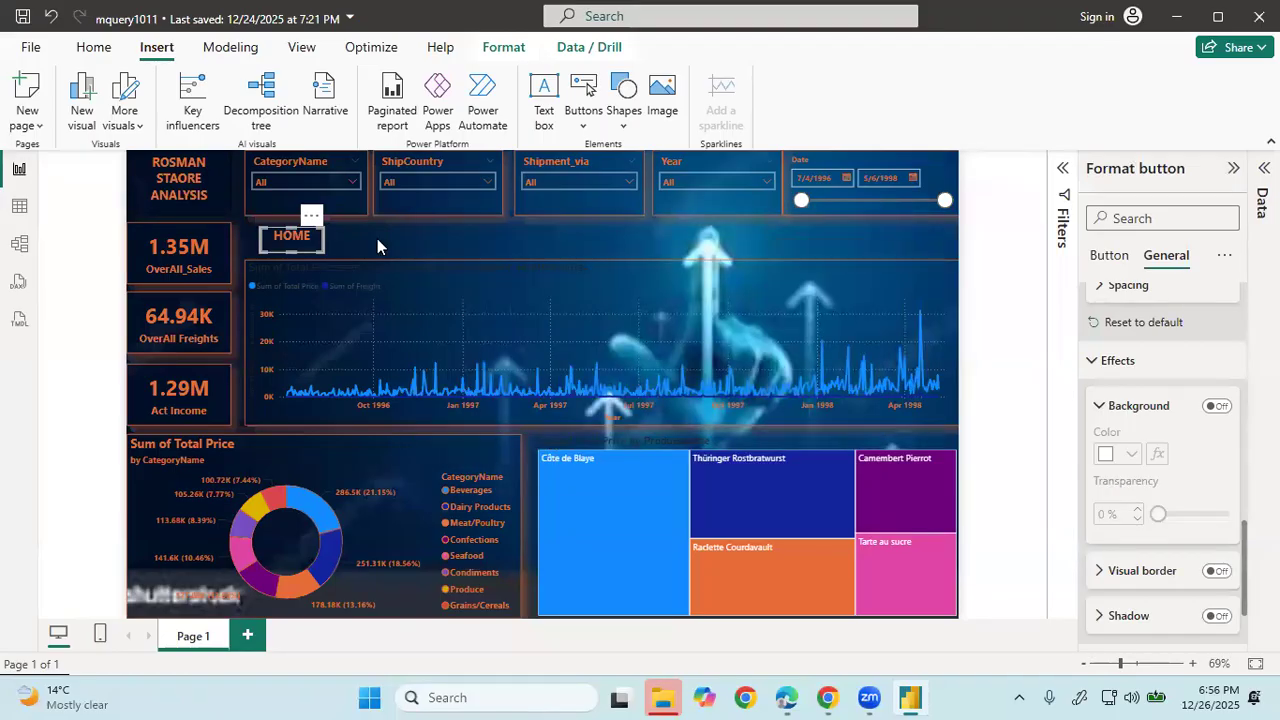
# - Widen the HOME button slightly and try to change its shape to Hexagon, dismissing the sign-in prompts and deselecting the button
pyautogui.click(336, 249)
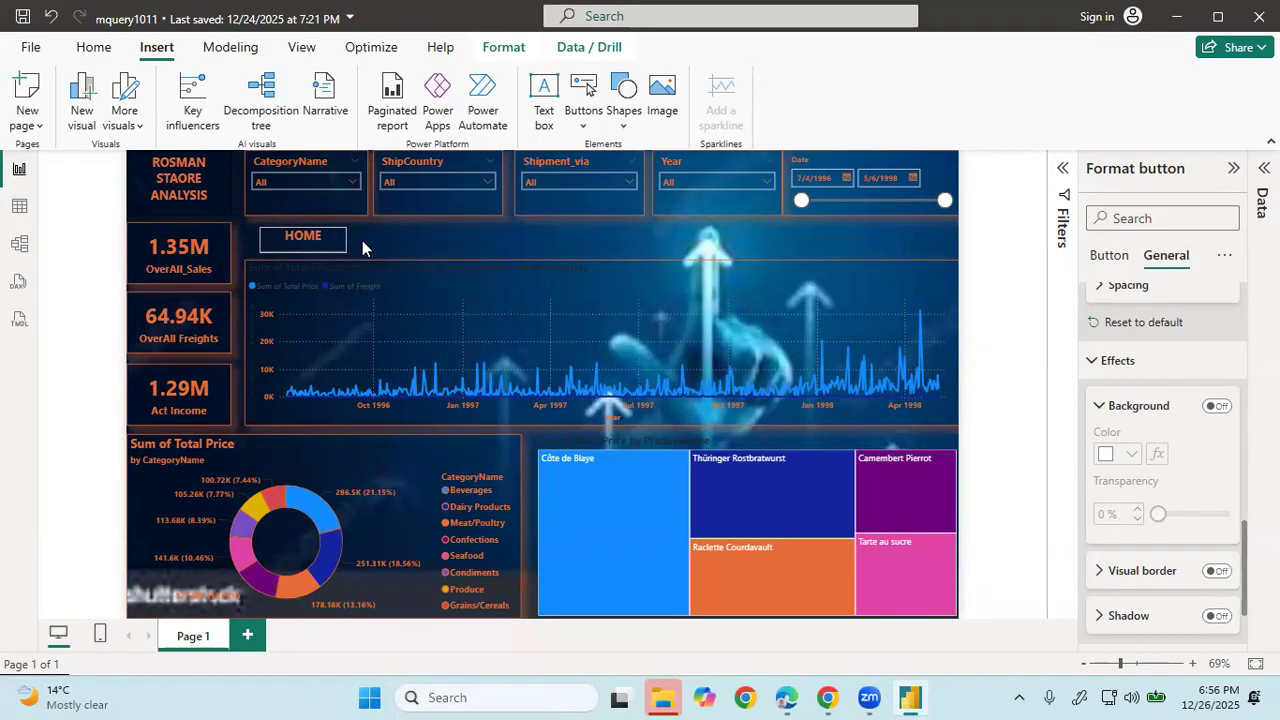
pyautogui.click(560, 436)
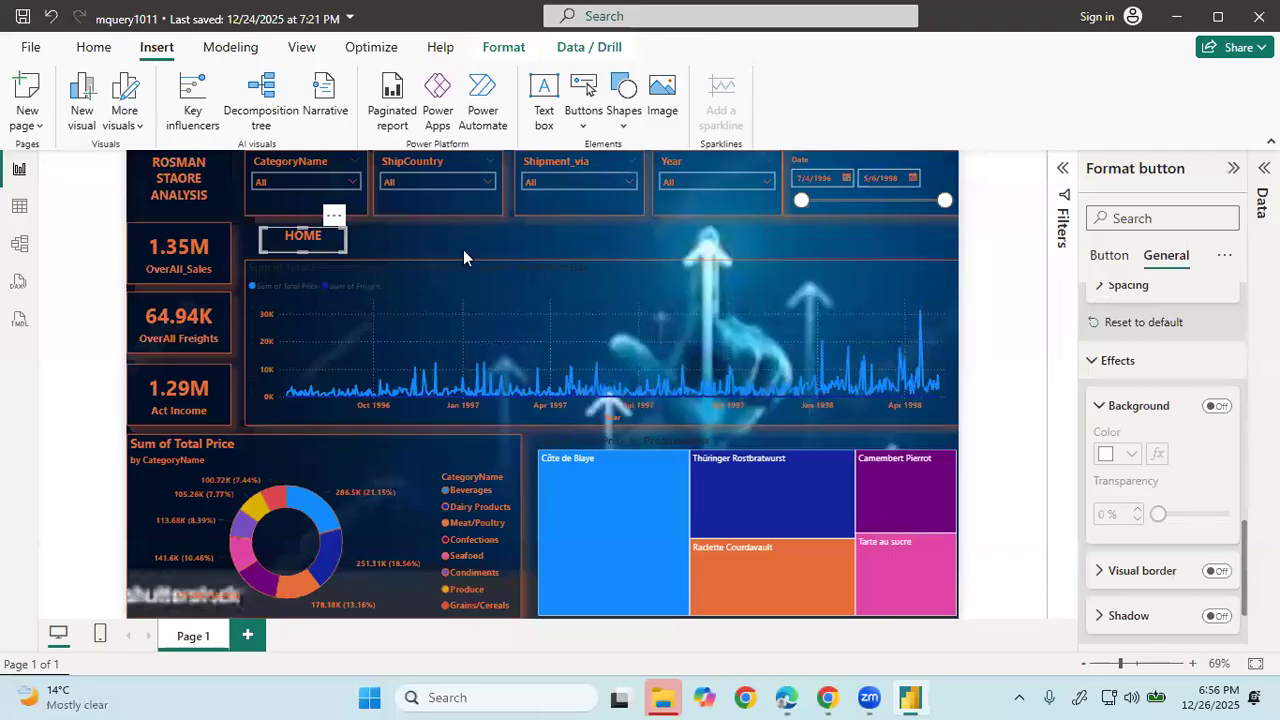
pyautogui.click(304, 246)
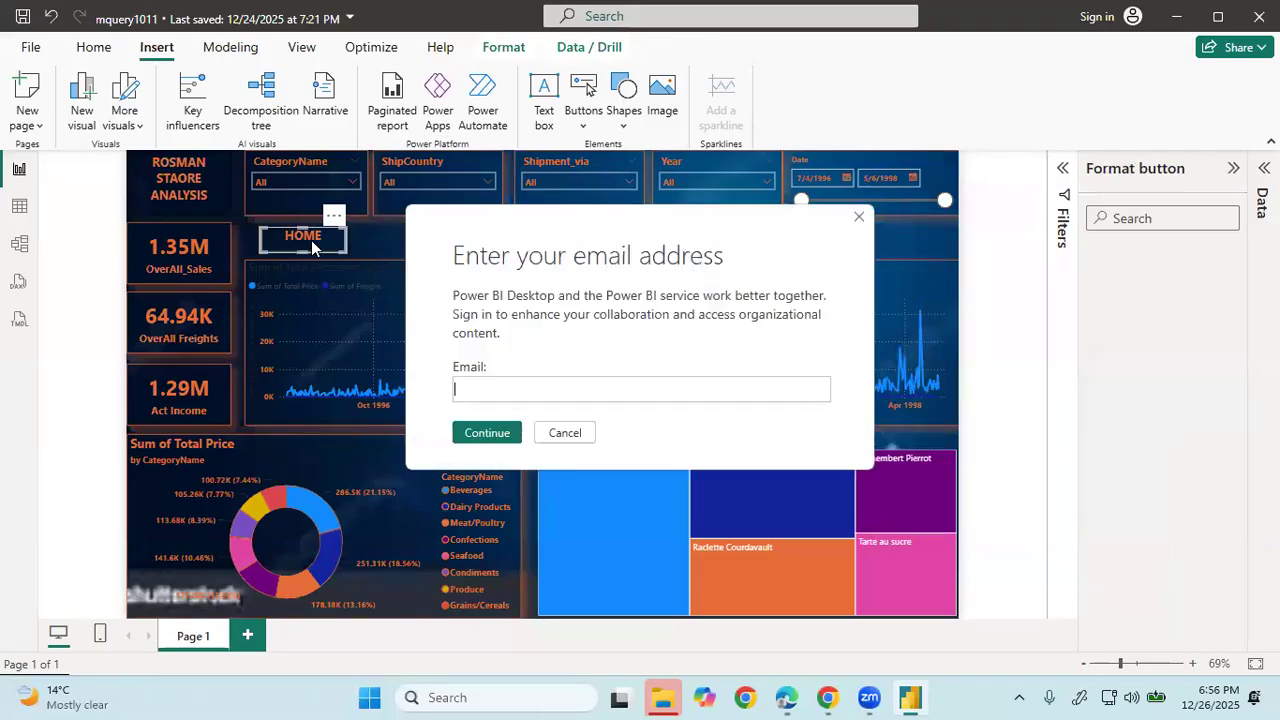
pyautogui.click(586, 432)
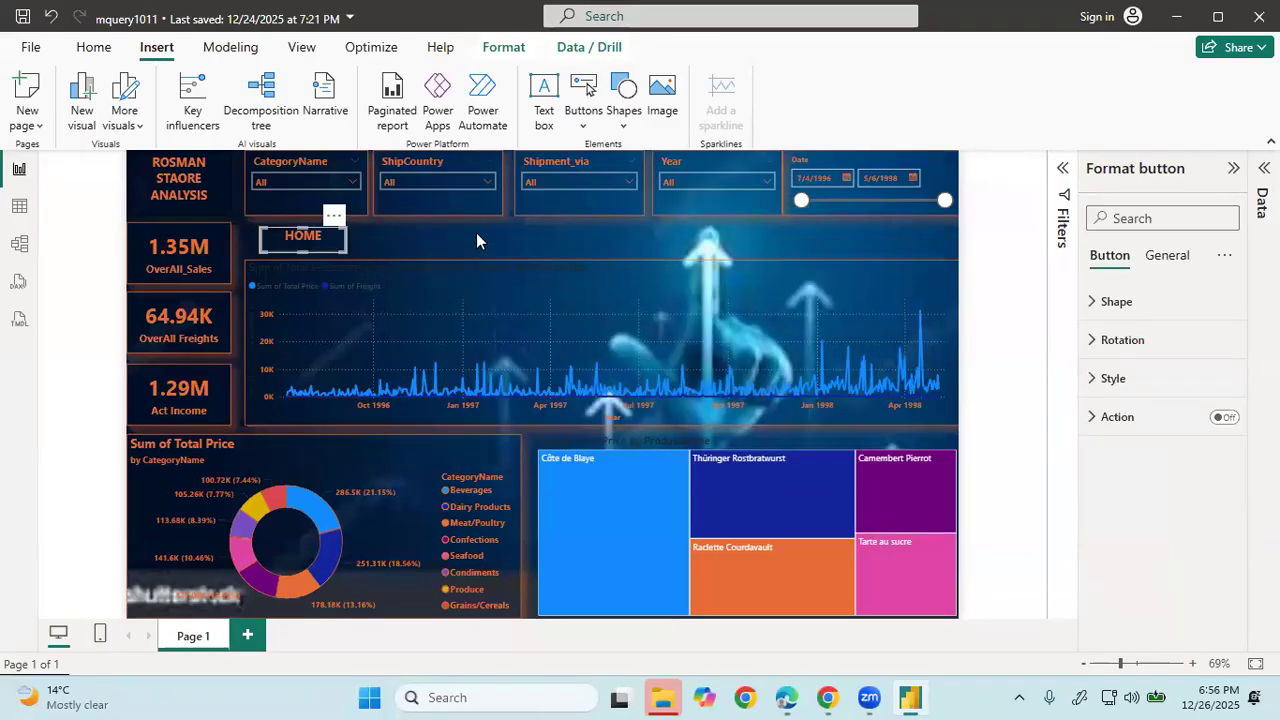
pyautogui.click(1095, 314)
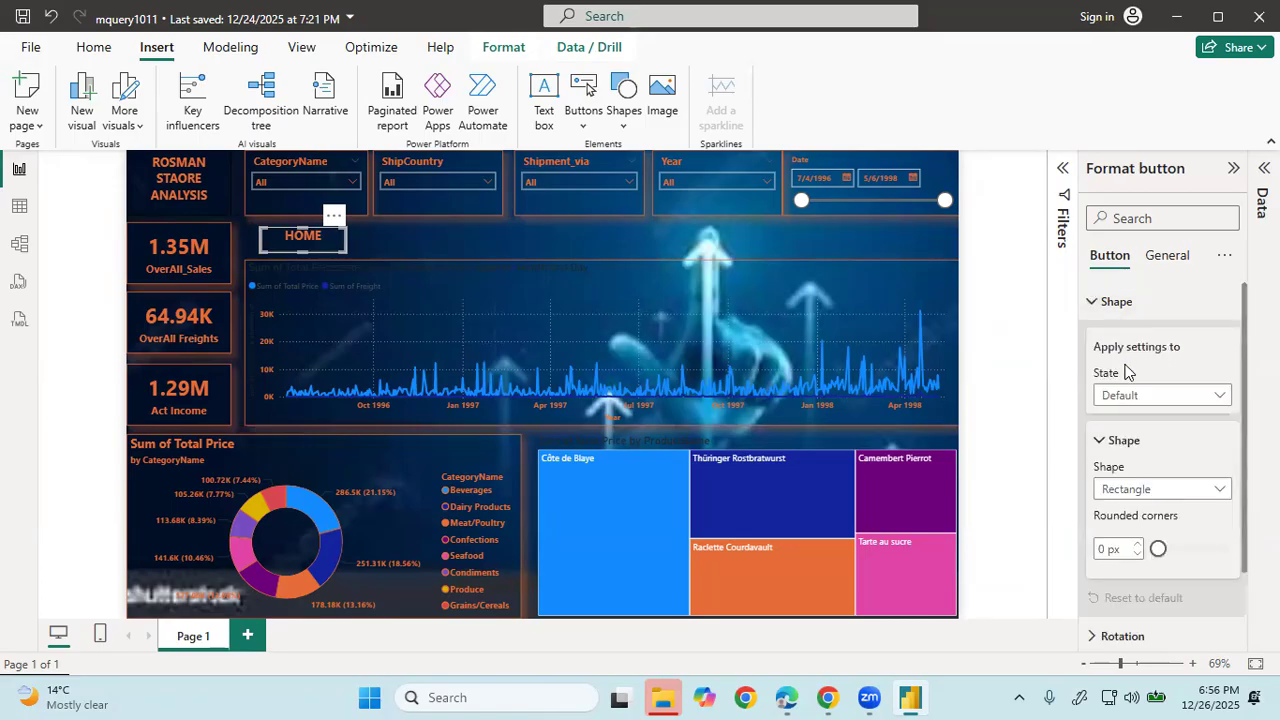
pyautogui.click(1185, 486)
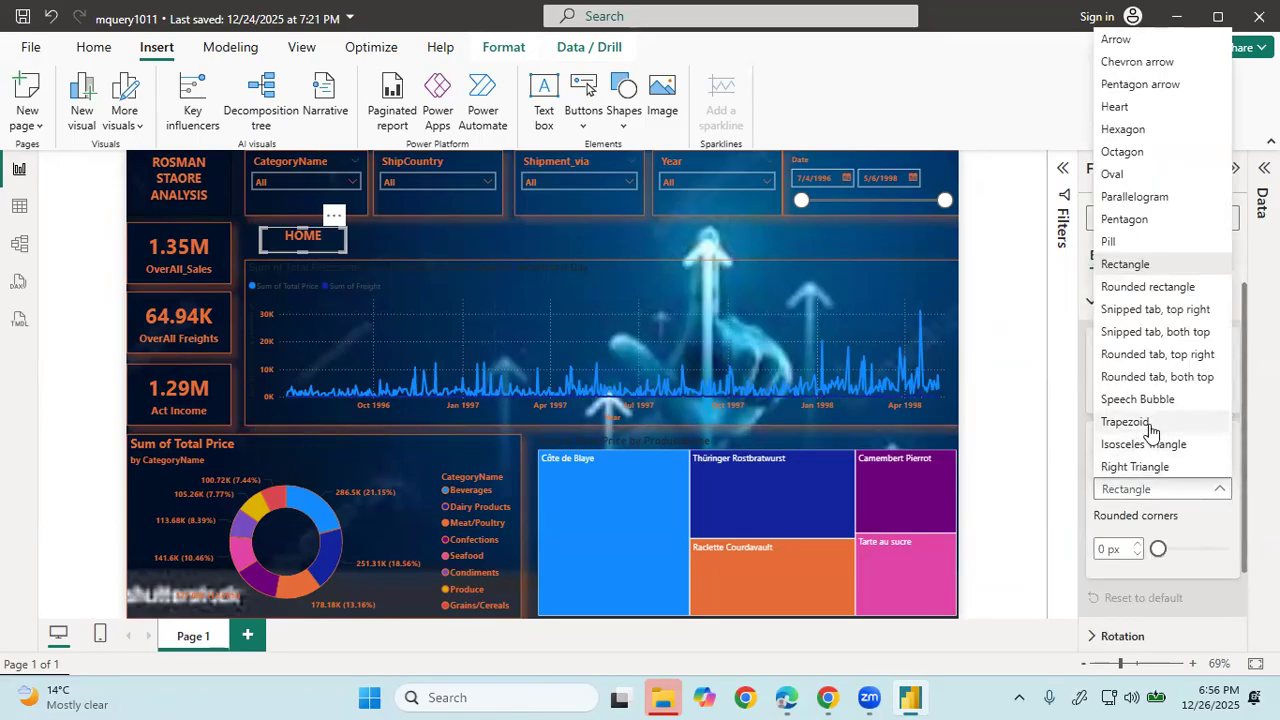
pyautogui.click(1123, 131)
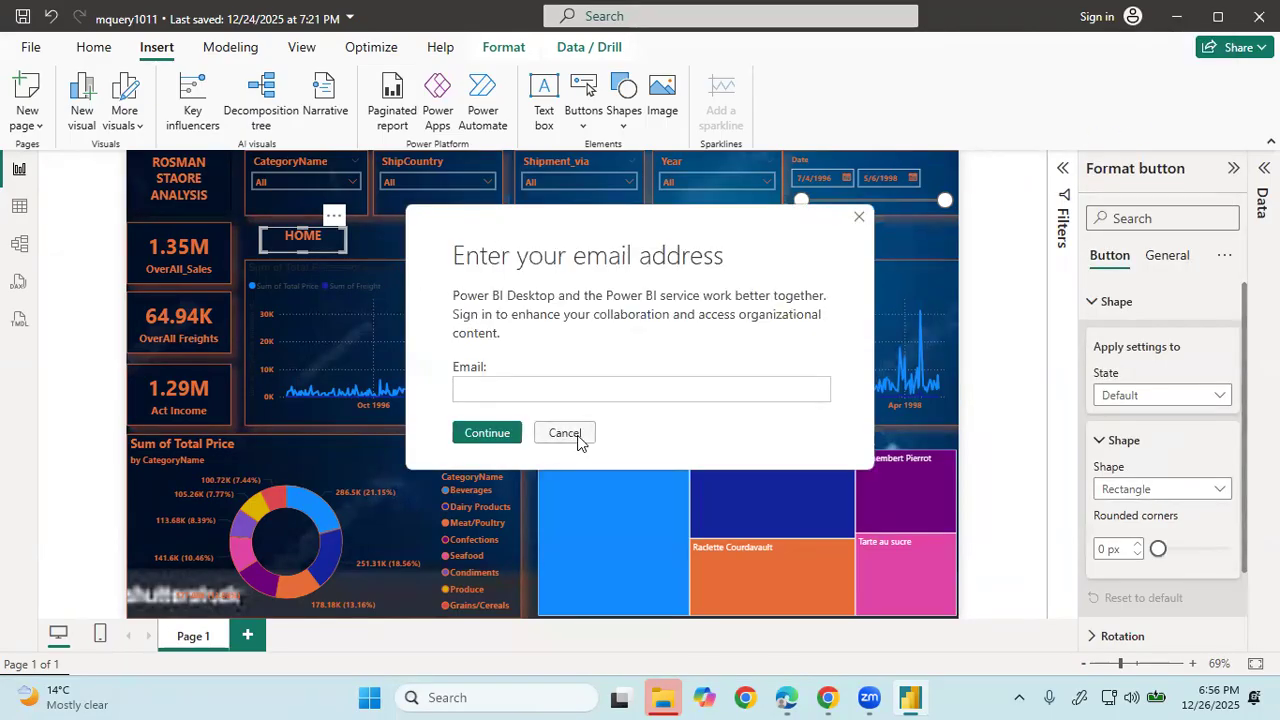
pyautogui.click(579, 433)
pyautogui.click(428, 231)
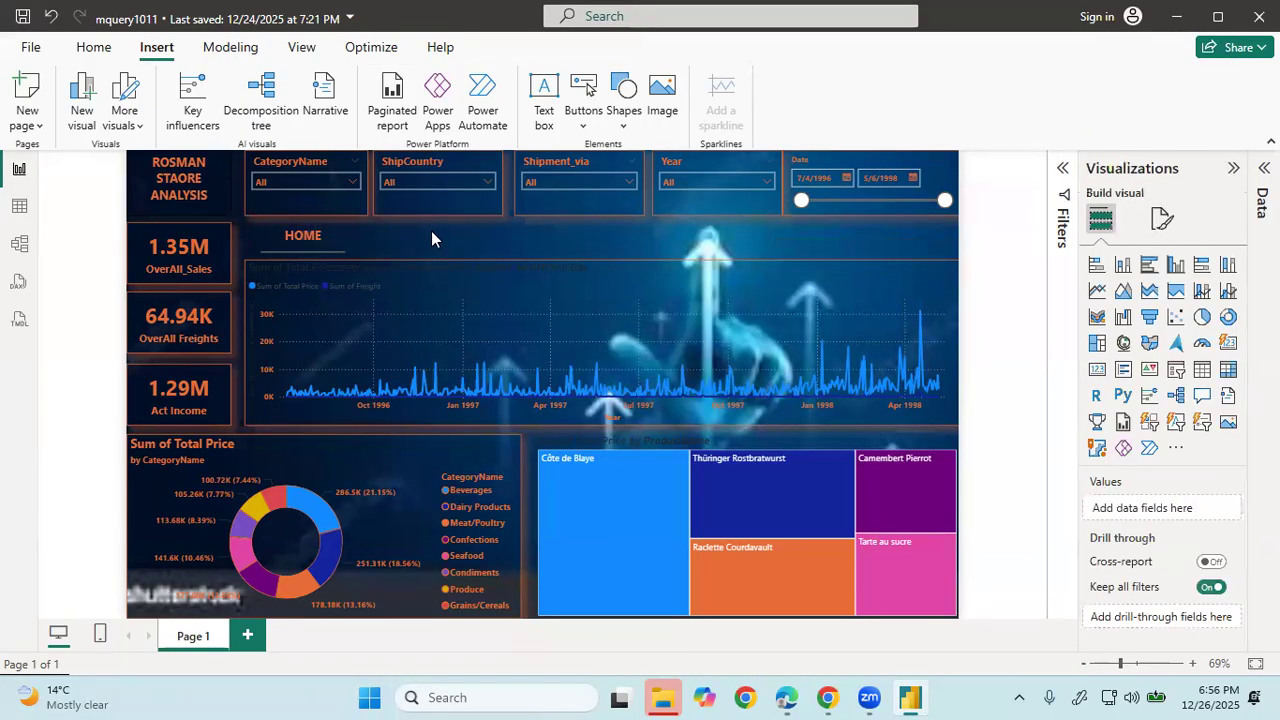
# - Select the HOME button and open its Effects formatting options, dismissing the sign-in prompt
pyautogui.click(343, 236)
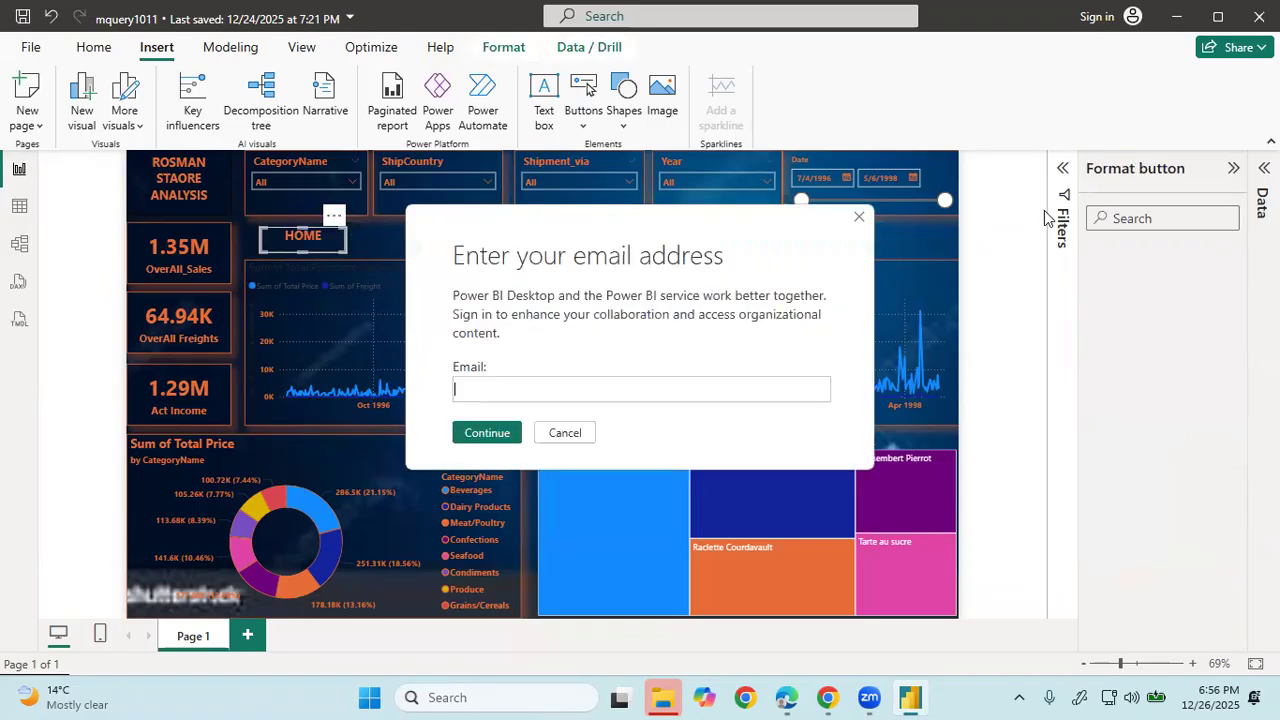
pyautogui.click(549, 435)
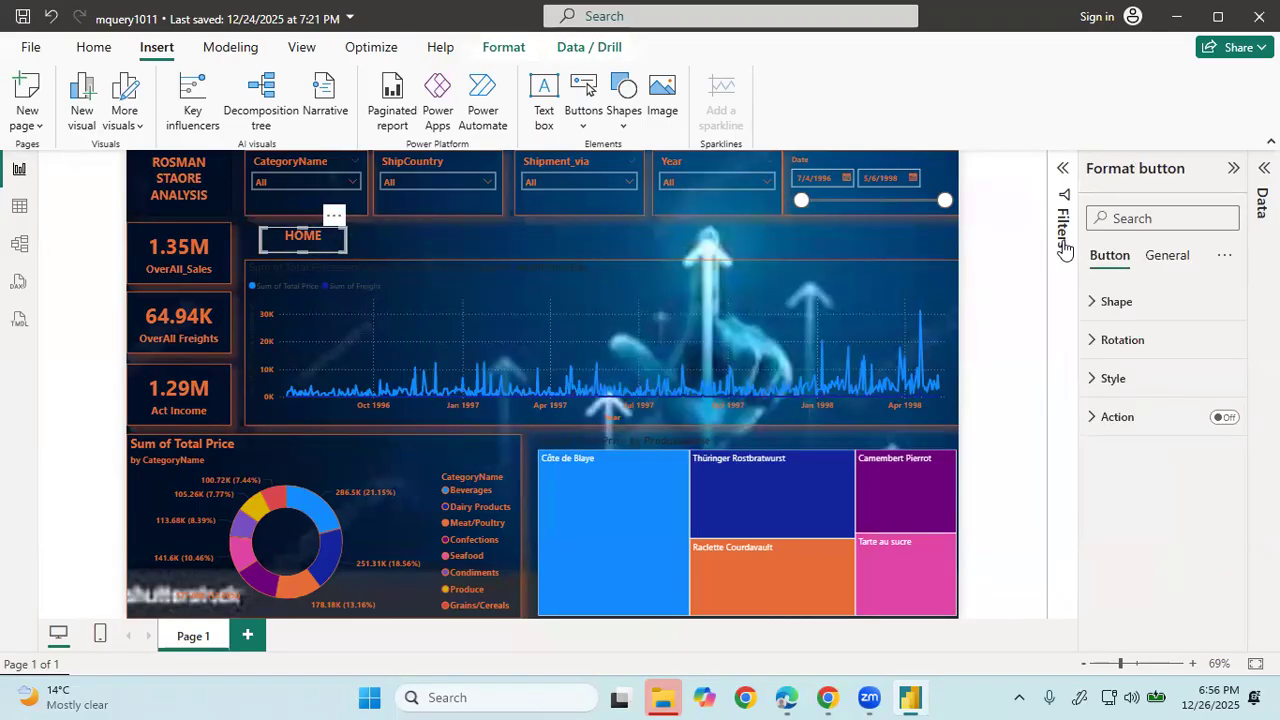
pyautogui.click(1167, 255)
pyautogui.click(1118, 378)
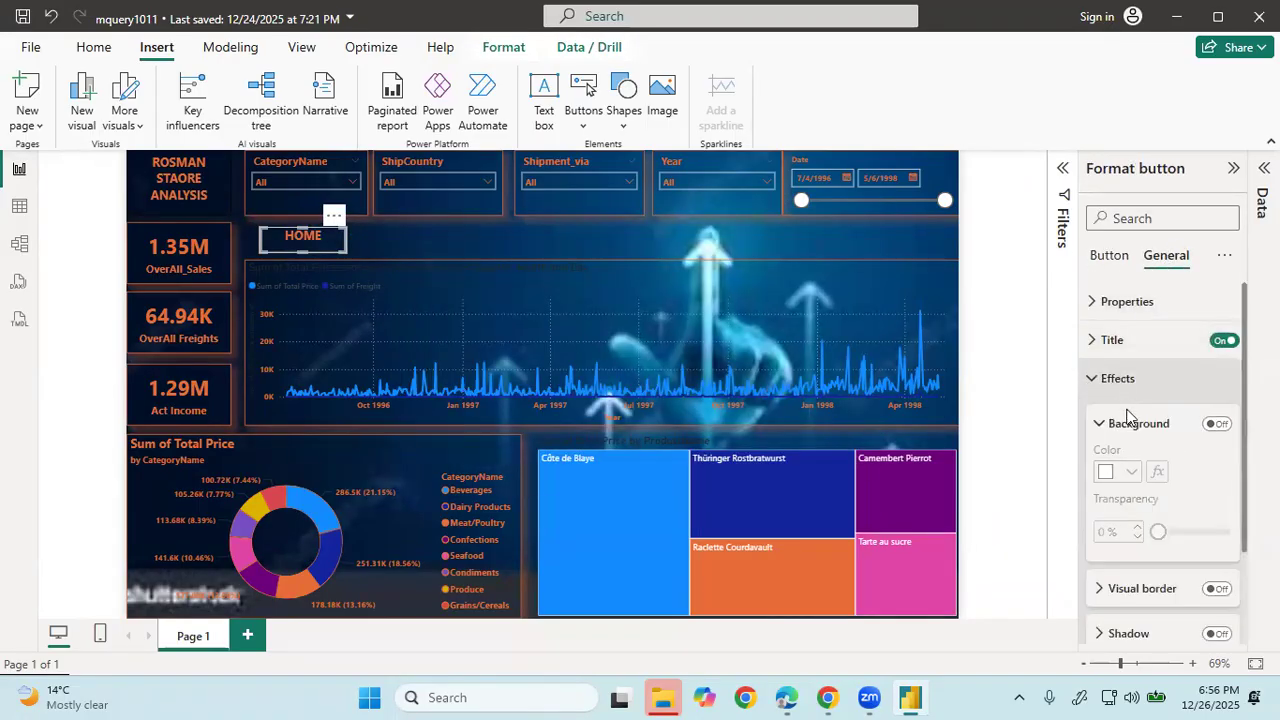
# - Try a background on the HOME button and turn it off again, dismissing the sign-in prompts
pyautogui.click(1217, 425)
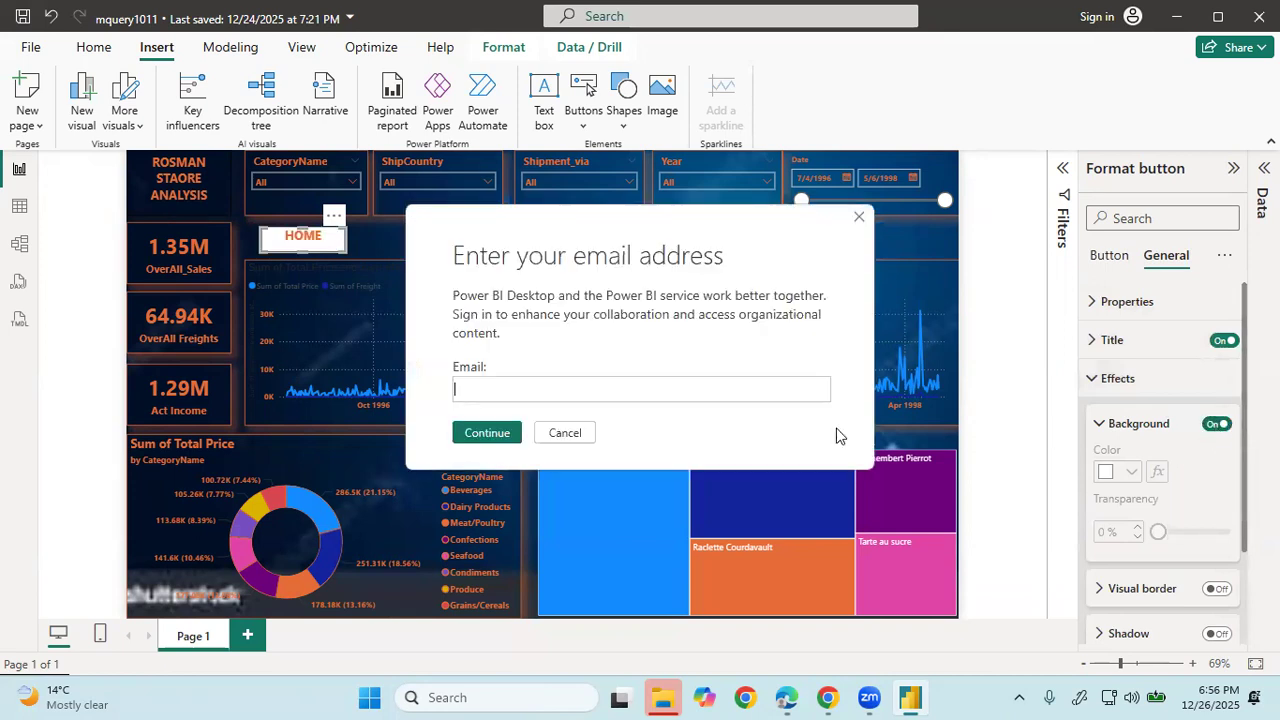
pyautogui.click(562, 434)
pyautogui.click(1217, 424)
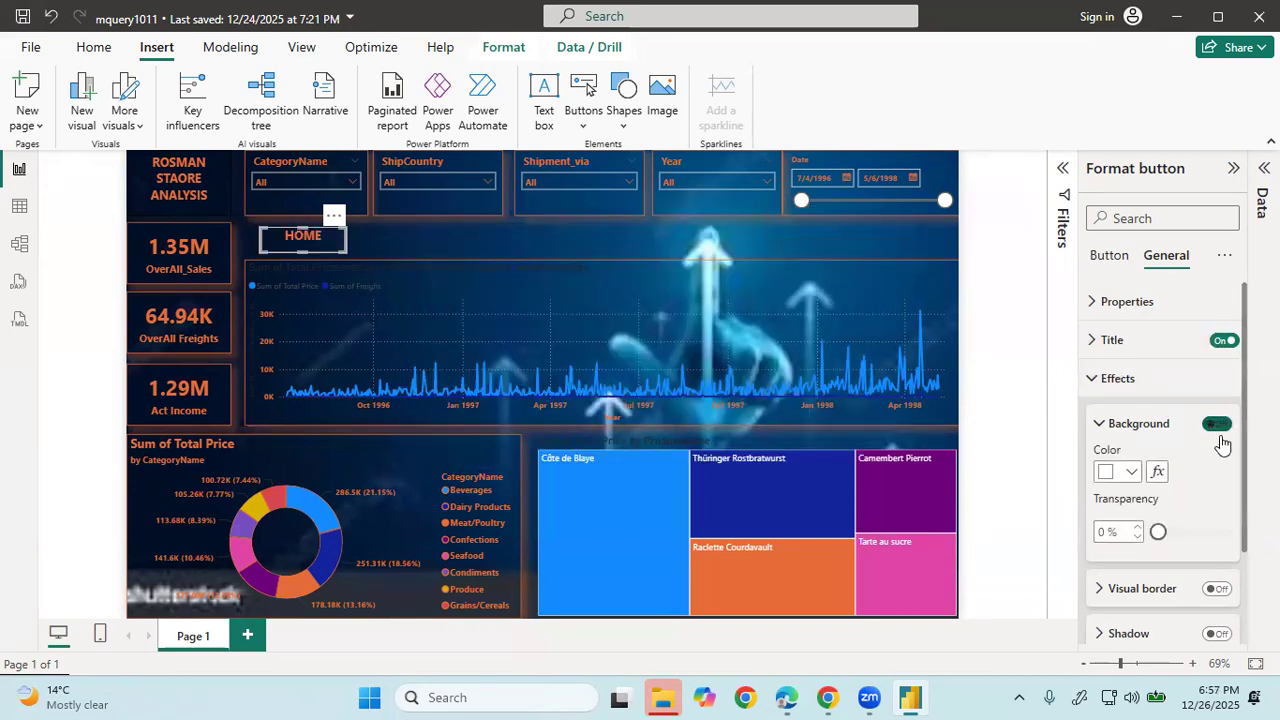
pyautogui.click(568, 437)
# - Turn on the visual border and shadow for the HOME button, dismiss the sign-in prompts, collapse the effects settings and deselect the button
pyautogui.click(1216, 589)
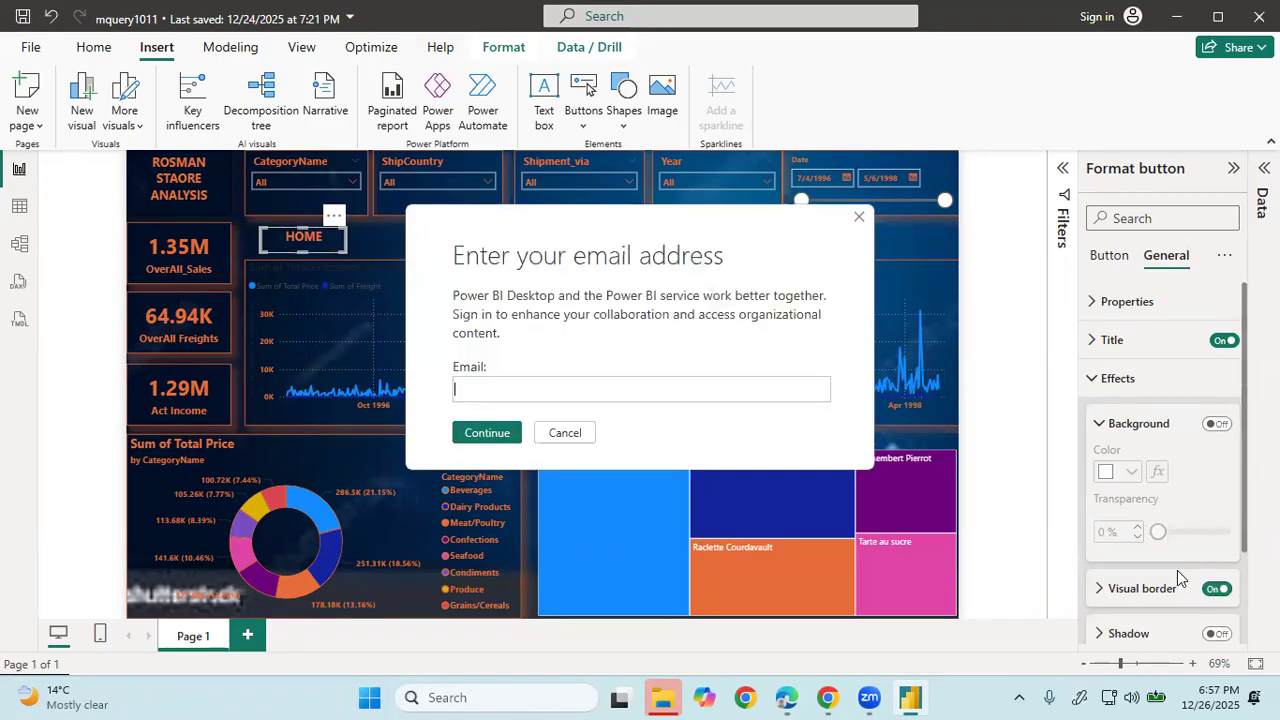
pyautogui.click(564, 433)
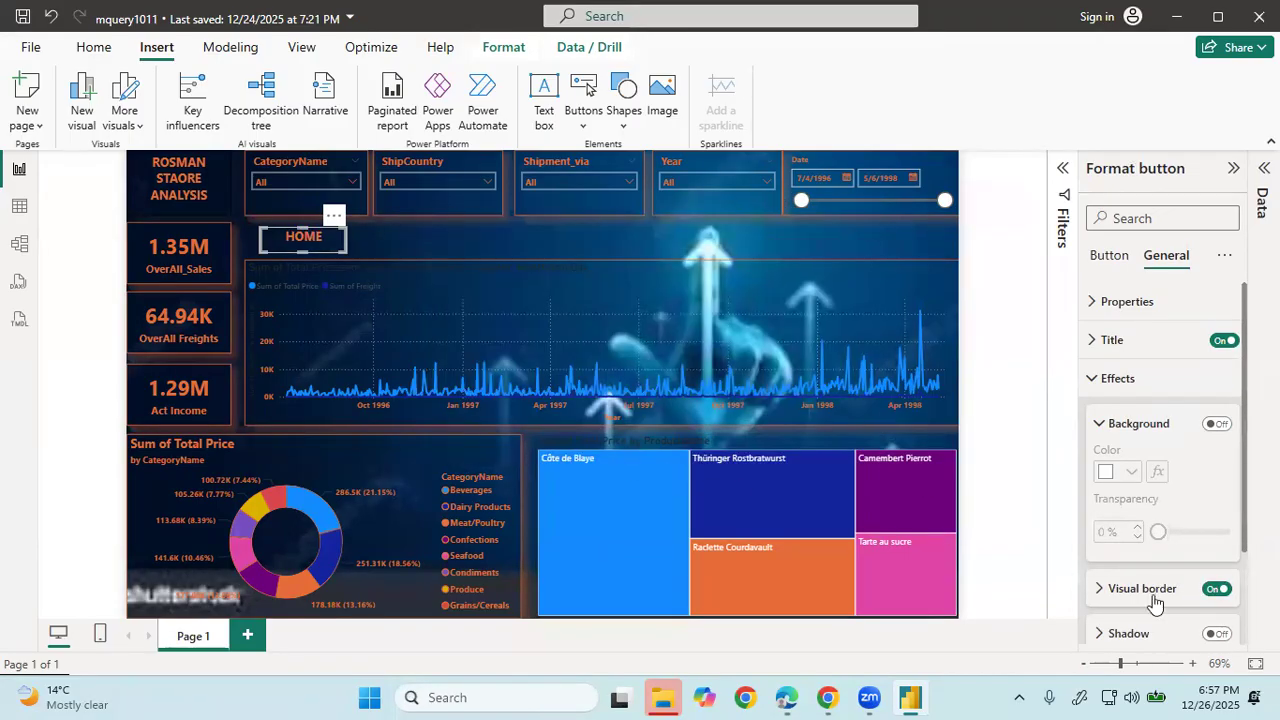
pyautogui.click(1214, 637)
pyautogui.click(1216, 636)
pyautogui.click(570, 435)
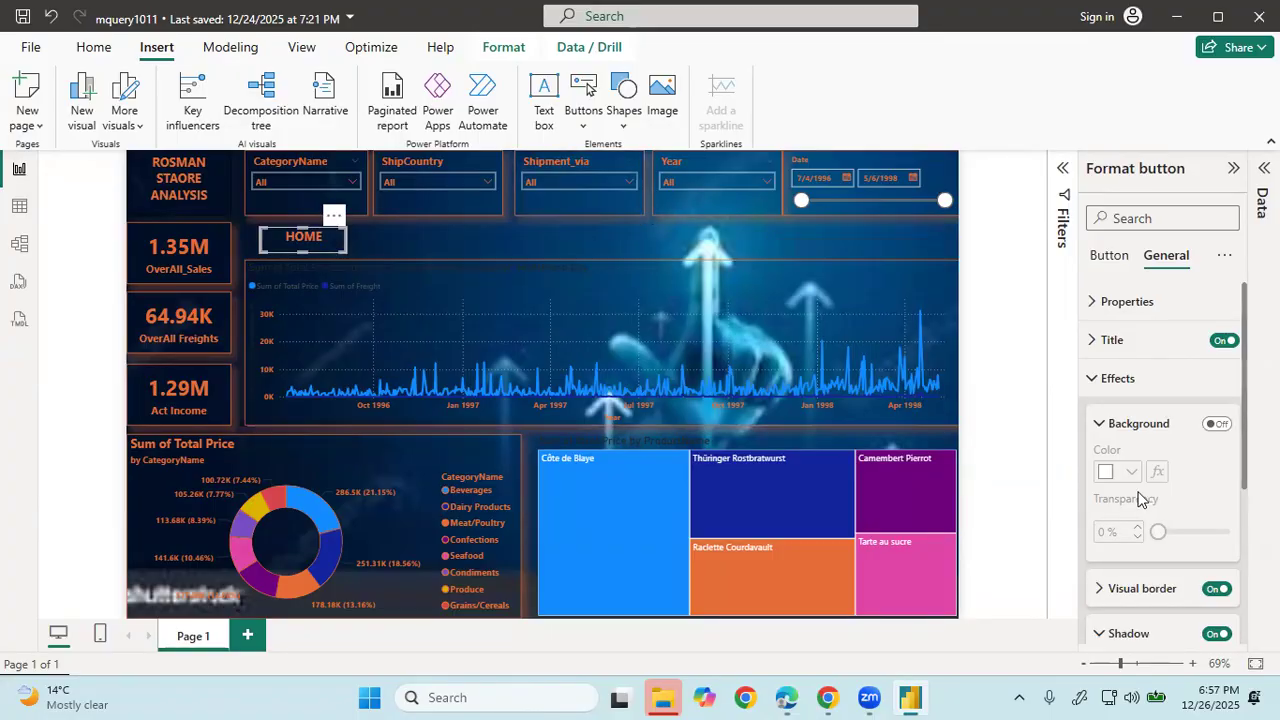
pyautogui.scroll(-3, 1145, 530)
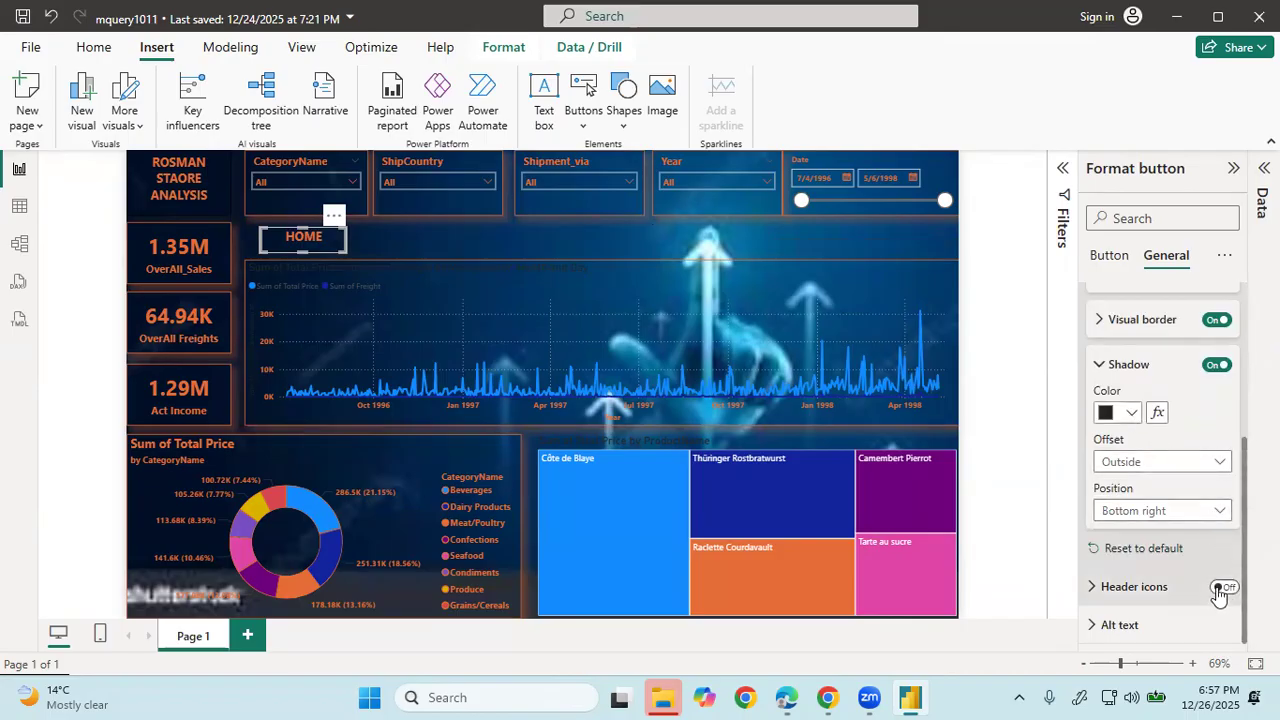
pyautogui.scroll(5, 1143, 493)
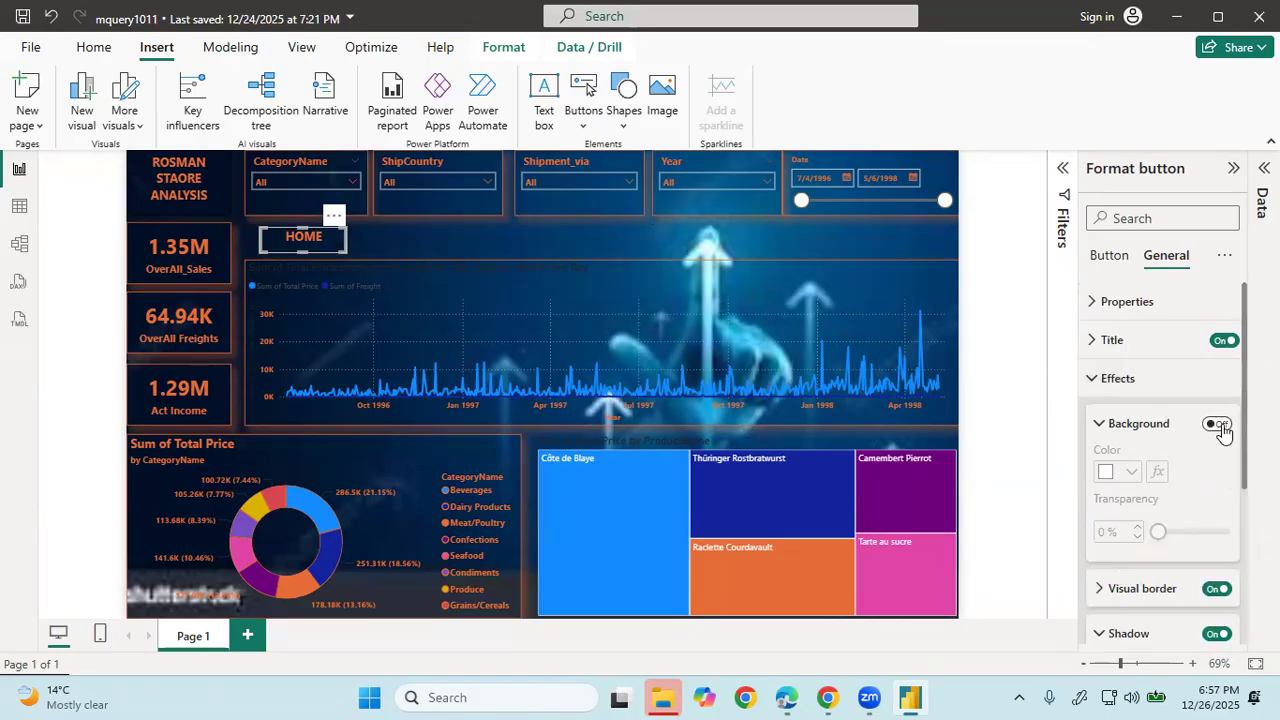
pyautogui.click(1138, 386)
pyautogui.click(1110, 381)
pyautogui.click(407, 235)
# - Copy the HOME button and paste two duplicates onto the page, dismissing the sign-in prompts
pyautogui.click(305, 238)
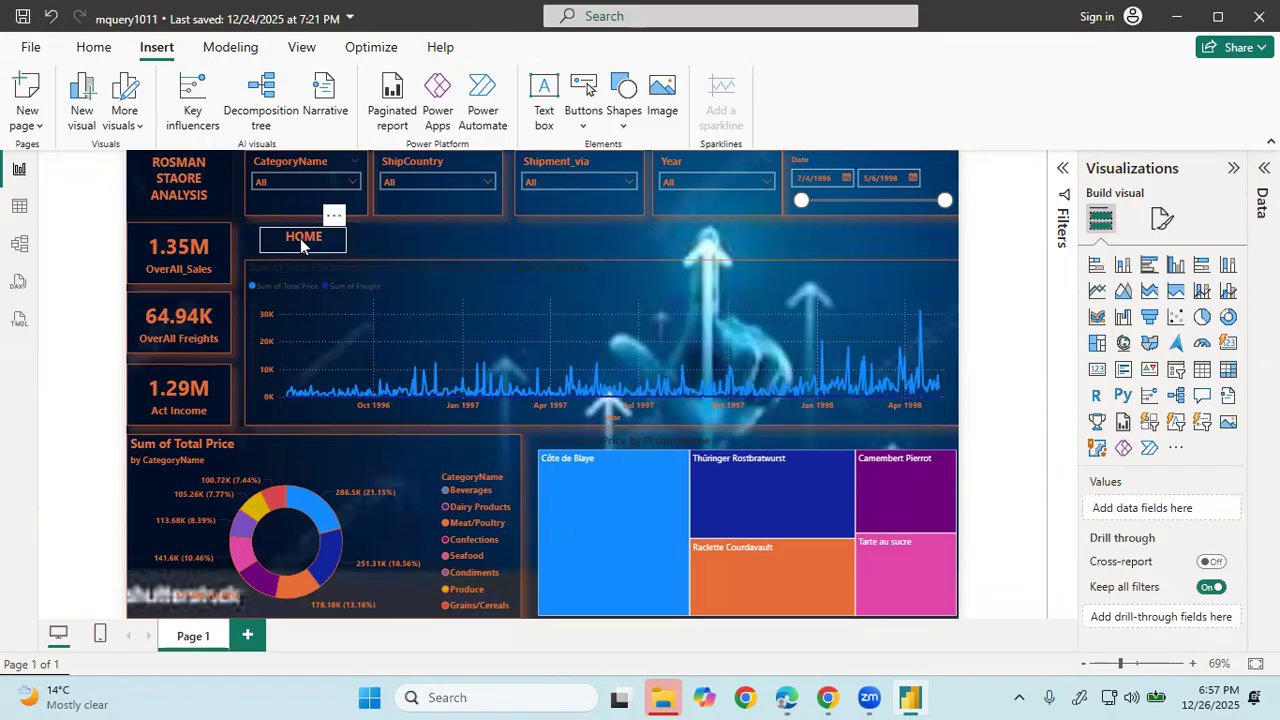
pyautogui.click(564, 432)
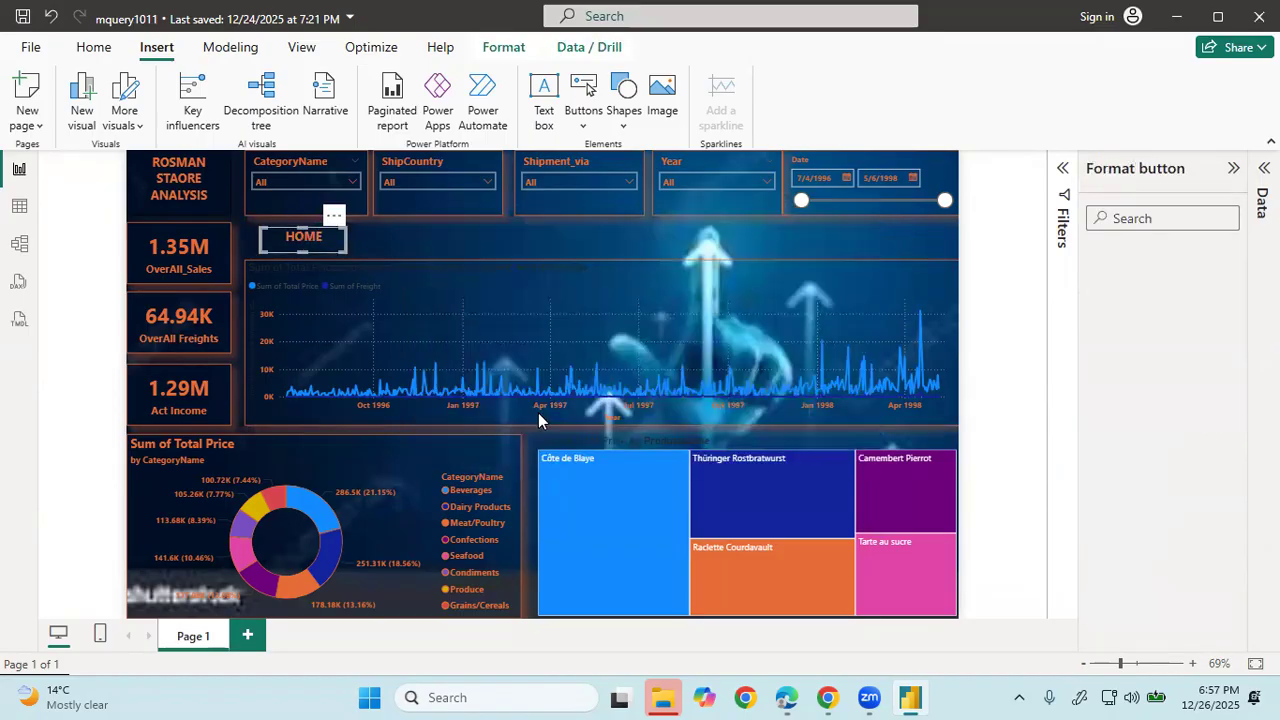
pyautogui.click(425, 238)
pyautogui.hotkey('ctrl', 'v')
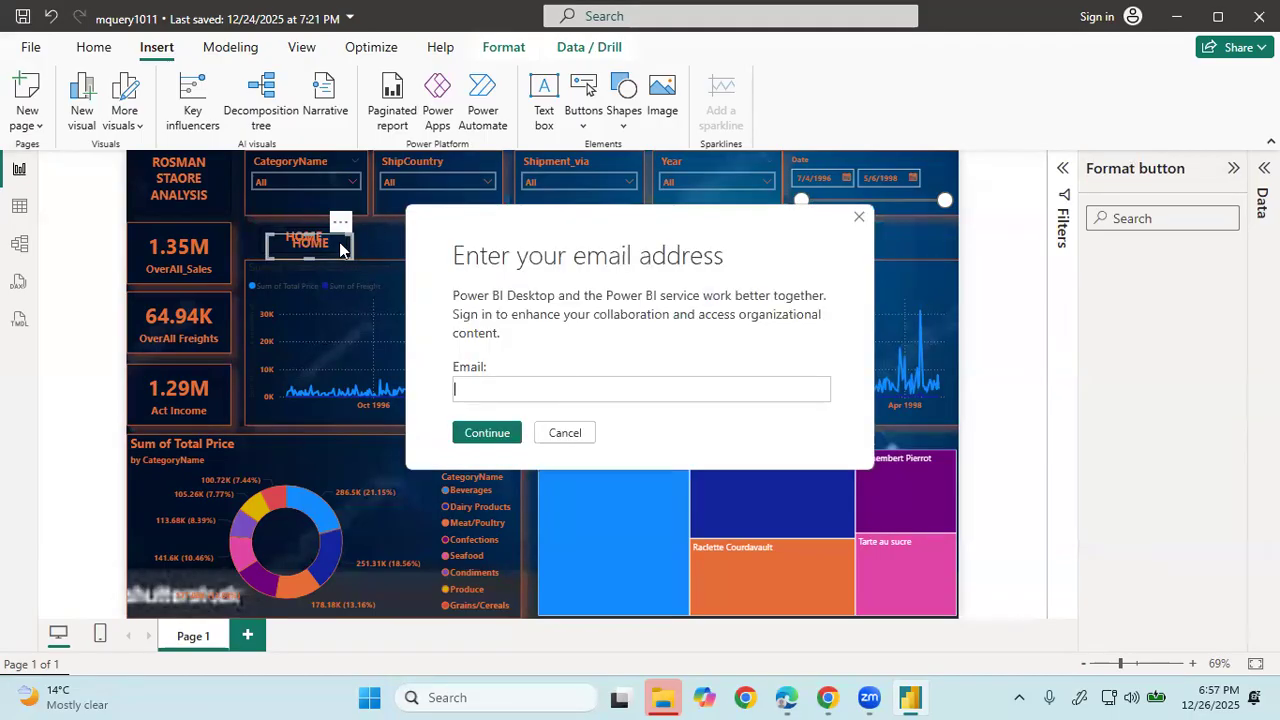
pyautogui.click(590, 438)
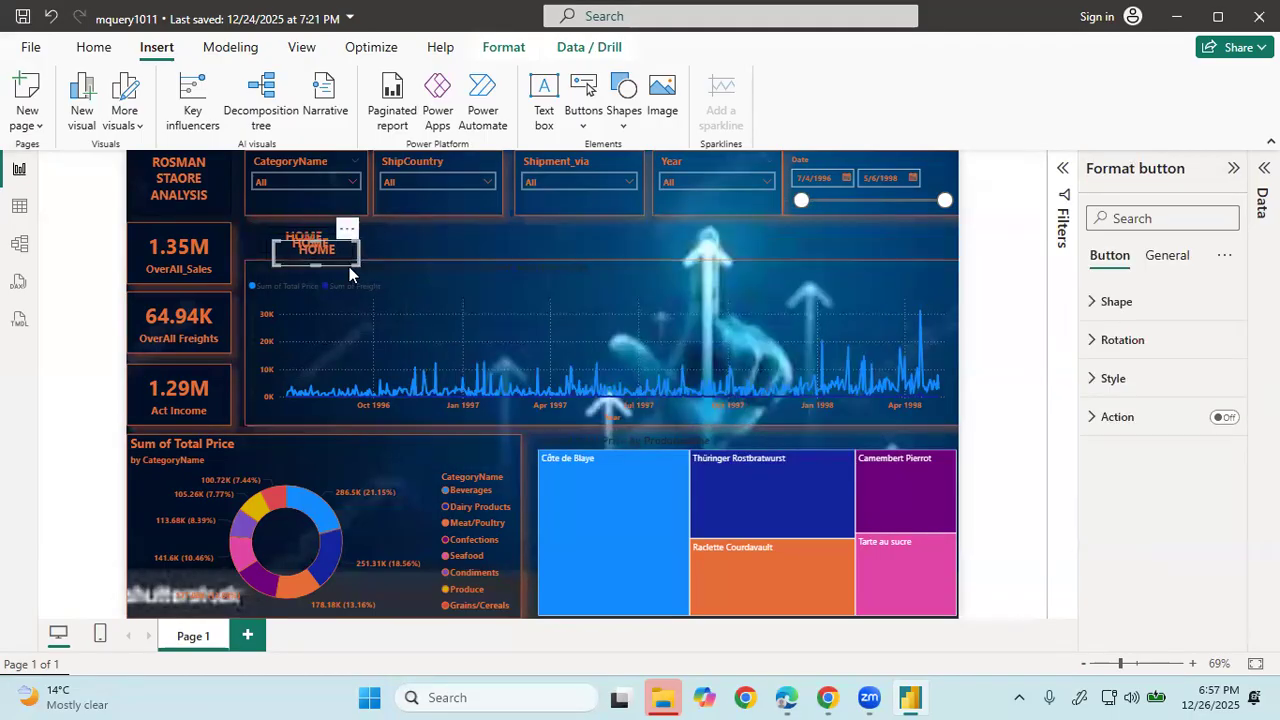
pyautogui.click(859, 217)
# - Spread the two HOME button copies along the row above the line chart, one below the date slicer and one nearer the middle
pyautogui.moveTo(322, 249); pyautogui.dragTo(872, 248)
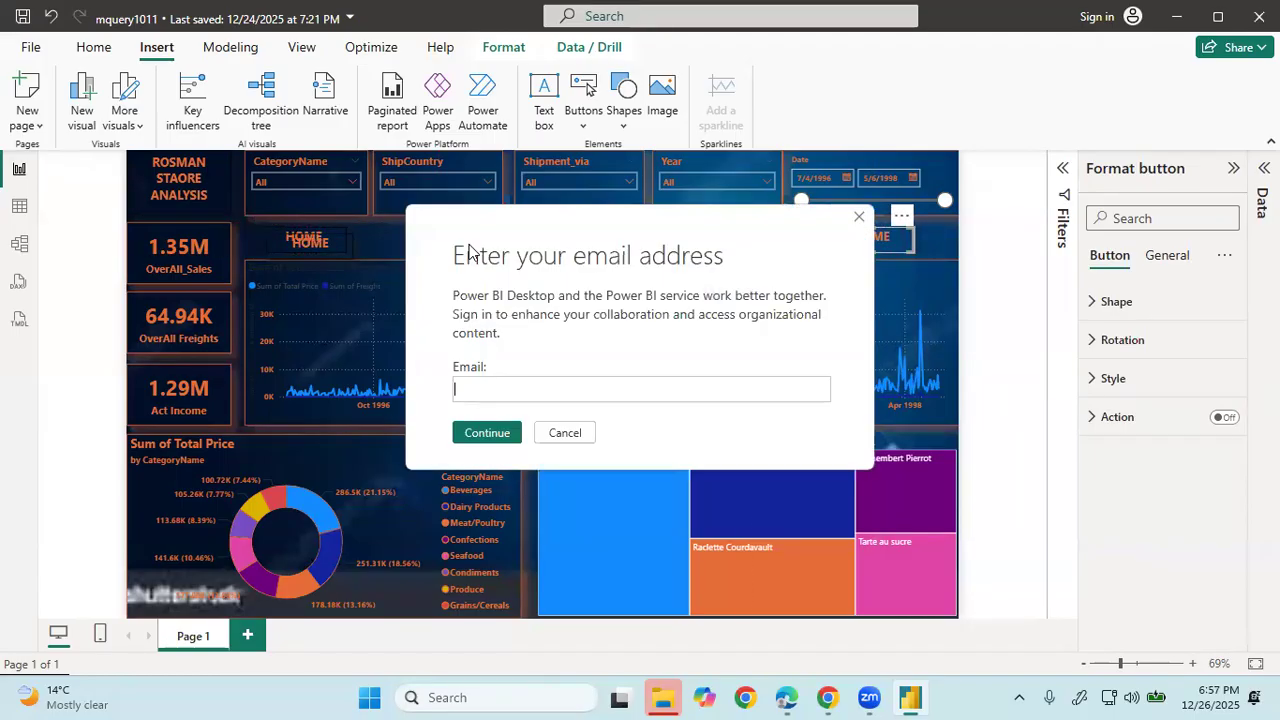
pyautogui.click(858, 218)
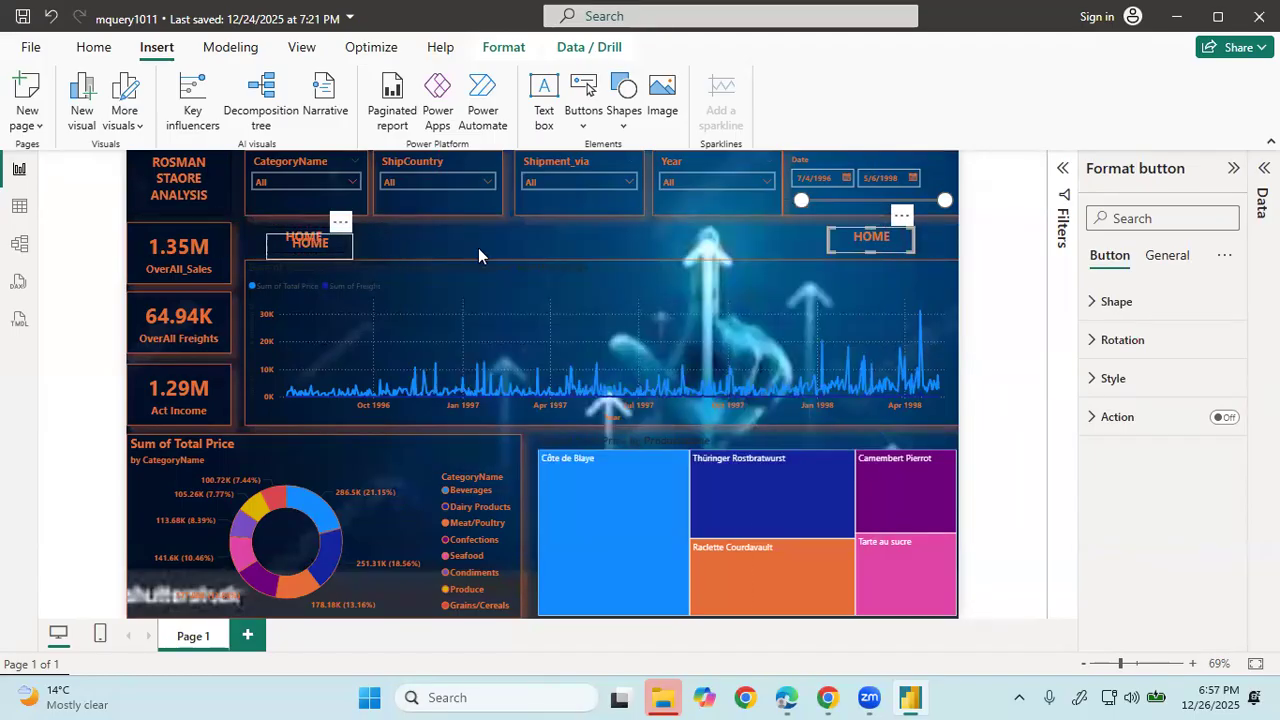
pyautogui.moveTo(478, 248); pyautogui.dragTo(615, 248)
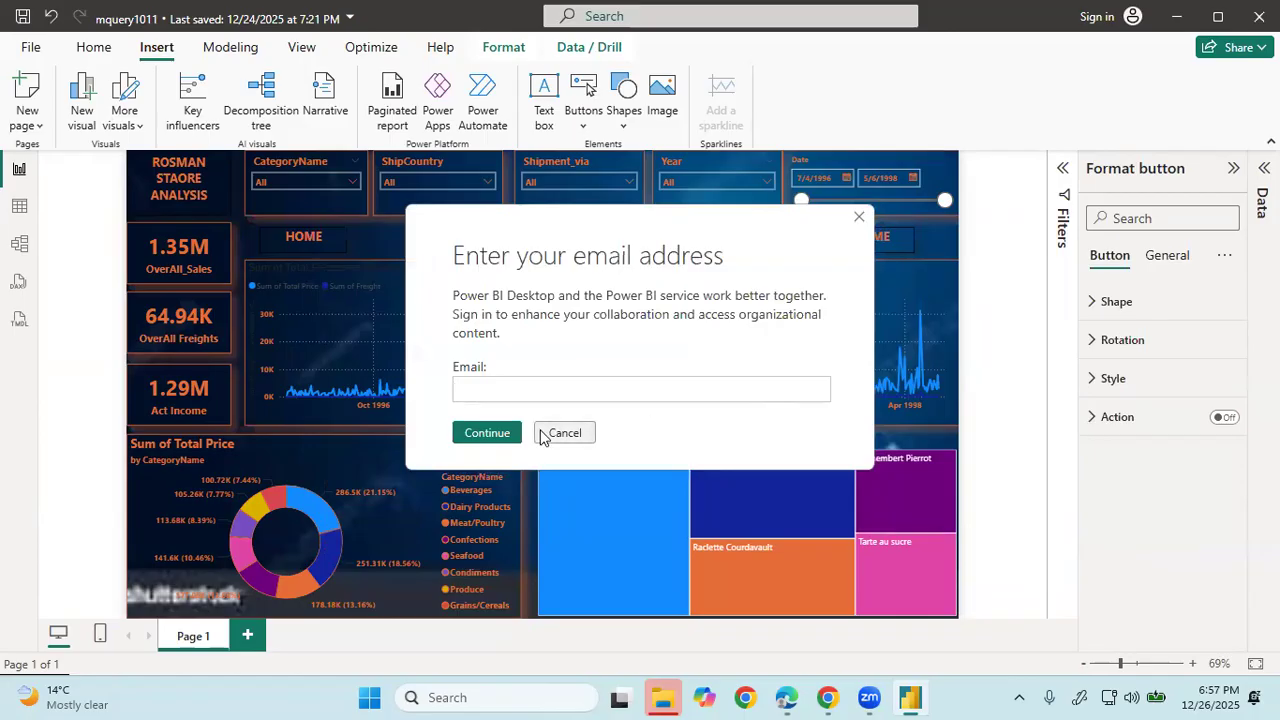
# - Dismiss the sign-in prompt and move the middle HOME button beneath the Year slicer
pyautogui.click(564, 432)
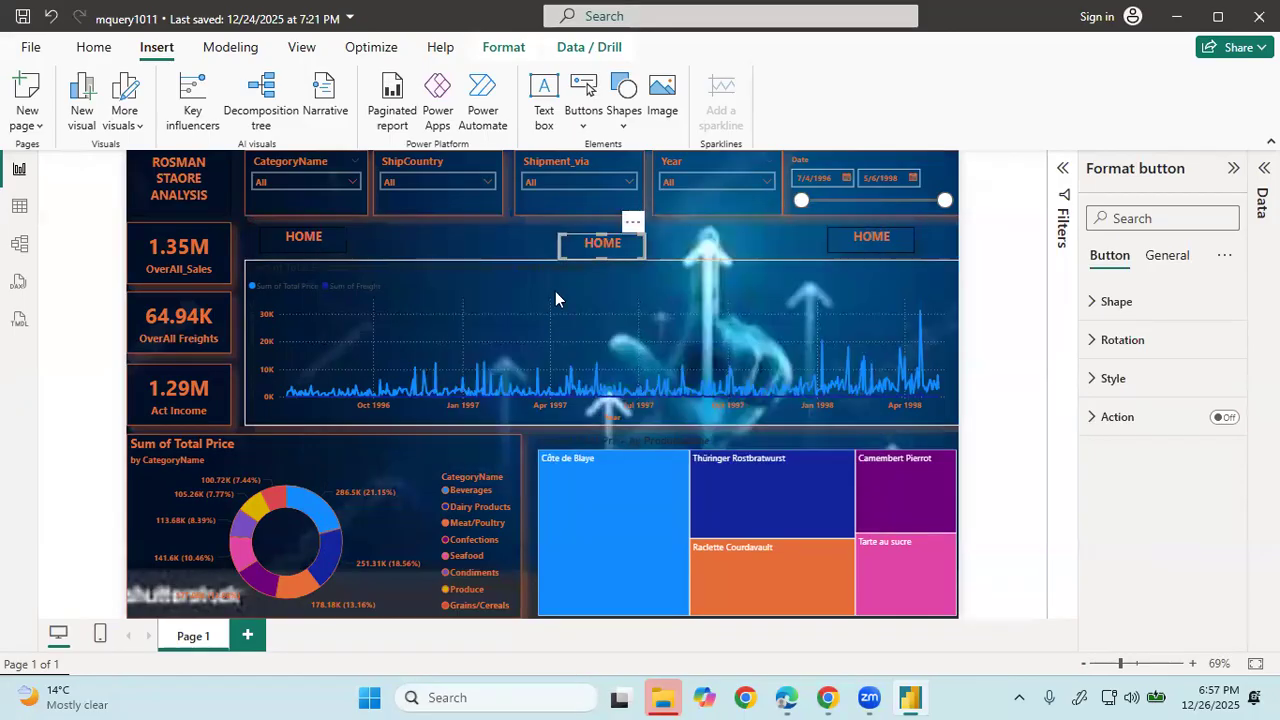
pyautogui.moveTo(592, 251); pyautogui.dragTo(701, 244)
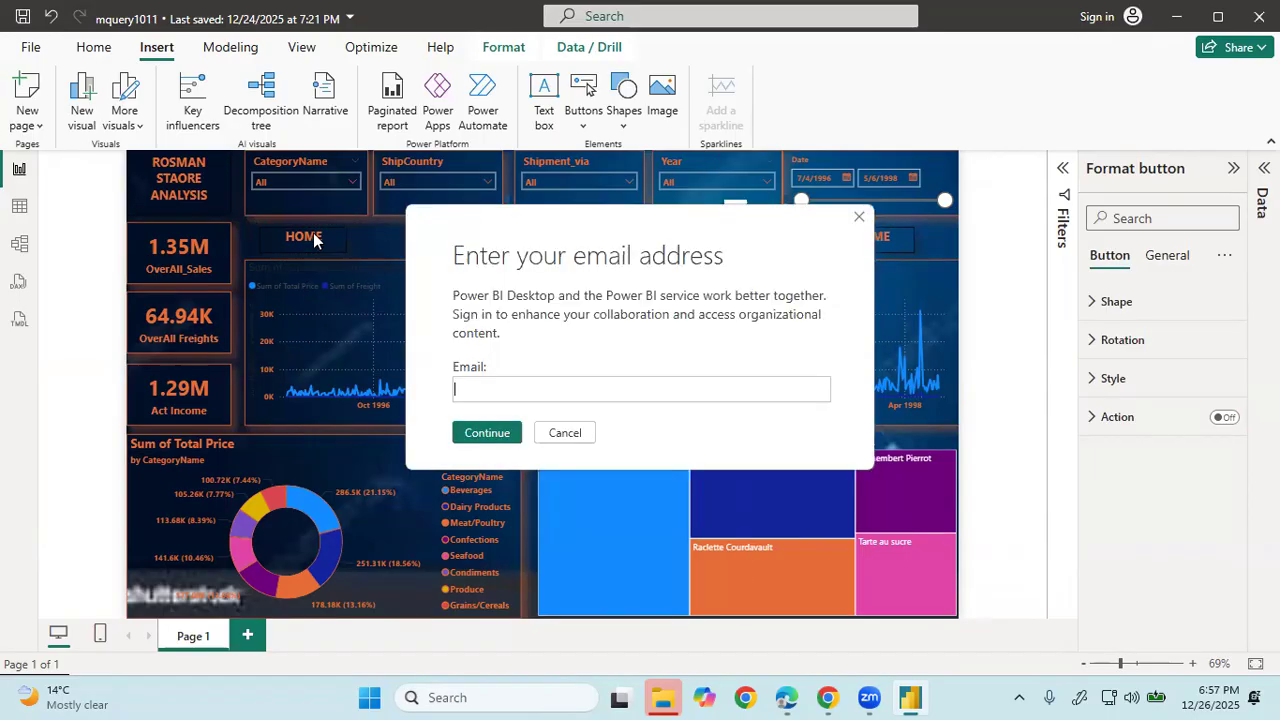
pyautogui.click(572, 431)
pyautogui.moveTo(266, 239); pyautogui.dragTo(336, 252)
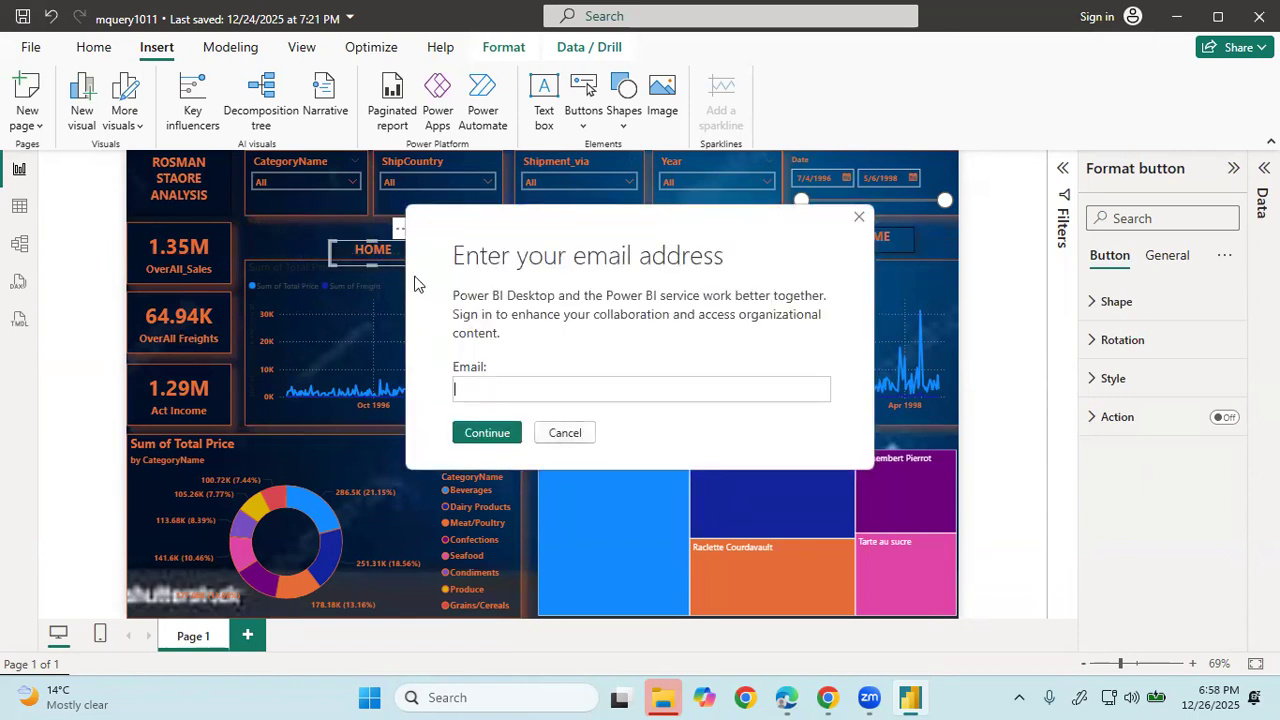
pyautogui.click(563, 432)
pyautogui.moveTo(361, 253); pyautogui.dragTo(295, 240)
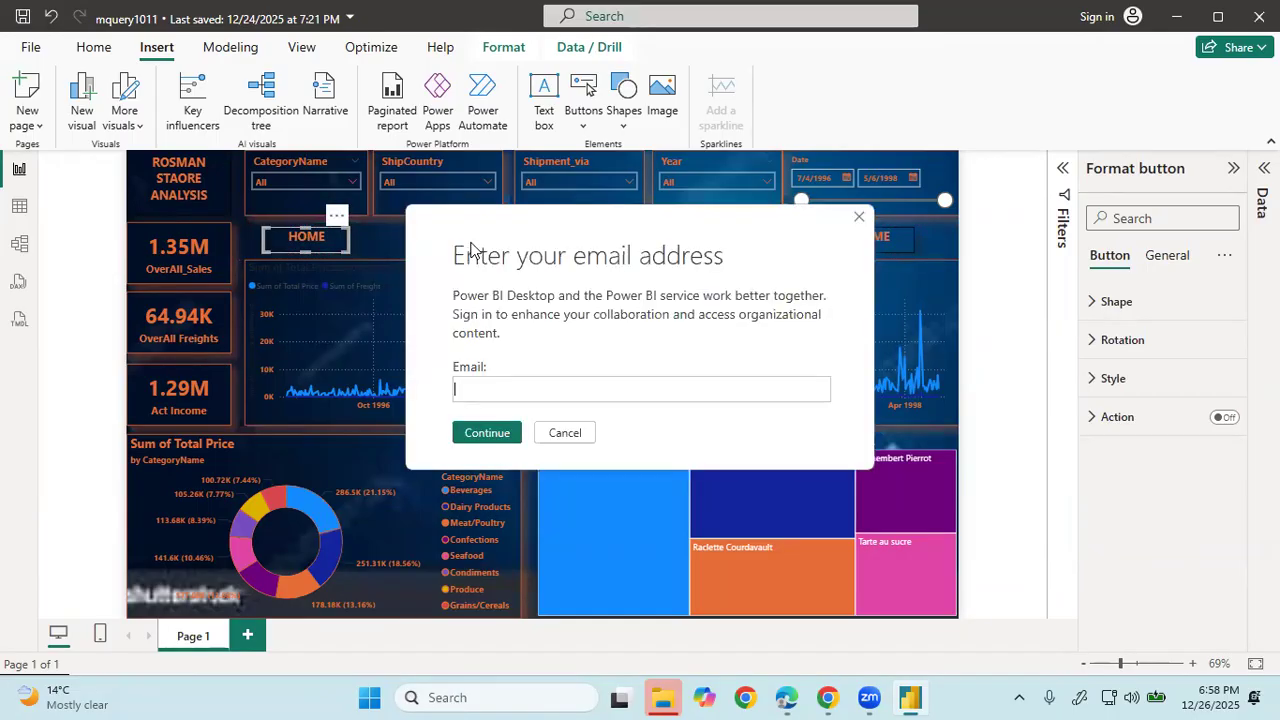
pyautogui.click(577, 439)
# - Paste a copy of the HOME button and place it beneath the ShipCountry slicer, dismissing the sign-in prompts
pyautogui.click(500, 248)
pyautogui.hotkey('ctrl', 'v')
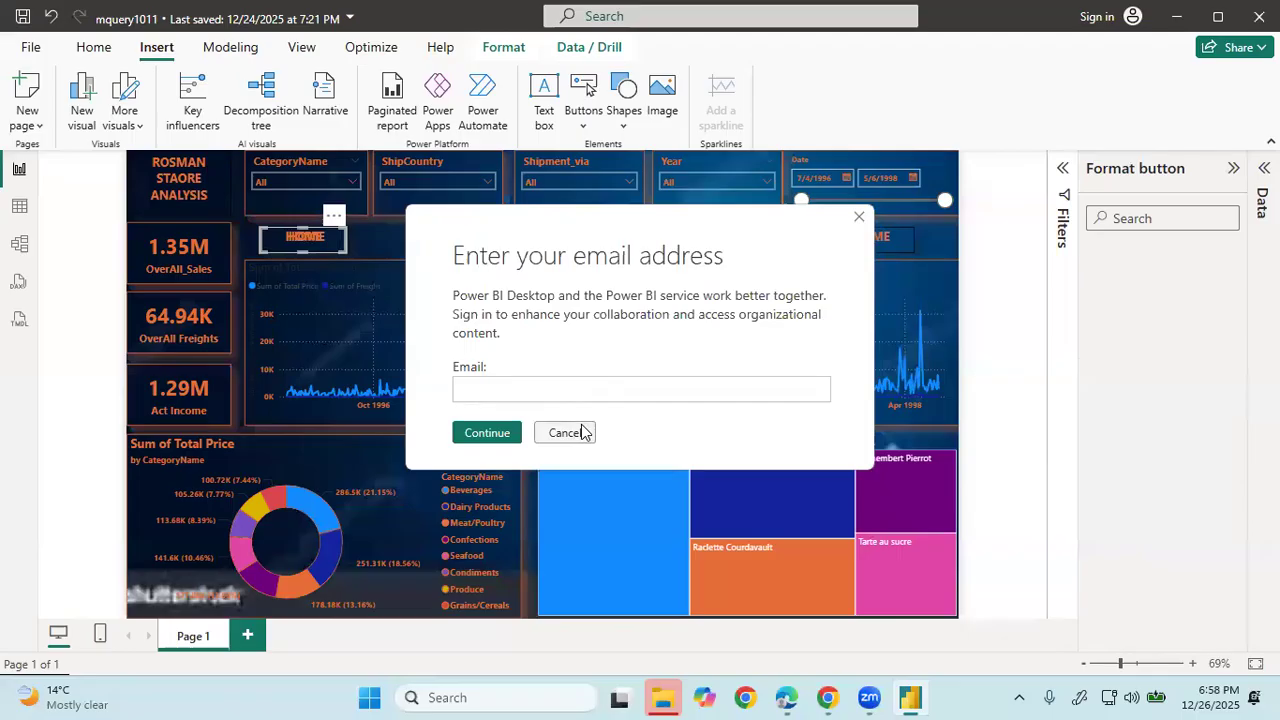
pyautogui.click(563, 432)
pyautogui.moveTo(325, 240); pyautogui.dragTo(507, 234)
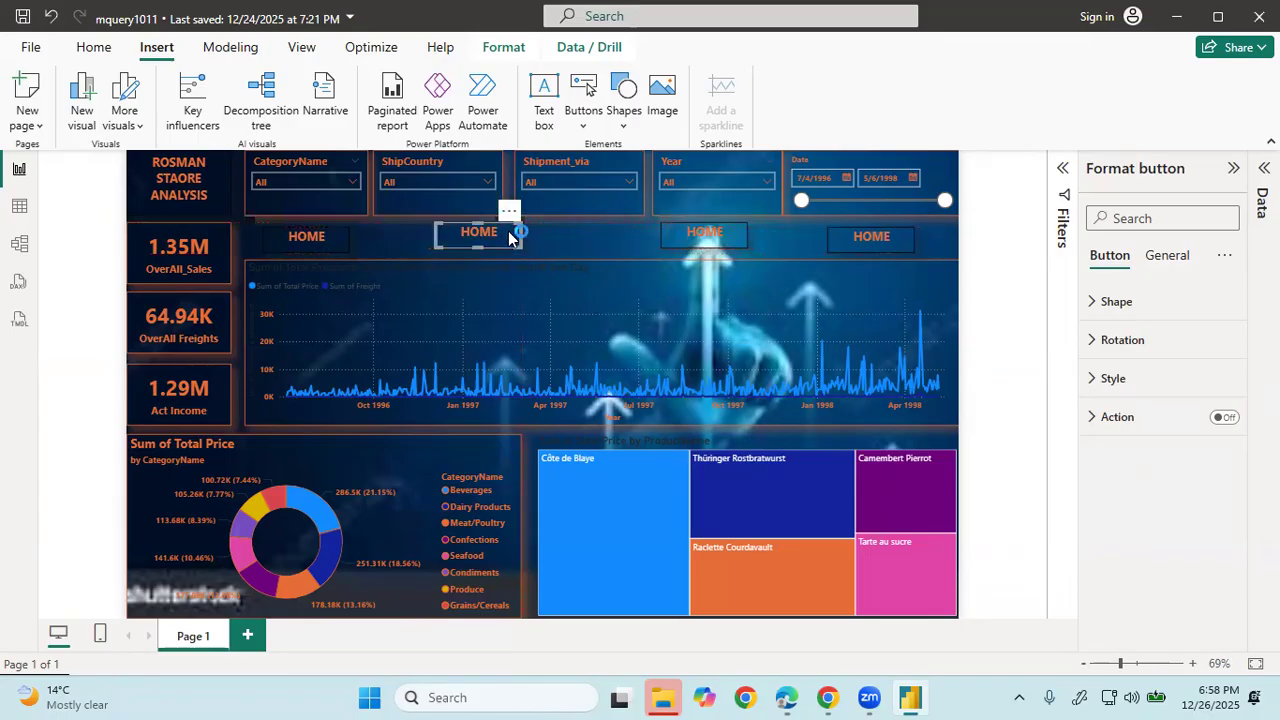
pyautogui.click(564, 433)
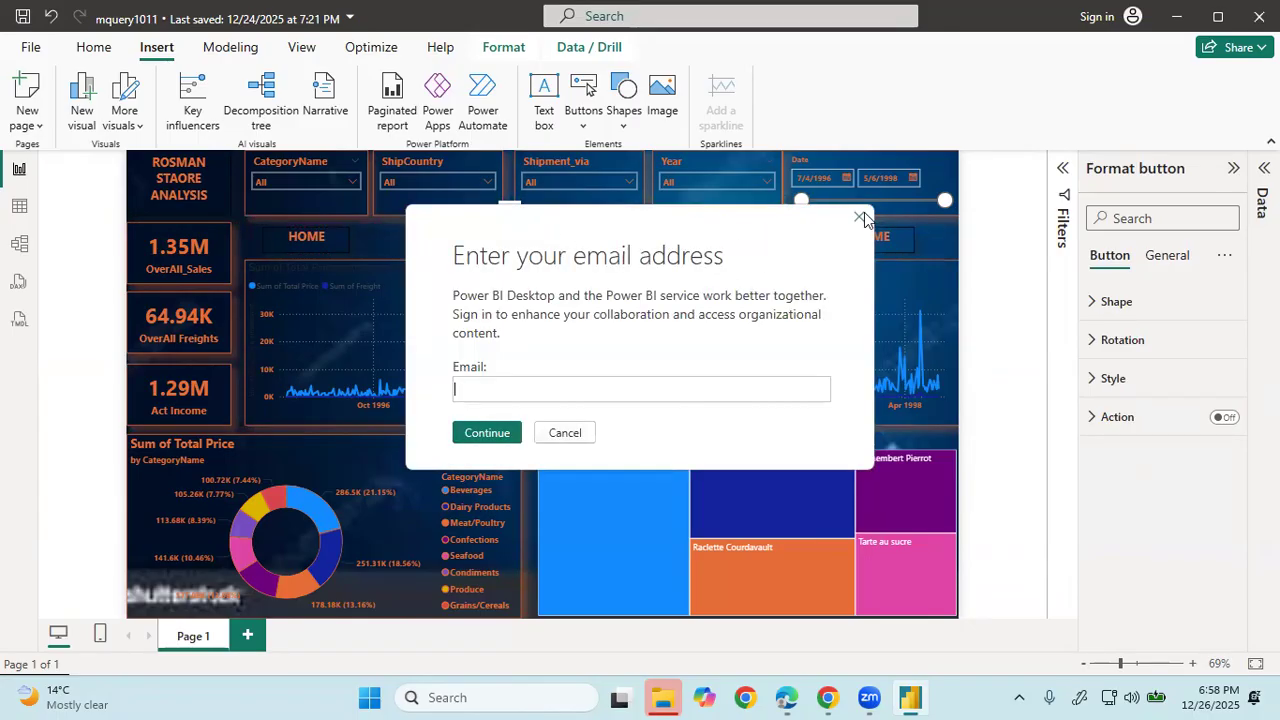
pyautogui.click(860, 216)
pyautogui.click(859, 217)
pyautogui.click(566, 432)
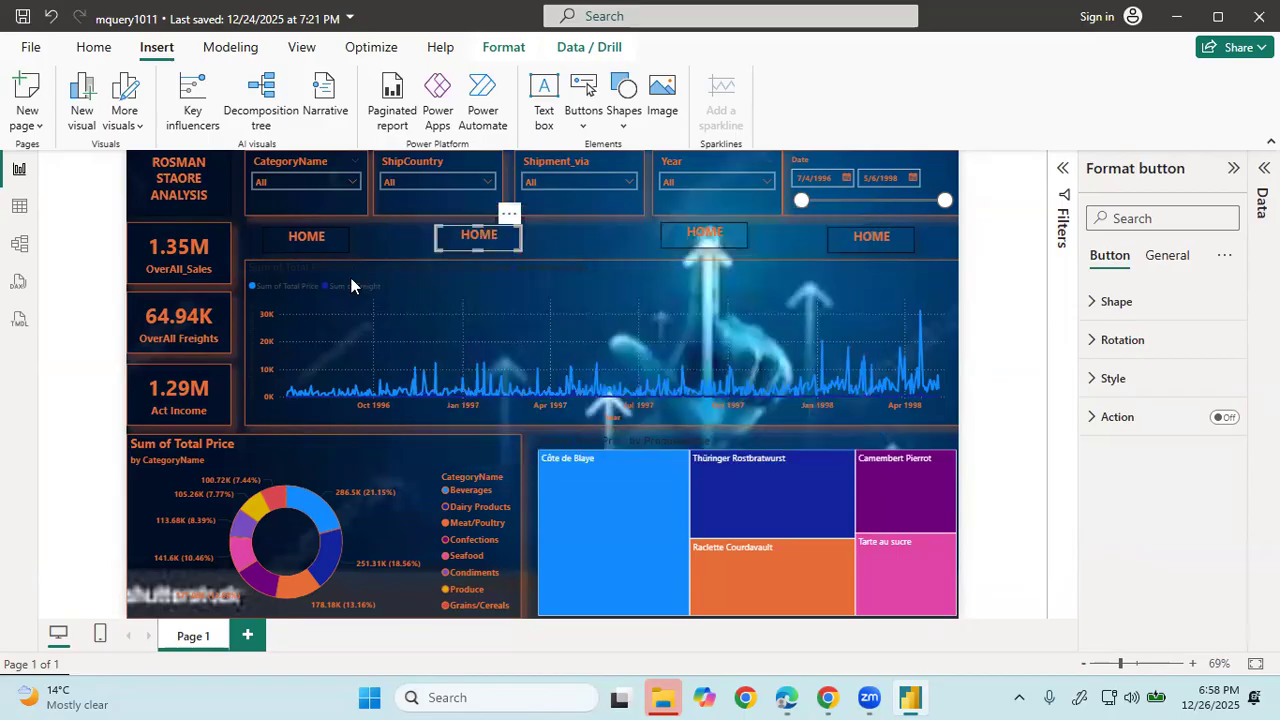
# - Examine the rotation and shape settings of the HOME button beneath the CategoryName slicer
pyautogui.click(587, 229)
pyautogui.click(280, 237)
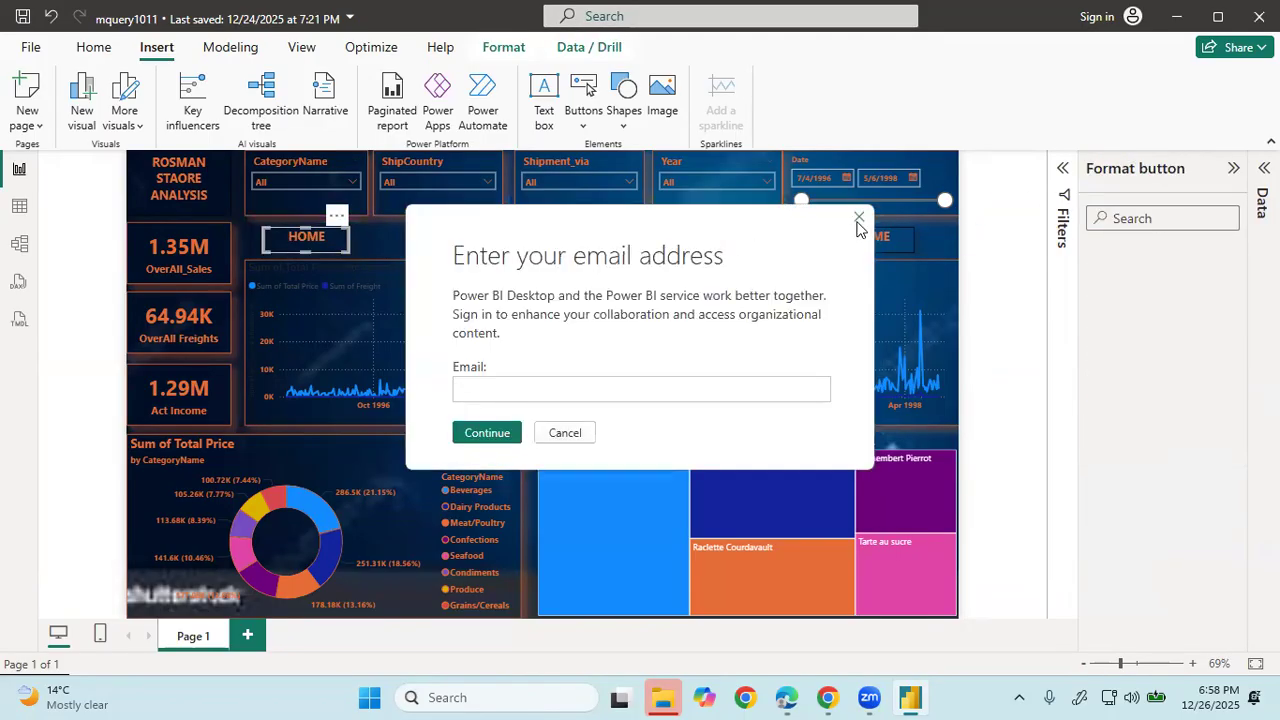
pyautogui.click(857, 222)
pyautogui.click(1114, 340)
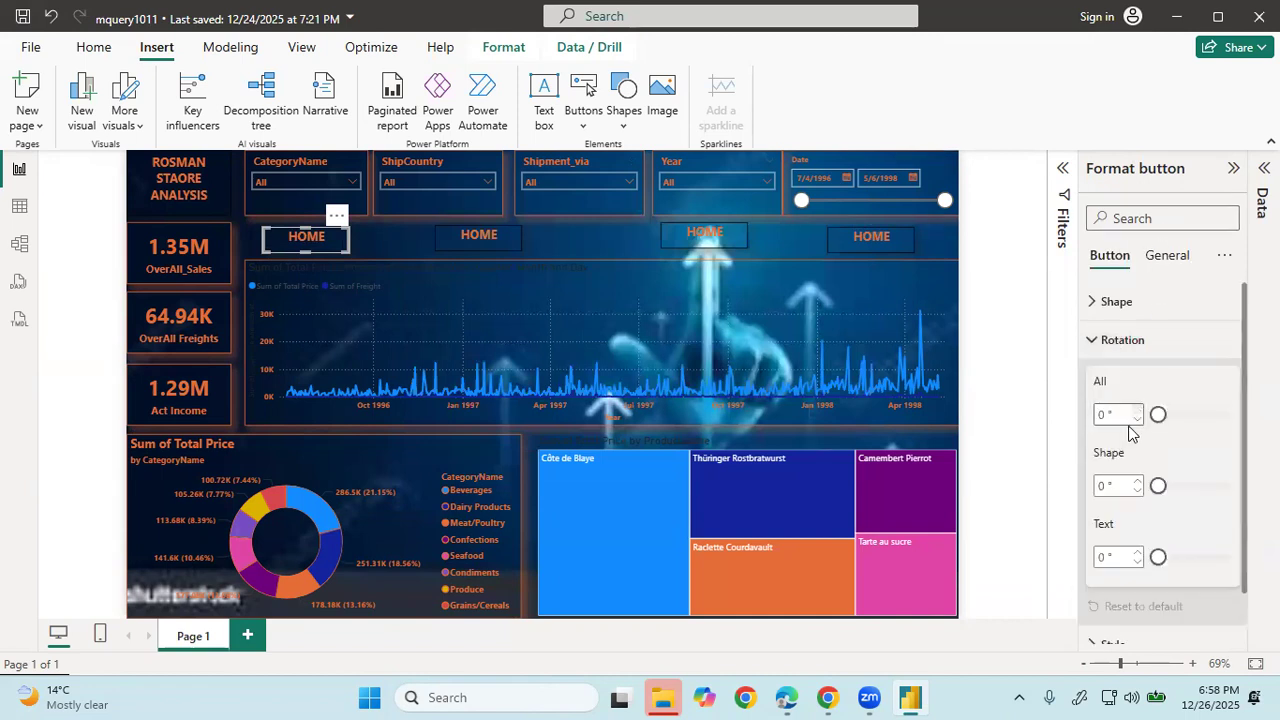
pyautogui.click(1100, 301)
pyautogui.click(1137, 395)
pyautogui.click(1120, 418)
pyautogui.click(1140, 489)
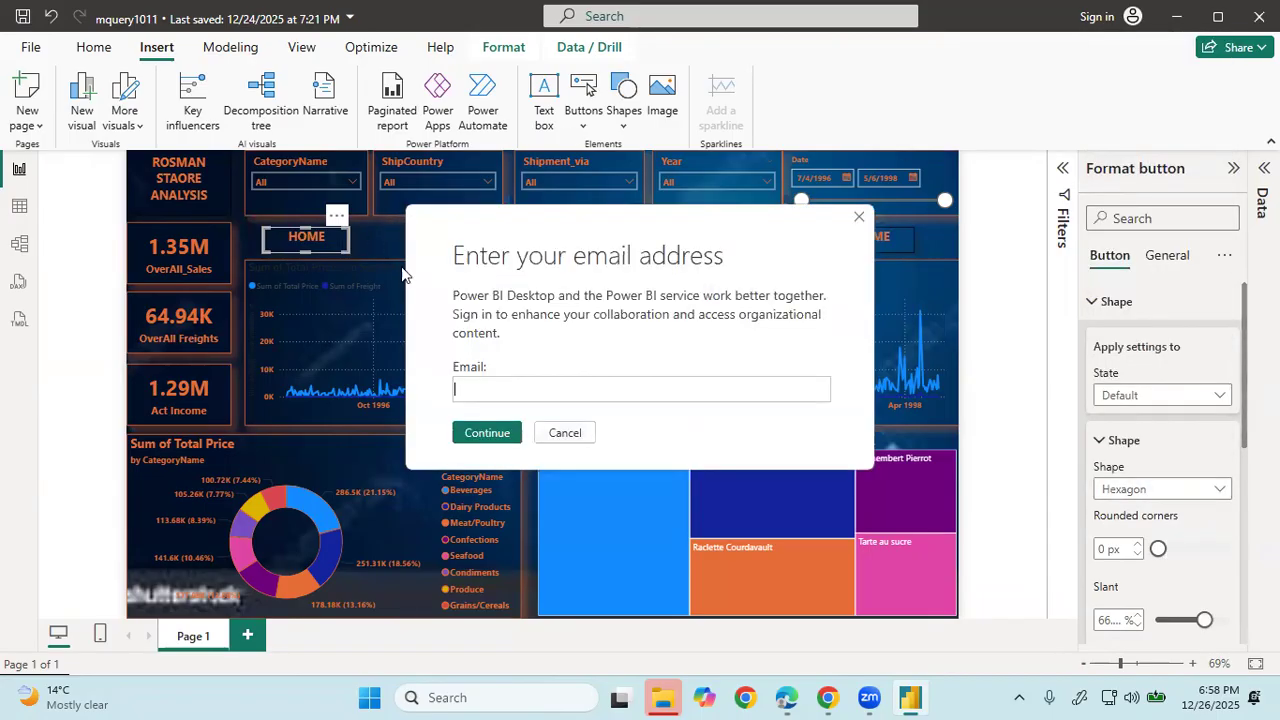
# - Change the shape of the HOME button beneath the ShipCountry slicer to Octagon
pyautogui.click(566, 433)
pyautogui.click(506, 238)
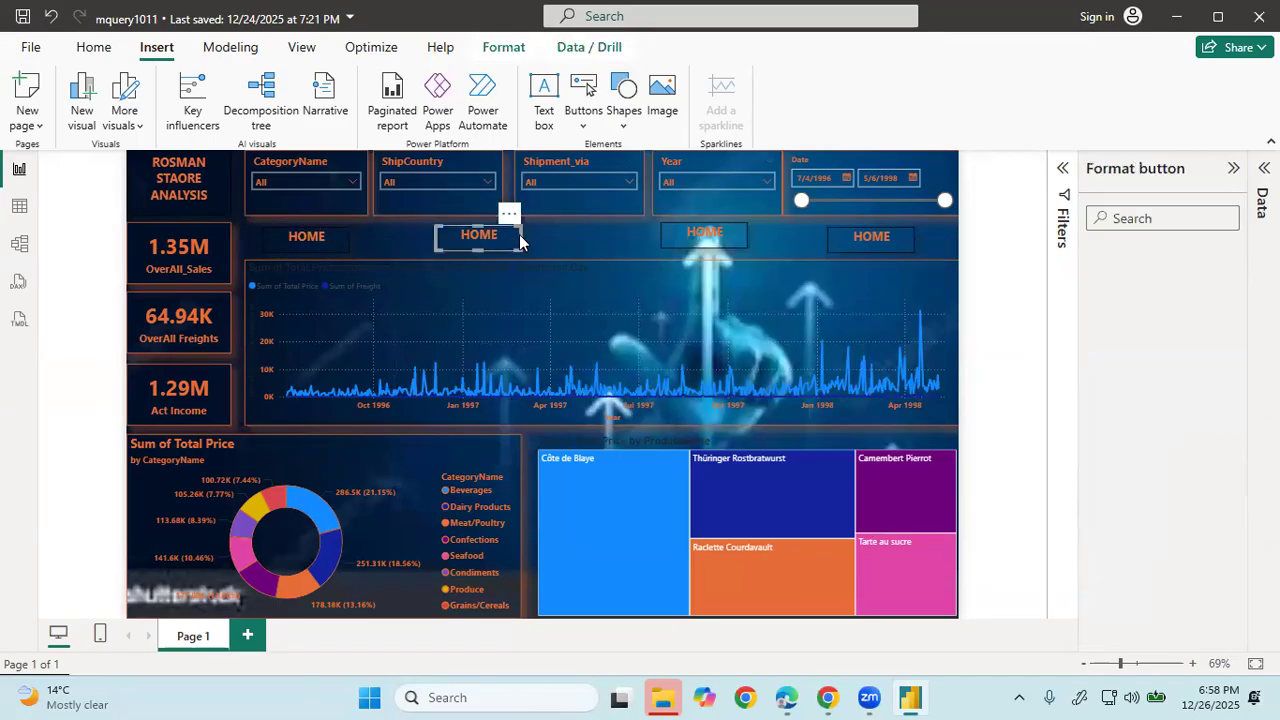
pyautogui.click(858, 220)
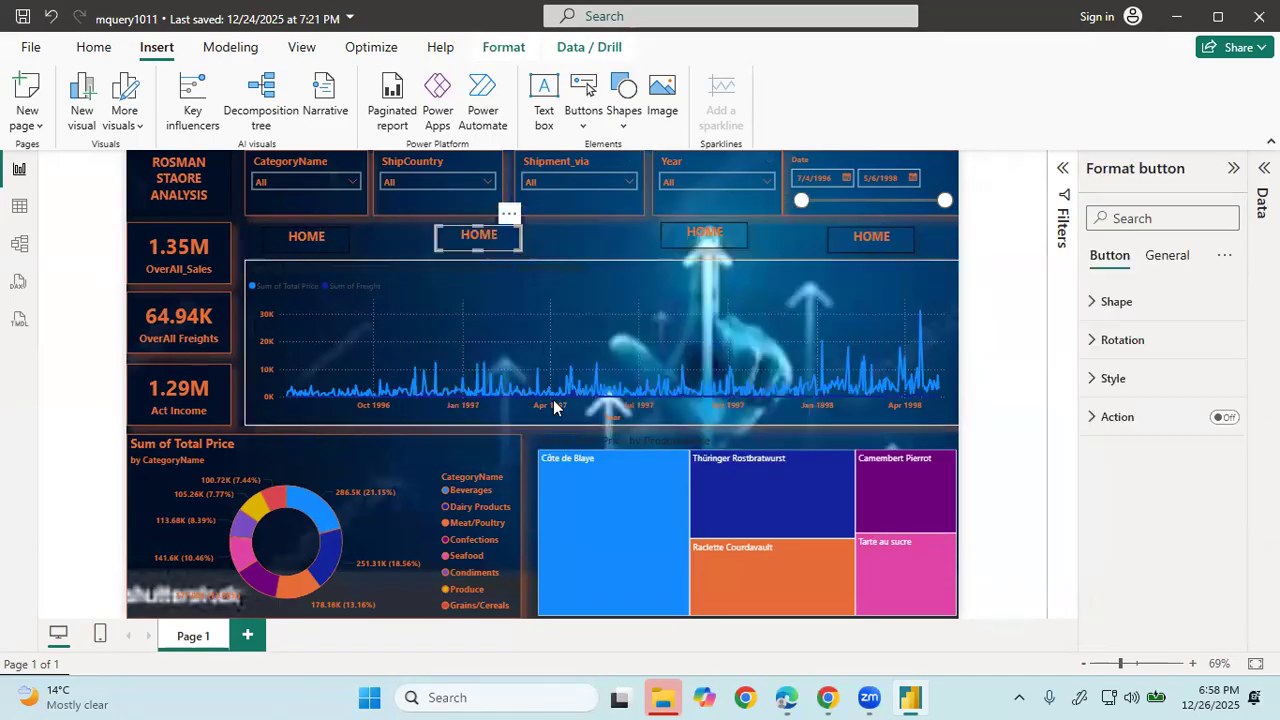
pyautogui.click(1110, 301)
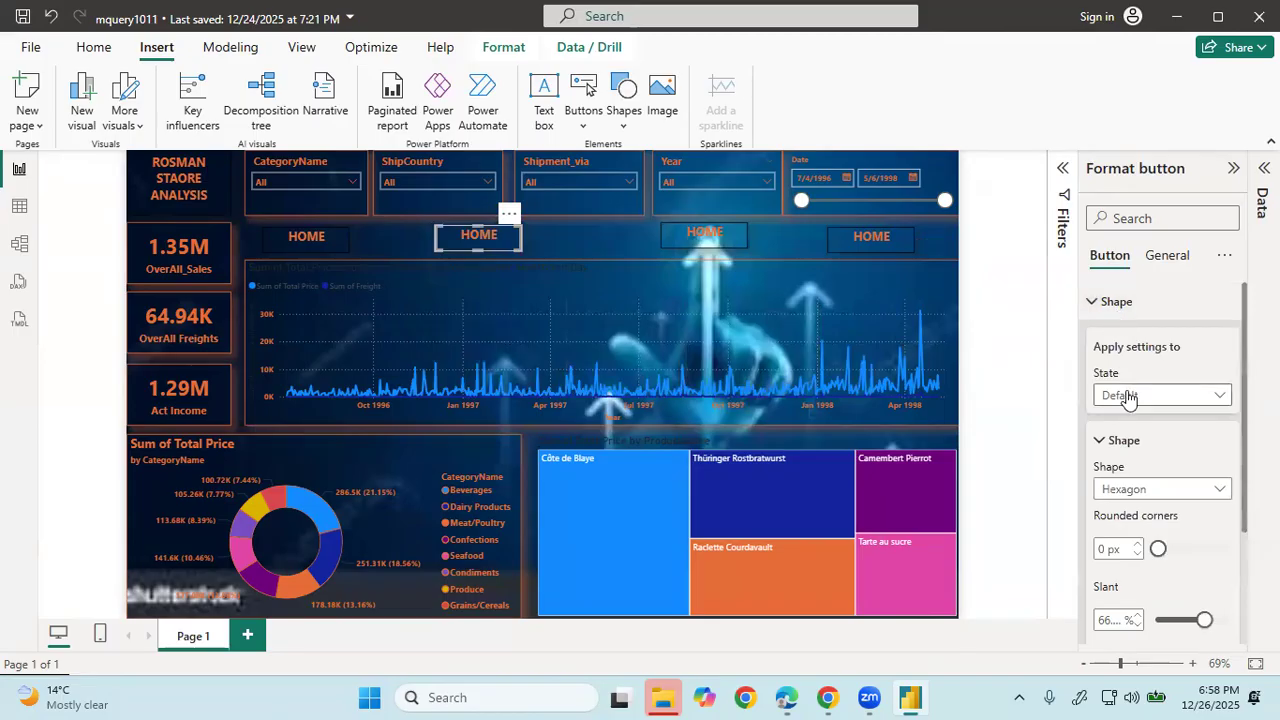
pyautogui.click(1165, 489)
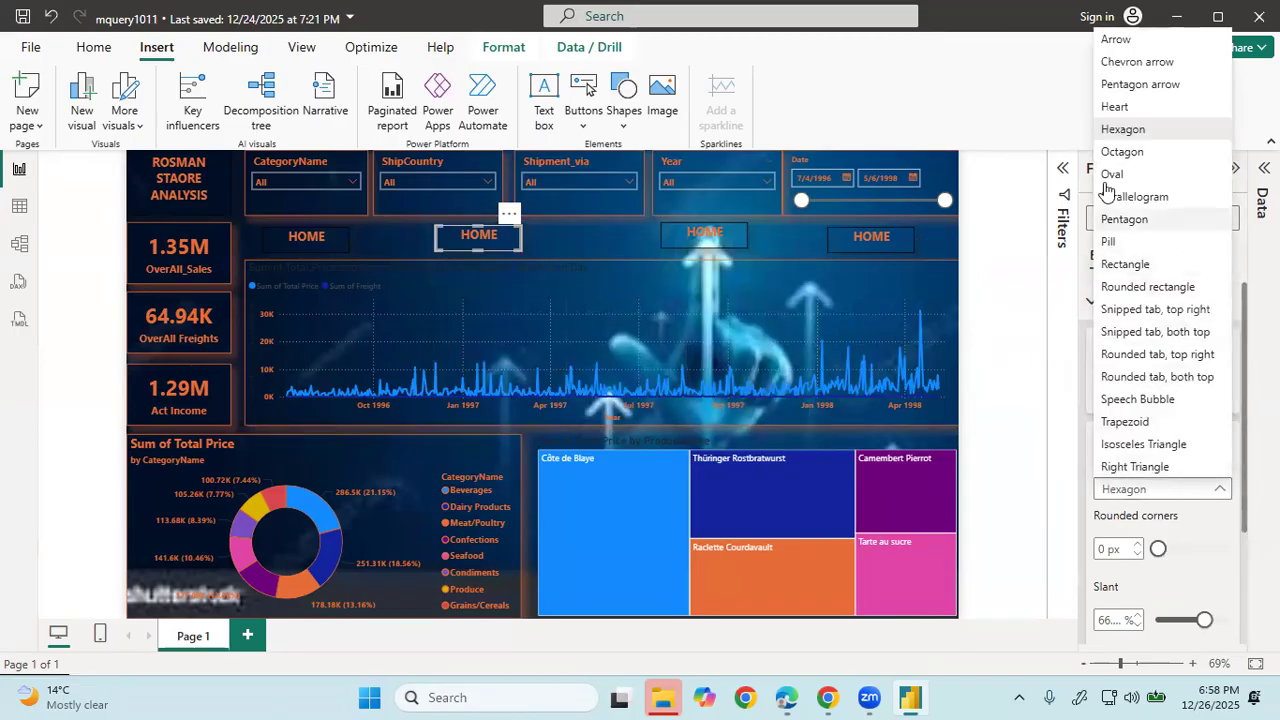
pyautogui.click(1140, 132)
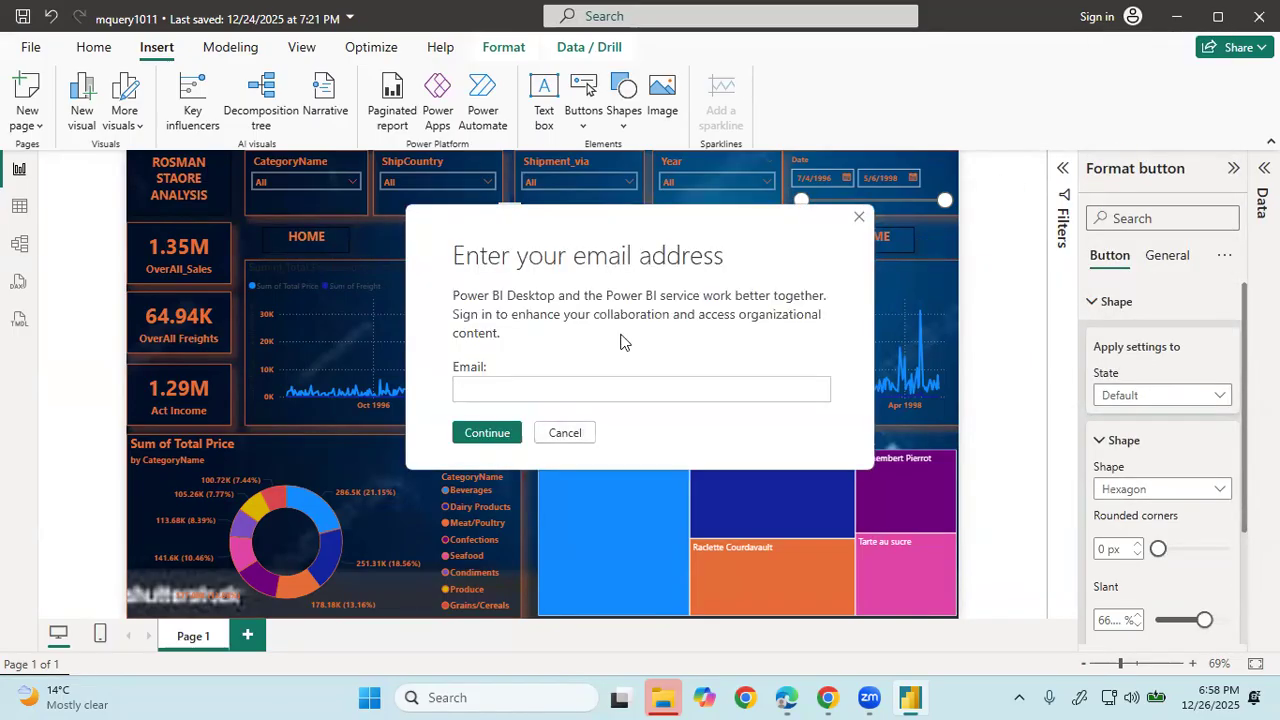
pyautogui.click(567, 433)
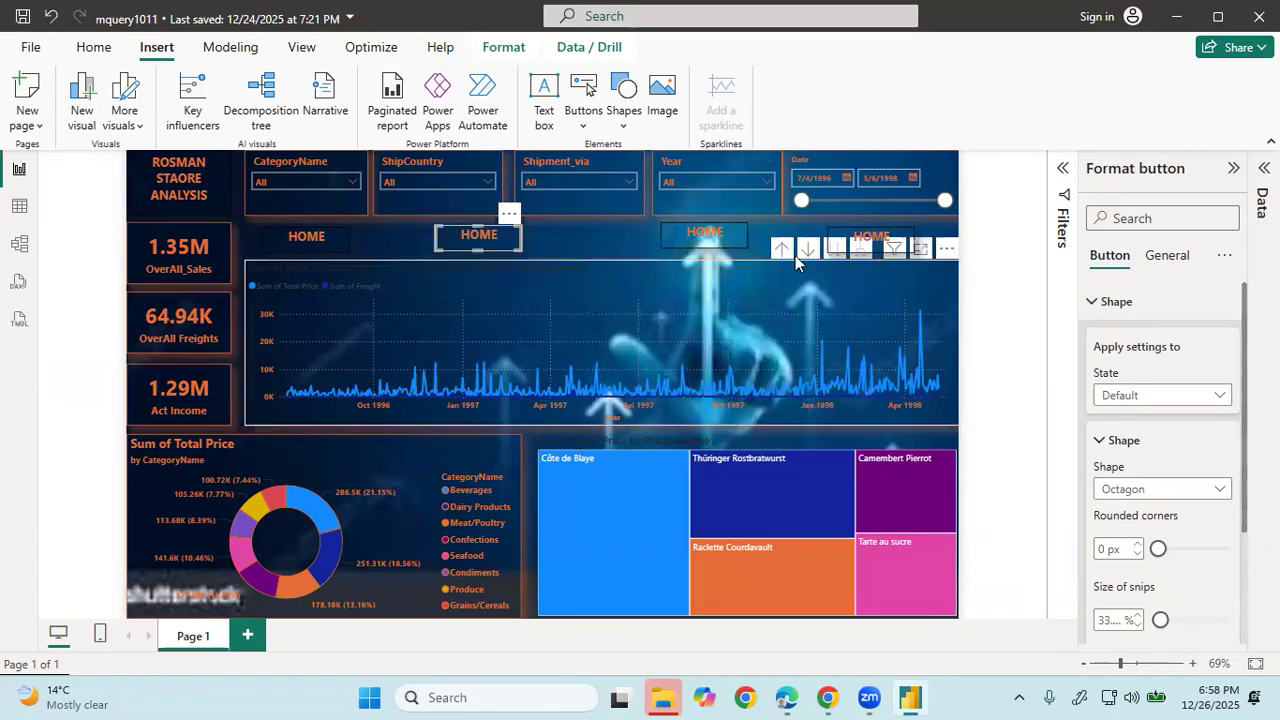
pyautogui.click(1001, 379)
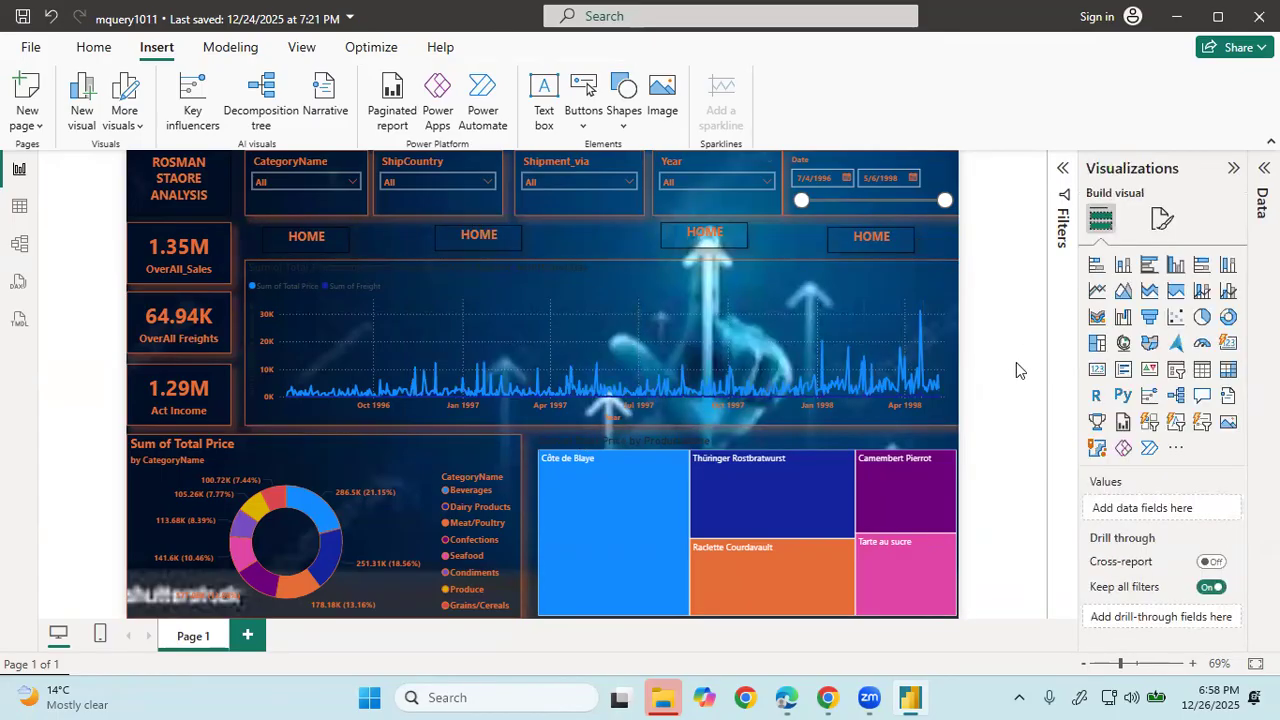
# - Change the title text of the button beneath the ShipCountry slicer to KPI
pyautogui.click(500, 238)
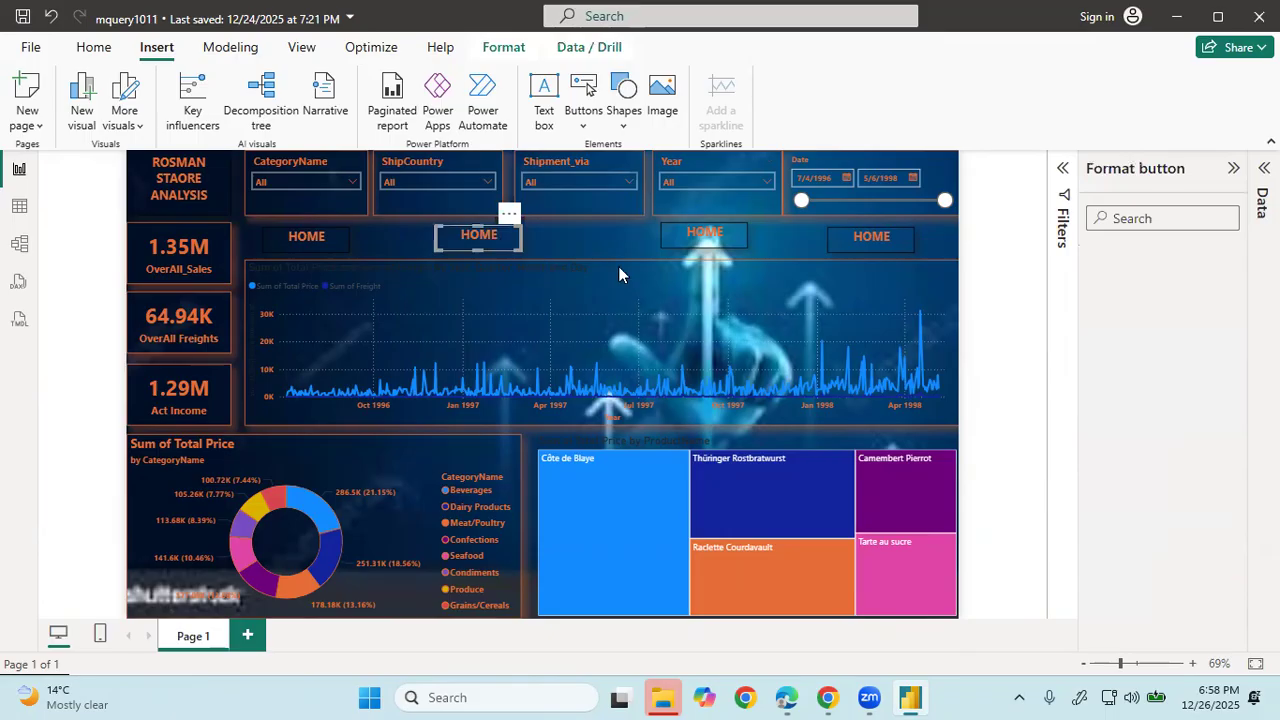
pyautogui.click(562, 434)
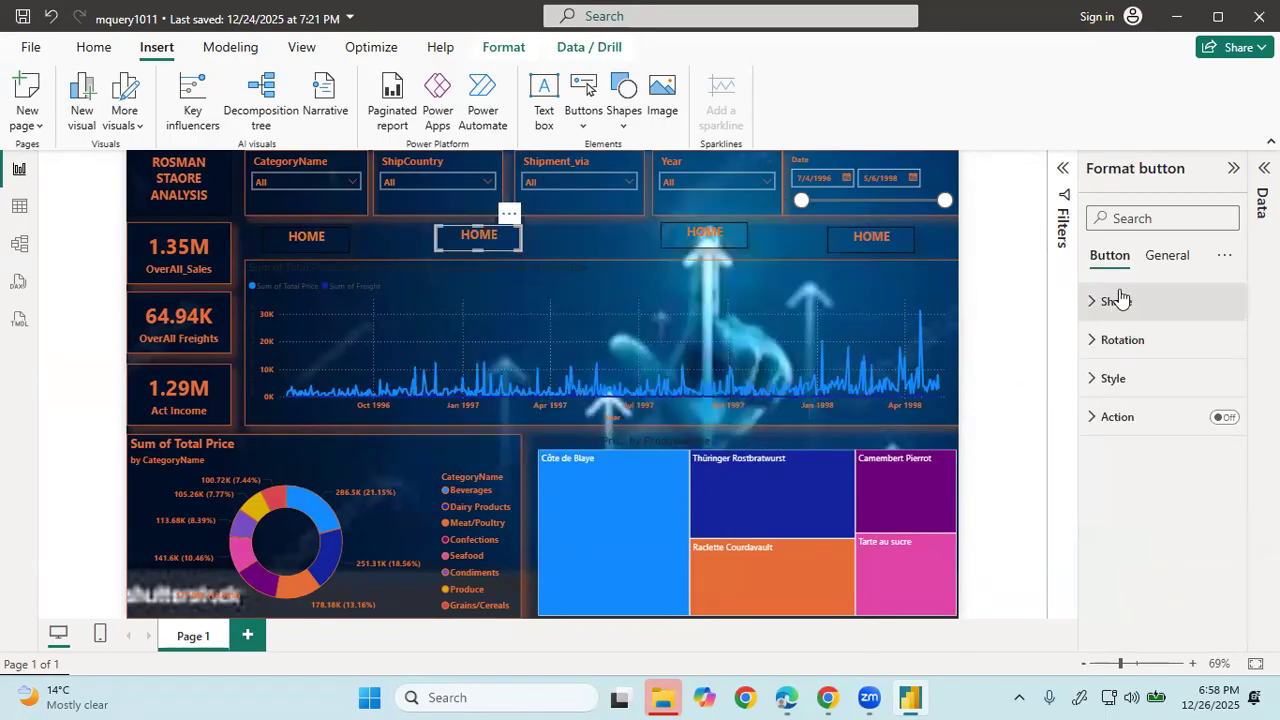
pyautogui.click(1166, 256)
pyautogui.click(1098, 345)
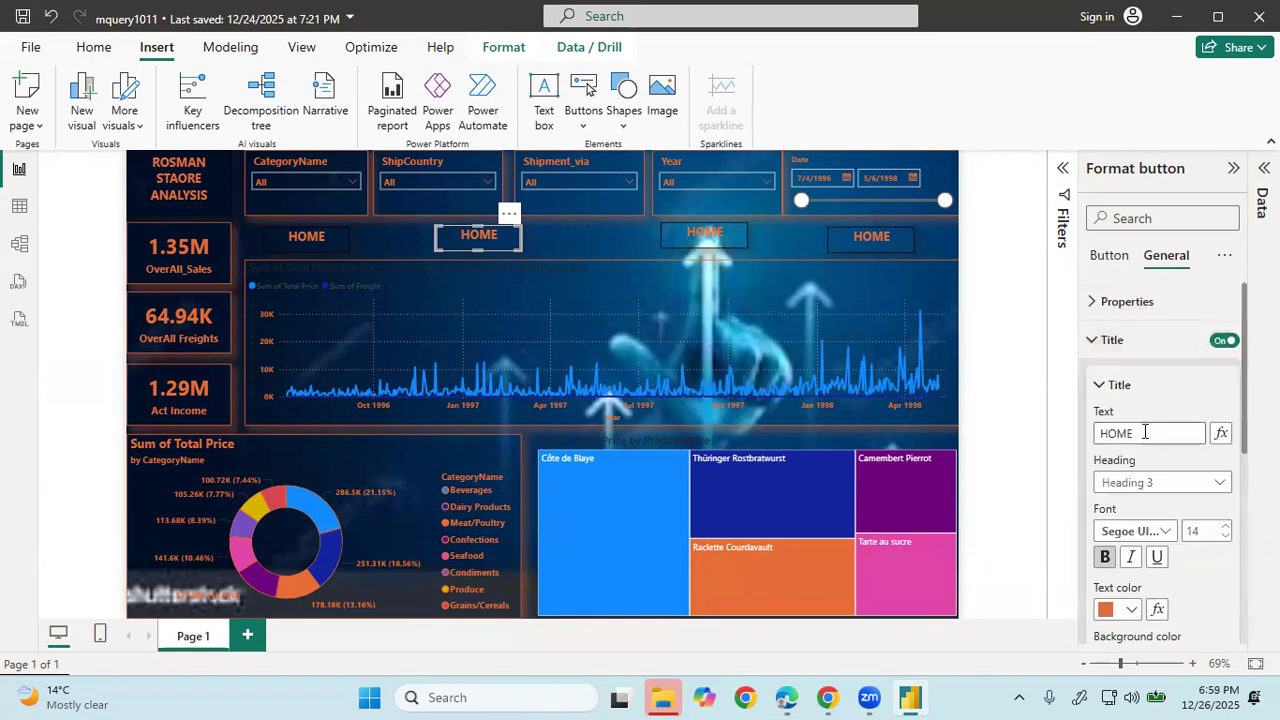
pyautogui.click(1102, 433)
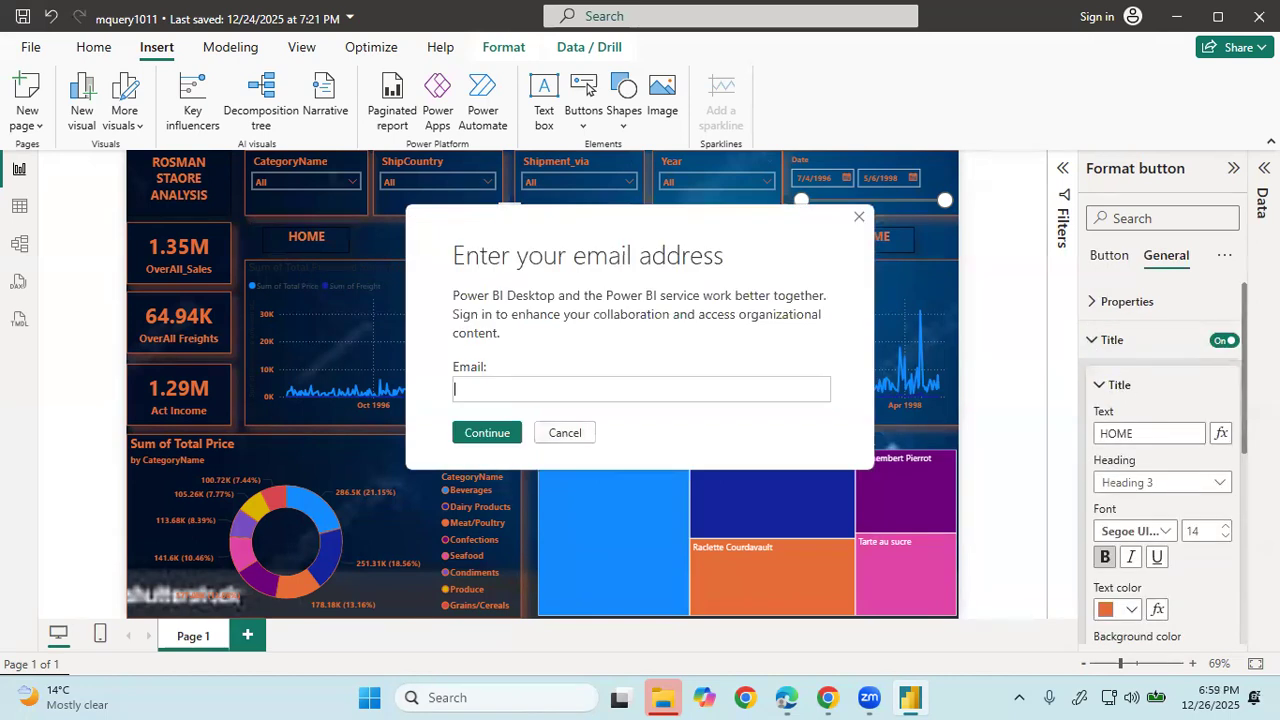
pyautogui.click(565, 433)
pyautogui.hotkey('ctrl', 'a')
pyautogui.press('BackSpace')
pyautogui.click(1009, 440)
pyautogui.click(556, 436)
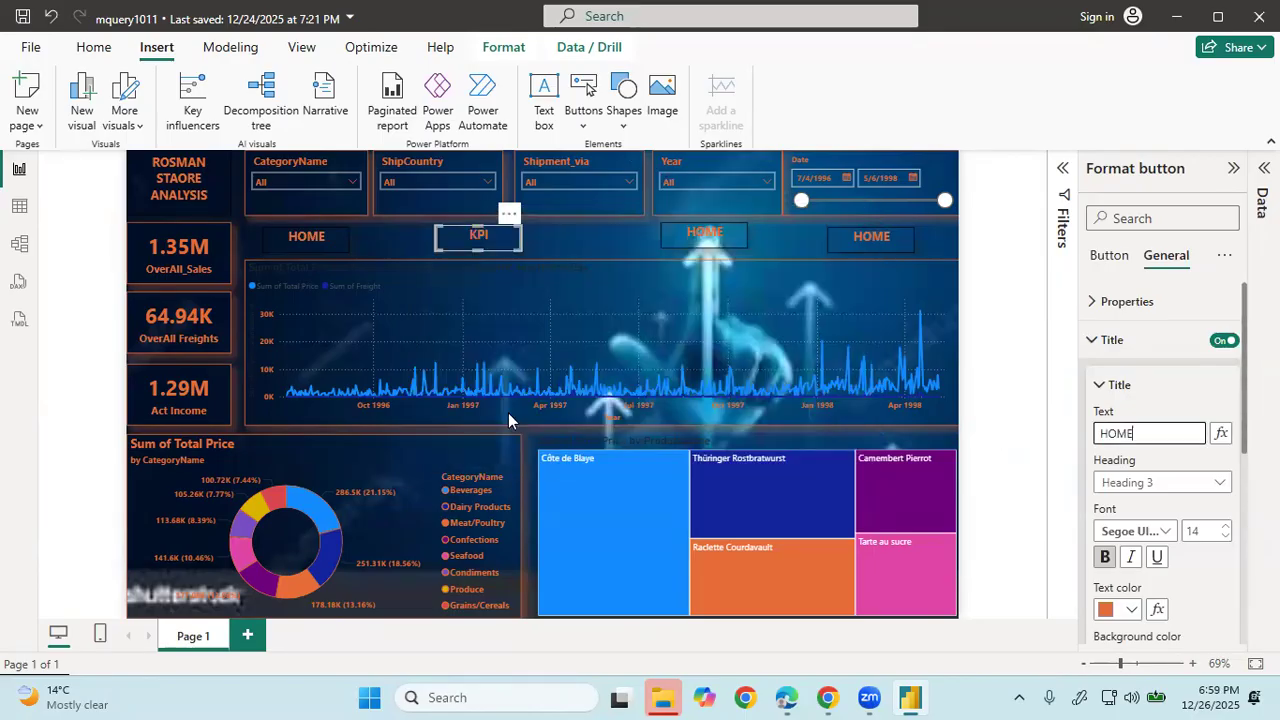
# - Change the title text of the button beneath the Year slicer to VISUALS, dismissing the sign-in prompts
pyautogui.click(704, 233)
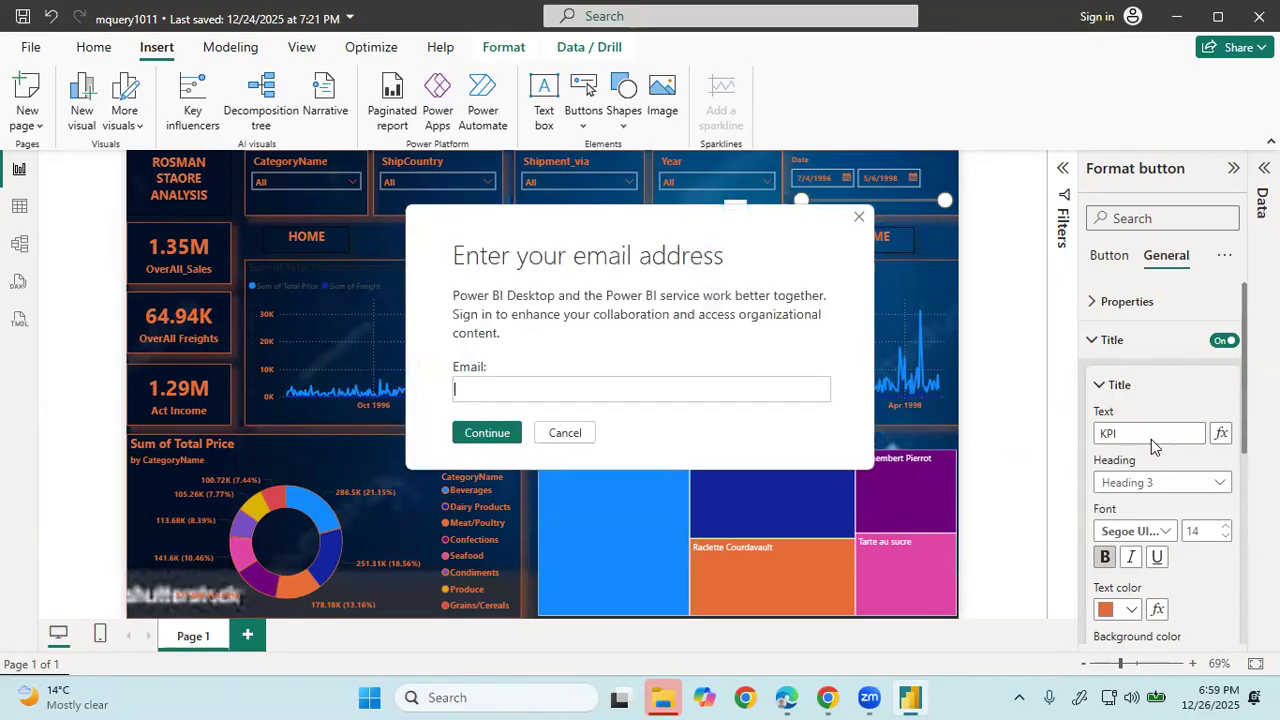
pyautogui.click(580, 435)
pyautogui.doubleClick(1147, 436)
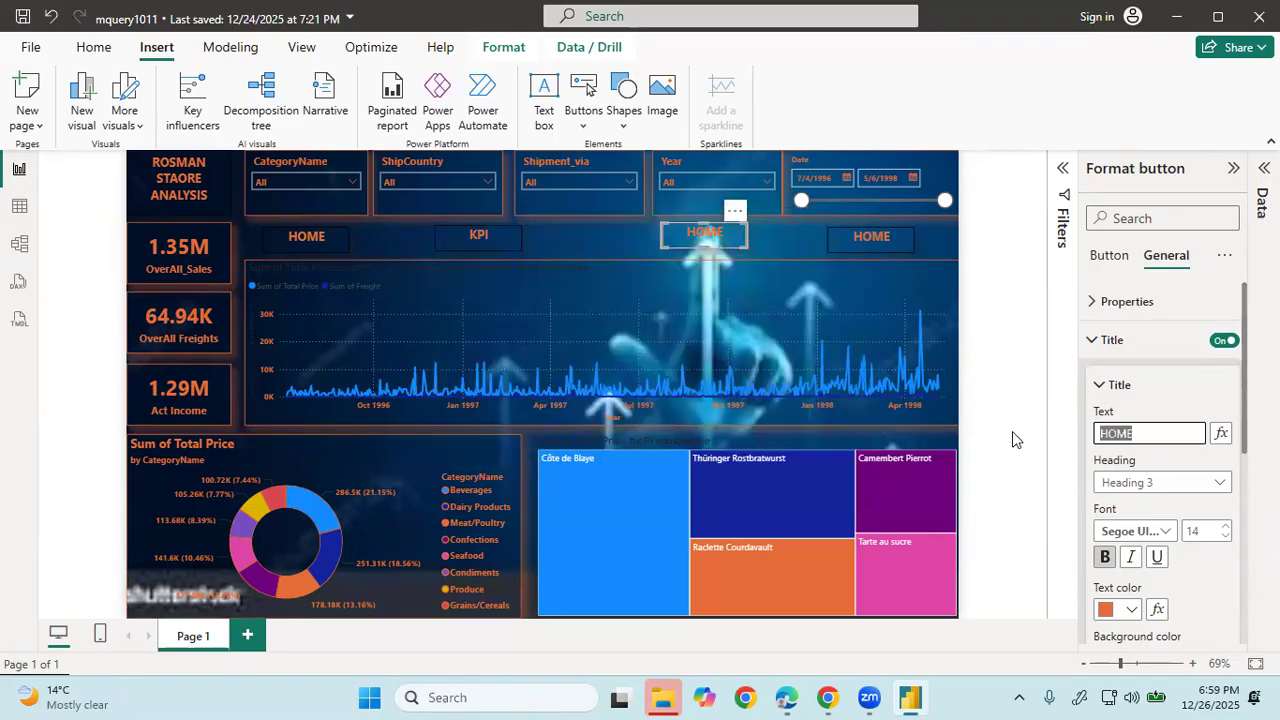
pyautogui.press('BackSpace')
pyautogui.write('VISUA')
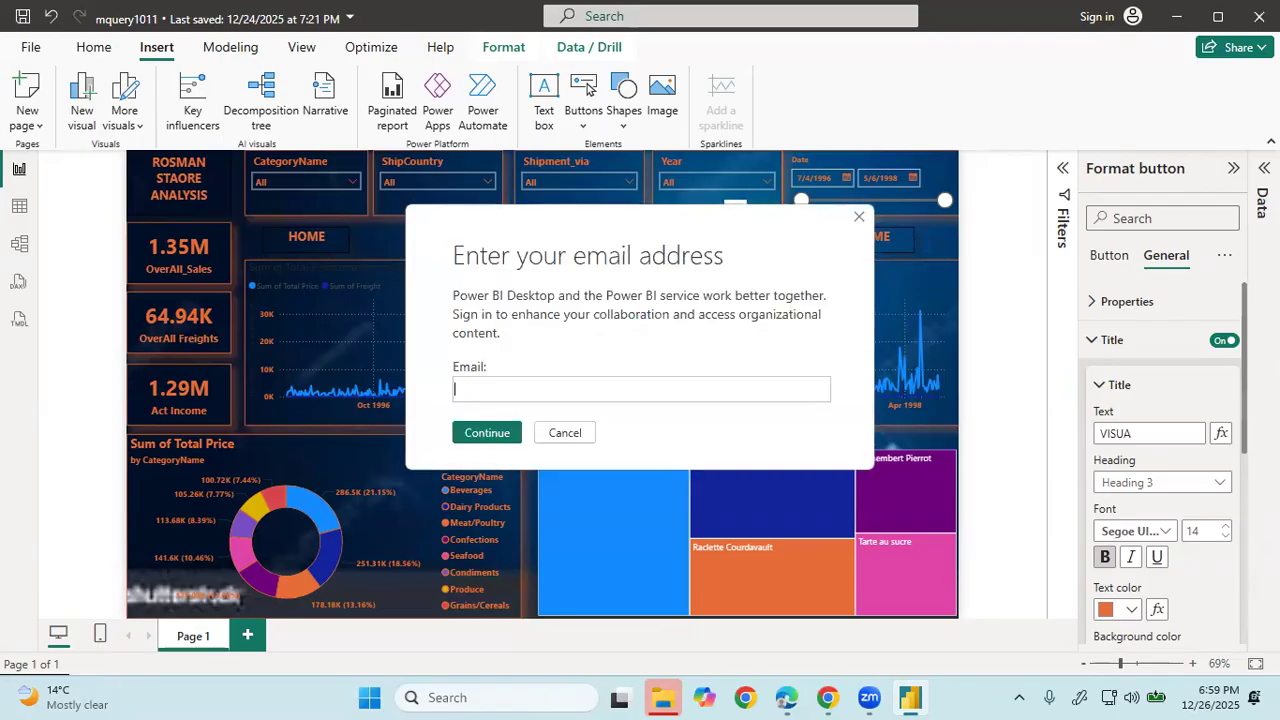
pyautogui.write('LS')
pyautogui.click(575, 433)
pyautogui.click(1150, 433)
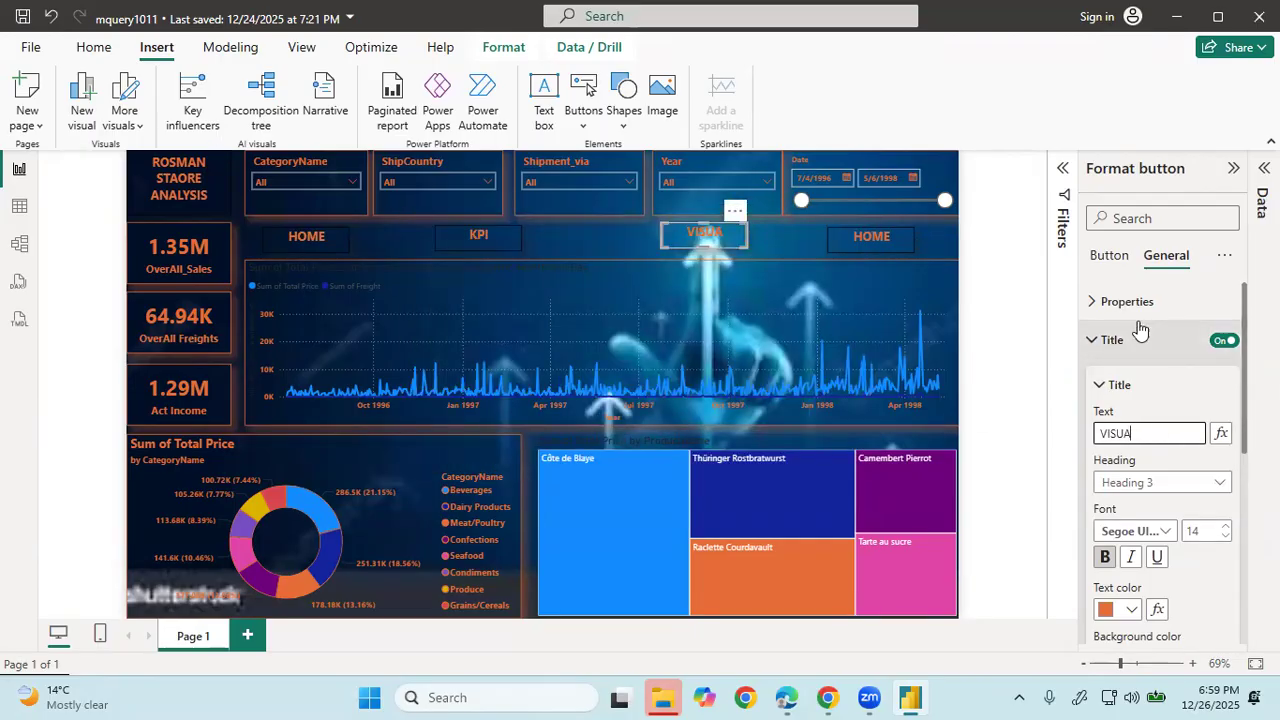
pyautogui.press('Escape')
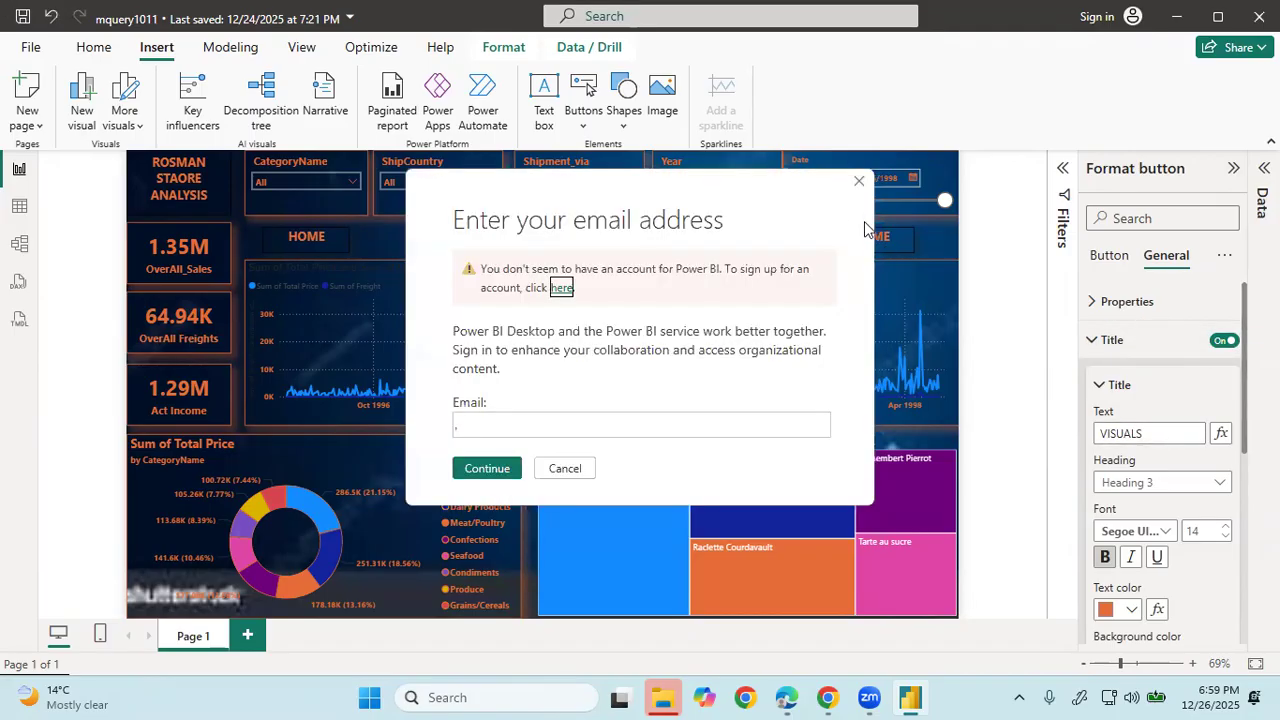
pyautogui.click(575, 474)
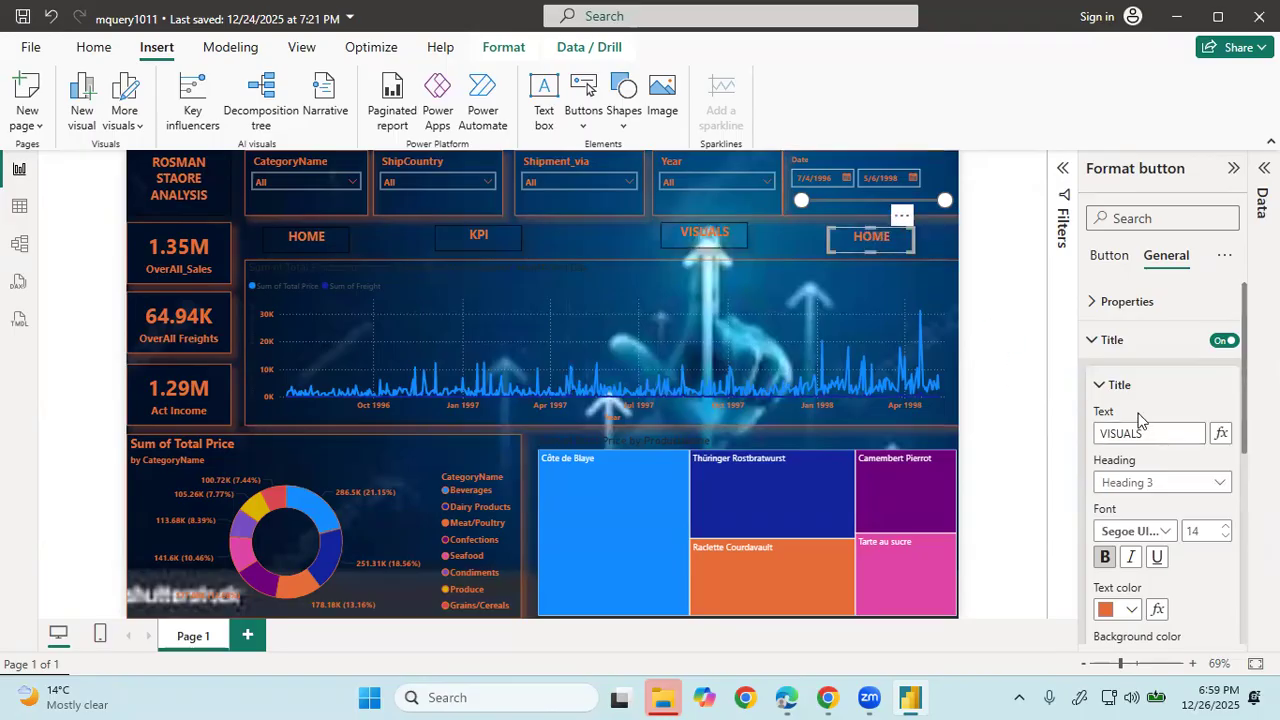
# - Change the title text of the HOME button beneath the Date slicer to RESET
pyautogui.click(859, 218)
pyautogui.press('BackSpace')
pyautogui.press('BackSpace')
pyautogui.press('BackSpace')
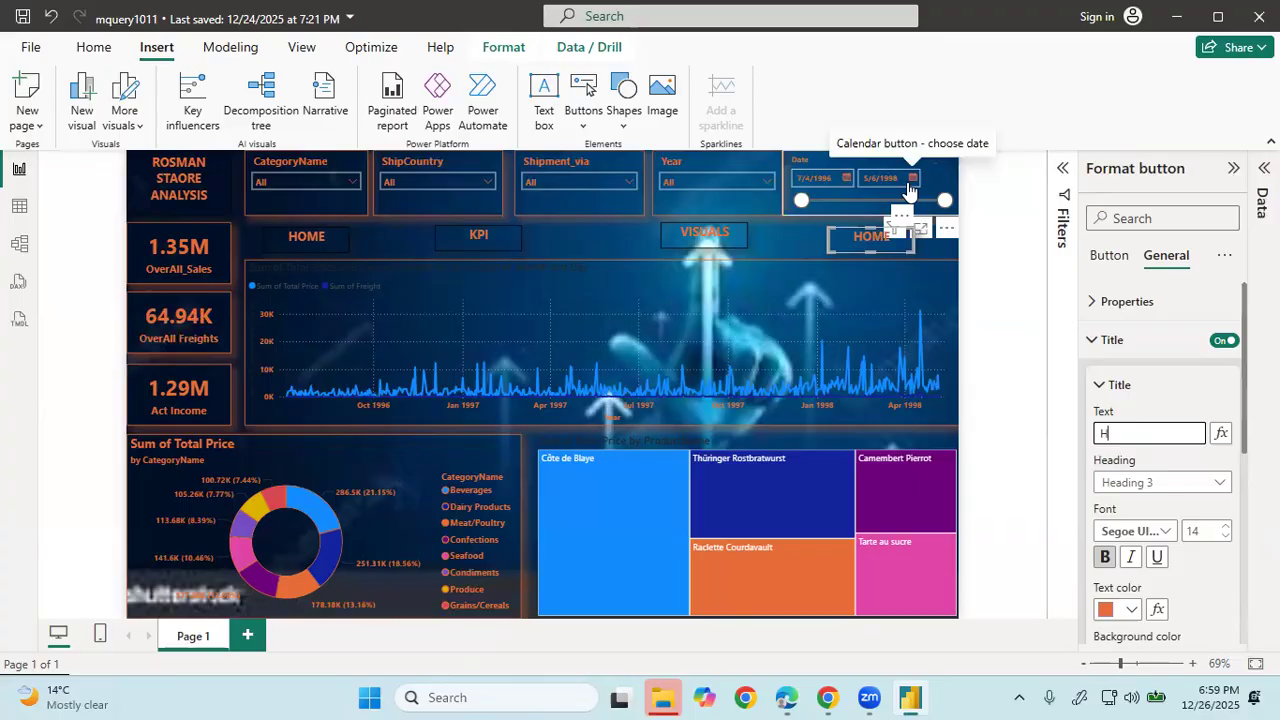
pyautogui.write('R')
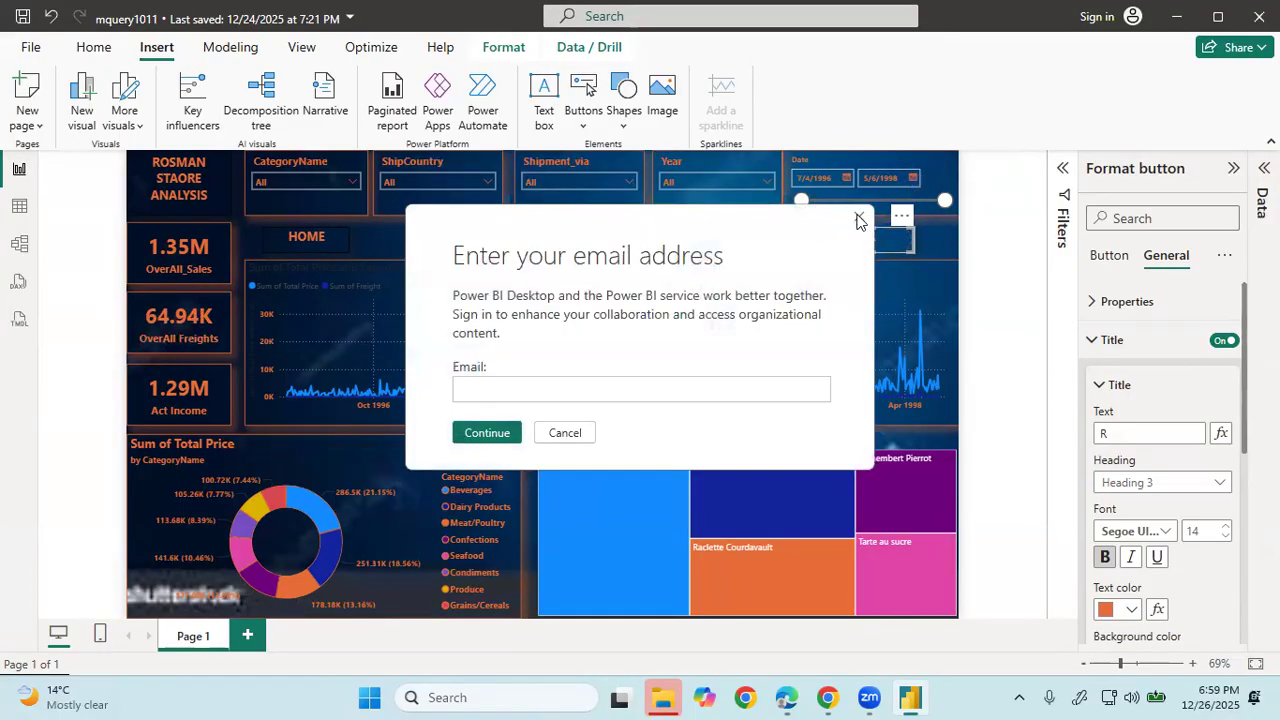
pyautogui.click(859, 219)
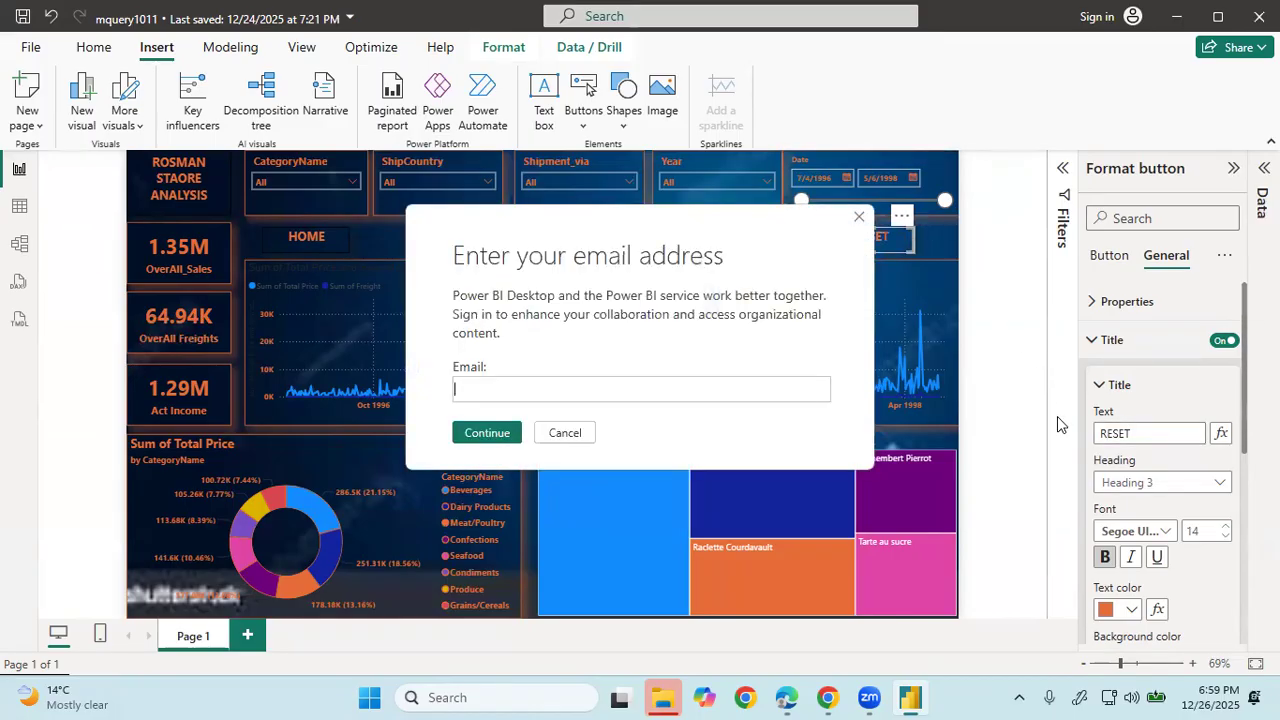
pyautogui.click(858, 213)
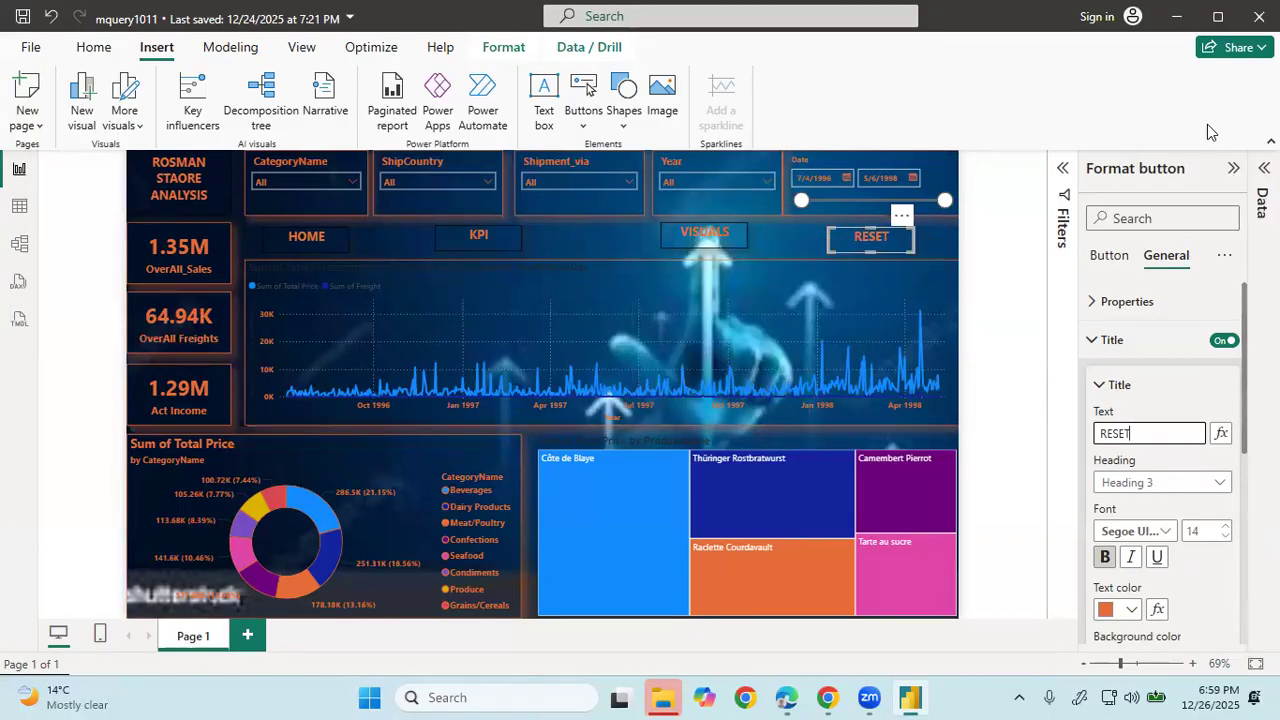
# - Collapse the button formatting options and the data table list to give the report canvas more room
pyautogui.click(1262, 200)
pyautogui.click(1097, 167)
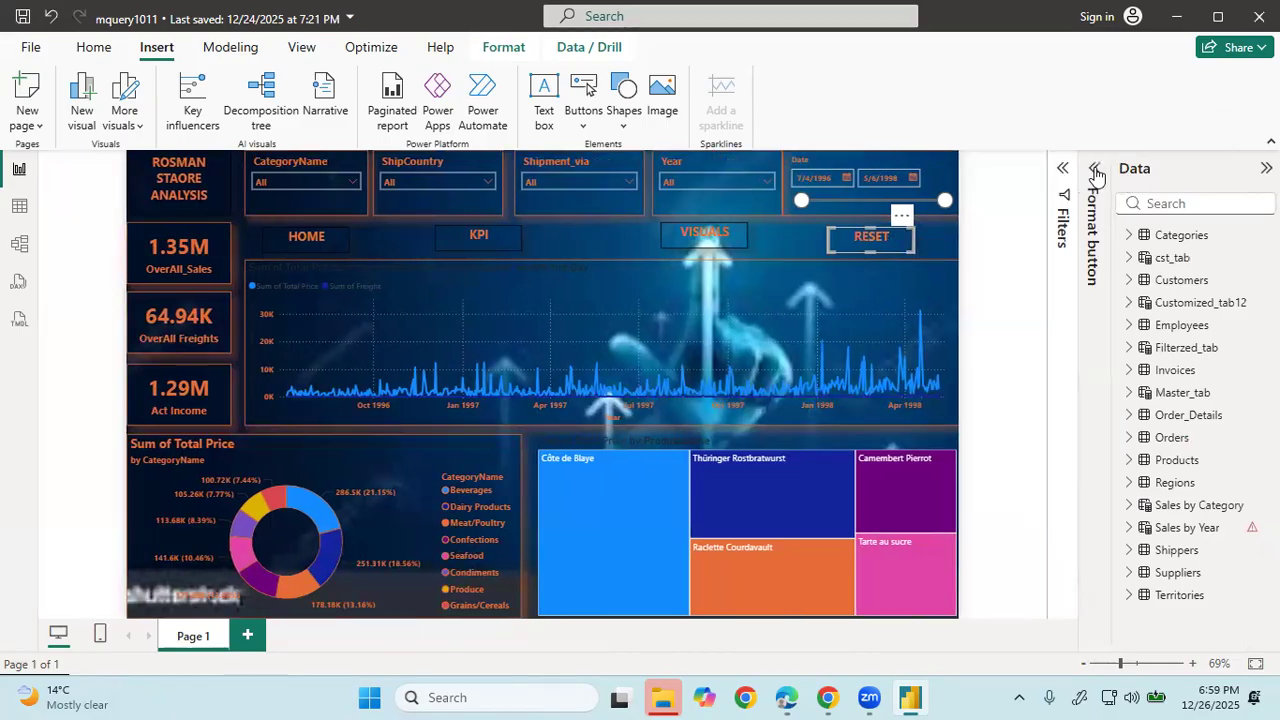
pyautogui.click(1266, 168)
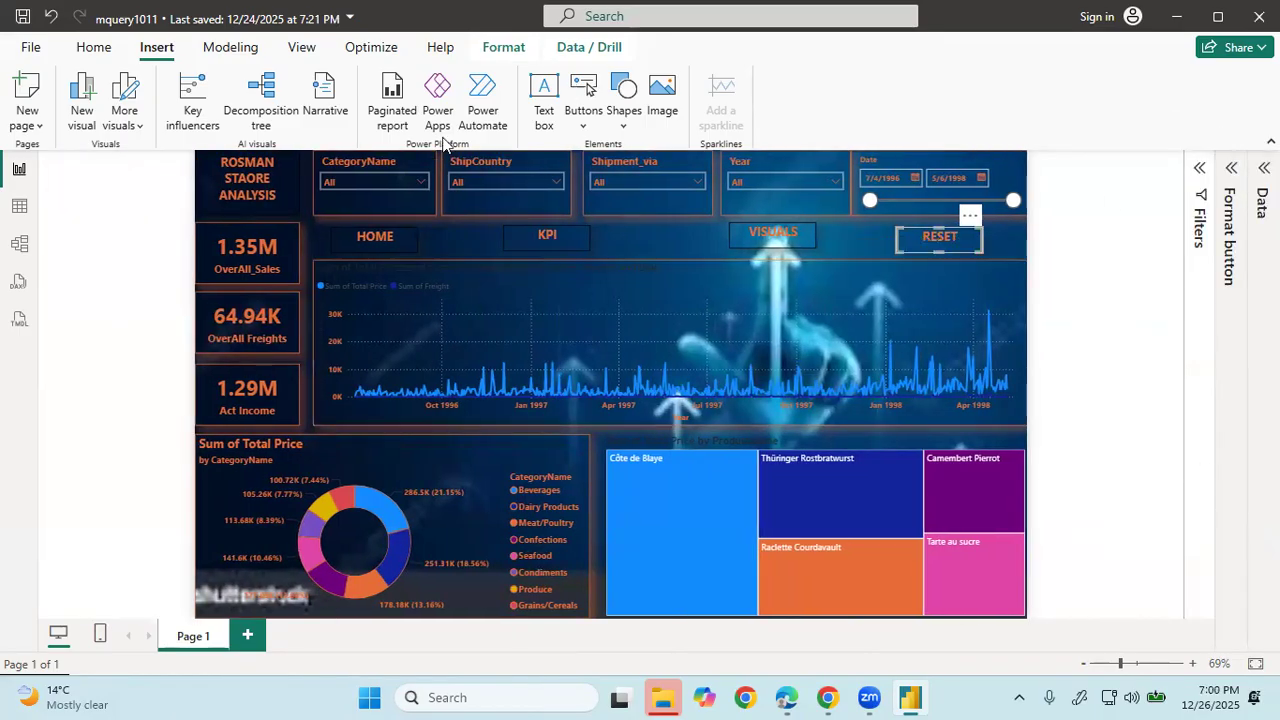
# - Show the Bookmarks and Selection panes and add a first bookmark of the current report page
pyautogui.click(500, 47)
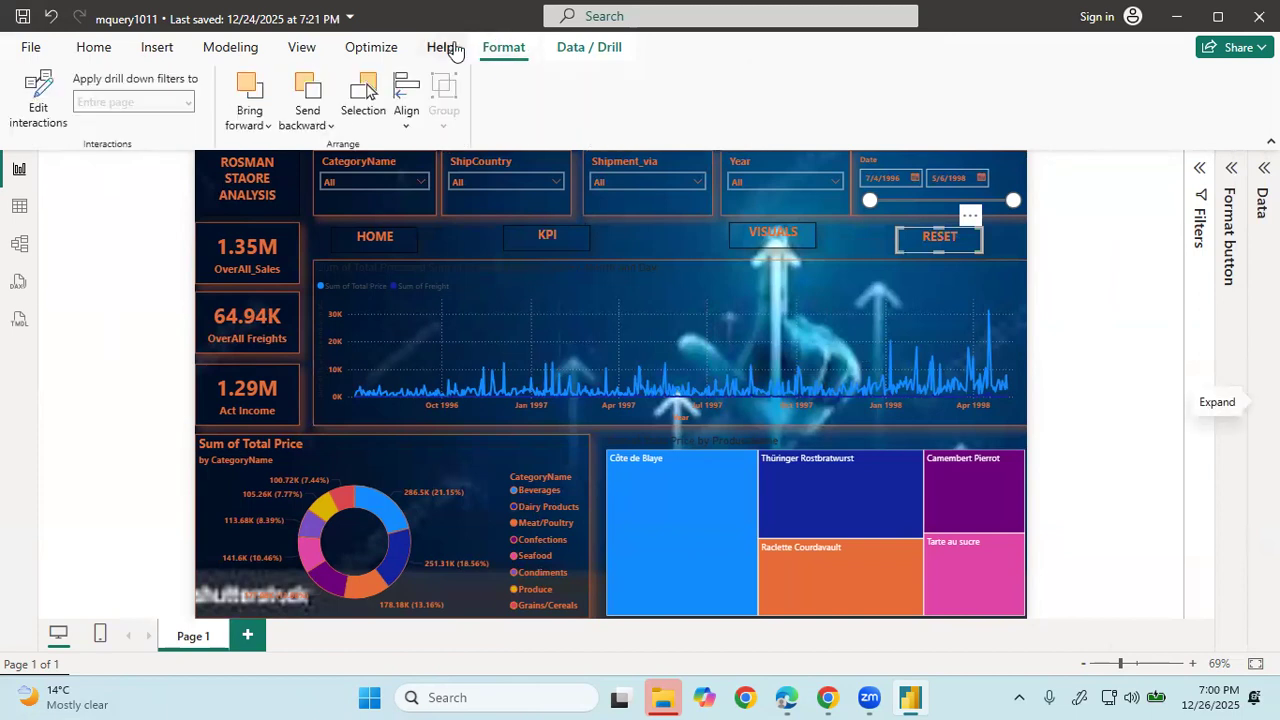
pyautogui.click(93, 47)
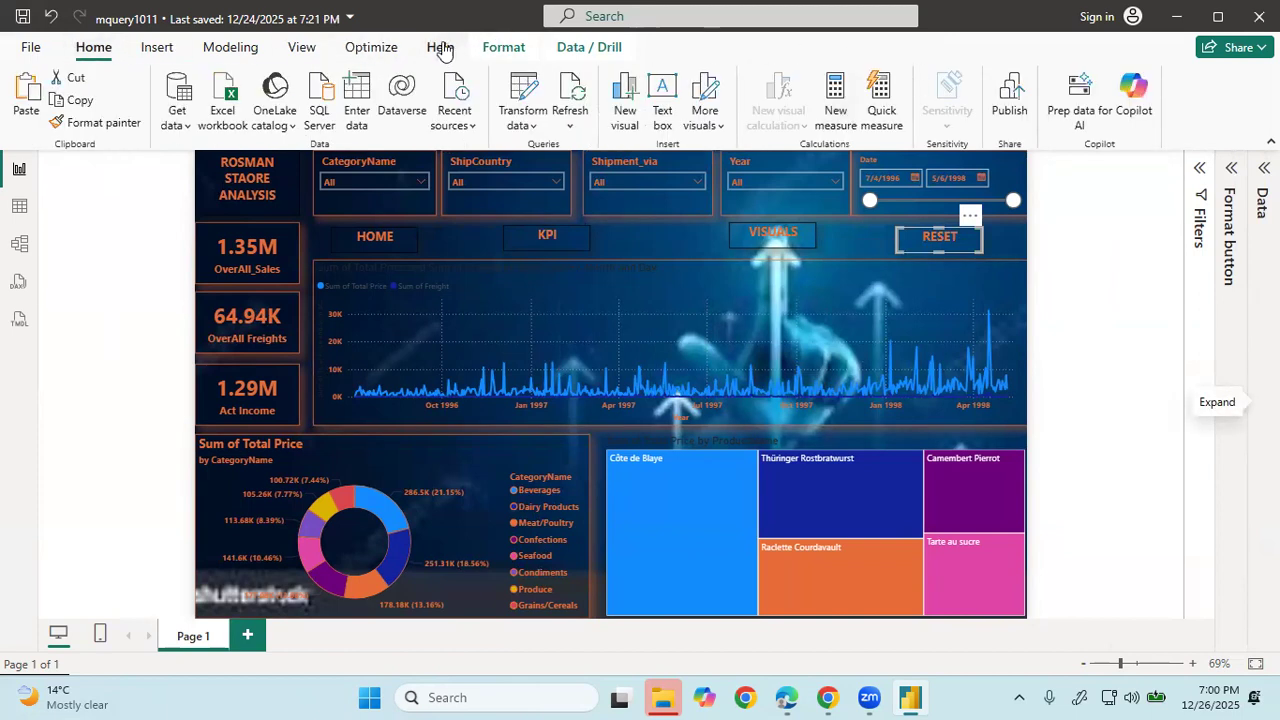
pyautogui.click(301, 47)
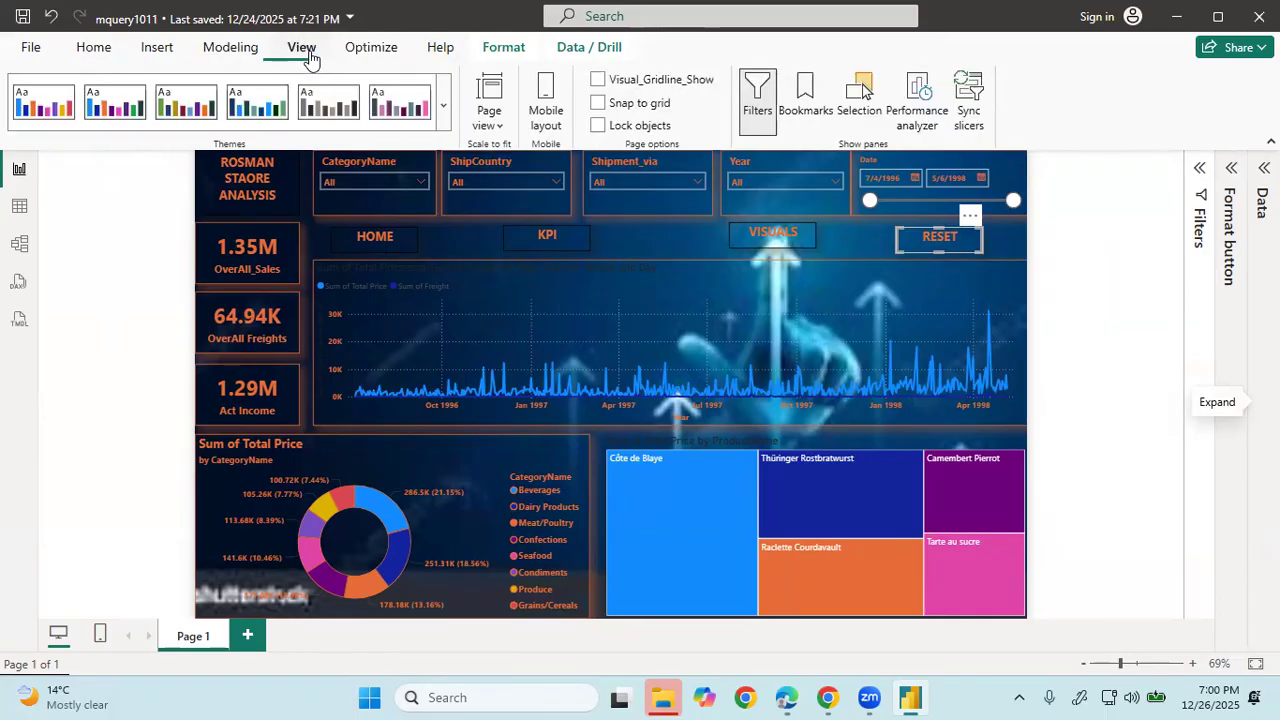
pyautogui.click(803, 97)
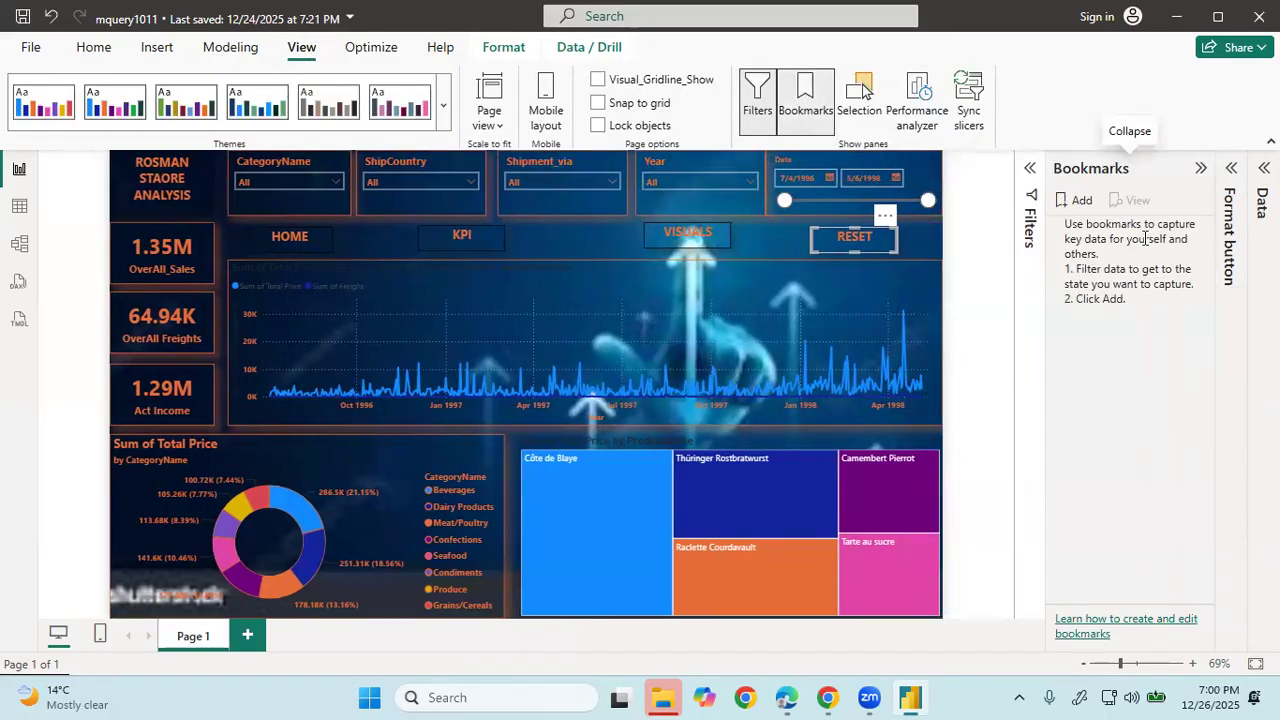
pyautogui.click(1070, 200)
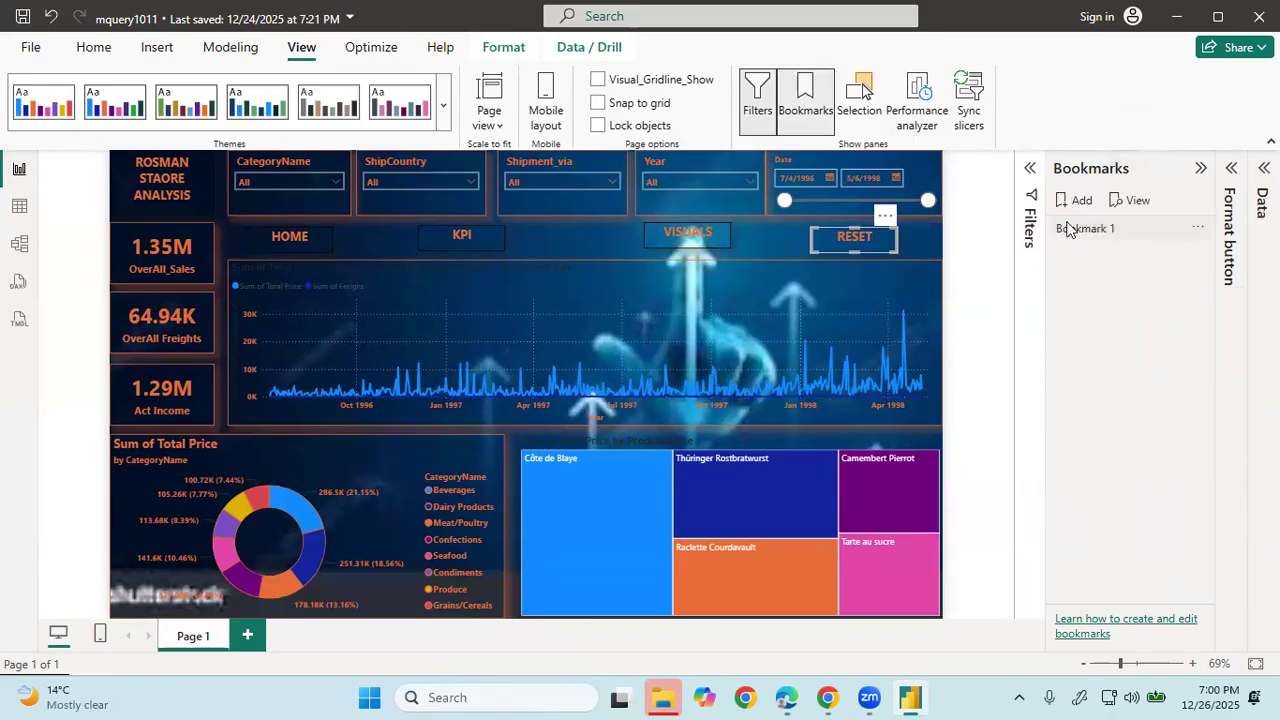
pyautogui.click(858, 100)
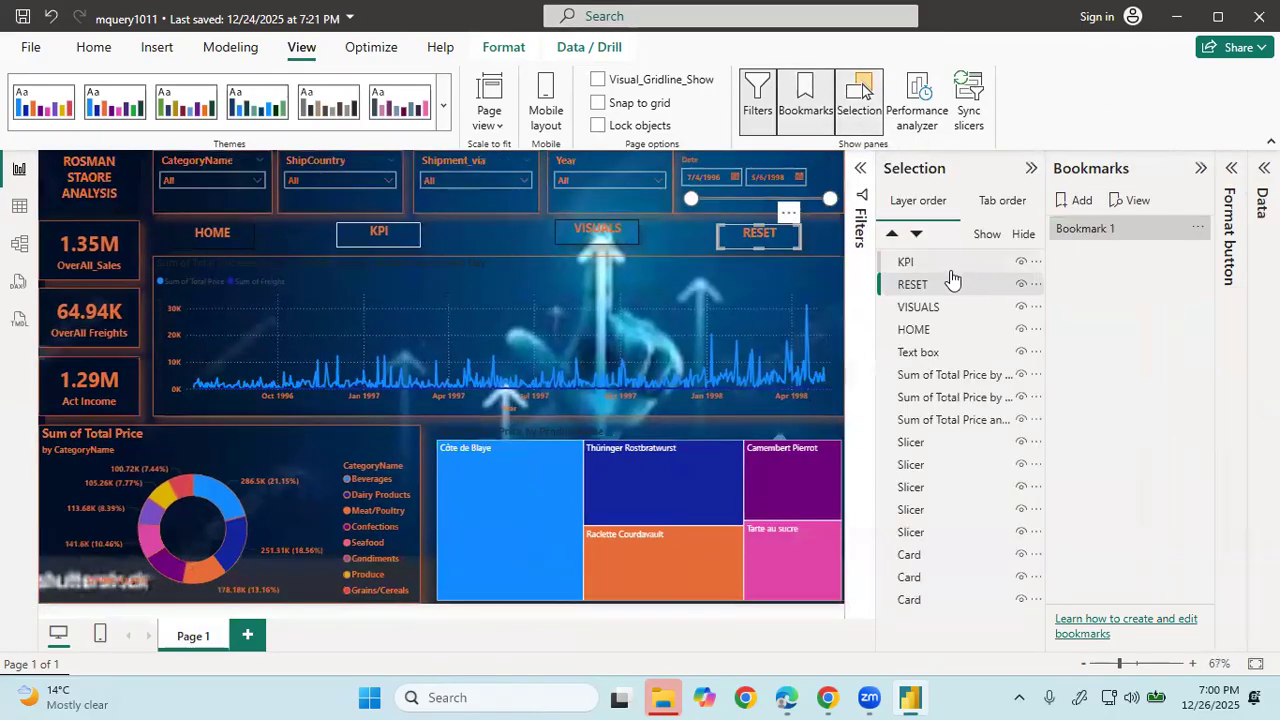
# - Rename the newly added bookmark as home
pyautogui.doubleClick(1128, 228)
pyautogui.hotkey('ctrl', 'a')
pyautogui.press('BackSpace')
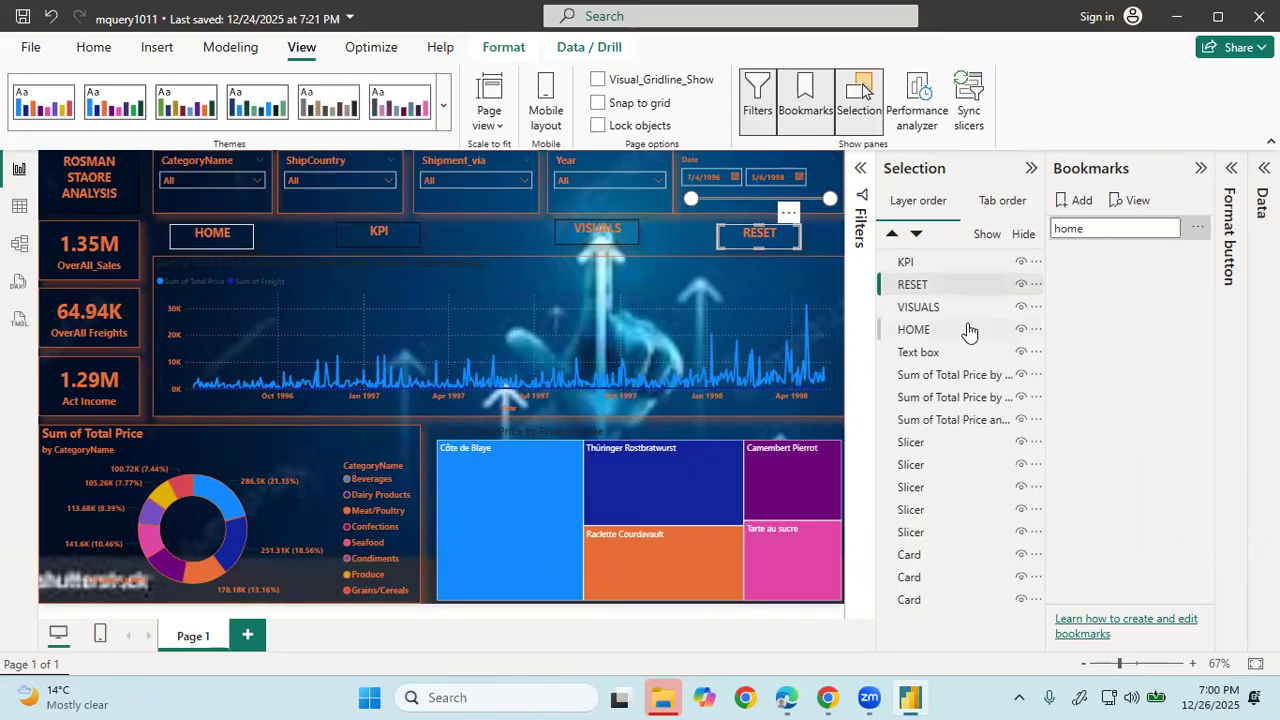
pyautogui.click(1148, 302)
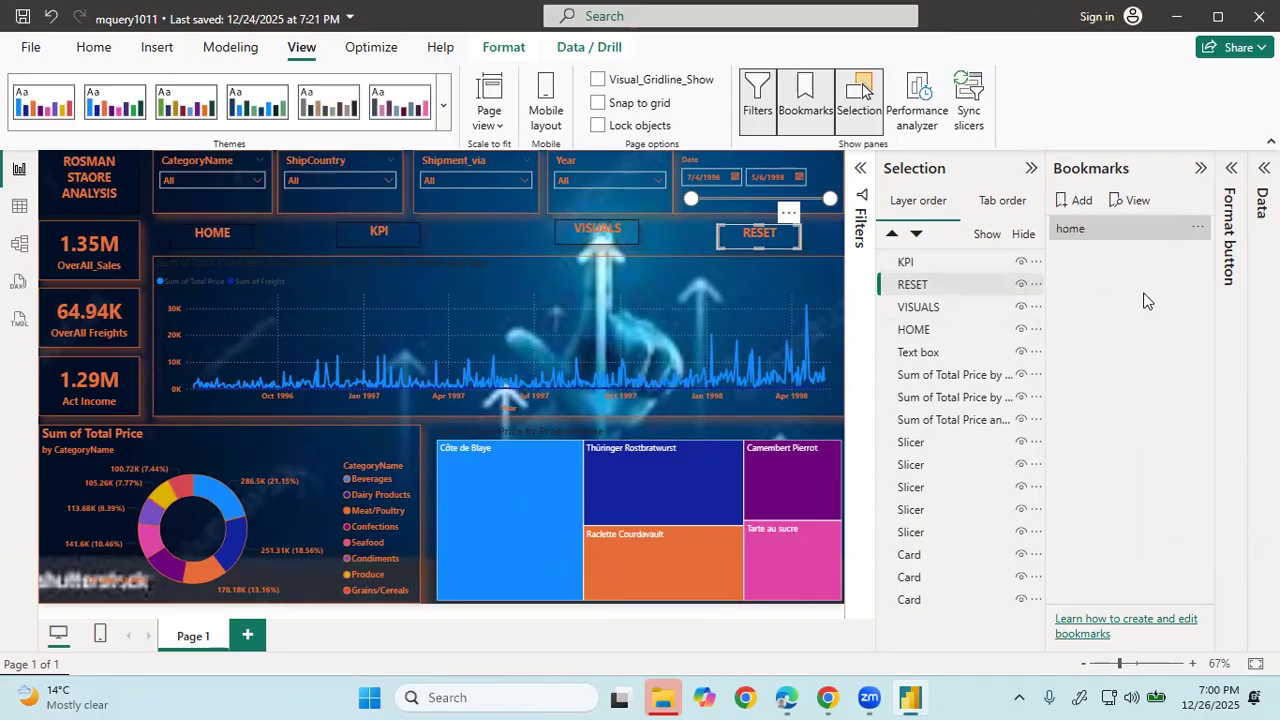
# - Select all visuals on the page and update the home bookmark, dismissing the sign-in prompt
pyautogui.click(928, 312)
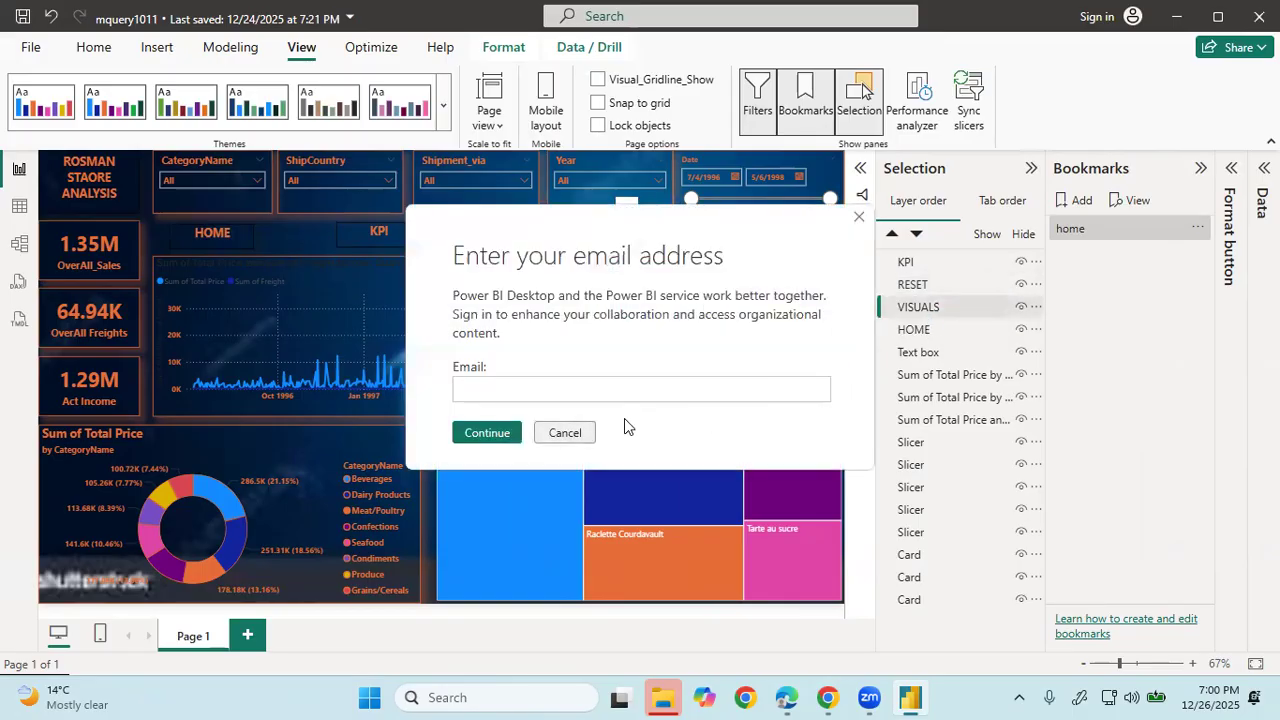
pyautogui.press('Escape')
pyautogui.hotkey('ctrl', 'a')
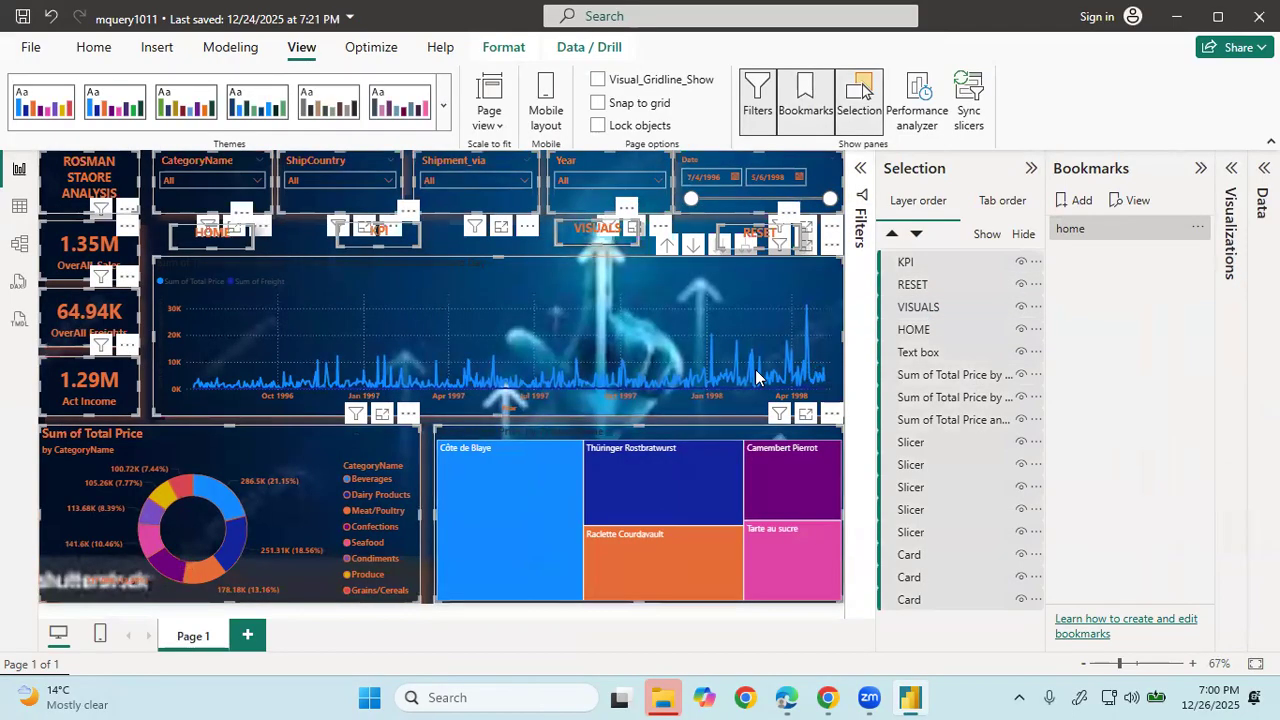
pyautogui.click(568, 434)
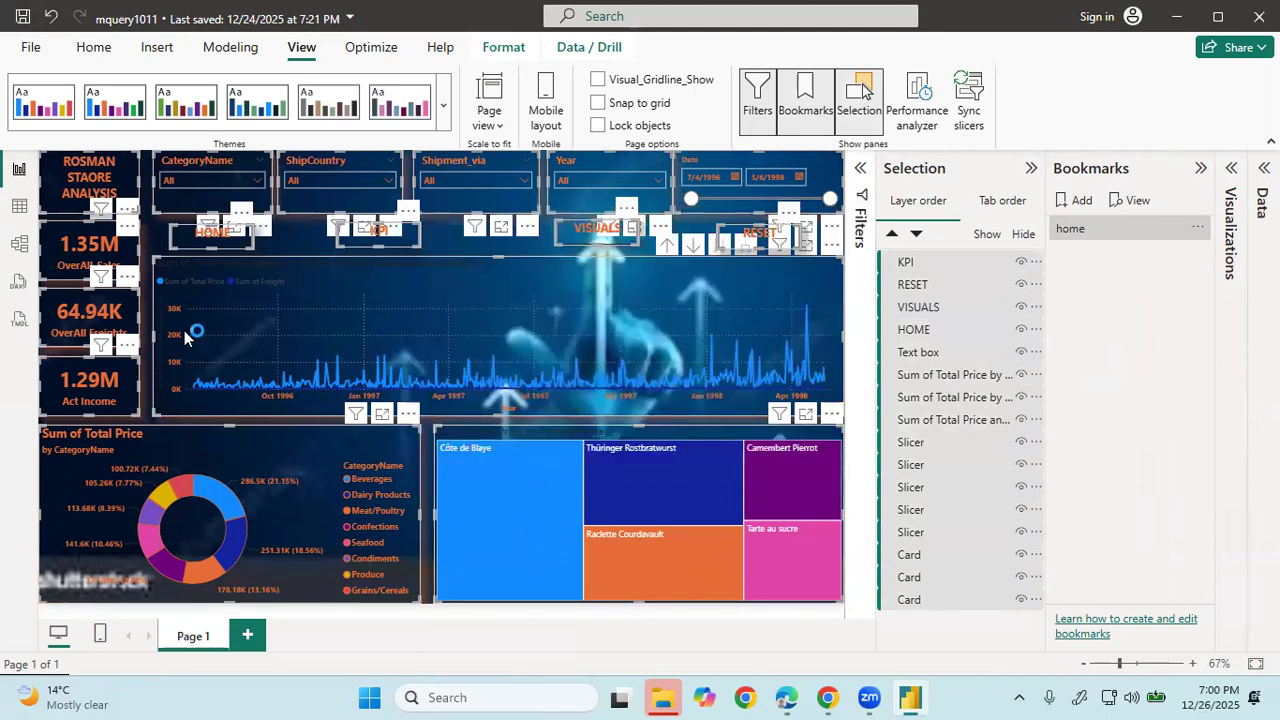
pyautogui.click(566, 435)
pyautogui.click(566, 434)
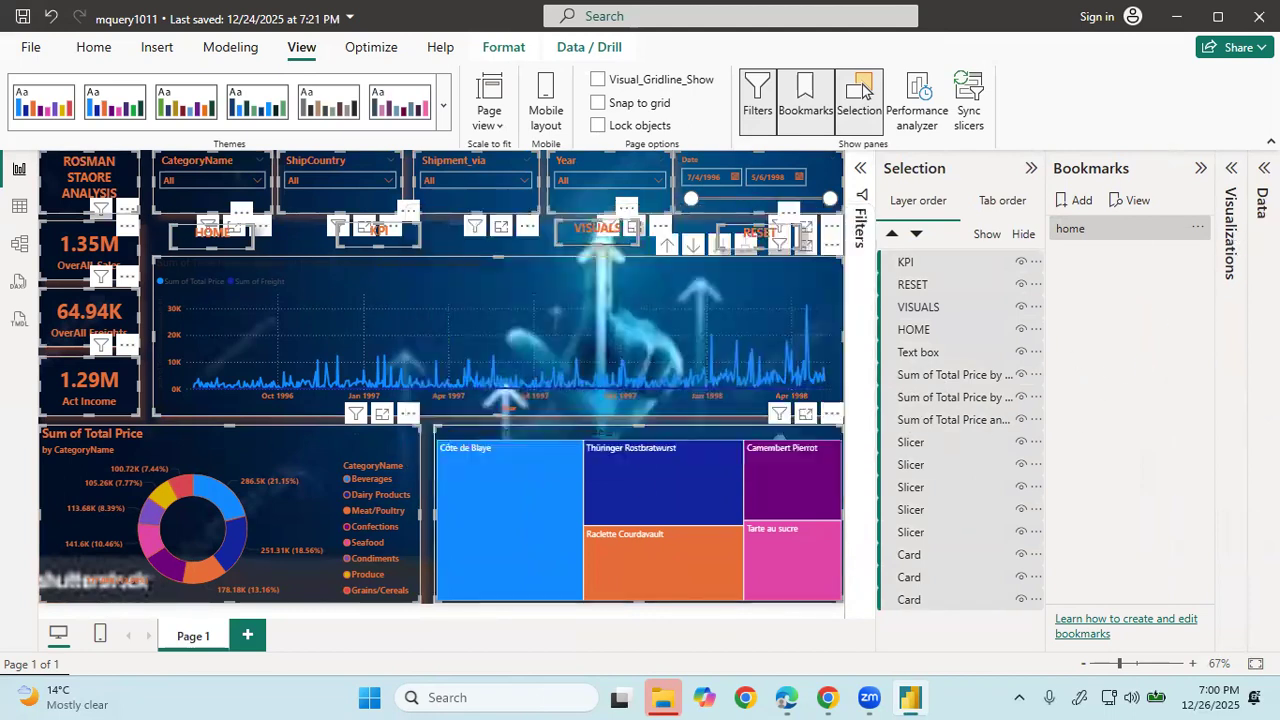
pyautogui.click(1198, 232)
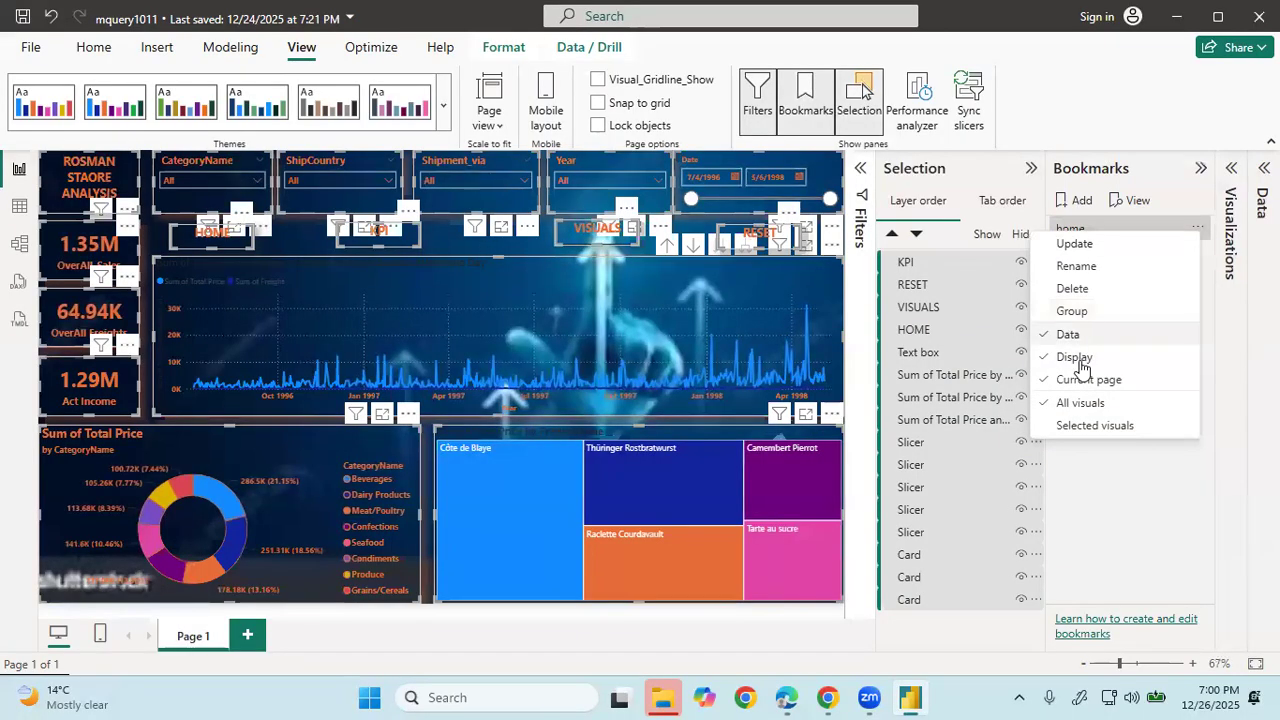
pyautogui.click(1076, 246)
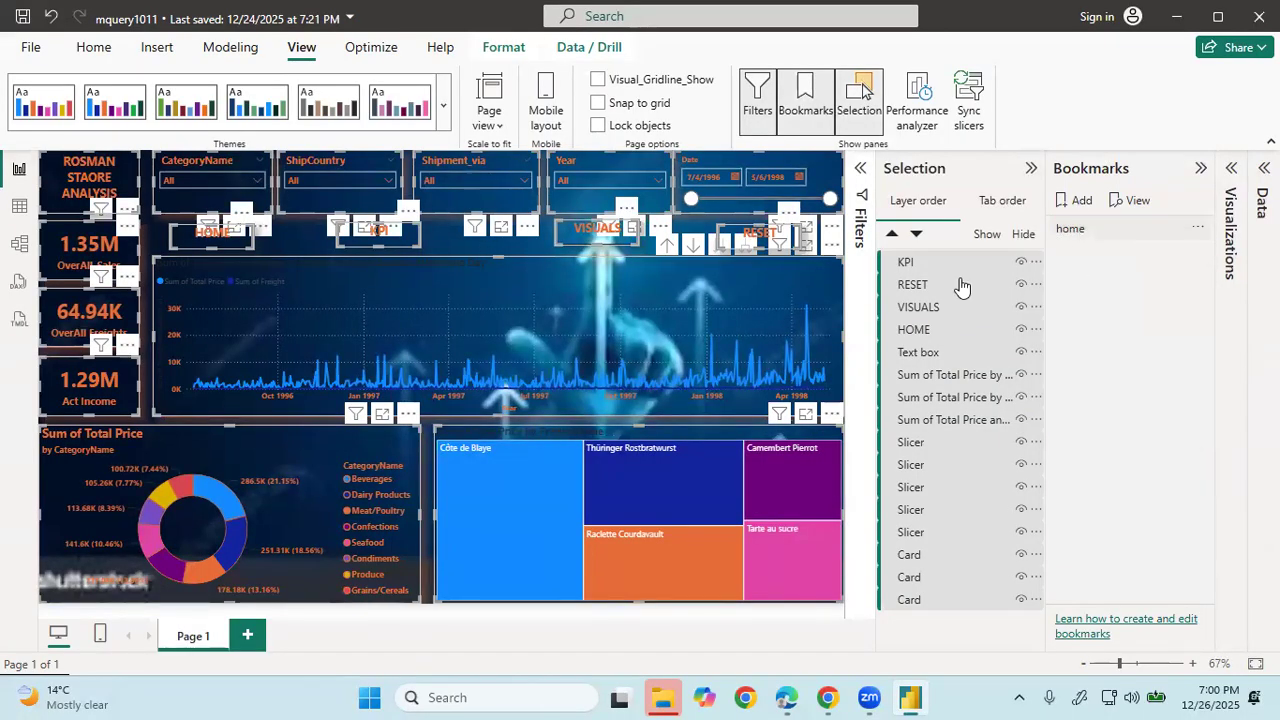
# - Add a second bookmark named KPI, dismissing the sign-in prompt
pyautogui.click(1076, 200)
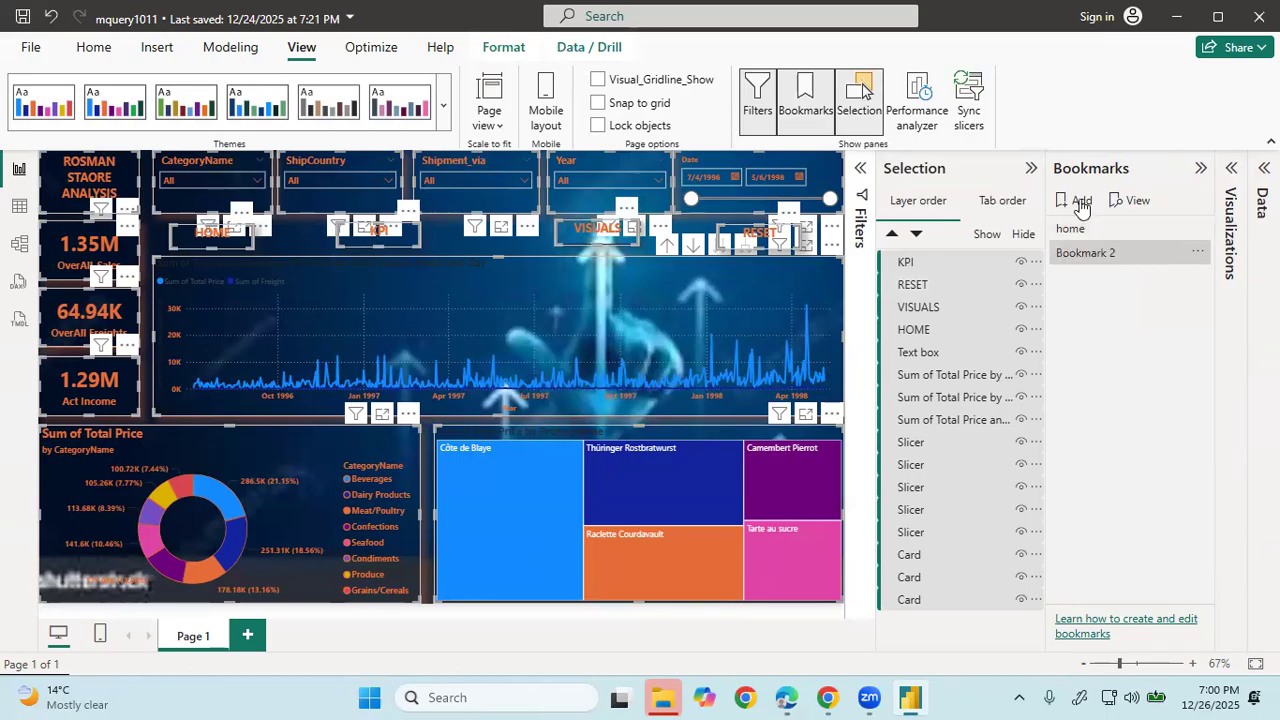
pyautogui.doubleClick(1094, 252)
pyautogui.write('B')
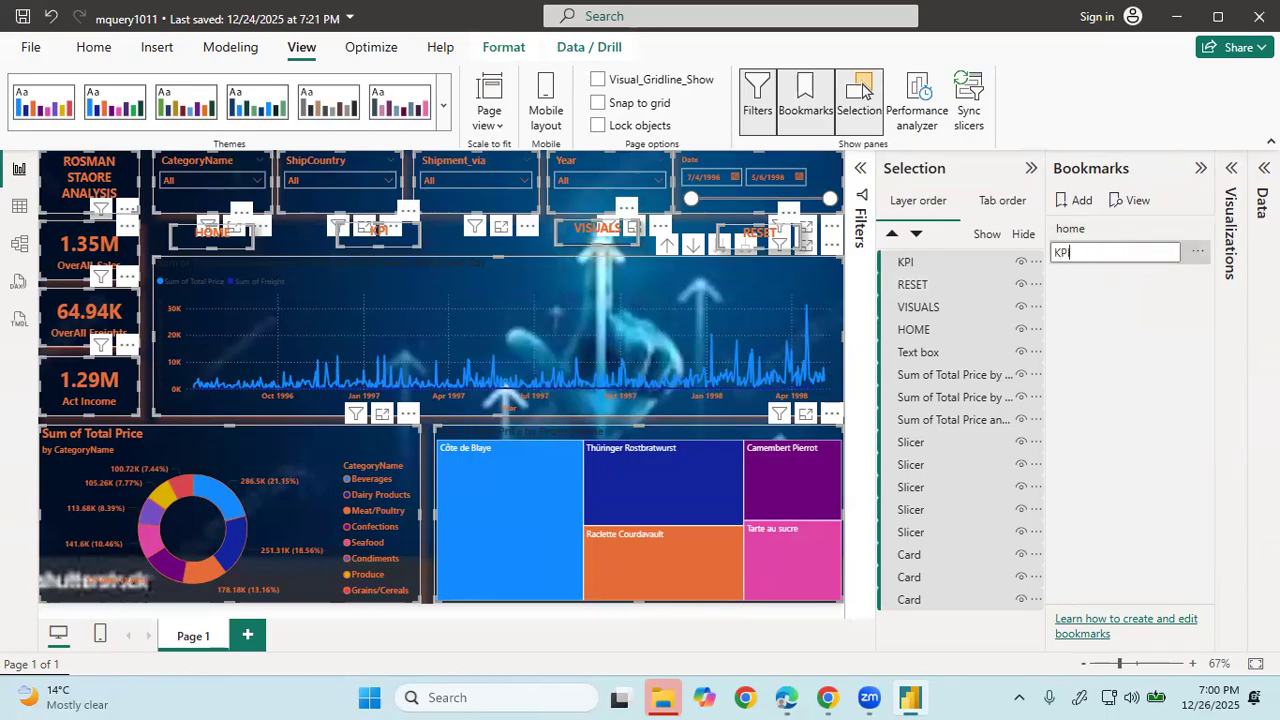
pyautogui.press('Return')
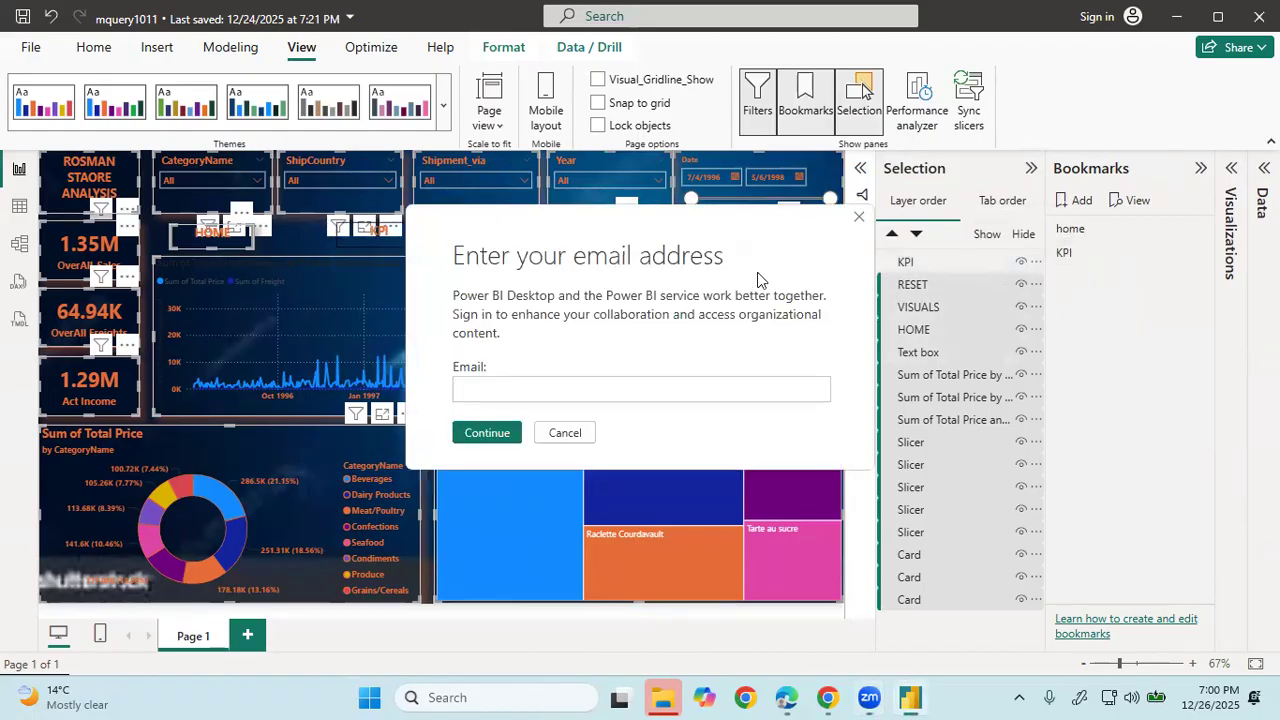
pyautogui.click(562, 432)
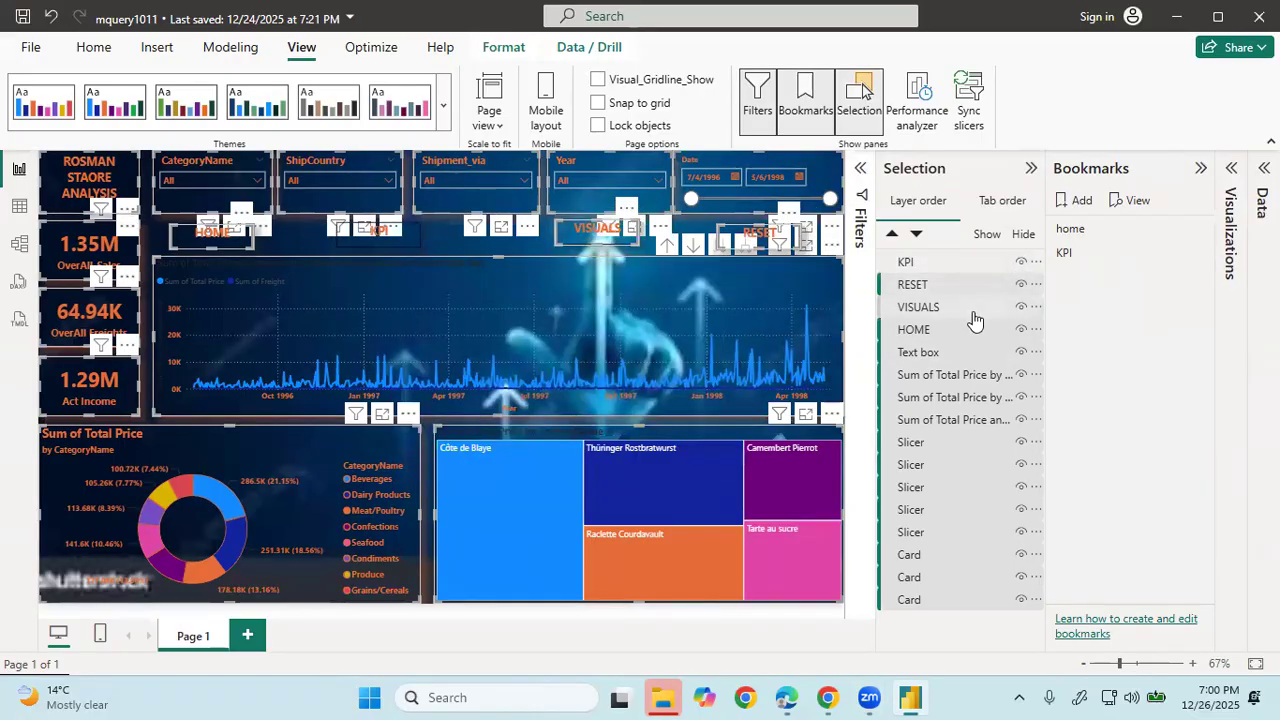
# - Hide the treemap, donut chart and line chart, and update the KPI bookmark with only the cards showing
pyautogui.click(1021, 376)
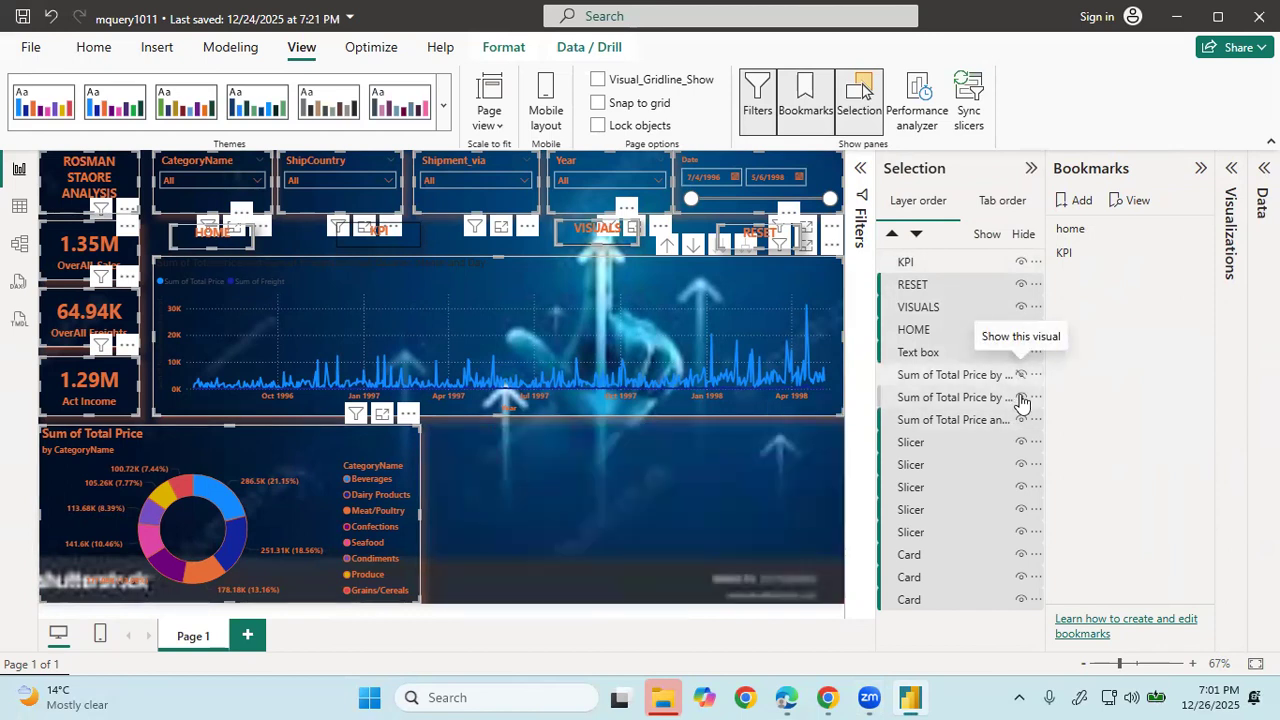
pyautogui.click(1021, 398)
pyautogui.click(1021, 419)
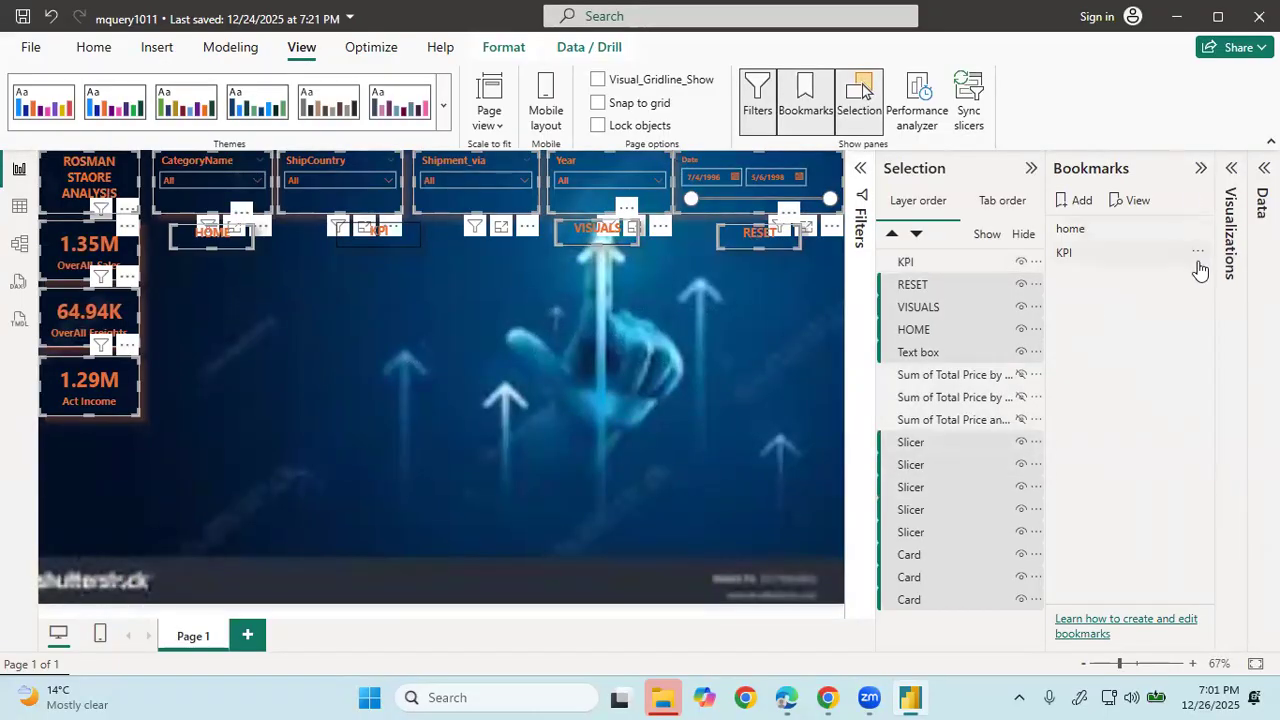
pyautogui.click(1198, 253)
# - Add a third bookmark named Visuals
pyautogui.click(1078, 201)
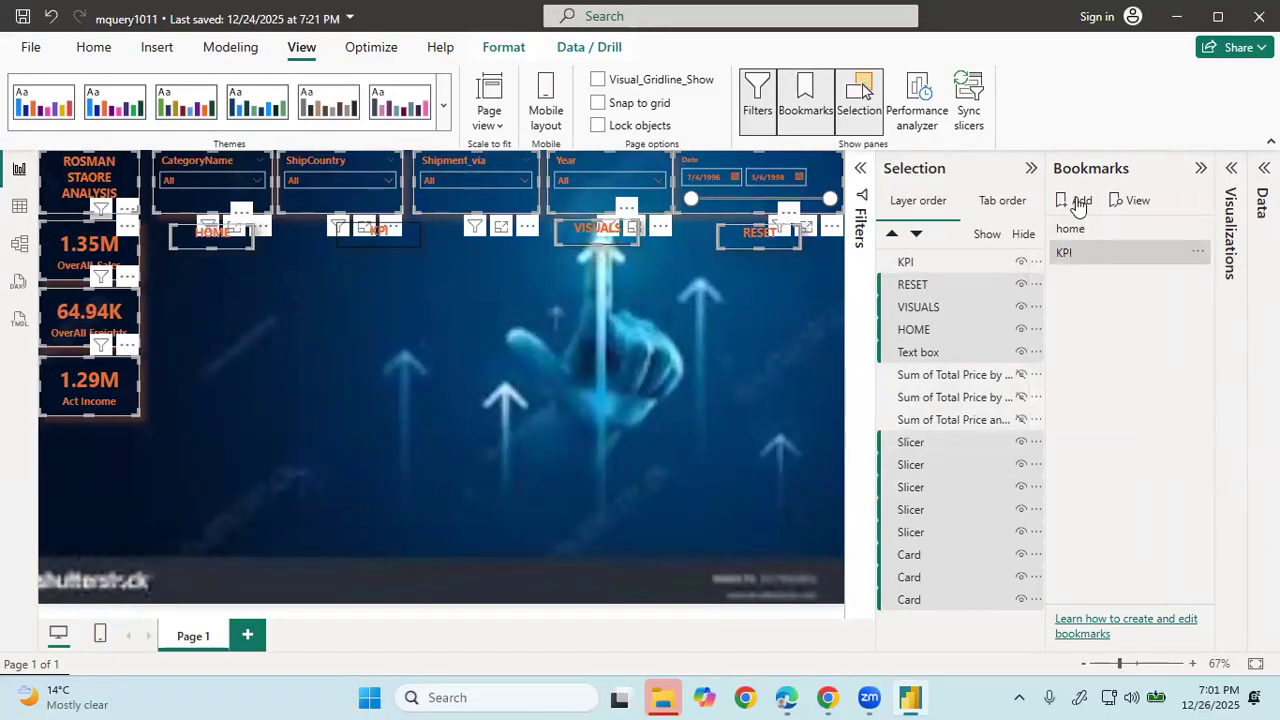
pyautogui.doubleClick(1142, 277)
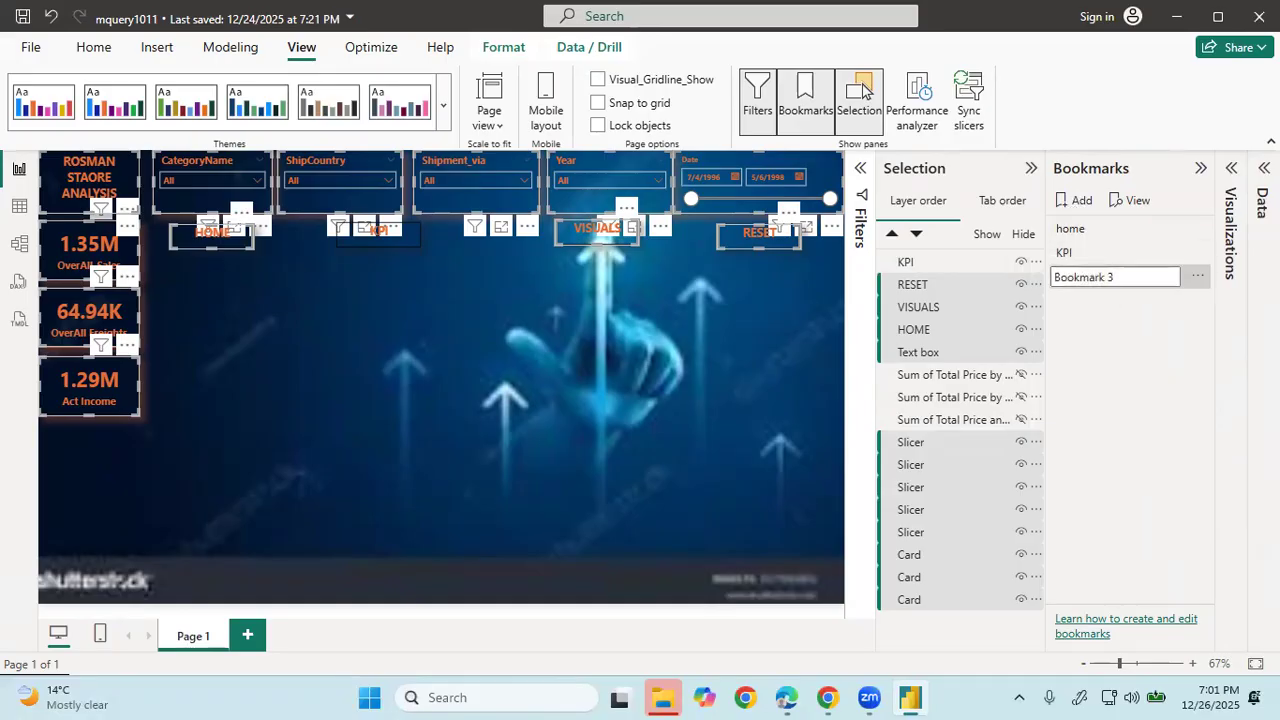
pyautogui.hotkey('ctrl', 'a')
pyautogui.press('BackSpace')
pyautogui.press('Return')
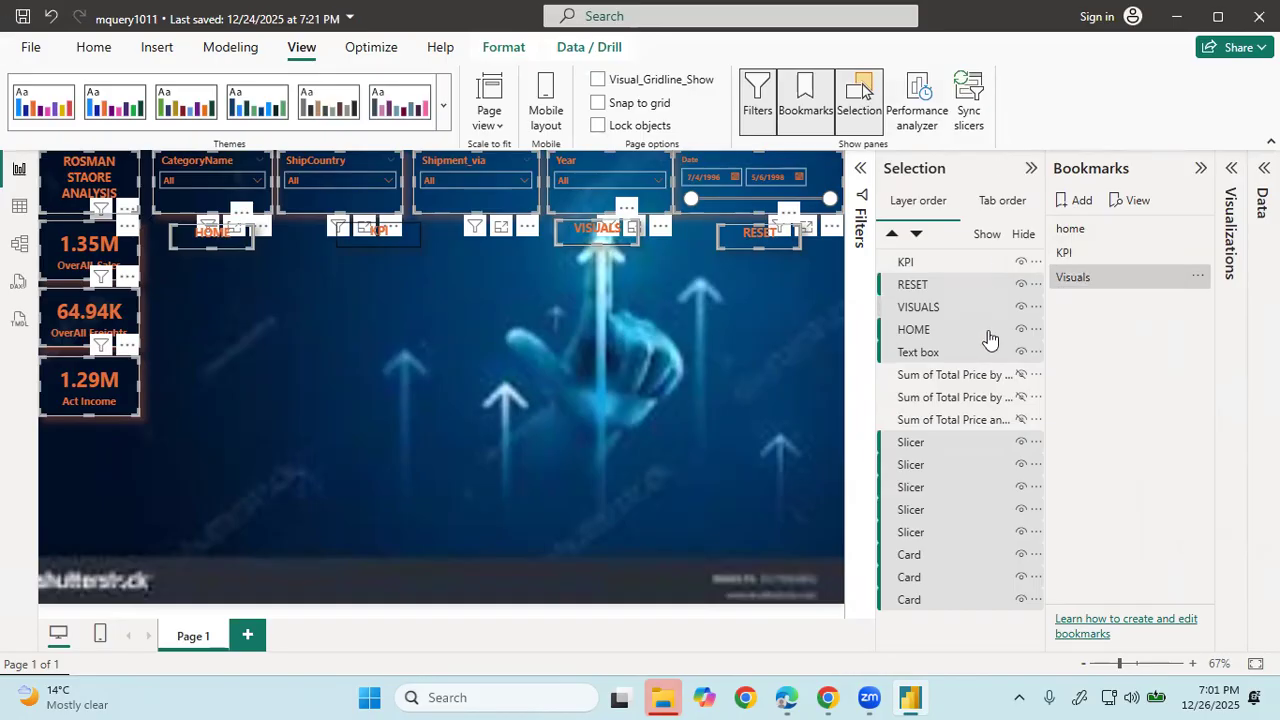
# - Update the Visuals bookmark with the three charts shown and the three cards hidden, dismissing the sign-in prompt
pyautogui.click(1021, 375)
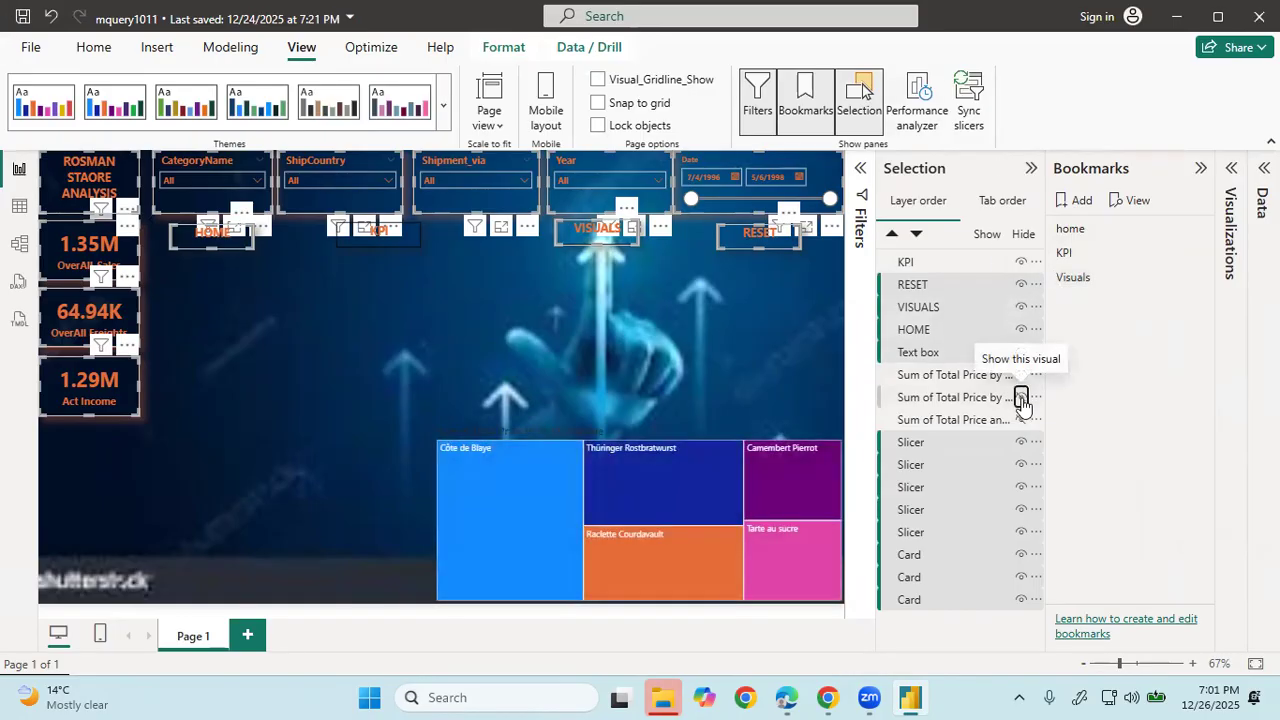
pyautogui.click(1021, 397)
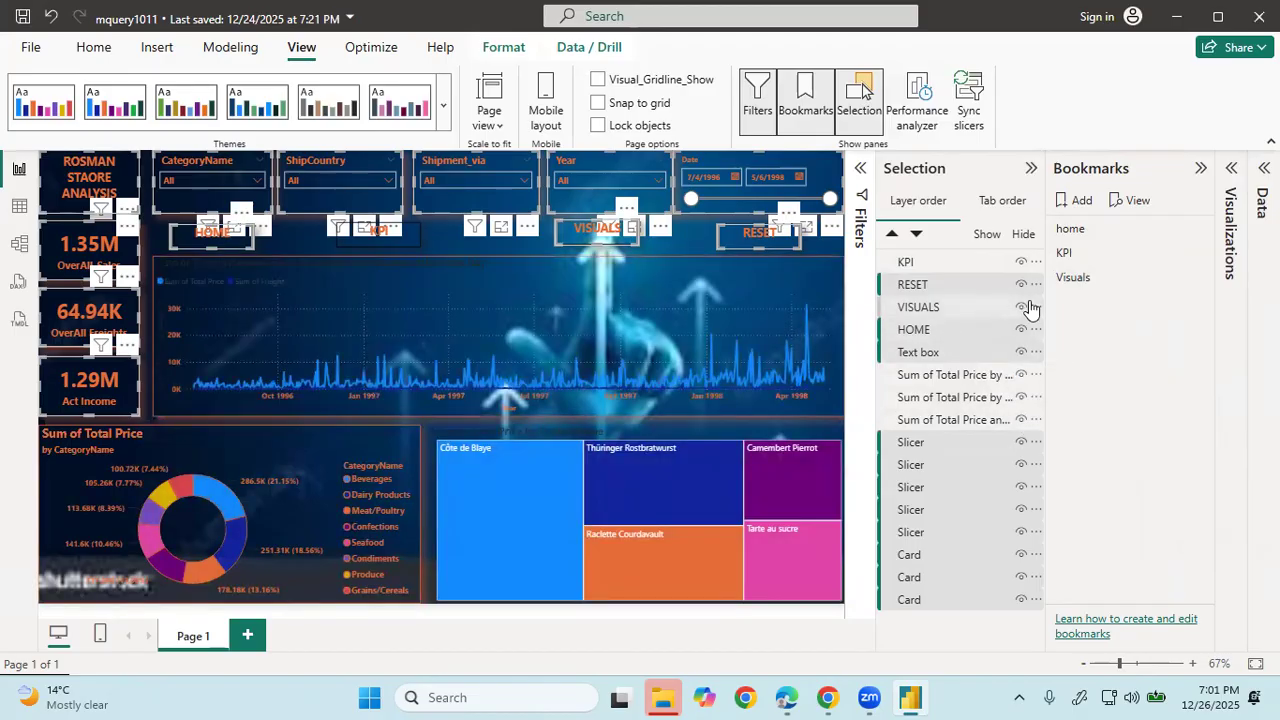
pyautogui.click(1021, 554)
pyautogui.click(1021, 577)
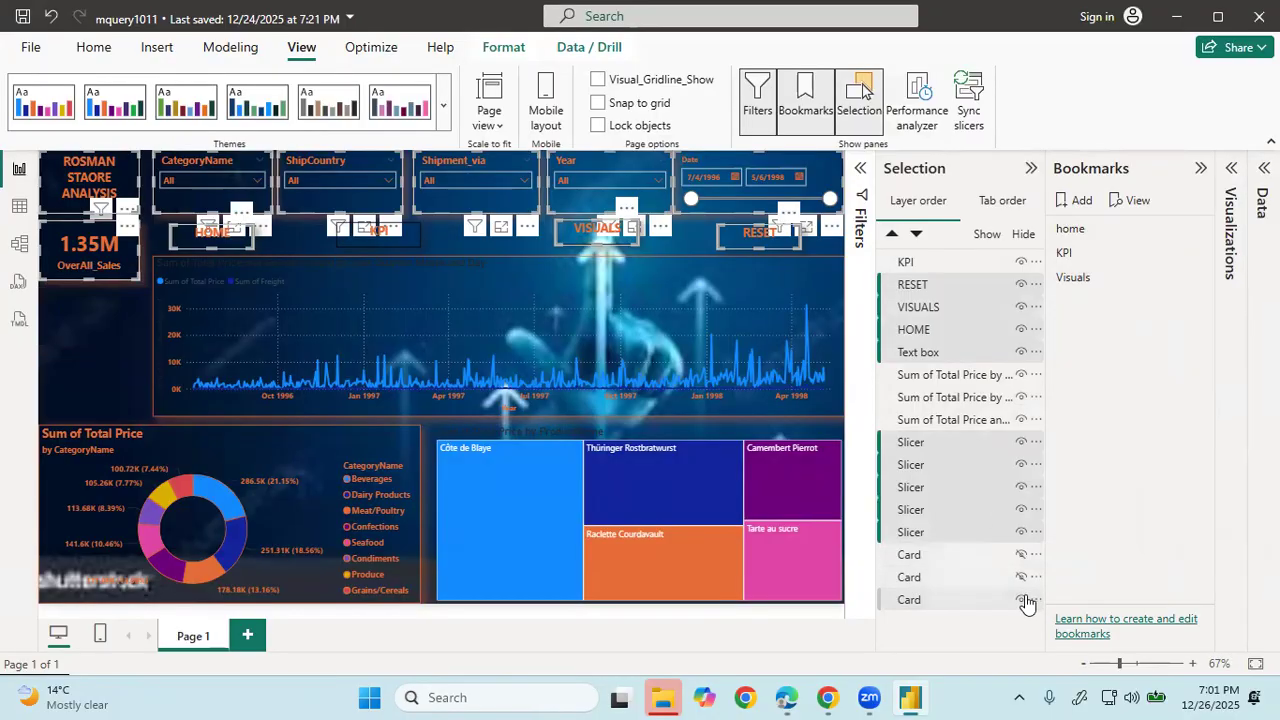
pyautogui.click(1021, 599)
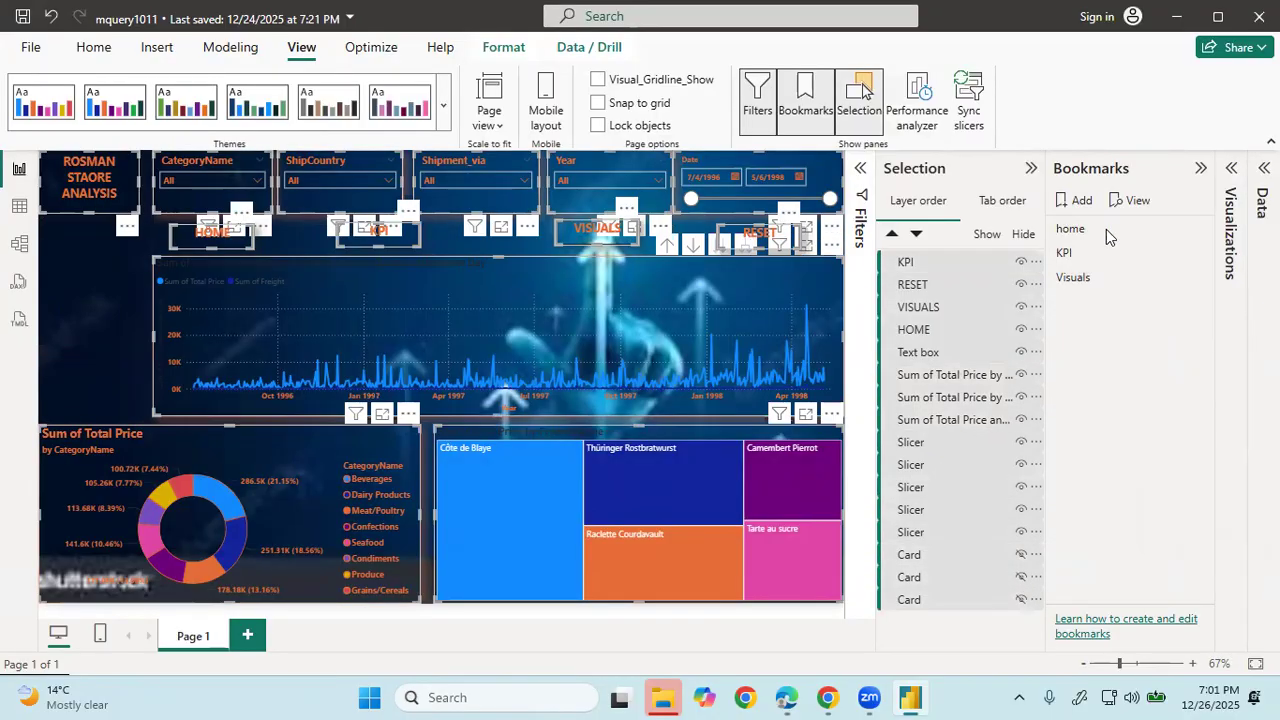
pyautogui.click(566, 436)
pyautogui.click(1200, 280)
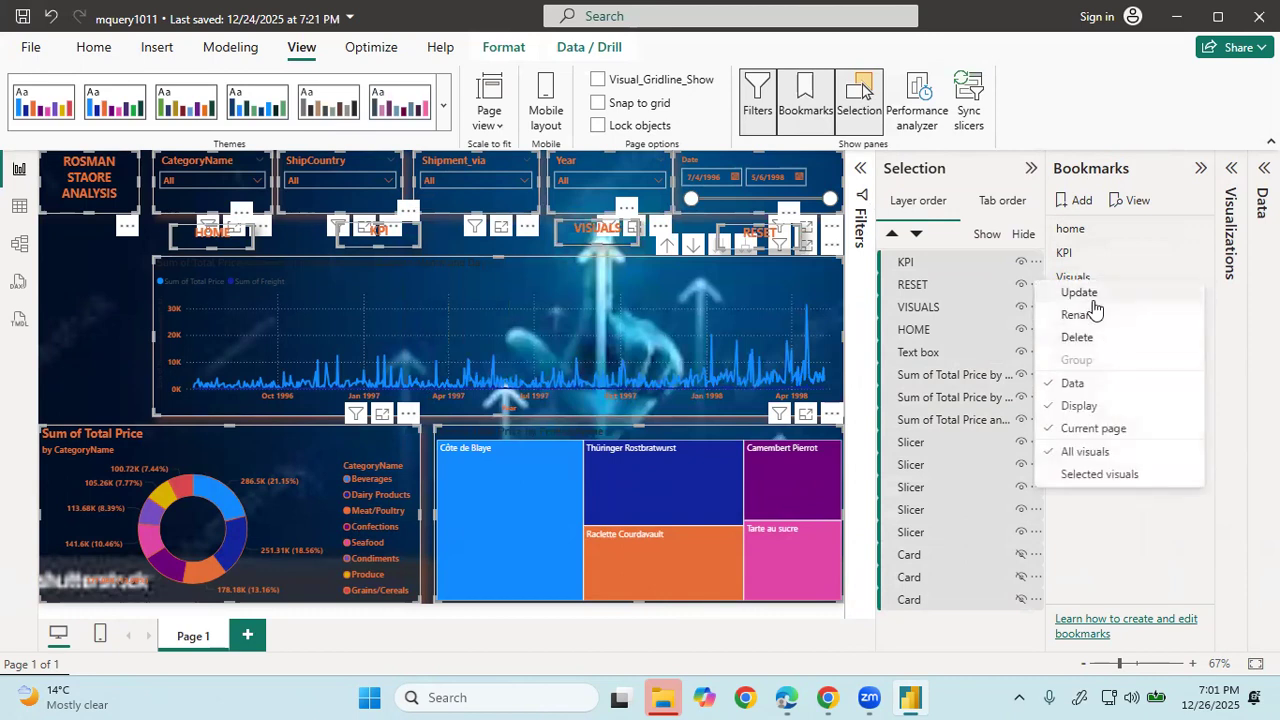
pyautogui.click(1103, 292)
# - Add a fourth bookmark named reset
pyautogui.click(1079, 207)
pyautogui.doubleClick(1145, 303)
pyautogui.hotkey('ctrl', 'a')
pyautogui.press('BackSpace')
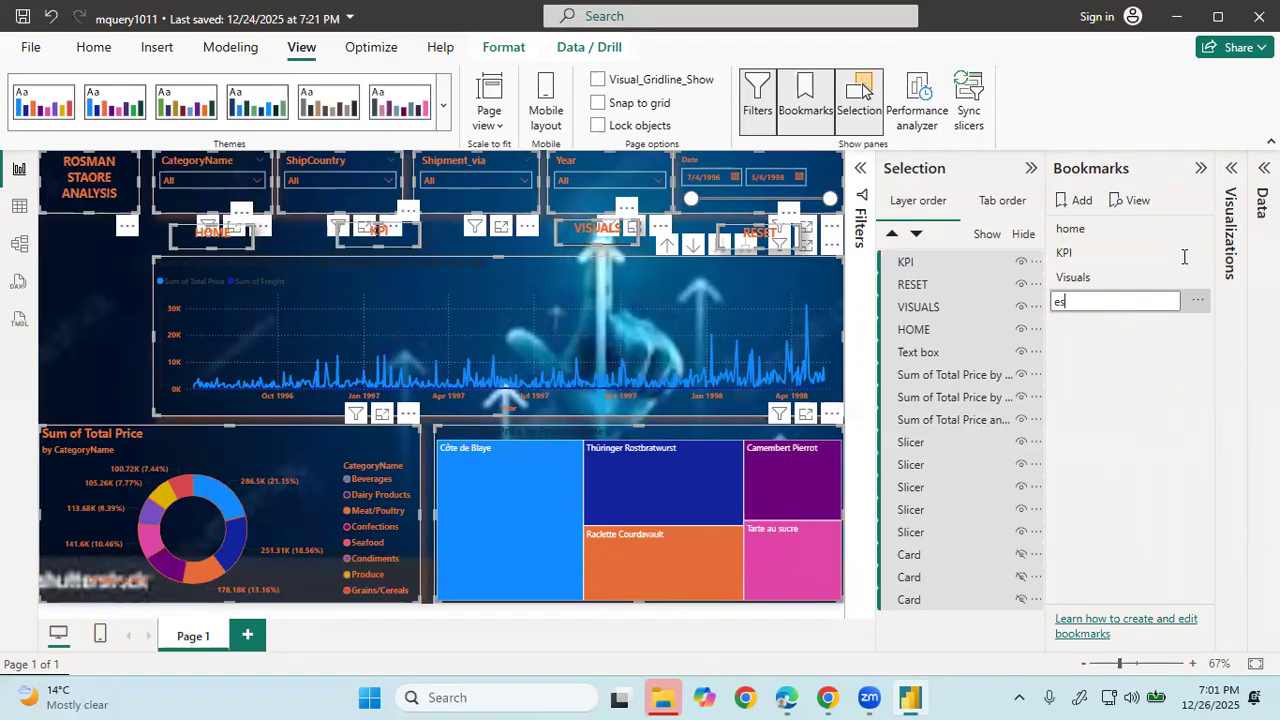
pyautogui.press('Return')
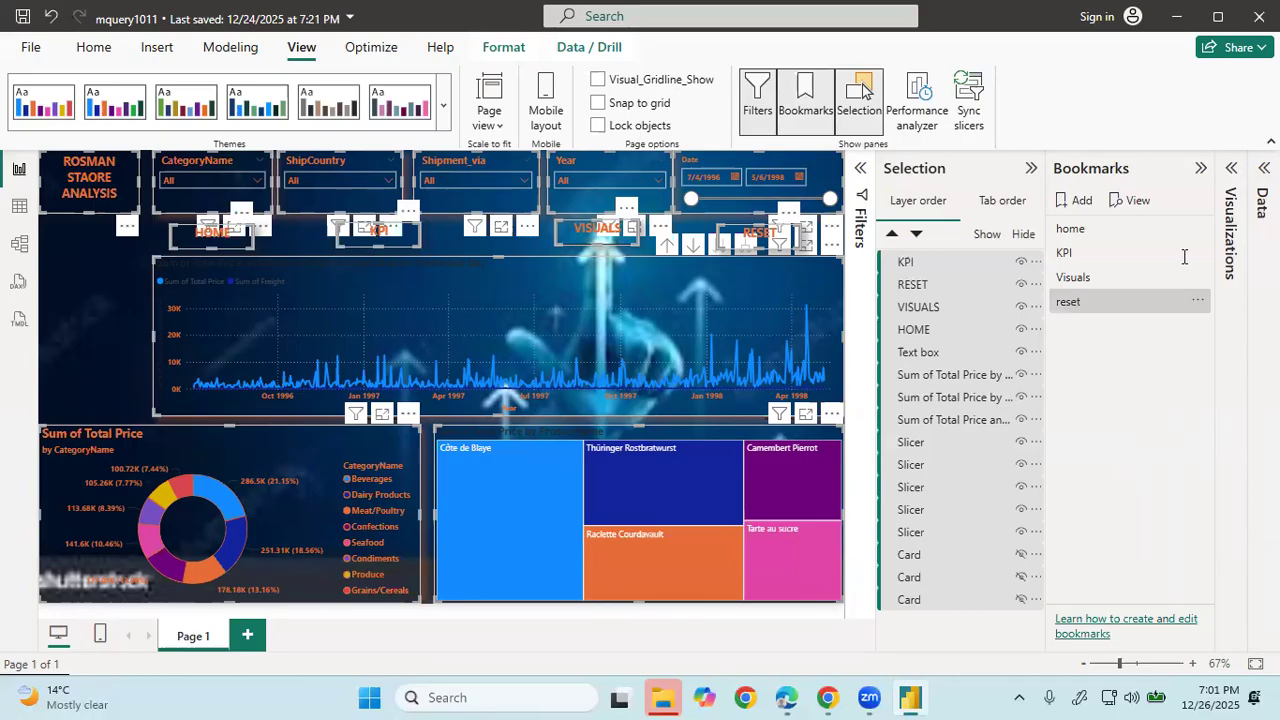
pyautogui.click(1021, 262)
pyautogui.click(1020, 286)
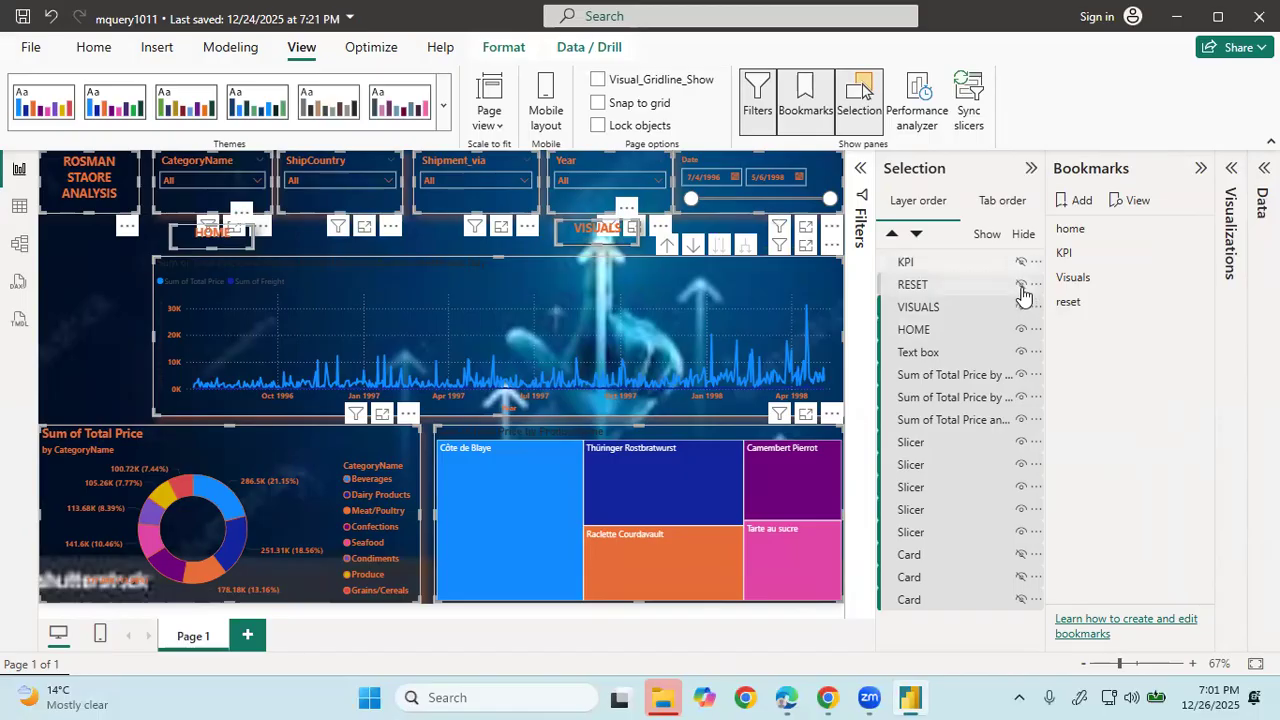
pyautogui.click(1021, 286)
pyautogui.click(1021, 286)
pyautogui.click(1021, 262)
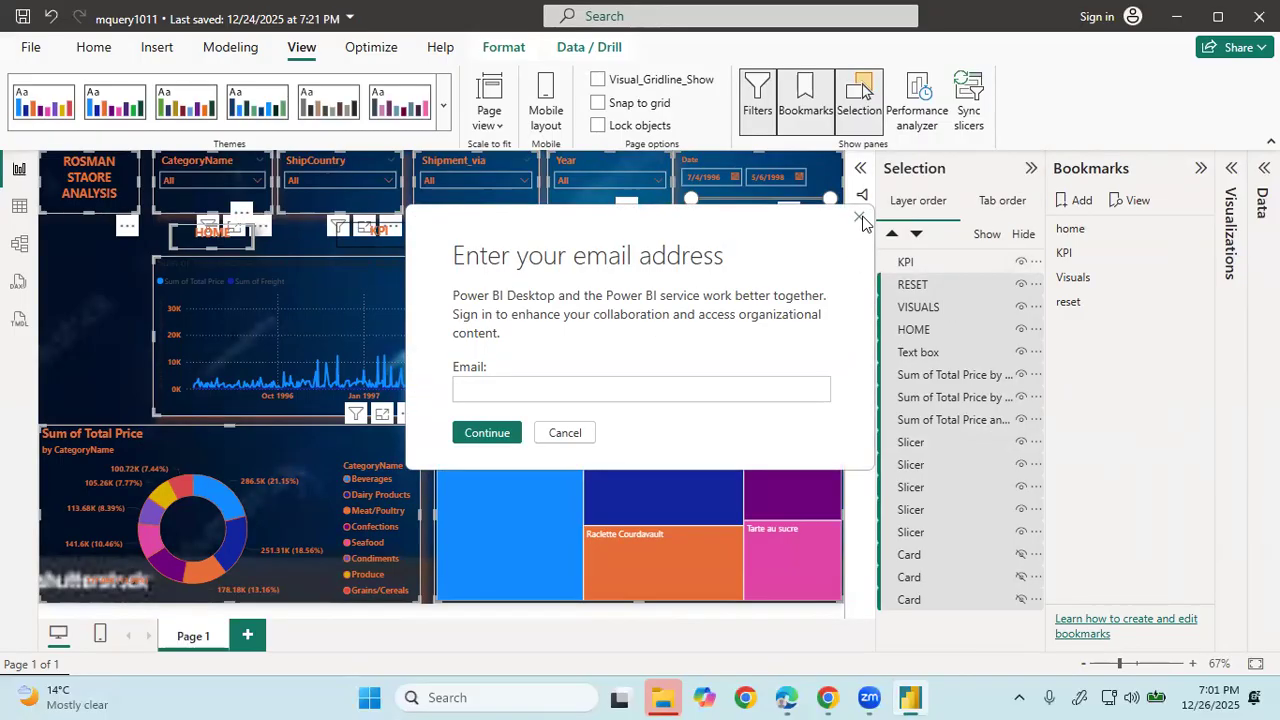
# - Dismiss the sign-in prompts and show the three hidden cards on the page again
pyautogui.click(565, 432)
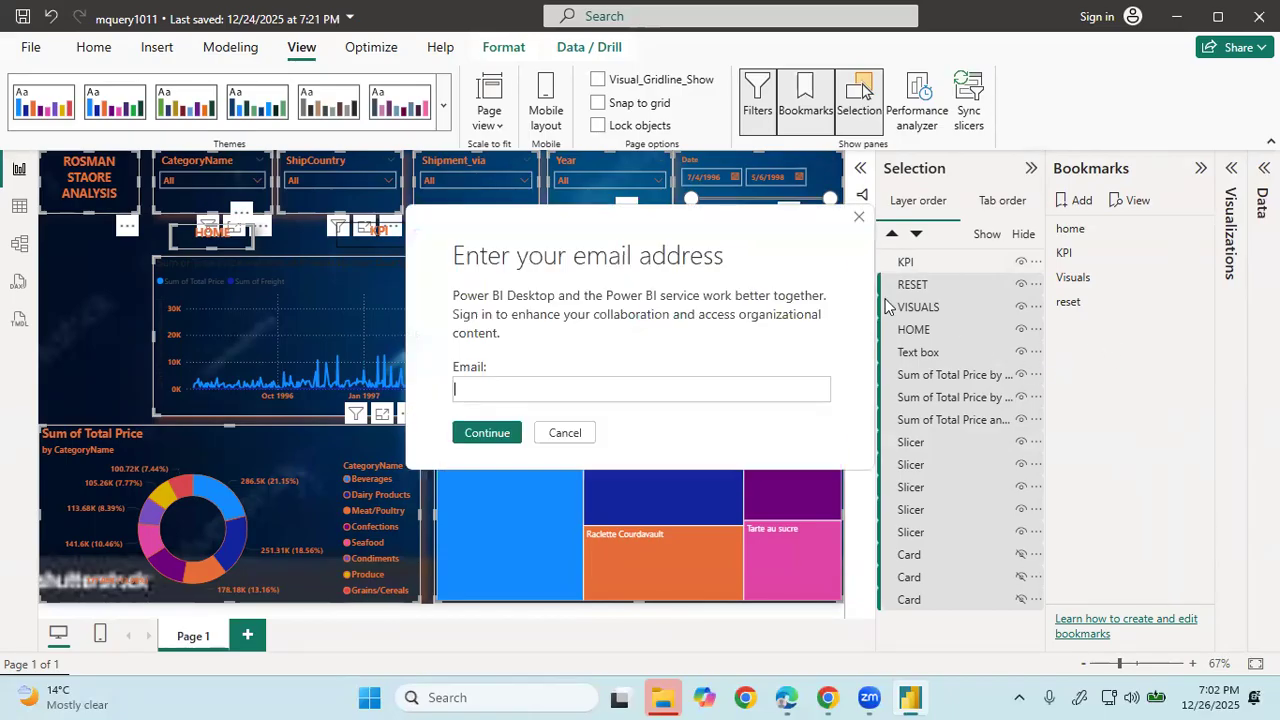
pyautogui.click(857, 220)
pyautogui.click(565, 440)
pyautogui.click(572, 433)
pyautogui.click(1021, 577)
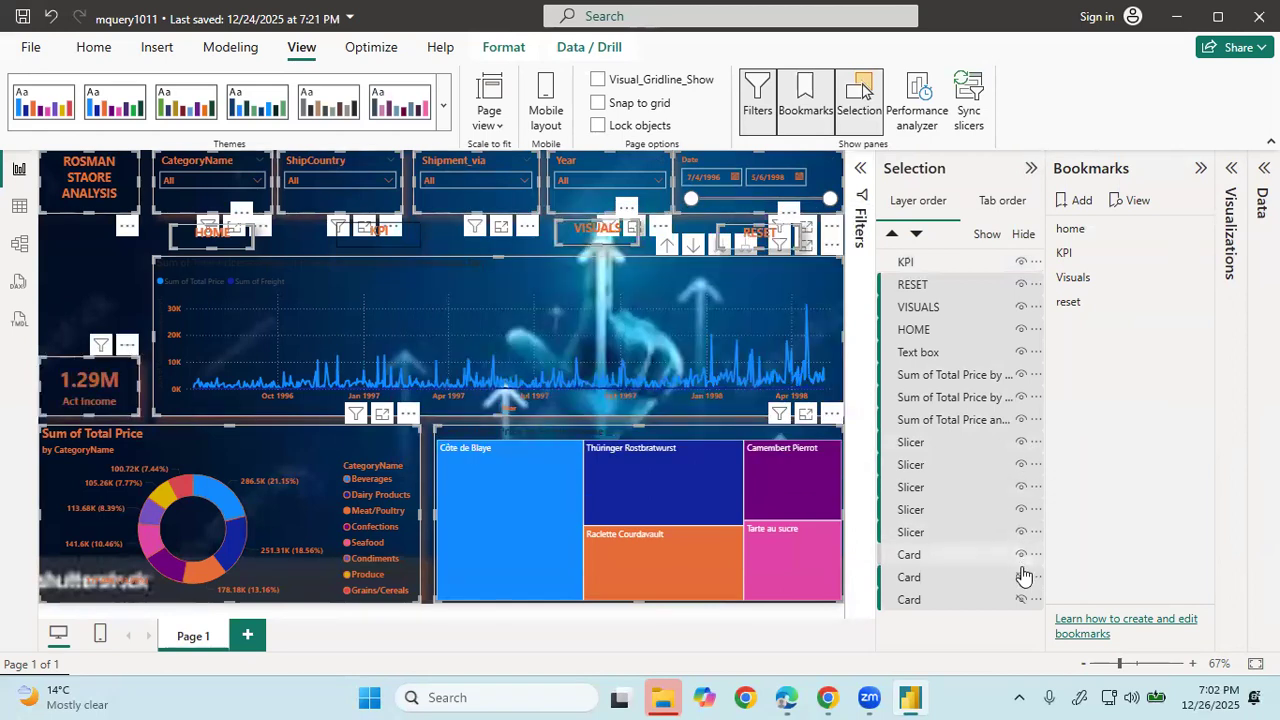
pyautogui.click(1021, 577)
pyautogui.click(1021, 599)
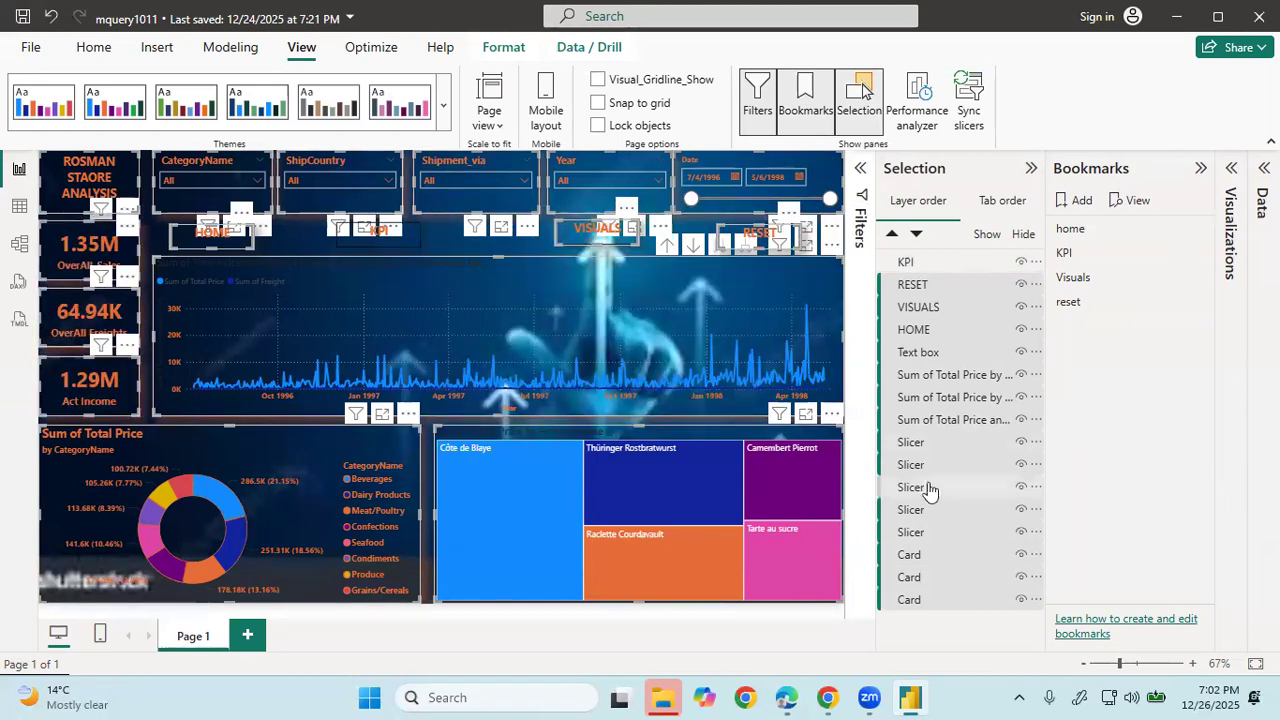
# - Apply the reset bookmark and set the card visibility to OverAll_Sales shown, OverAll Freights and Act Income hidden
pyautogui.click(1113, 300)
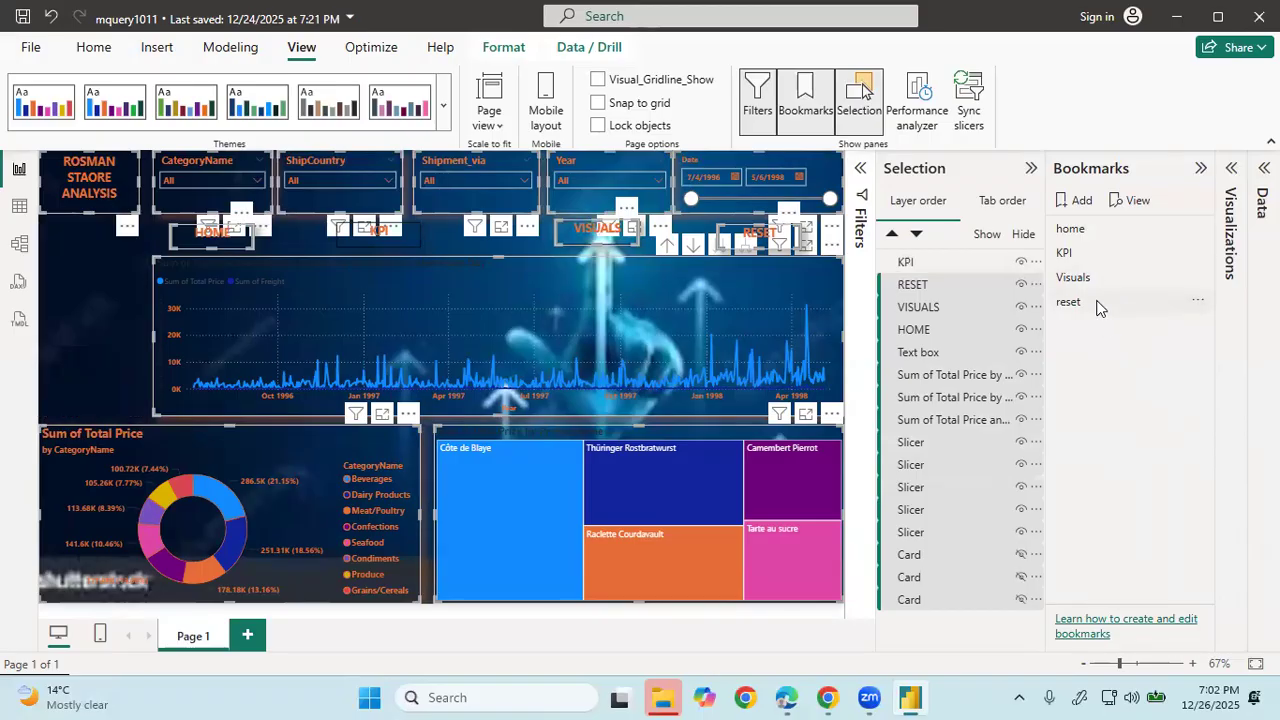
pyautogui.click(1022, 578)
pyautogui.click(1024, 599)
pyautogui.click(1024, 577)
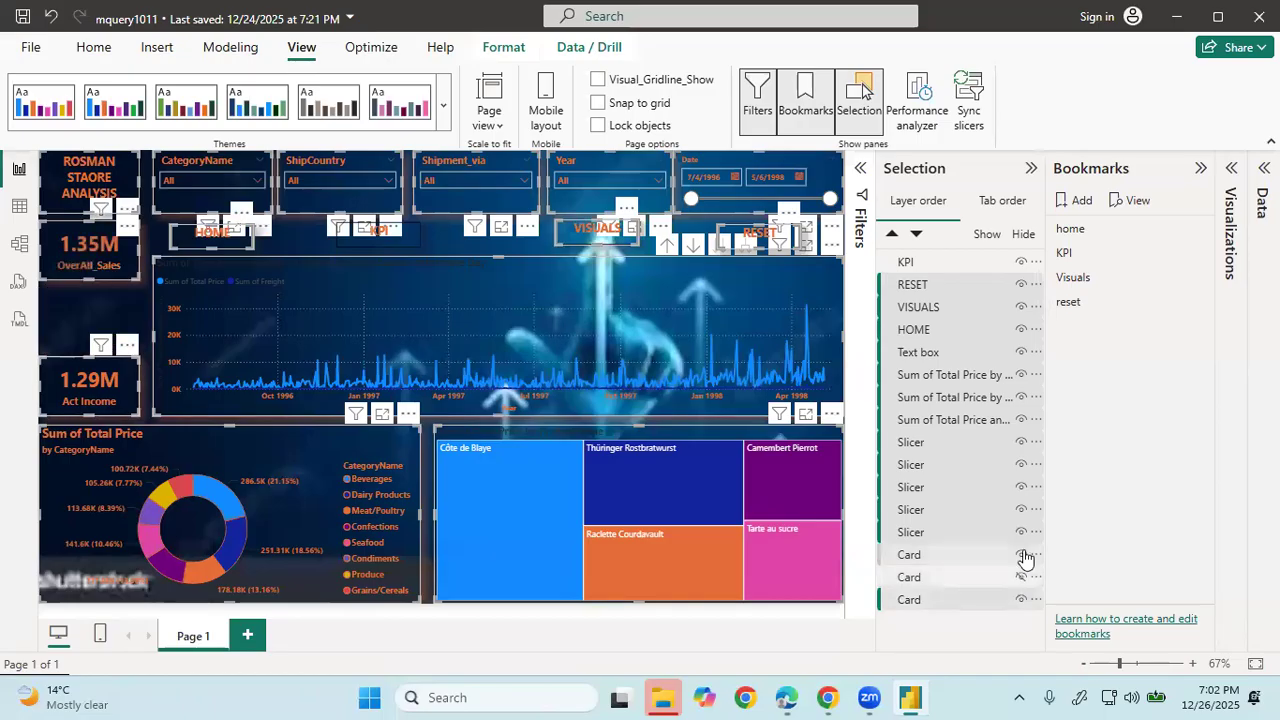
pyautogui.click(1024, 556)
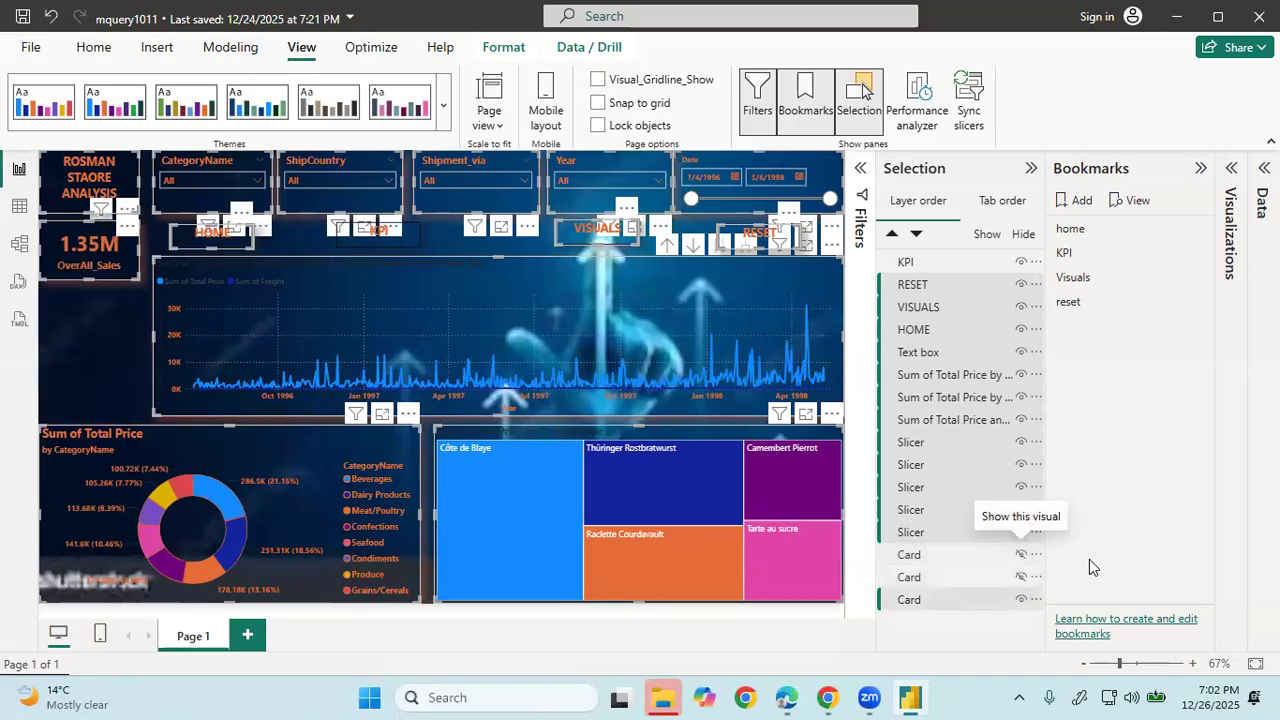
# - Hide all five slicers on the page: CategoryName, ShipCountry, Shipment_via, Year and Date
pyautogui.click(1021, 531)
pyautogui.click(1021, 510)
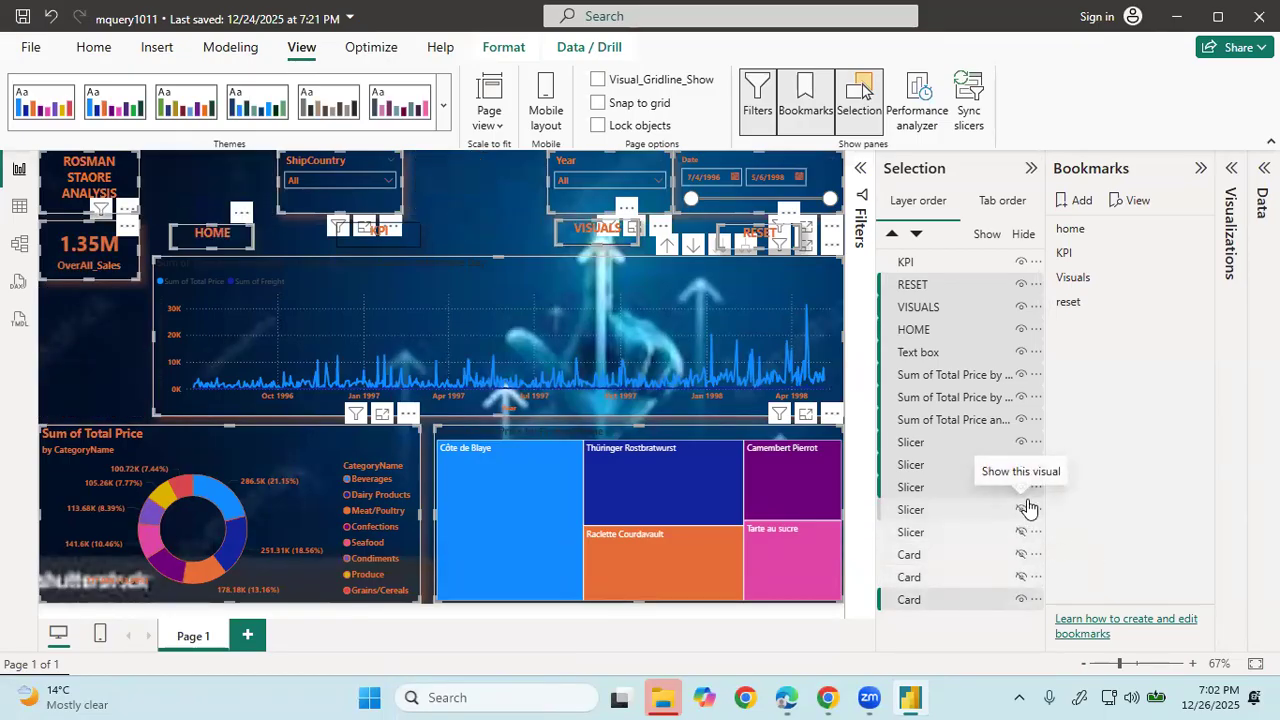
pyautogui.click(1022, 487)
pyautogui.click(1021, 465)
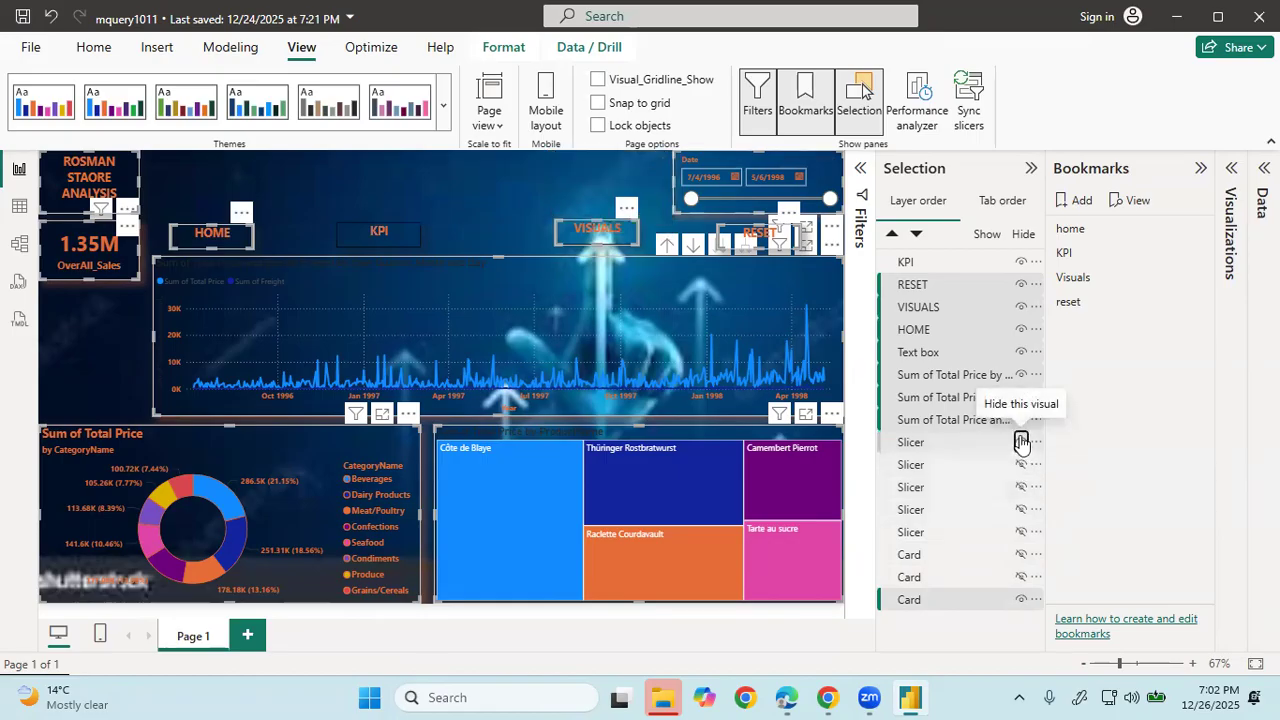
pyautogui.click(1021, 442)
# - Hide the three Sum of Total Price charts: the line chart, the donut chart and the treemap
pyautogui.click(1021, 419)
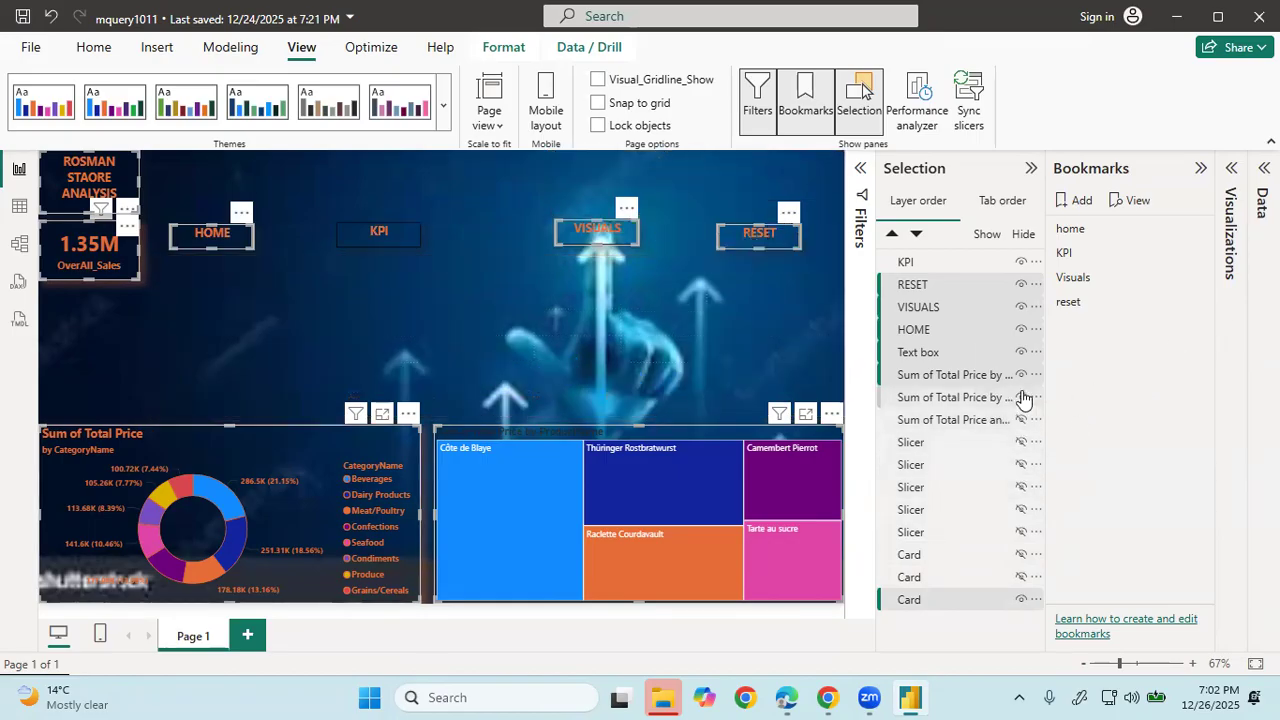
pyautogui.click(1021, 397)
pyautogui.click(1021, 374)
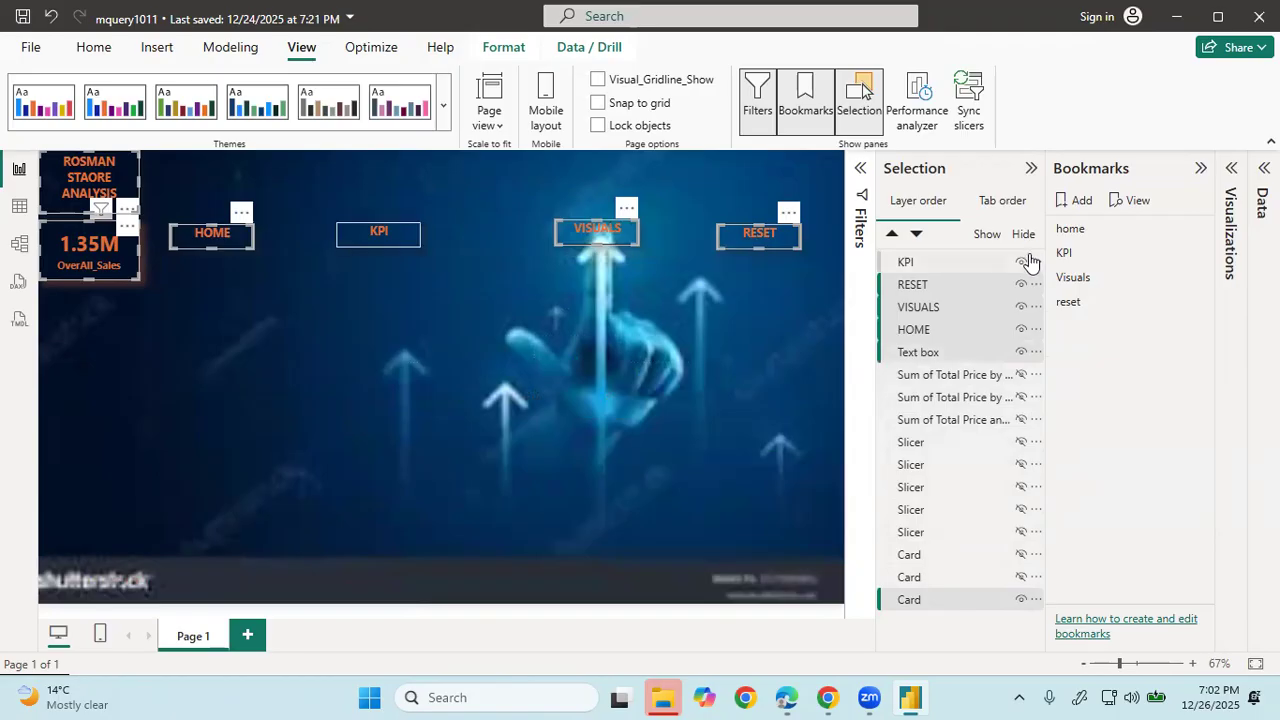
# - Hide the remaining OverAll_Sales card, dismissing the sign-in prompt, and update the reset bookmark with only the title and navigation buttons shown
pyautogui.click(1021, 333)
pyautogui.click(1021, 333)
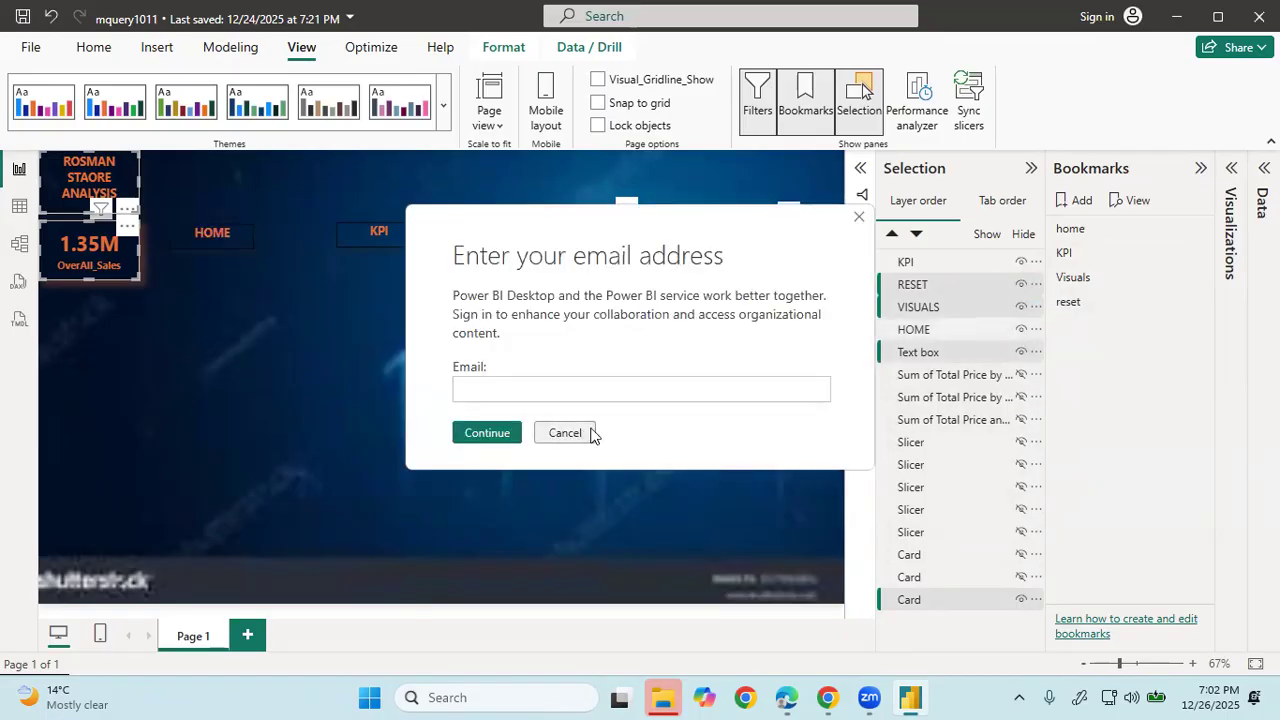
pyautogui.click(588, 436)
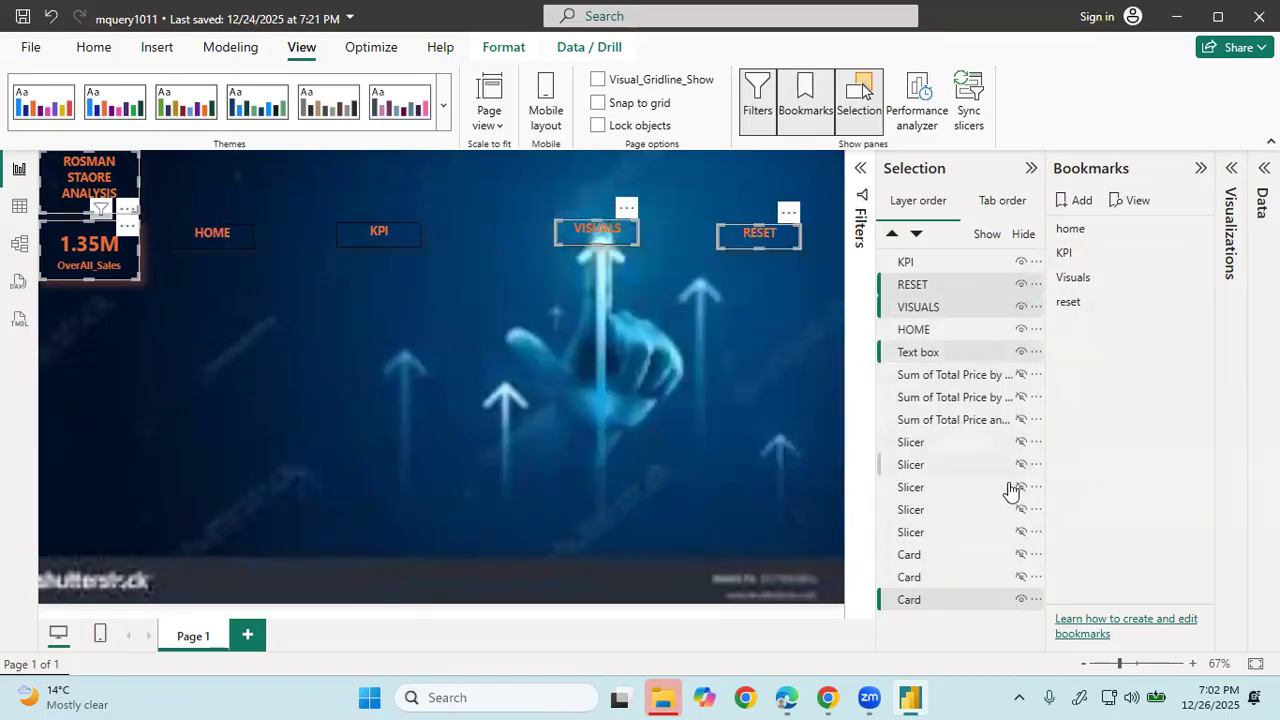
pyautogui.click(1021, 599)
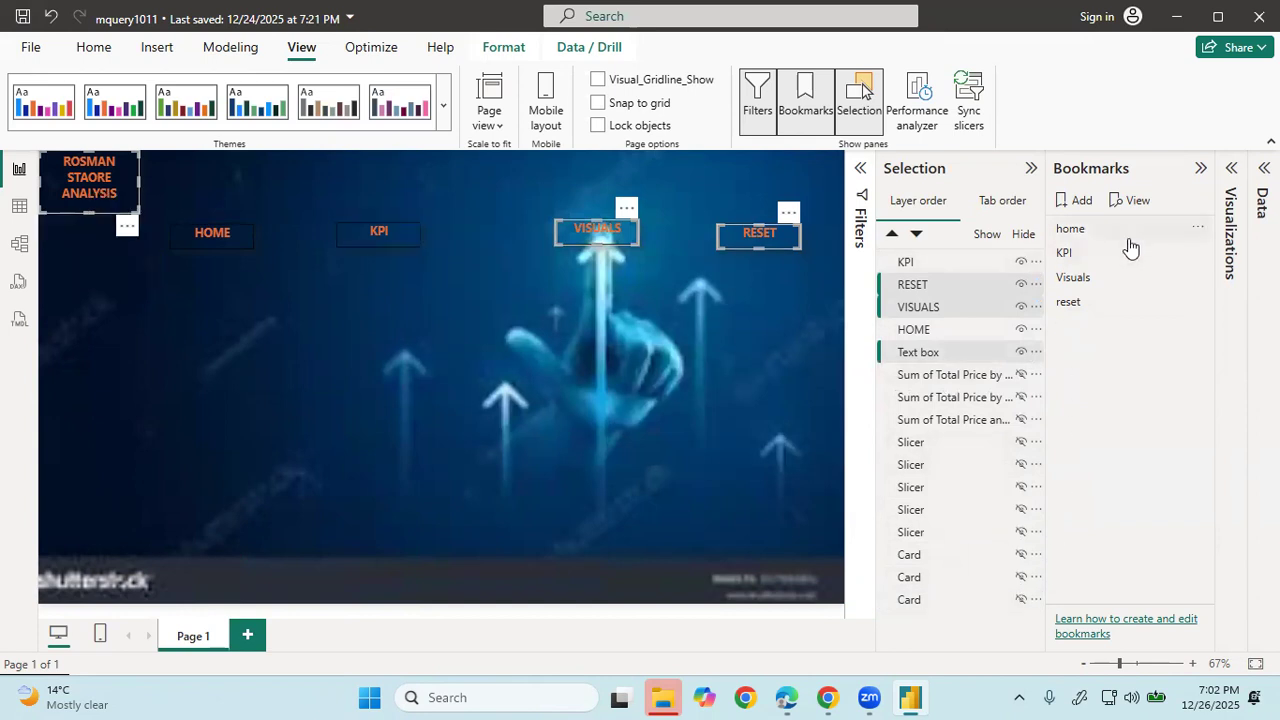
pyautogui.click(1198, 304)
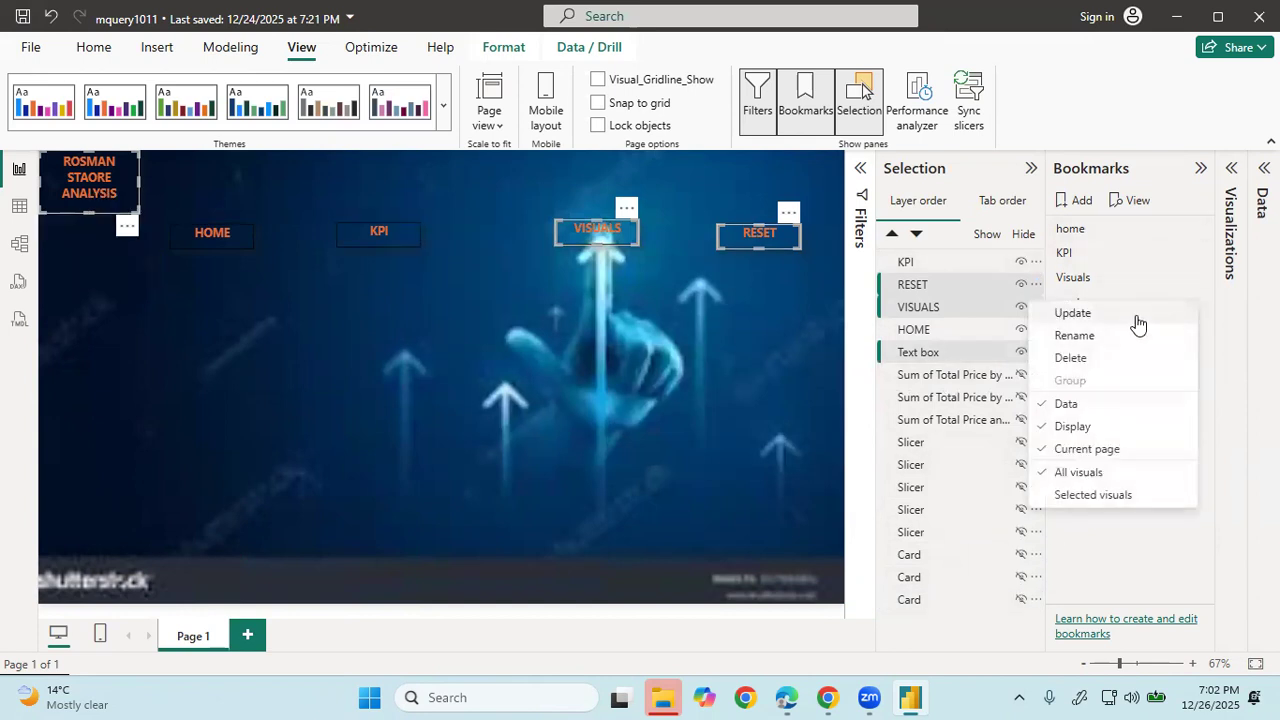
pyautogui.click(1117, 314)
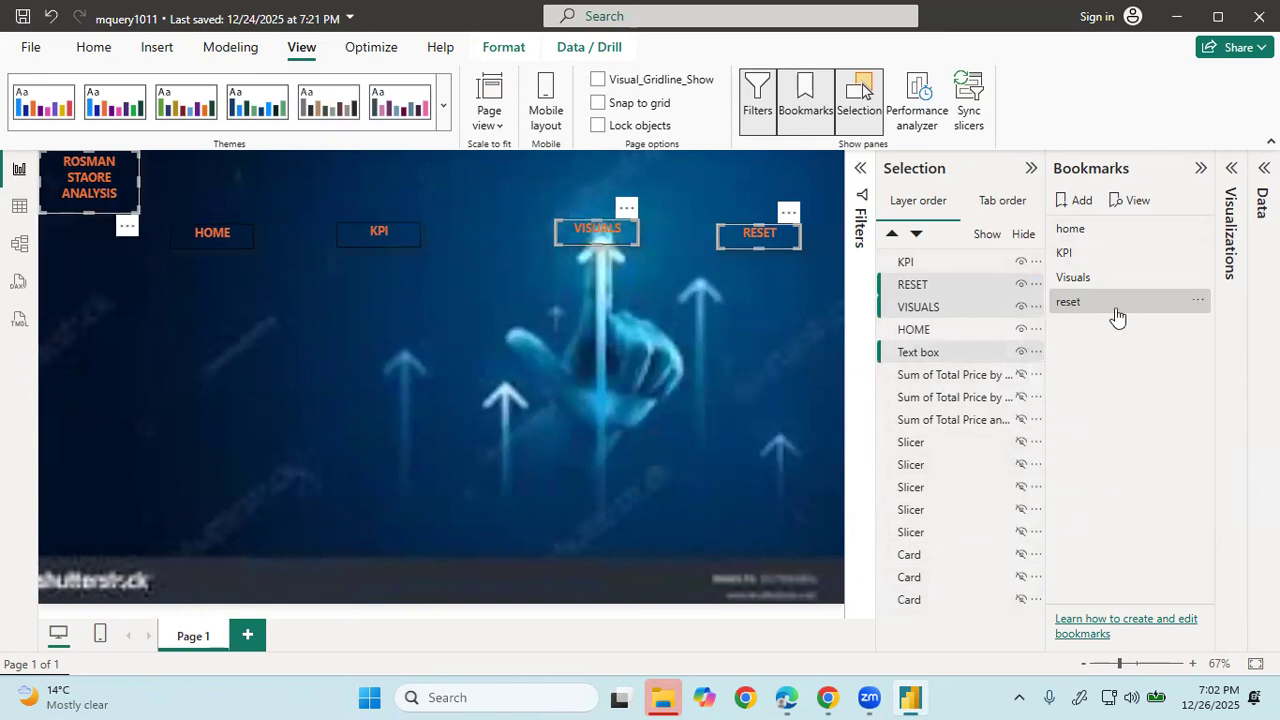
# - Test the home, KPI, Visuals and reset bookmarks by applying each one in turn
pyautogui.click(1086, 232)
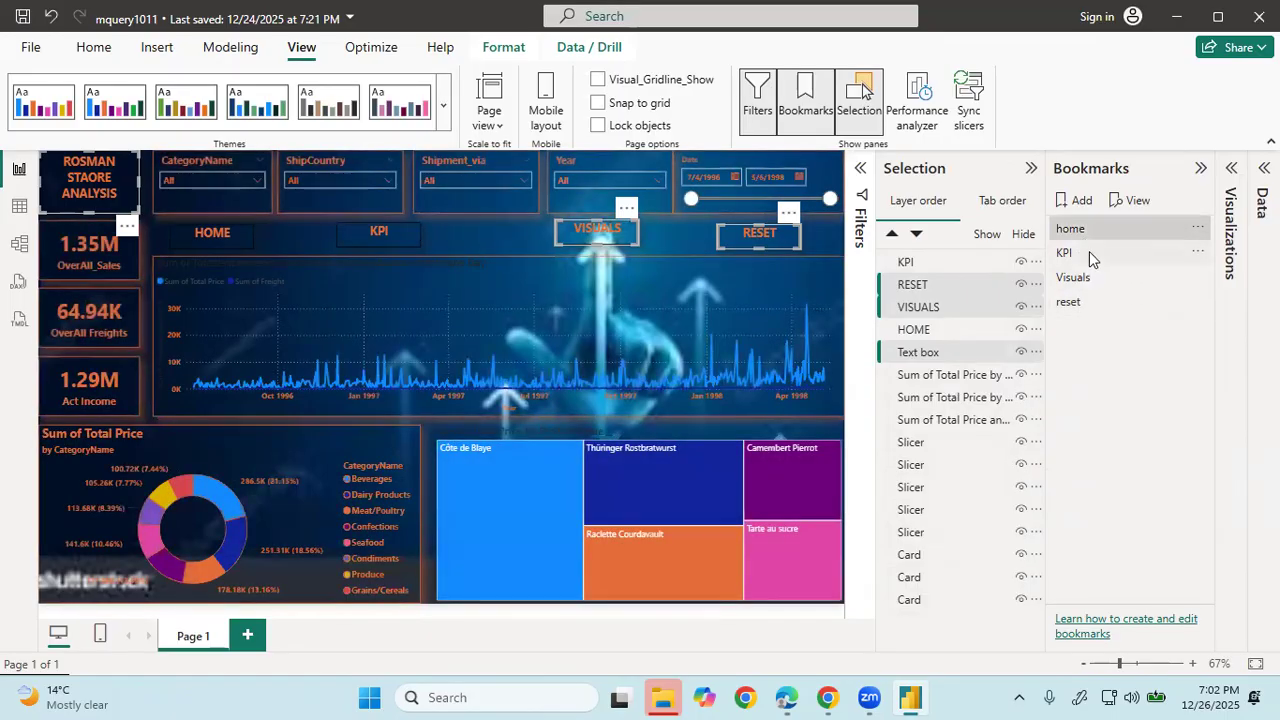
pyautogui.click(1089, 252)
pyautogui.click(1089, 279)
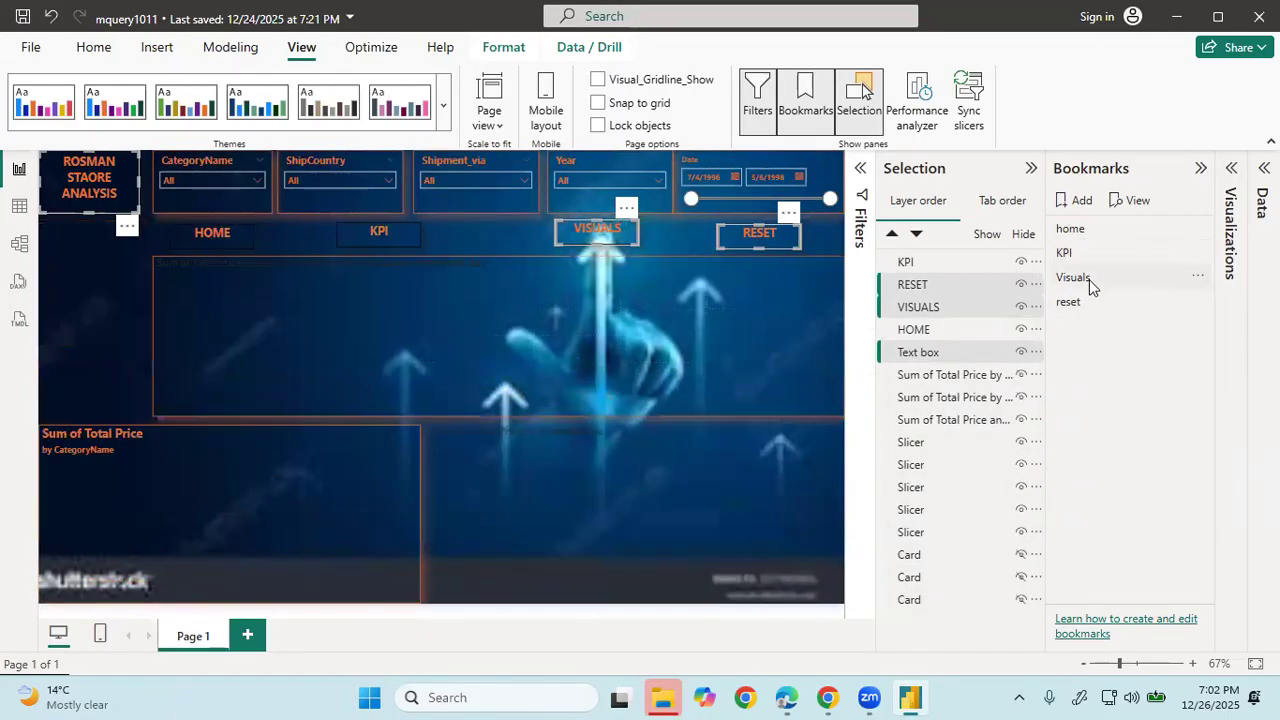
pyautogui.click(1085, 306)
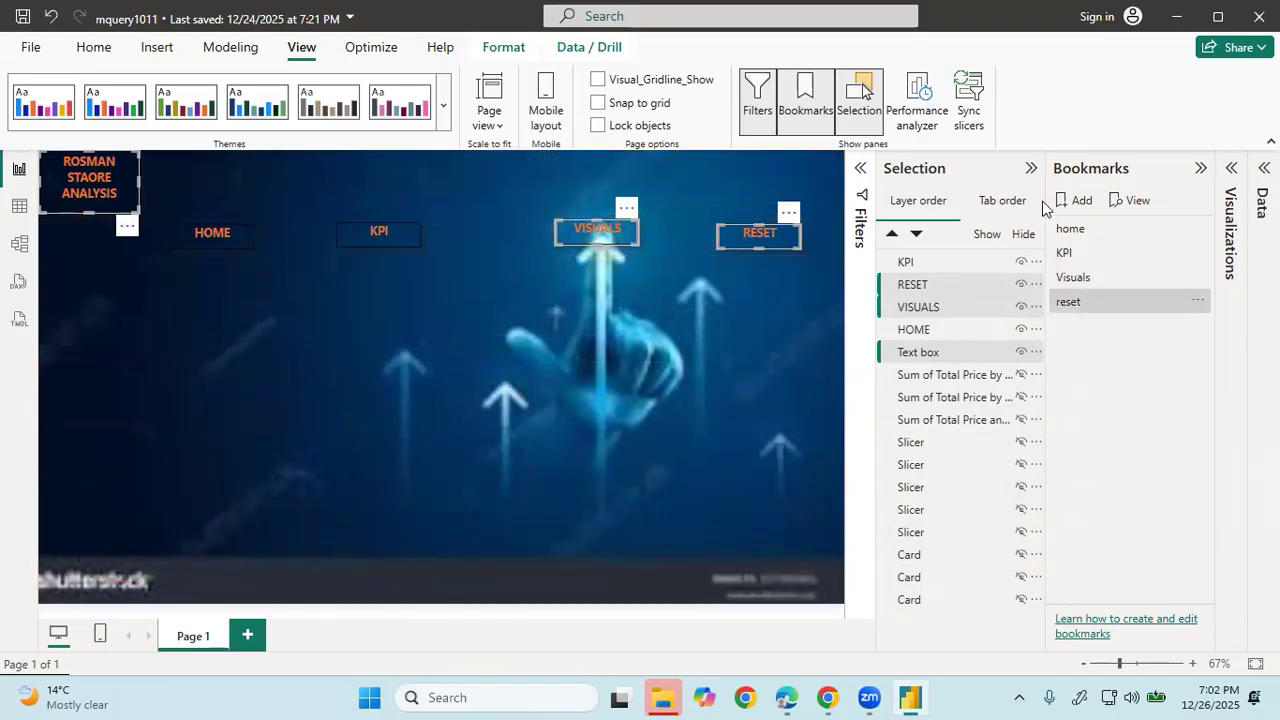
# - Turn on the HOME button's action and set its type to Bookmark, dismissing the sign-in prompts
pyautogui.click(1030, 168)
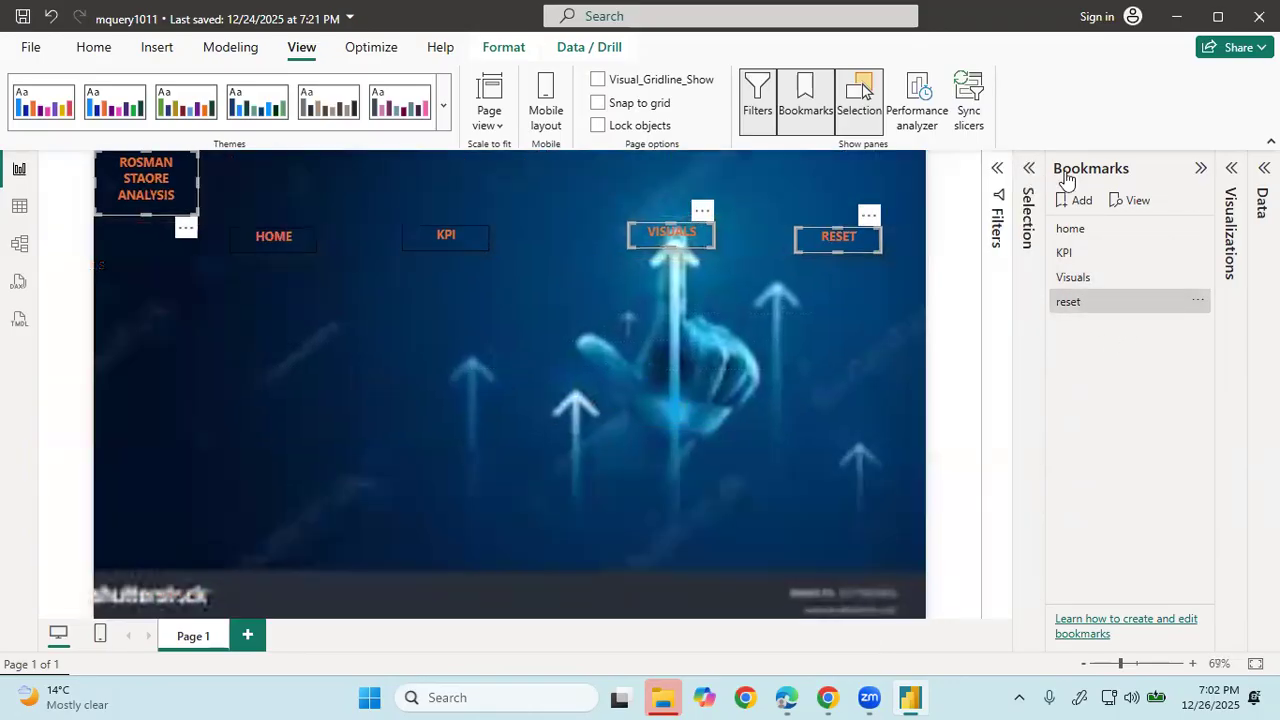
pyautogui.click(1200, 169)
pyautogui.click(348, 237)
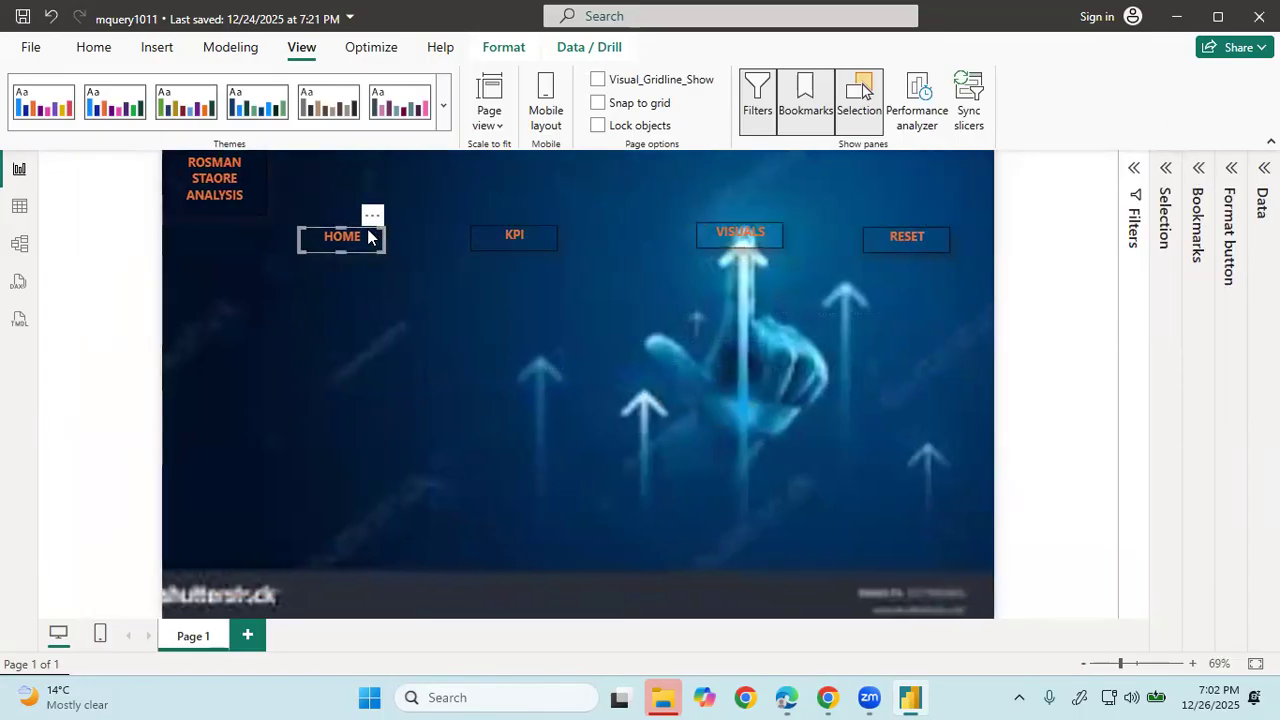
pyautogui.click(859, 218)
pyautogui.click(1232, 169)
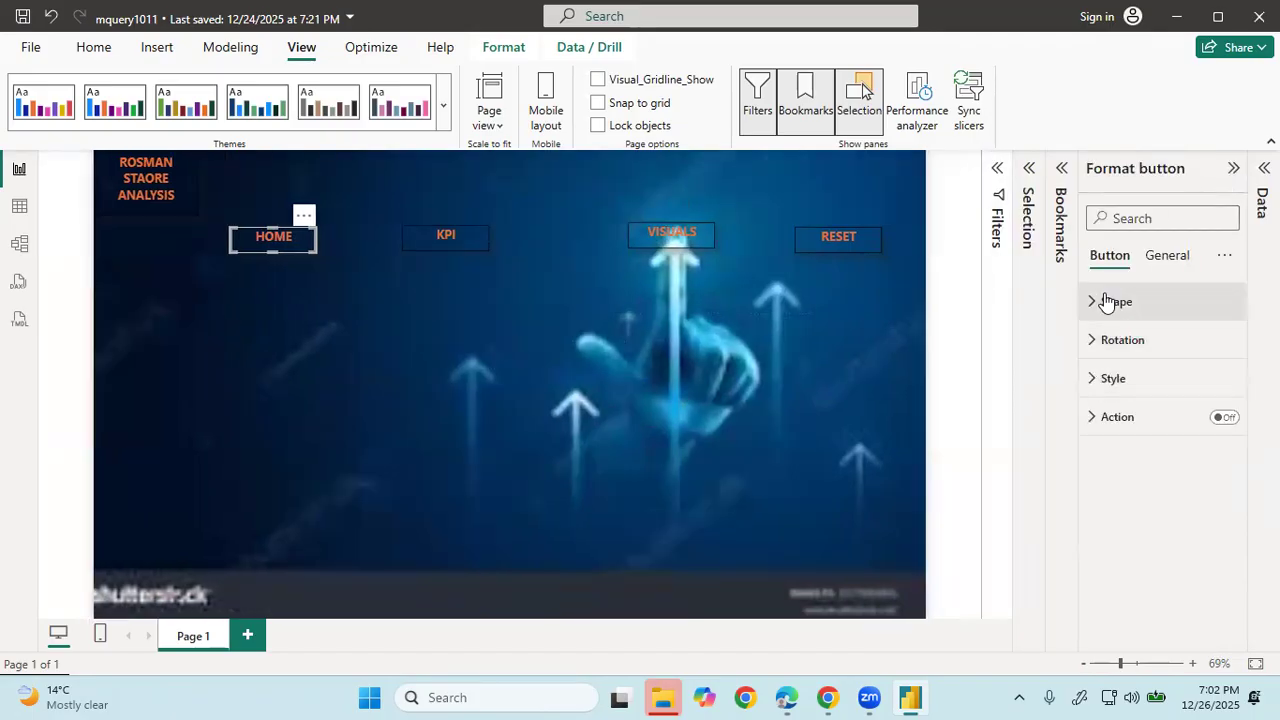
pyautogui.click(1225, 417)
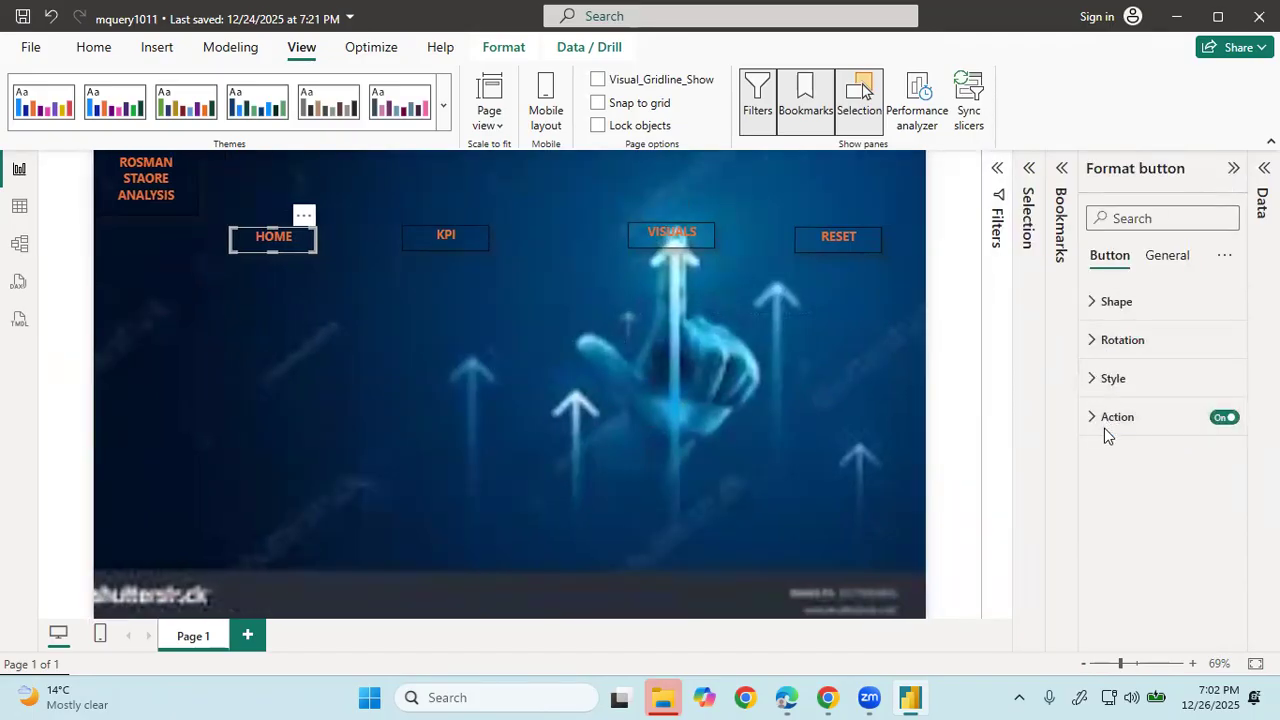
pyautogui.click(579, 433)
pyautogui.click(1098, 418)
pyautogui.click(1168, 511)
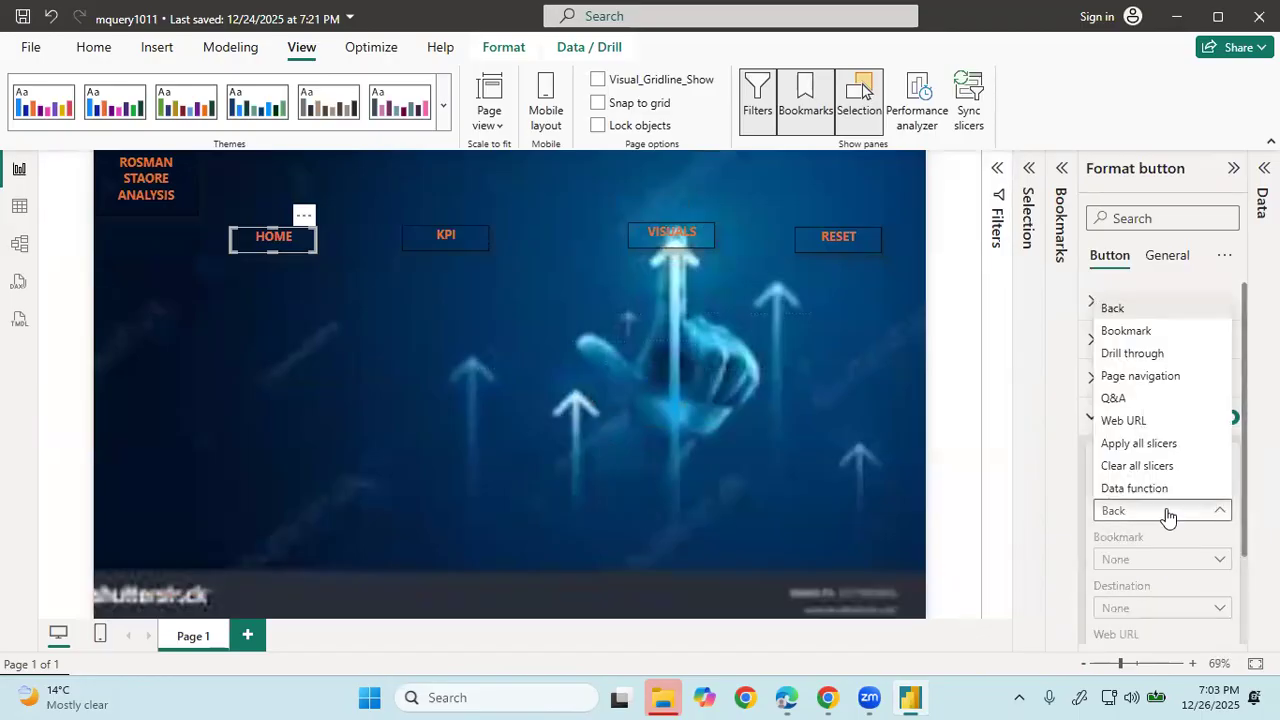
pyautogui.click(1143, 332)
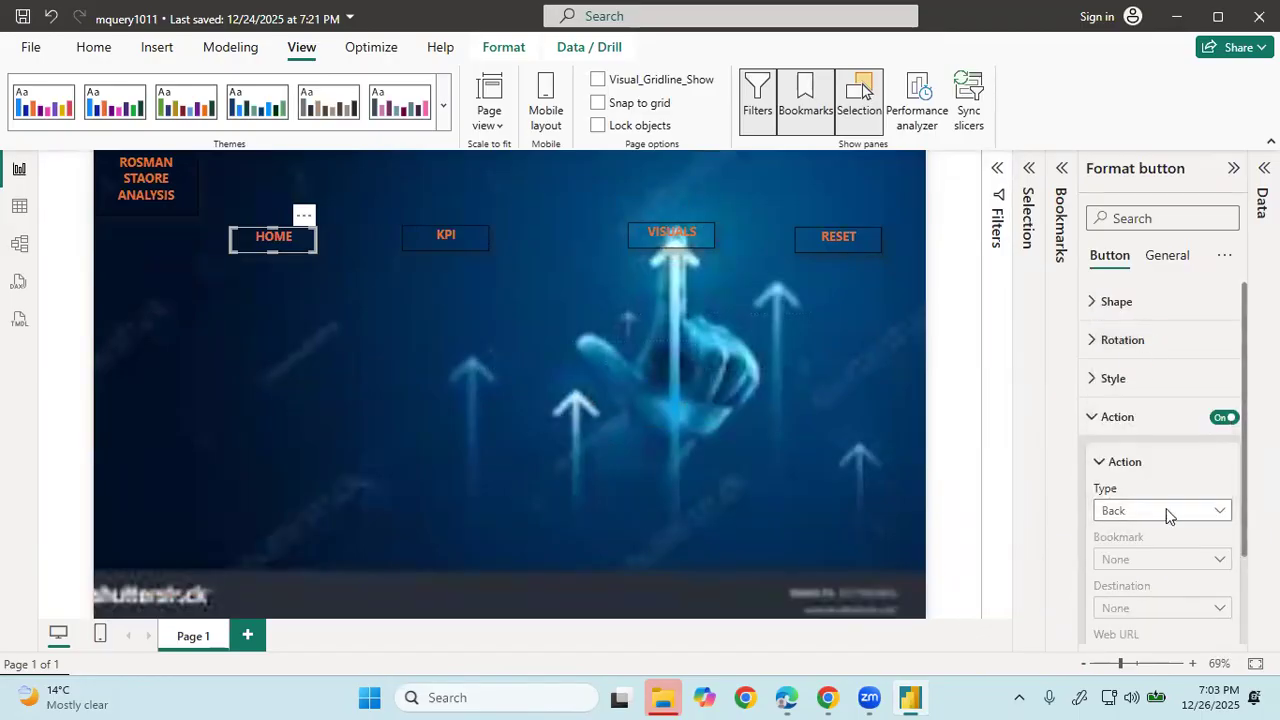
pyautogui.click(566, 432)
pyautogui.scroll(-3, 1200, 537)
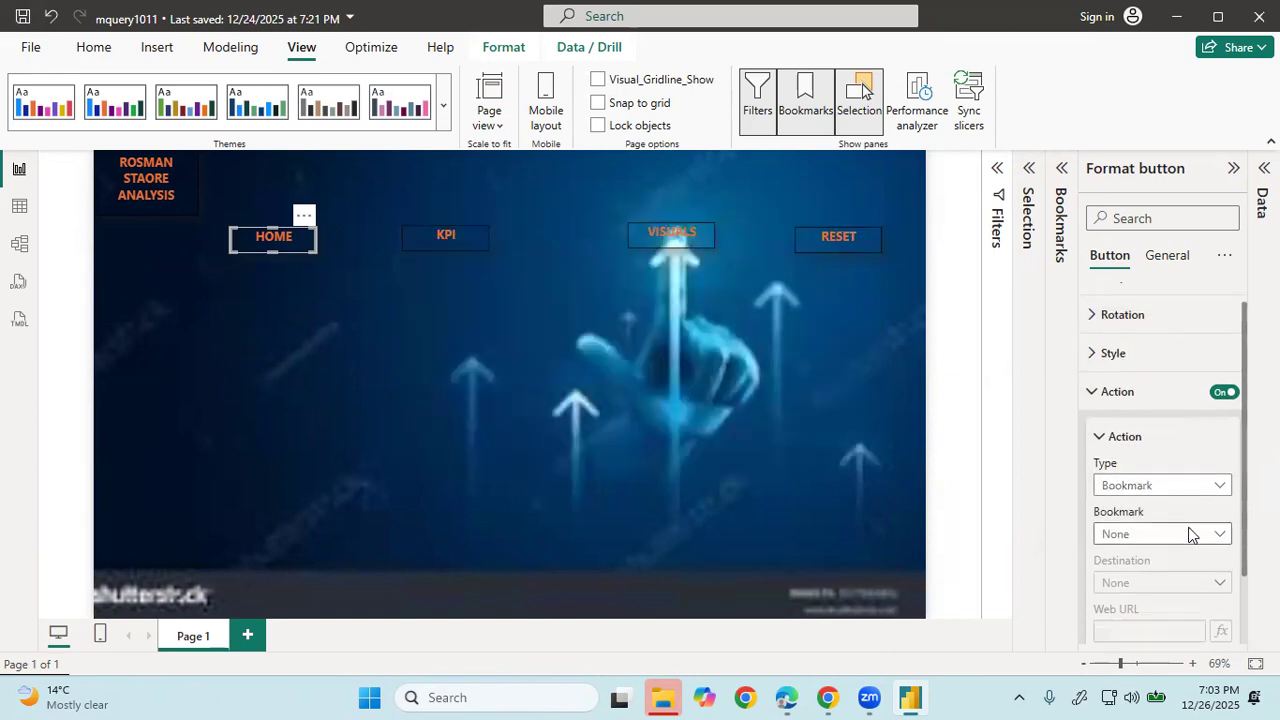
# - Turn on the KPI button's action and link it to the KPI bookmark, dismissing the sign-in prompts
pyautogui.click(457, 237)
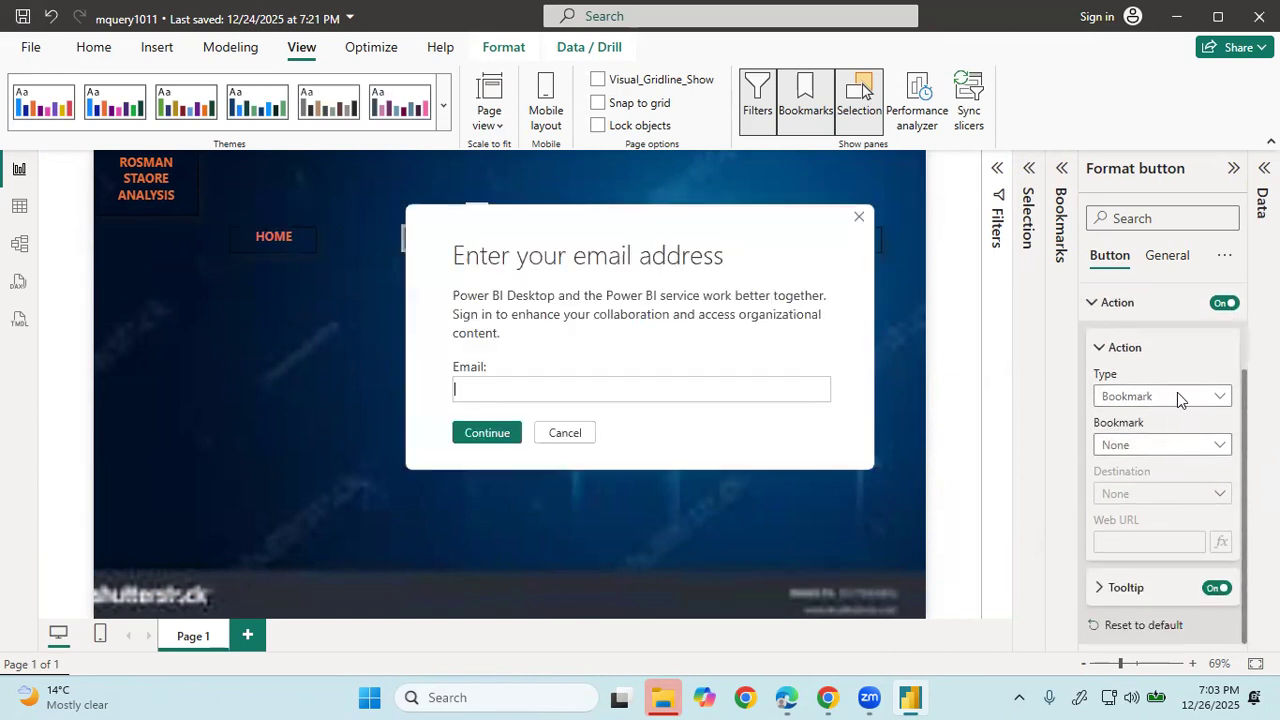
pyautogui.click(564, 436)
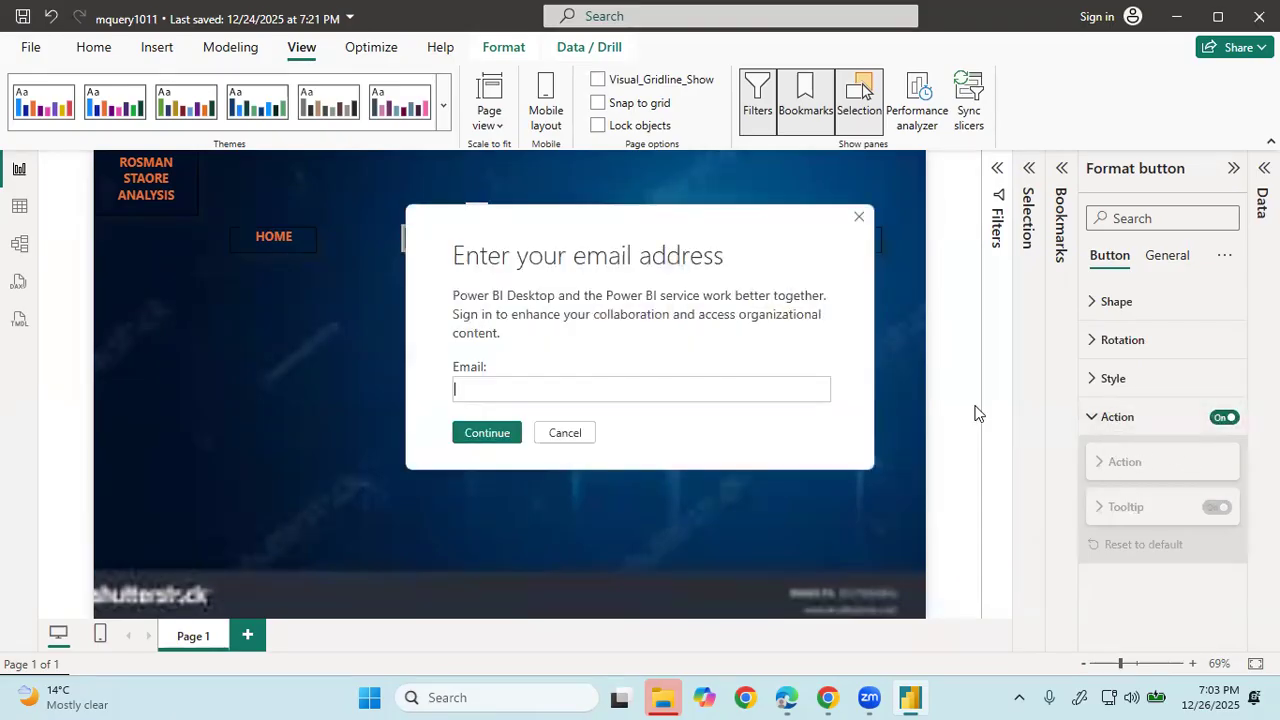
pyautogui.click(563, 433)
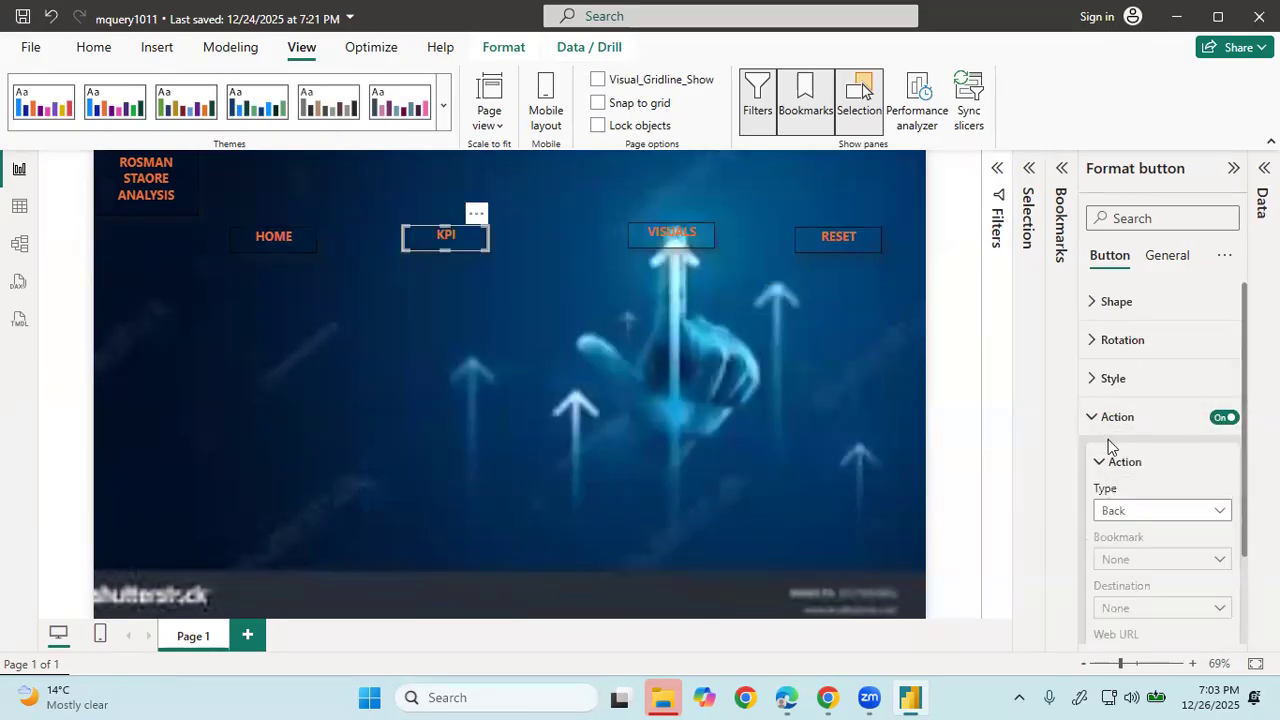
pyautogui.click(1177, 510)
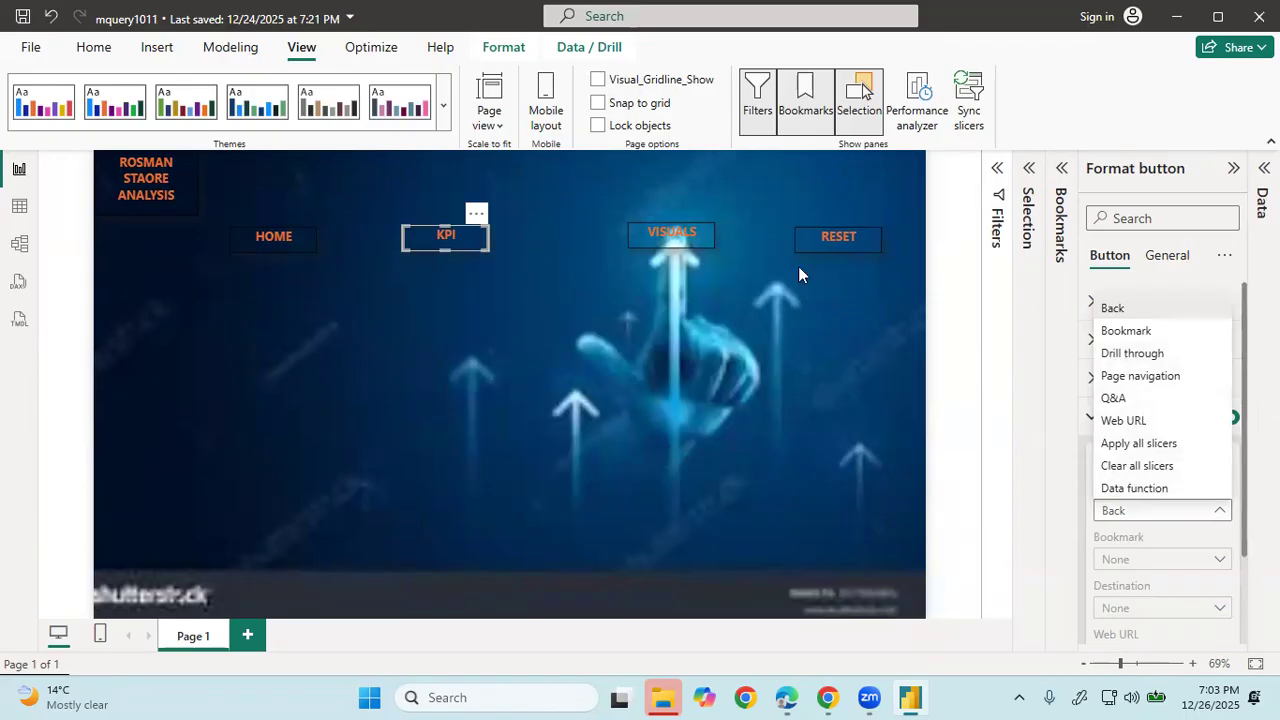
pyautogui.click(1108, 512)
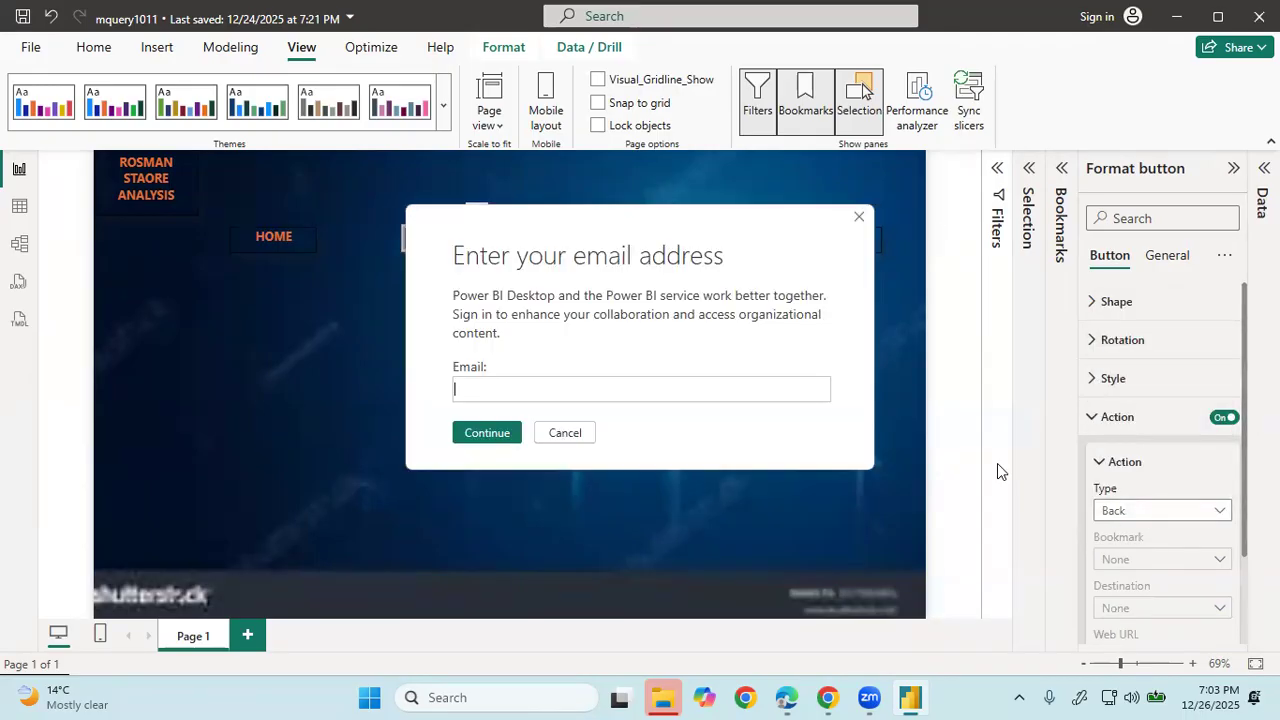
pyautogui.click(565, 432)
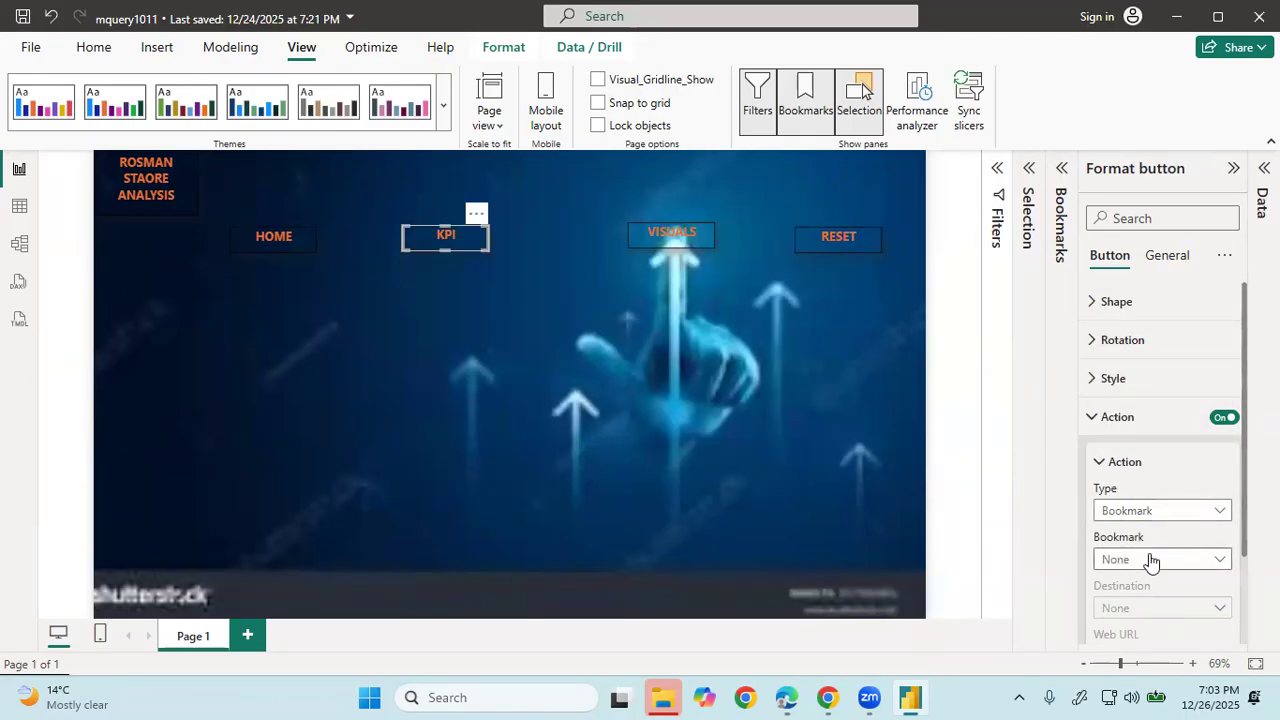
pyautogui.click(1150, 560)
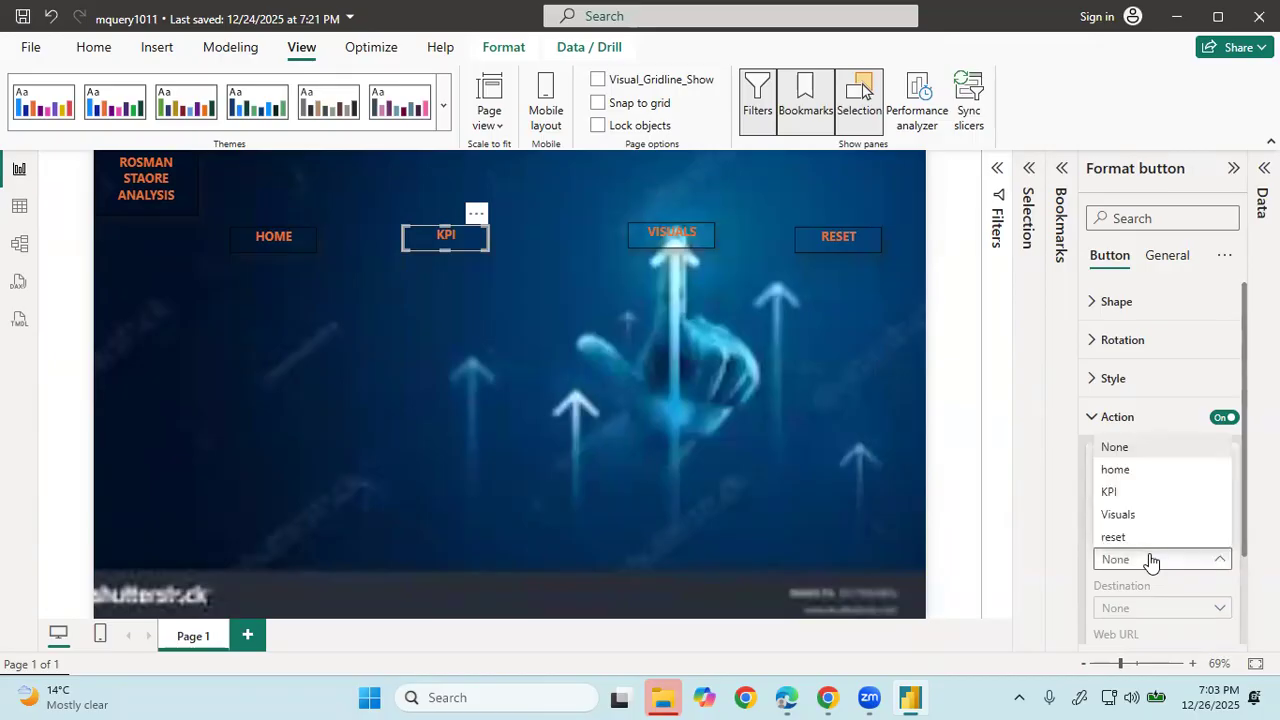
pyautogui.click(1129, 495)
pyautogui.click(565, 432)
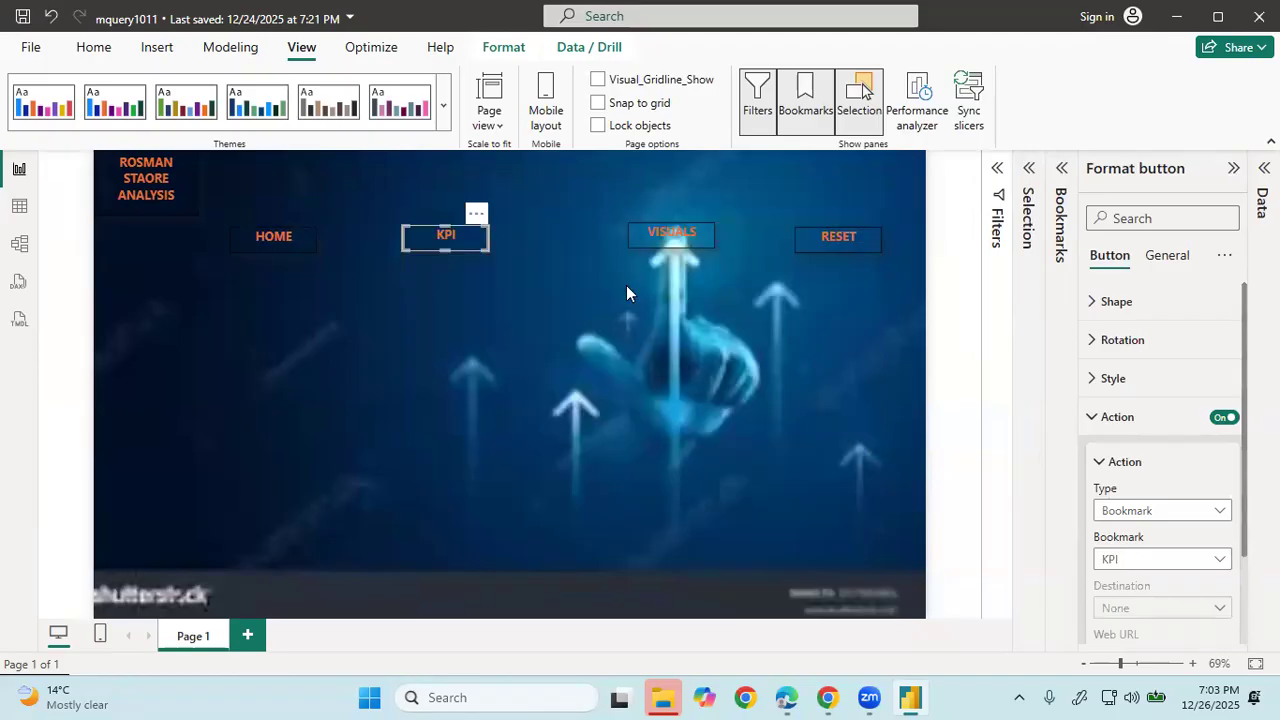
# - Turn on the VISUALS button's action and link it to the Visuals bookmark, dismissing the sign-in prompts
pyautogui.click(660, 238)
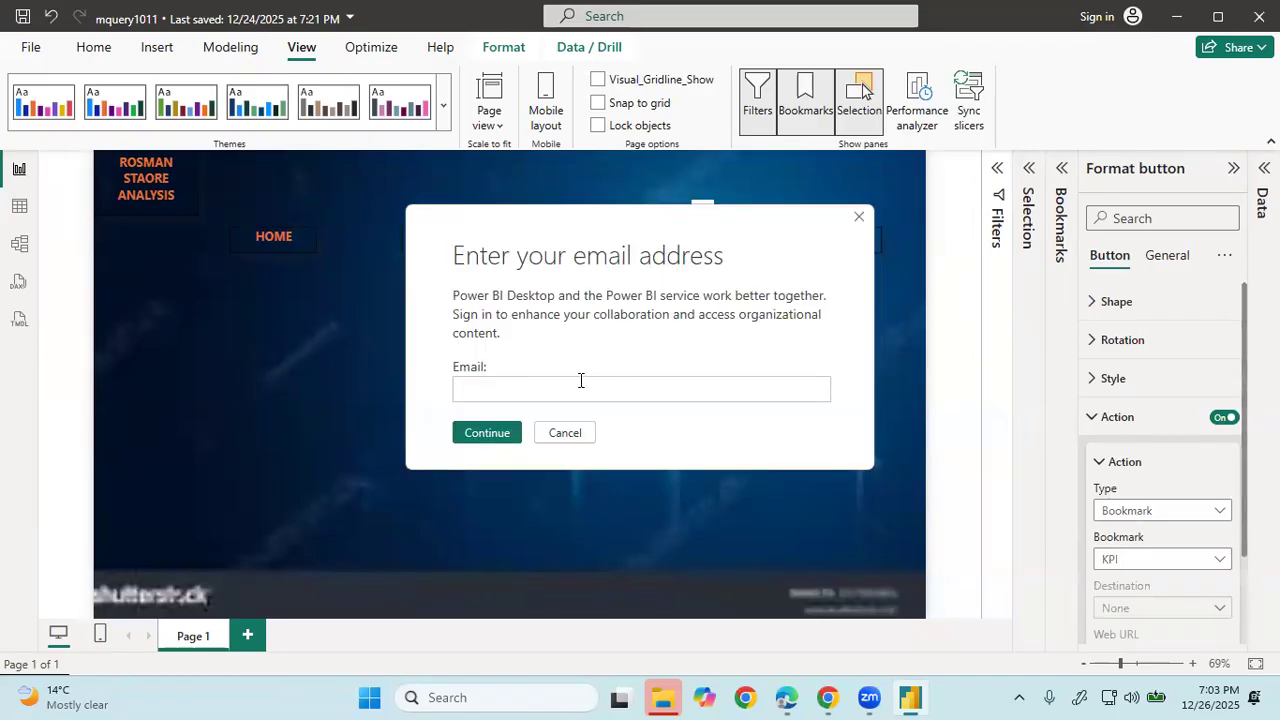
pyautogui.click(565, 432)
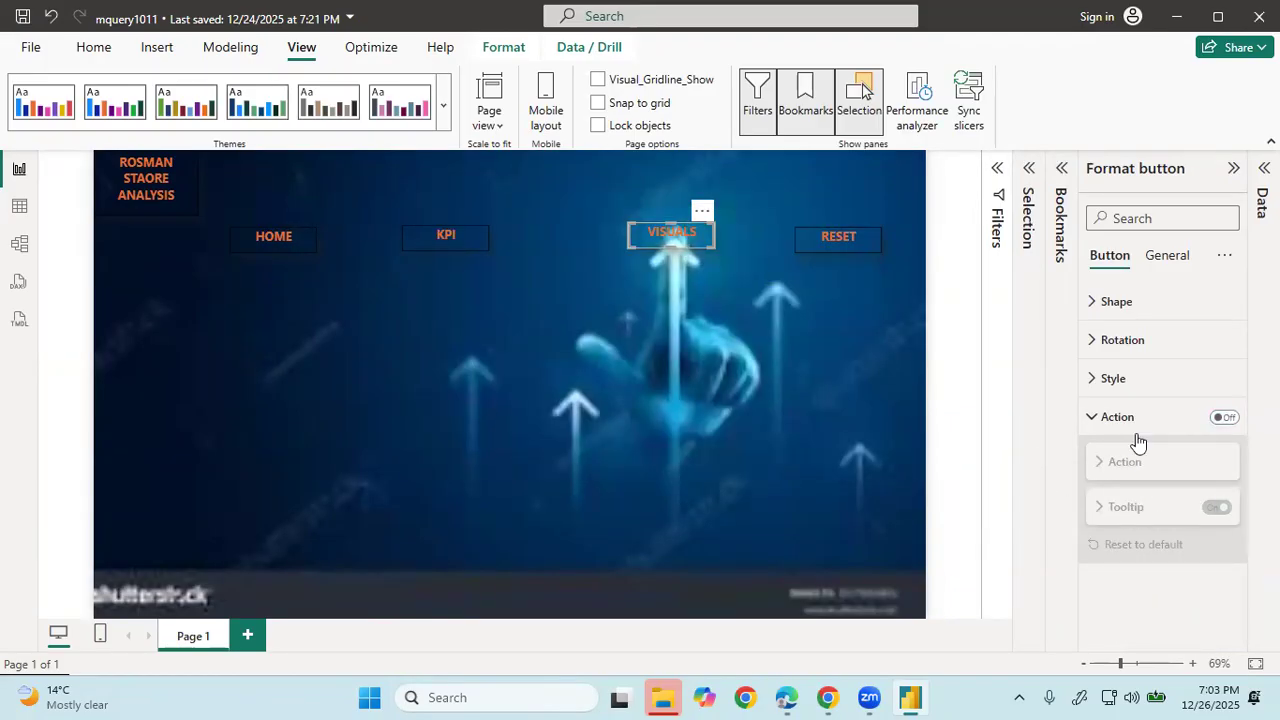
pyautogui.click(1224, 417)
pyautogui.click(565, 433)
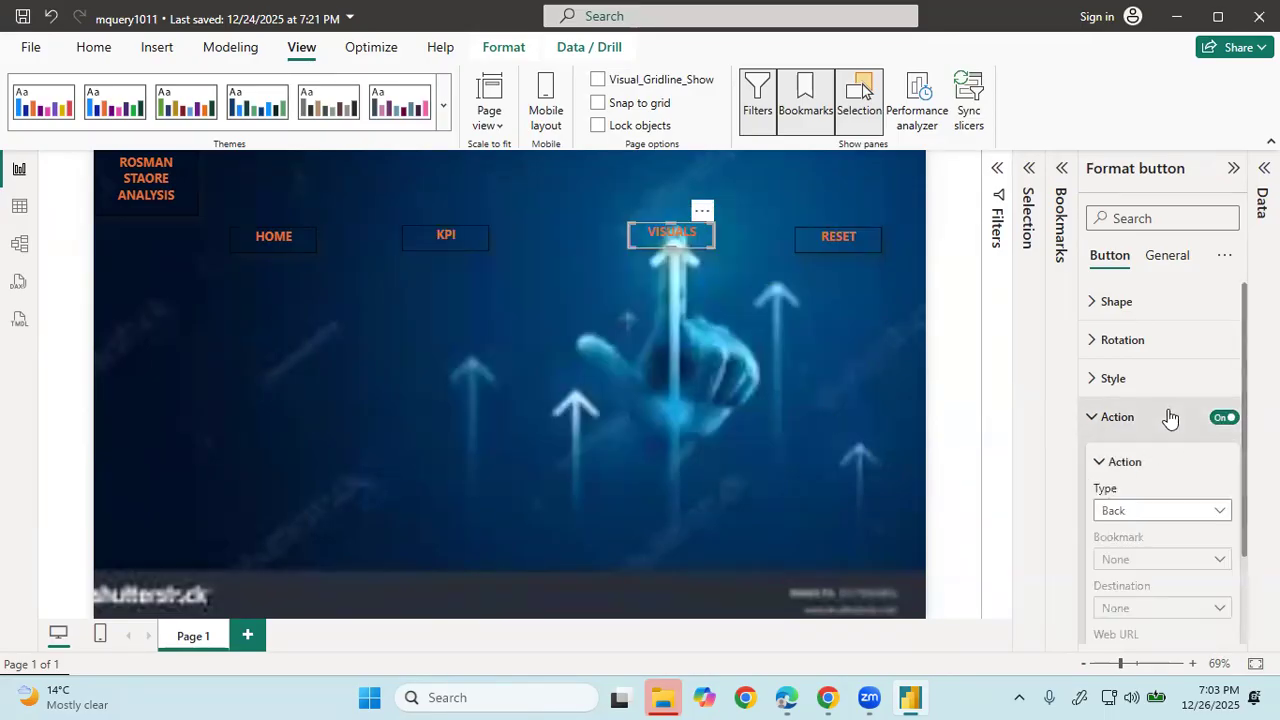
pyautogui.click(1157, 512)
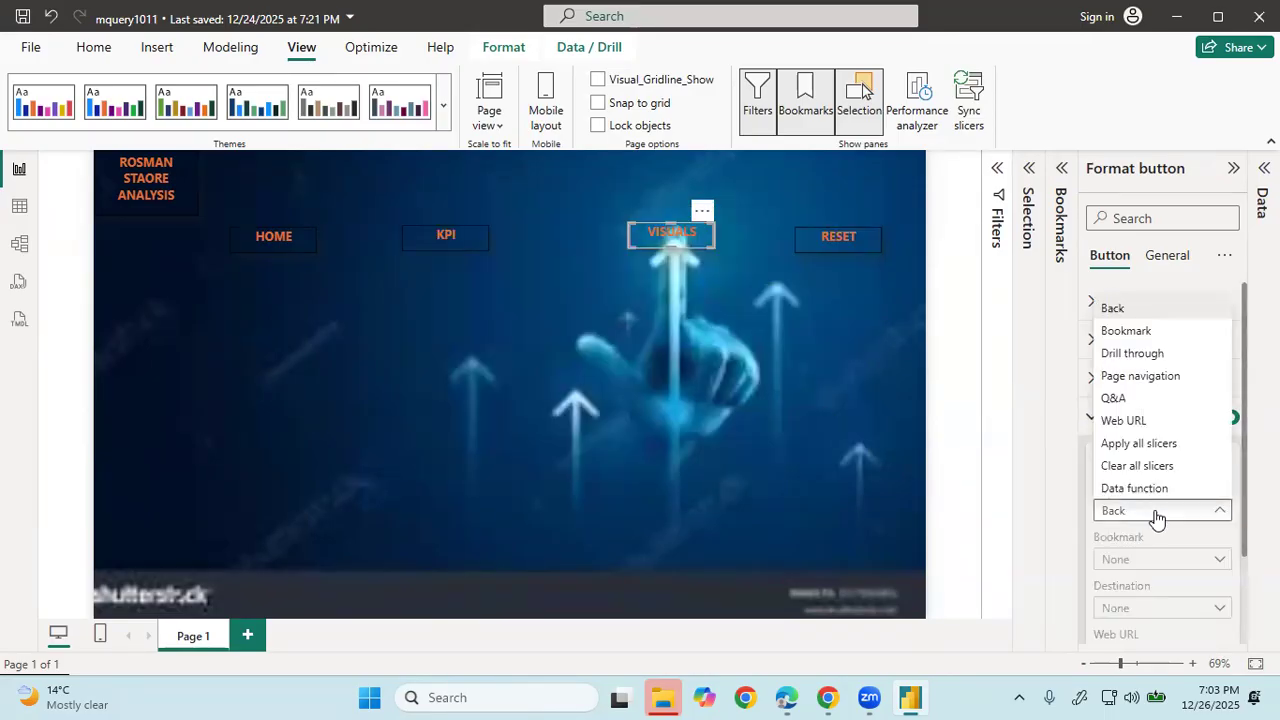
pyautogui.click(1128, 335)
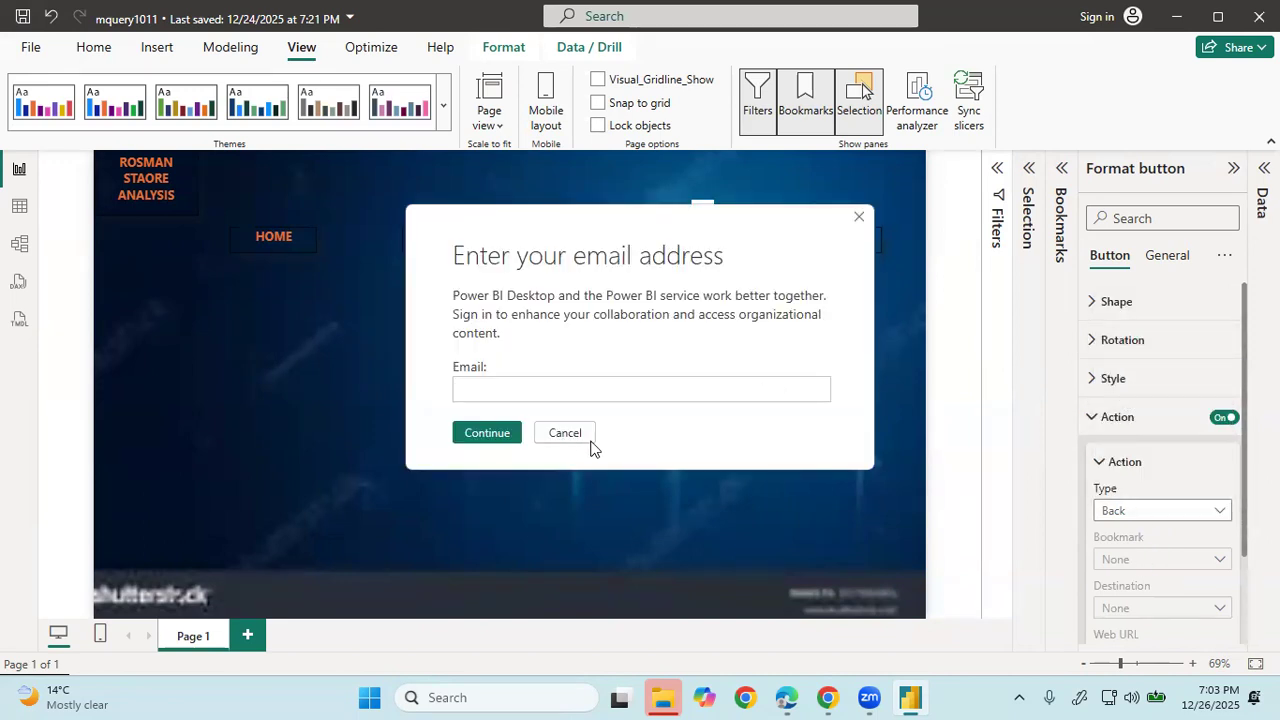
pyautogui.click(589, 441)
pyautogui.click(1151, 563)
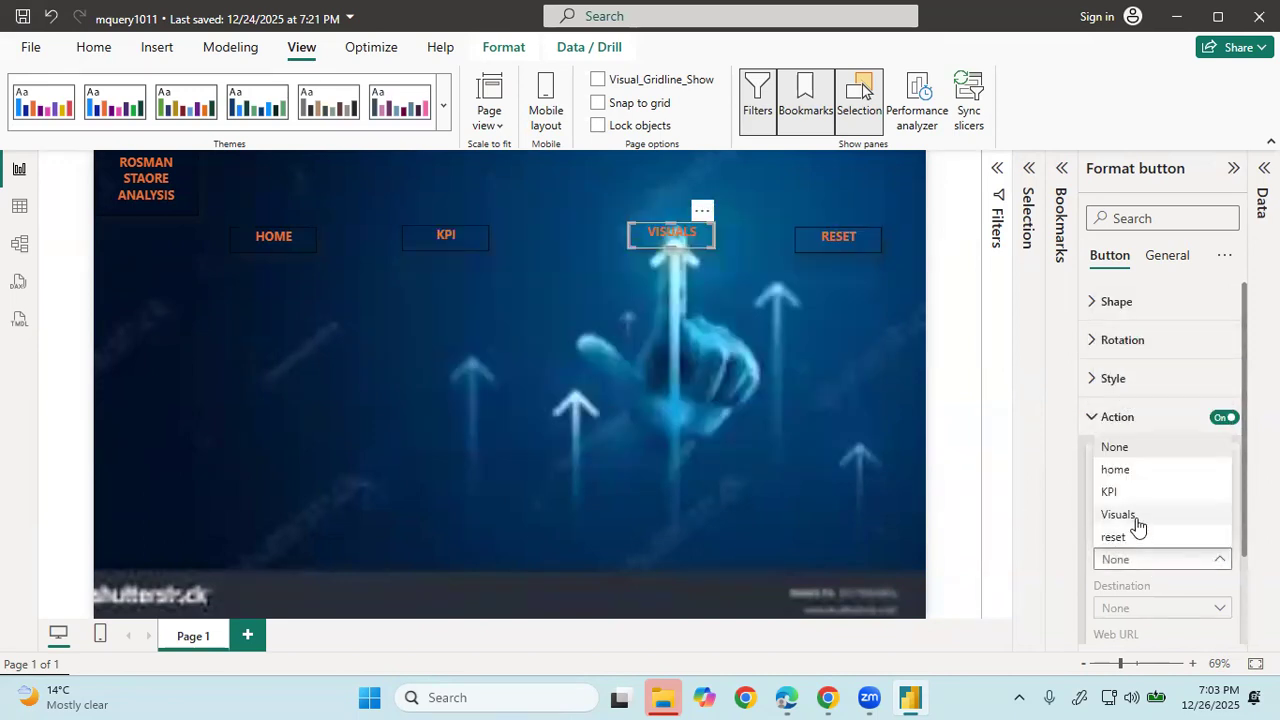
pyautogui.click(1137, 521)
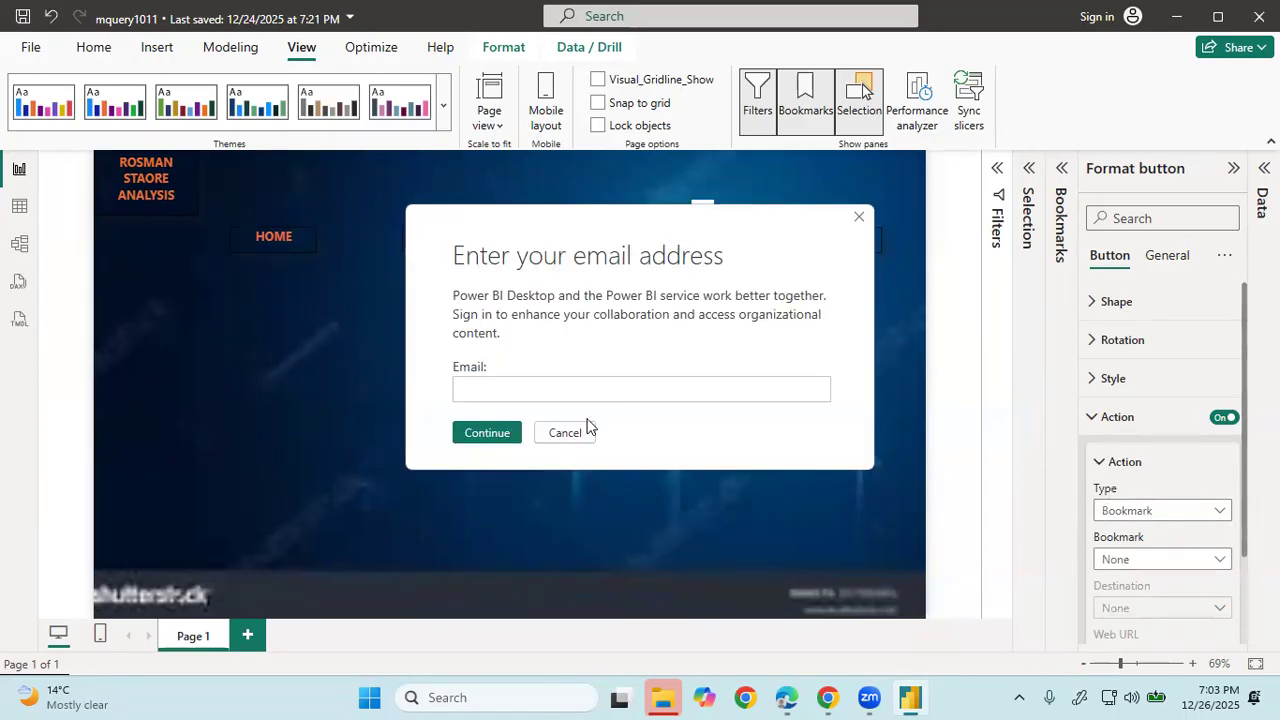
pyautogui.click(587, 430)
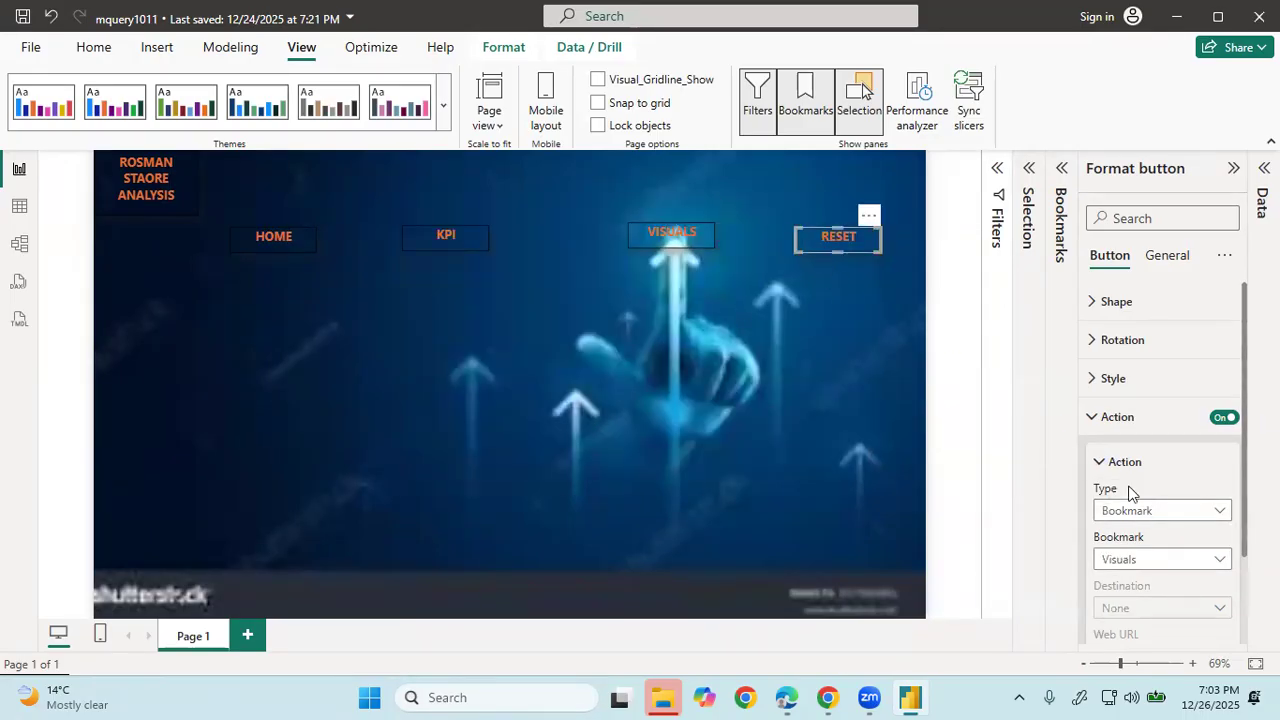
# - Turn on the RESET button's action with type Bookmark and link it to the reset bookmark, dismissing the sign-in prompts
pyautogui.click(590, 430)
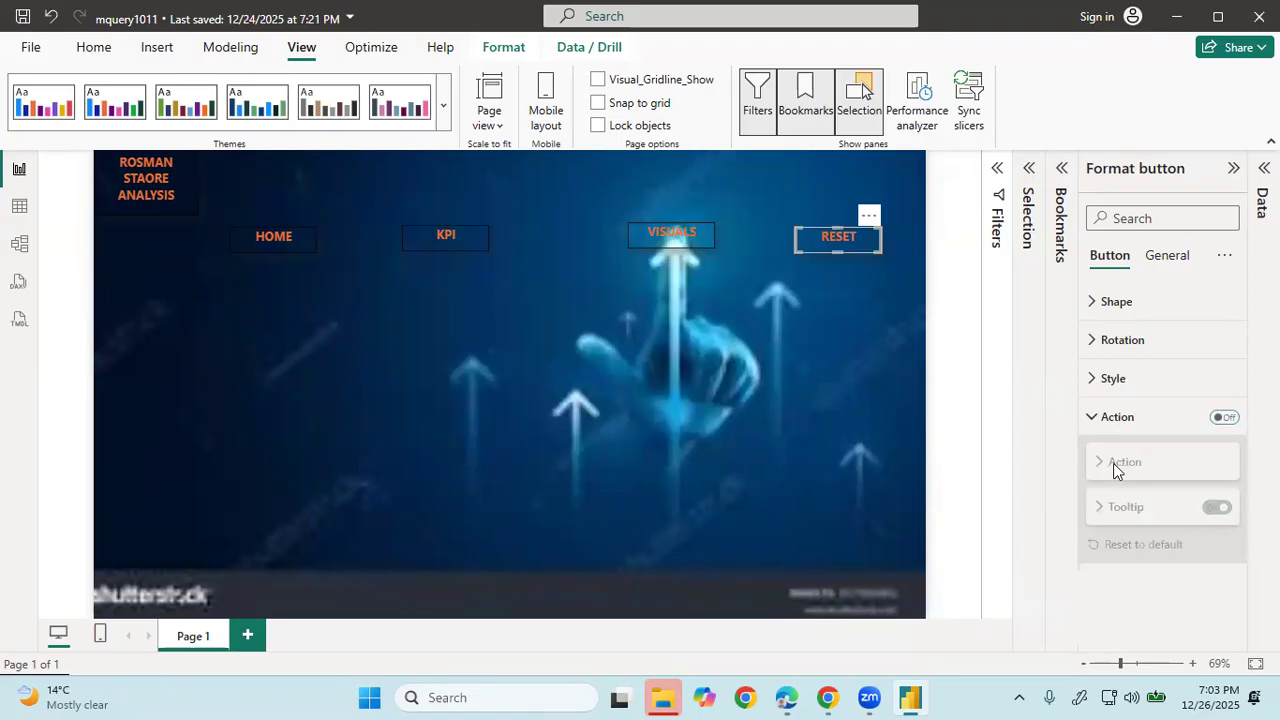
pyautogui.click(1236, 418)
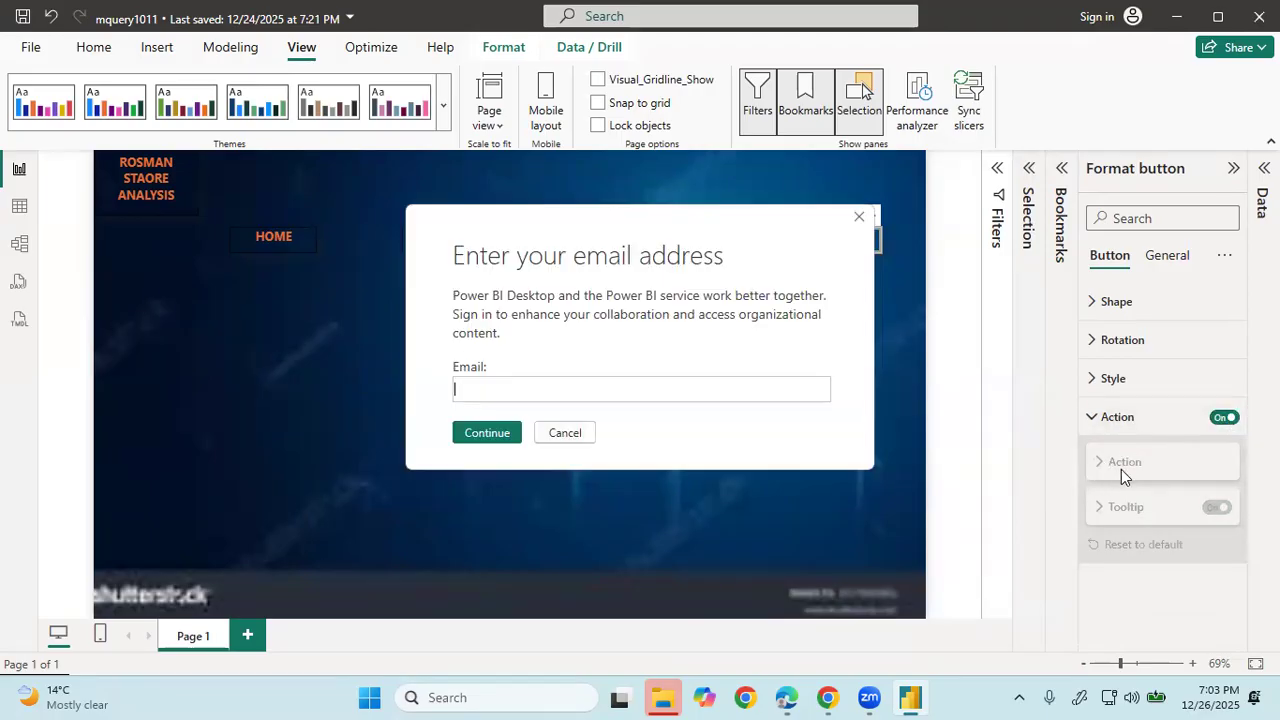
pyautogui.click(565, 433)
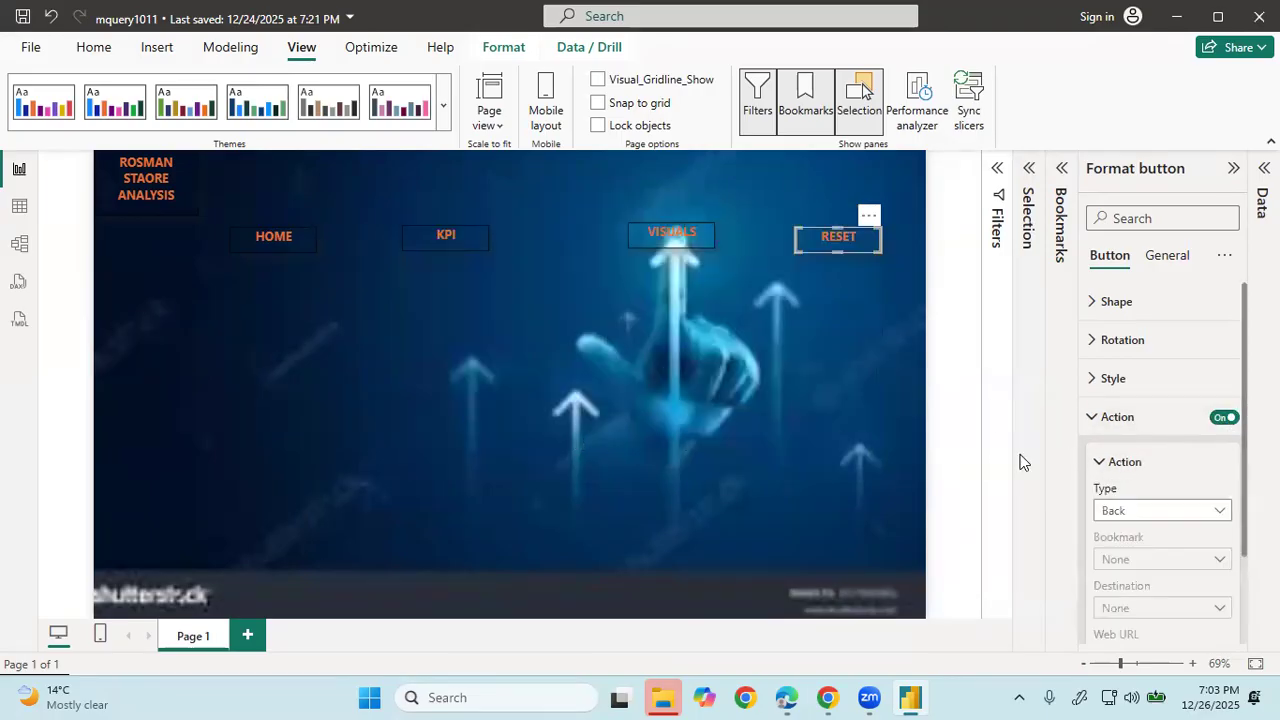
pyautogui.click(1145, 513)
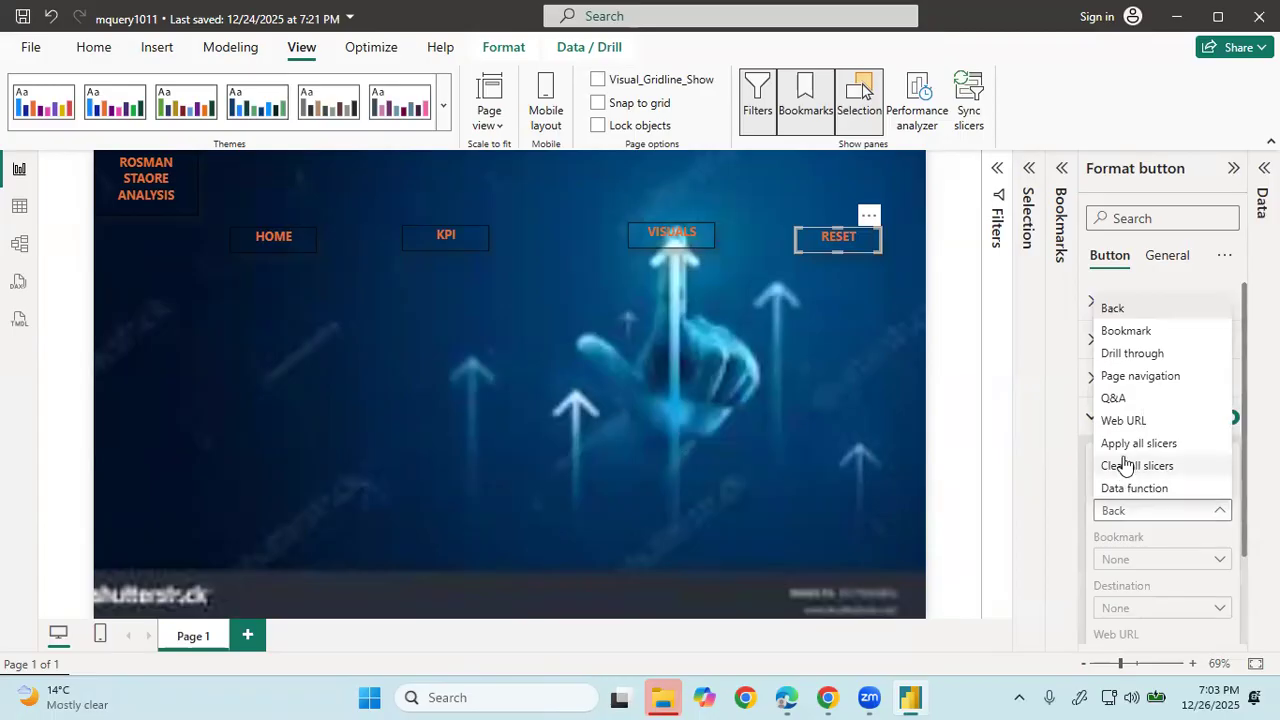
pyautogui.click(1148, 333)
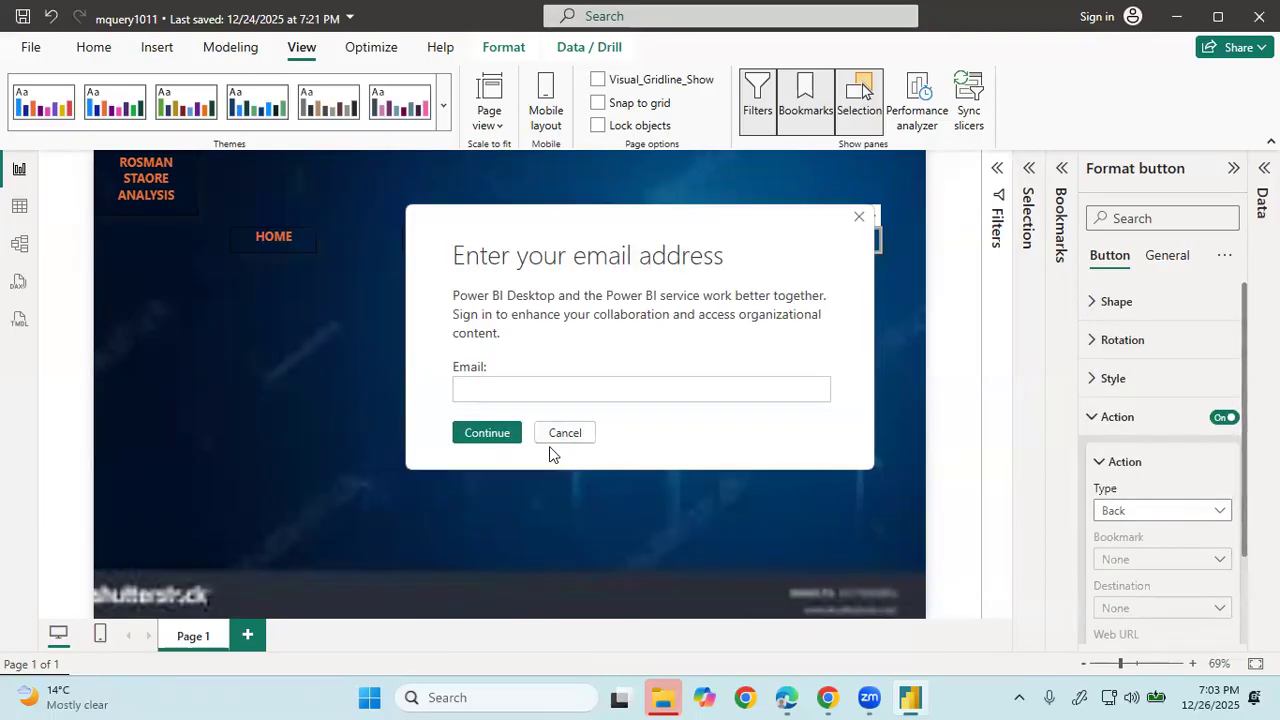
pyautogui.click(561, 433)
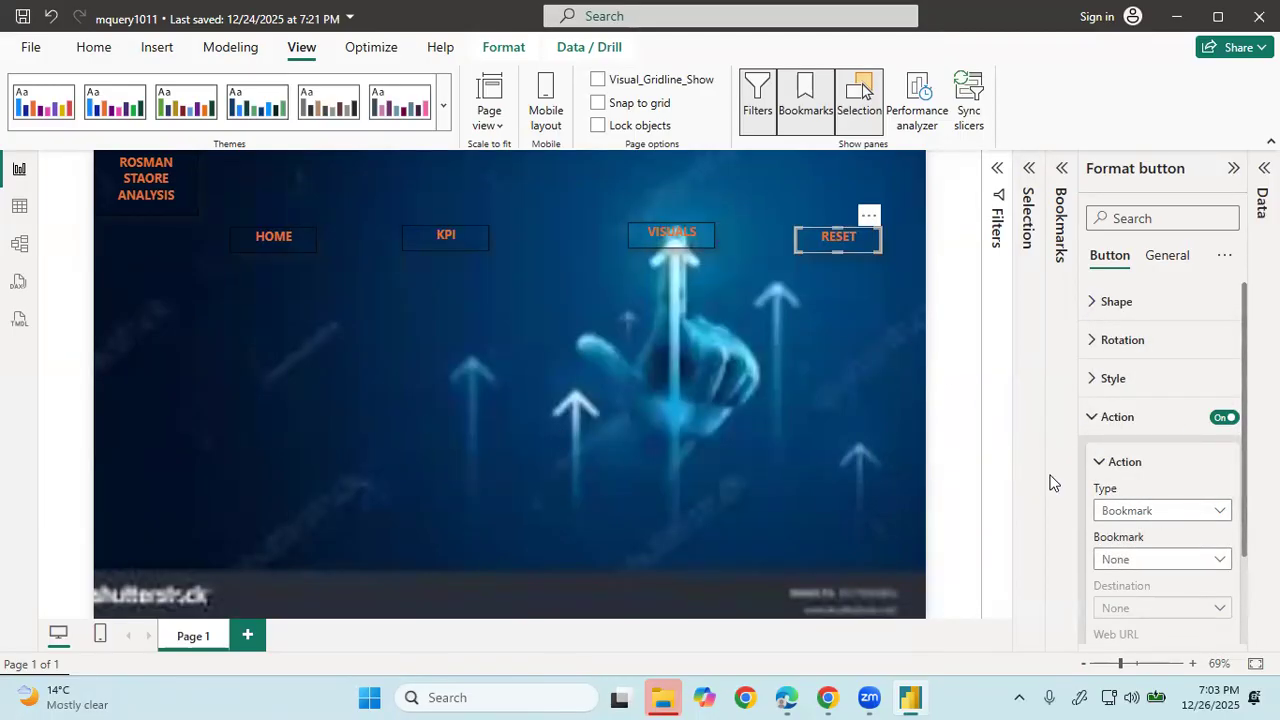
pyautogui.click(1133, 570)
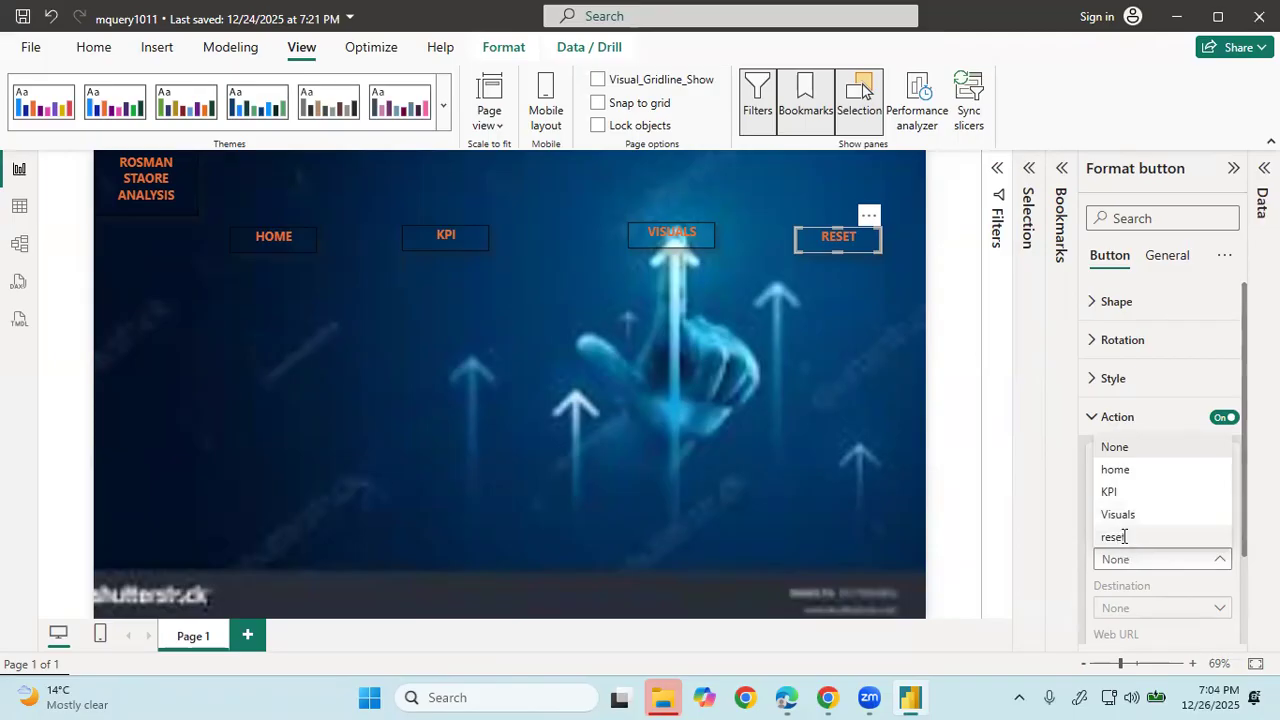
pyautogui.click(1124, 537)
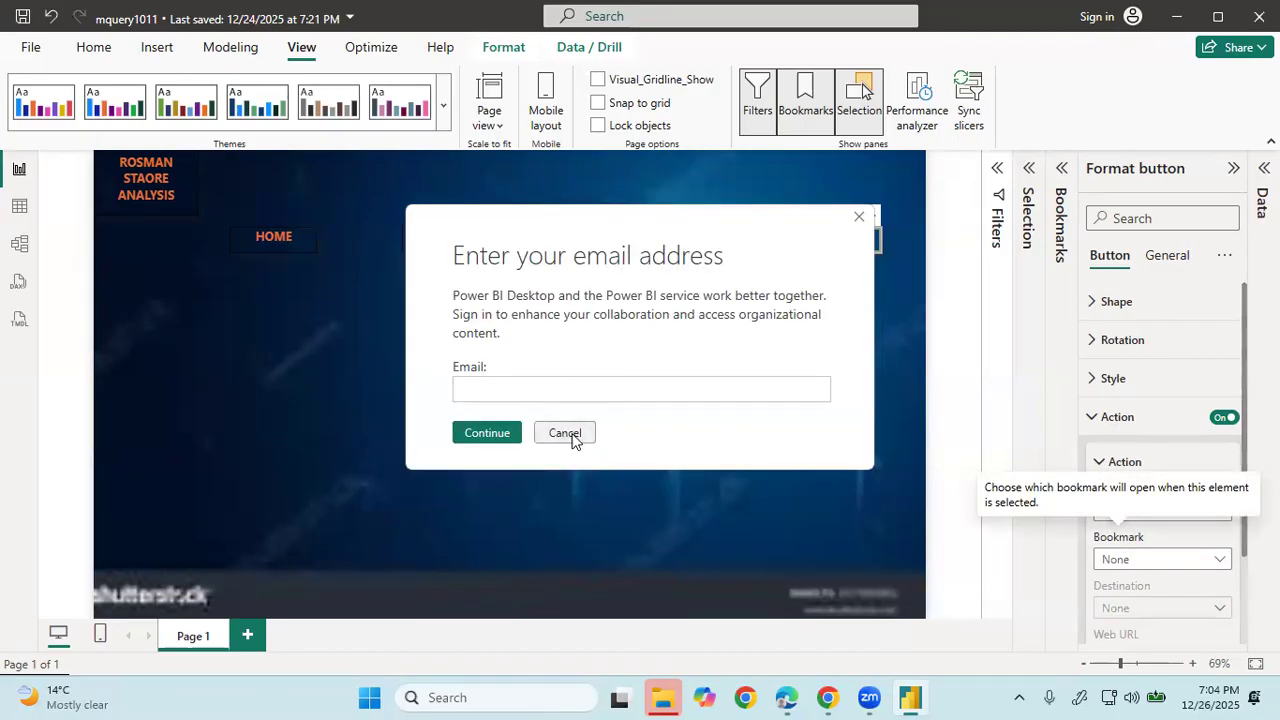
pyautogui.click(566, 434)
# - Try out the HOME and KPI buttons on the canvas, dismissing the sign-in prompts, and clear the selection
pyautogui.click(282, 272)
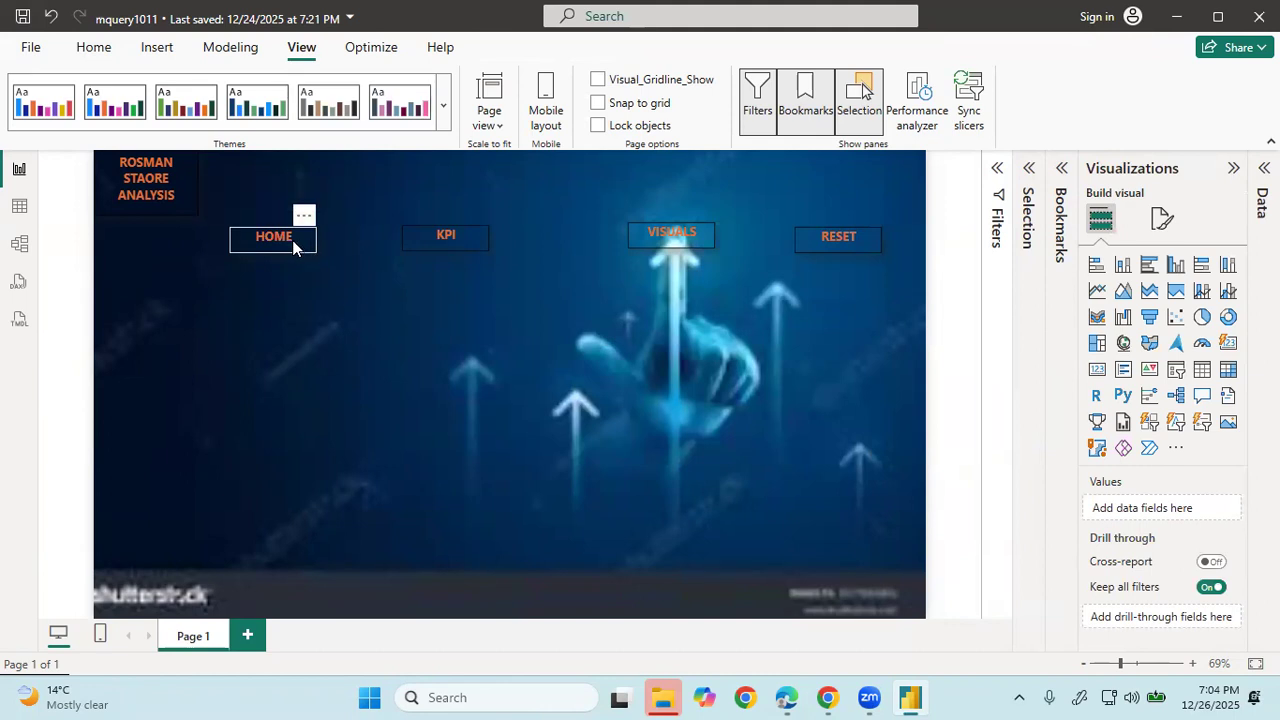
pyautogui.click(294, 247)
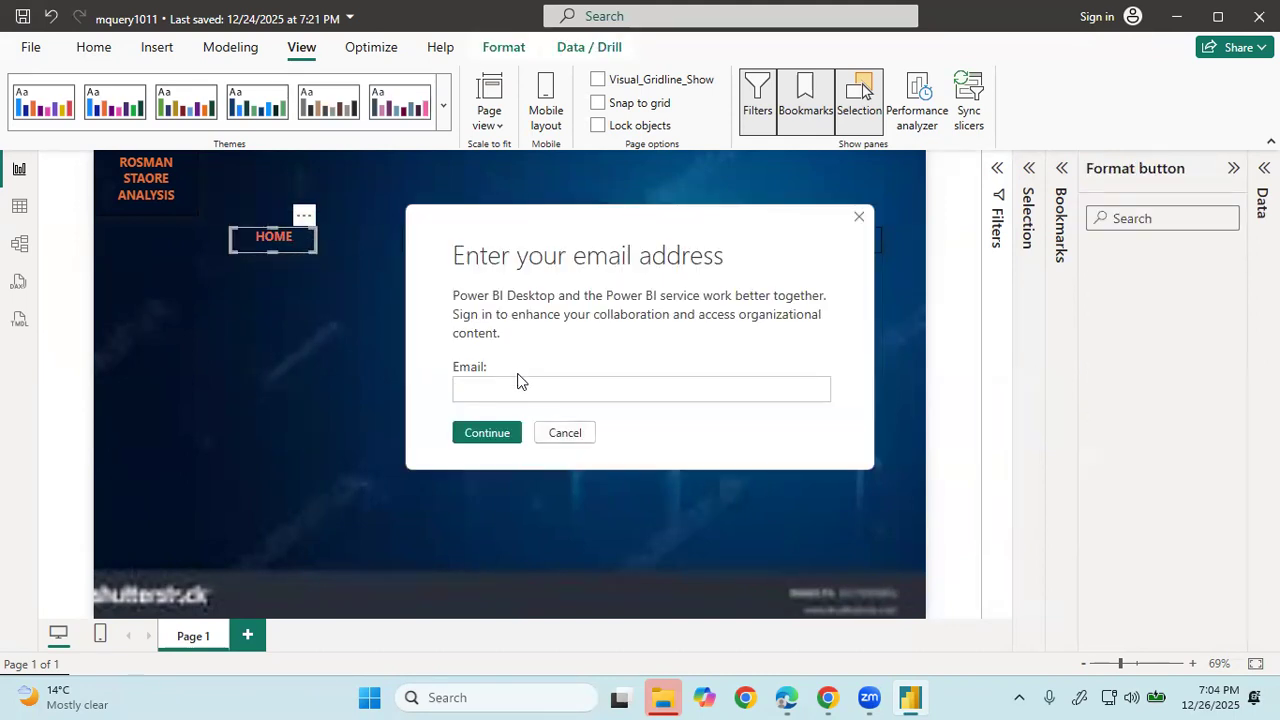
pyautogui.click(567, 433)
pyautogui.keyDown('ctrl'); pyautogui.click(442, 240); pyautogui.keyUp('ctrl')
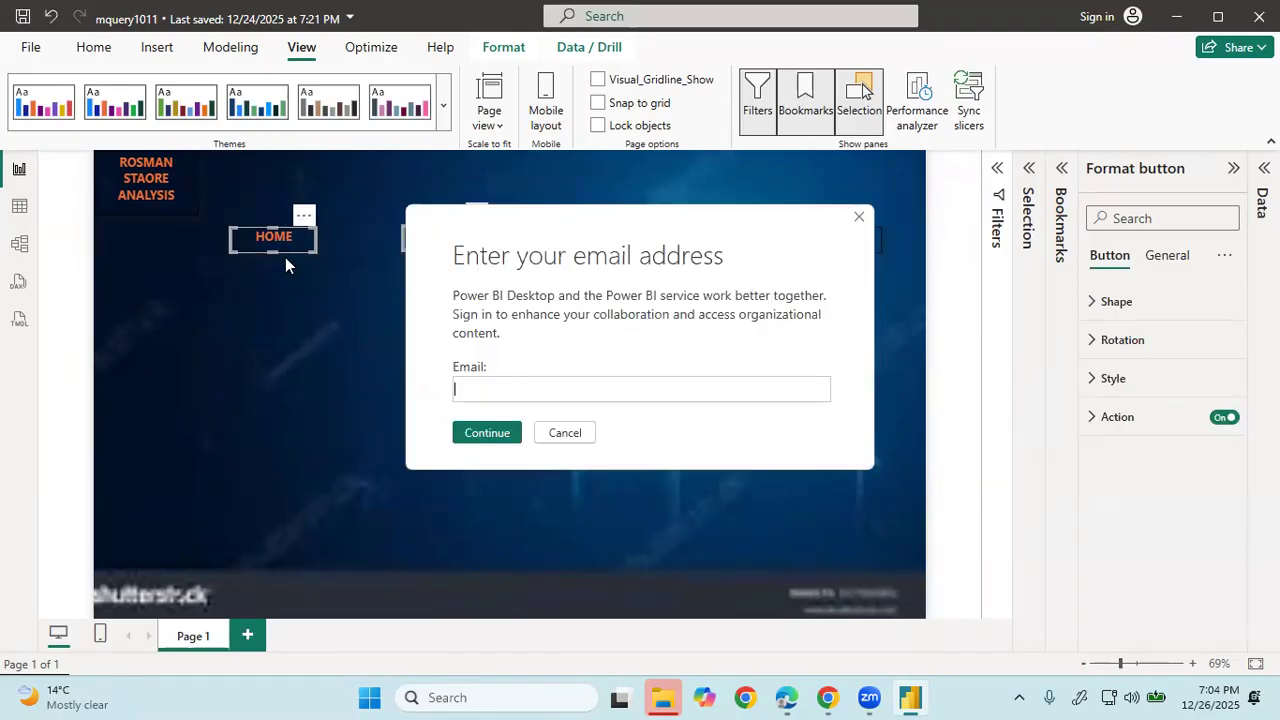
pyautogui.click(556, 438)
pyautogui.click(352, 294)
# - Link the HOME button's bookmark action to the home bookmark, dismissing the sign-in prompts
pyautogui.click(249, 244)
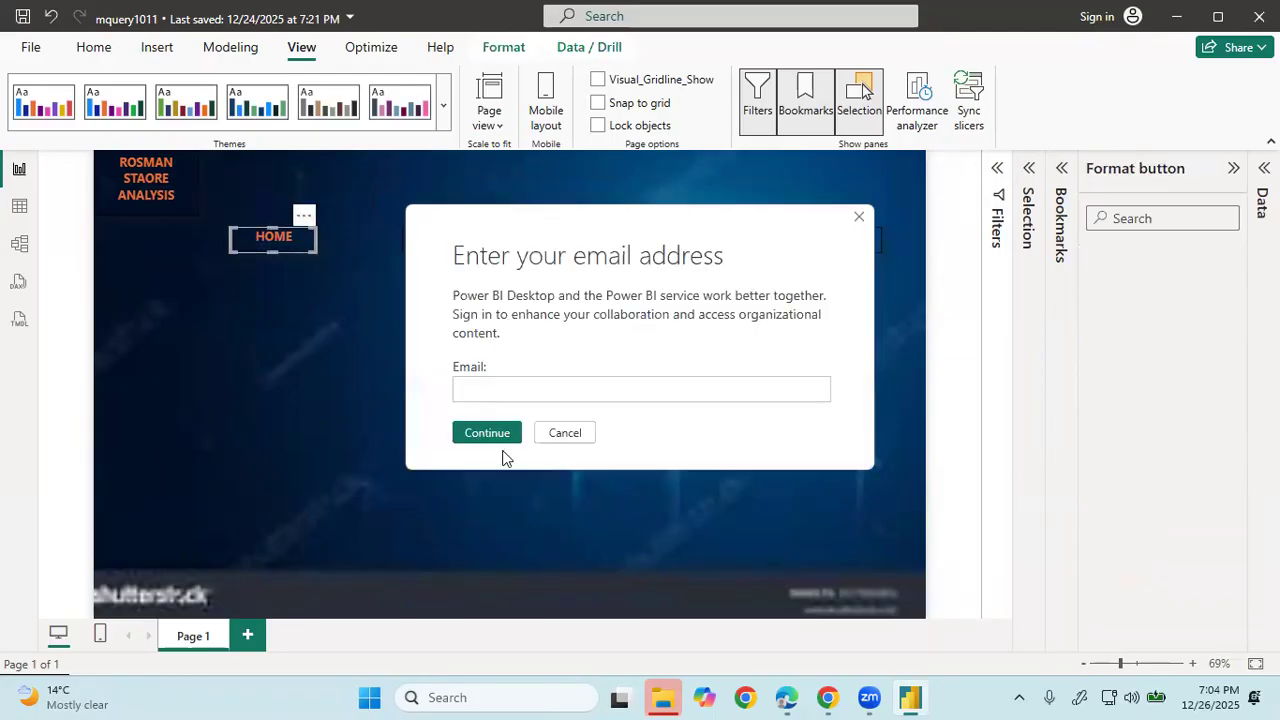
pyautogui.click(556, 437)
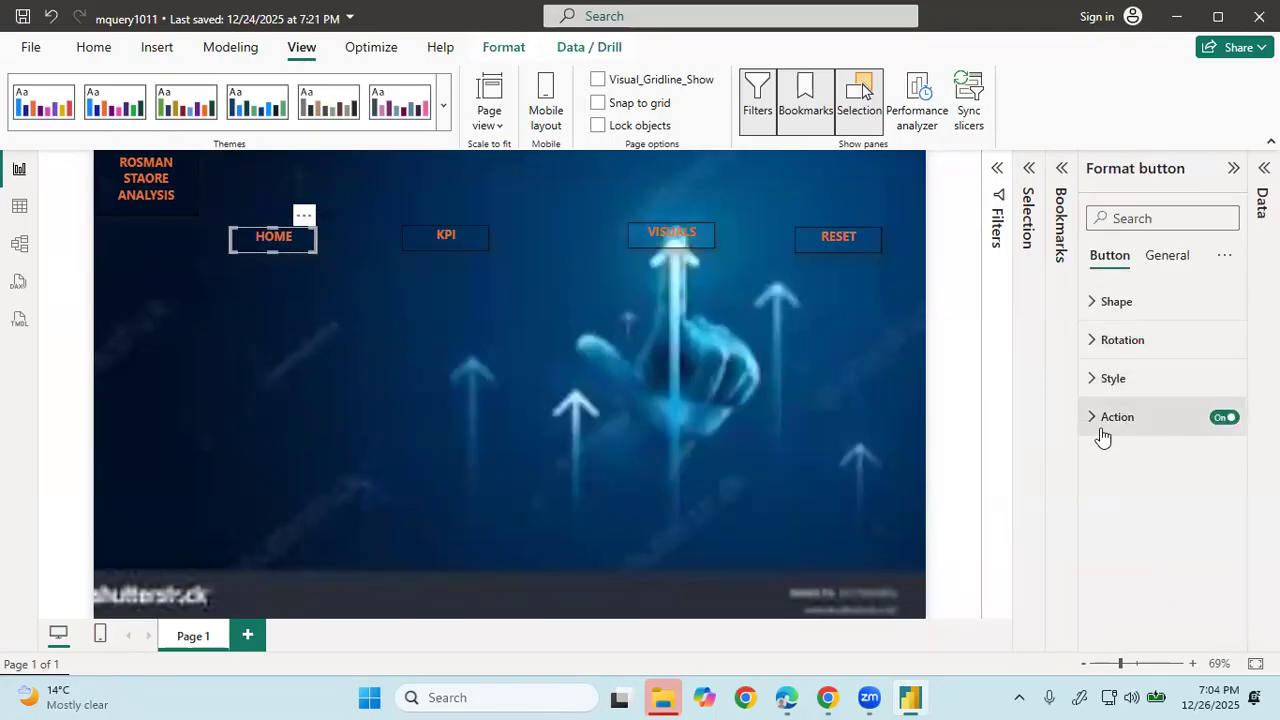
pyautogui.click(1104, 428)
pyautogui.click(1144, 563)
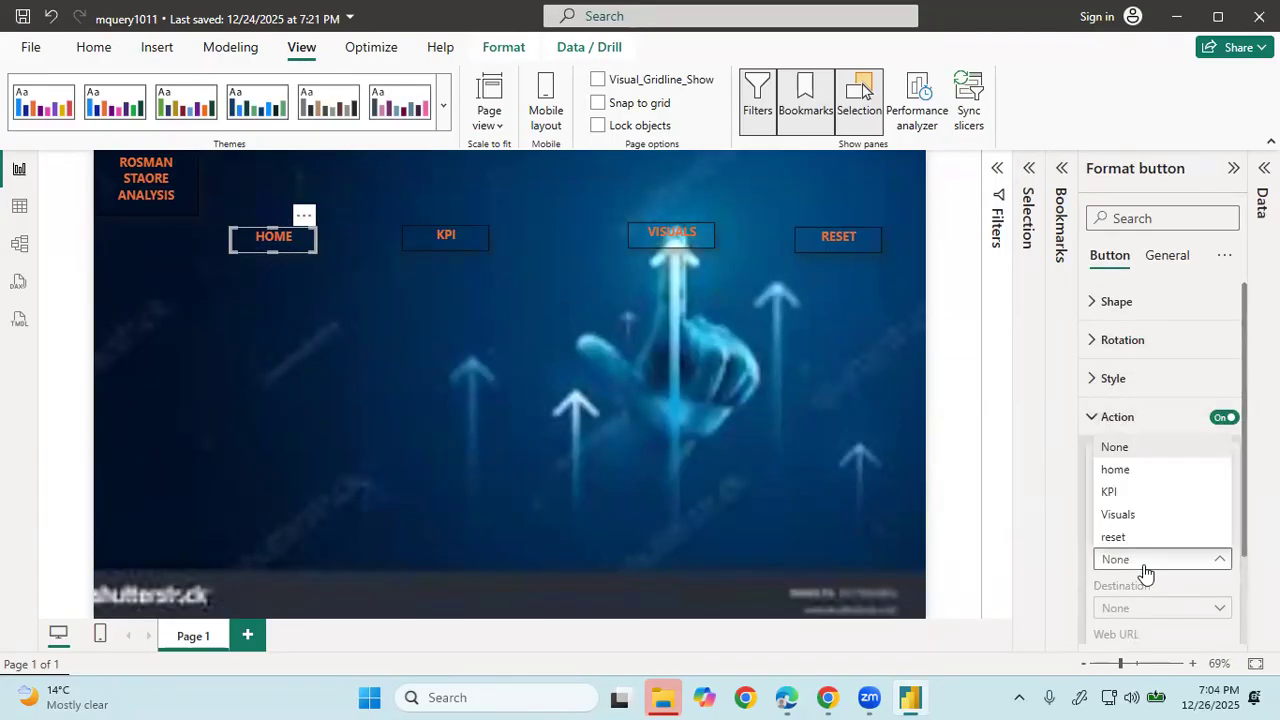
pyautogui.click(1122, 471)
pyautogui.click(566, 432)
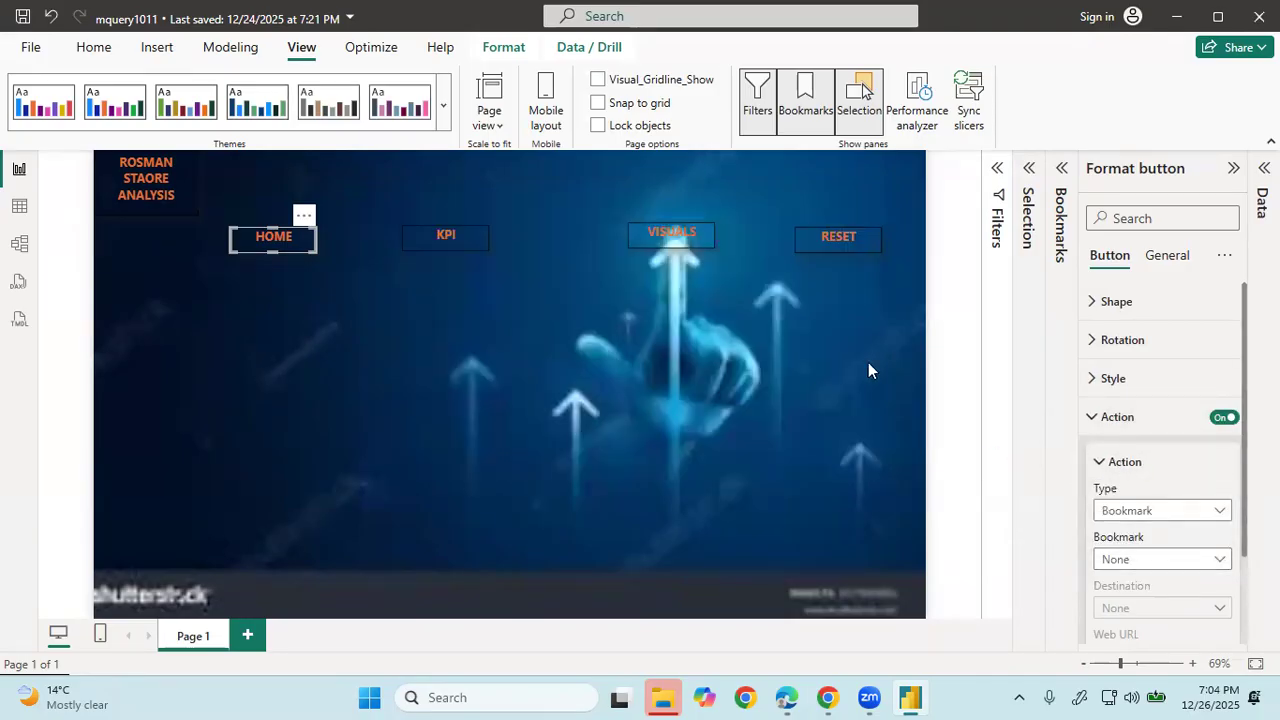
# - Test the HOME, KPI, VISUALS and RESET buttons in turn by triggering their bookmark actions, dismissing the sign-in prompts
pyautogui.click(457, 244)
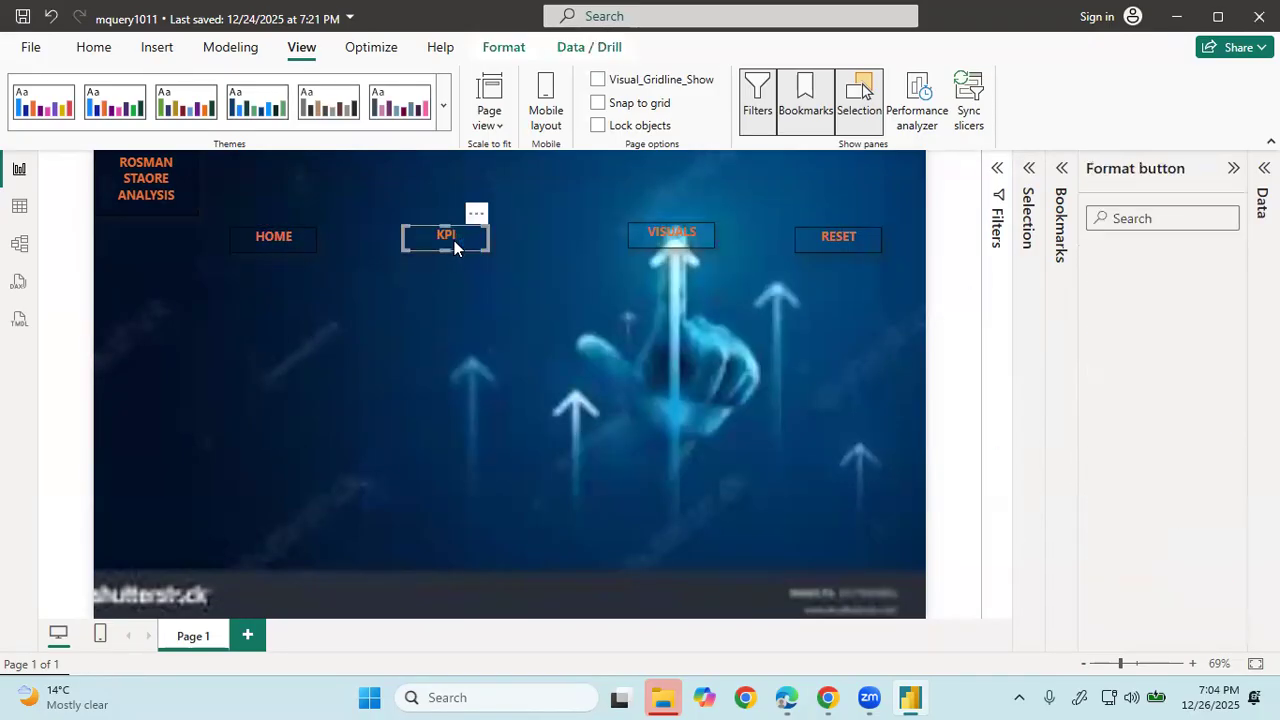
pyautogui.click(572, 433)
pyautogui.keyDown('ctrl'); pyautogui.click(275, 238); pyautogui.keyUp('ctrl')
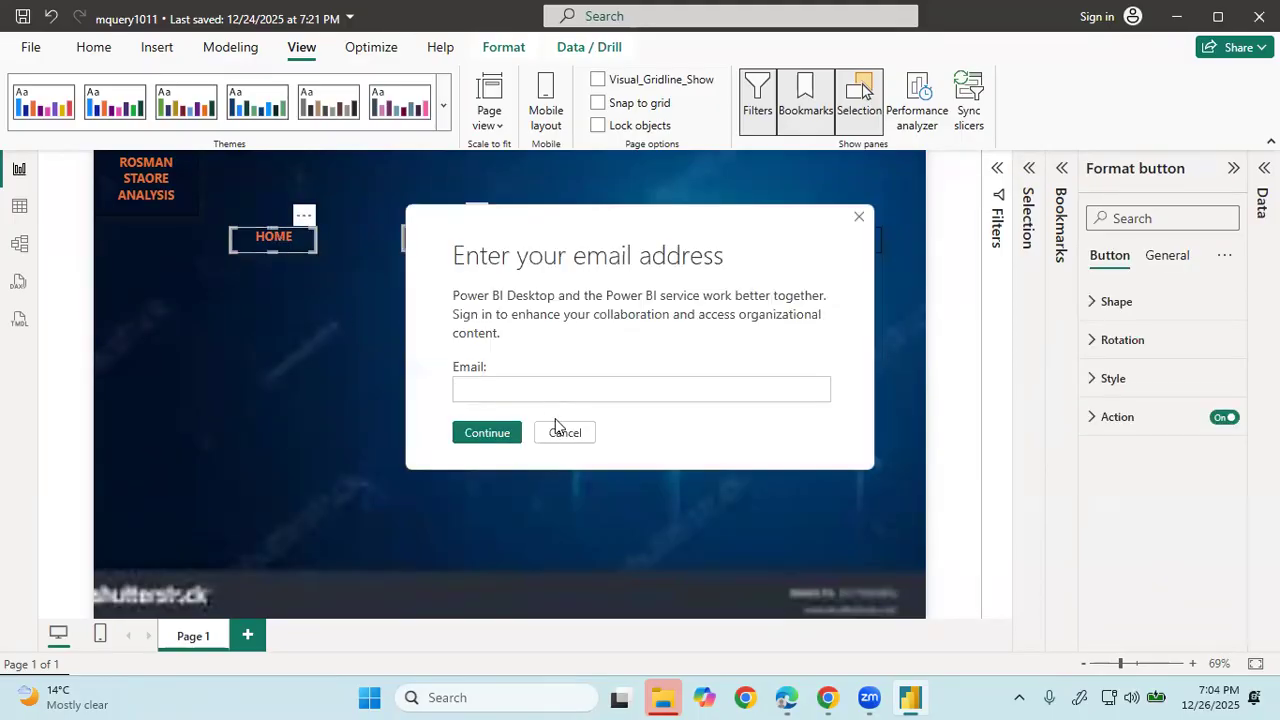
pyautogui.click(557, 427)
pyautogui.click(571, 436)
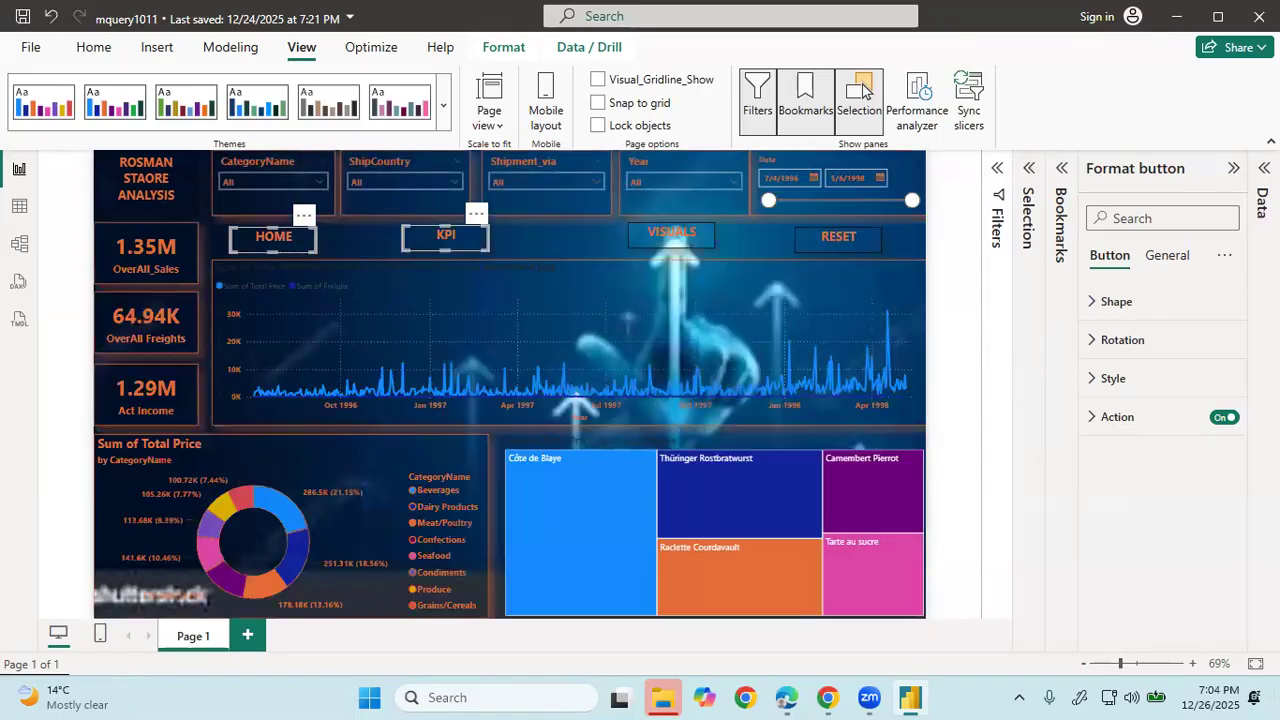
pyautogui.keyDown('ctrl'); pyautogui.click(465, 236); pyautogui.keyUp('ctrl')
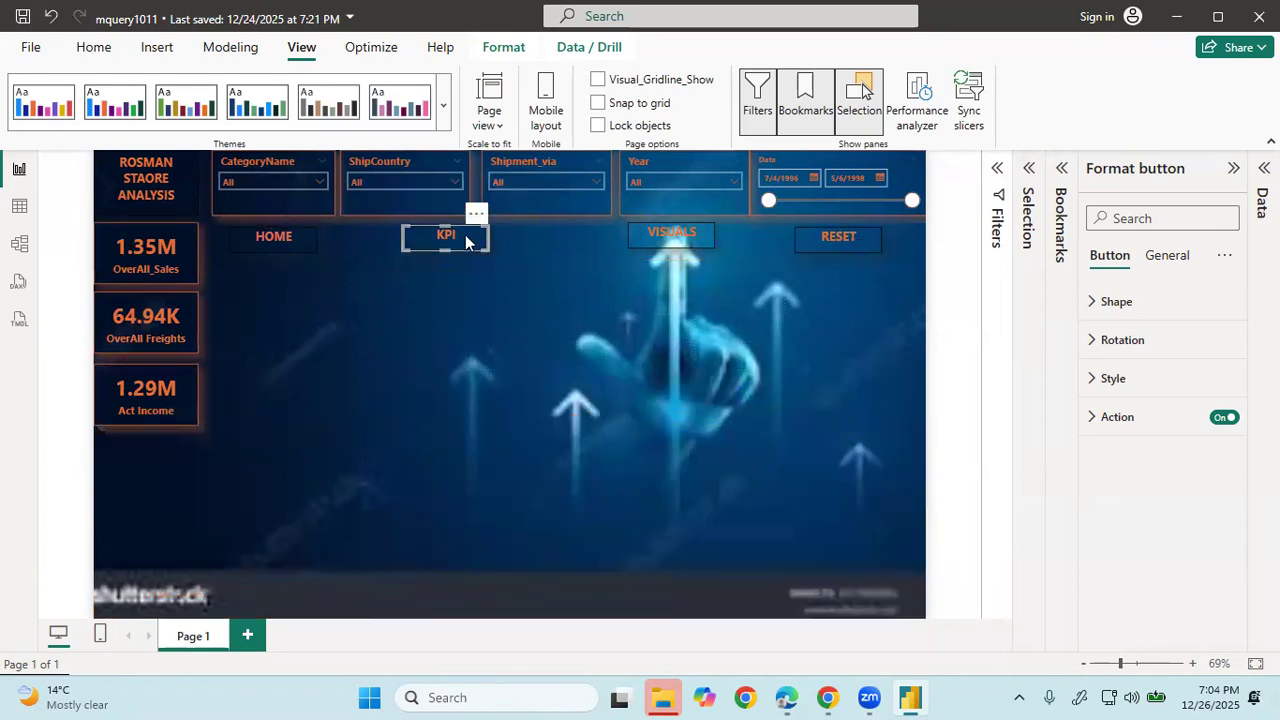
pyautogui.click(665, 232)
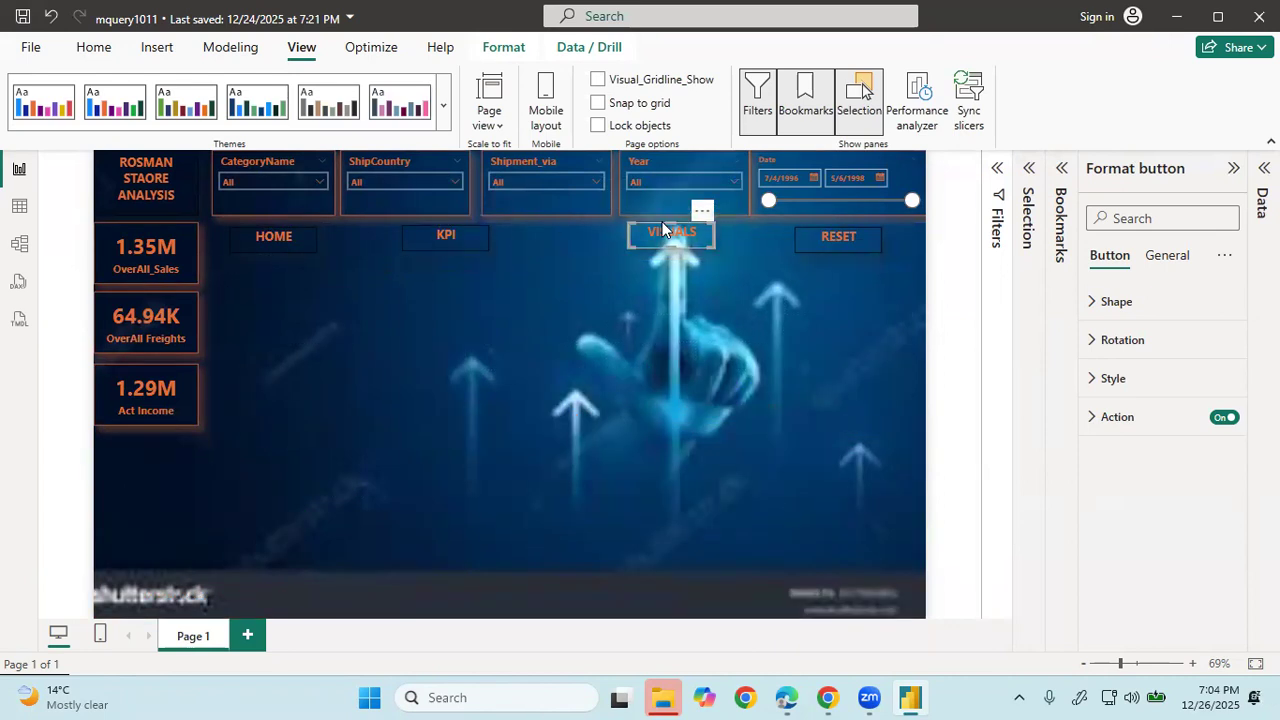
pyautogui.click(864, 220)
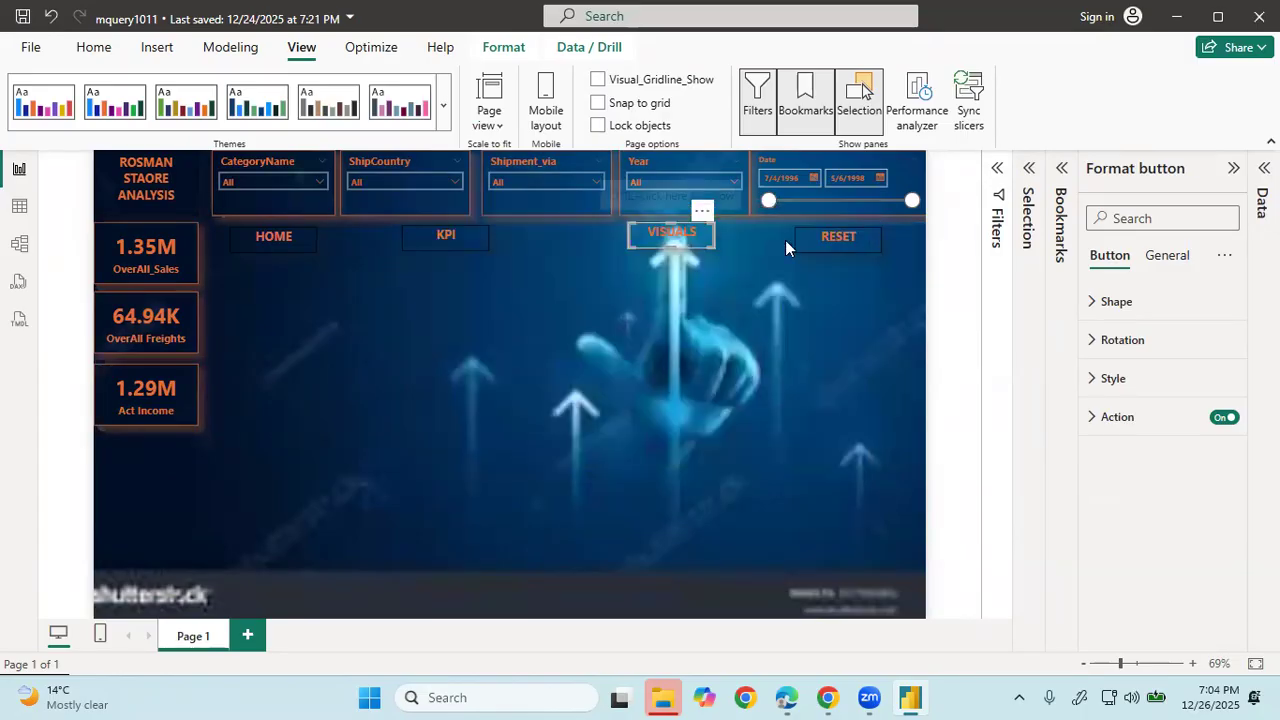
pyautogui.keyDown('ctrl'); pyautogui.click(658, 228); pyautogui.keyUp('ctrl')
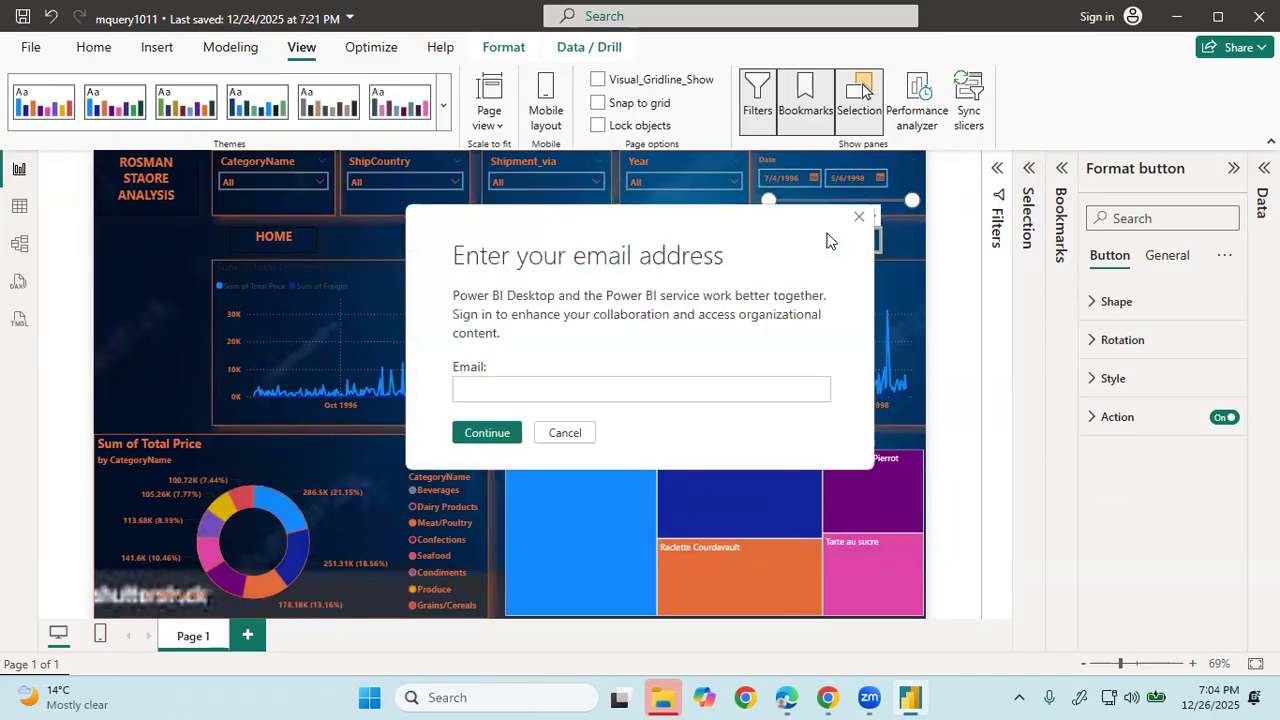
pyautogui.click(860, 216)
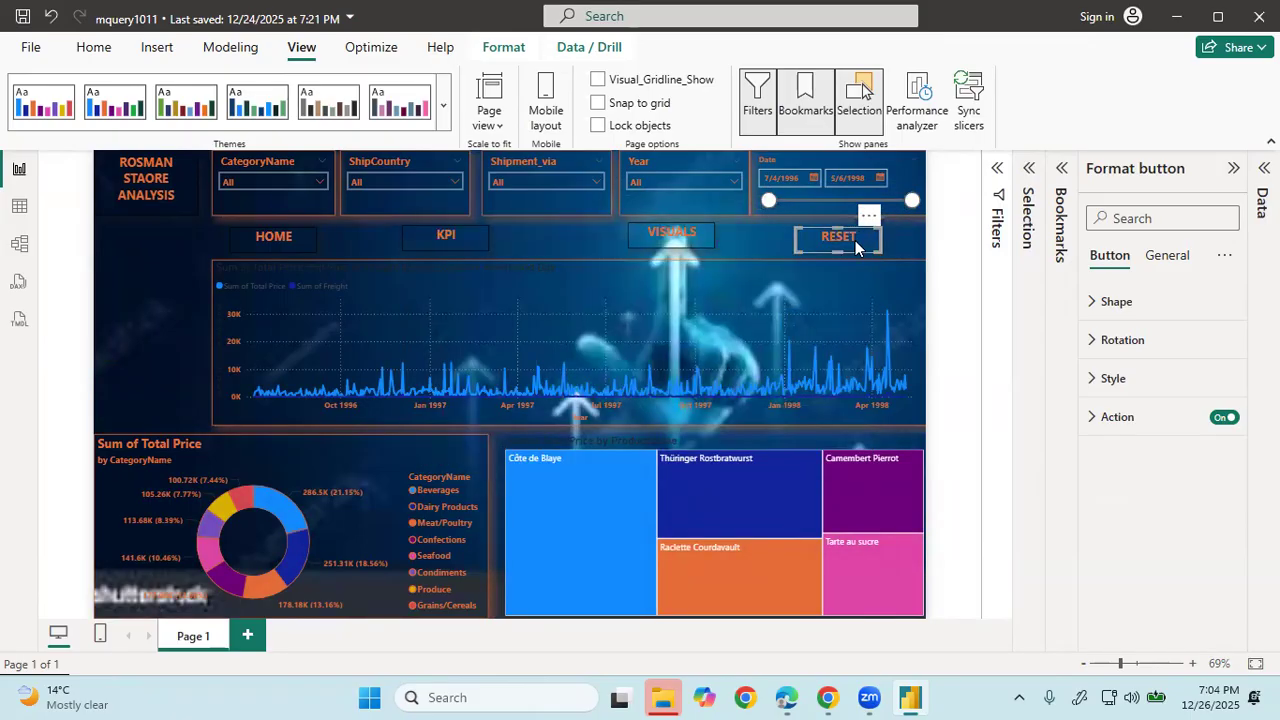
pyautogui.keyDown('ctrl'); pyautogui.click(855, 240); pyautogui.keyUp('ctrl')
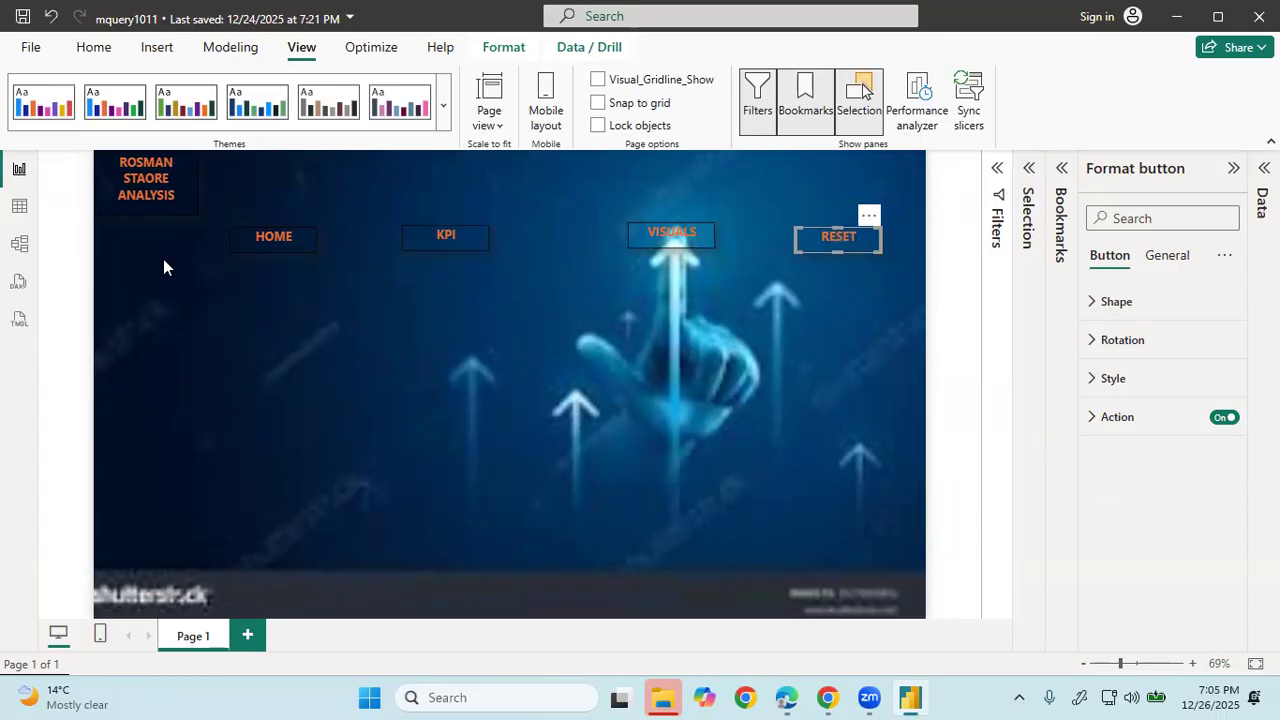
# - Add three blank pages to the report and return to Page 1
pyautogui.click(249, 633)
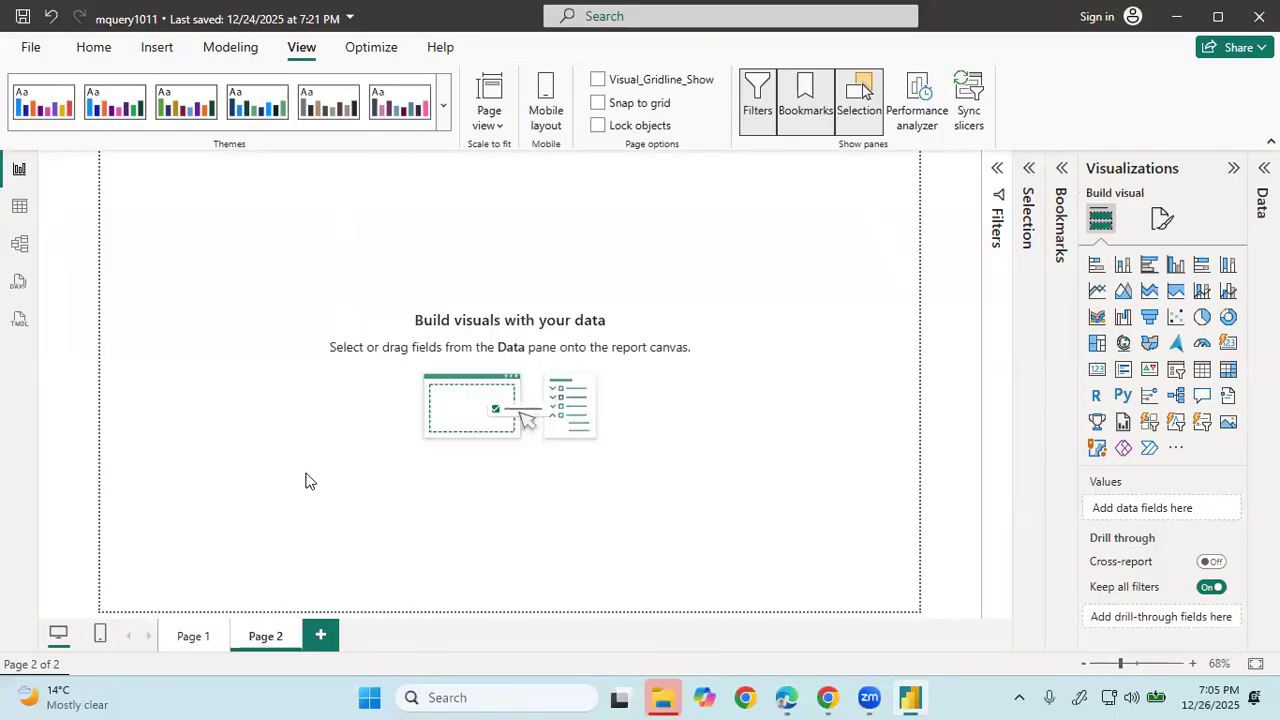
pyautogui.click(320, 636)
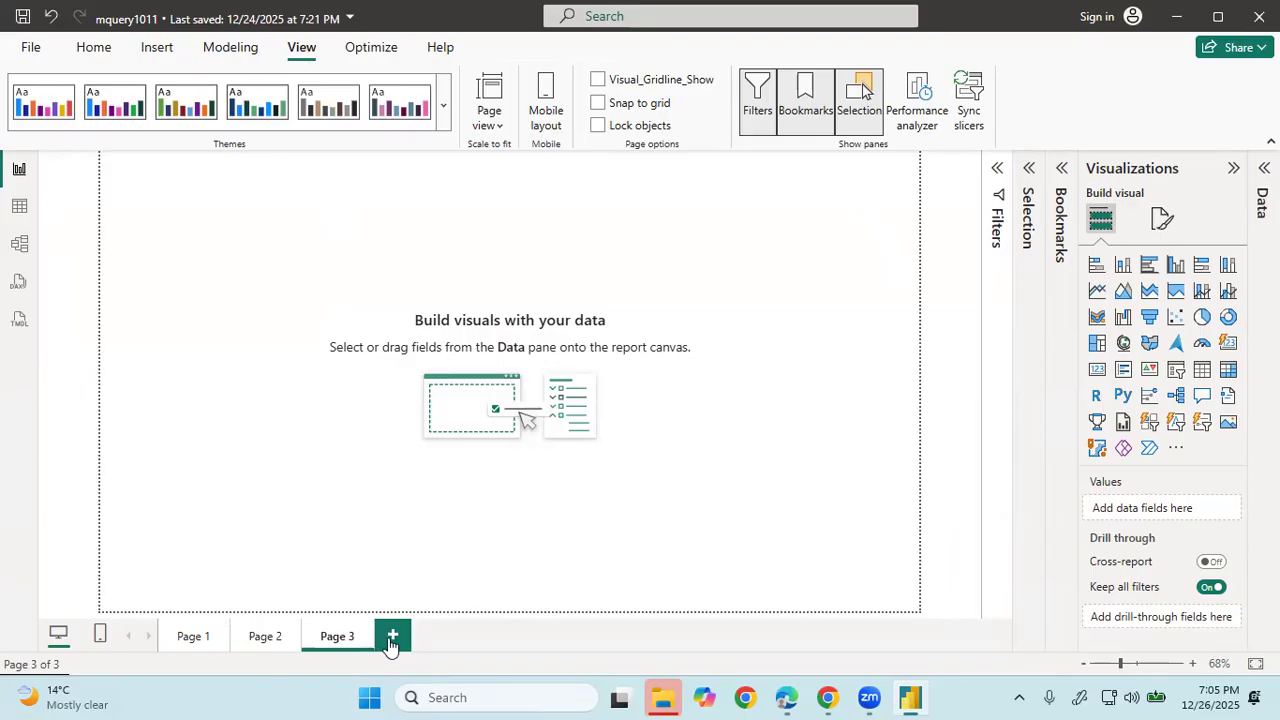
pyautogui.click(392, 636)
pyautogui.click(190, 636)
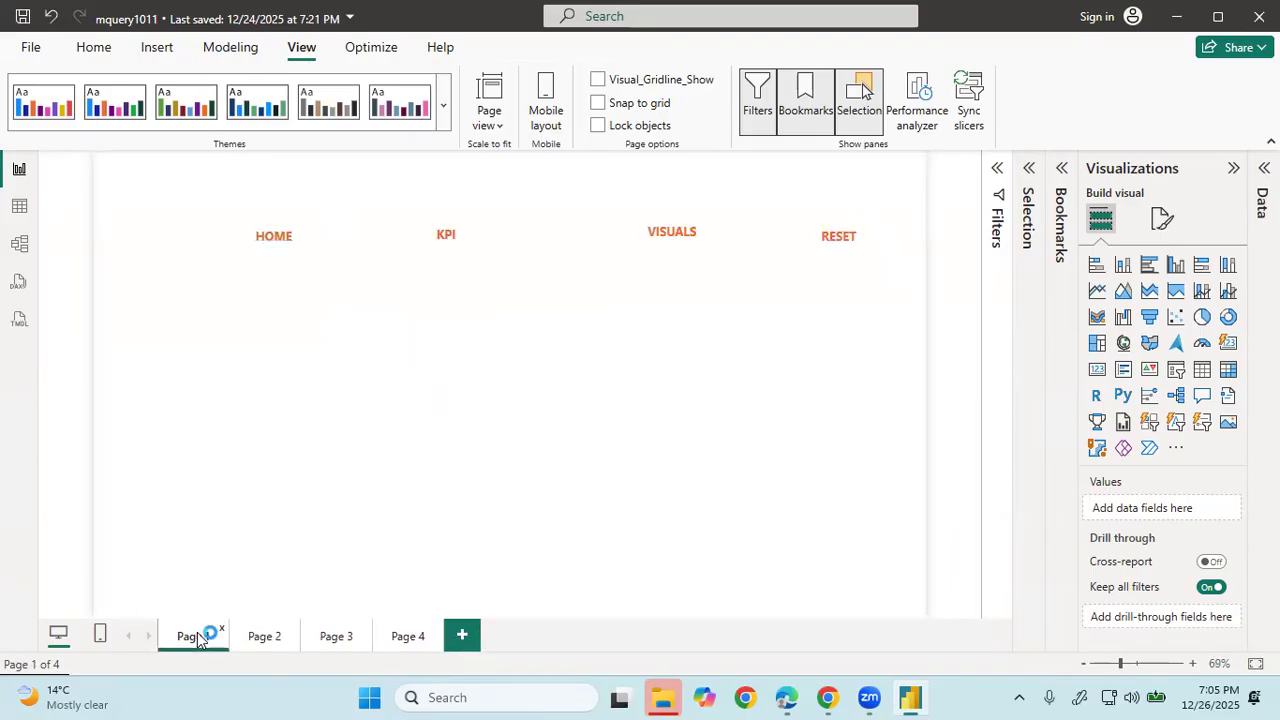
# - Look through Pages 2, 4 and 3 of the report and return to Page 1, dismissing the sign-in prompts
pyautogui.click(562, 438)
pyautogui.click(563, 433)
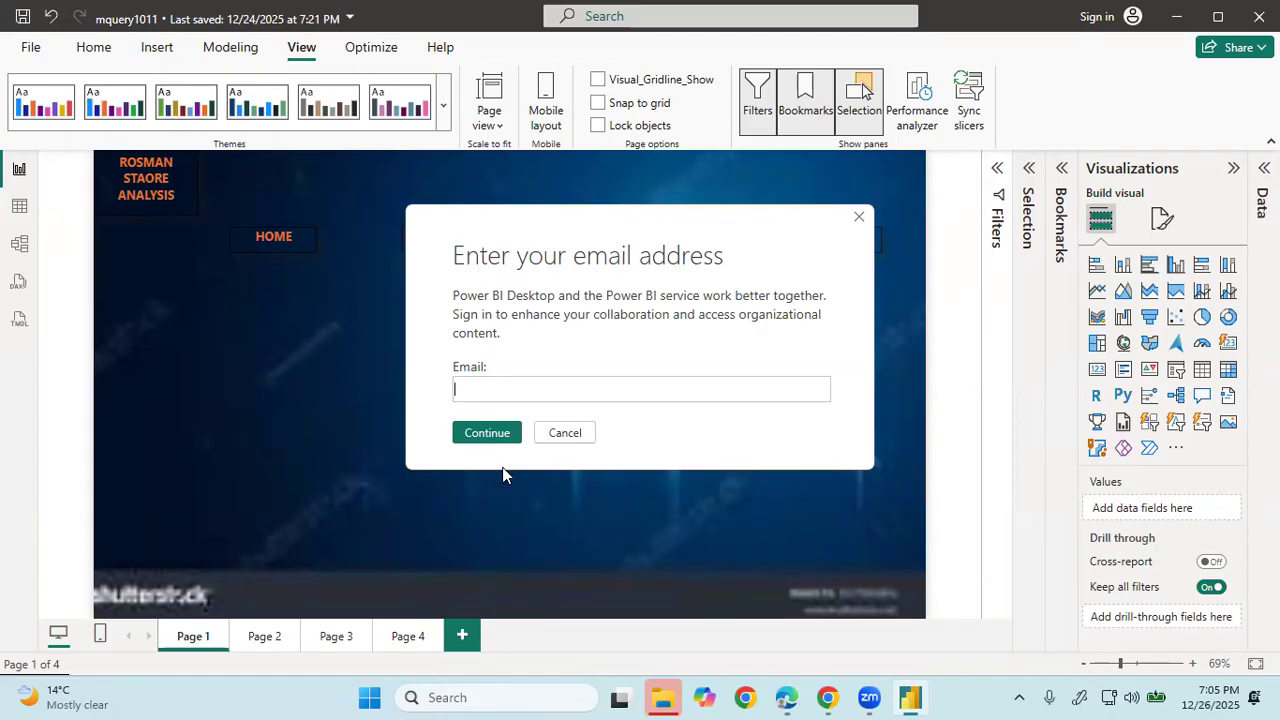
pyautogui.click(572, 437)
pyautogui.click(565, 440)
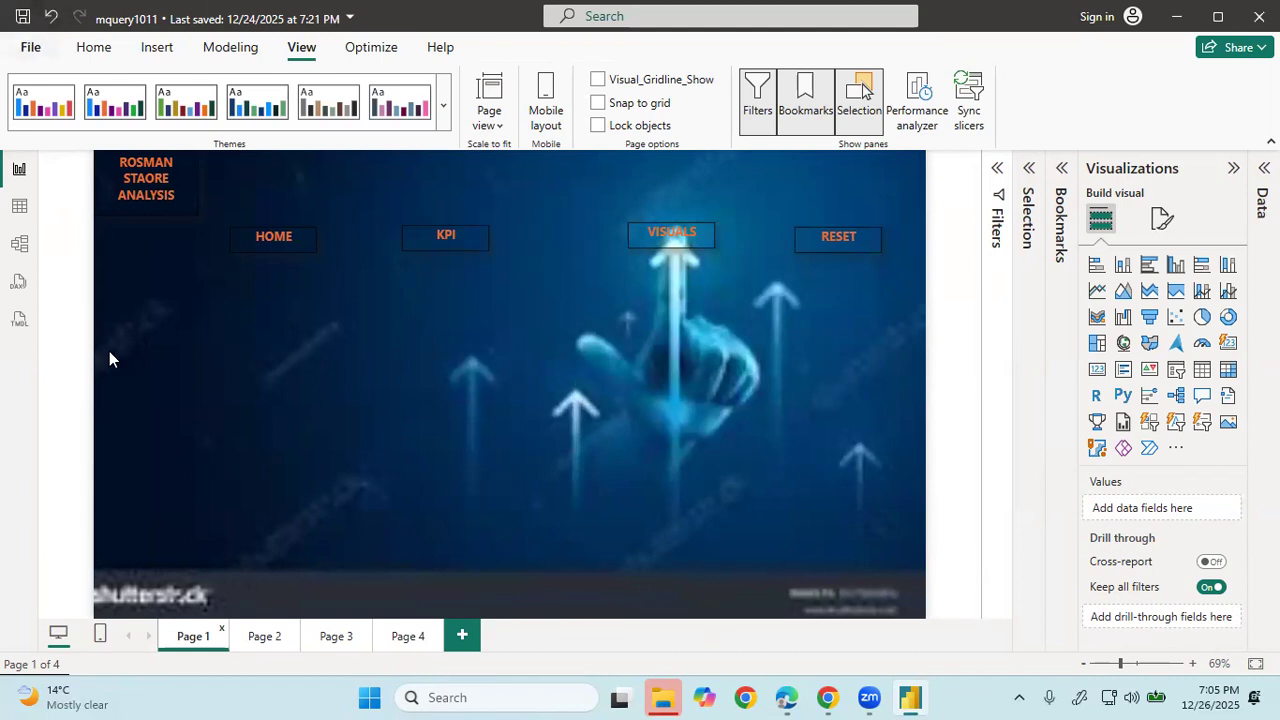
pyautogui.click(265, 638)
pyautogui.click(406, 638)
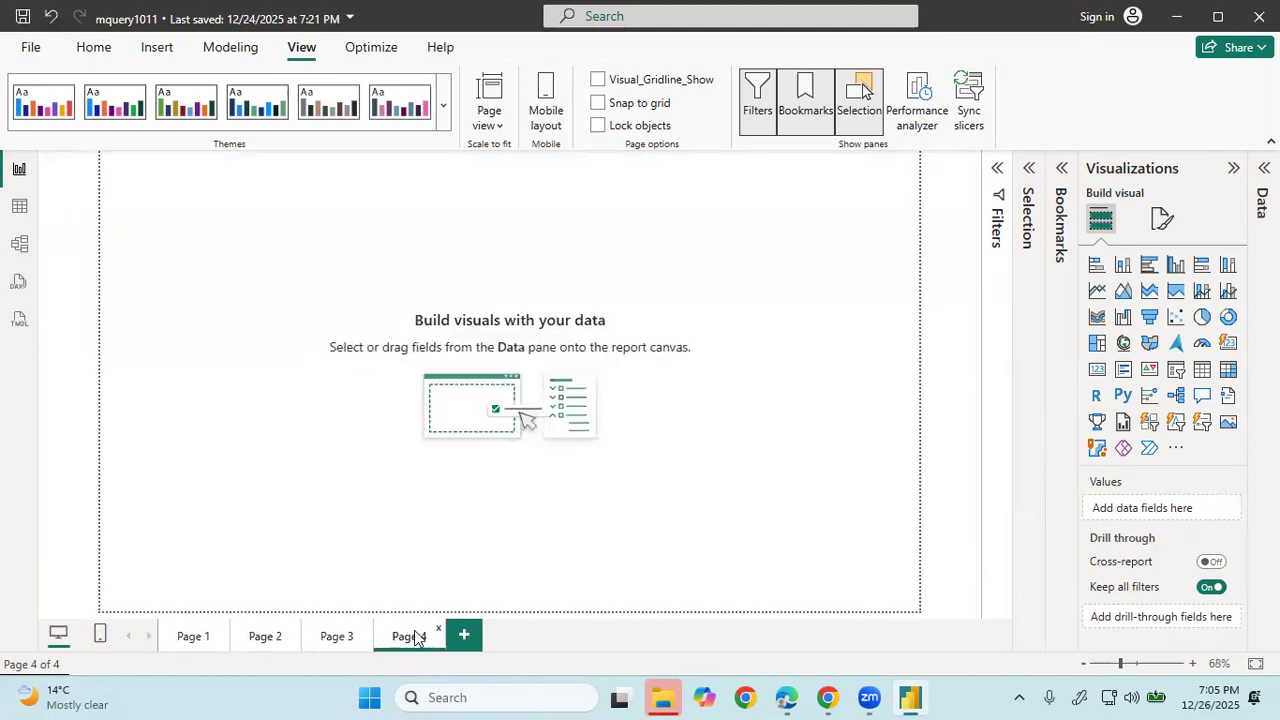
pyautogui.click(335, 645)
pyautogui.click(193, 639)
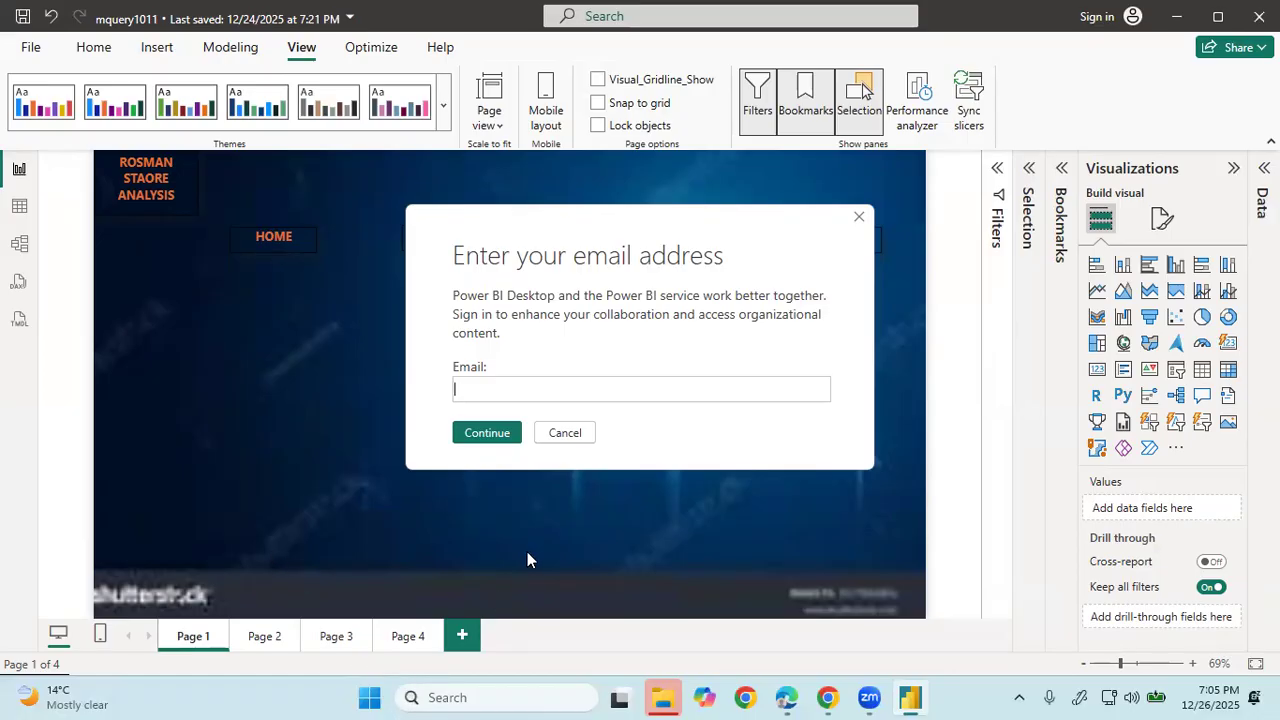
pyautogui.click(565, 433)
pyautogui.click(565, 433)
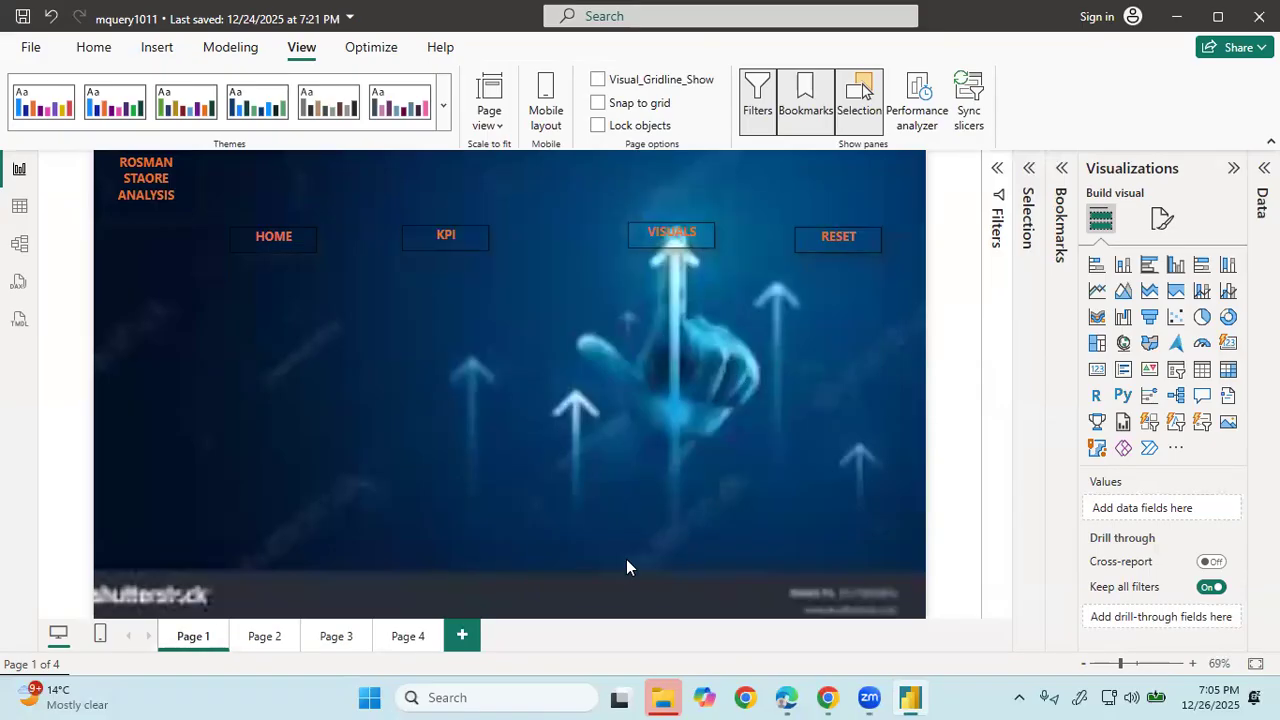
# - Switch to Chrome, search Google for "power bi desktop download" in a new tab and skim the results
pyautogui.click(826, 700)
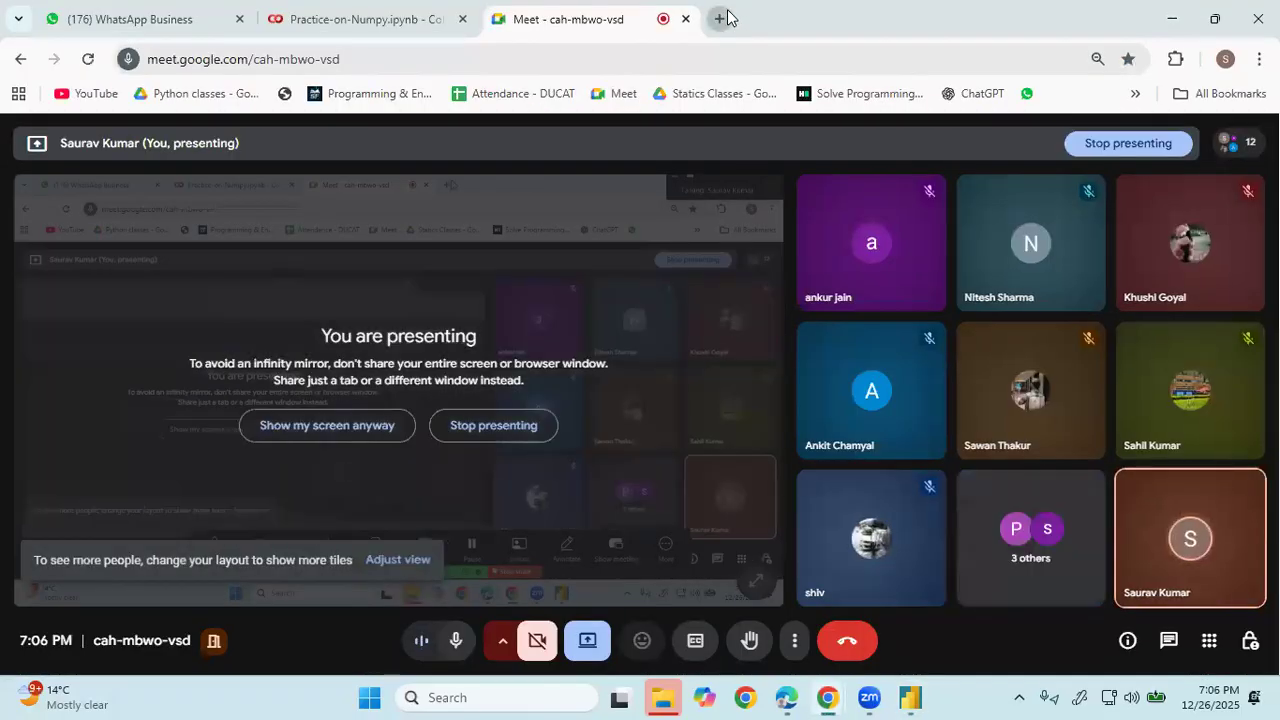
pyautogui.click(720, 18)
pyautogui.click(601, 58)
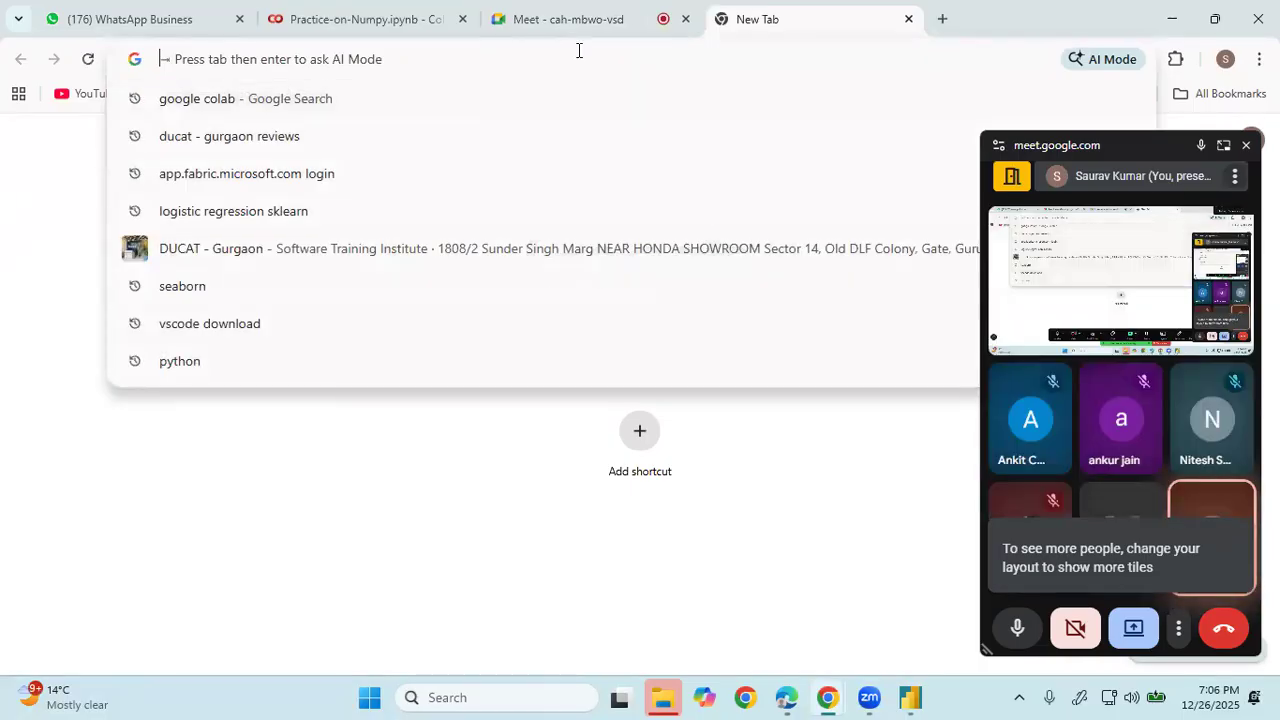
pyautogui.write('power')
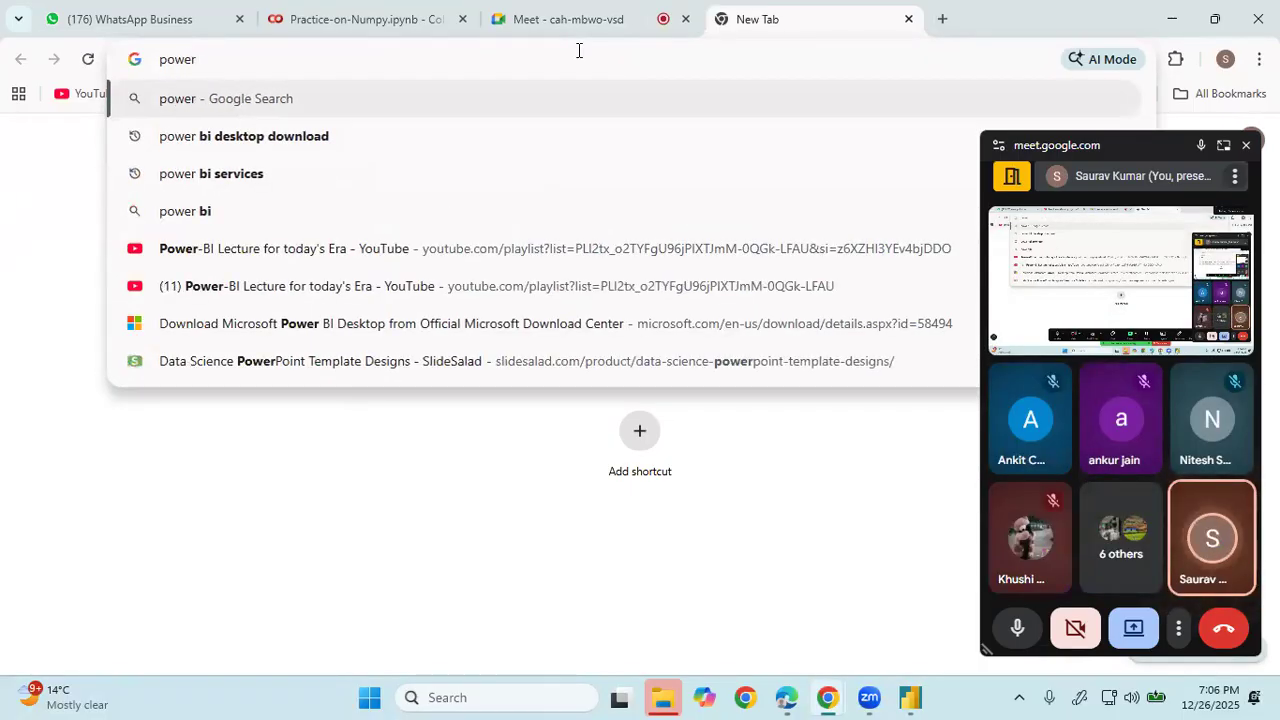
pyautogui.press('Down')
pyautogui.press('Return')
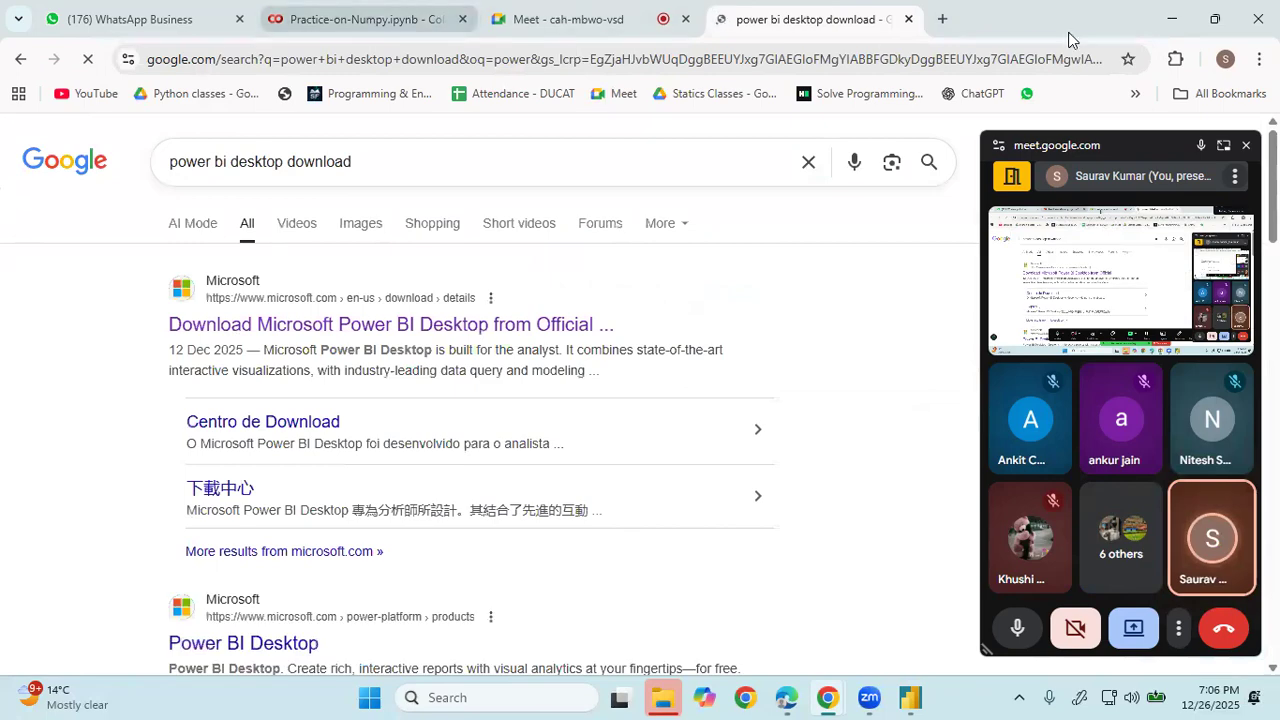
pyautogui.scroll(-5, 467, 400)
pyautogui.scroll(-15, 467, 404)
pyautogui.scroll(4, 510, 351)
# - Replace the Google query with "blinkit dashbord dataset" and run the search
pyautogui.click(396, 140)
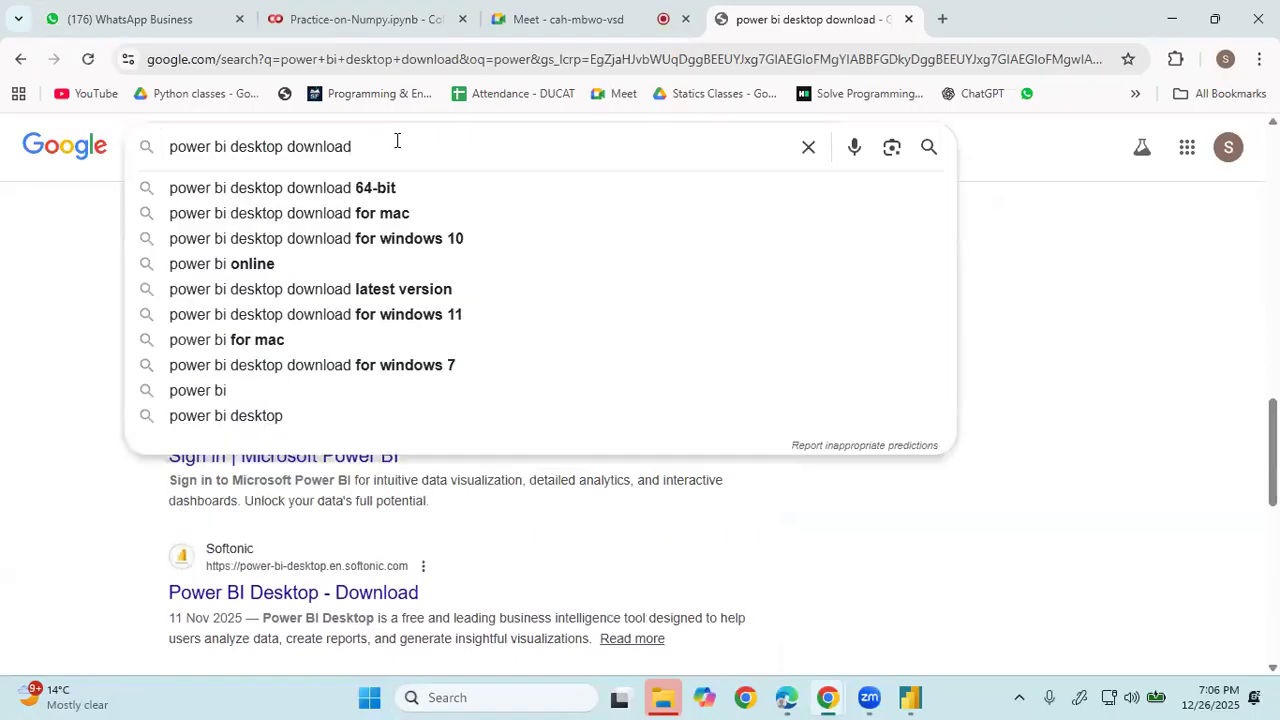
pyautogui.press('BackSpace')
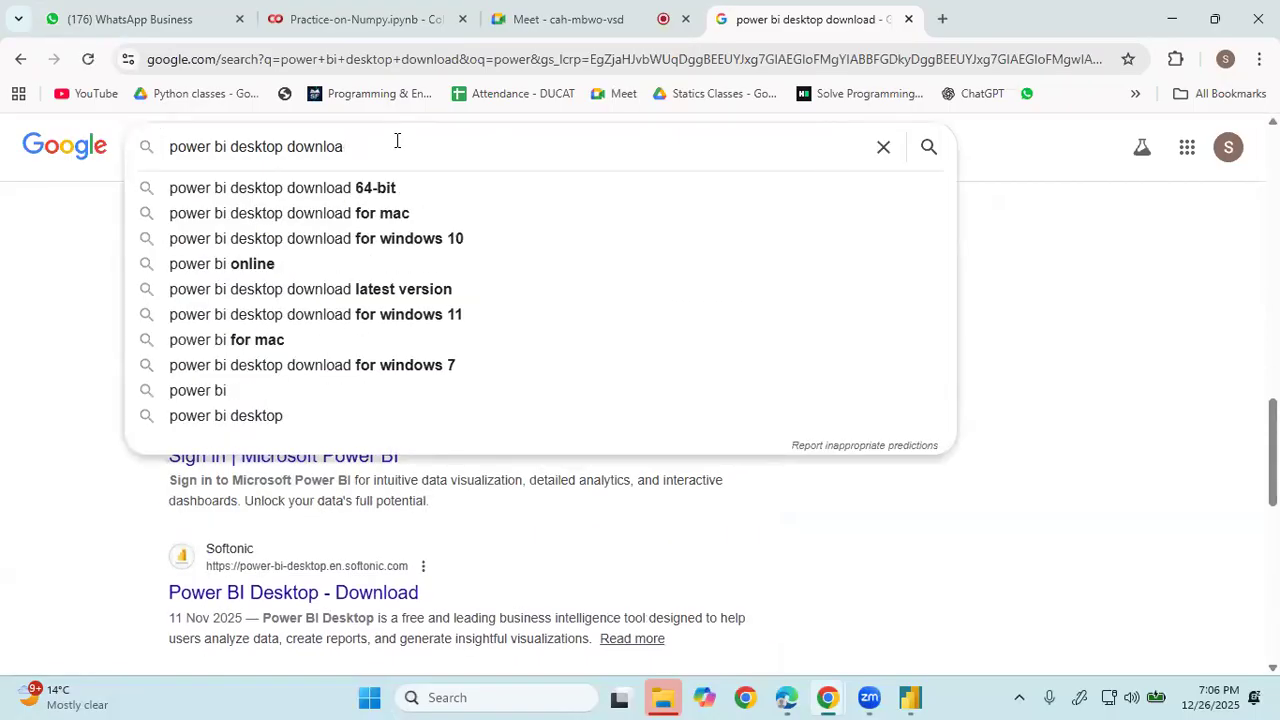
pyautogui.press('BackSpace')
pyautogui.press('BackSpace')
pyautogui.press('BackSpace')
pyautogui.press('BackSpace')
pyautogui.press('BackSpace')
pyautogui.press('BackSpace')
pyautogui.press('BackSpace')
pyautogui.press('BackSpace')
pyautogui.press('BackSpace')
pyautogui.press('BackSpace')
pyautogui.press('BackSpace')
pyautogui.press('BackSpace')
pyautogui.press('BackSpace')
pyautogui.press('BackSpace')
pyautogui.press('BackSpace')
pyautogui.press('BackSpace')
pyautogui.press('BackSpace')
pyautogui.press('BackSpace')
pyautogui.press('BackSpace')
pyautogui.press('BackSpace')
pyautogui.write('blink')
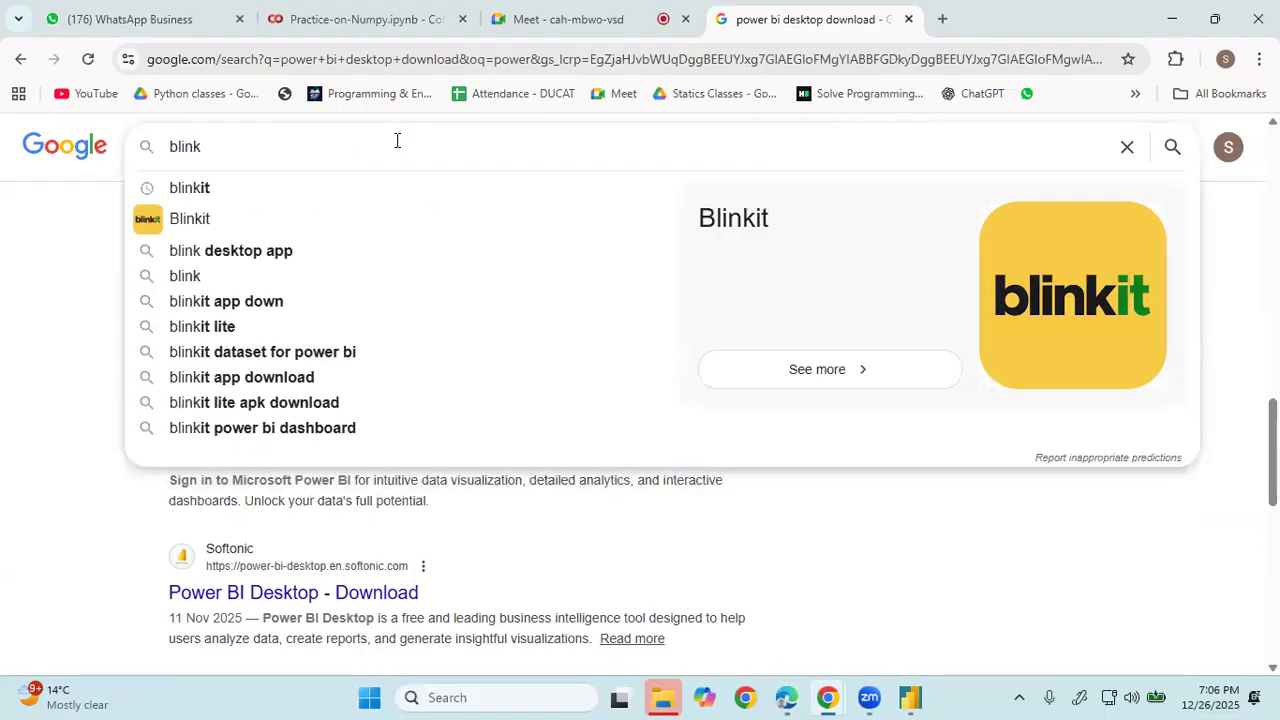
pyautogui.write('it ')
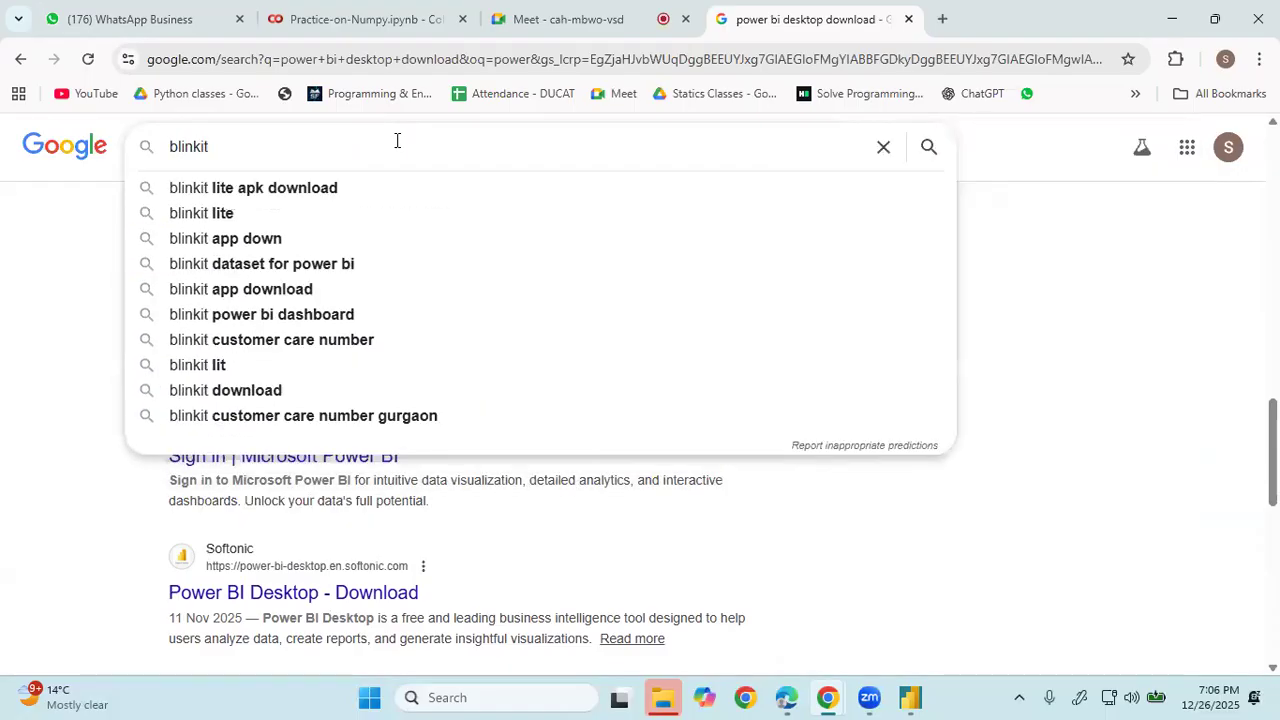
pyautogui.write('dashb')
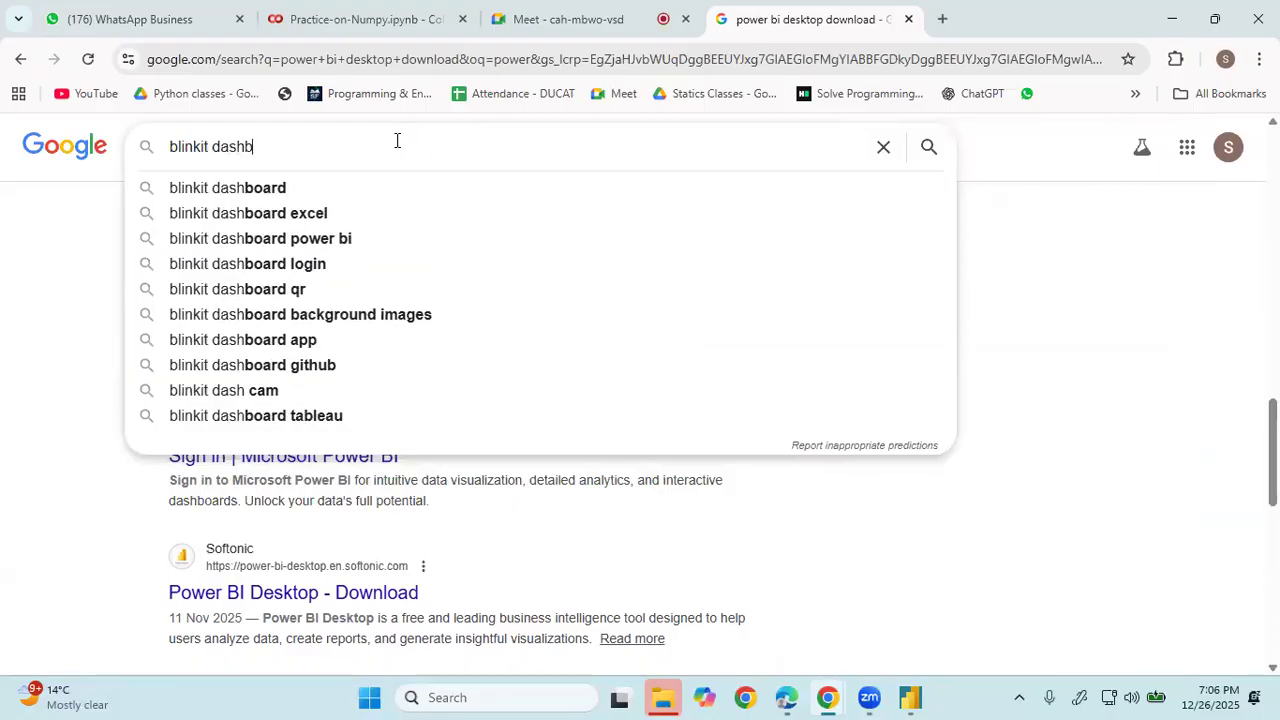
pyautogui.write('ord dataset')
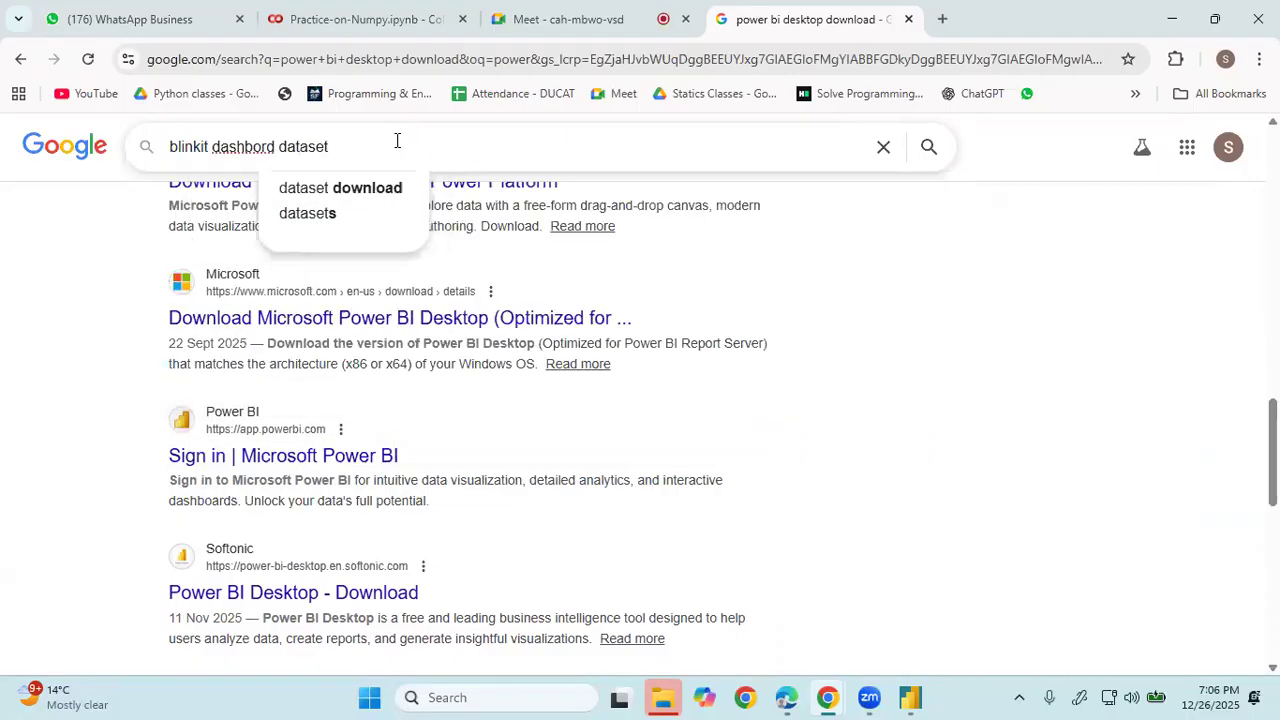
pyautogui.press('Return')
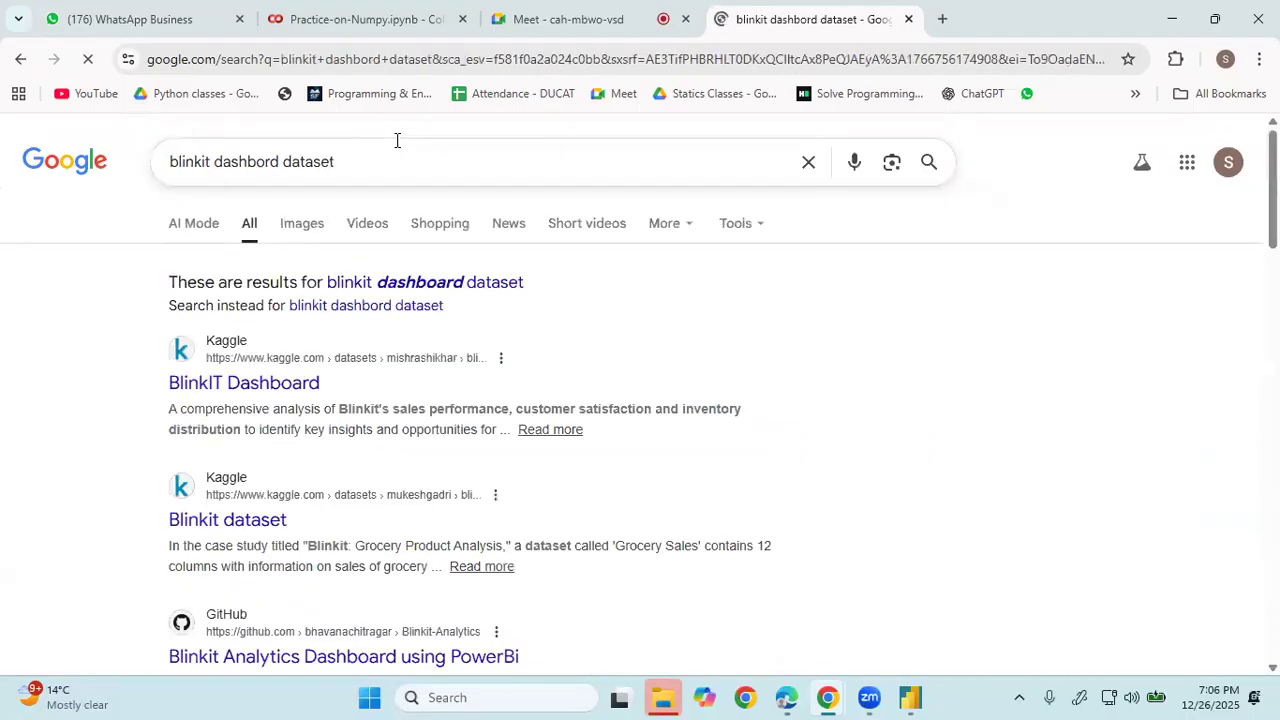
# - Open the Kaggle "BlinkIT Dashboard" result and read through its description, file requirements and related datasets
pyautogui.click(208, 377)
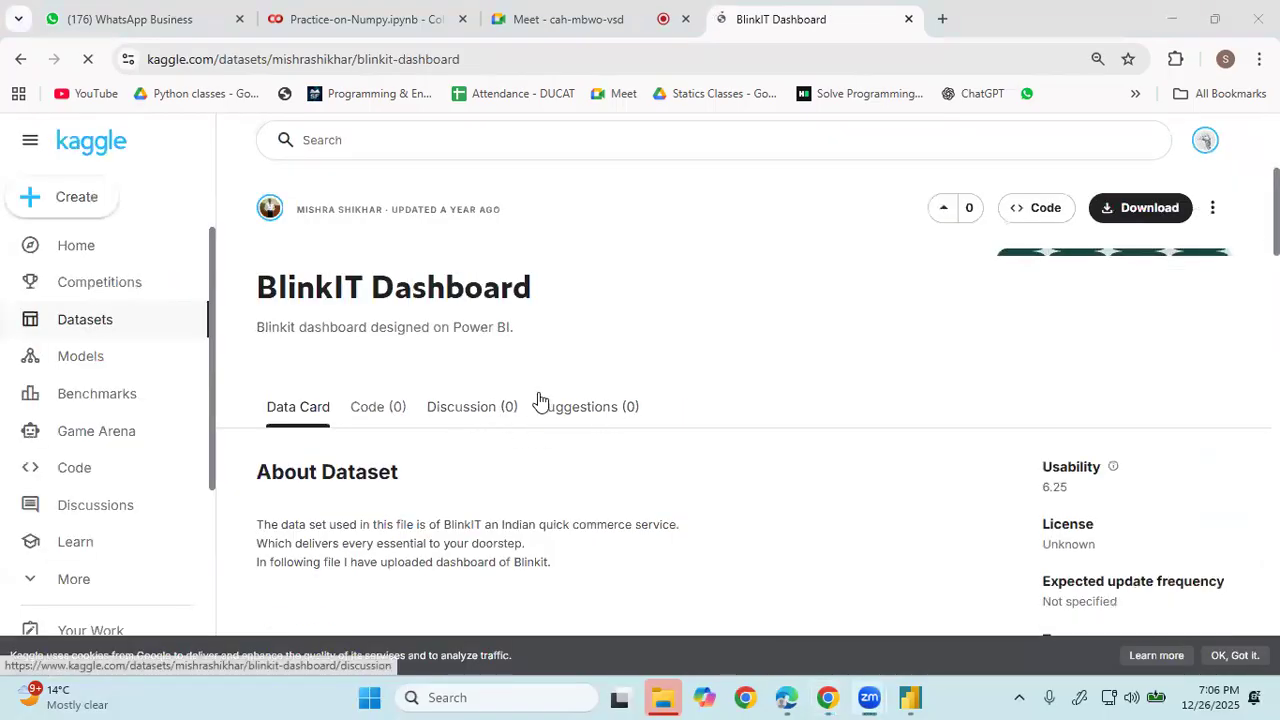
pyautogui.scroll(-2, 571, 400)
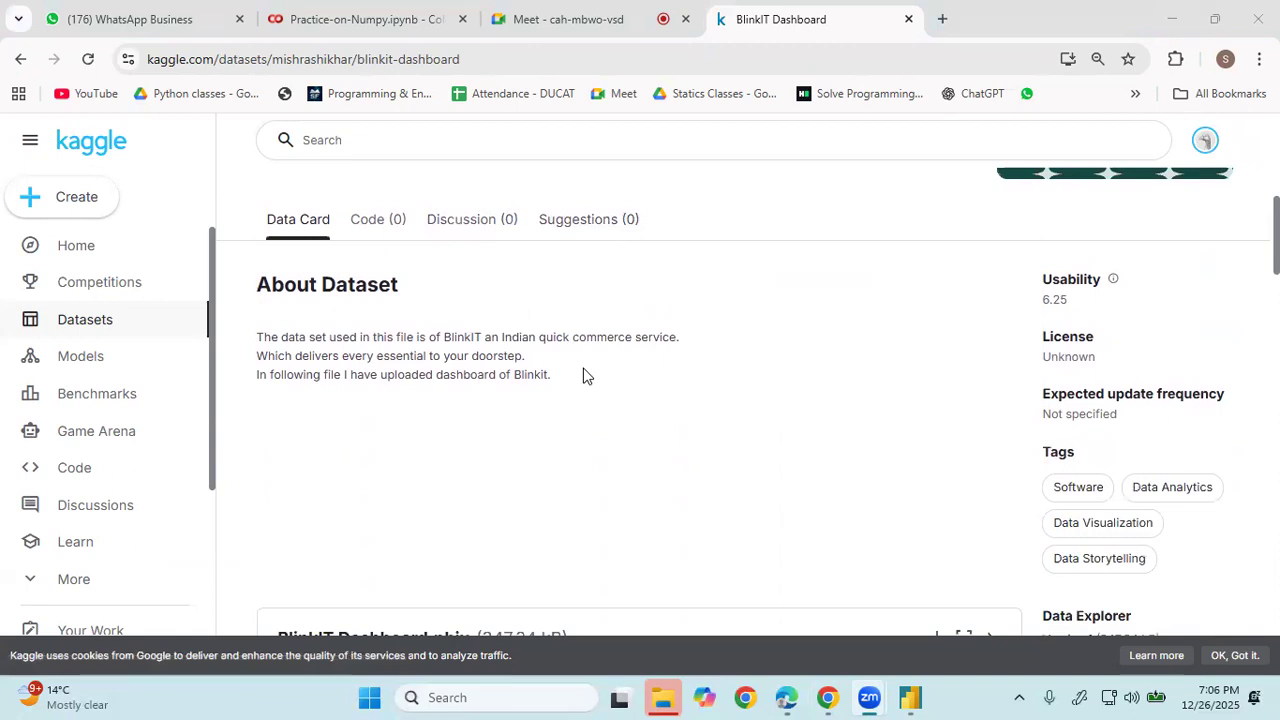
pyautogui.scroll(2, 586, 377)
pyautogui.scroll(-3, 586, 380)
pyautogui.scroll(-10, 583, 390)
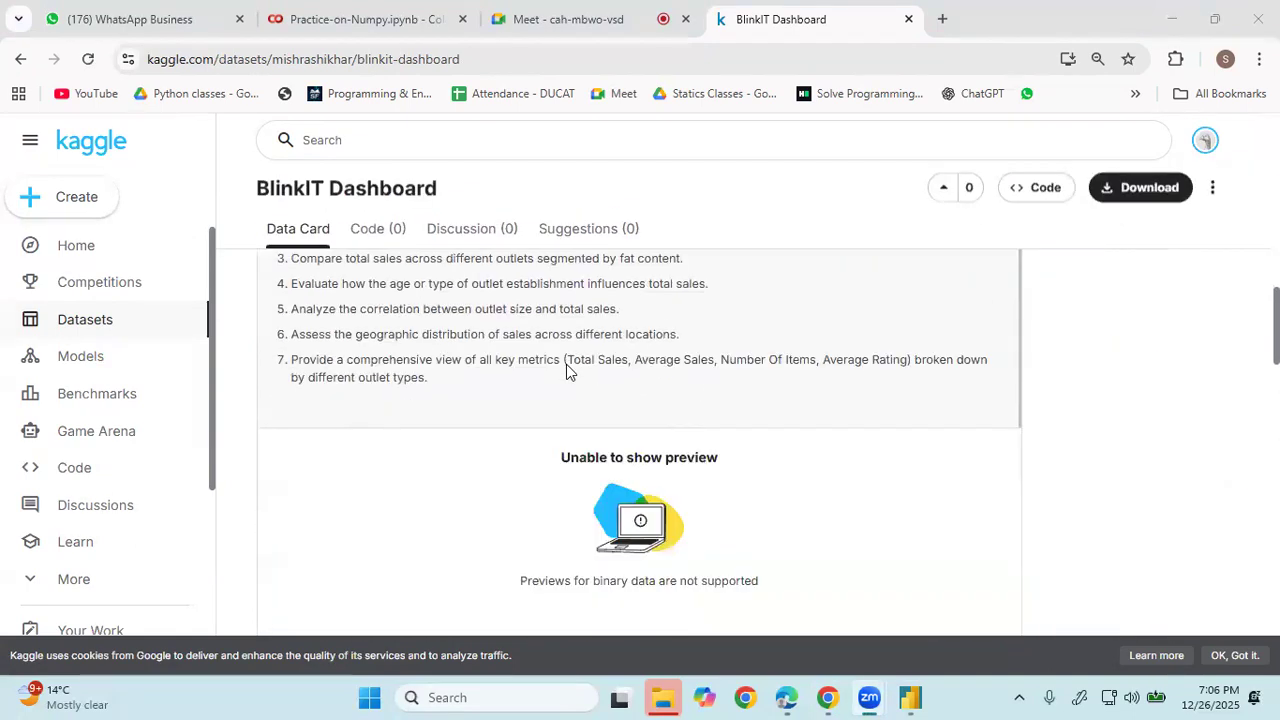
pyautogui.scroll(-8, 740, 385)
pyautogui.scroll(12, 1005, 400)
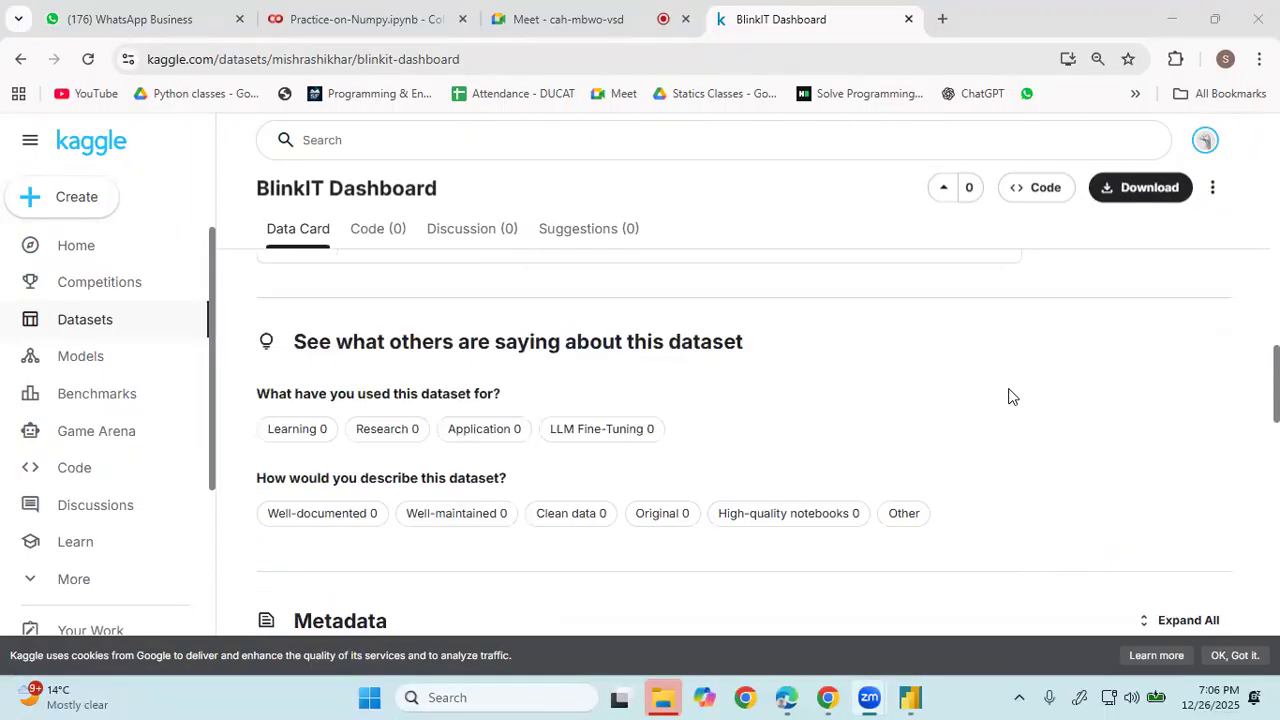
pyautogui.scroll(2, 1003, 405)
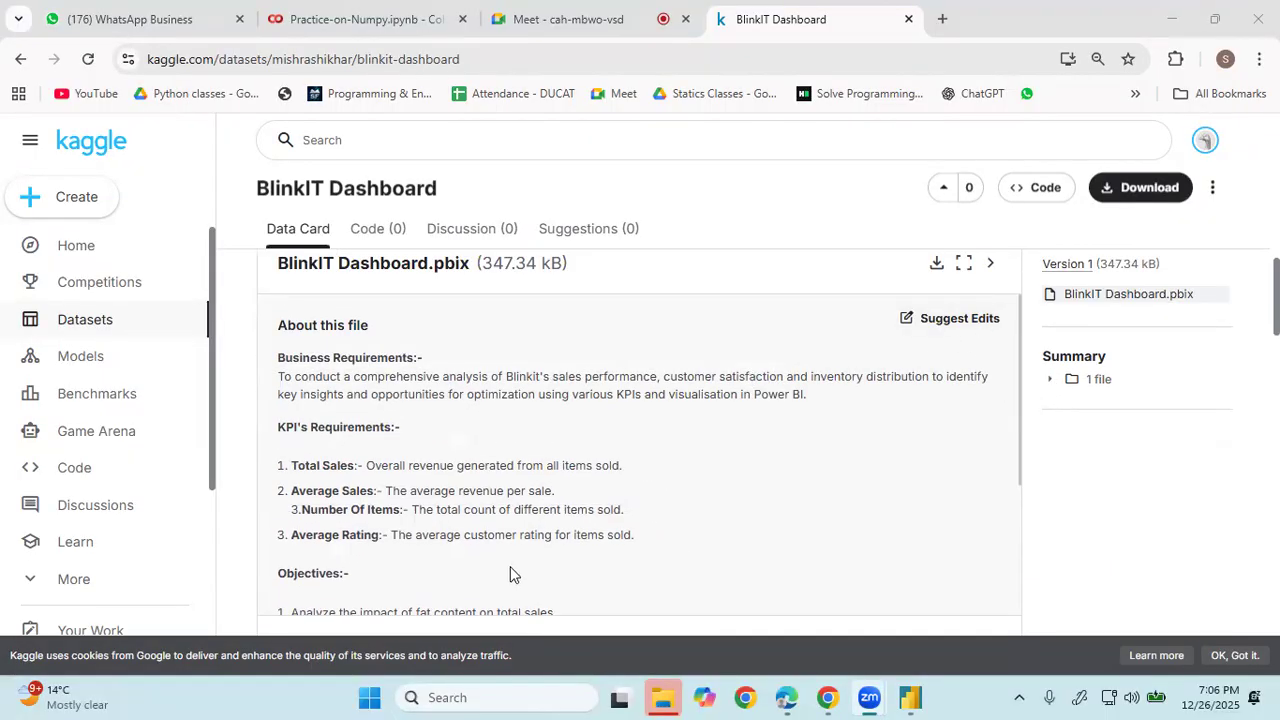
pyautogui.scroll(-10, 510, 574)
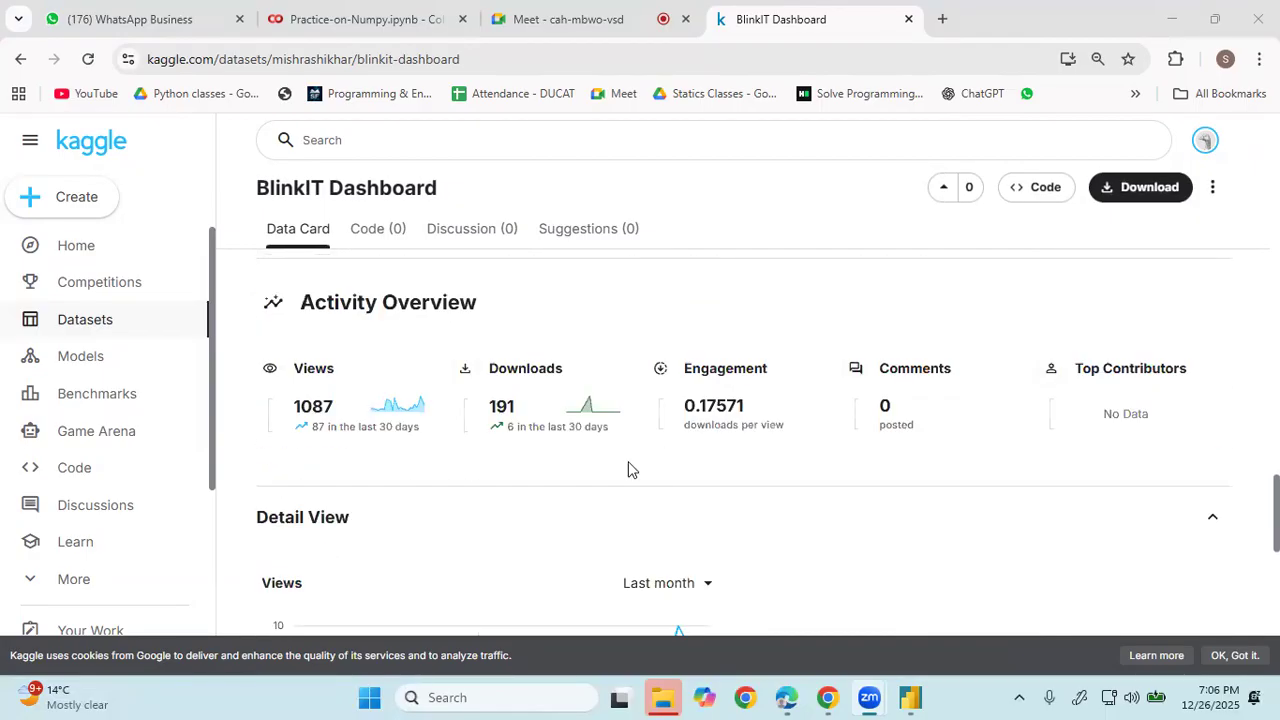
pyautogui.scroll(-6, 628, 468)
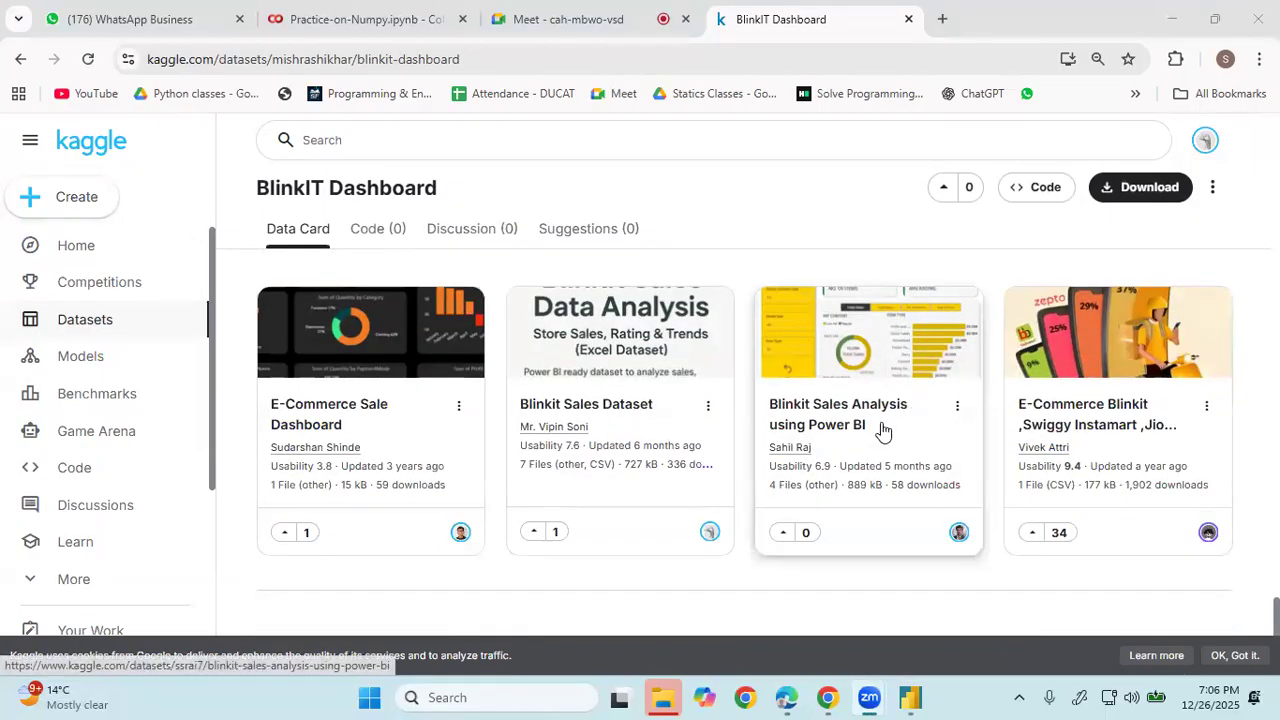
# - Open the related dataset "Blinkit Sales Analysis using Power BI" and view its Code section and Data Card
pyautogui.click(875, 432)
pyautogui.scroll(-3, 844, 414)
pyautogui.scroll(3, 844, 414)
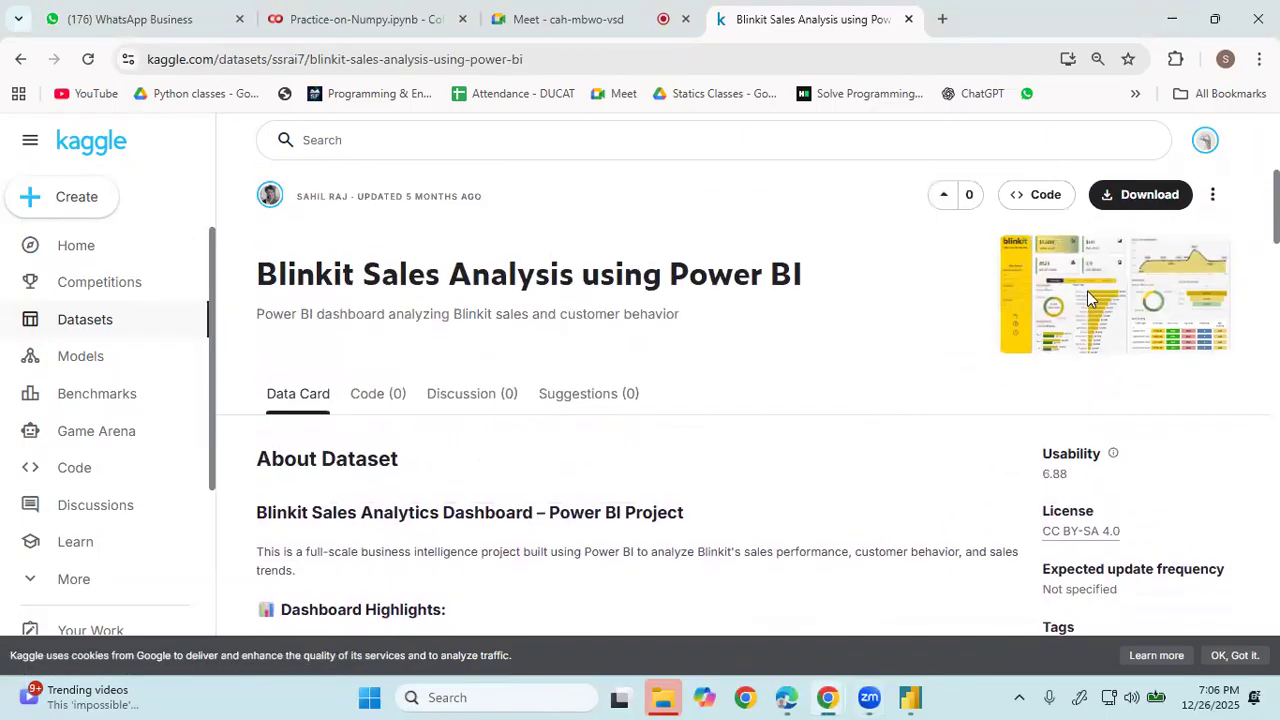
pyautogui.click(390, 400)
pyautogui.click(305, 405)
pyautogui.scroll(-2, 560, 400)
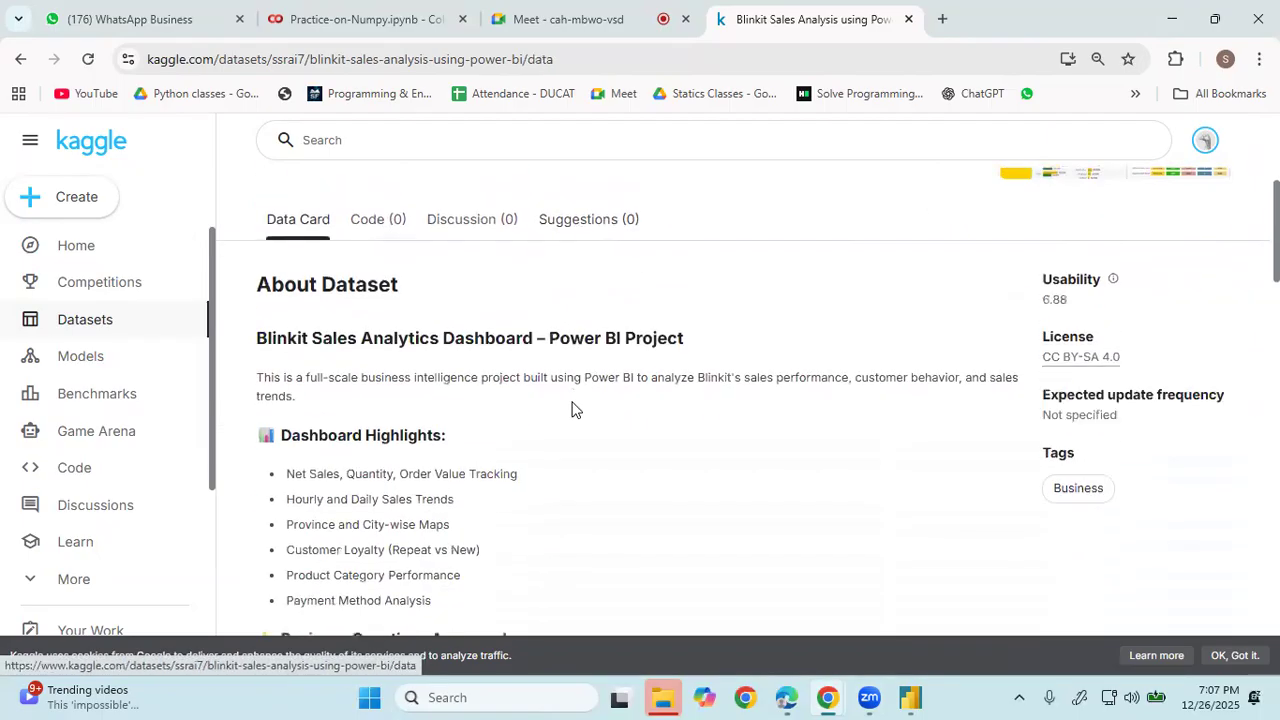
# - Examine the preview of the Blinkit dashboard screenshot, including its KPI cards, filter panel and outlet charts
pyautogui.scroll(-6, 565, 415)
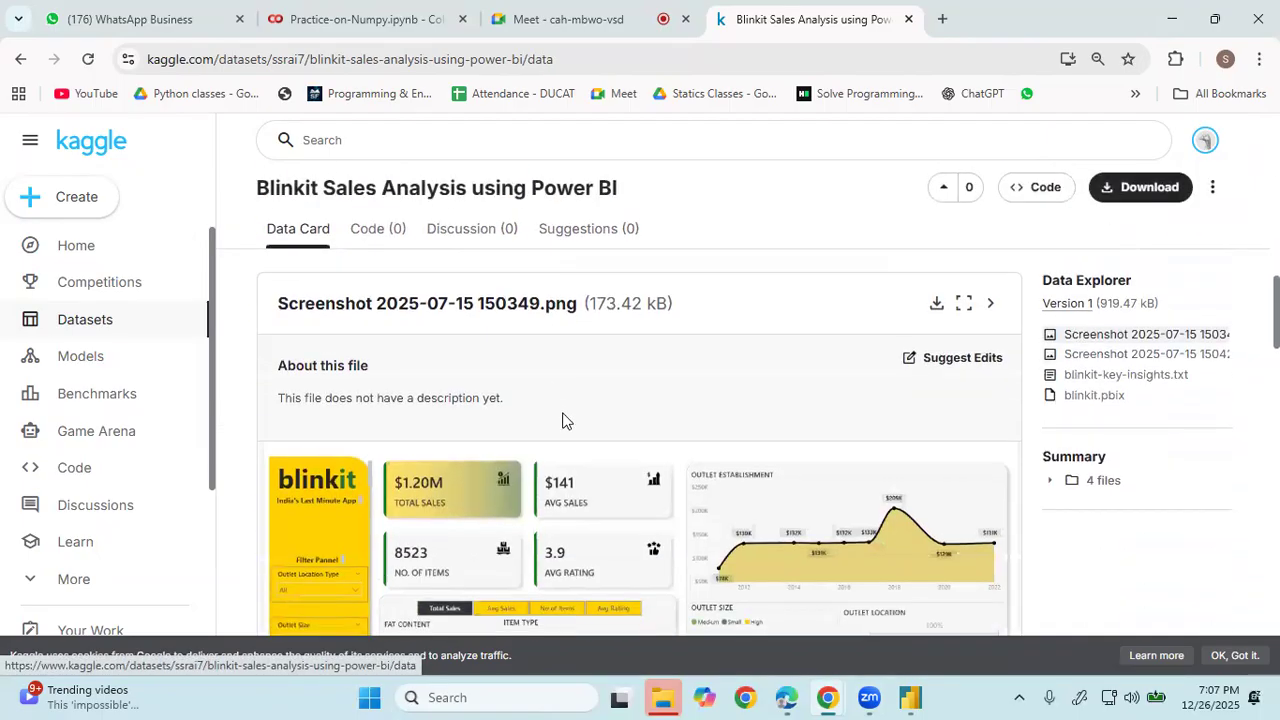
pyautogui.scroll(-5, 880, 435)
pyautogui.scroll(5, 879, 437)
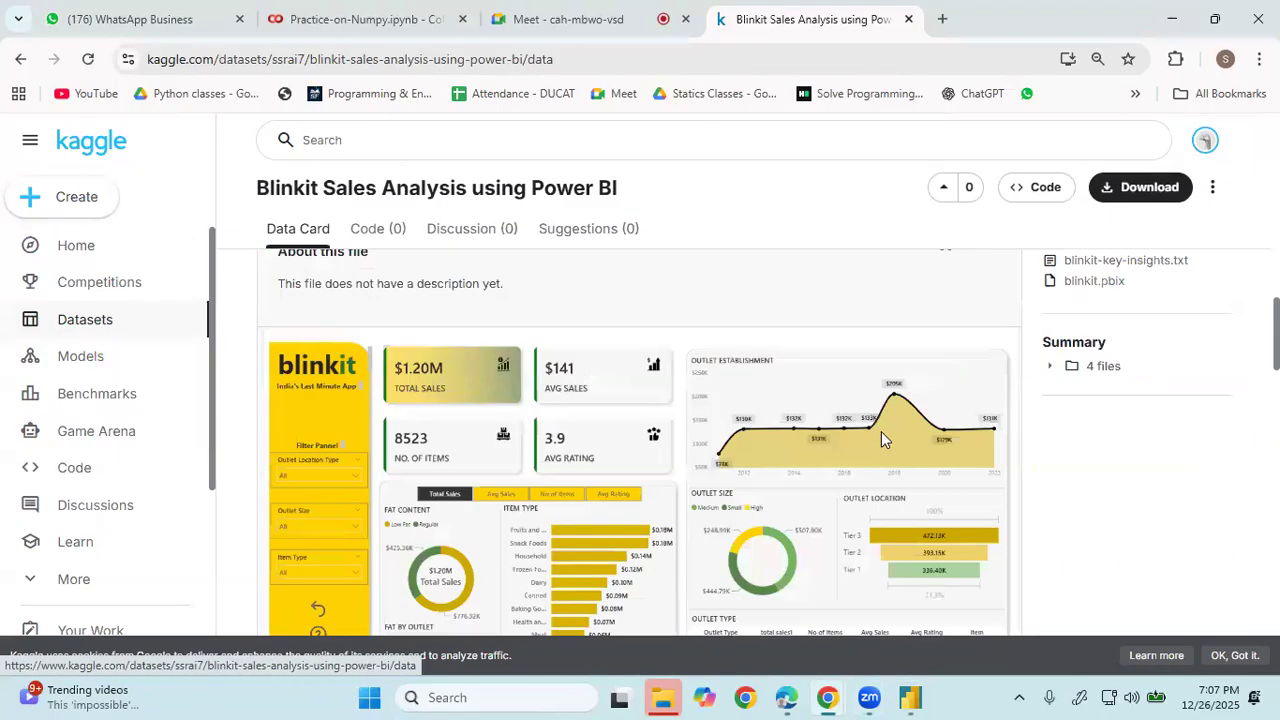
pyautogui.scroll(-1, 881, 431)
pyautogui.scroll(2, 883, 432)
pyautogui.scroll(-3, 885, 426)
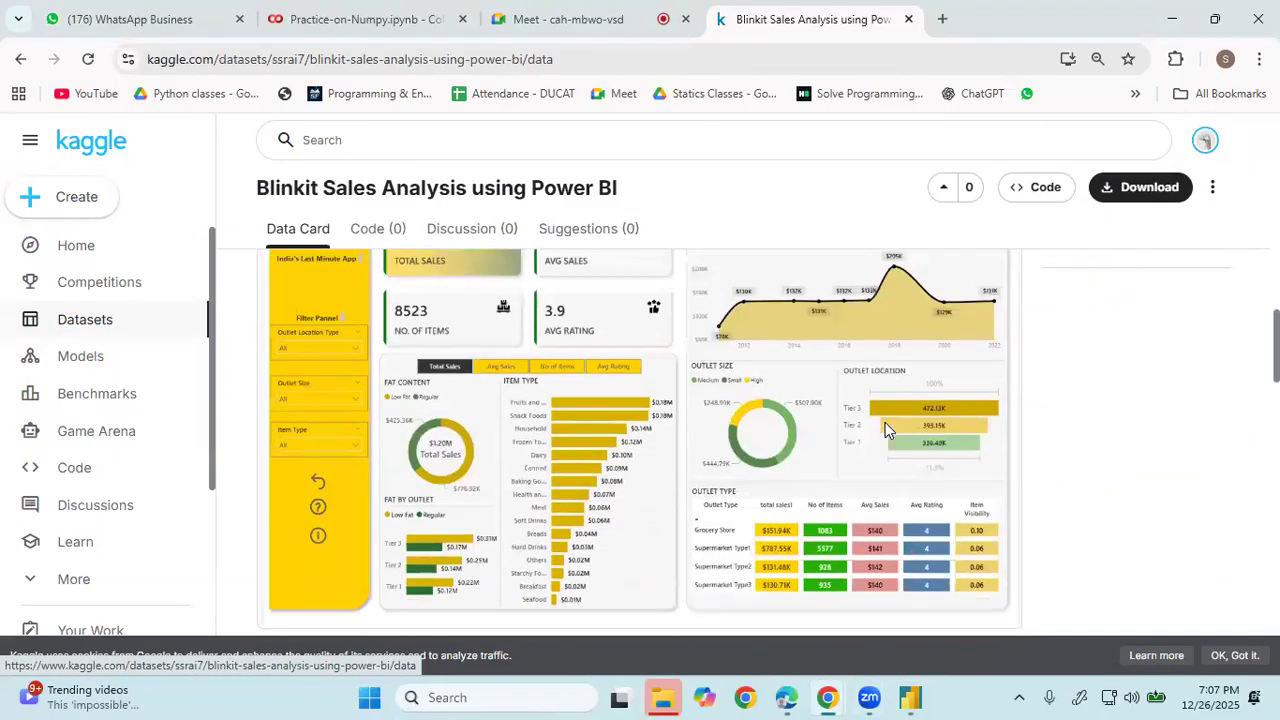
pyautogui.scroll(2, 377, 508)
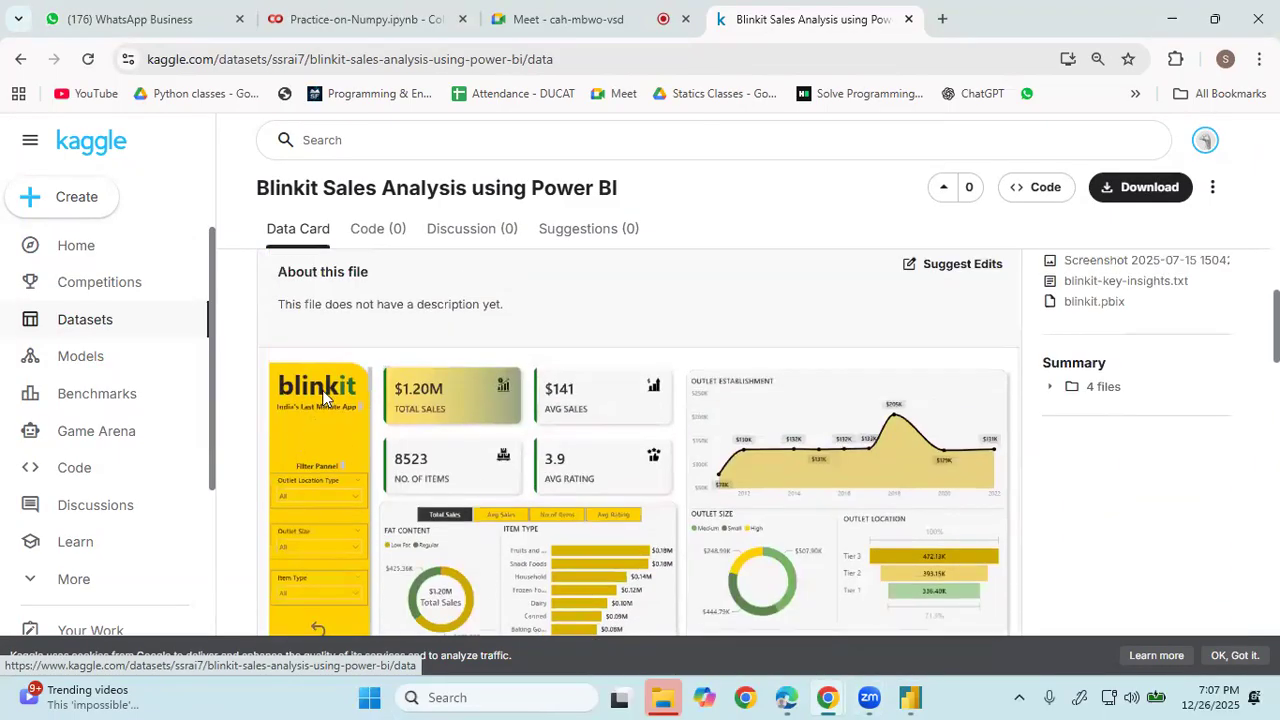
pyautogui.scroll(-5, 911, 488)
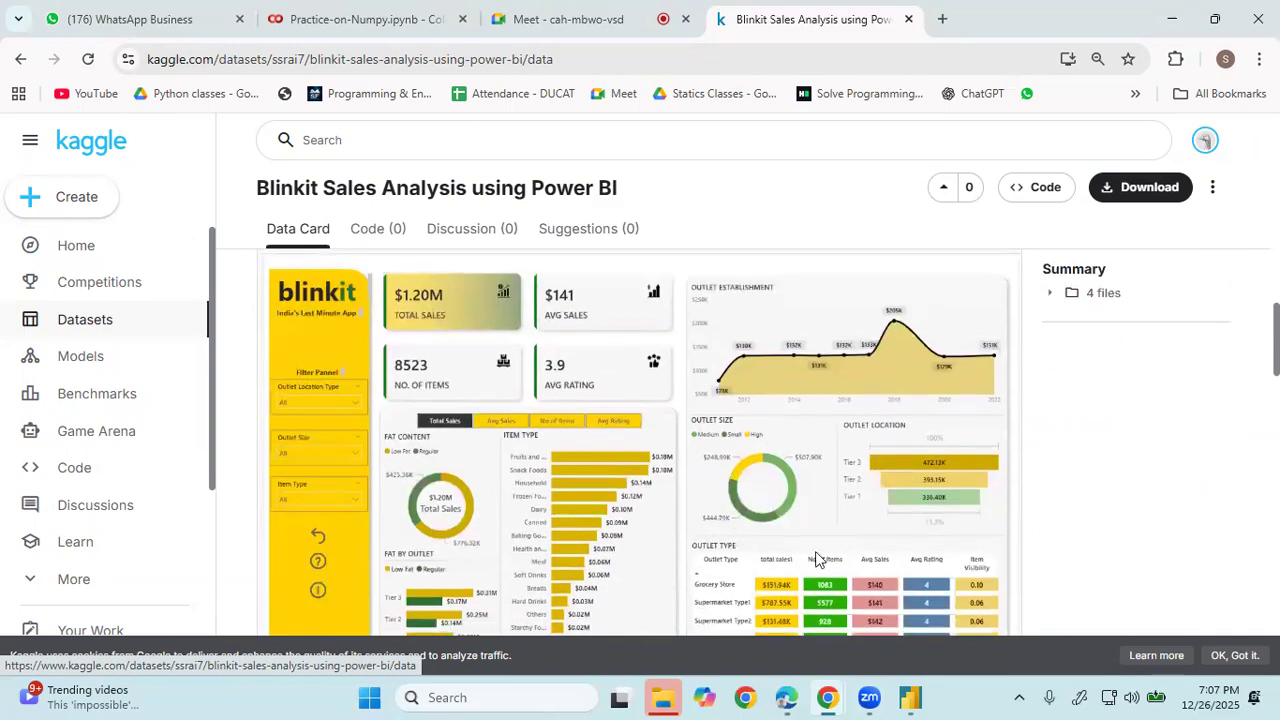
pyautogui.scroll(-2, 790, 530)
pyautogui.scroll(10, 791, 532)
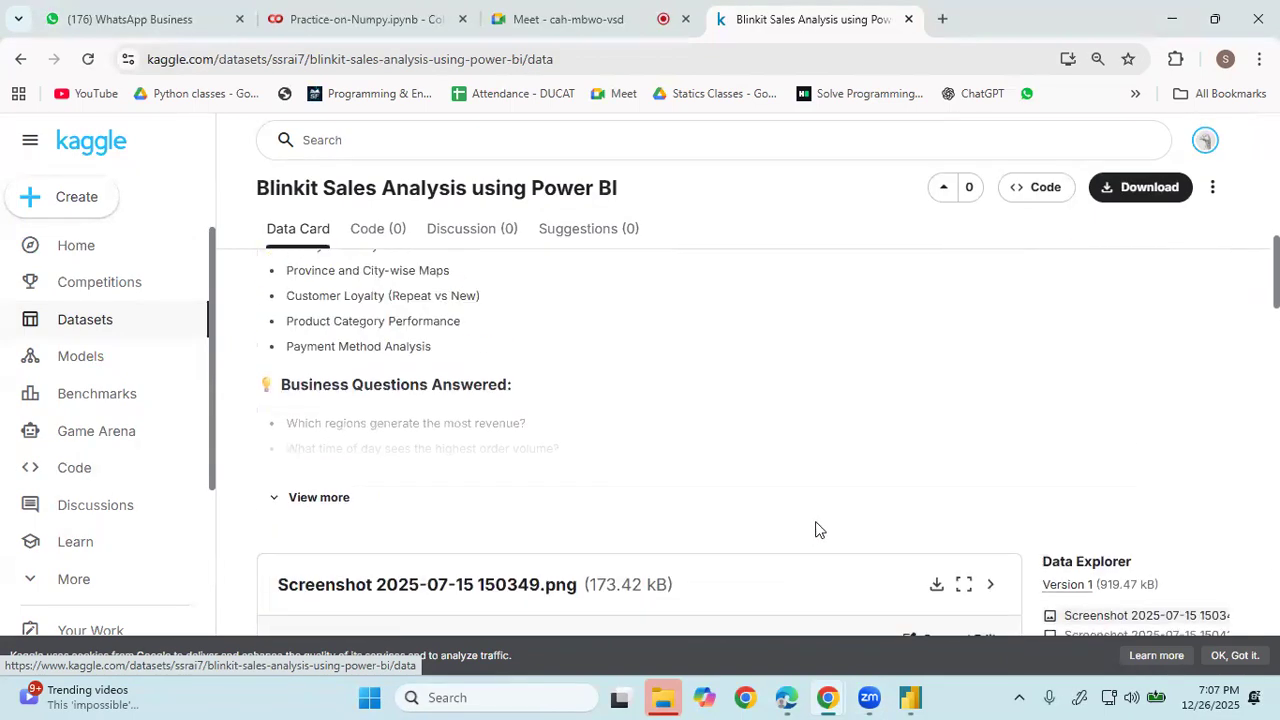
pyautogui.scroll(-2, 830, 525)
pyautogui.scroll(-2, 847, 505)
pyautogui.scroll(2, 930, 480)
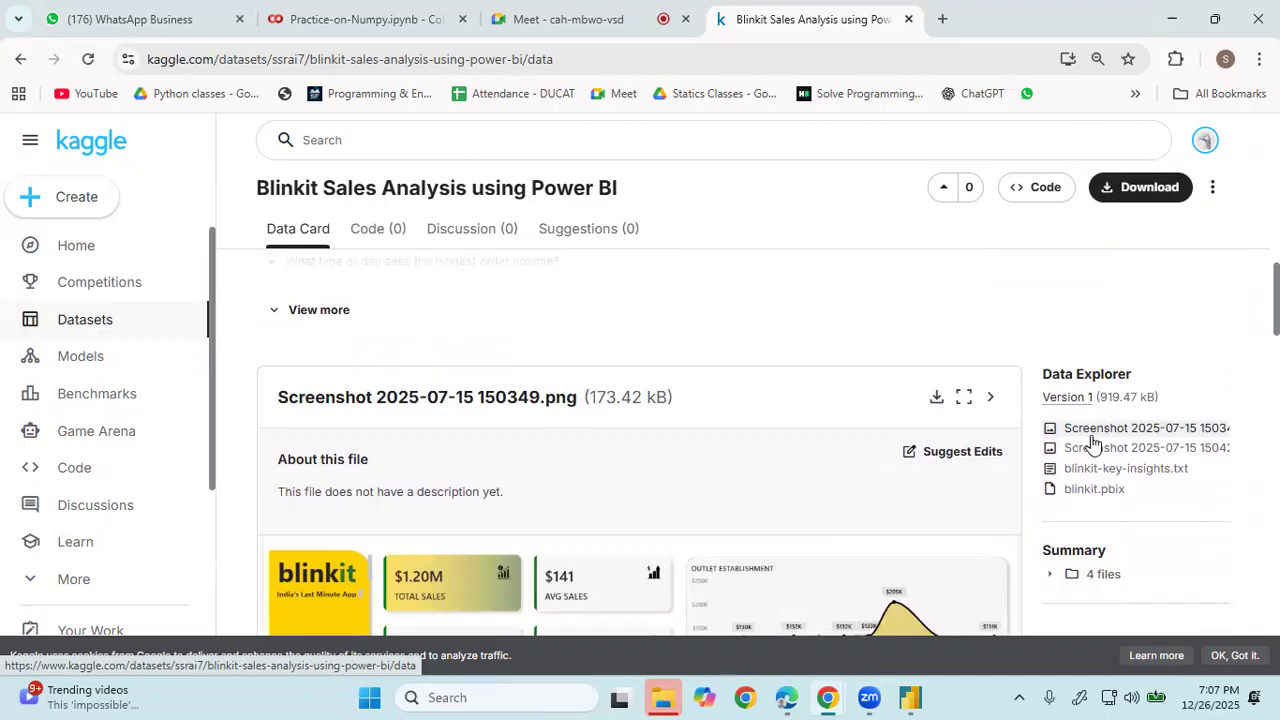
# - Preview blinkit-key-insights.txt and the two dashboard screenshots in the Data Explorer, and return to the start of the Data Card
pyautogui.click(1120, 468)
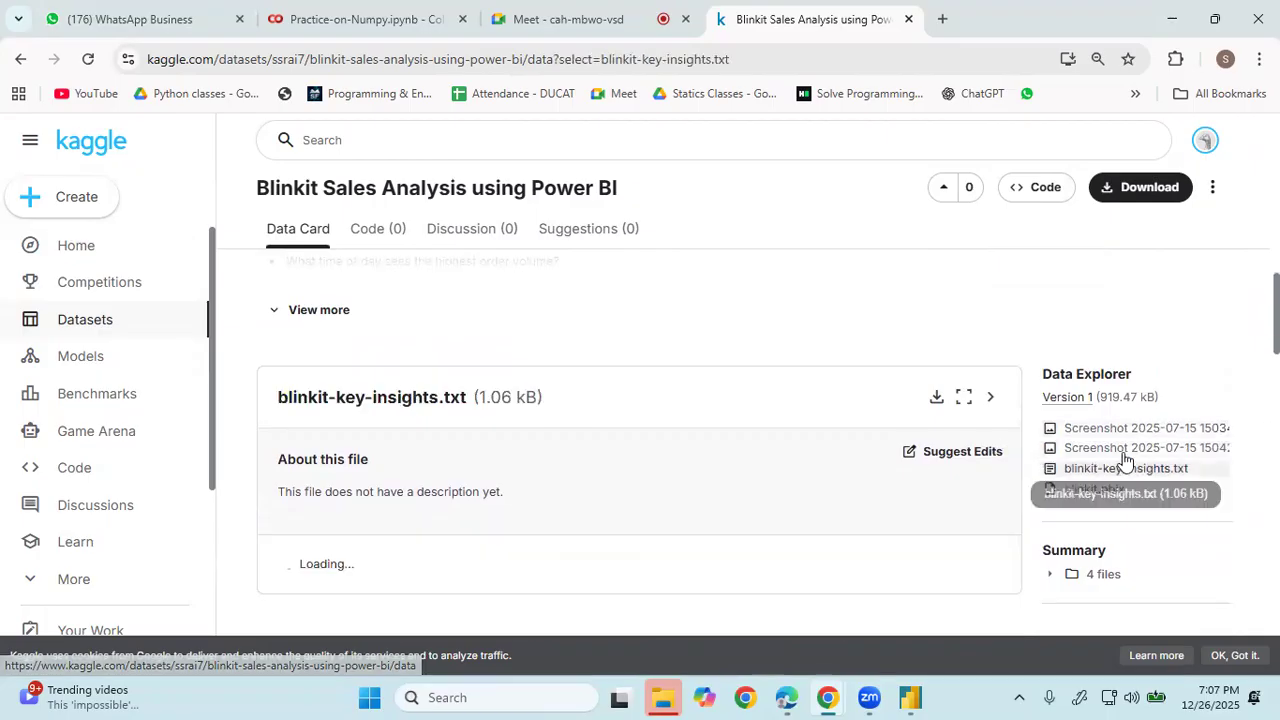
pyautogui.click(1122, 456)
pyautogui.click(1120, 430)
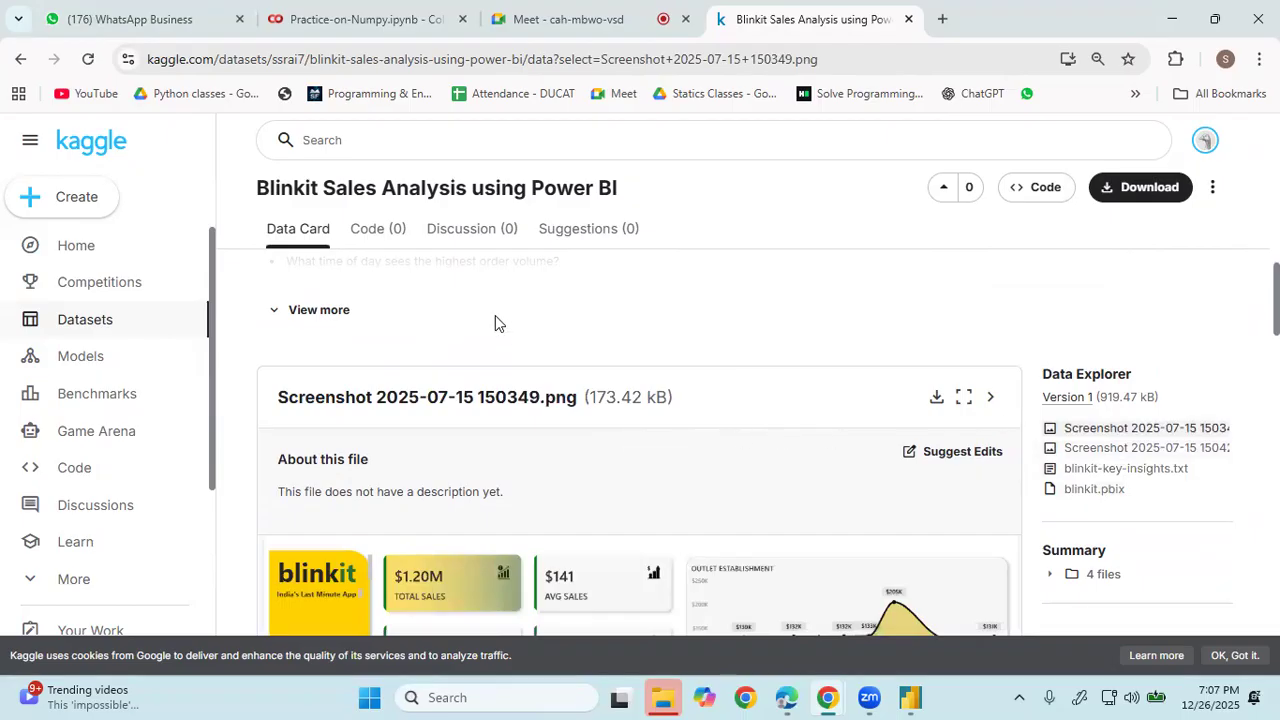
pyautogui.click(290, 229)
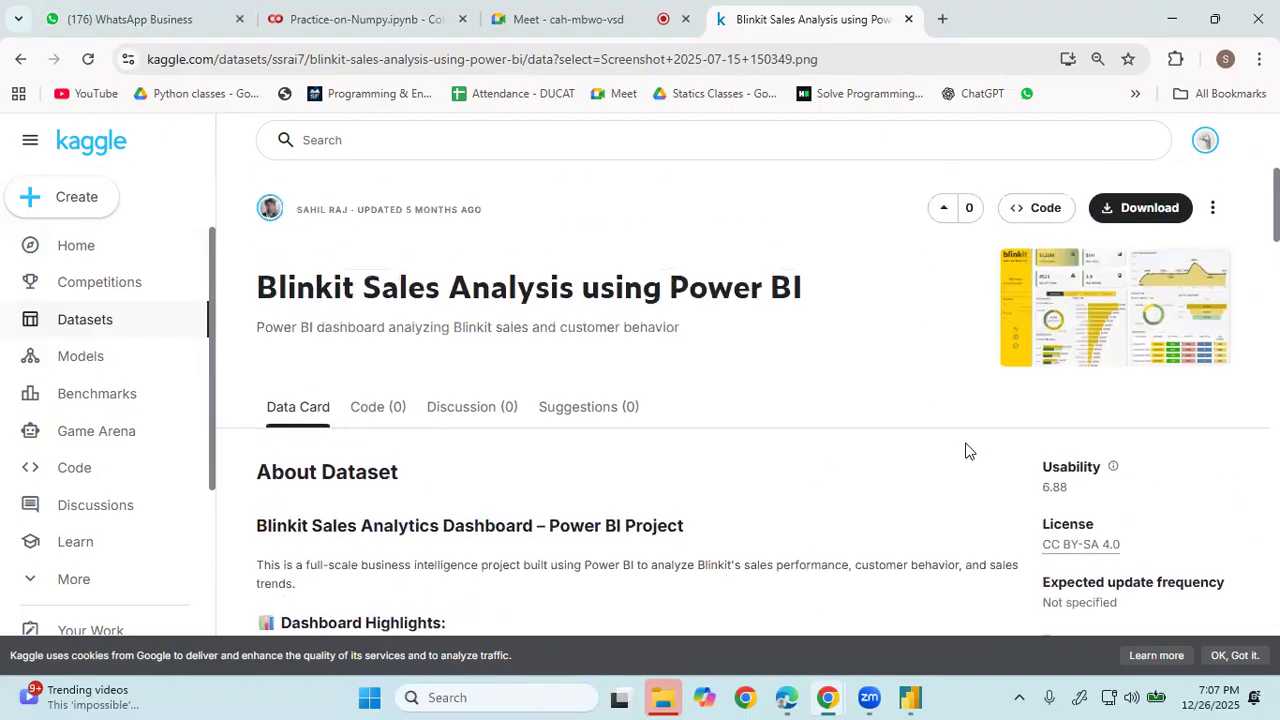
# - Expand the full description on the Data Card and read its business questions, tools used and dashboard preview
pyautogui.scroll(-1, 330, 365)
pyautogui.scroll(-1, 400, 514)
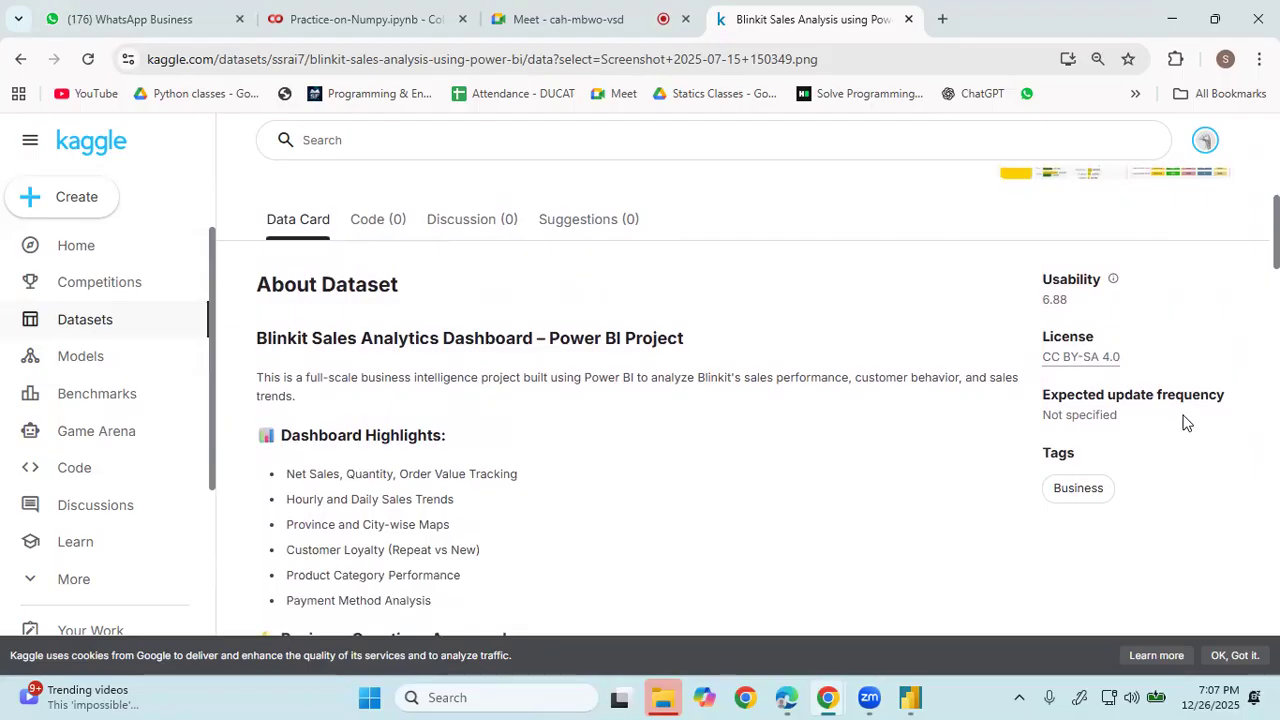
pyautogui.scroll(1, 366, 342)
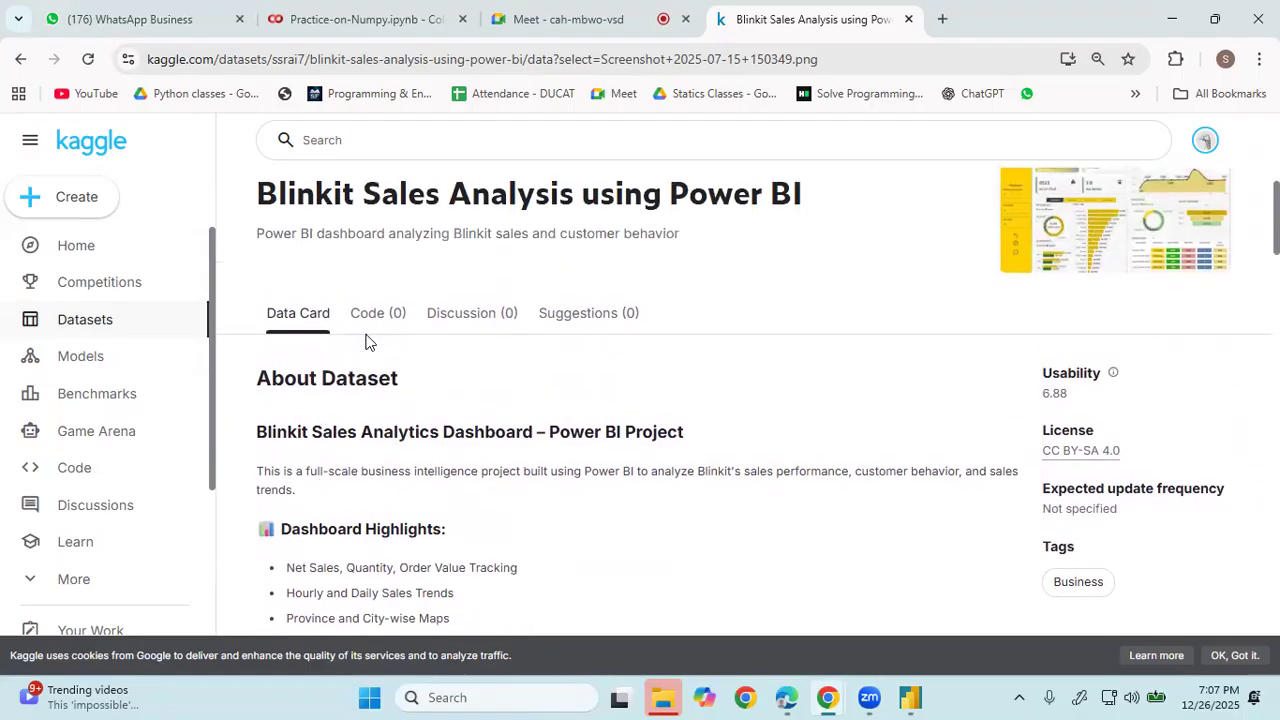
pyautogui.click(307, 330)
pyautogui.scroll(-5, 583, 456)
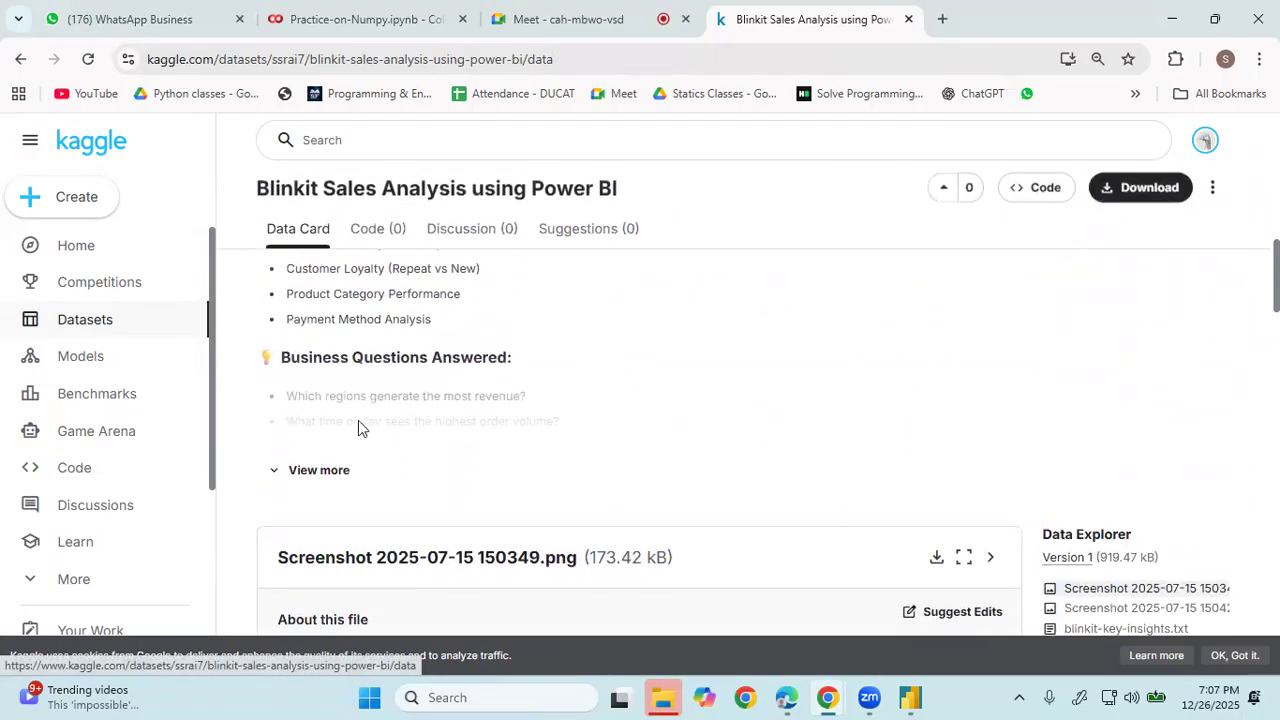
pyautogui.click(285, 470)
pyautogui.scroll(-3, 500, 440)
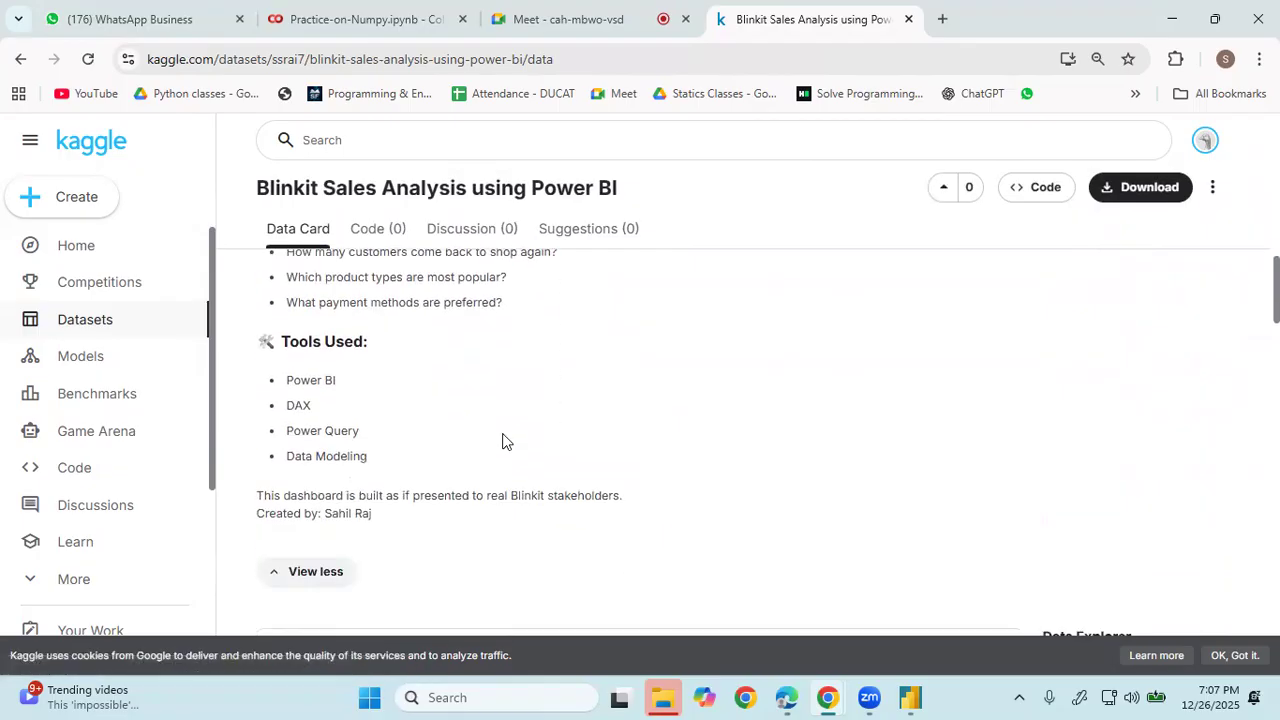
pyautogui.scroll(-2, 1000, 506)
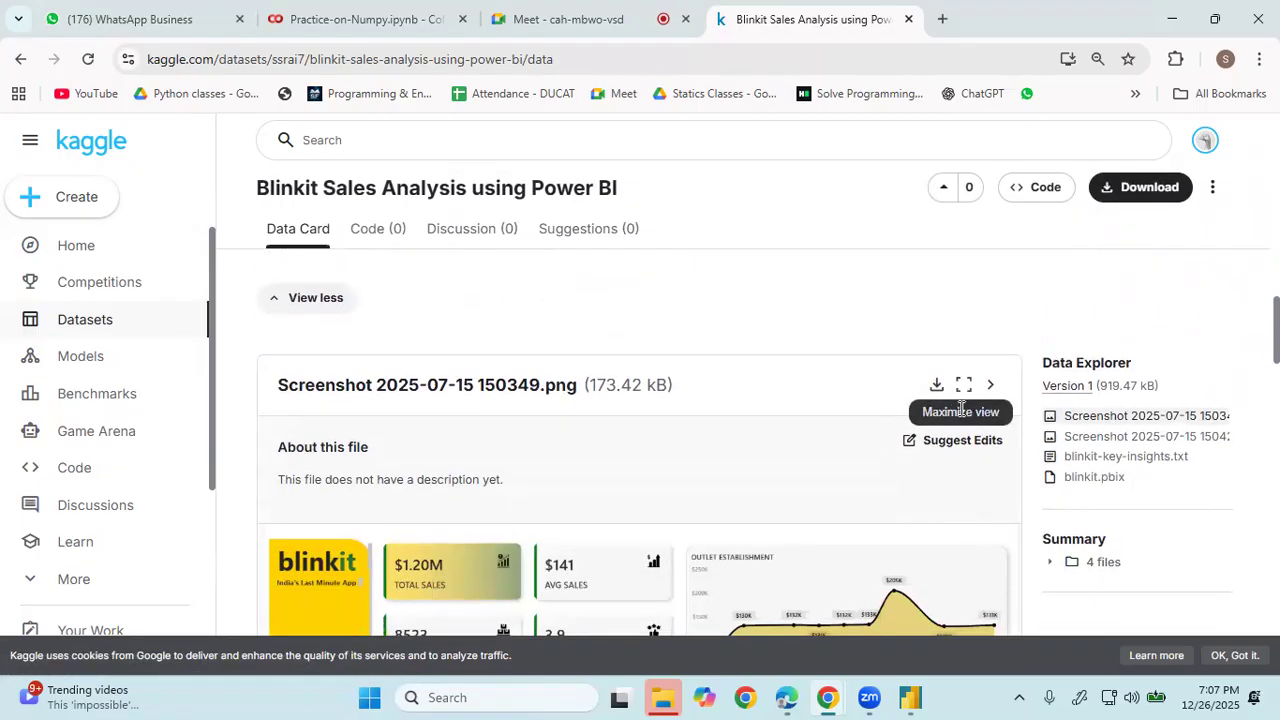
pyautogui.scroll(2, 790, 436)
pyautogui.scroll(-4, 930, 435)
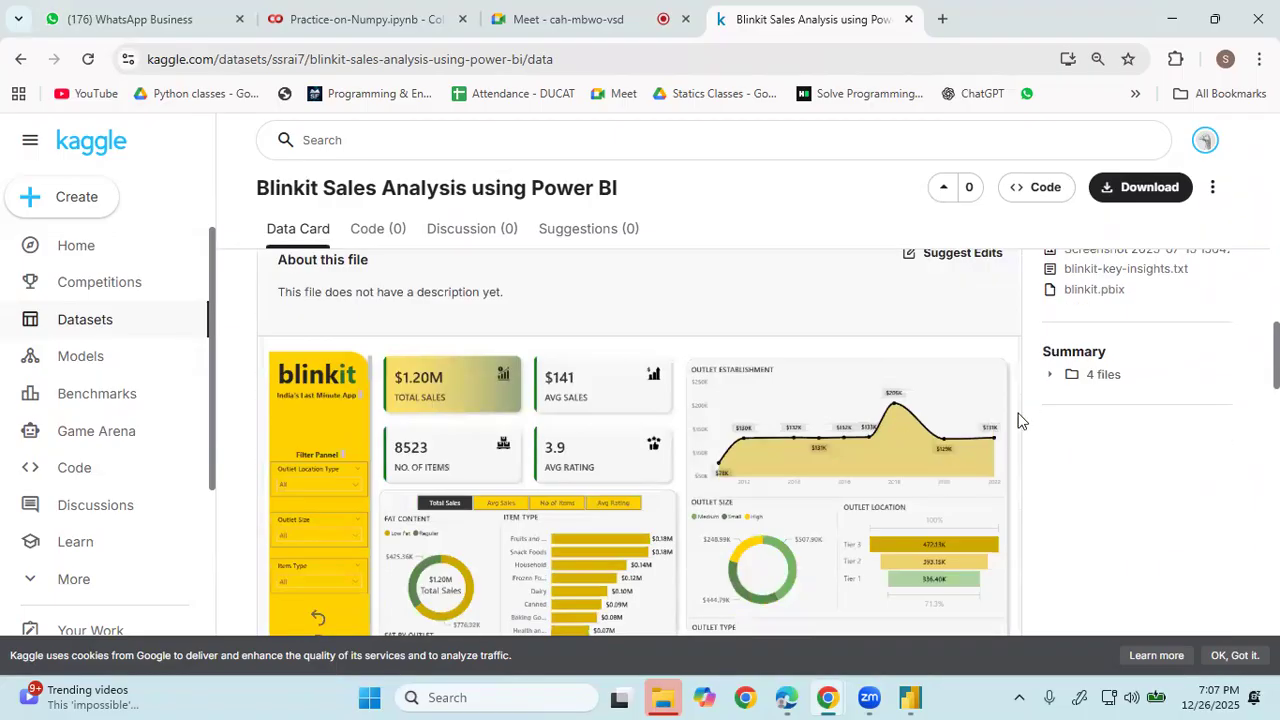
pyautogui.scroll(1, 1018, 420)
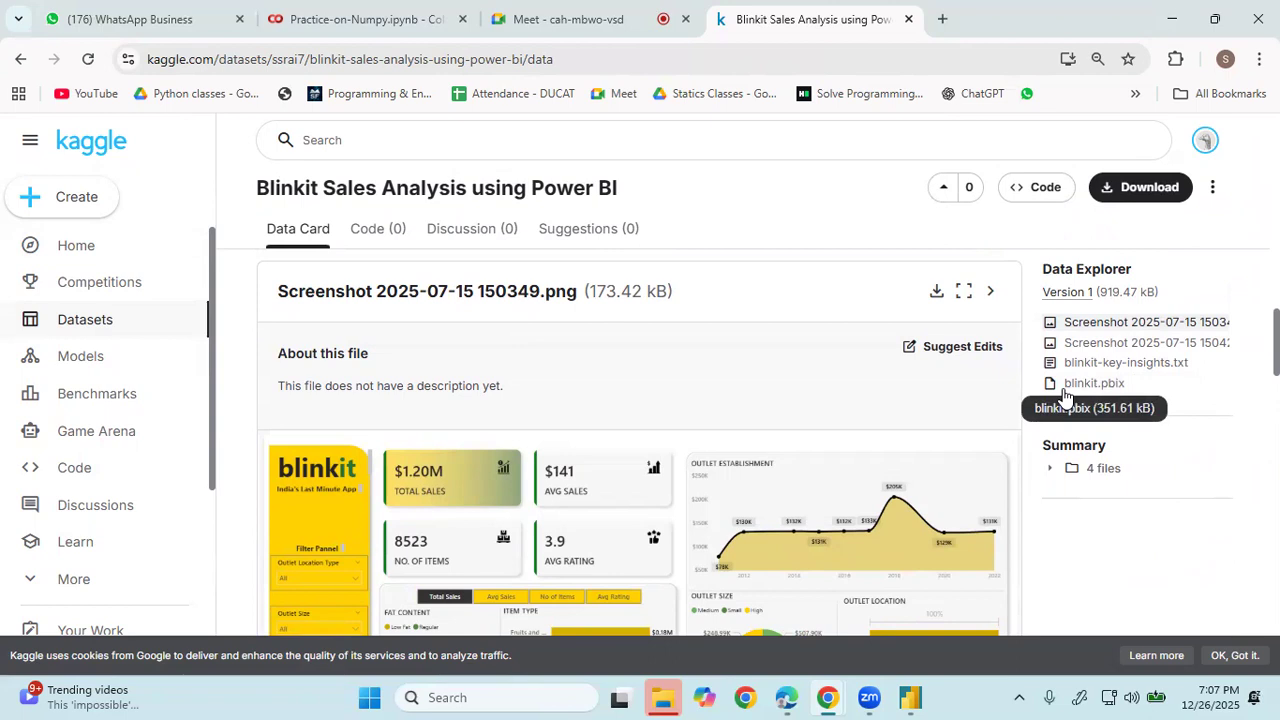
# - Select blinkit.pbix in the Data Explorer, look through the rest of its page, and return to the dataset title
pyautogui.click(1066, 390)
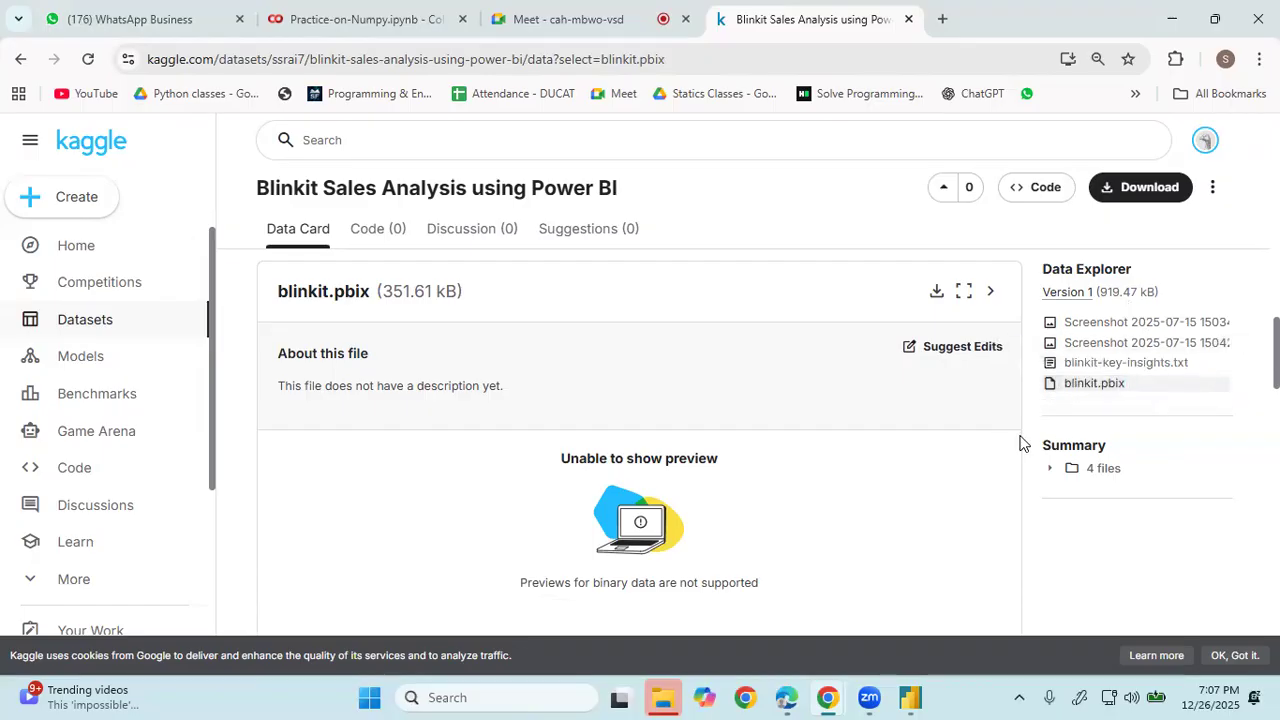
pyautogui.scroll(-5, 1046, 424)
pyautogui.scroll(5, 1046, 424)
pyautogui.scroll(-4, 1046, 424)
pyautogui.scroll(-10, 1046, 424)
pyautogui.scroll(-3, 1046, 424)
pyautogui.scroll(15, 1040, 418)
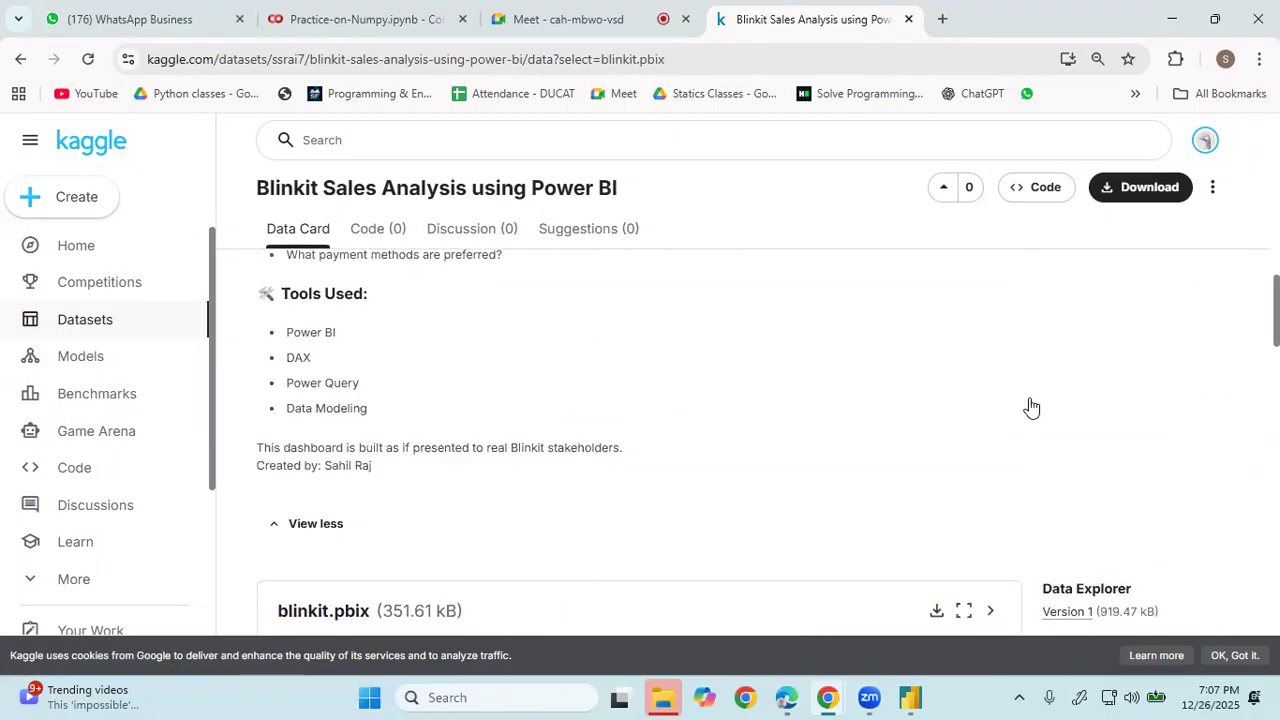
pyautogui.scroll(10, 1031, 407)
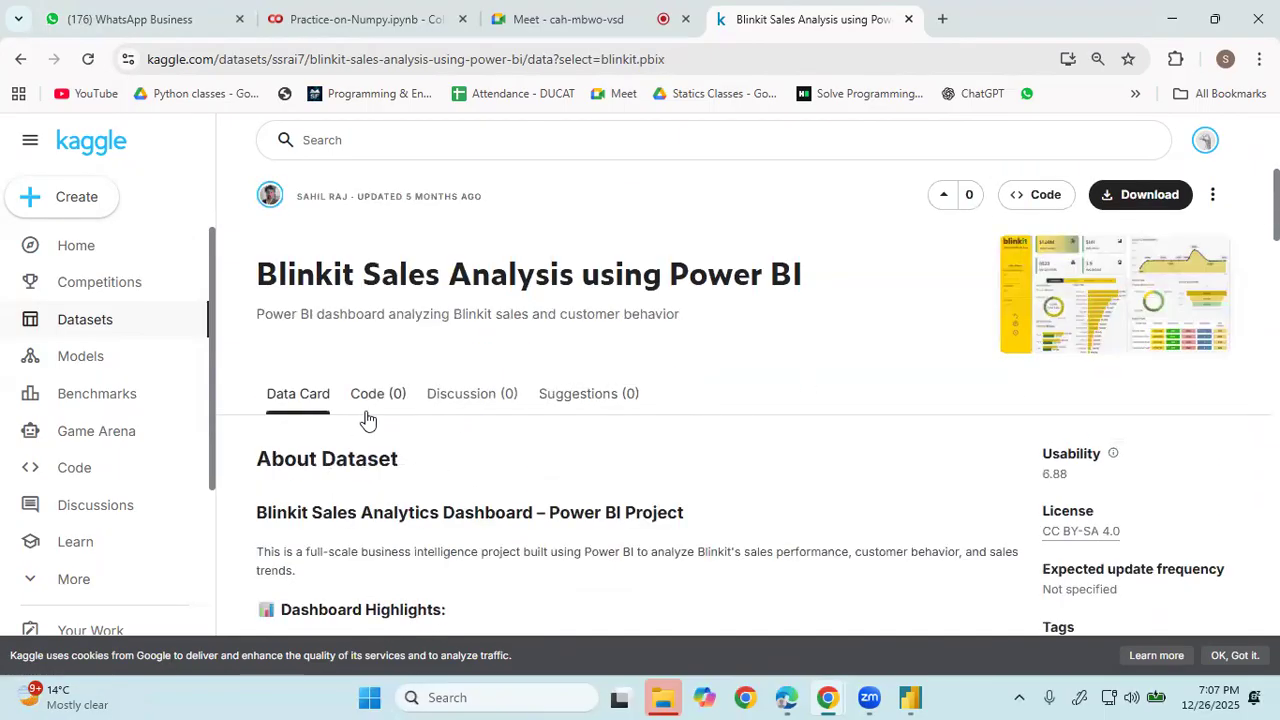
pyautogui.scroll(-3, 548, 390)
pyautogui.scroll(3, 555, 396)
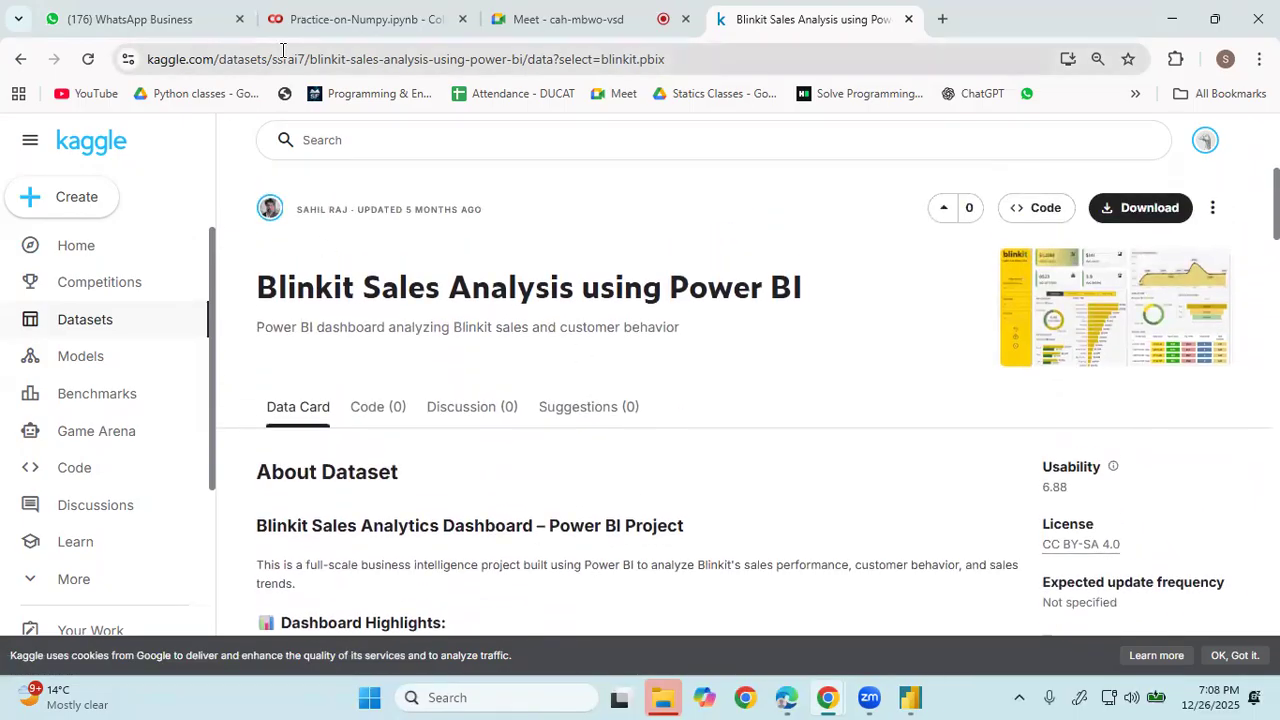
# - Look through the dataset page again down to the Similar Datasets section
pyautogui.click(283, 55)
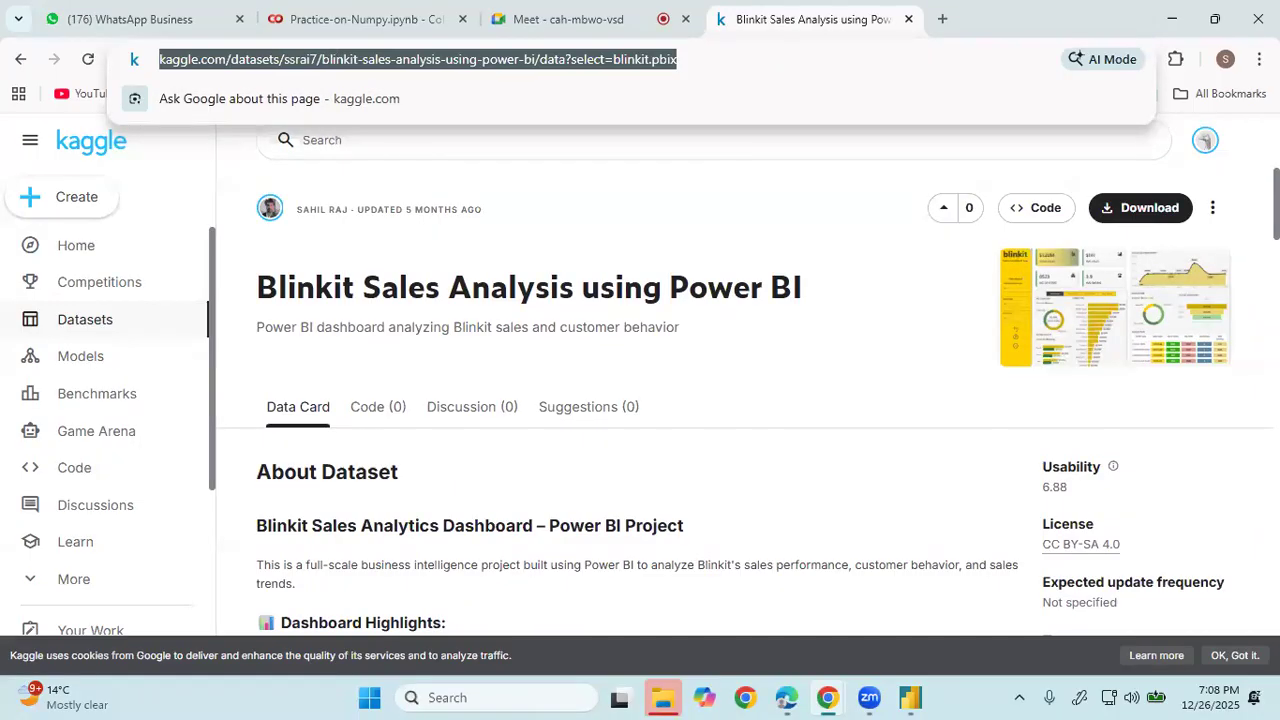
pyautogui.click(22, 64)
pyautogui.scroll(-6, 790, 288)
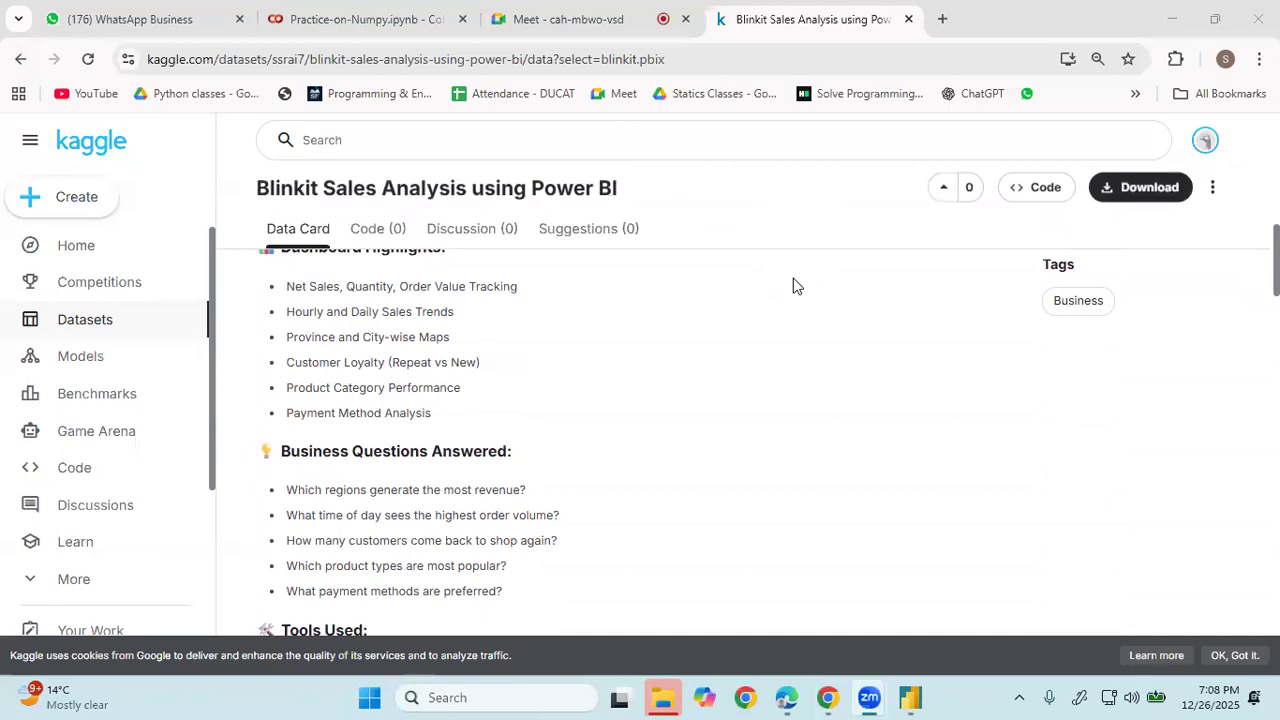
pyautogui.scroll(-4, 780, 300)
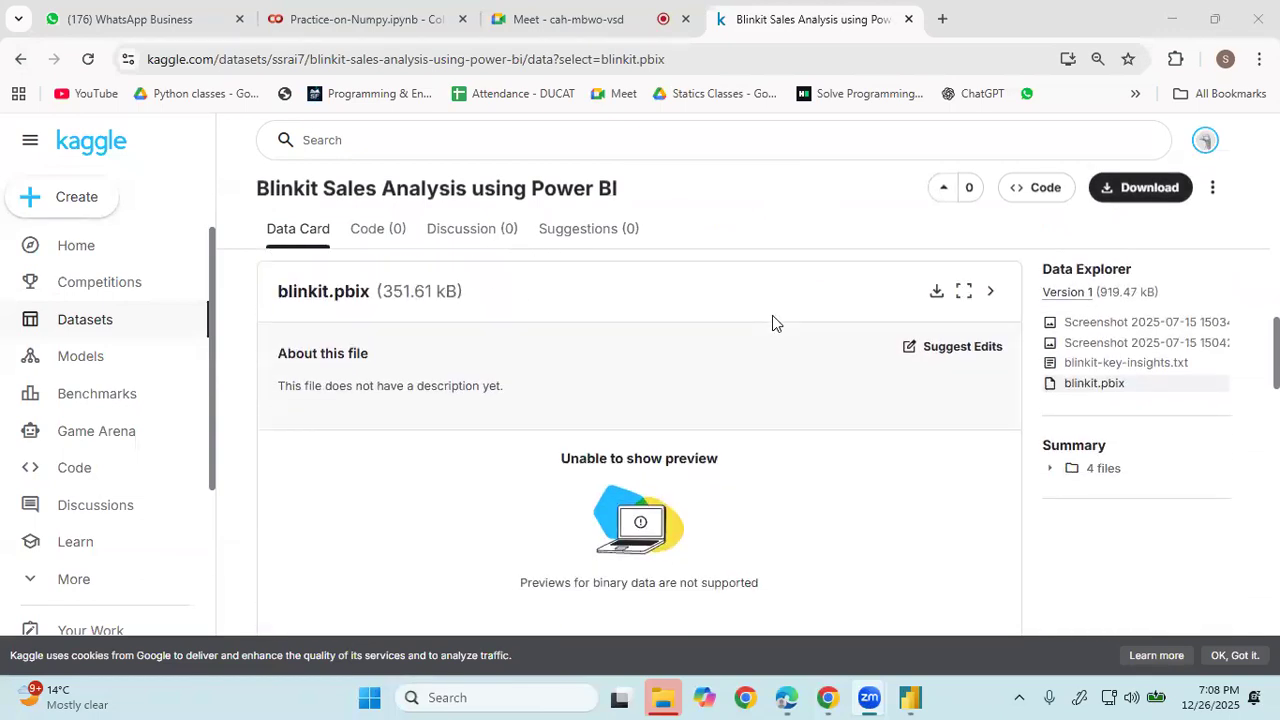
pyautogui.scroll(-15, 772, 324)
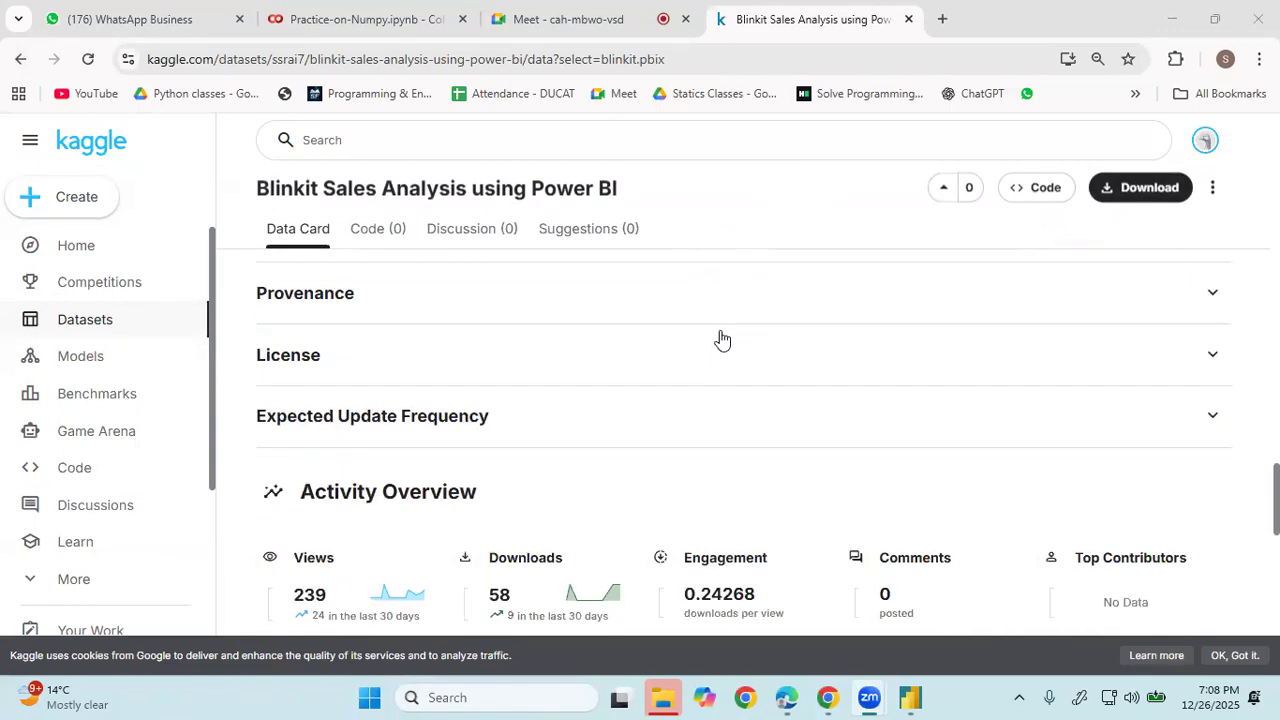
pyautogui.scroll(-5, 684, 344)
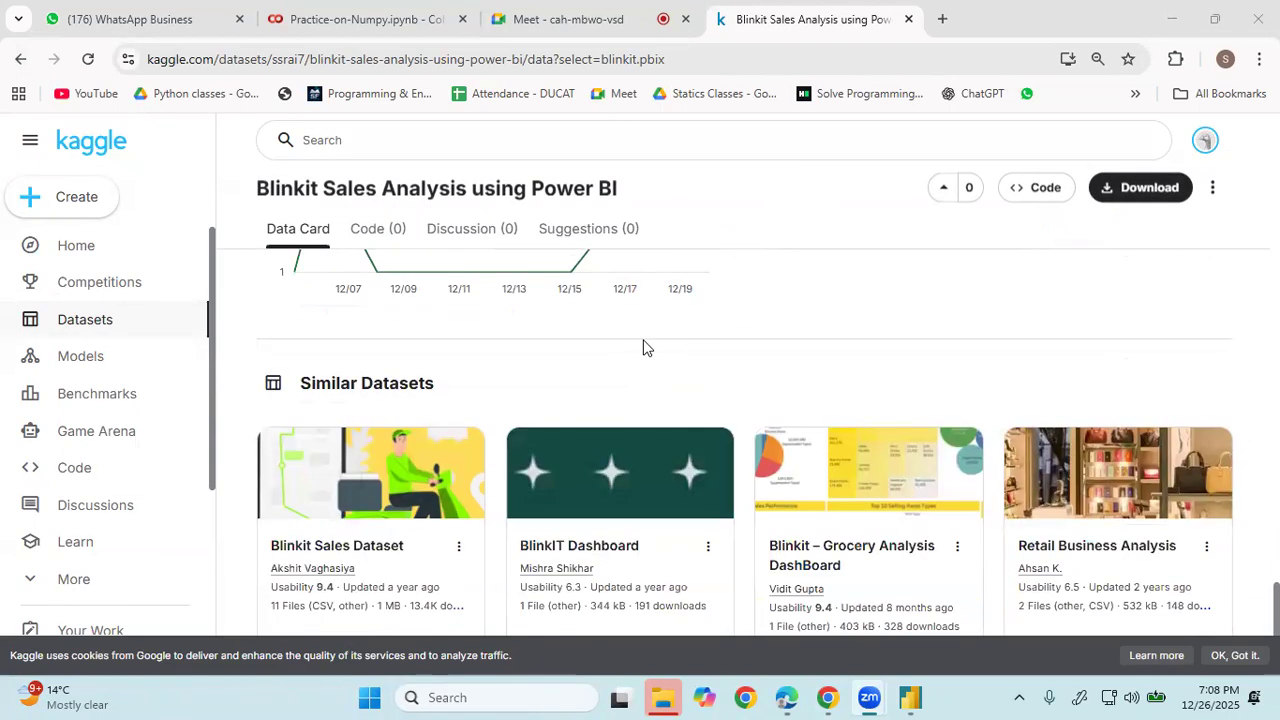
# - Reopen the dataset's Data Card and review its highlights, file preview, metadata and activity charts
pyautogui.click(20, 59)
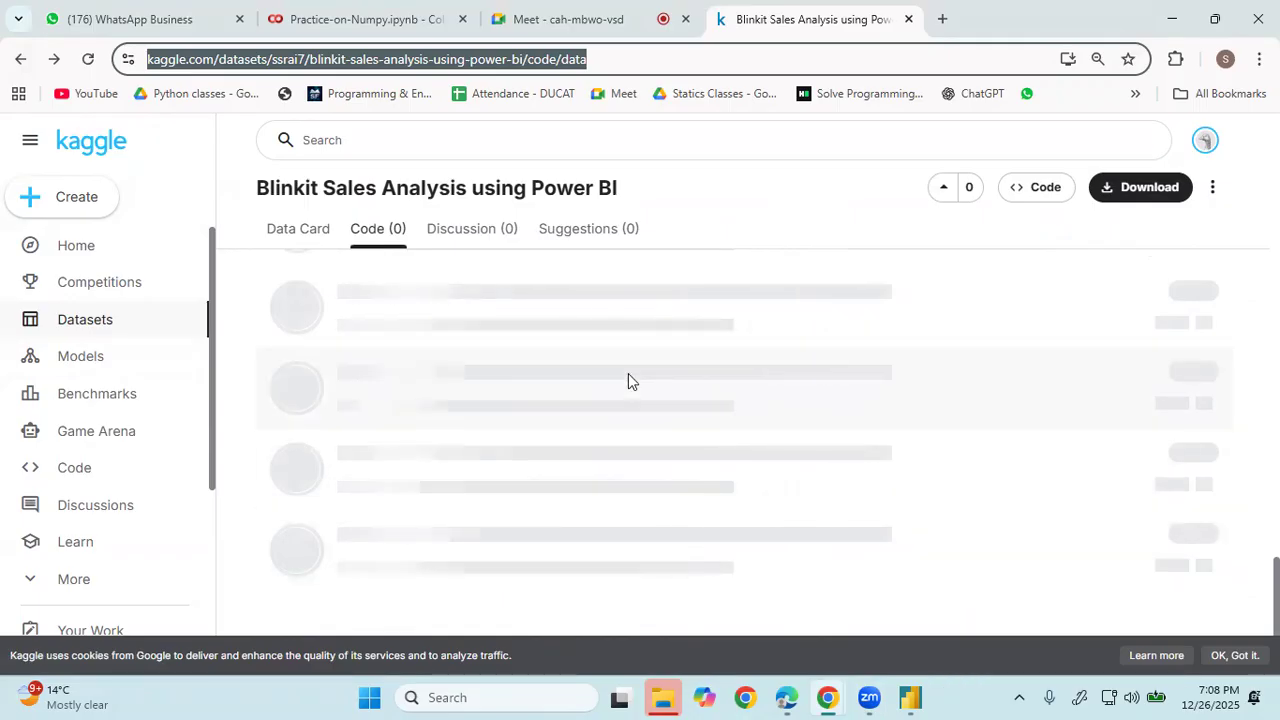
pyautogui.click(295, 232)
pyautogui.scroll(-3, 538, 306)
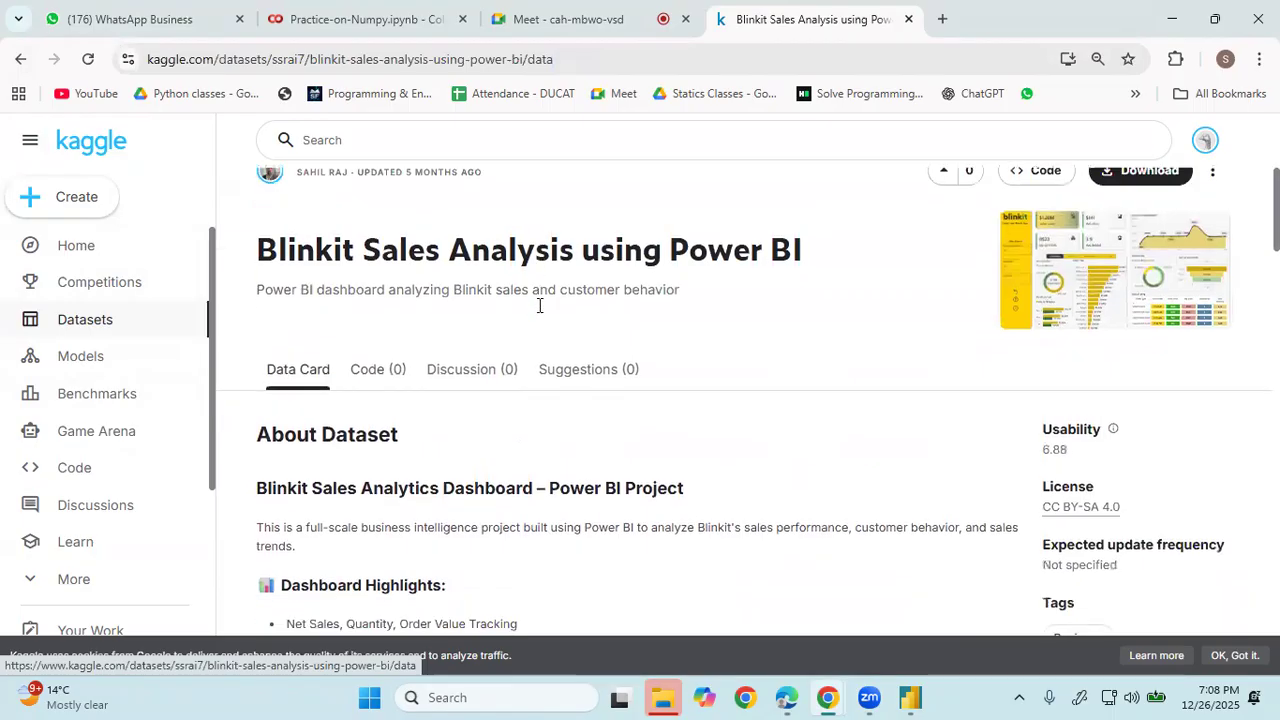
pyautogui.scroll(2, 540, 320)
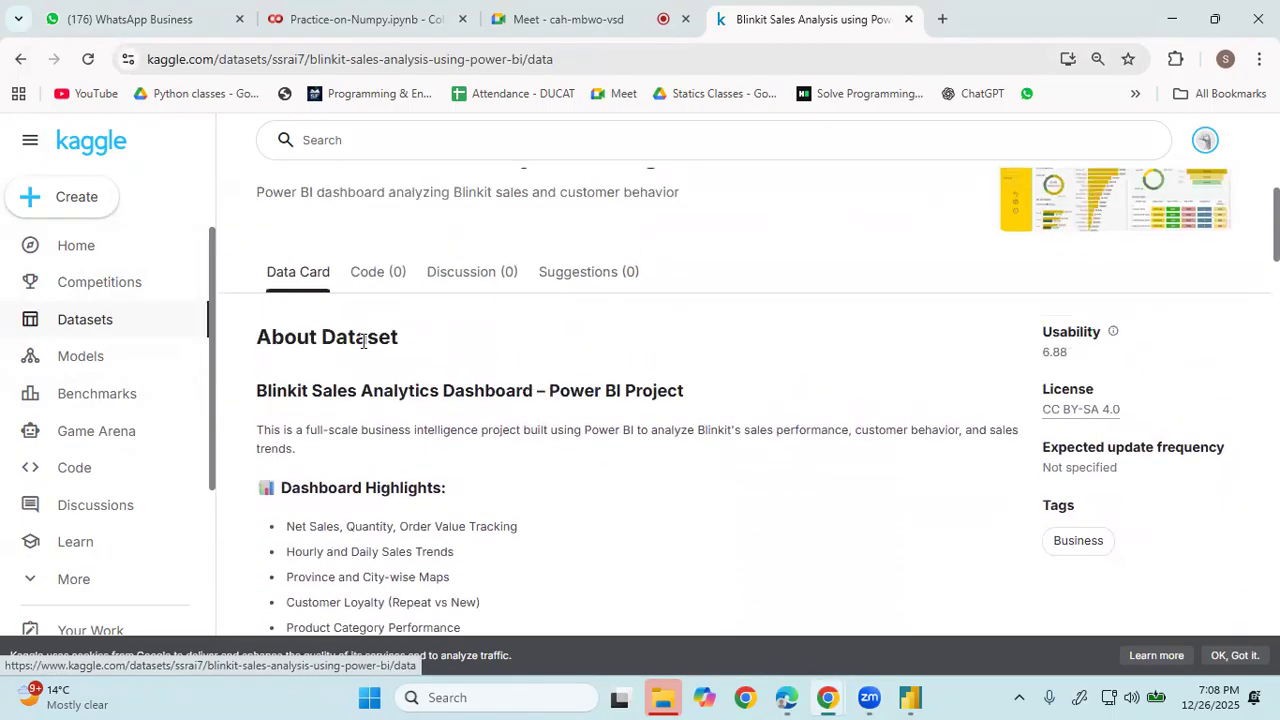
pyautogui.scroll(-2, 365, 340)
pyautogui.scroll(2, 870, 350)
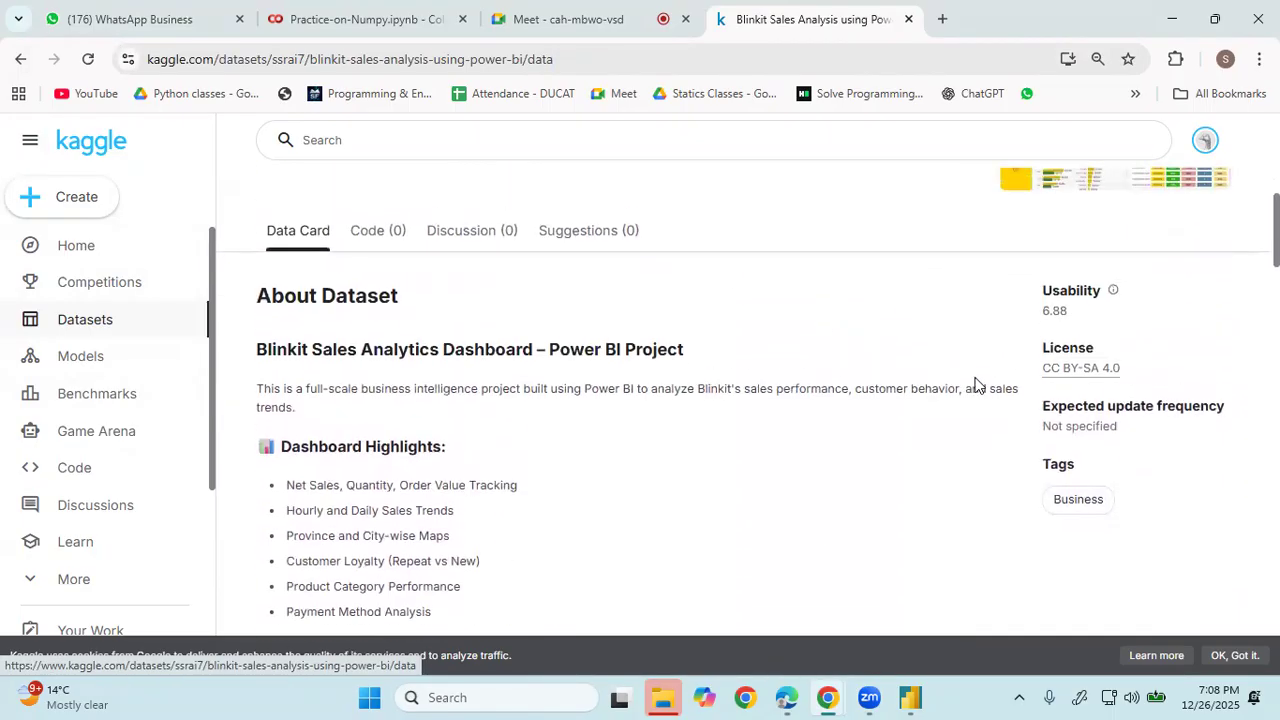
pyautogui.scroll(3, 970, 380)
pyautogui.scroll(-2, 967, 375)
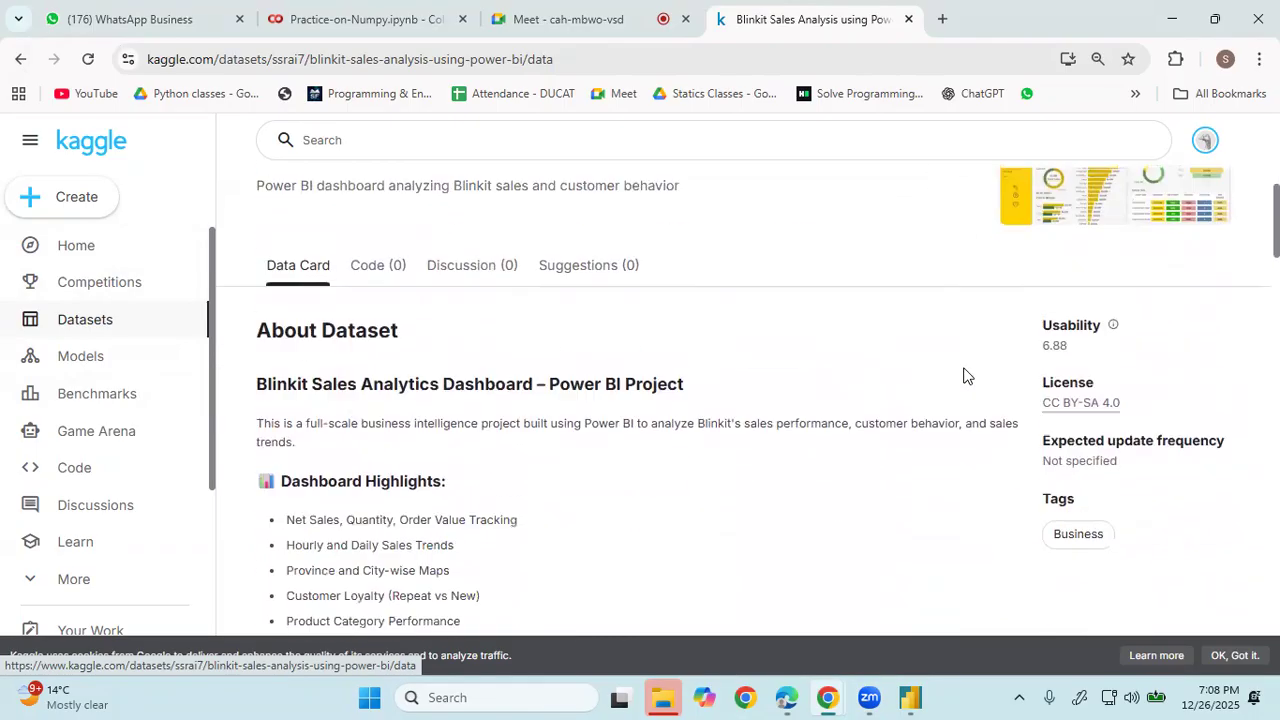
pyautogui.scroll(-5, 965, 376)
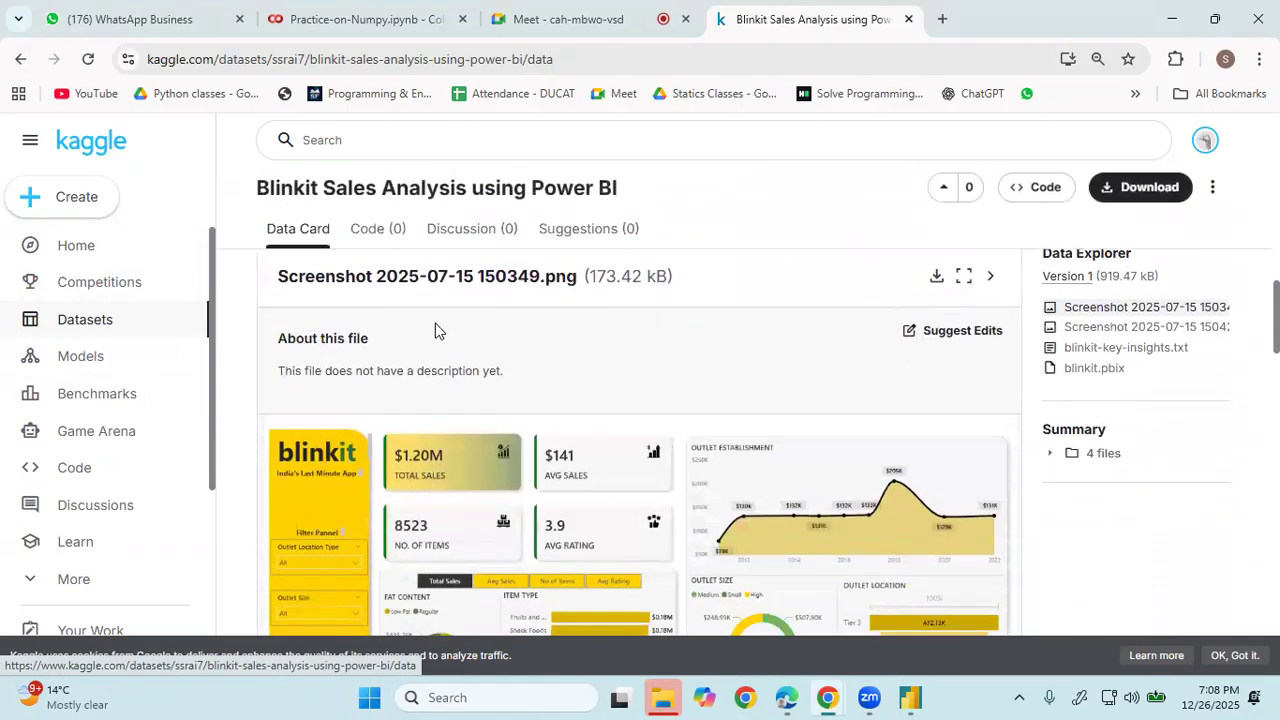
pyautogui.click(940, 336)
pyautogui.scroll(-10, 849, 360)
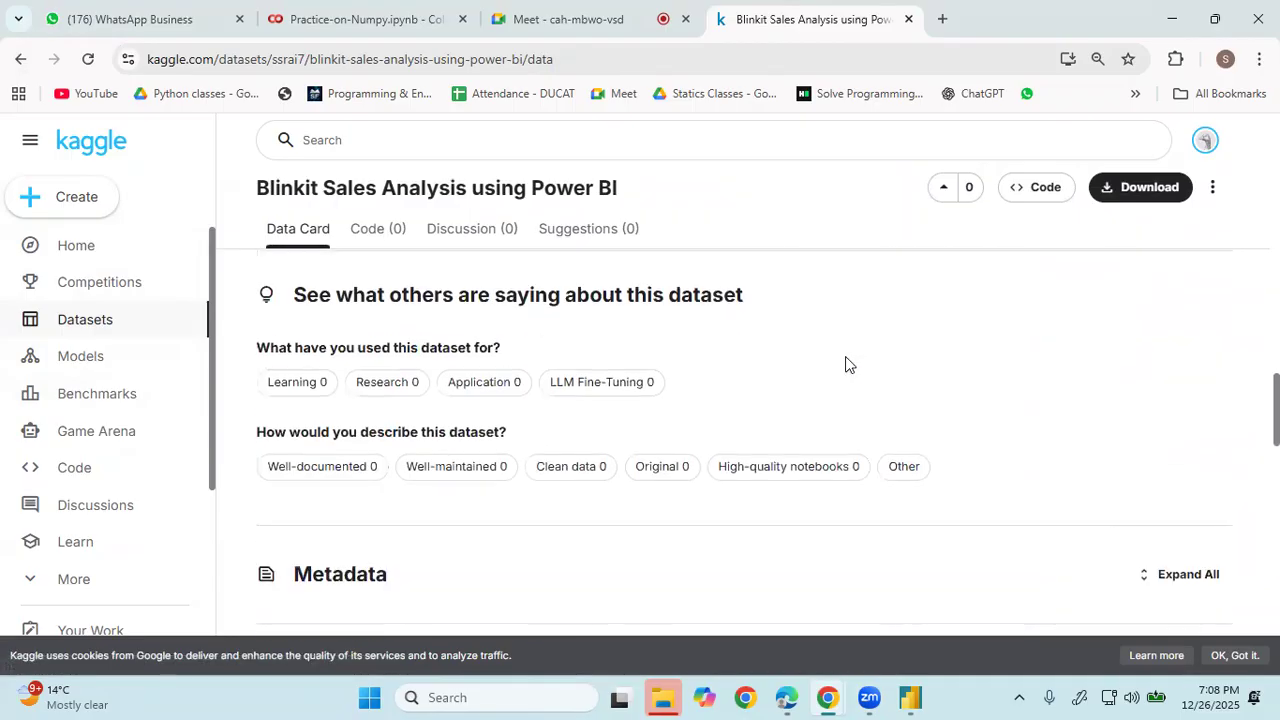
pyautogui.scroll(-5, 842, 365)
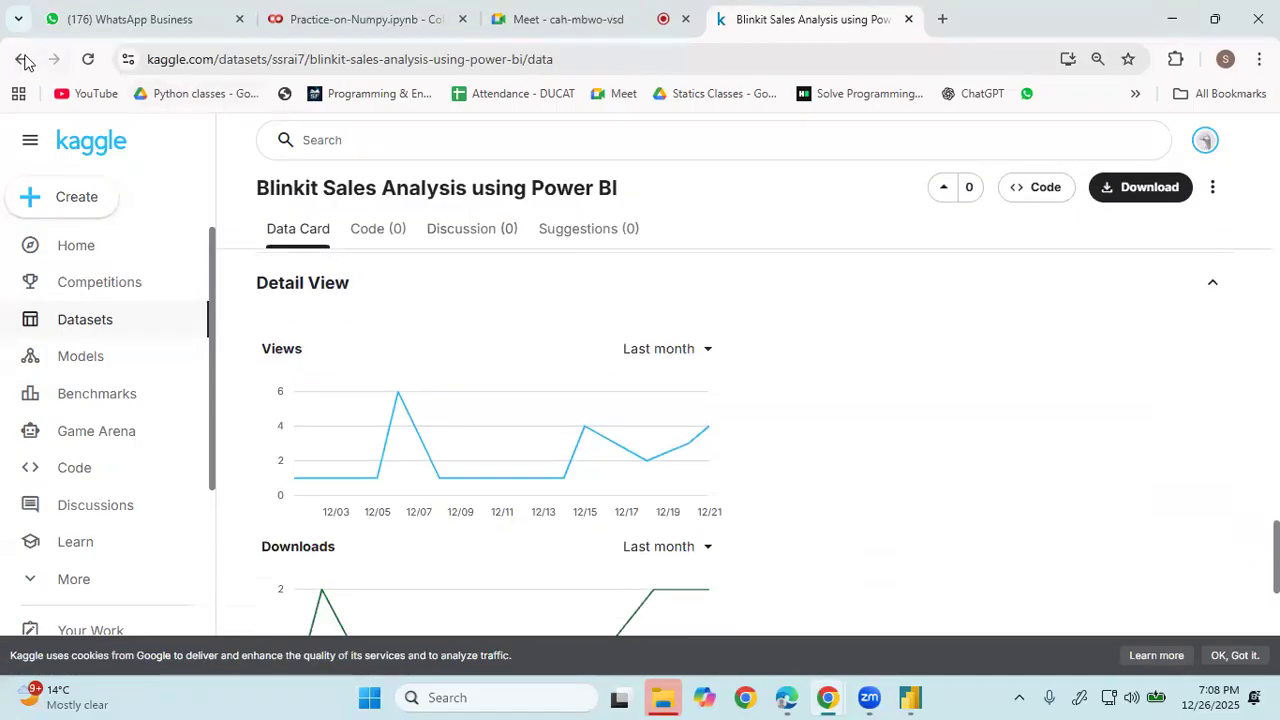
# - Return to the Google results for the Blinkit dashboard dataset and open the Kaggle result "Blinkit dataset"
pyautogui.click(22, 60)
pyautogui.click(22, 60)
pyautogui.click(22, 60)
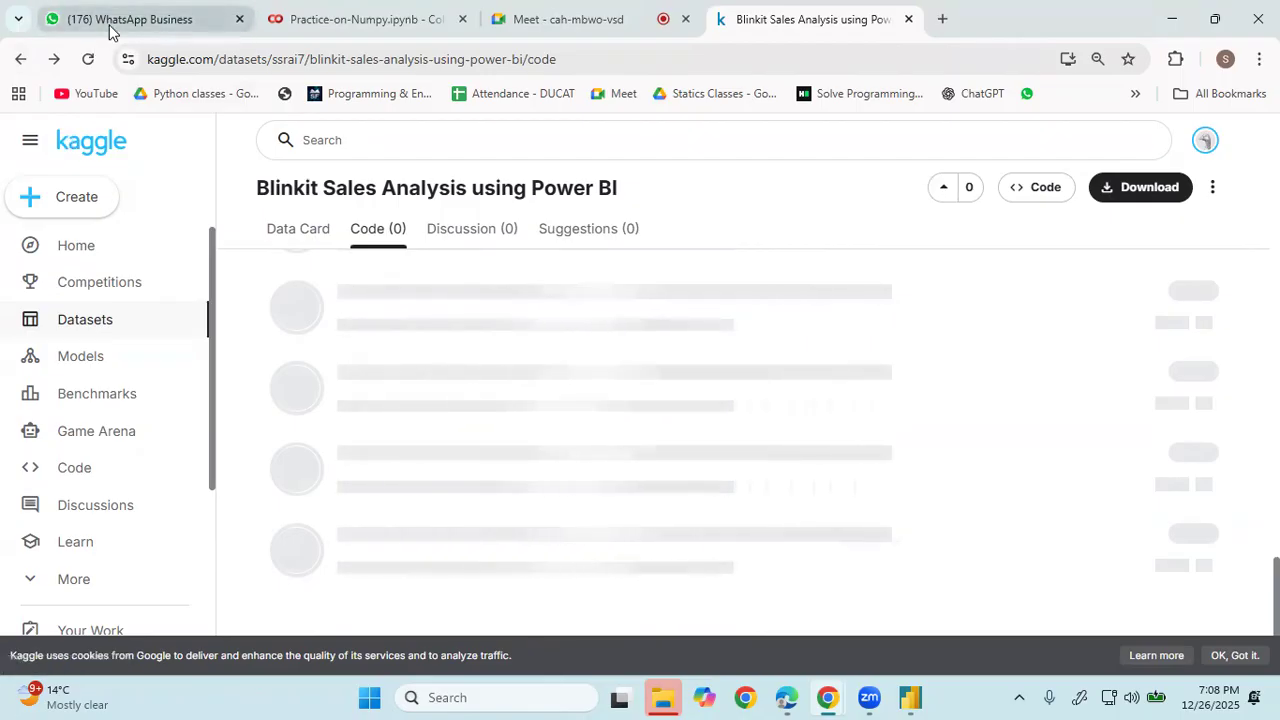
pyautogui.moveTo(109, 32)
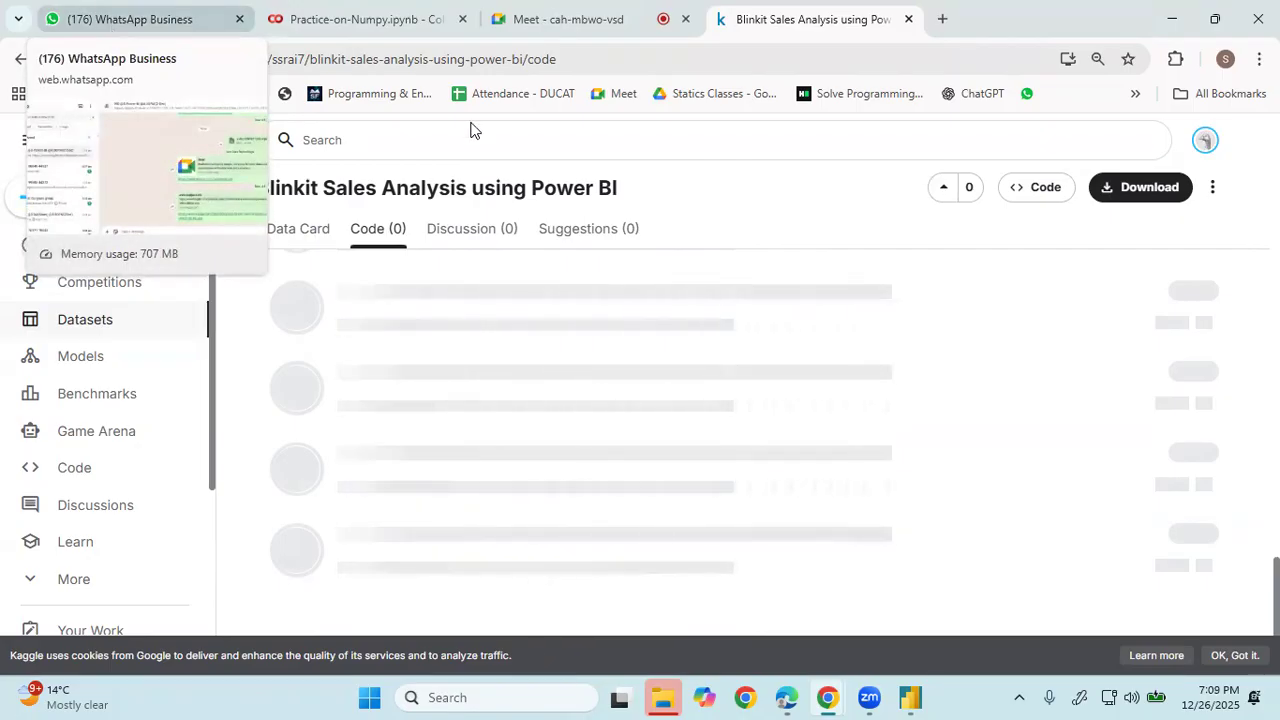
pyautogui.click(19, 60)
pyautogui.click(17, 61)
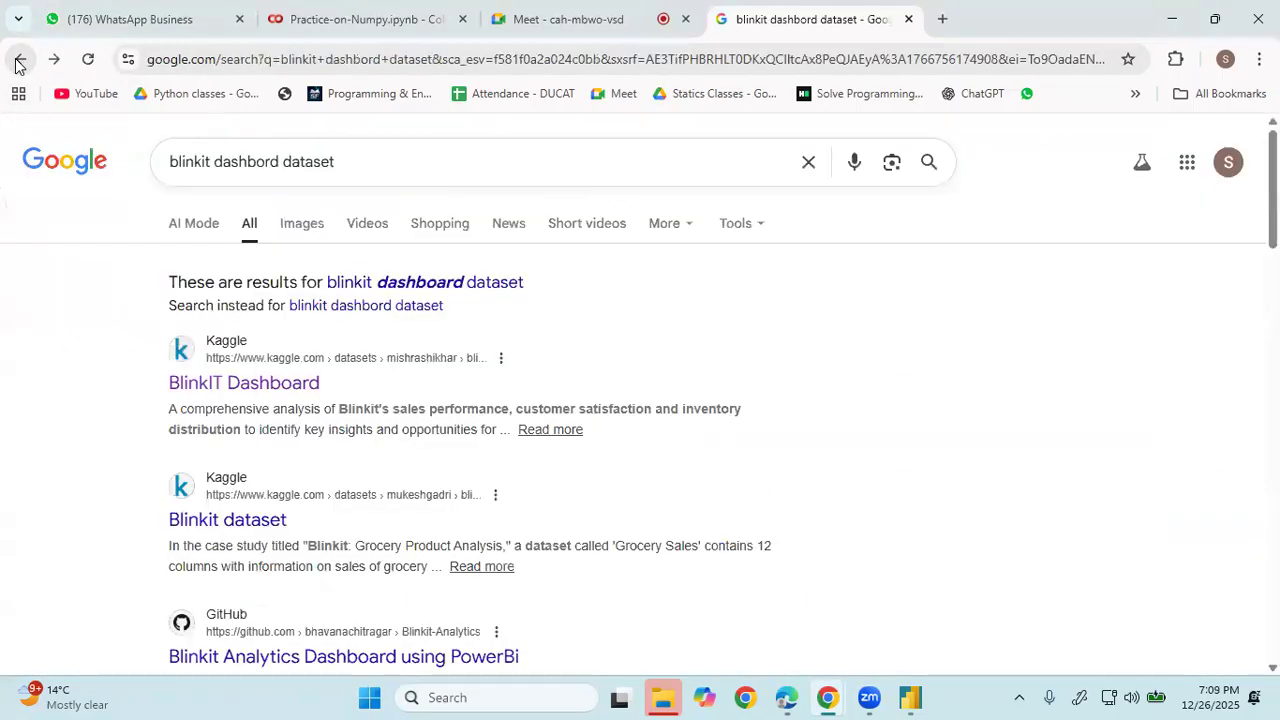
pyautogui.scroll(-1, 280, 400)
pyautogui.click(262, 410)
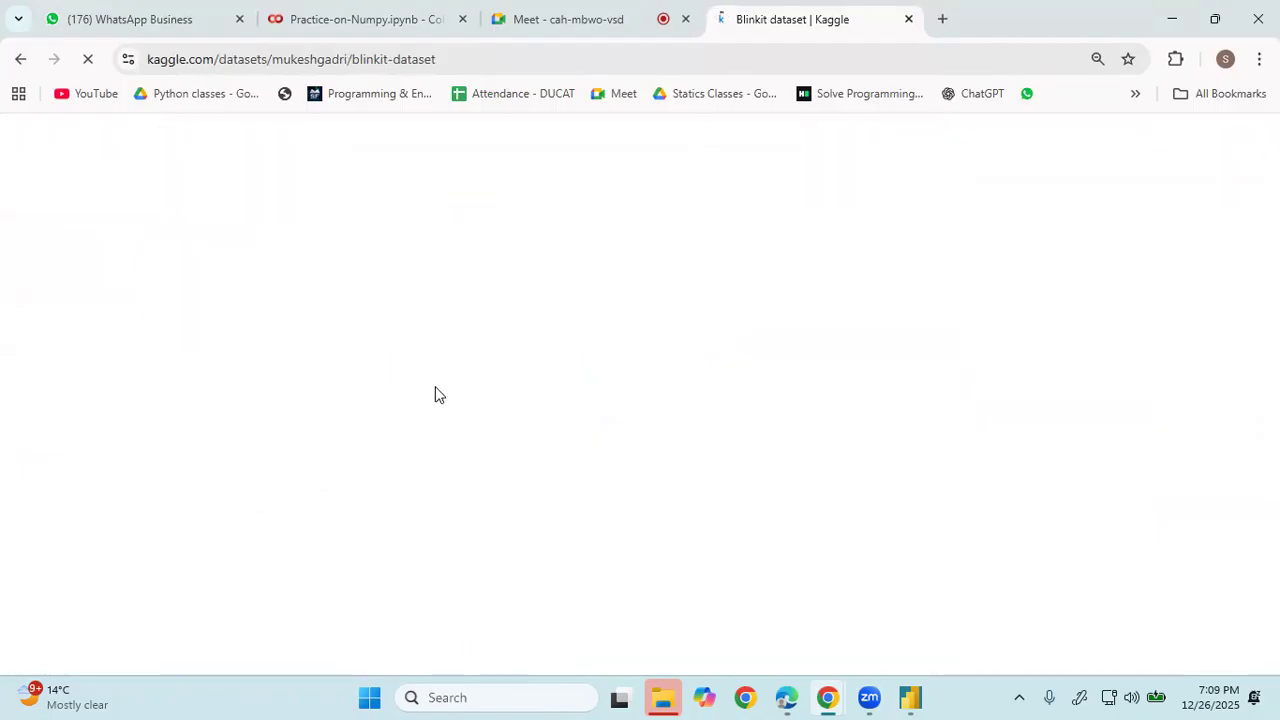
# - Examine the Blinkit dataset's column descriptions, file details and table summary on its Data Card
pyautogui.scroll(-5, 460, 368)
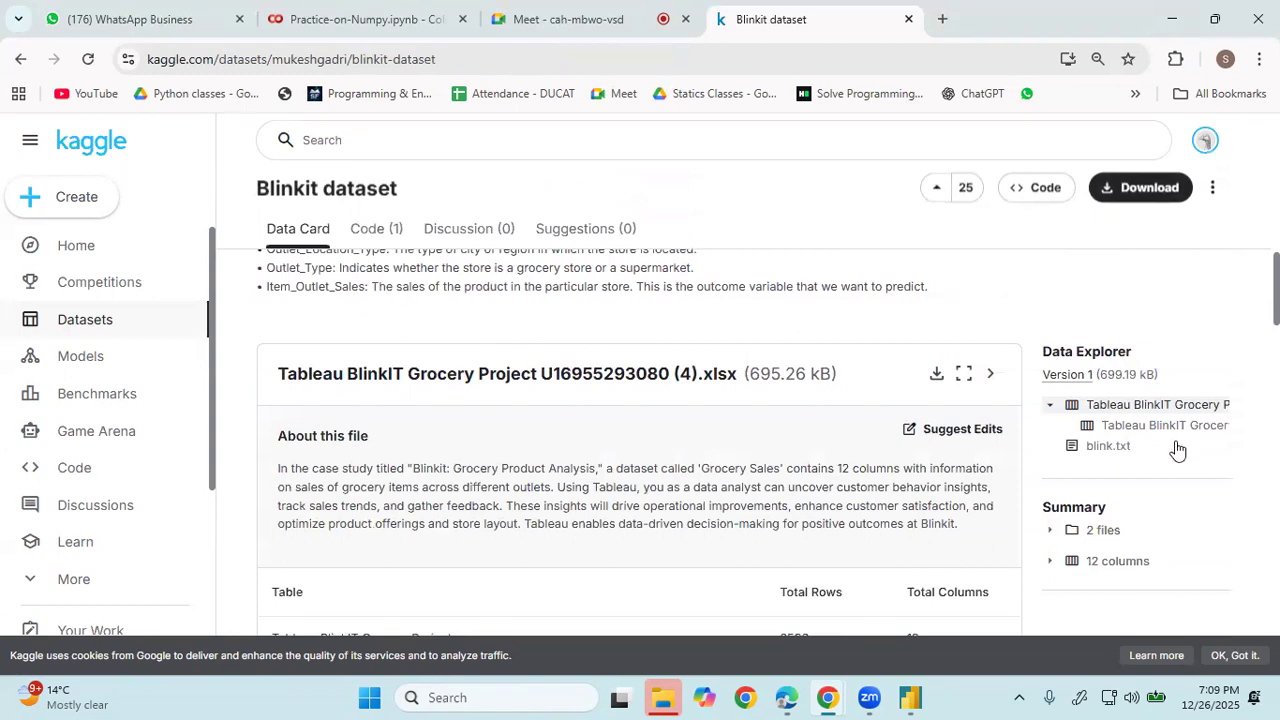
pyautogui.scroll(-1, 1177, 451)
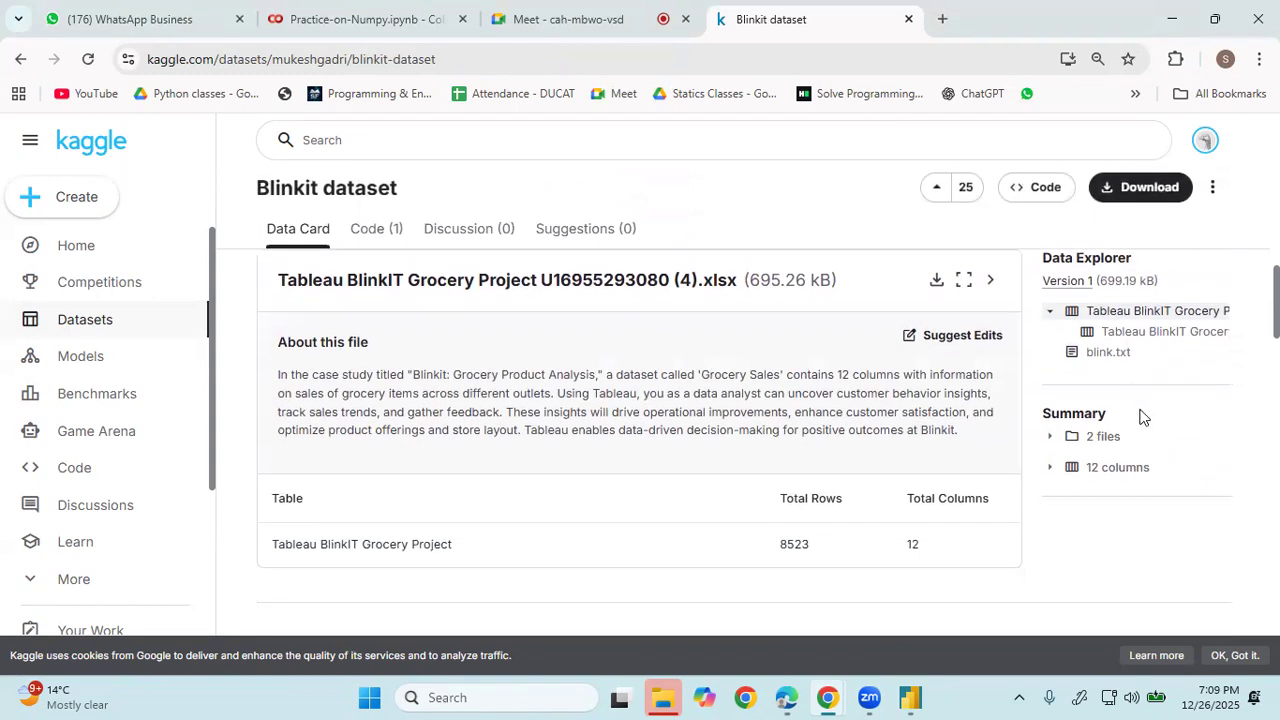
pyautogui.scroll(-9, 986, 345)
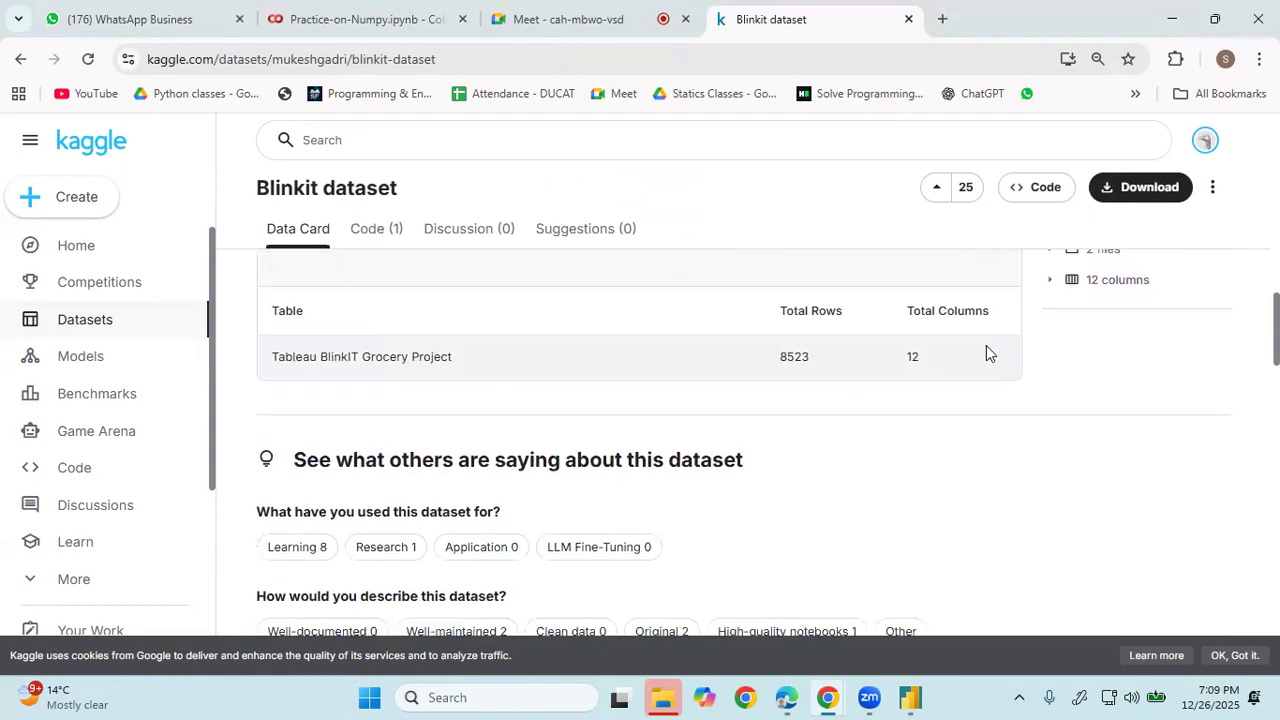
pyautogui.scroll(5, 999, 370)
pyautogui.scroll(4, 990, 366)
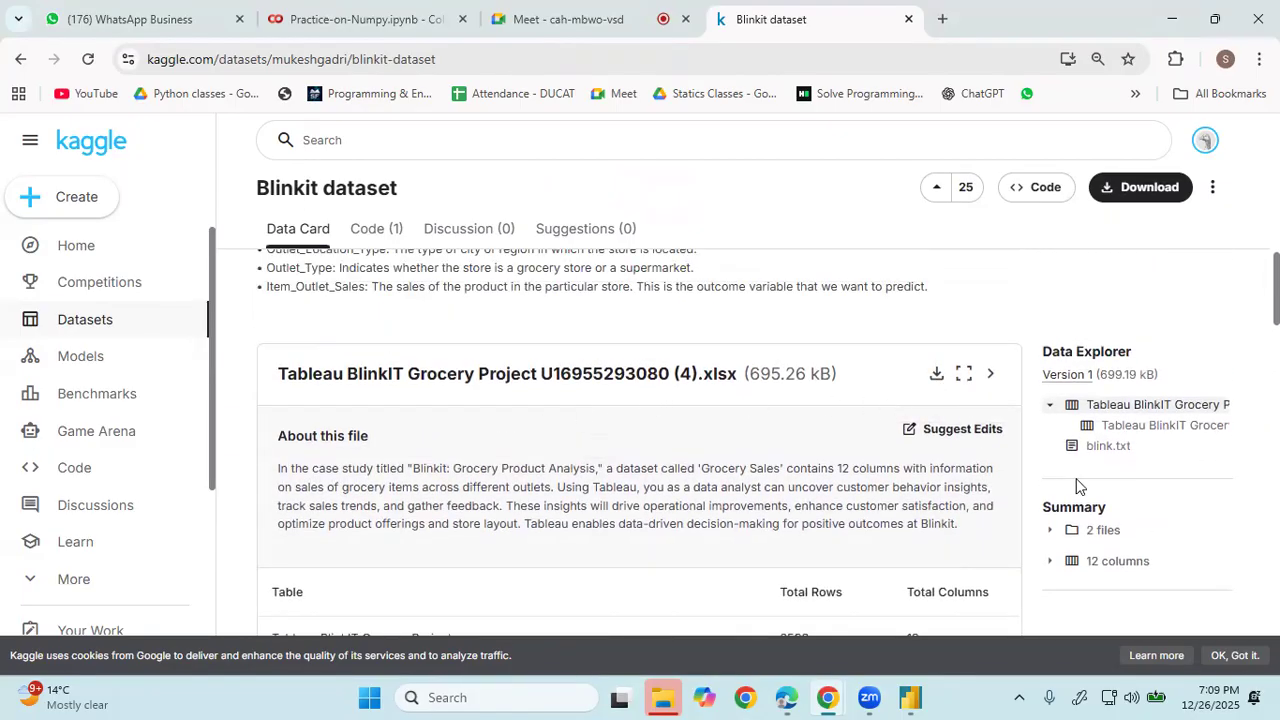
# - Preview the Tableau BlinkIT Grocery Project table in the Data Explorer, and return to its parent .xlsx file with the entry expanded
pyautogui.click(1142, 428)
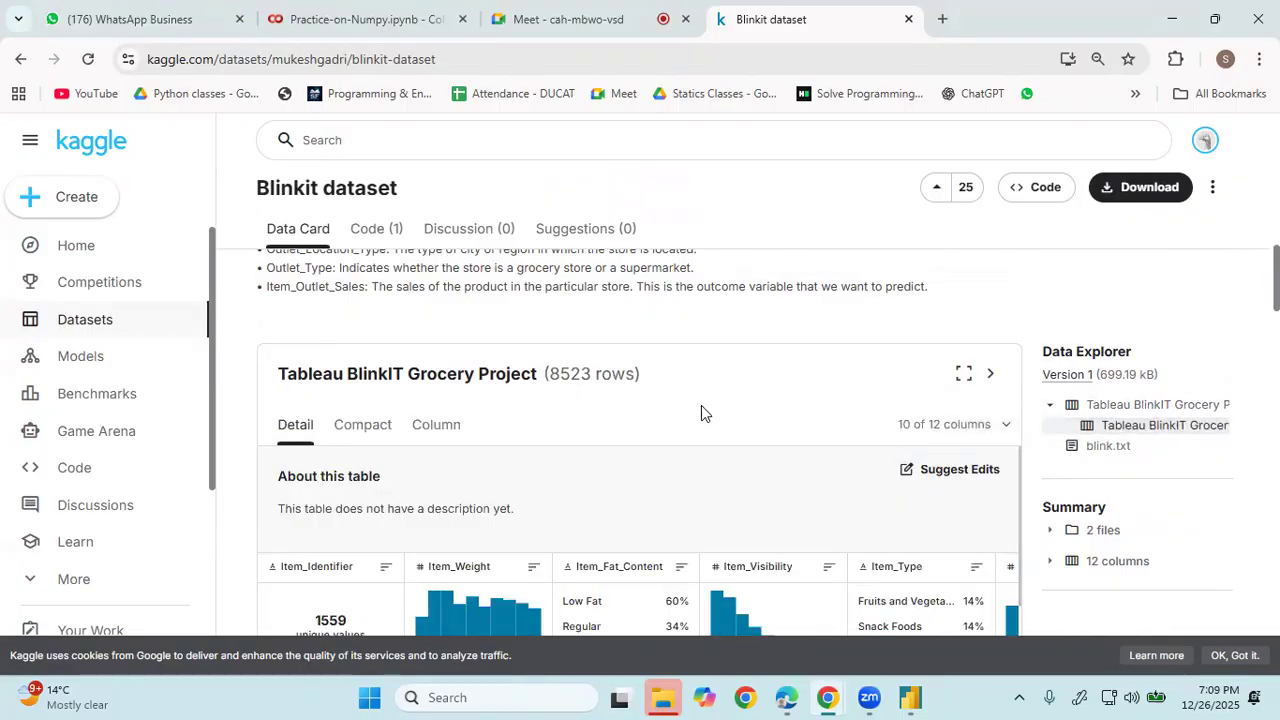
pyautogui.click(1130, 404)
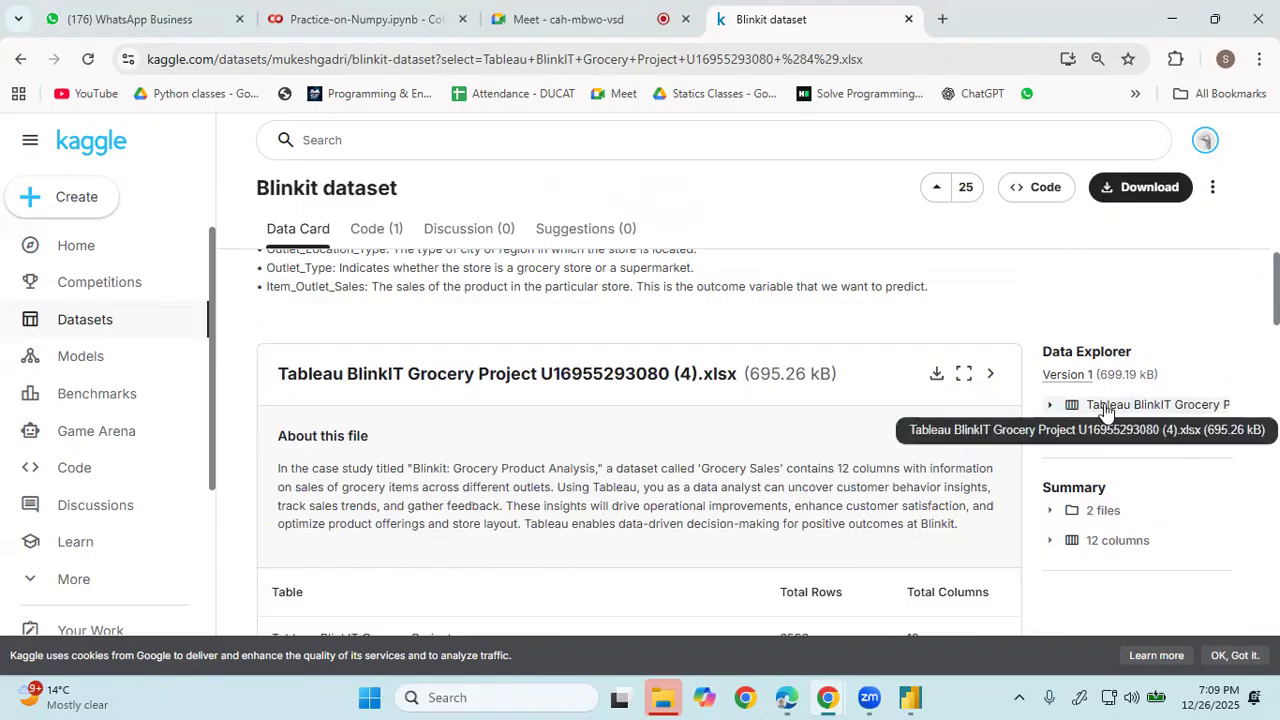
pyautogui.click(1071, 410)
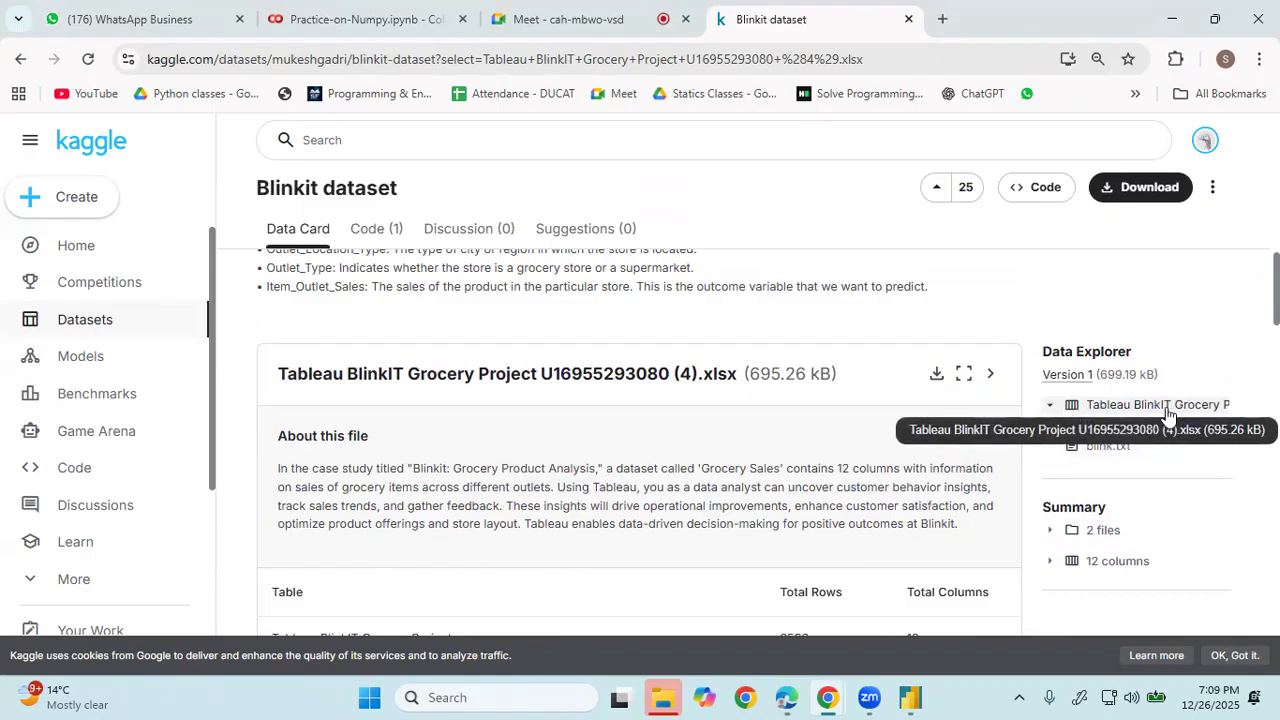
# - Preview the Tableau BlinkIT Grocery Project table again, return to its parent .xlsx file and select the page's web address
pyautogui.click(1128, 425)
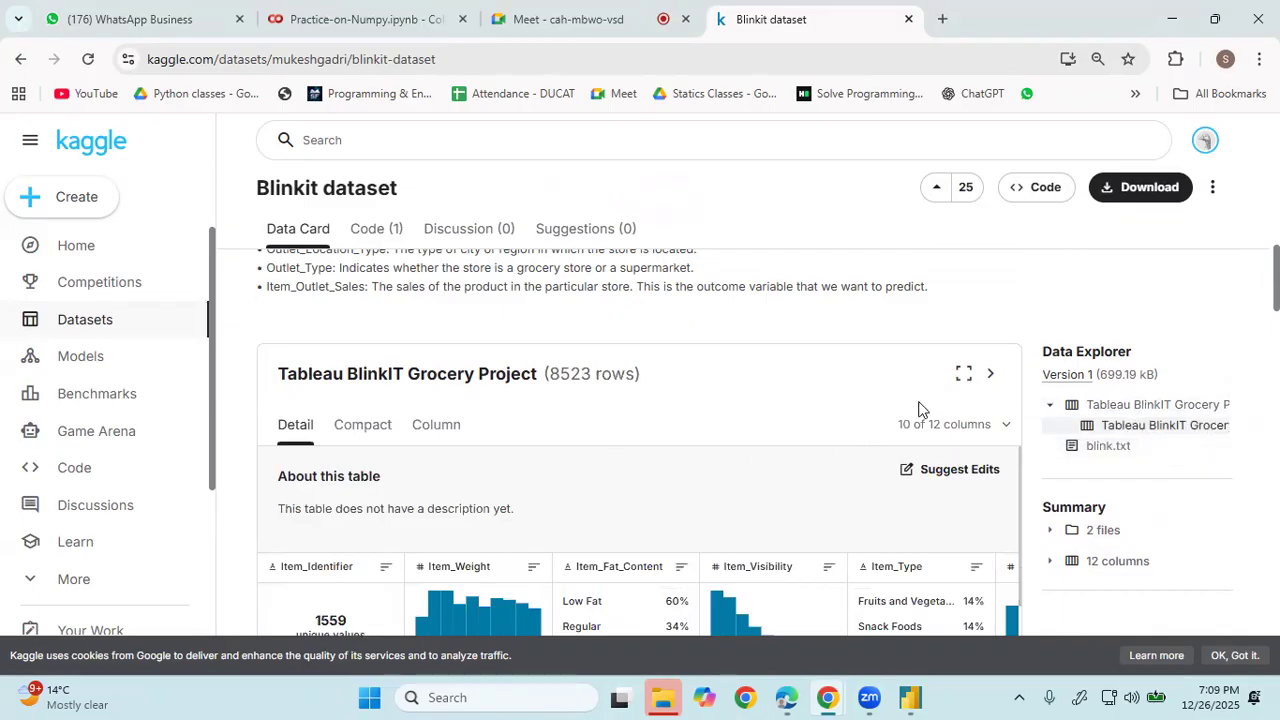
pyautogui.click(1095, 404)
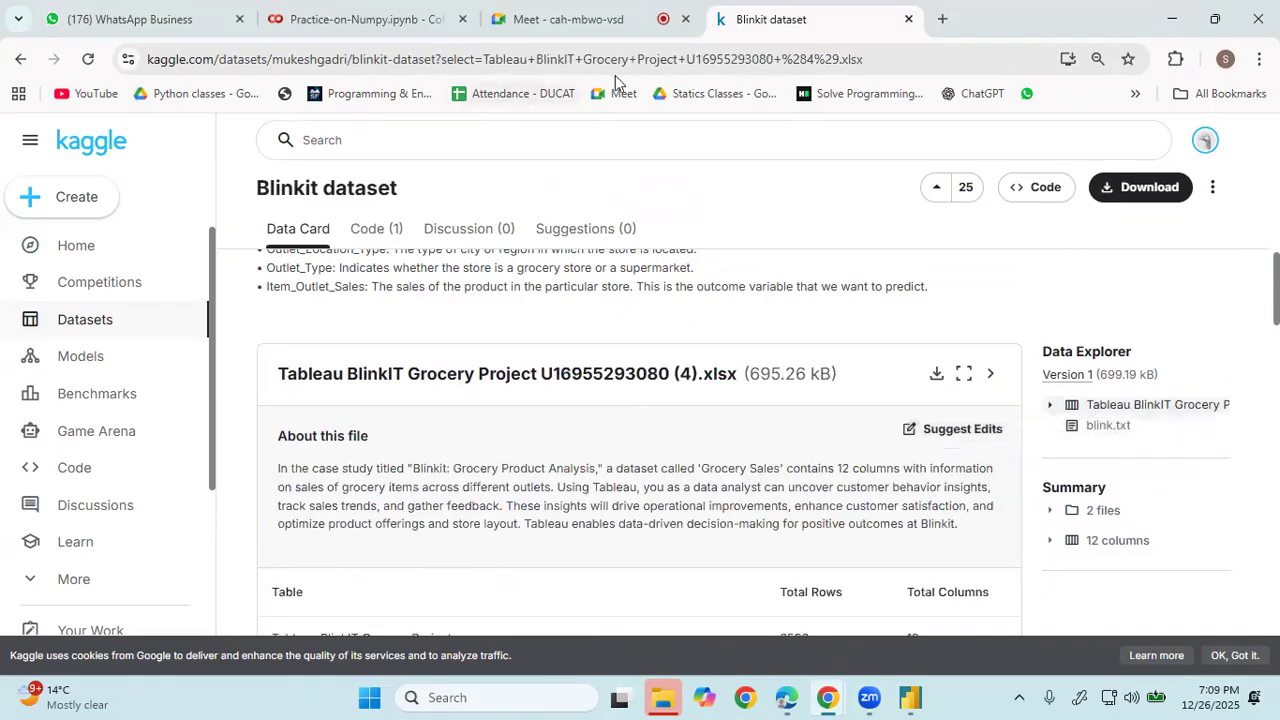
pyautogui.click(891, 51)
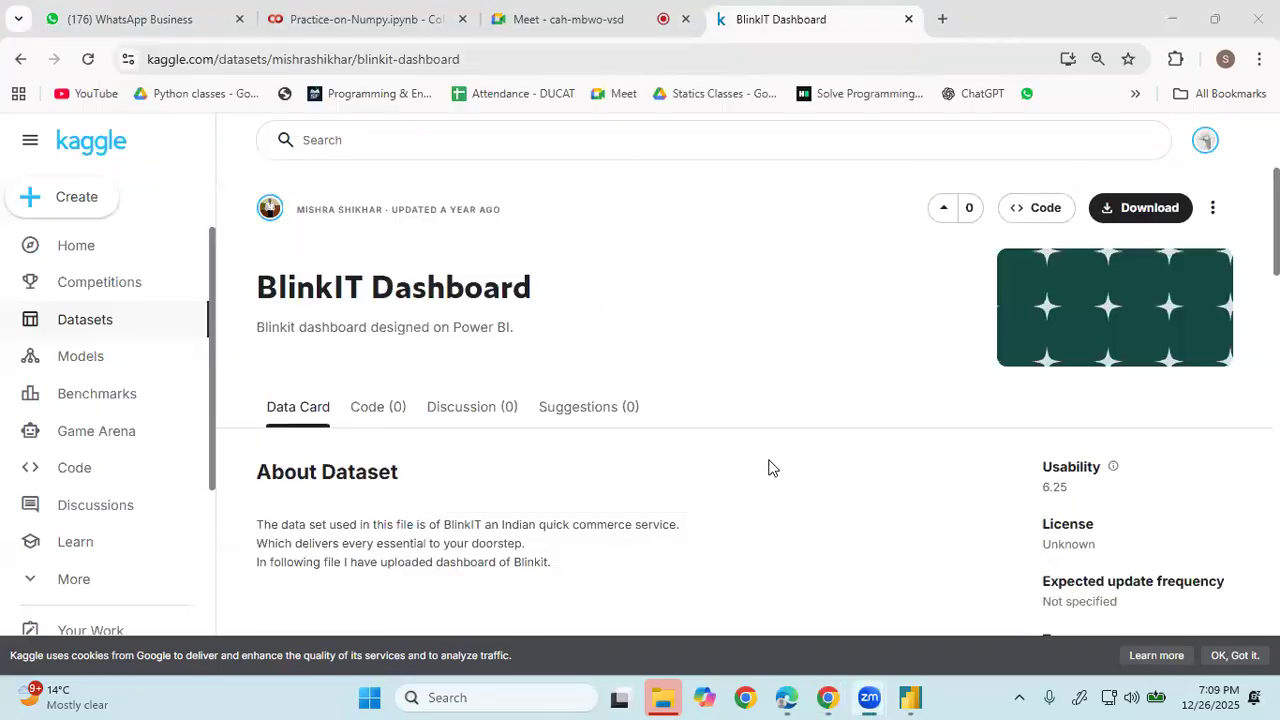
# - Review the BlinkIT Dashboard dataset's Data Card, from its description and file preview down to the related datasets
pyautogui.scroll(-2, 773, 467)
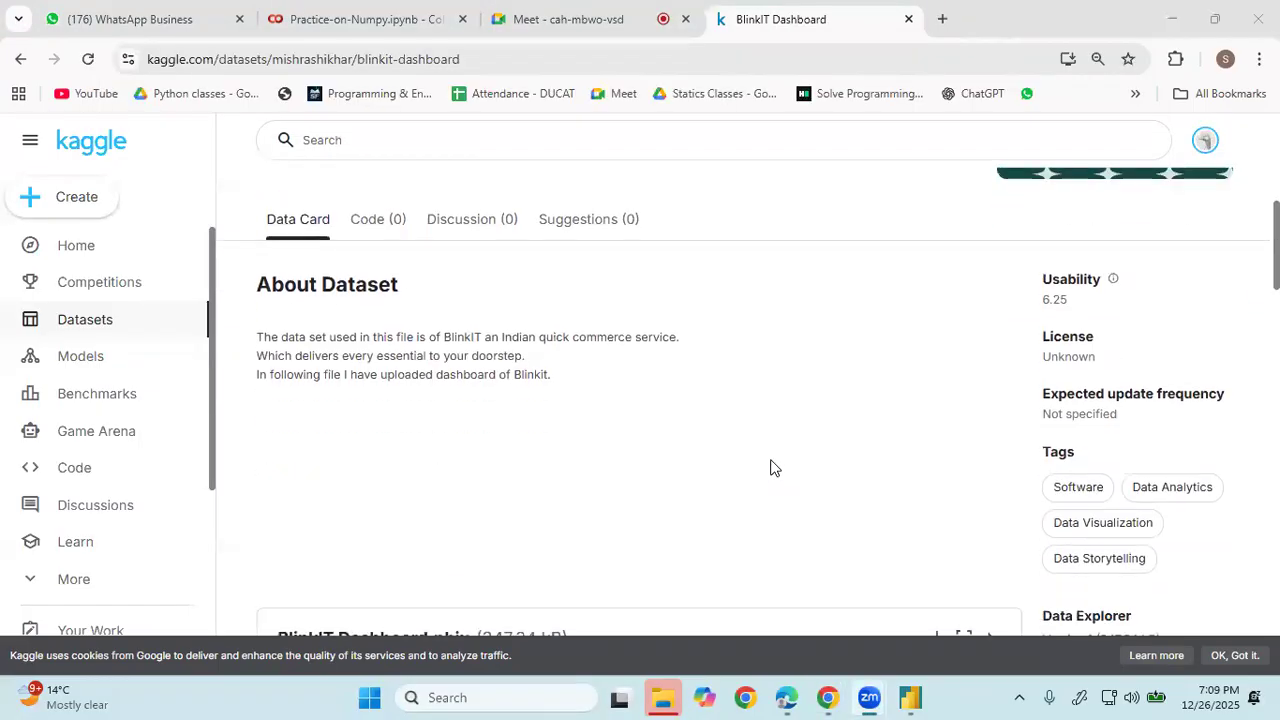
pyautogui.scroll(-5, 776, 482)
pyautogui.scroll(-3, 778, 495)
pyautogui.scroll(2, 776, 498)
pyautogui.scroll(8, 649, 463)
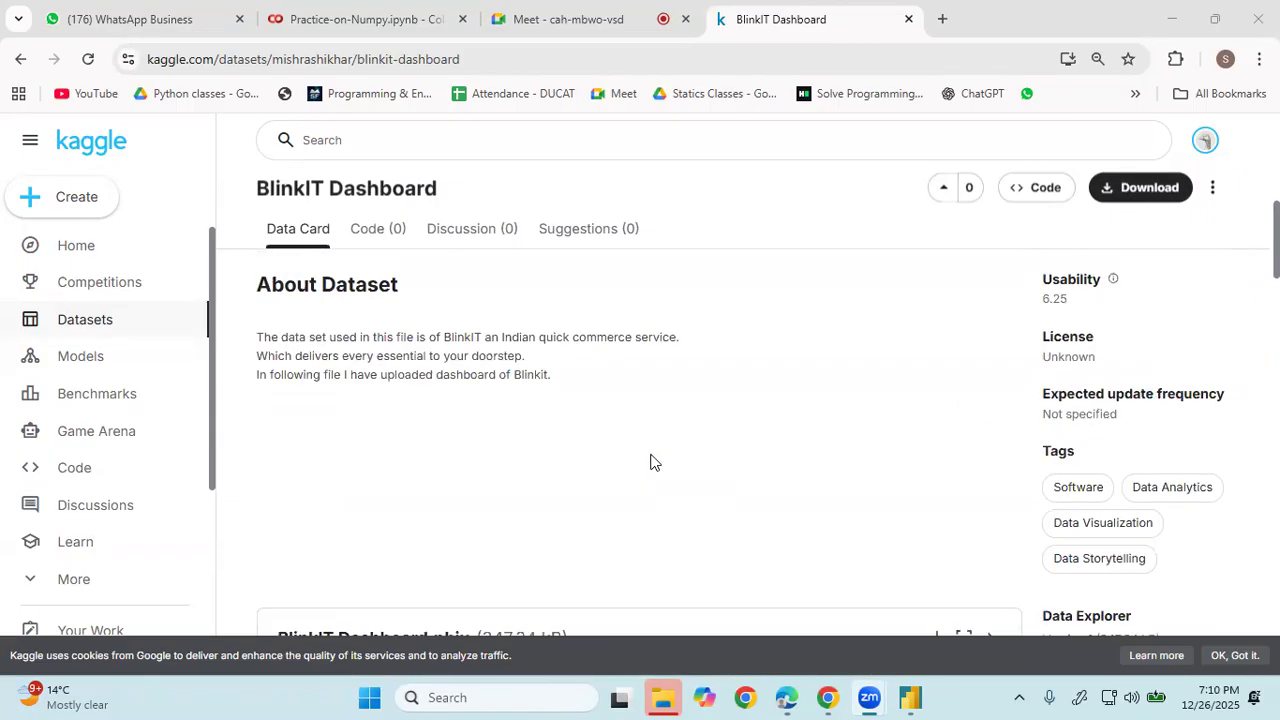
pyautogui.scroll(-5, 594, 478)
pyautogui.scroll(-15, 599, 476)
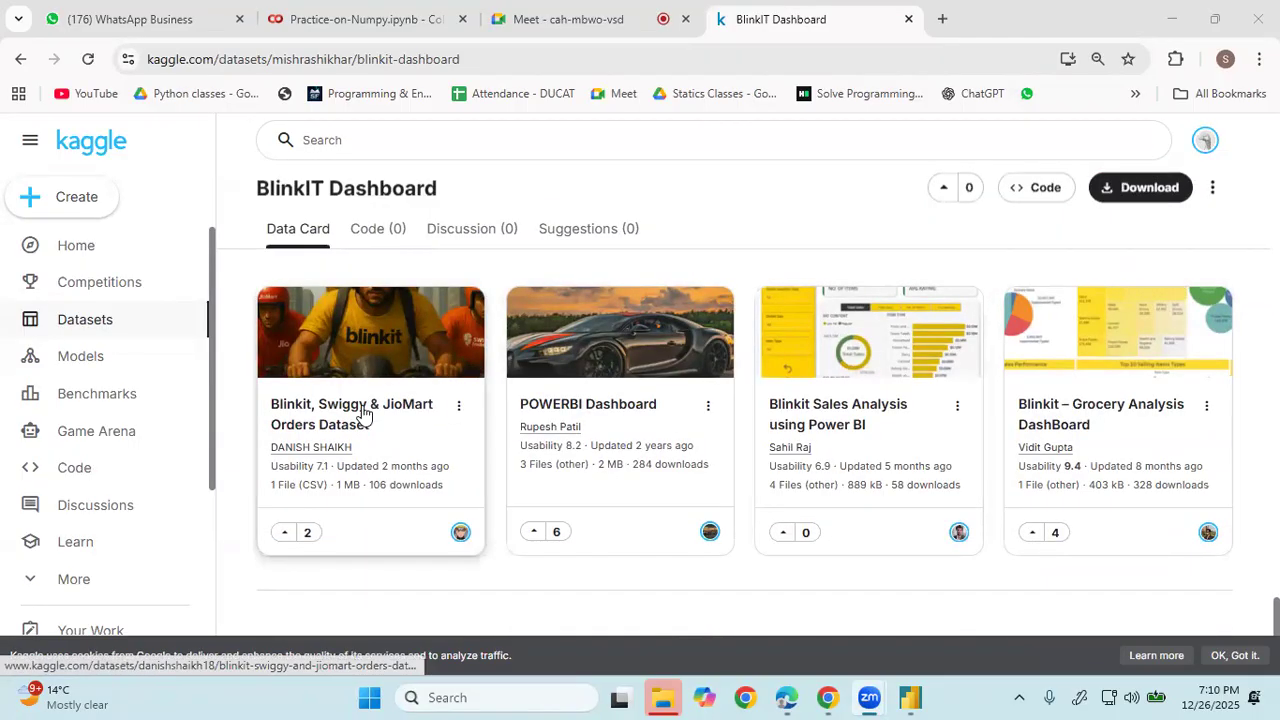
# - Open the related dataset "Blinkit Sales Analysis using Power BI" and examine its description, dashboard highlights and screenshot preview
pyautogui.click(862, 413)
pyautogui.scroll(-3, 590, 453)
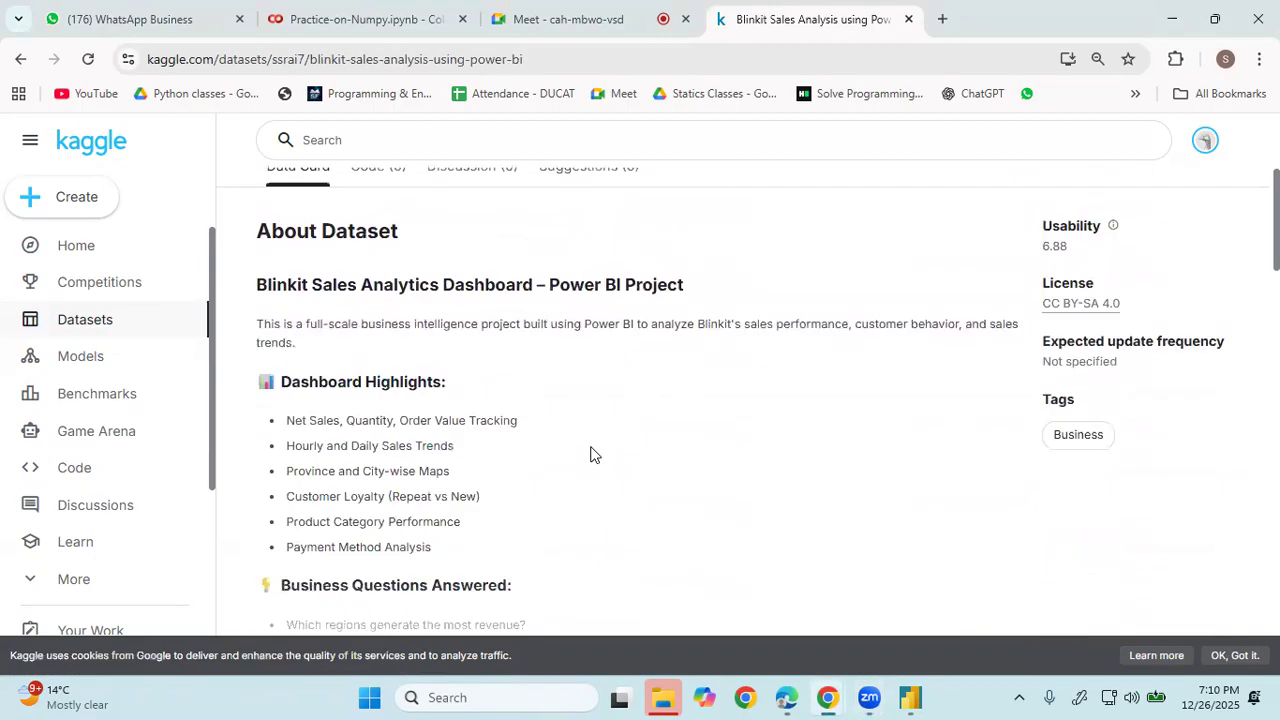
pyautogui.scroll(4, 622, 442)
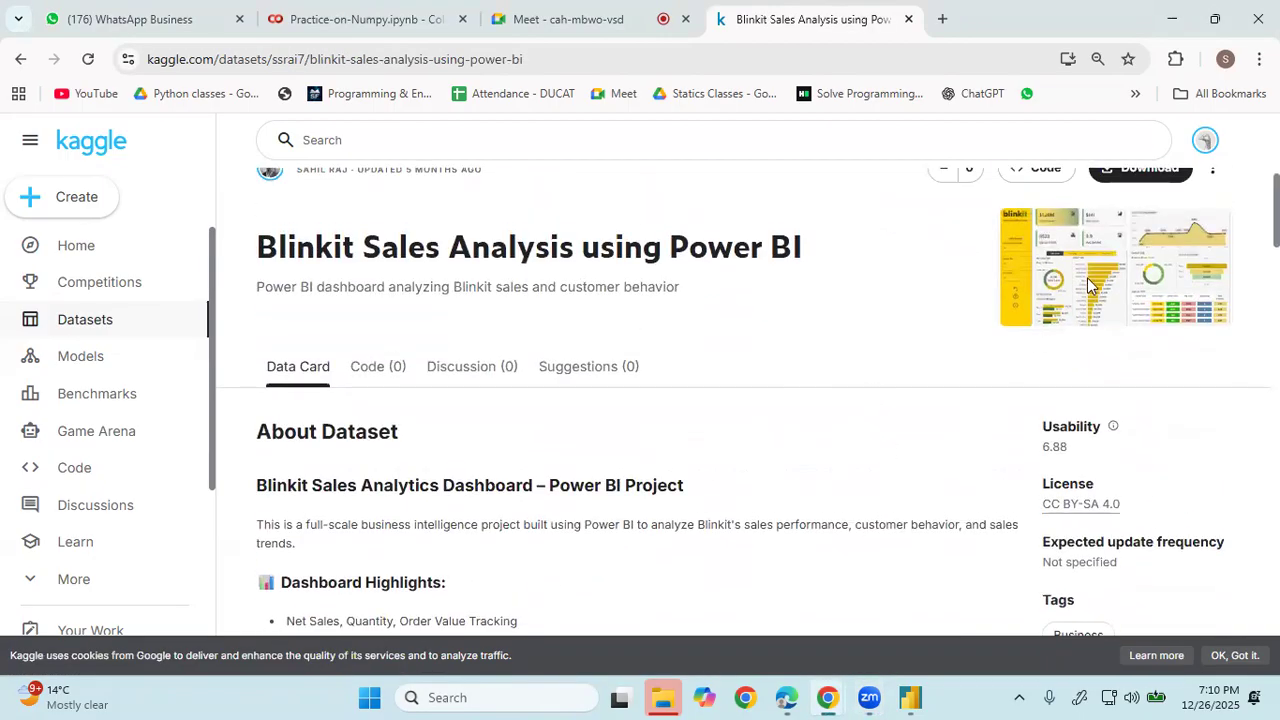
pyautogui.scroll(1, 1088, 285)
pyautogui.scroll(-10, 939, 360)
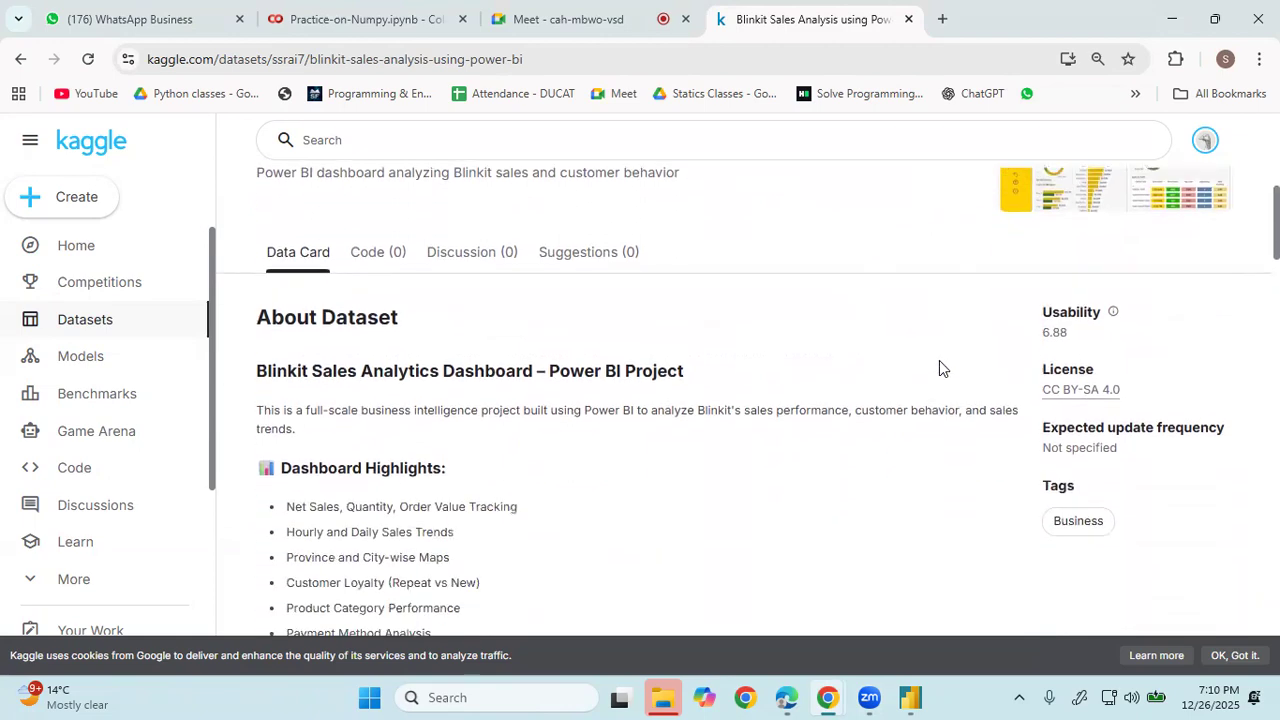
pyautogui.scroll(2, 853, 418)
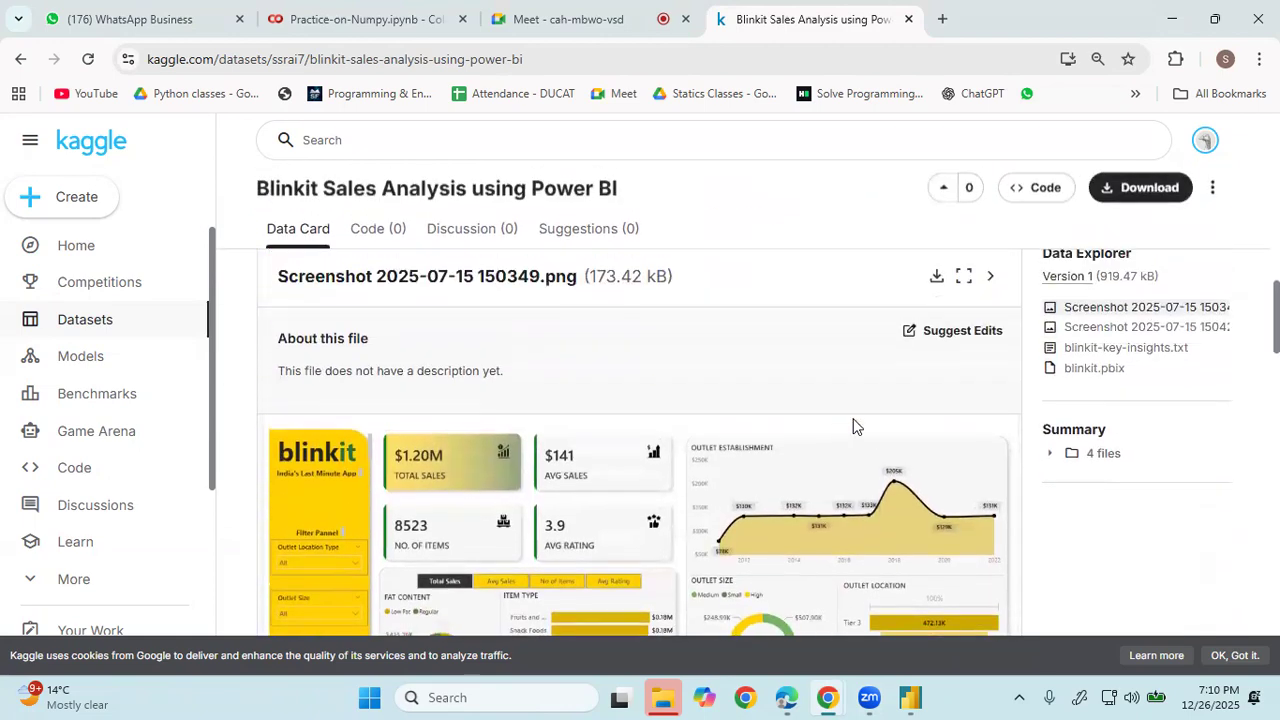
# - Open the dashboard image Screenshot 2025-07-15 150349.png at full size and save it to the Desktop as a PNG named Blink_dashboard
pyautogui.click(935, 277)
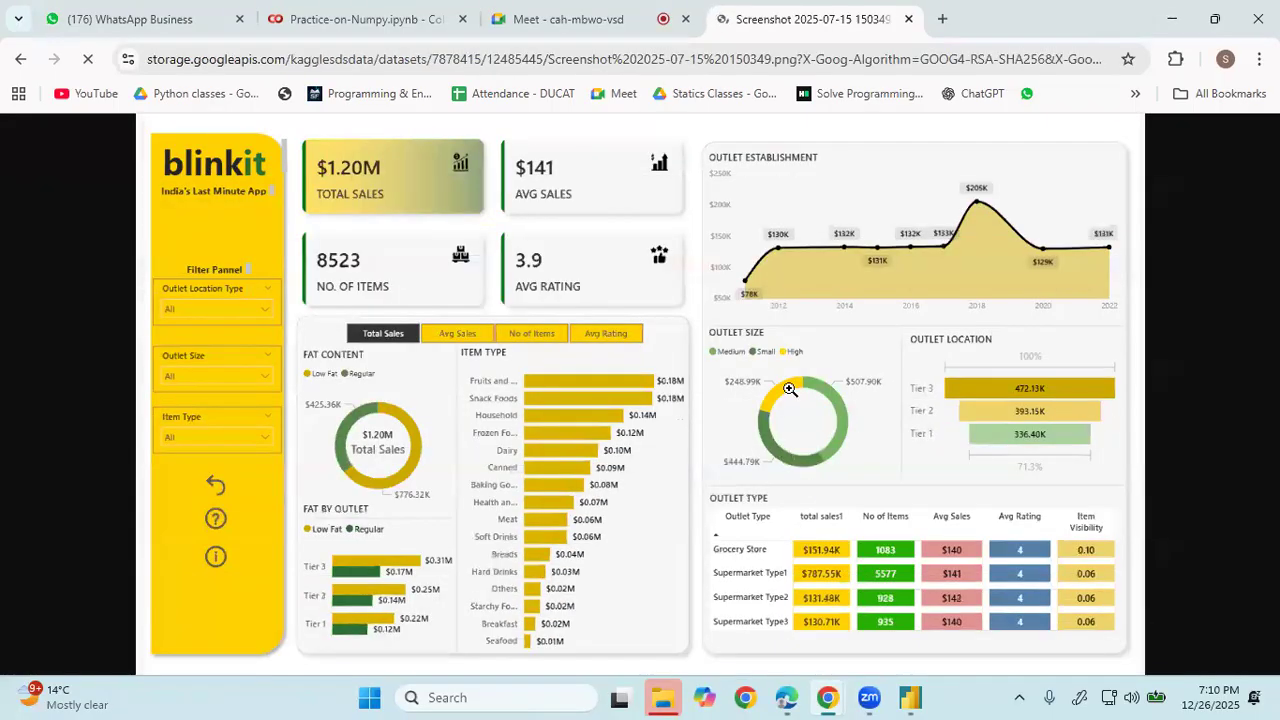
pyautogui.rightClick(818, 396)
pyautogui.click(855, 439)
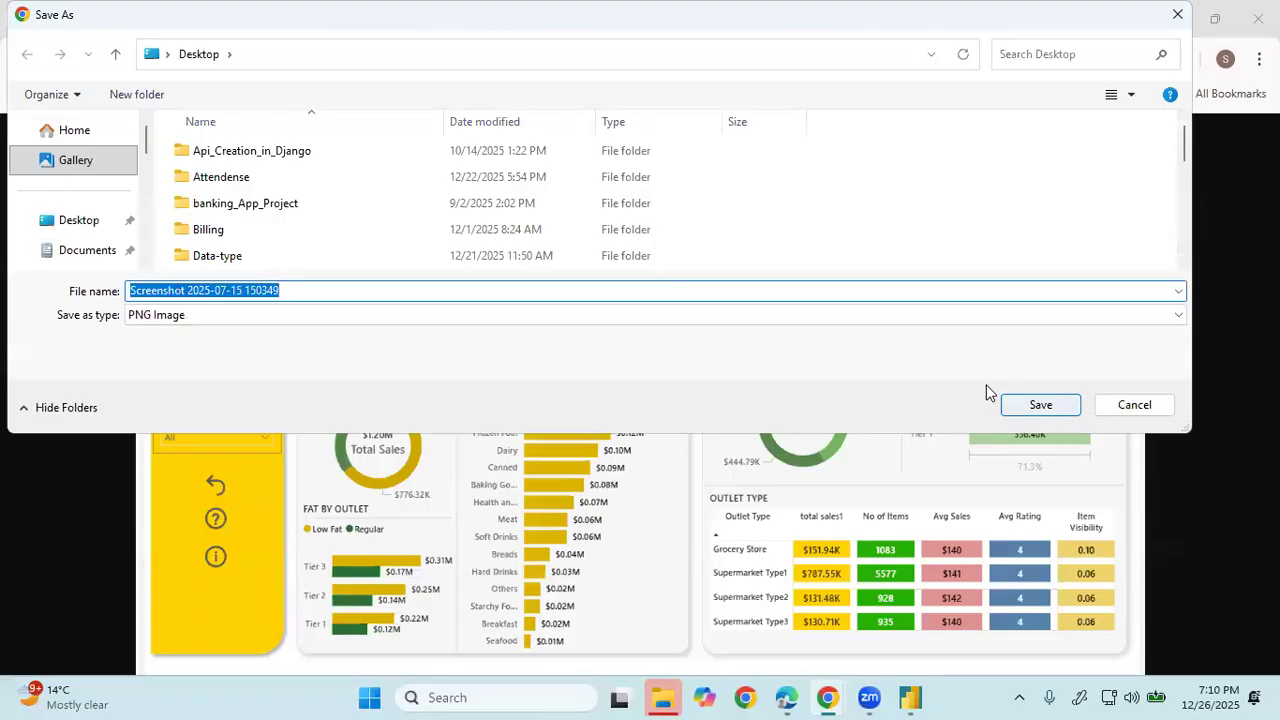
pyautogui.press('BackSpace')
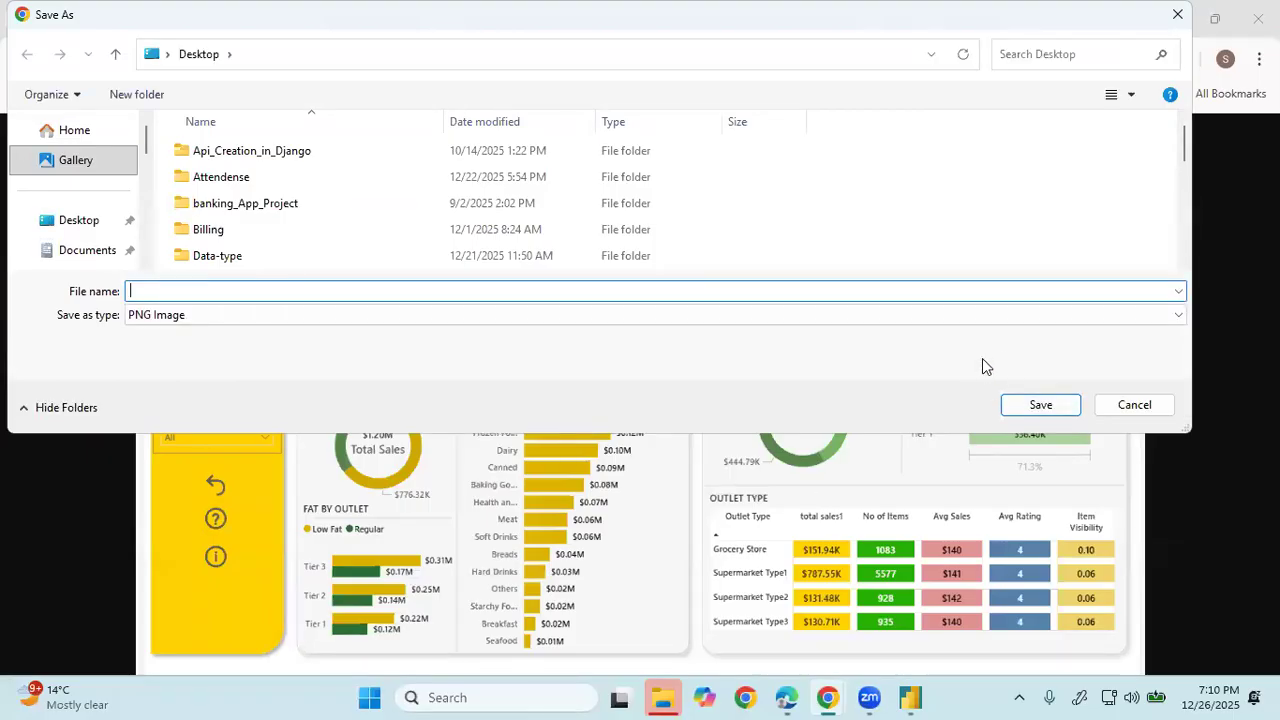
pyautogui.write('b')
pyautogui.press('BackSpace')
pyautogui.write('B')
pyautogui.press('BackSpace')
pyautogui.write('Blink_dashboard')
pyautogui.press('Return')
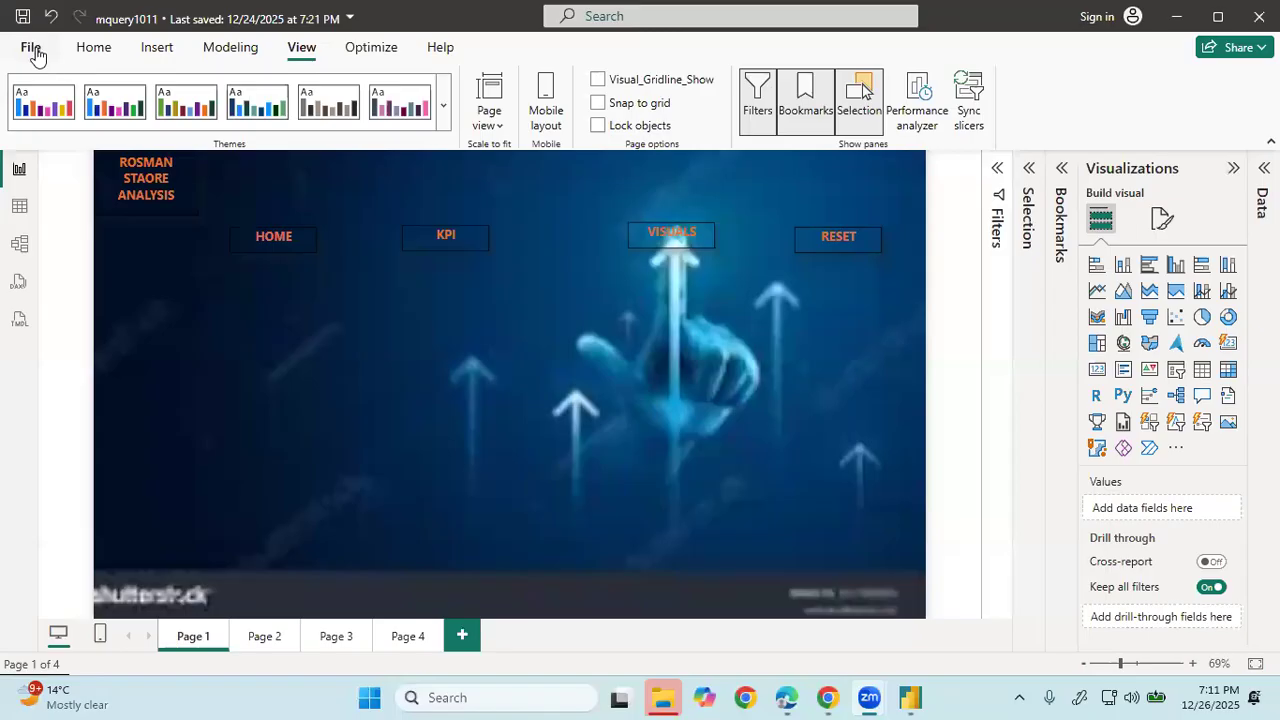
# - In Power BI Desktop, start saving a copy of the report to the Desktop folder with the file name Pwi_Dashboard_
pyautogui.click(31, 48)
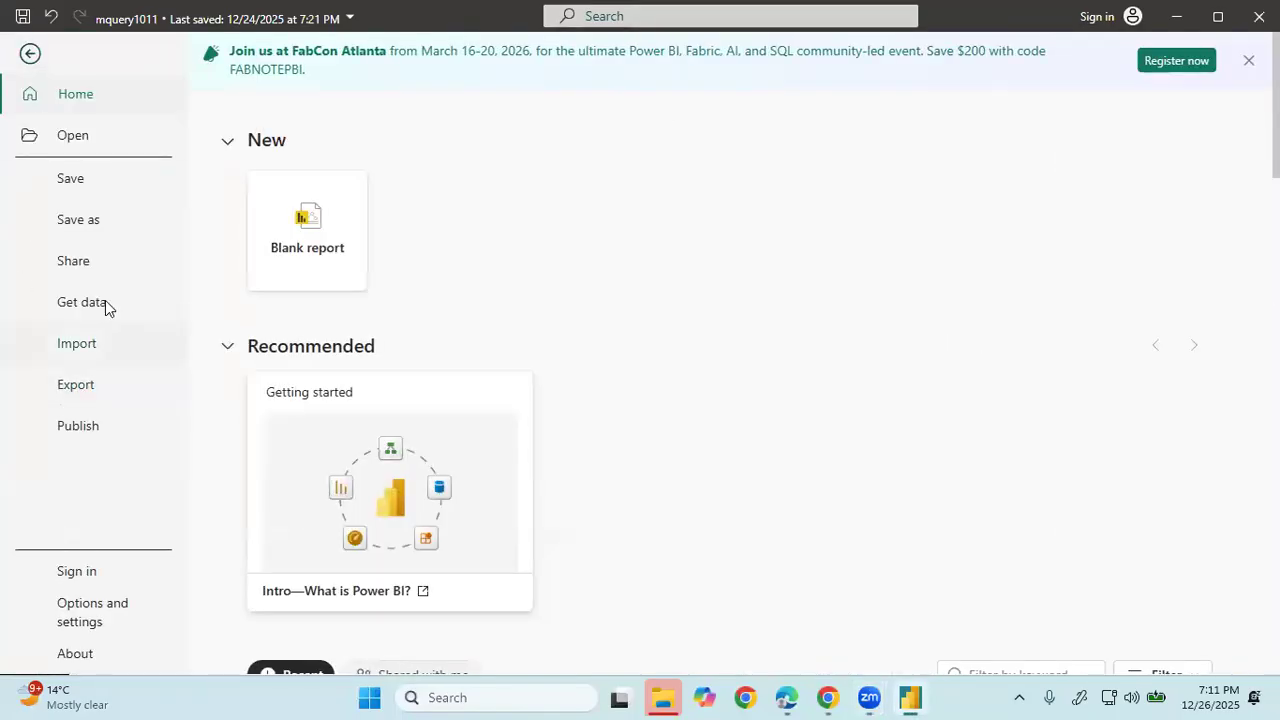
pyautogui.click(92, 216)
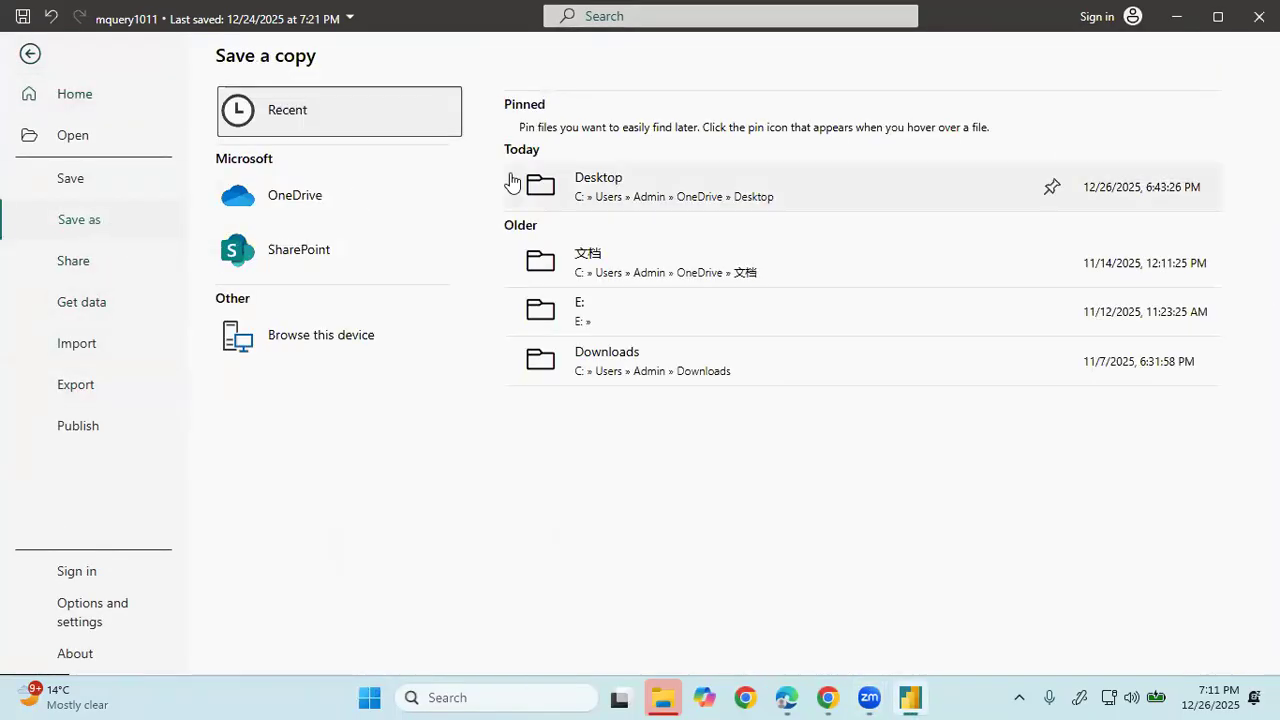
pyautogui.click(588, 190)
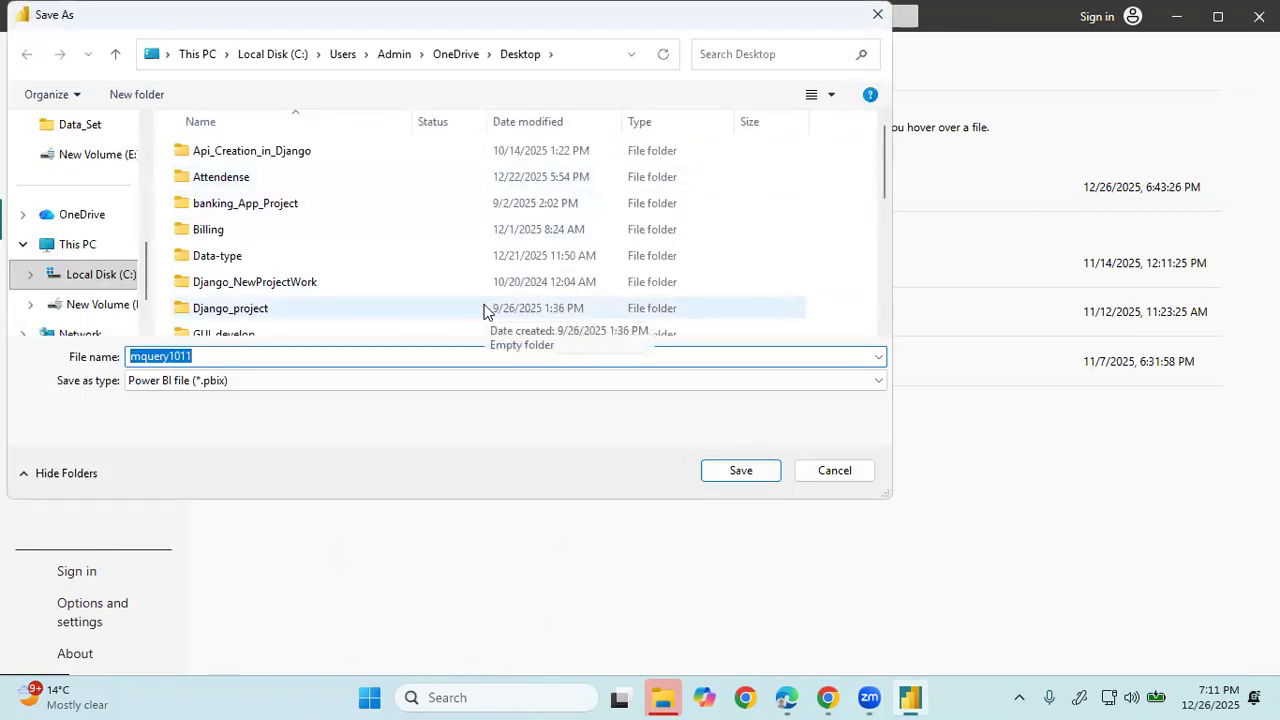
pyautogui.press('BackSpace')
pyautogui.write('P')
pyautogui.press('BackSpace')
pyautogui.write('Dashboard_')
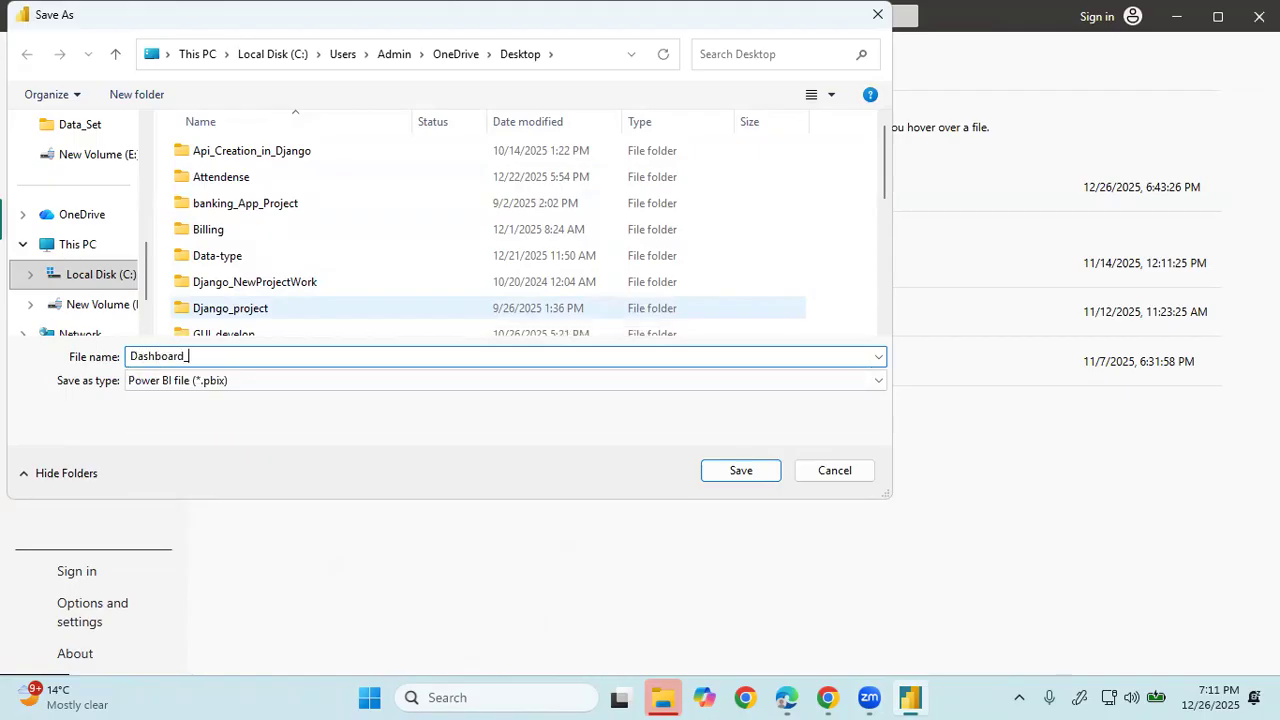
pyautogui.press('Home')
pyautogui.write('pwi')
pyautogui.press('BackSpace')
pyautogui.press('BackSpace')
pyautogui.press('BackSpace')
pyautogui.write('Pwi_')
# - Keep the file type as Power BI file (*.pbix) and save the report copy
pyautogui.click(242, 386)
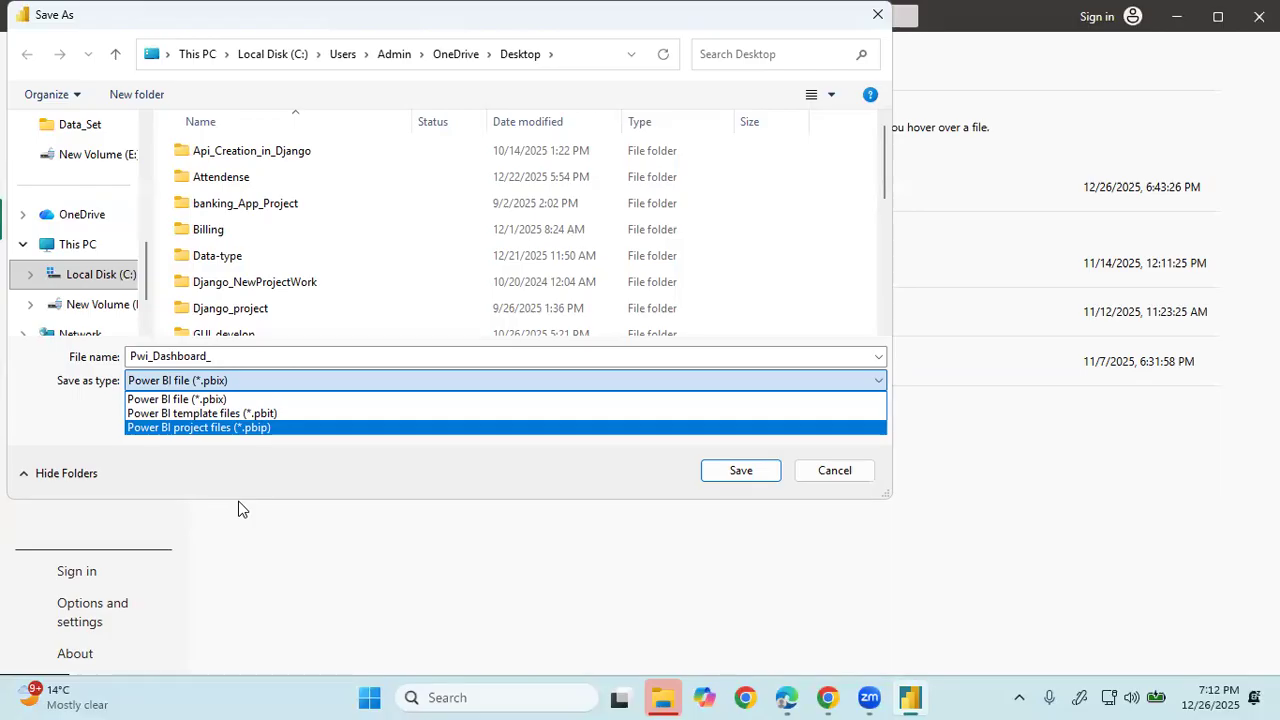
pyautogui.click(208, 401)
pyautogui.click(751, 477)
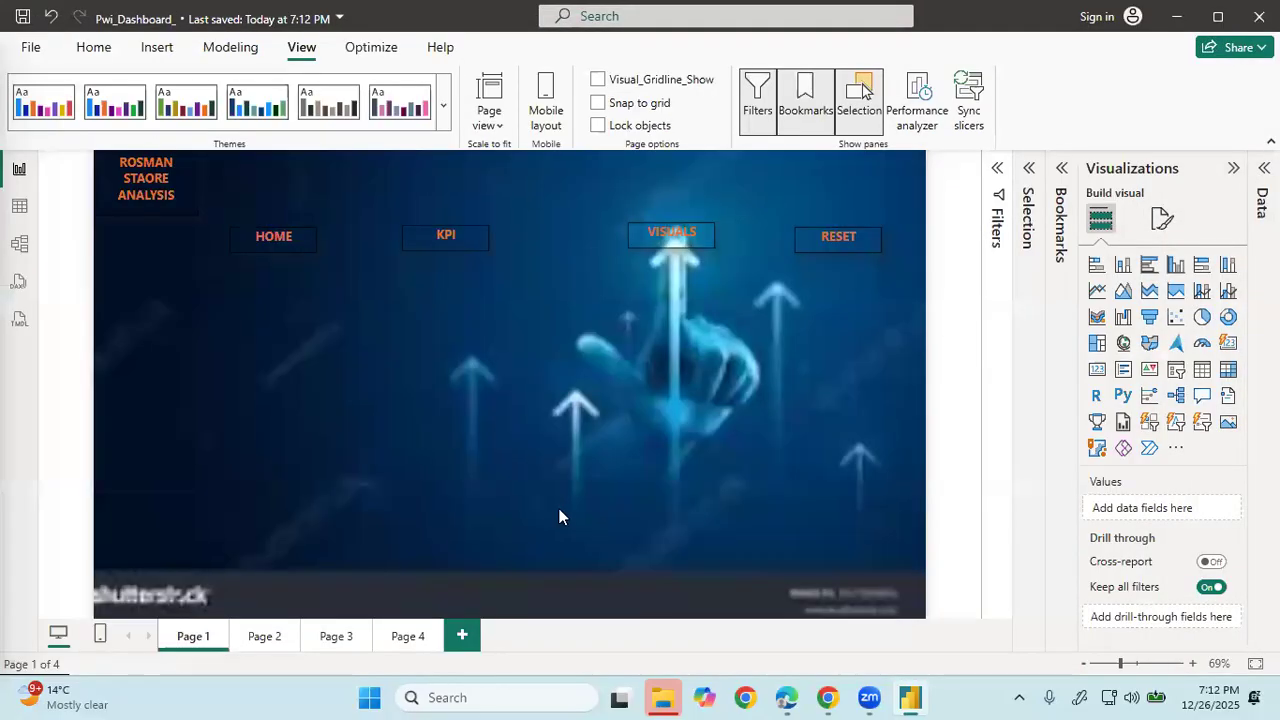